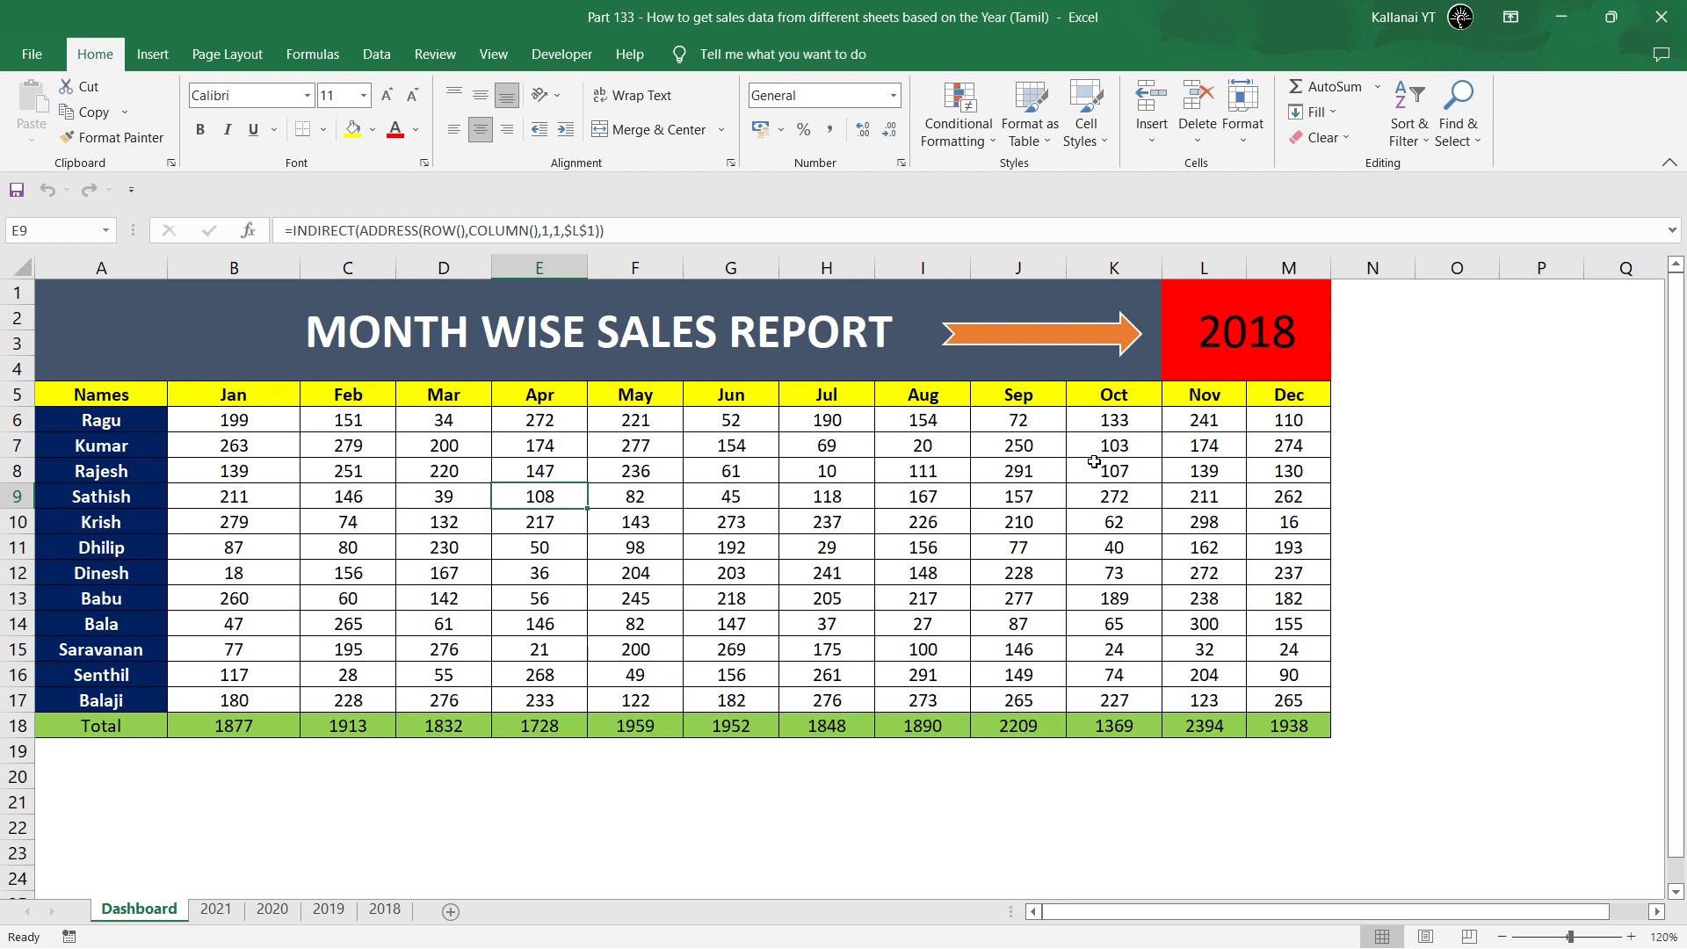
Inspect the formulas in several monthly sales cells of the Dashboard and select the sales figures B6:M17.
left_click(776, 503)
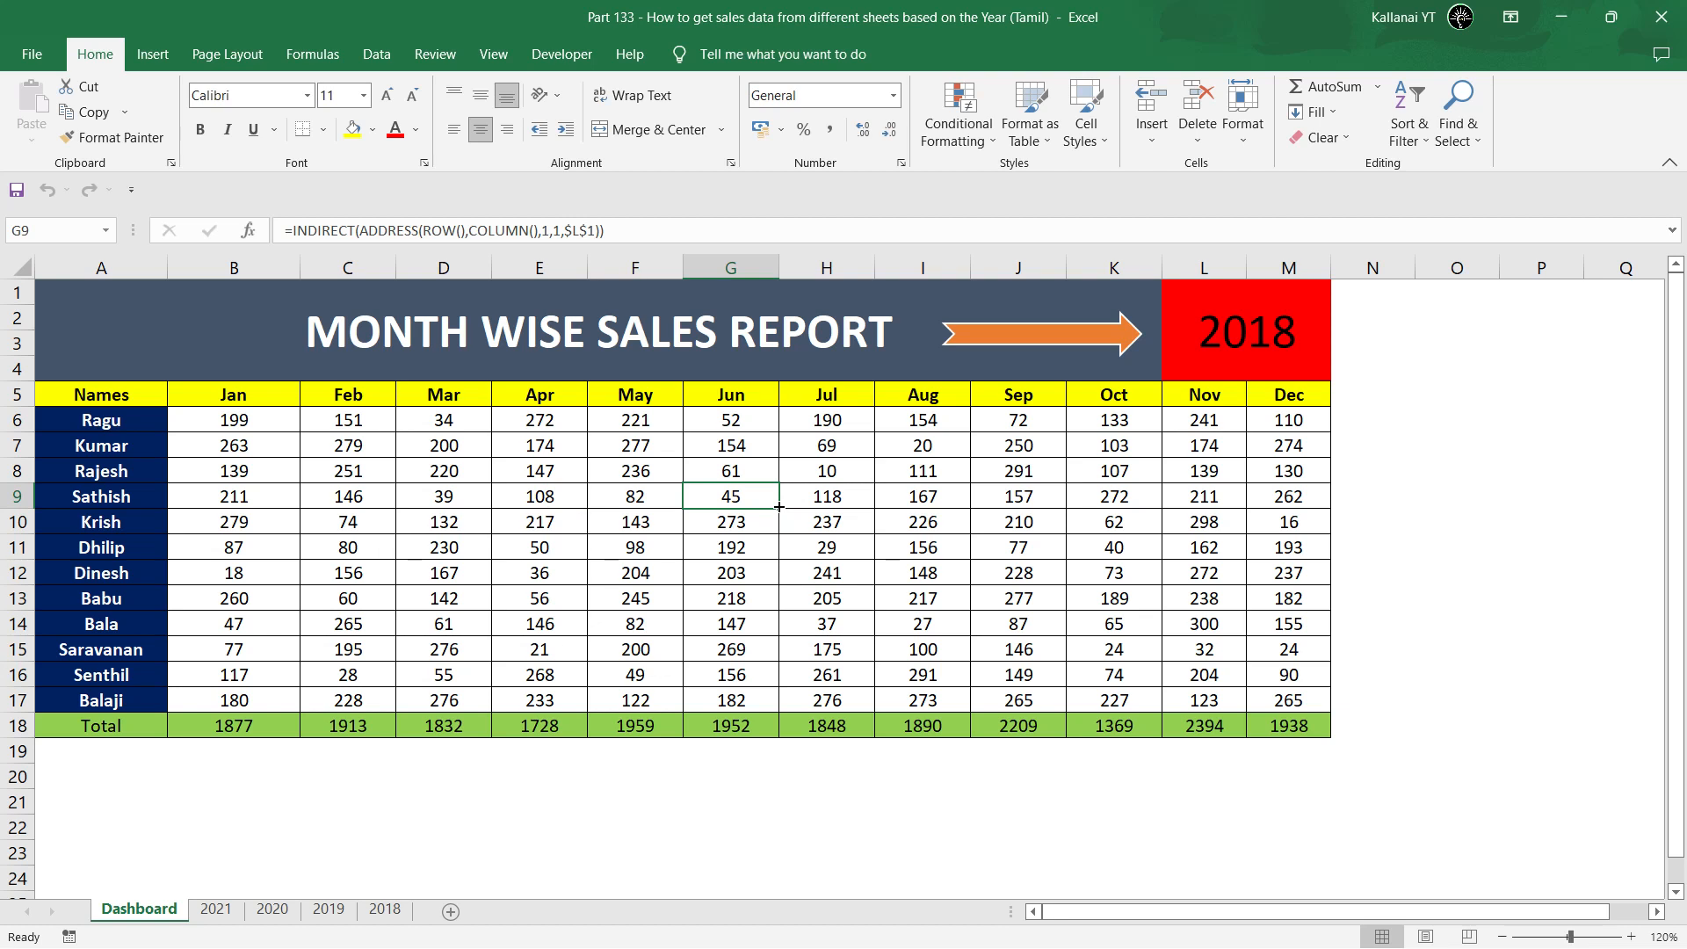
left_click(959, 436)
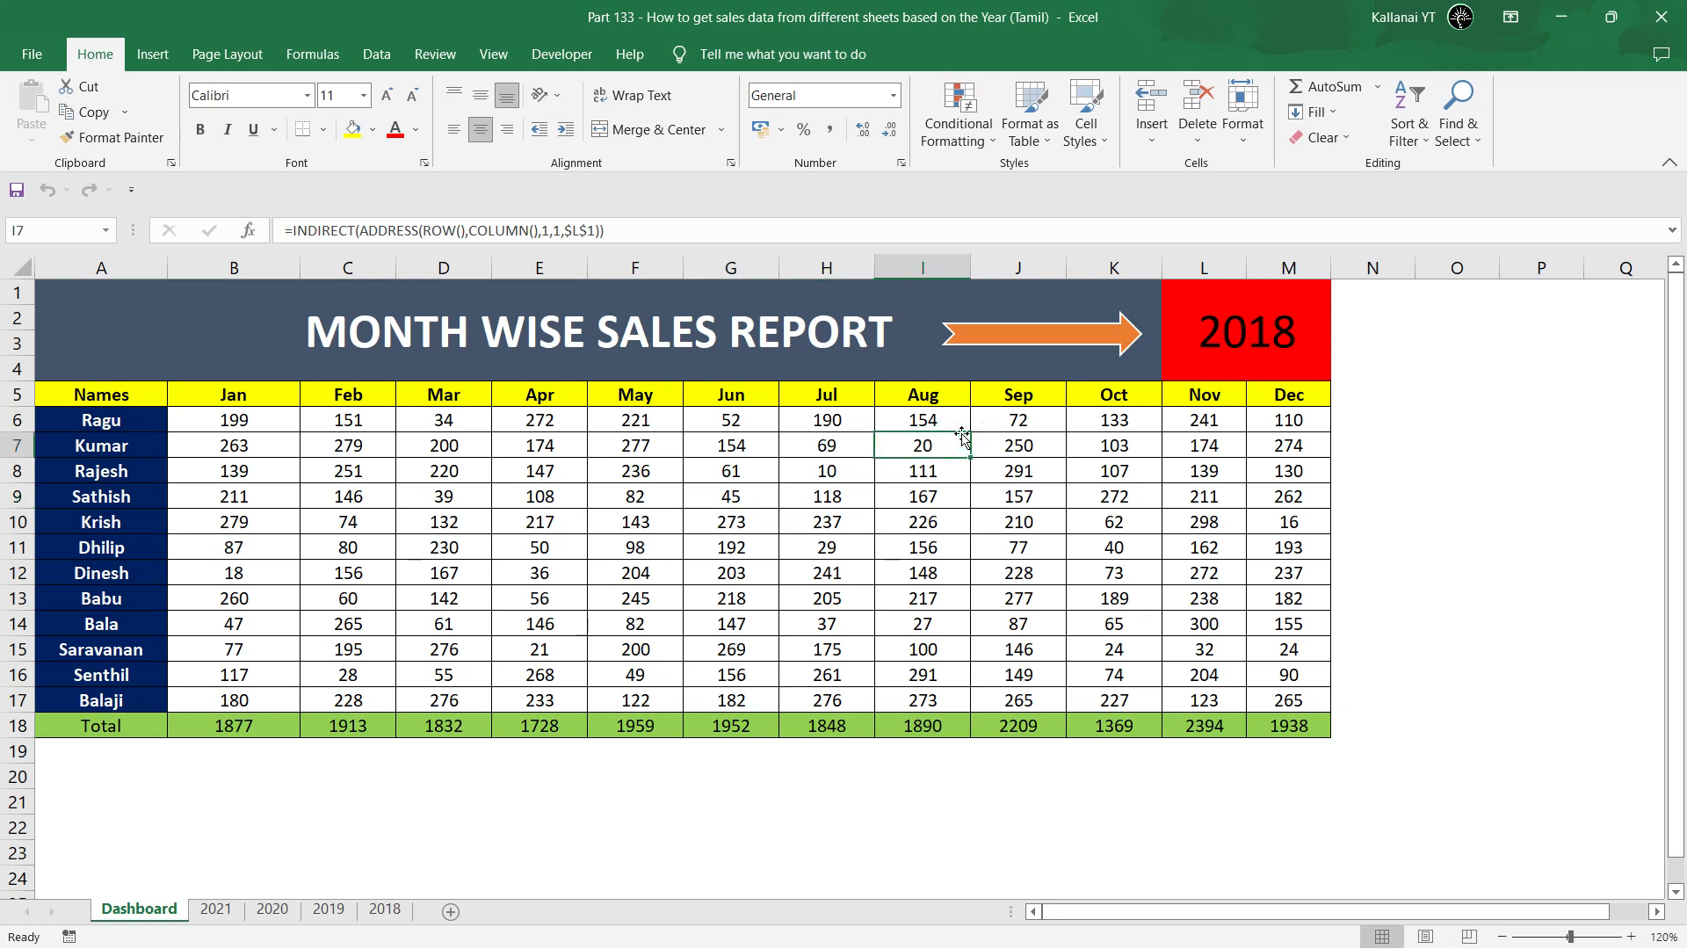
left_click(1031, 446)
left_click(1198, 437)
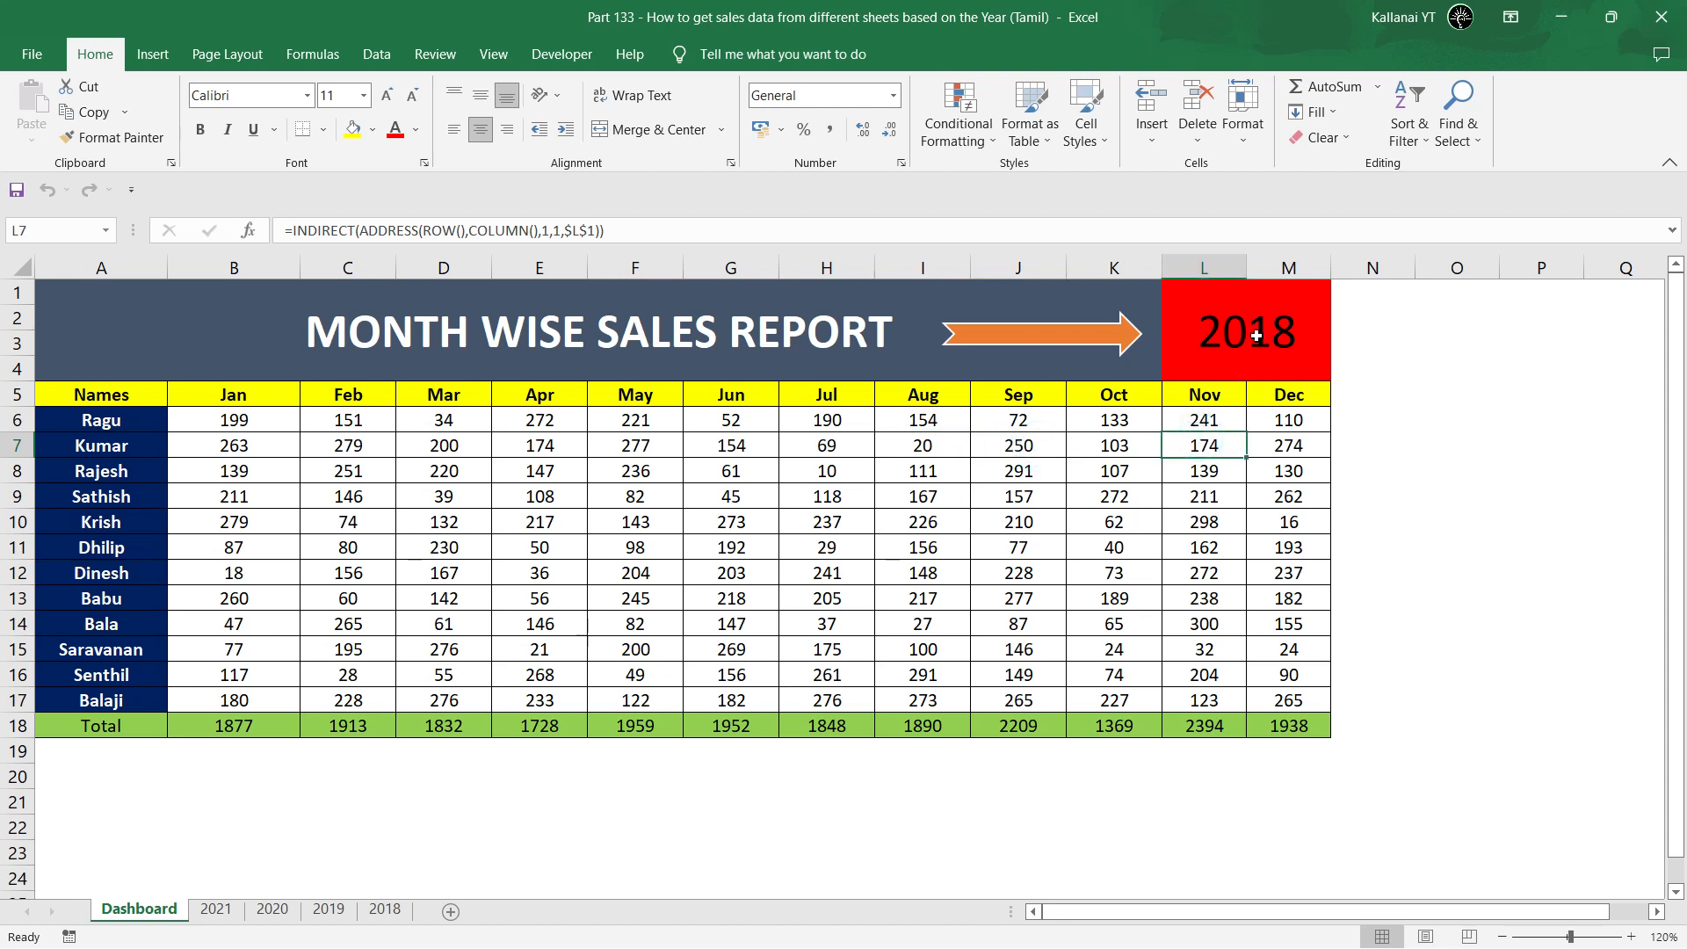
left_click(1105, 471)
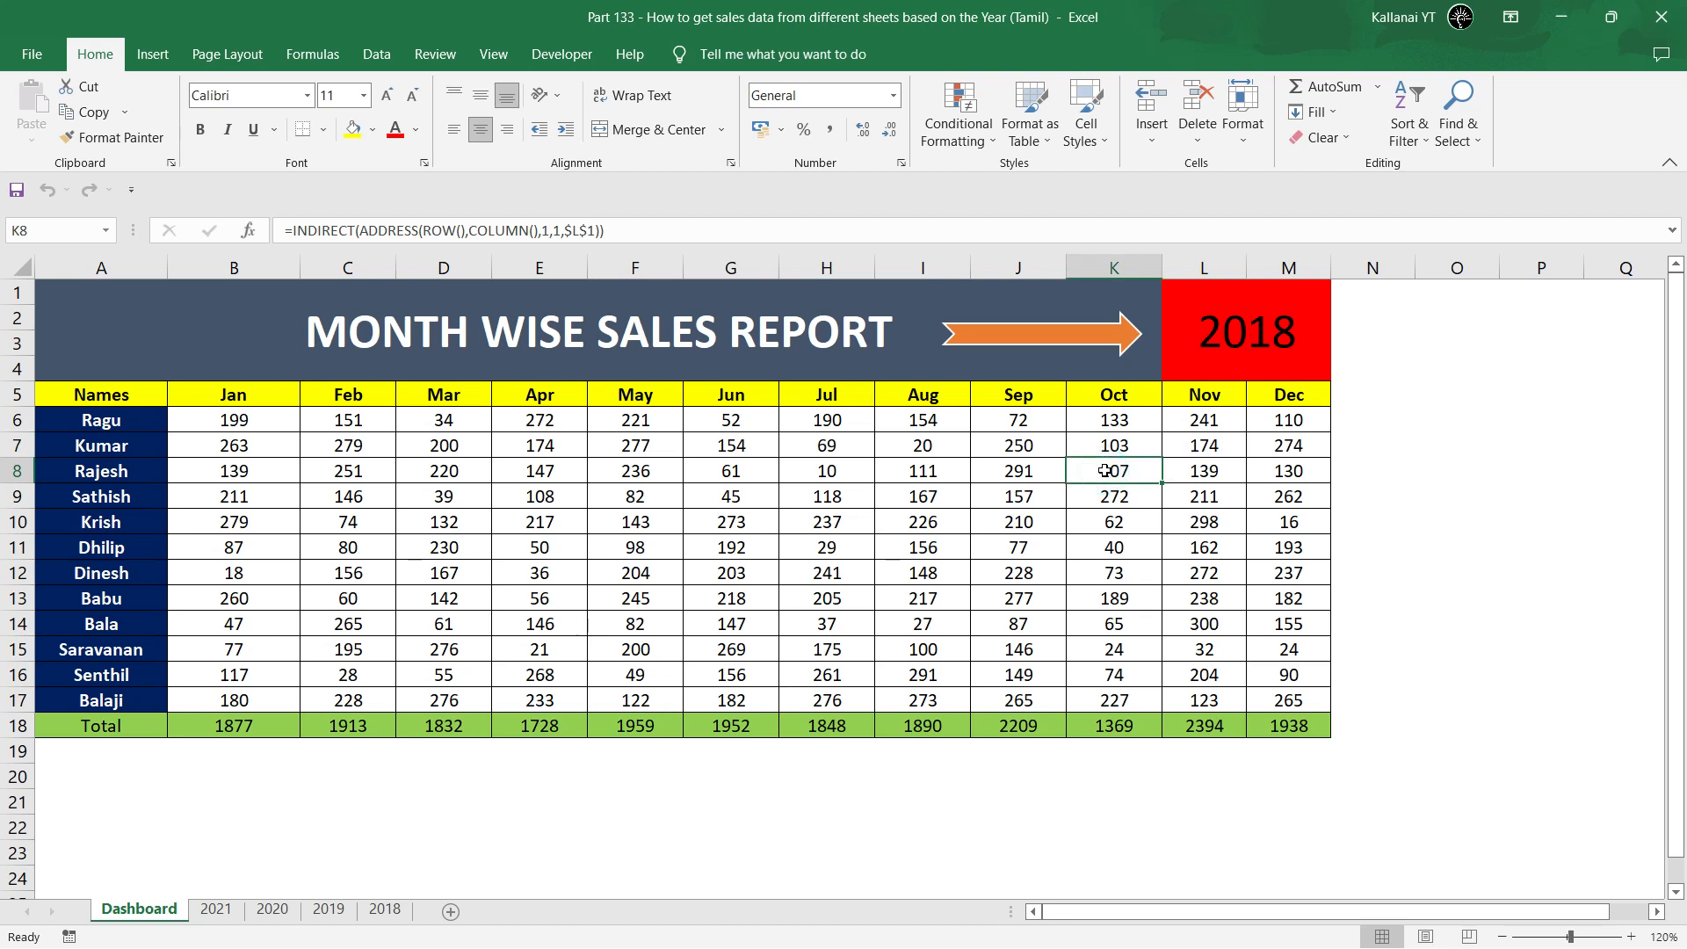
left_click(448, 450)
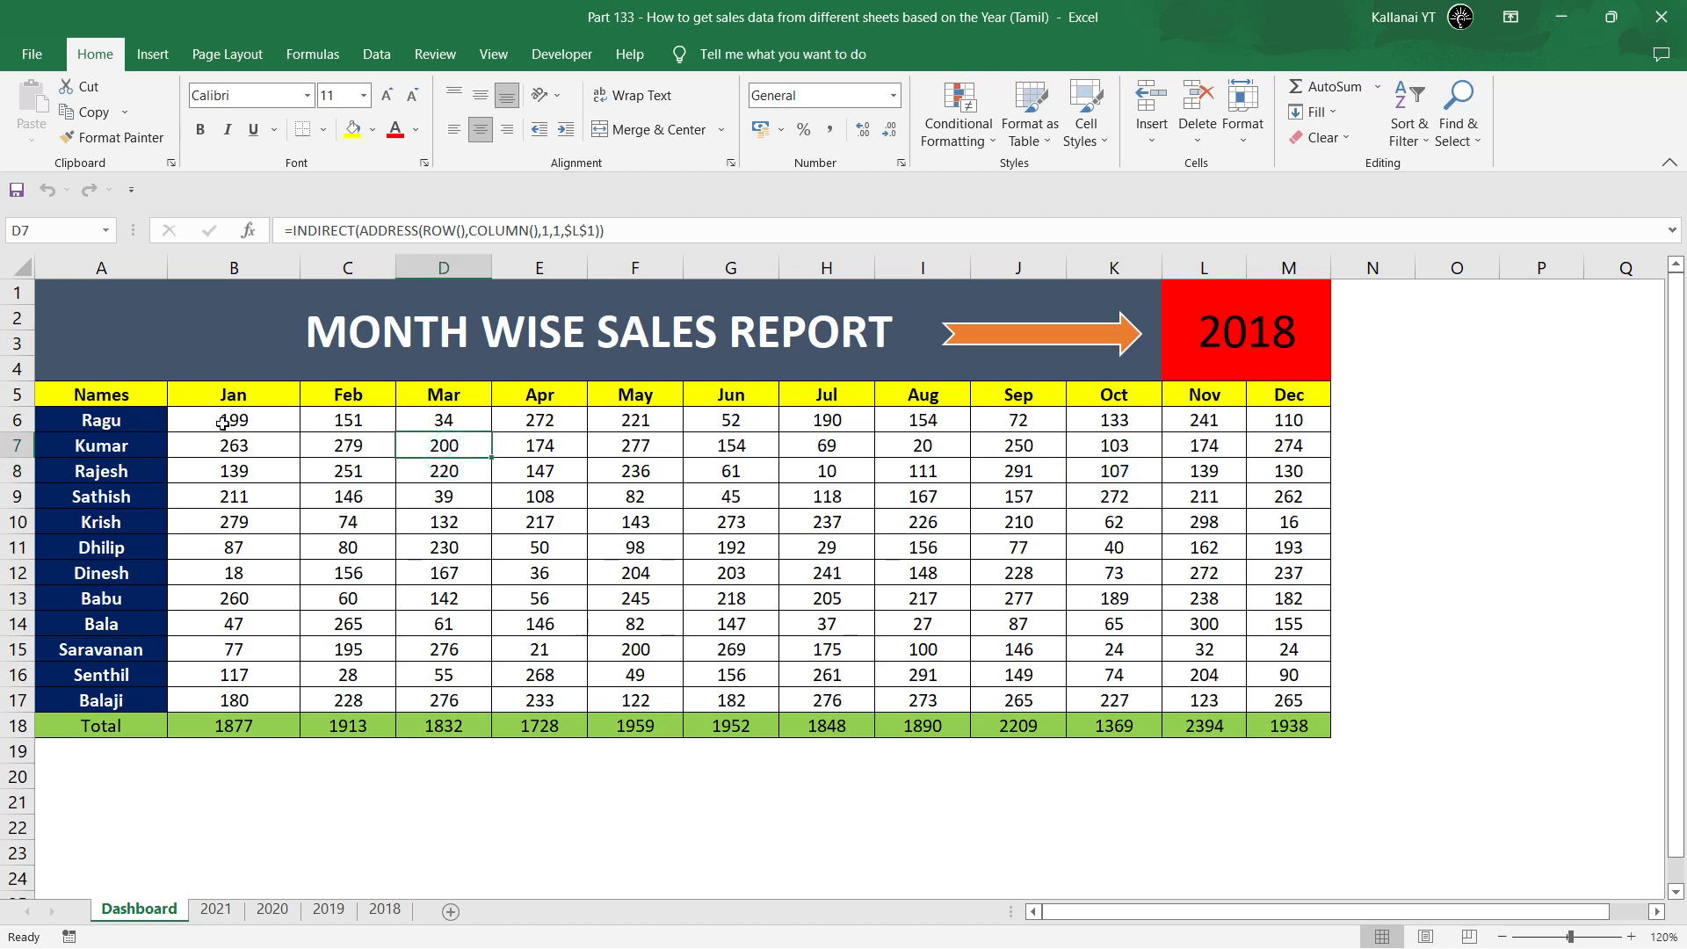
left_click_drag(222, 424, 1310, 688)
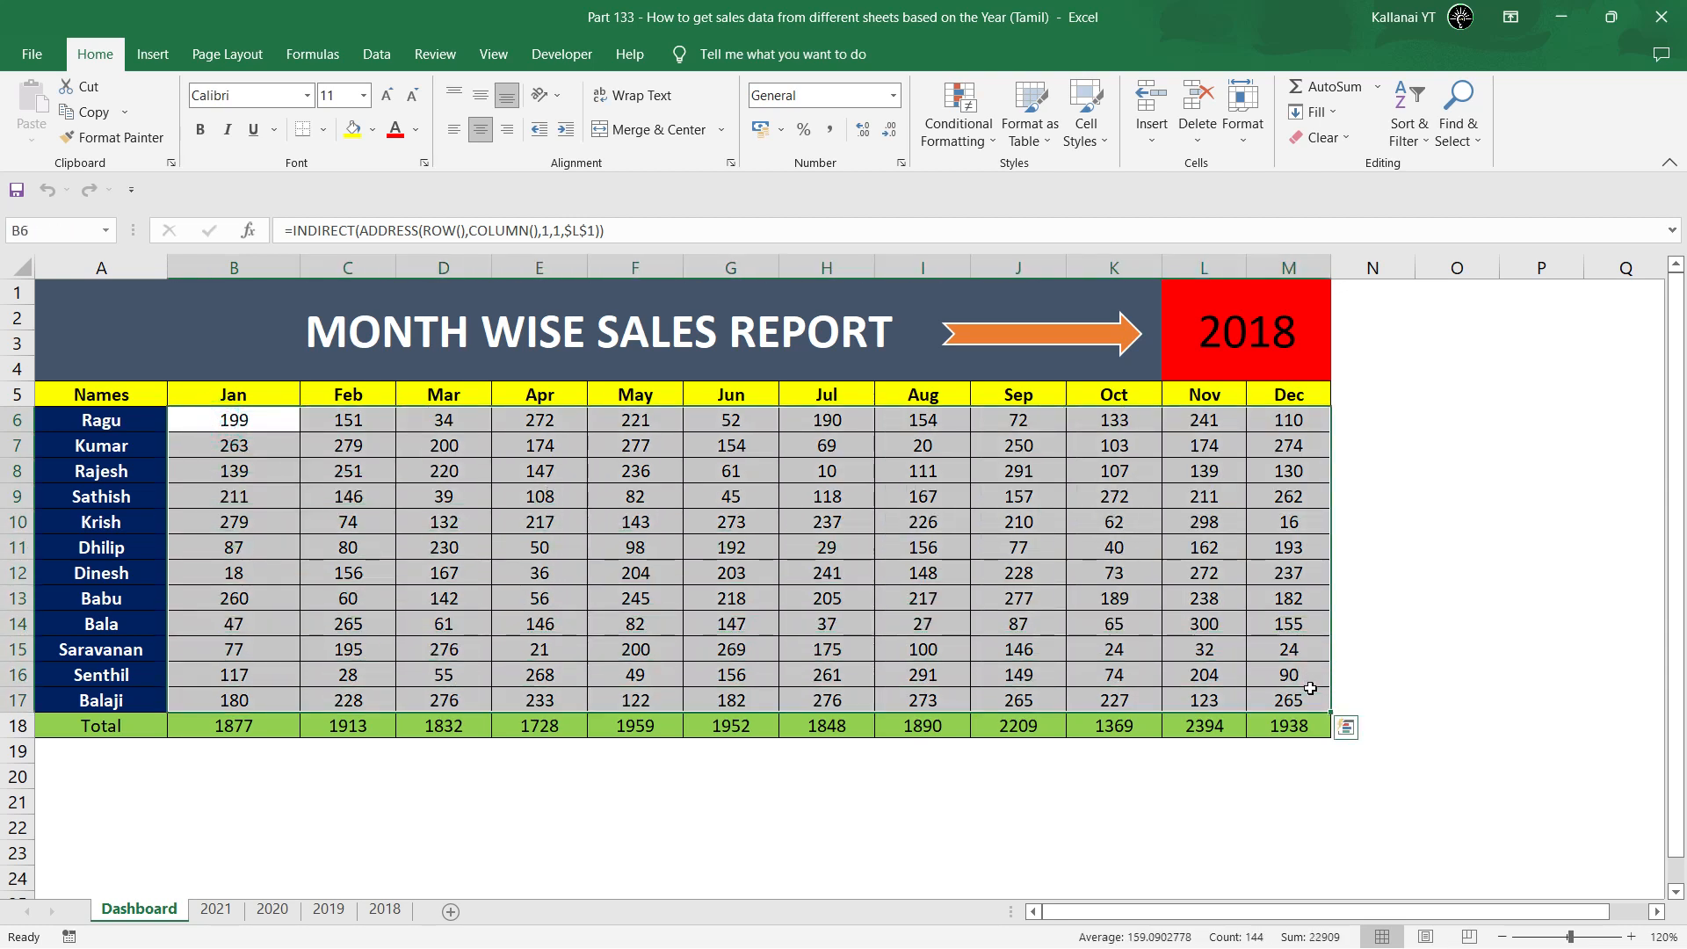
Review the sales tables on the 2021, 2020, 2019 and 2018 sheets and return to the Dashboard.
left_click(221, 917)
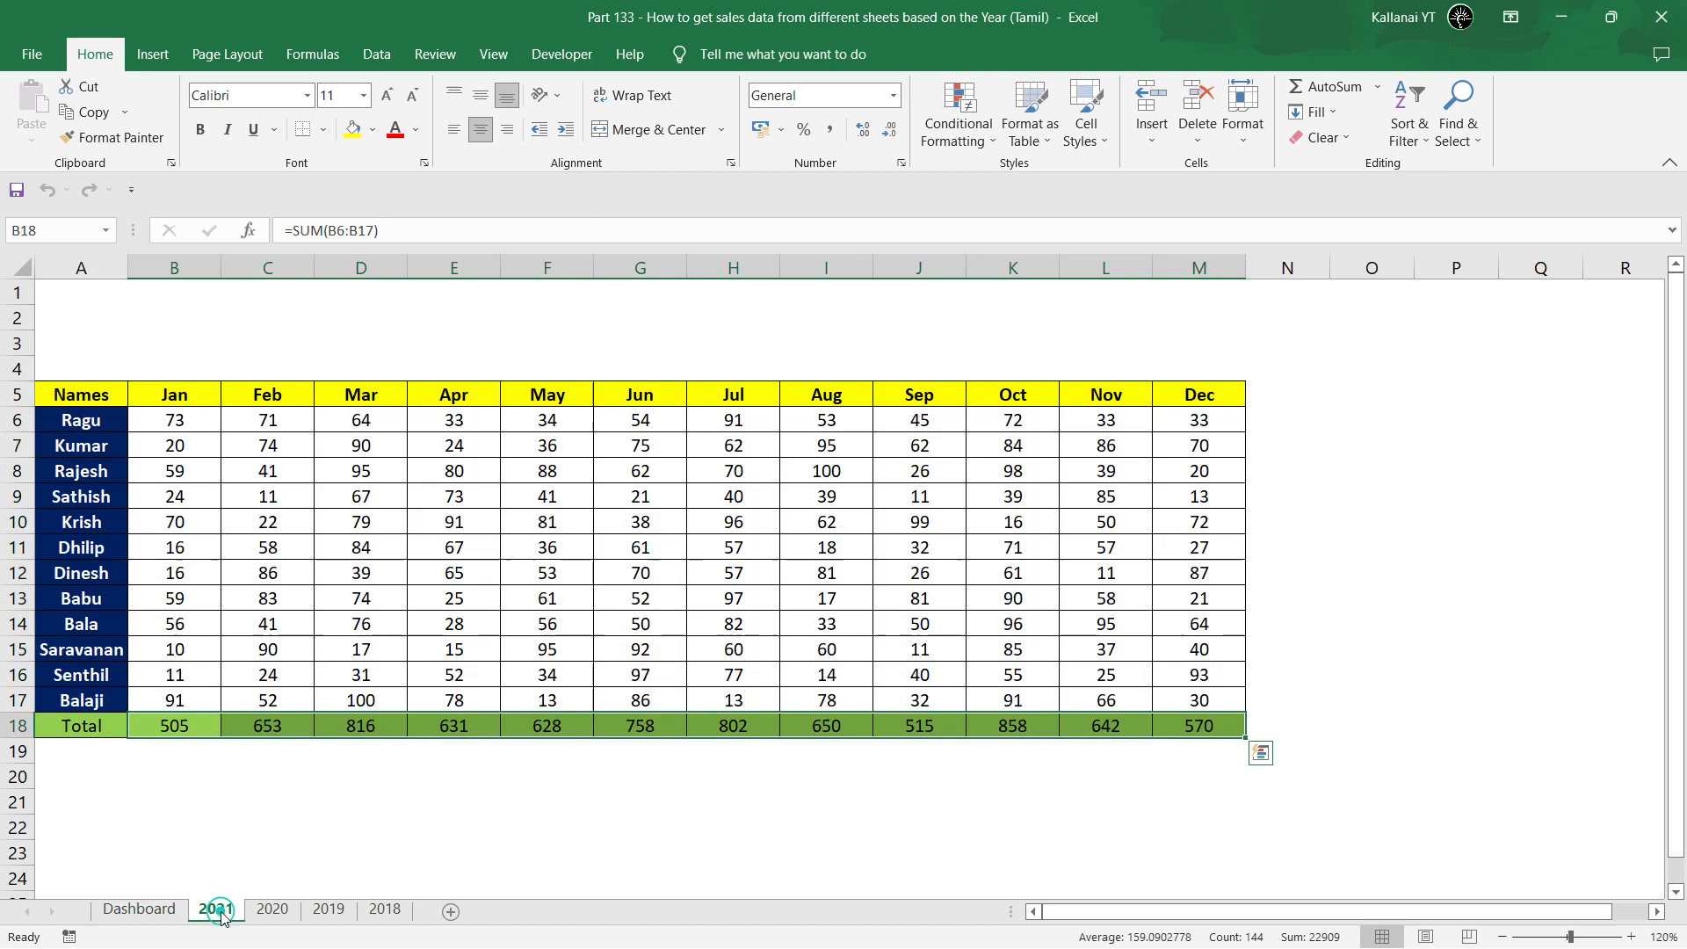
left_click(278, 912)
left_click(331, 910)
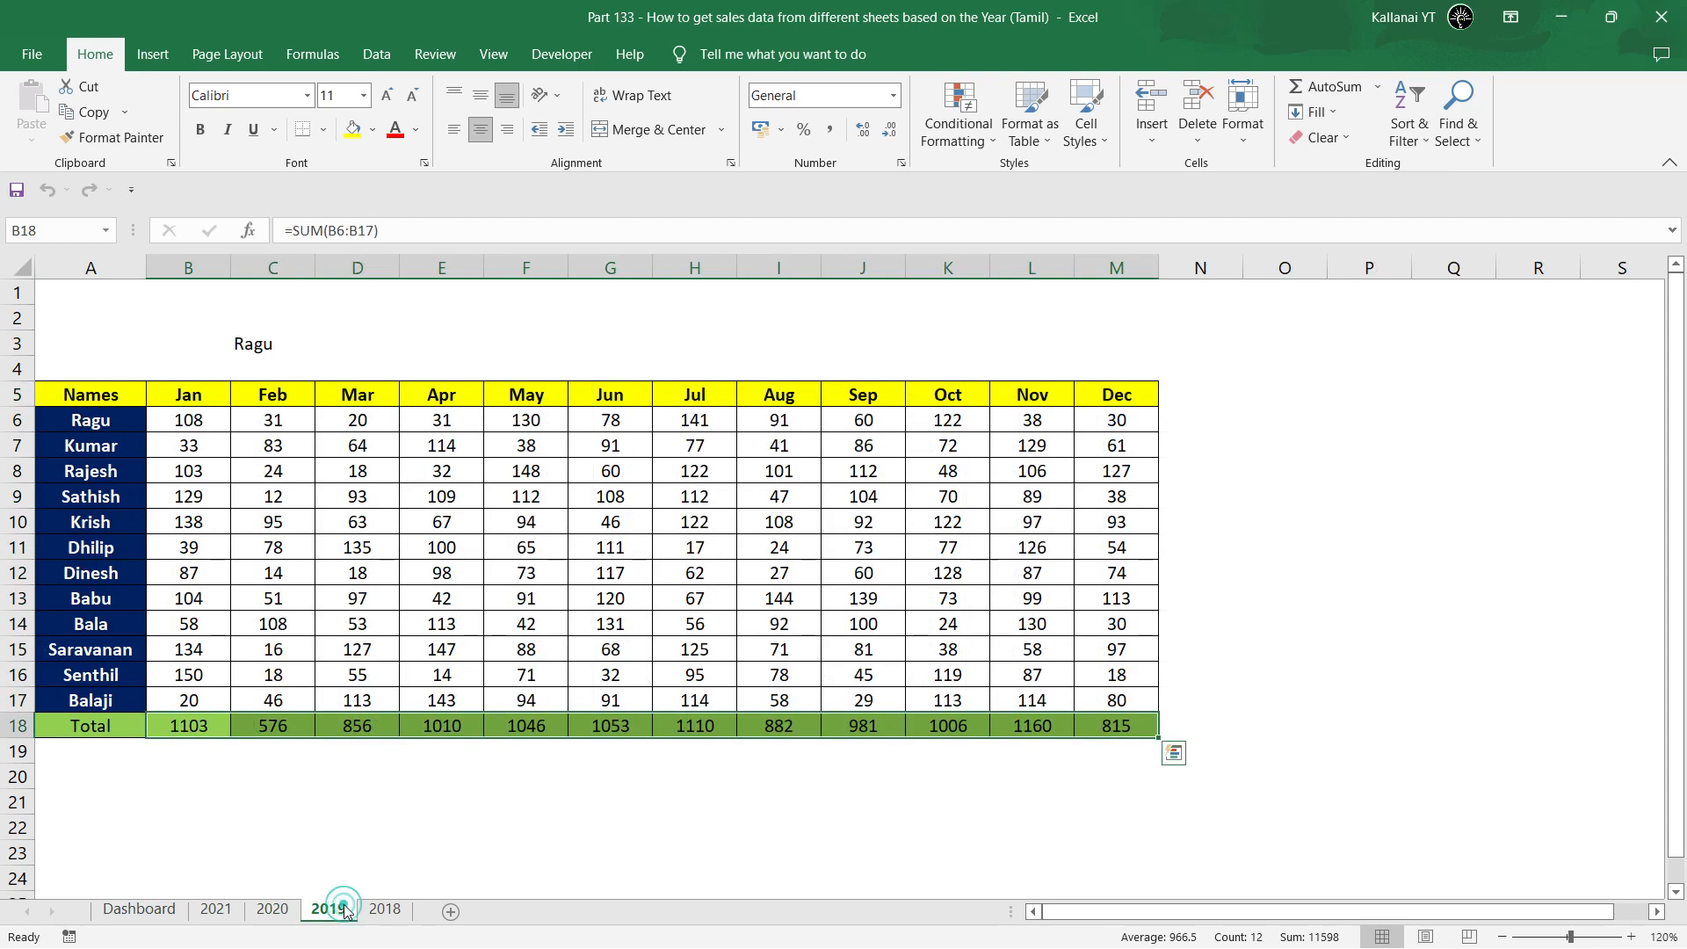
left_click(386, 911)
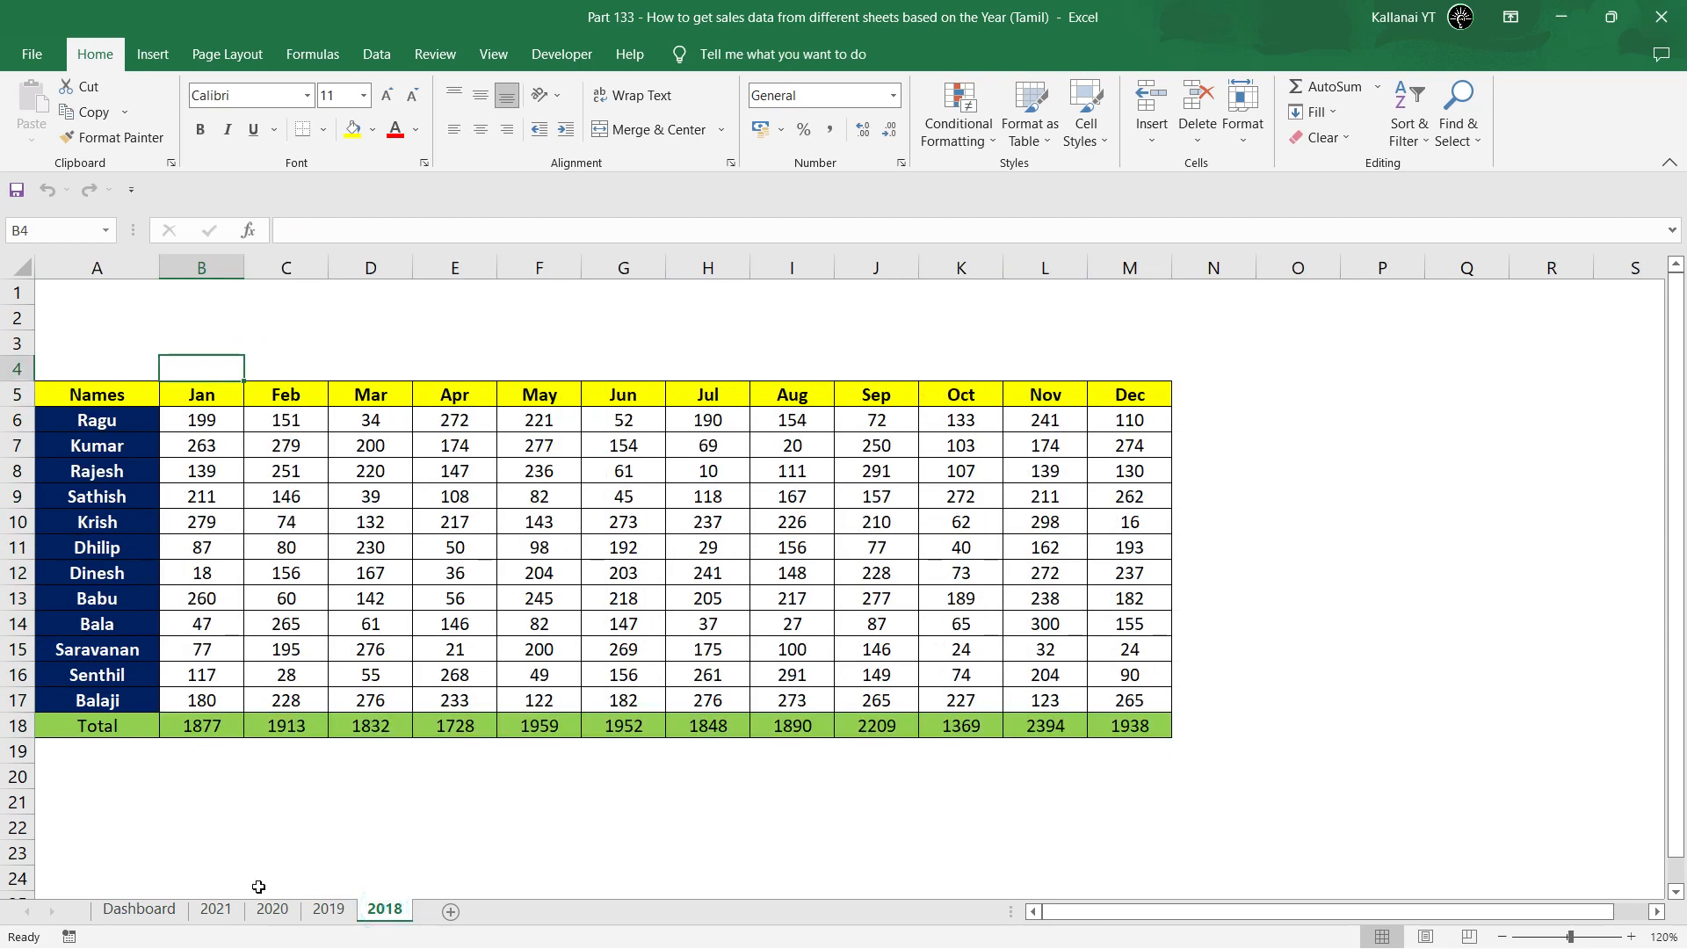
left_click(216, 910)
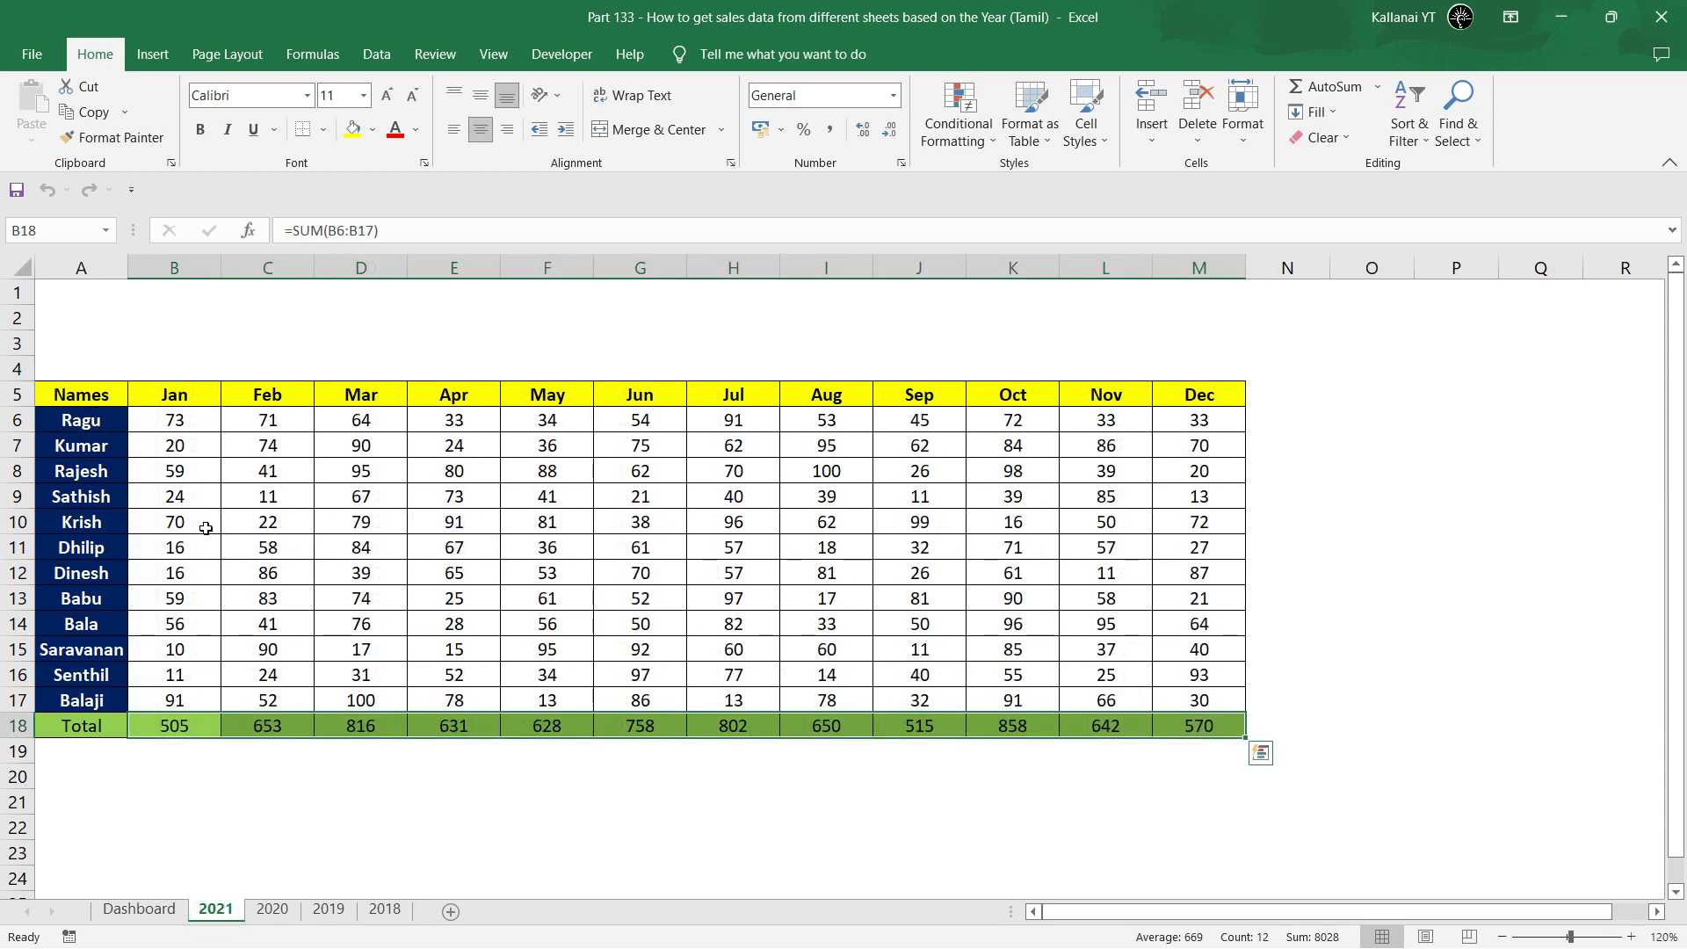
left_click(273, 911)
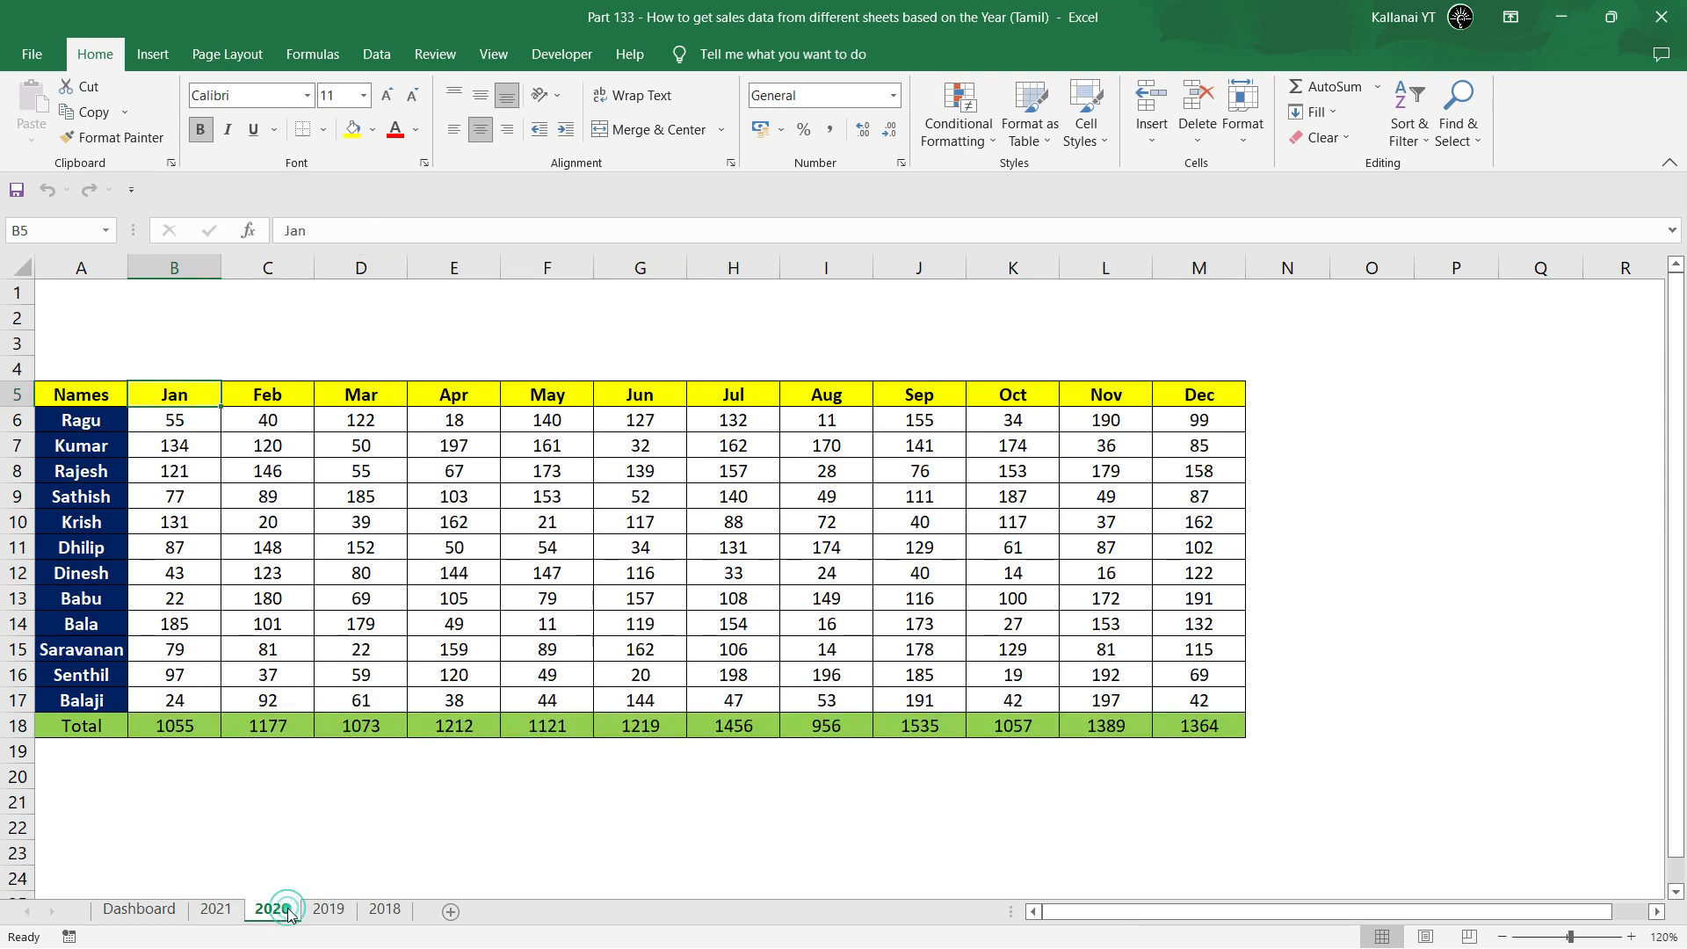
left_click(165, 914)
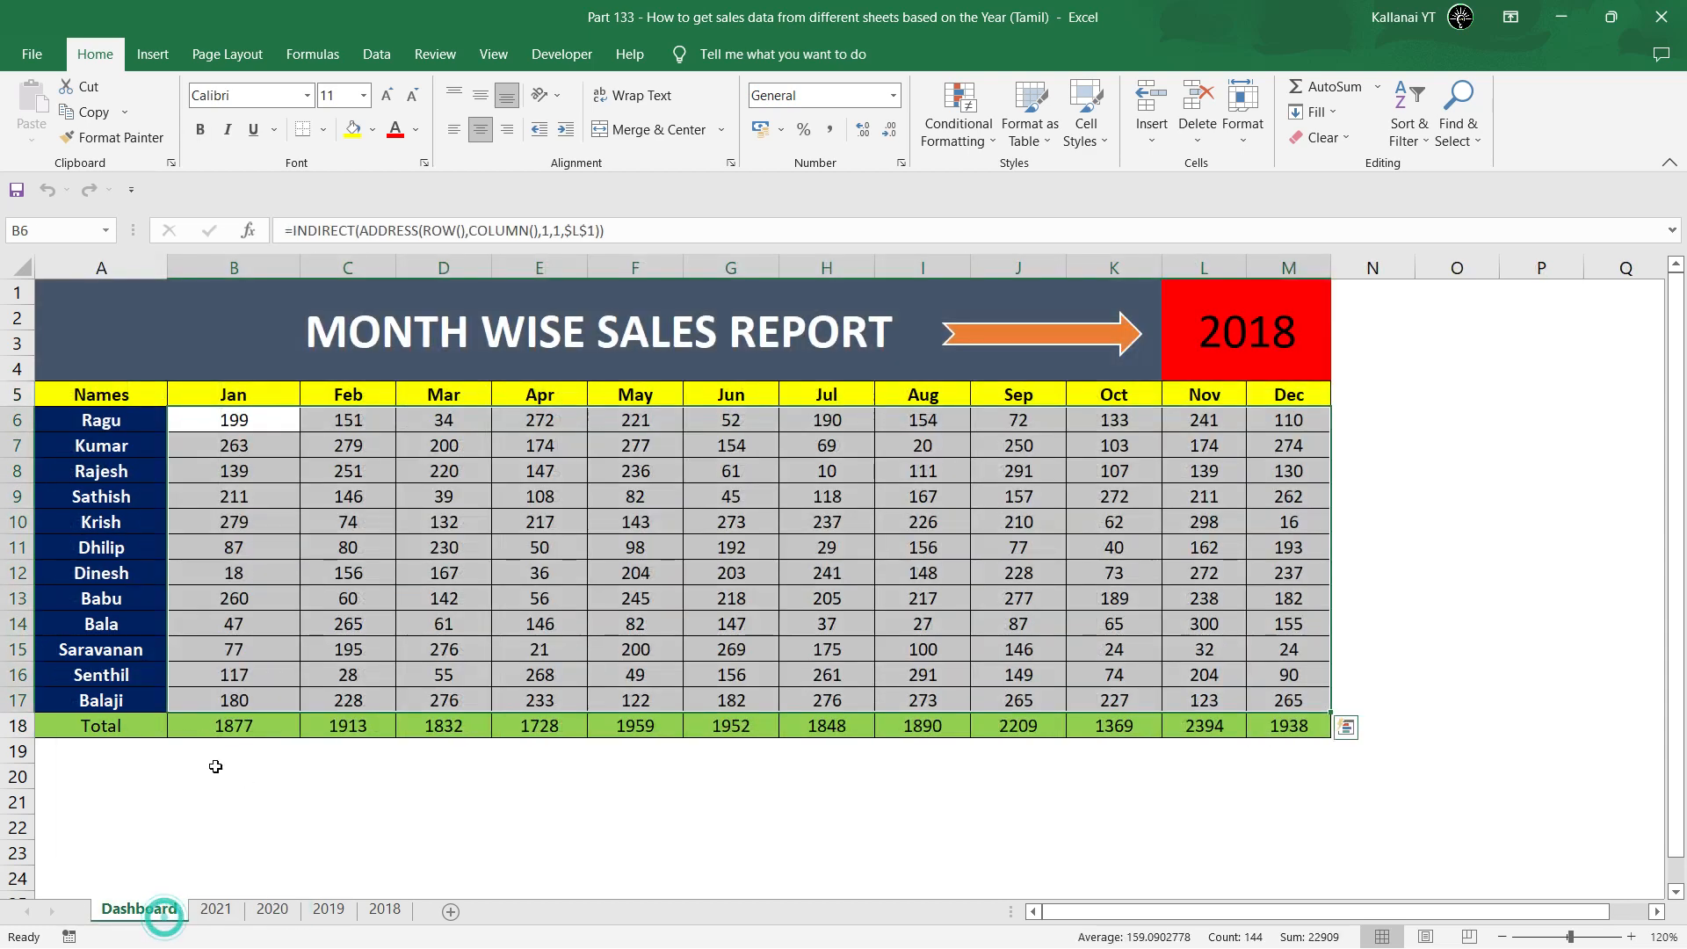
Pick 2018 as the report year in cell L1 of the Dashboard.
left_click(264, 830)
left_click(571, 571)
left_click(1247, 347)
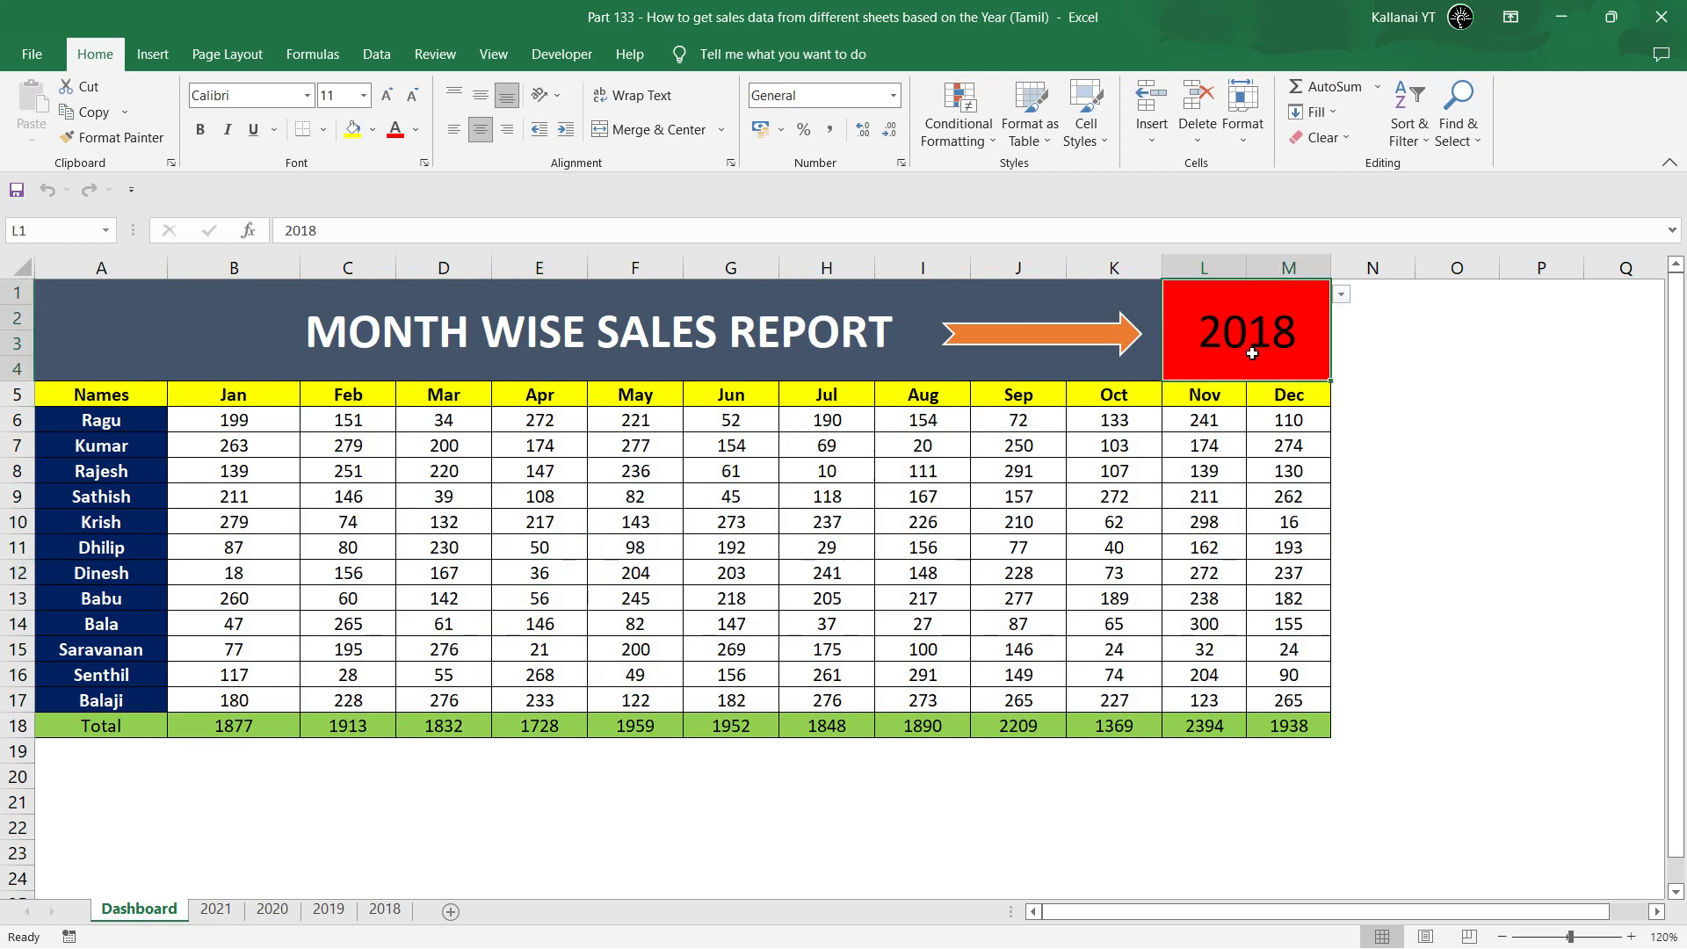
left_click(1342, 295)
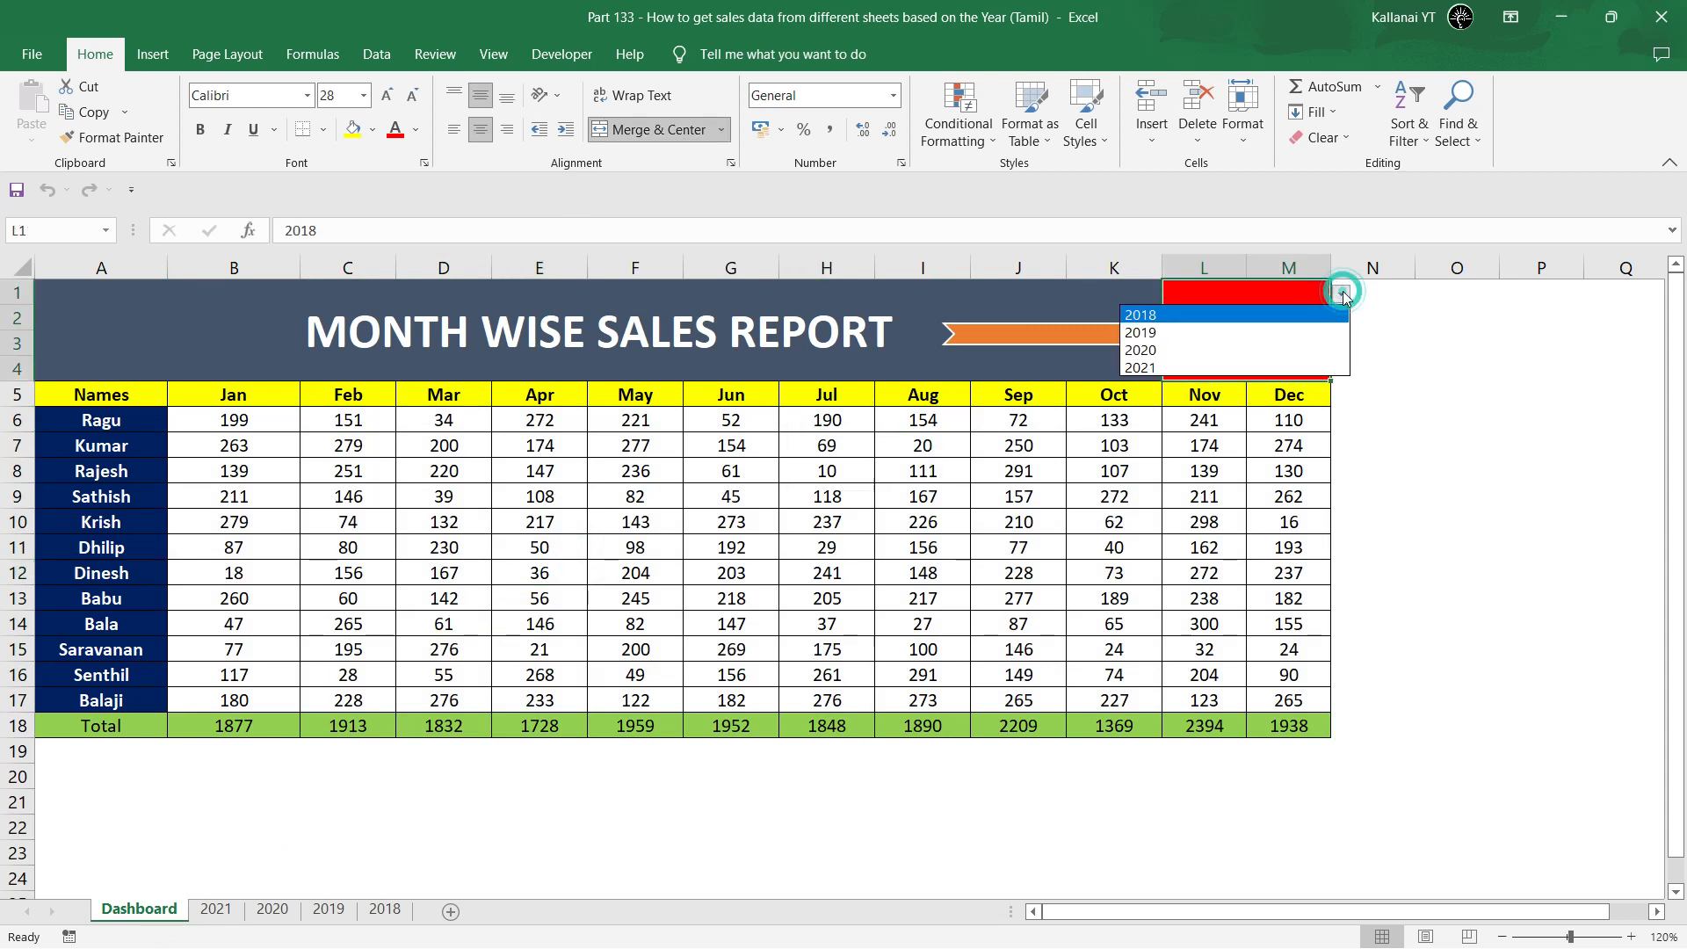
left_click(1158, 318)
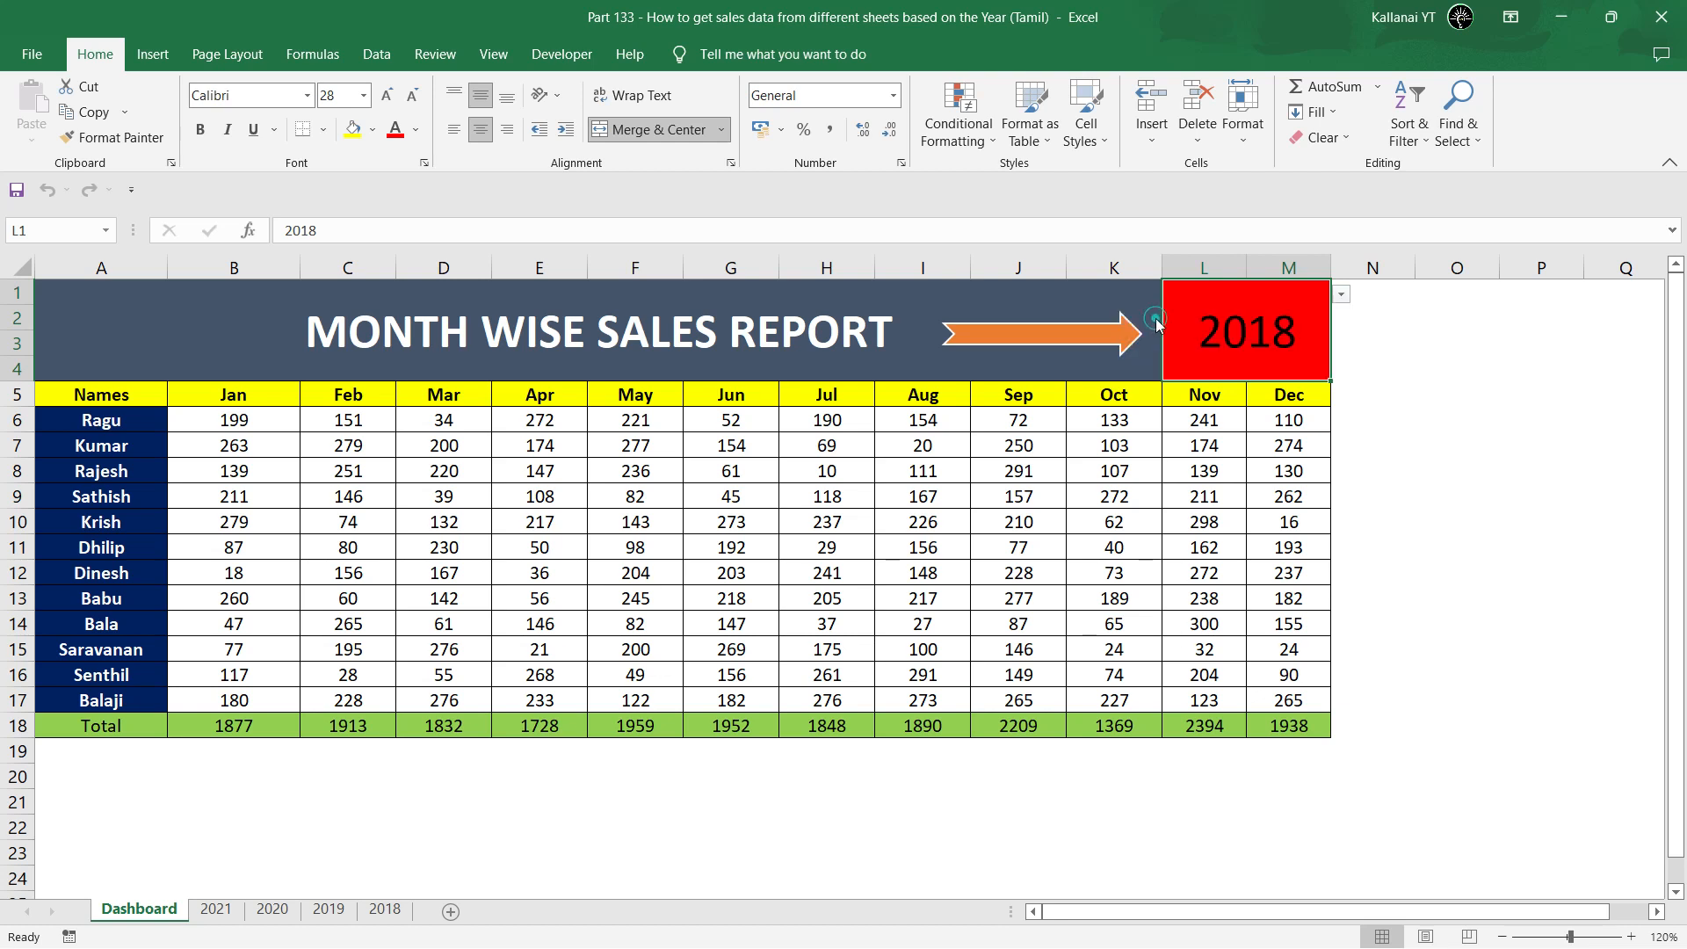
Set the report year in L1 to 2019 and select the monthly figures with their totals, B6:M18.
left_click(1341, 297)
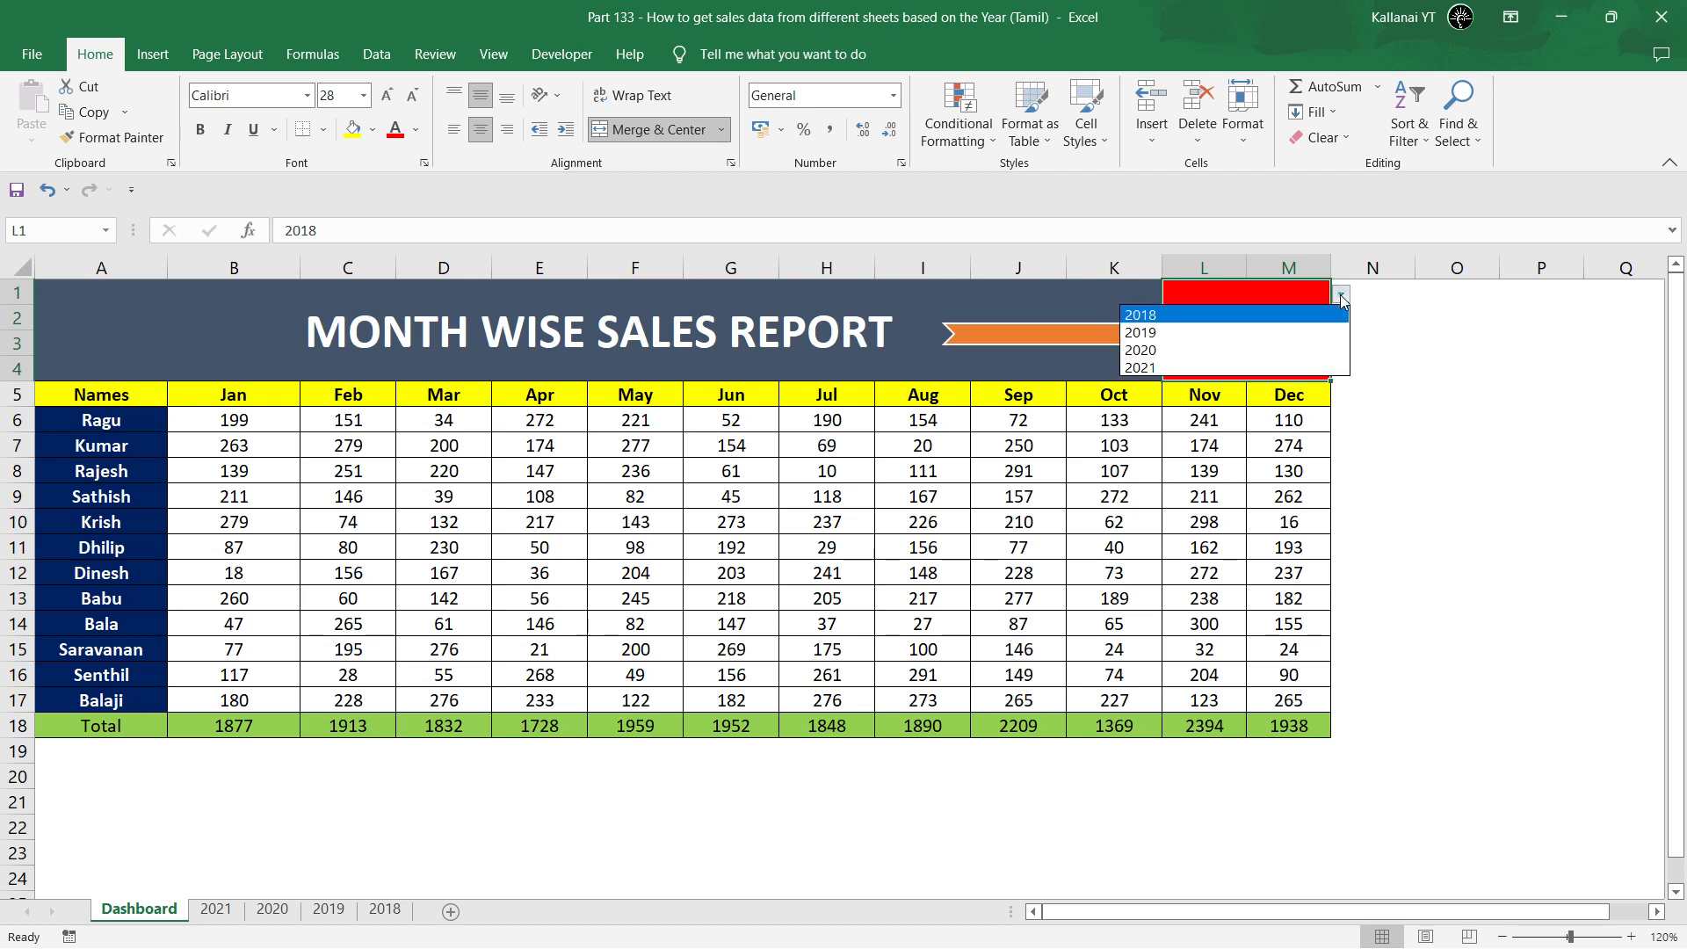
left_click(1146, 334)
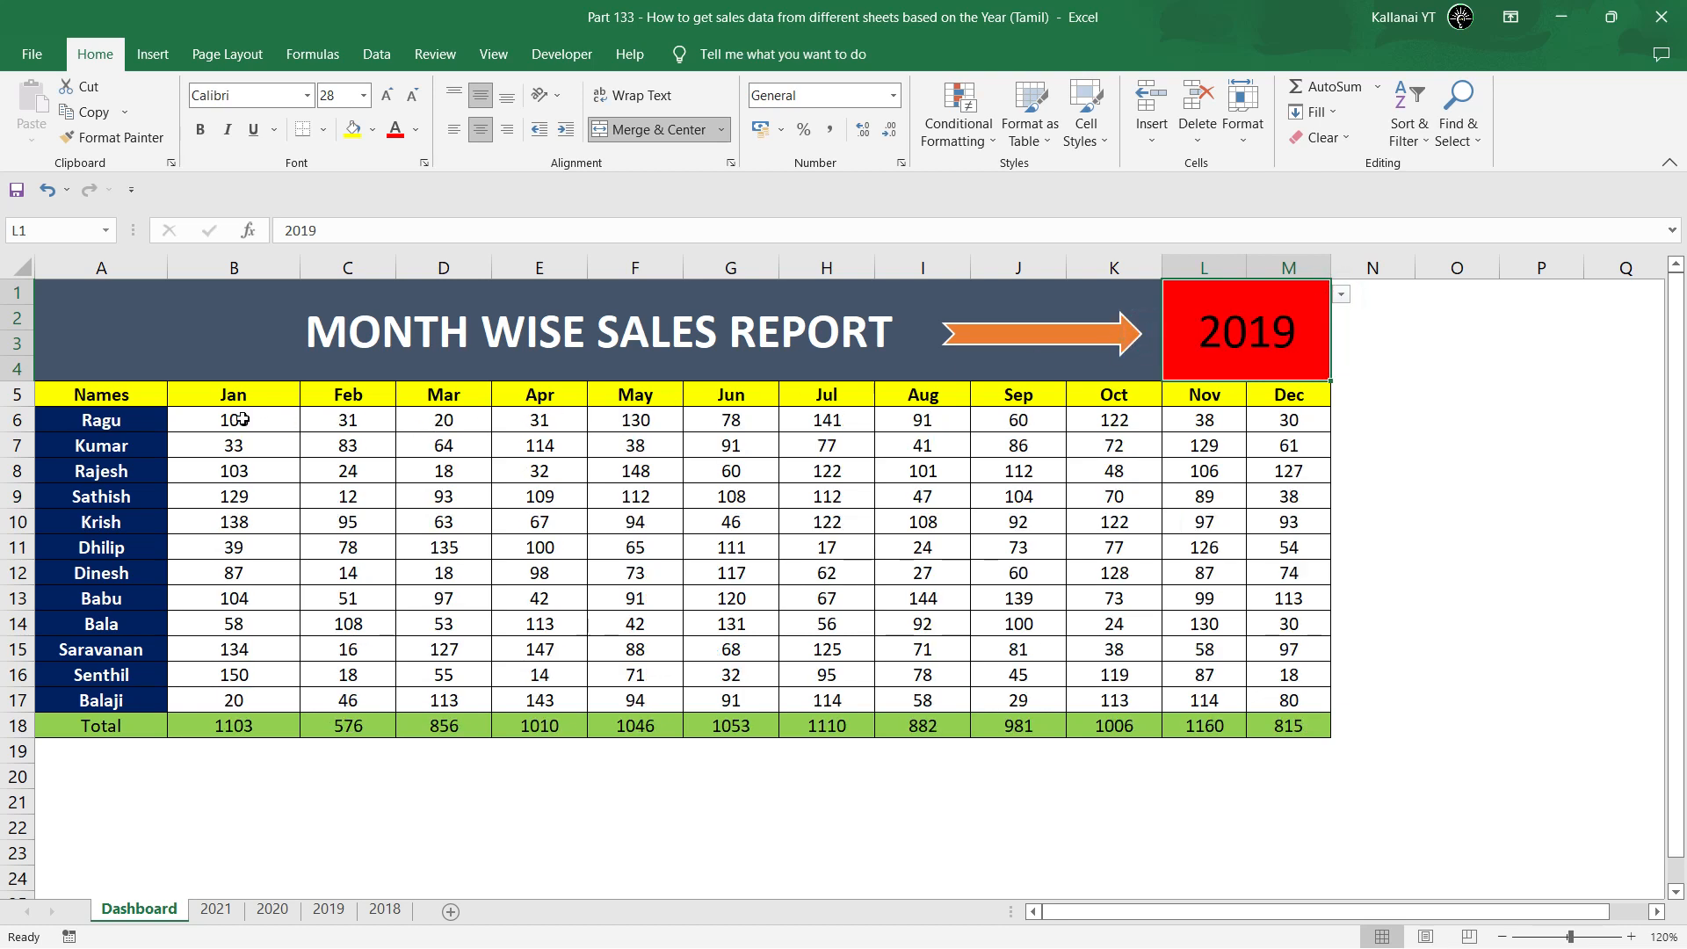
left_click_drag(242, 419, 1316, 717)
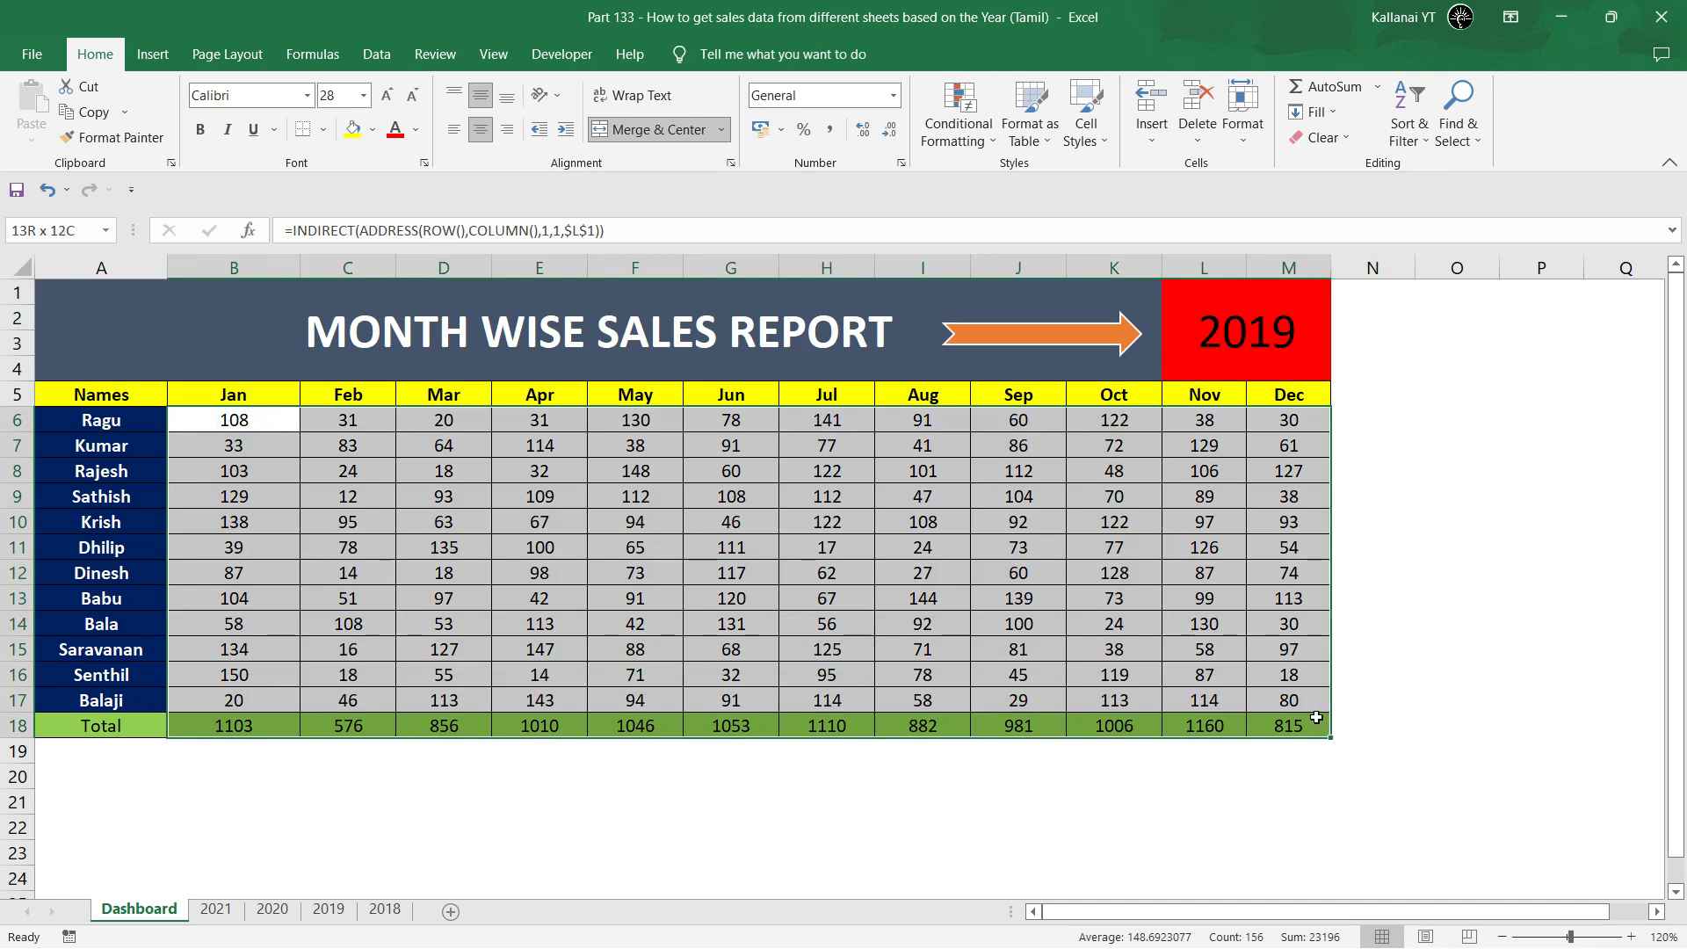
Set the Dashboard's report year in L1 to 2020.
left_click(1279, 329)
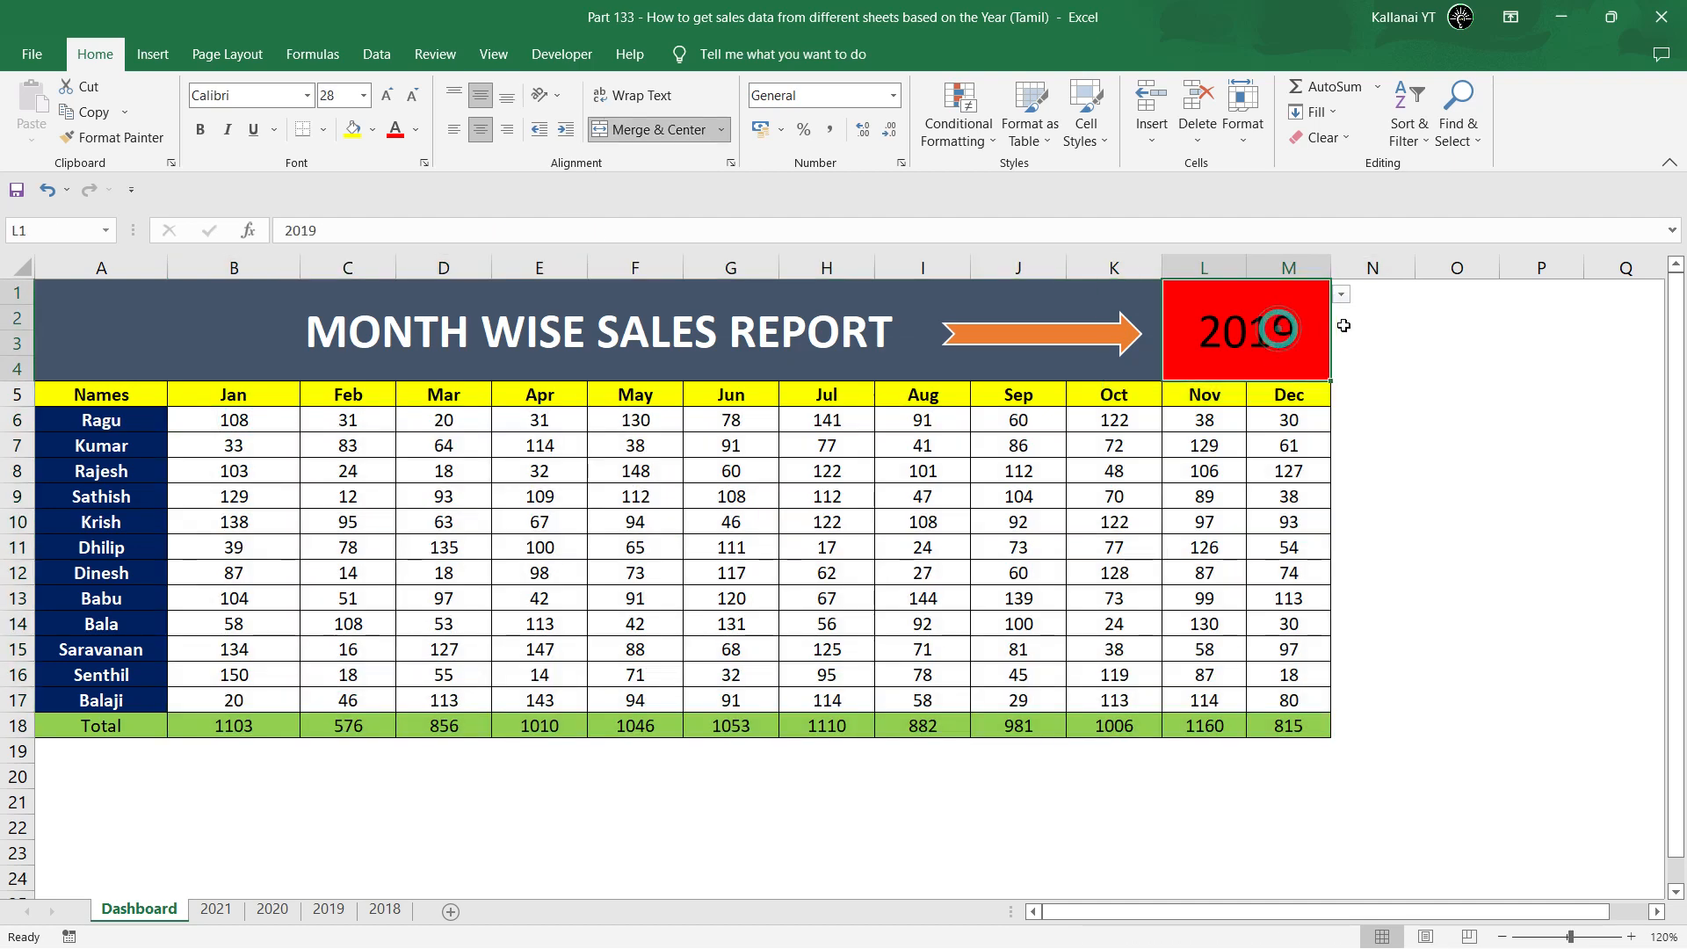
left_click(1342, 295)
left_click(1191, 349)
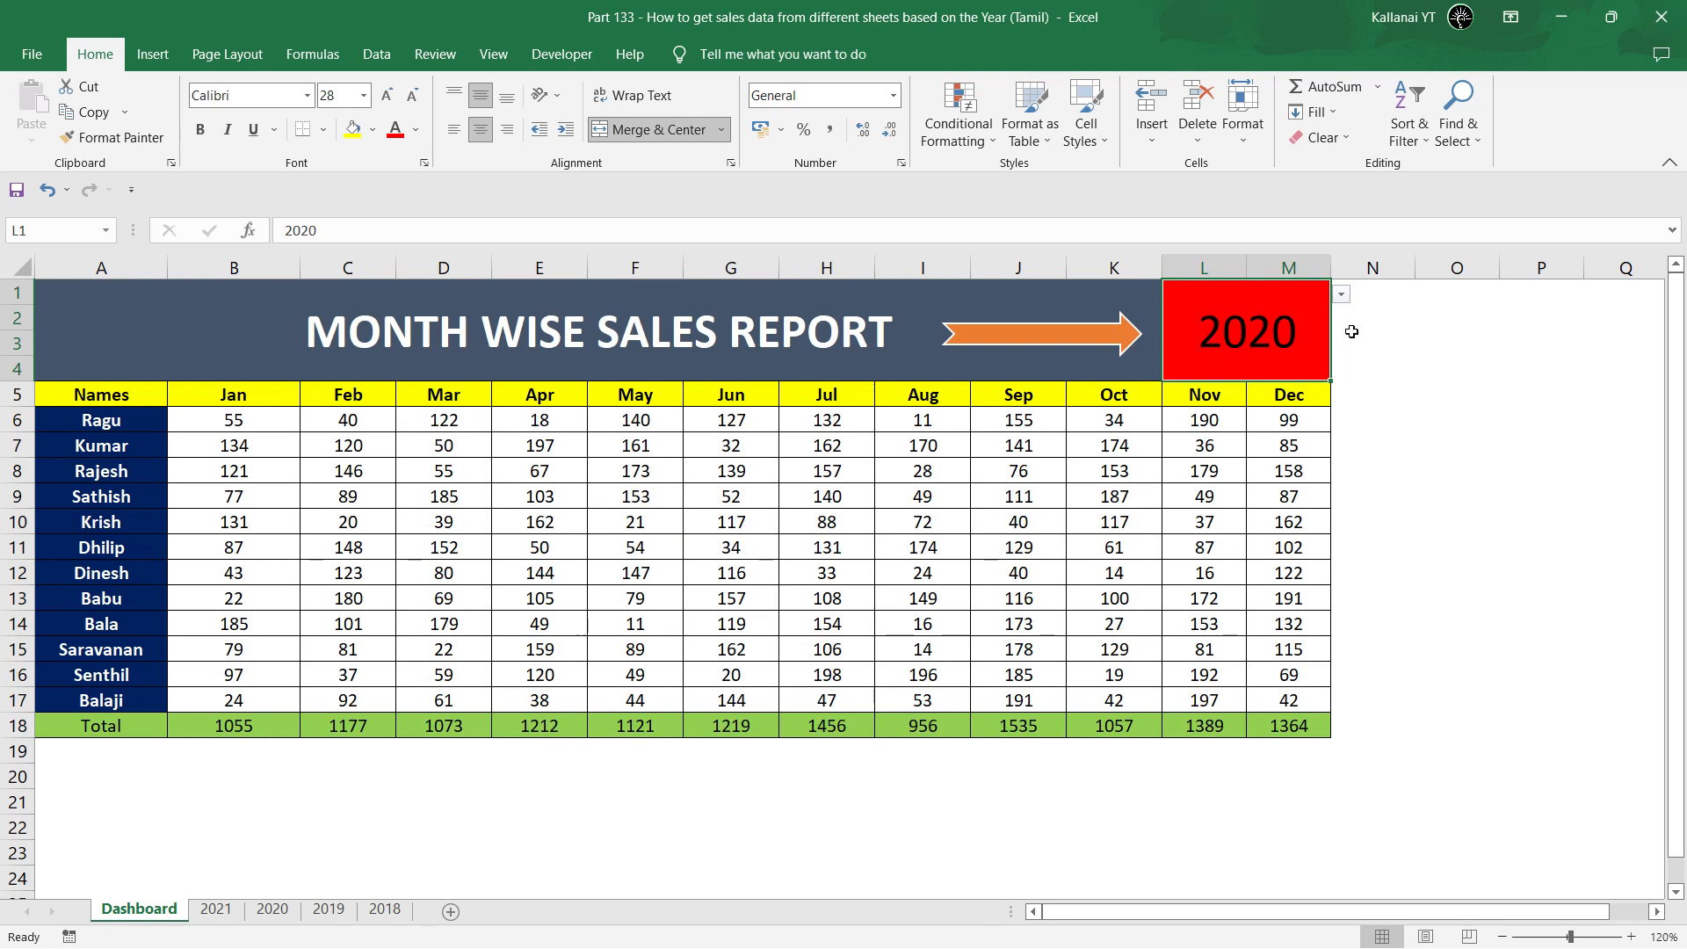
Set the report year in L1 to 2021 and select the monthly sales figures B6:M17.
left_click(1340, 296)
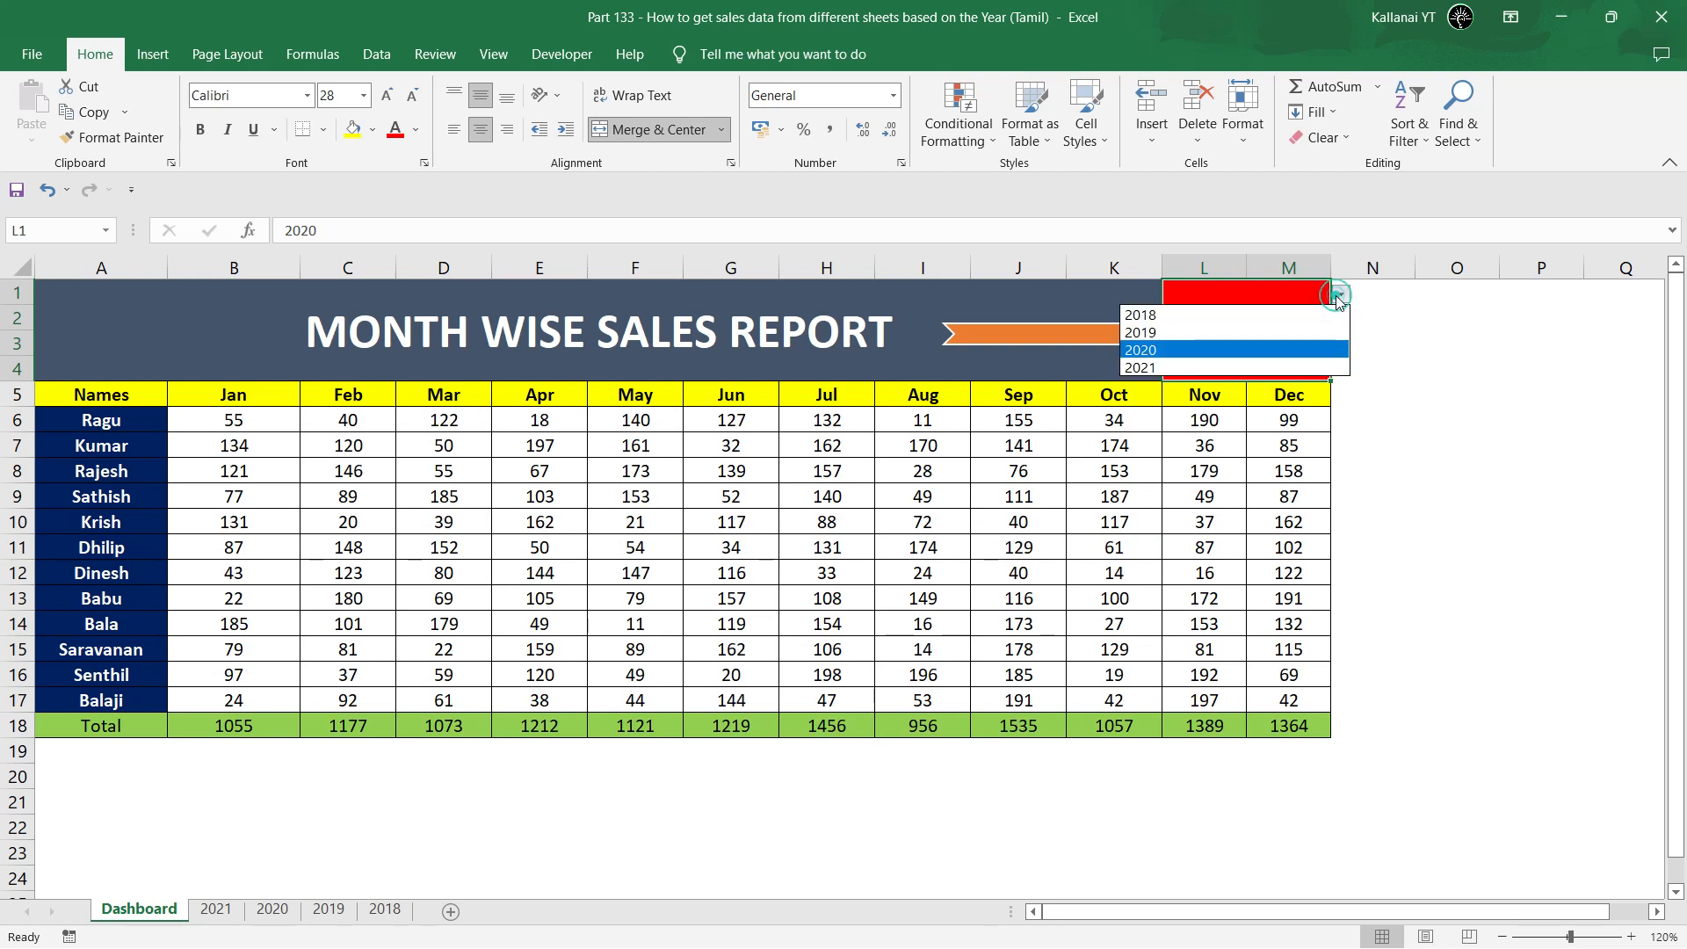
left_click(1203, 365)
left_click(560, 439)
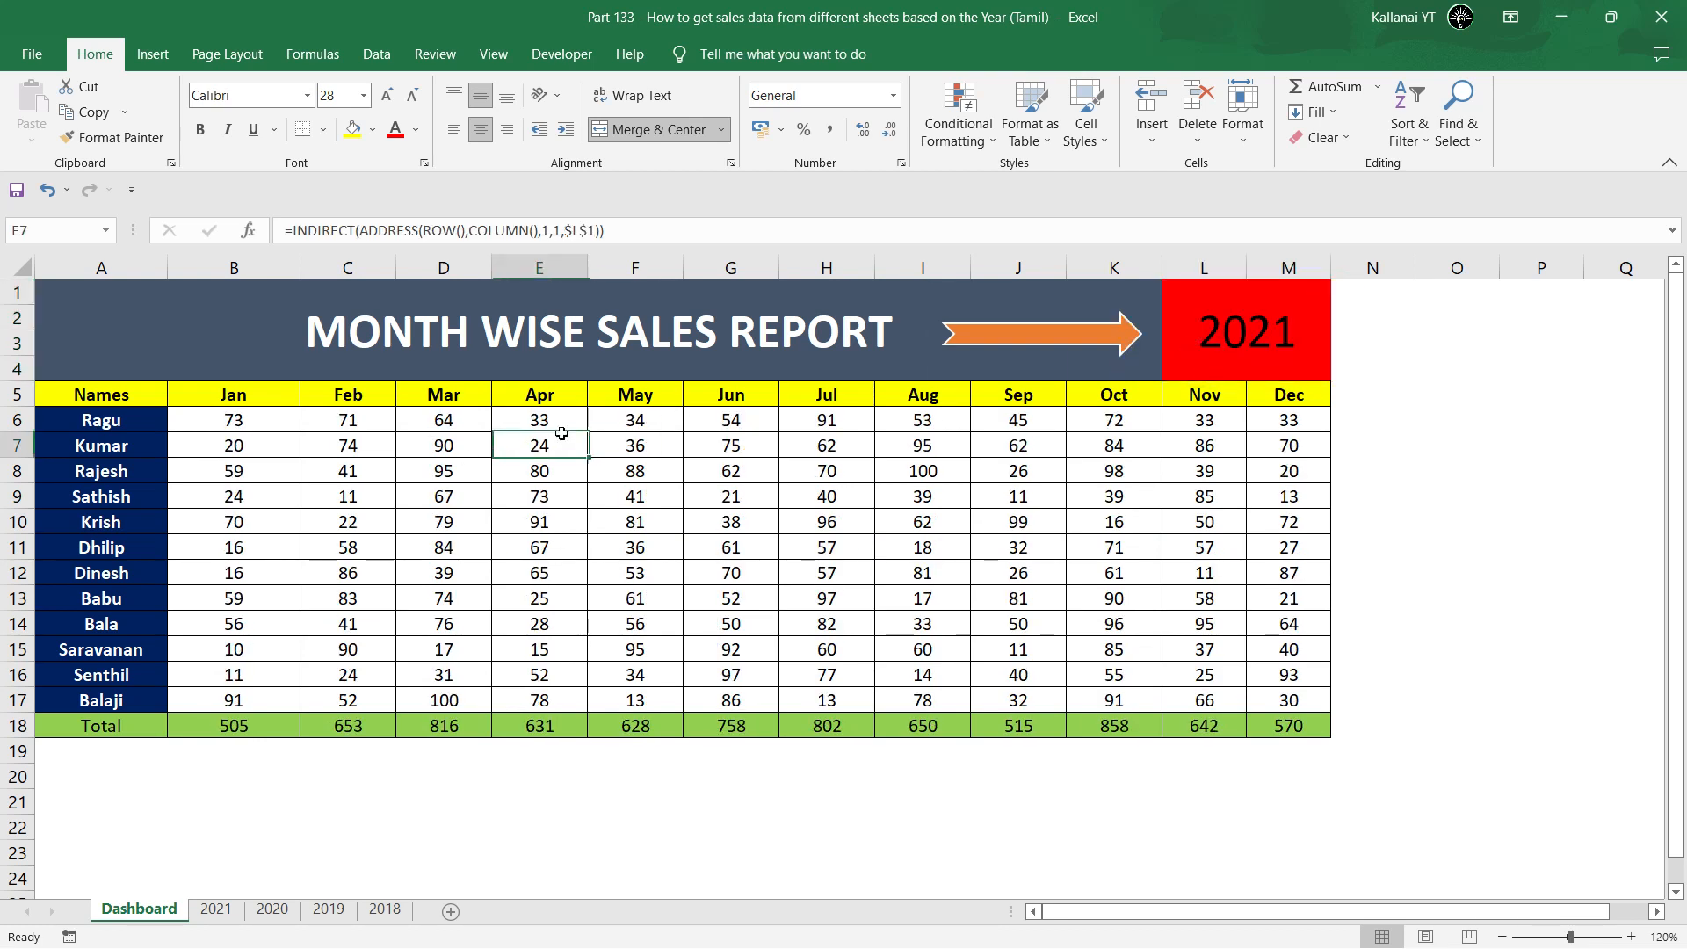
left_click_drag(224, 419, 1295, 708)
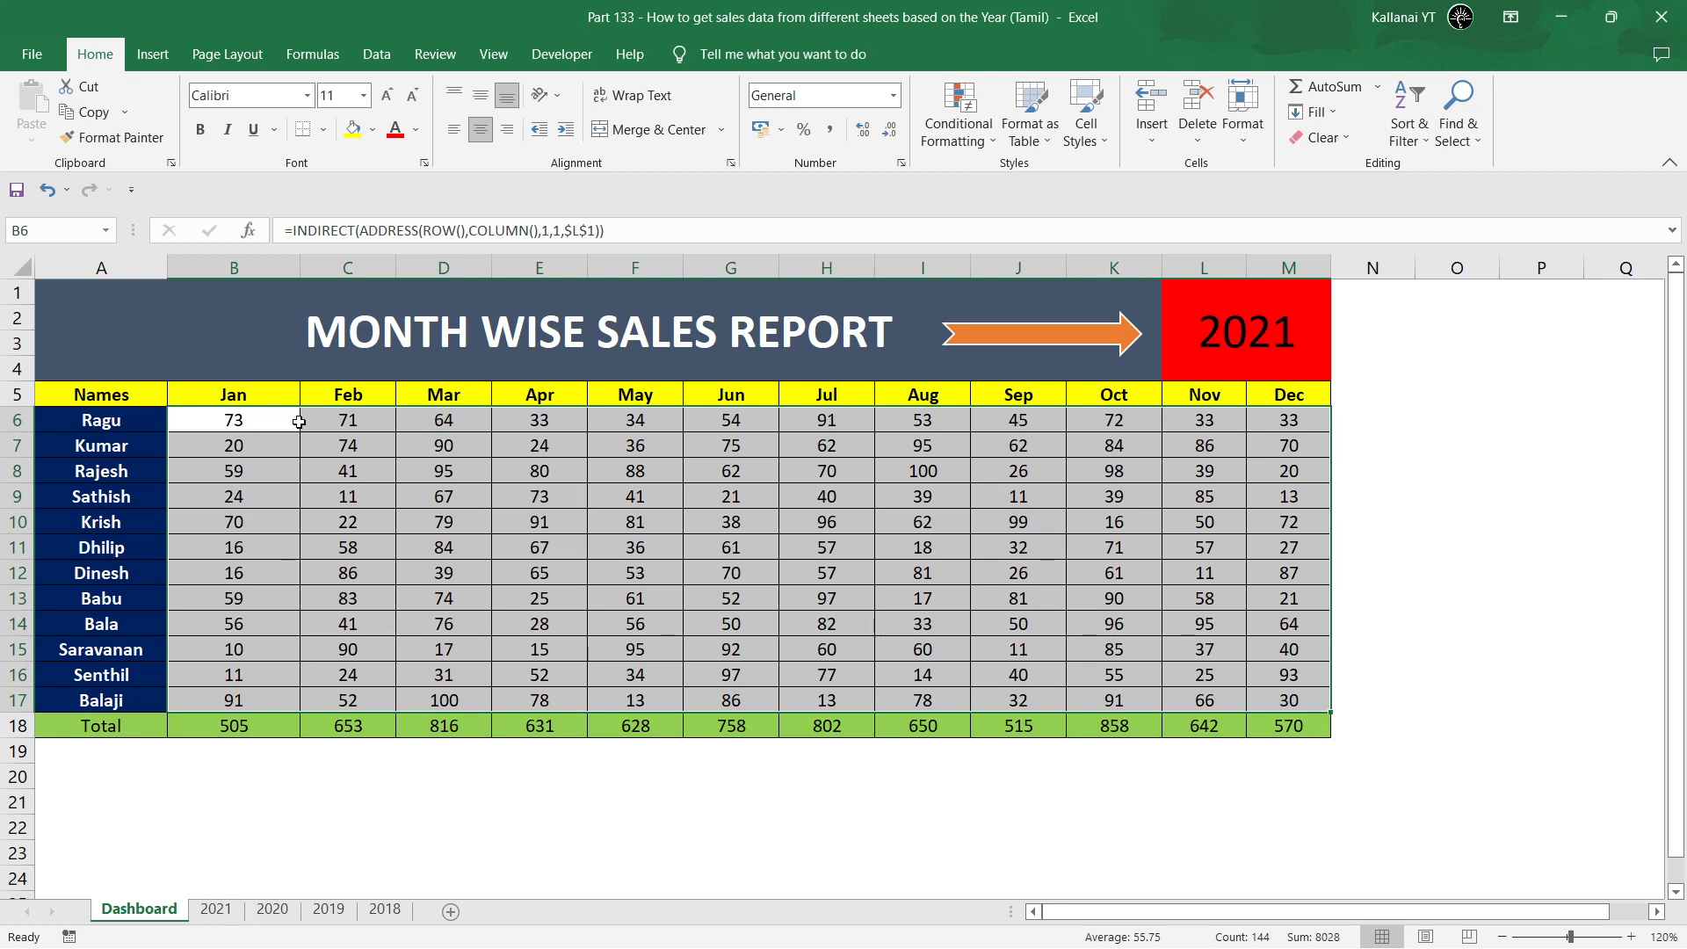
Compare the Dashboard's monthly totals in row 18 with the totals row on the 2021 sheet.
left_click(272, 419)
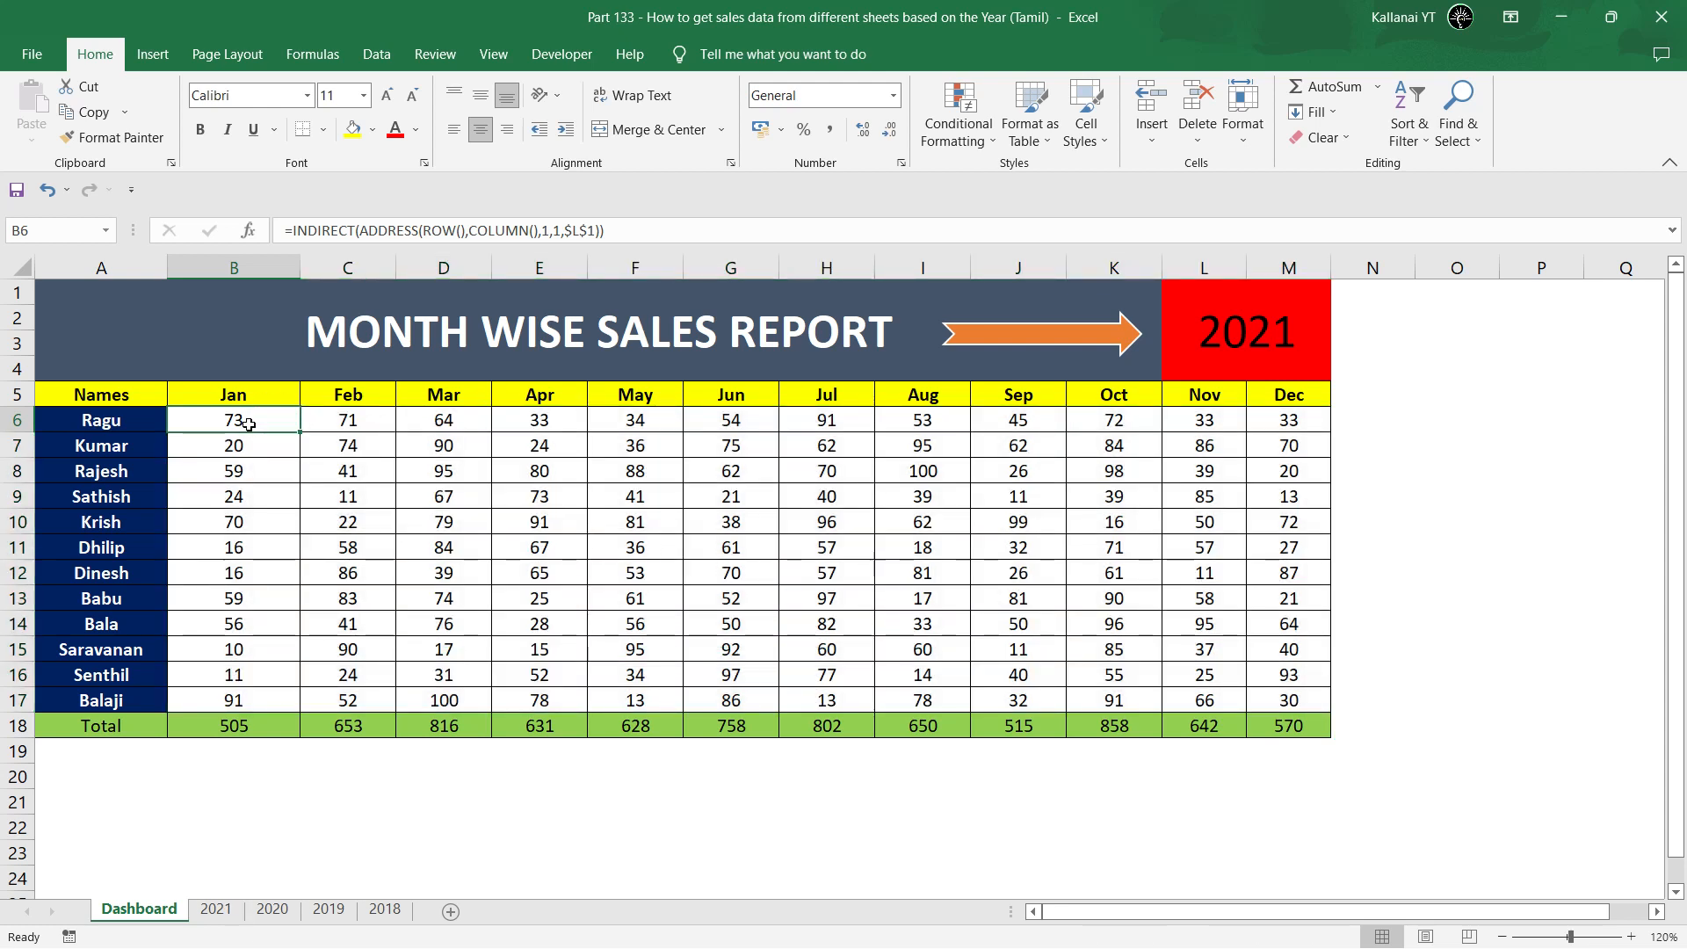
left_click(227, 726)
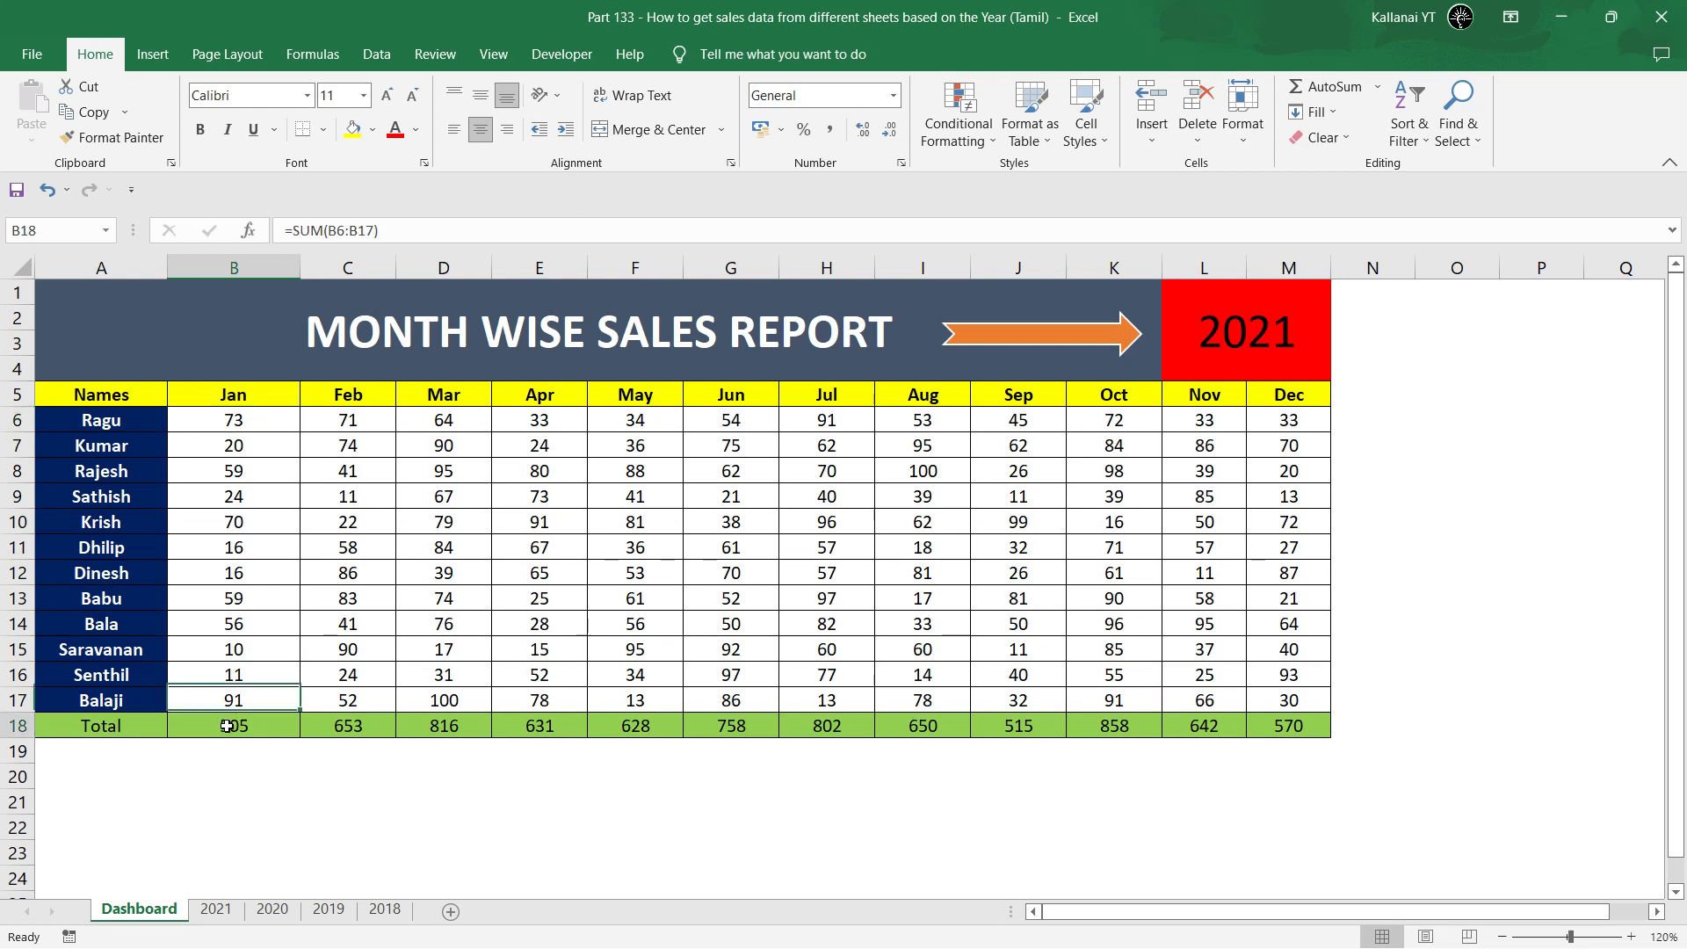
key("ctrl+shift+Right")
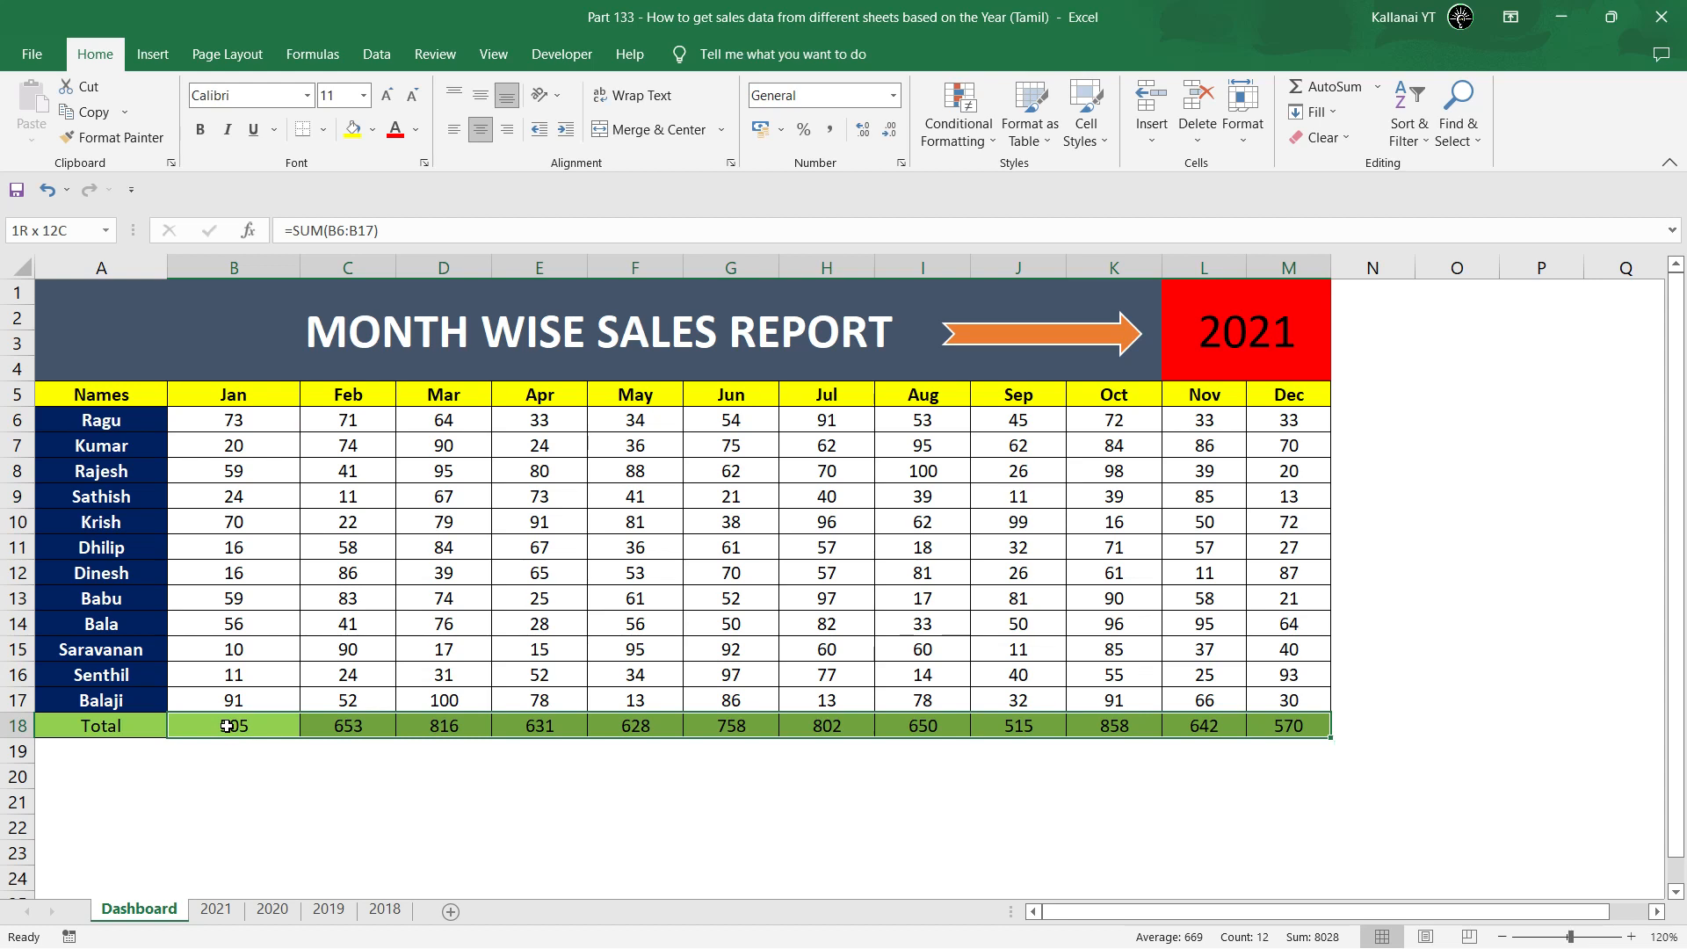
left_click(215, 909)
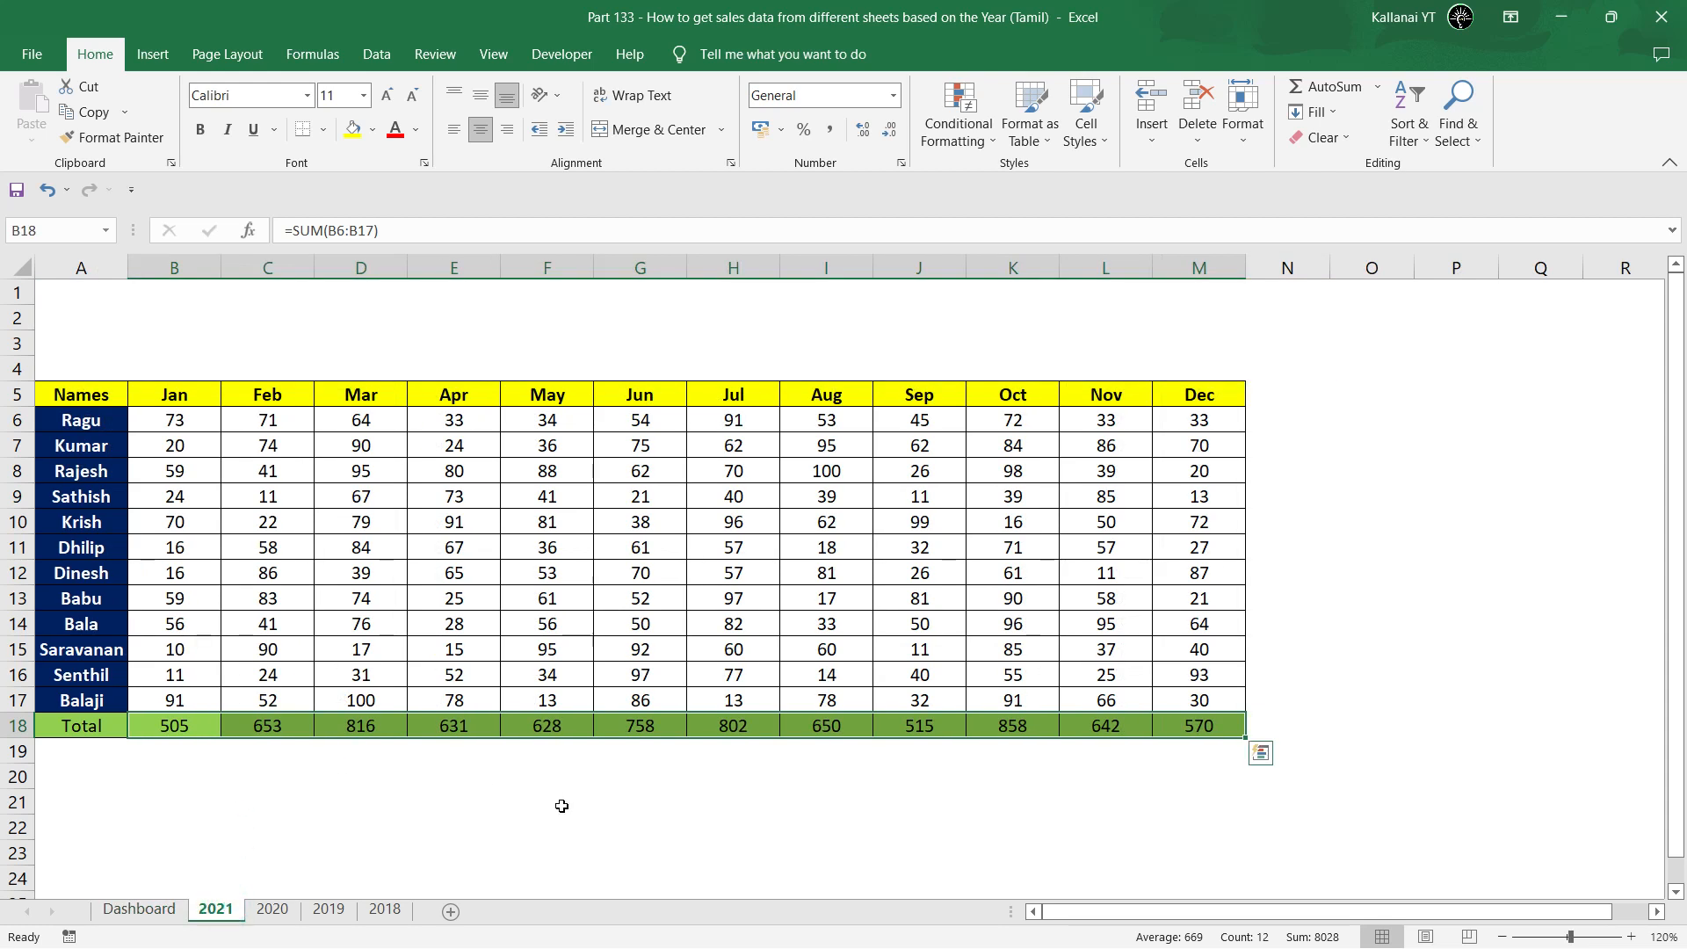
left_click(166, 720)
key("ctrl+shift+Right")
Return to the Dashboard and set the report year in L1 to 2019.
left_click(134, 909)
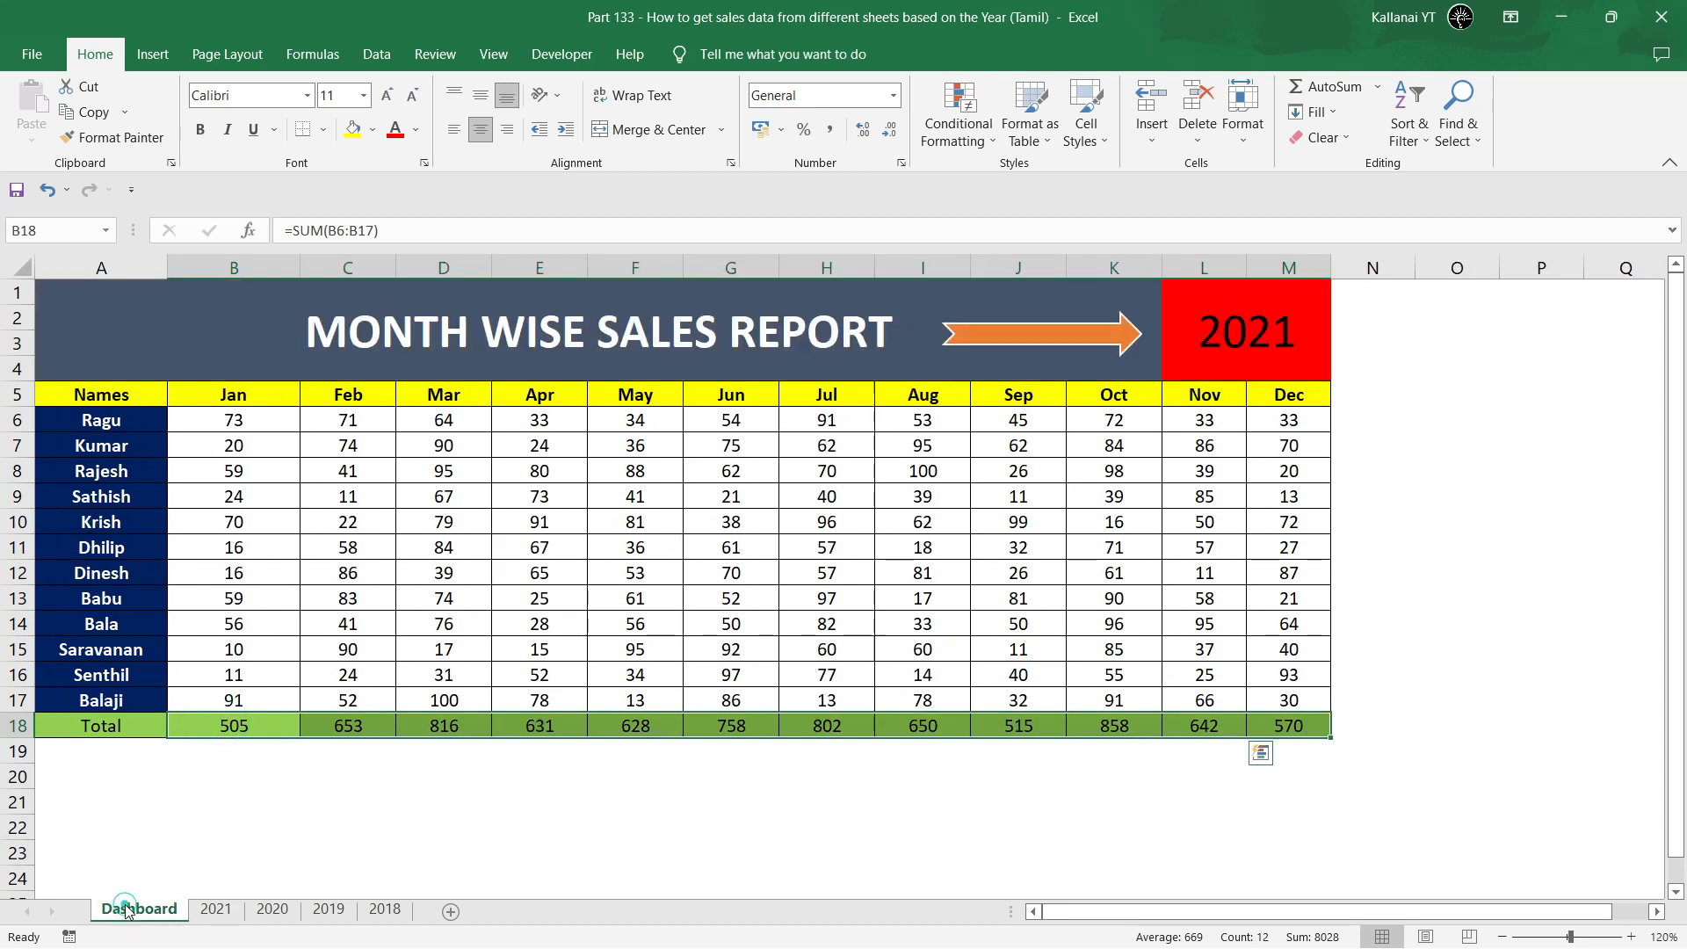
left_click(1237, 335)
left_click(1341, 295)
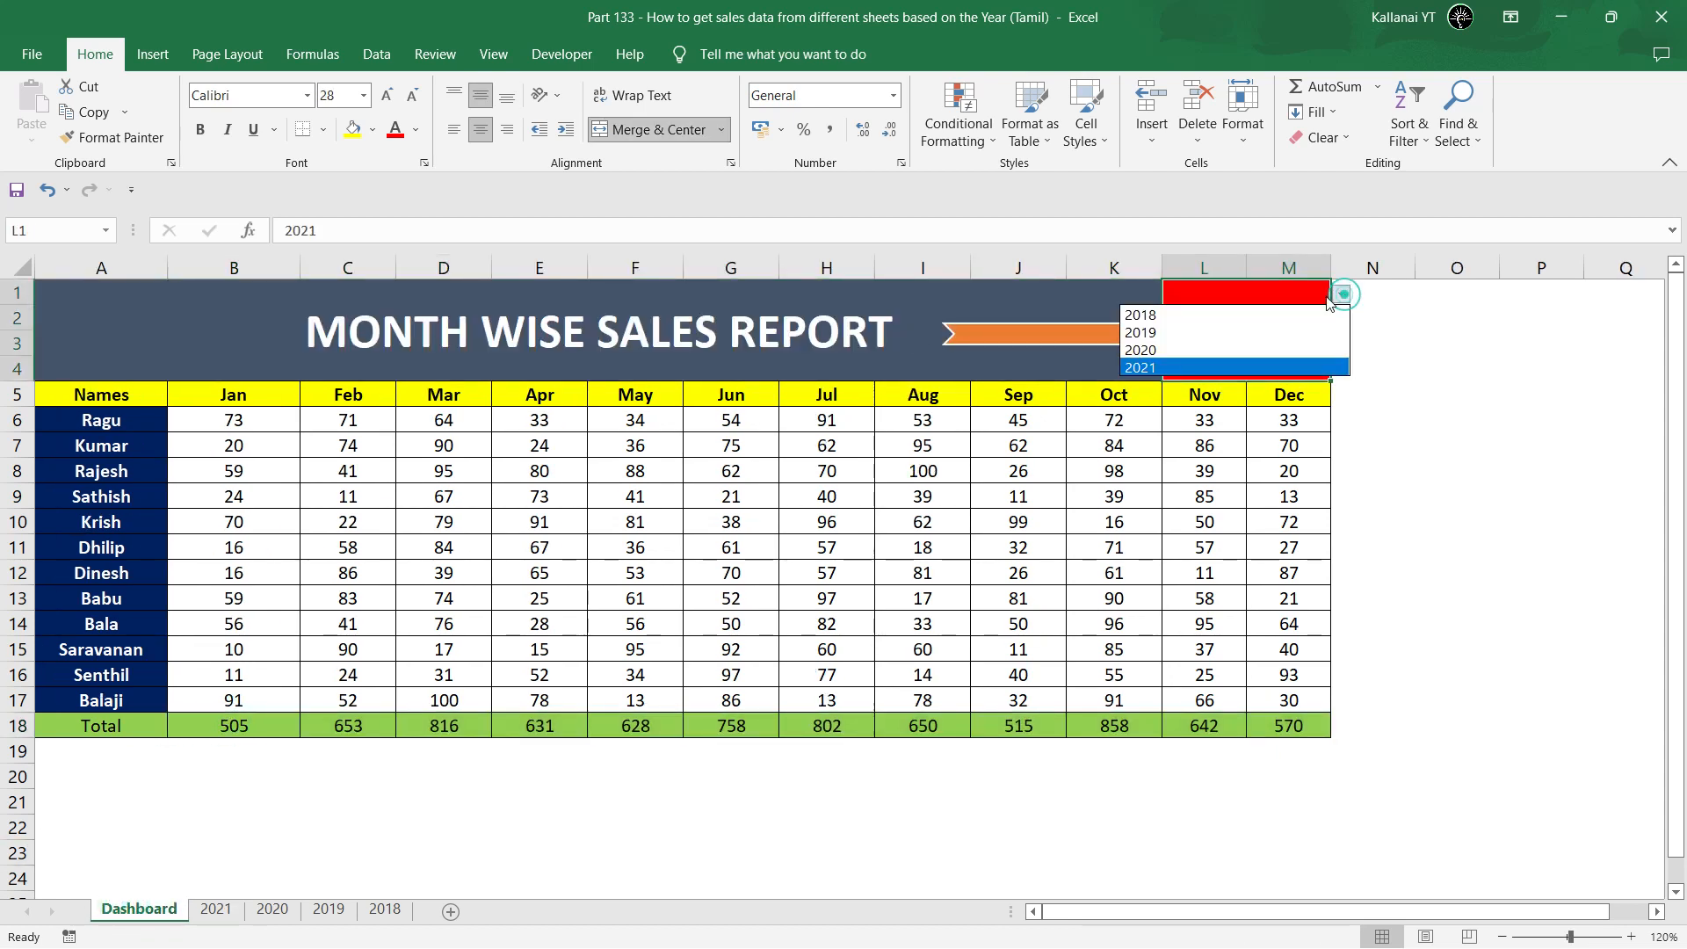
left_click(1142, 332)
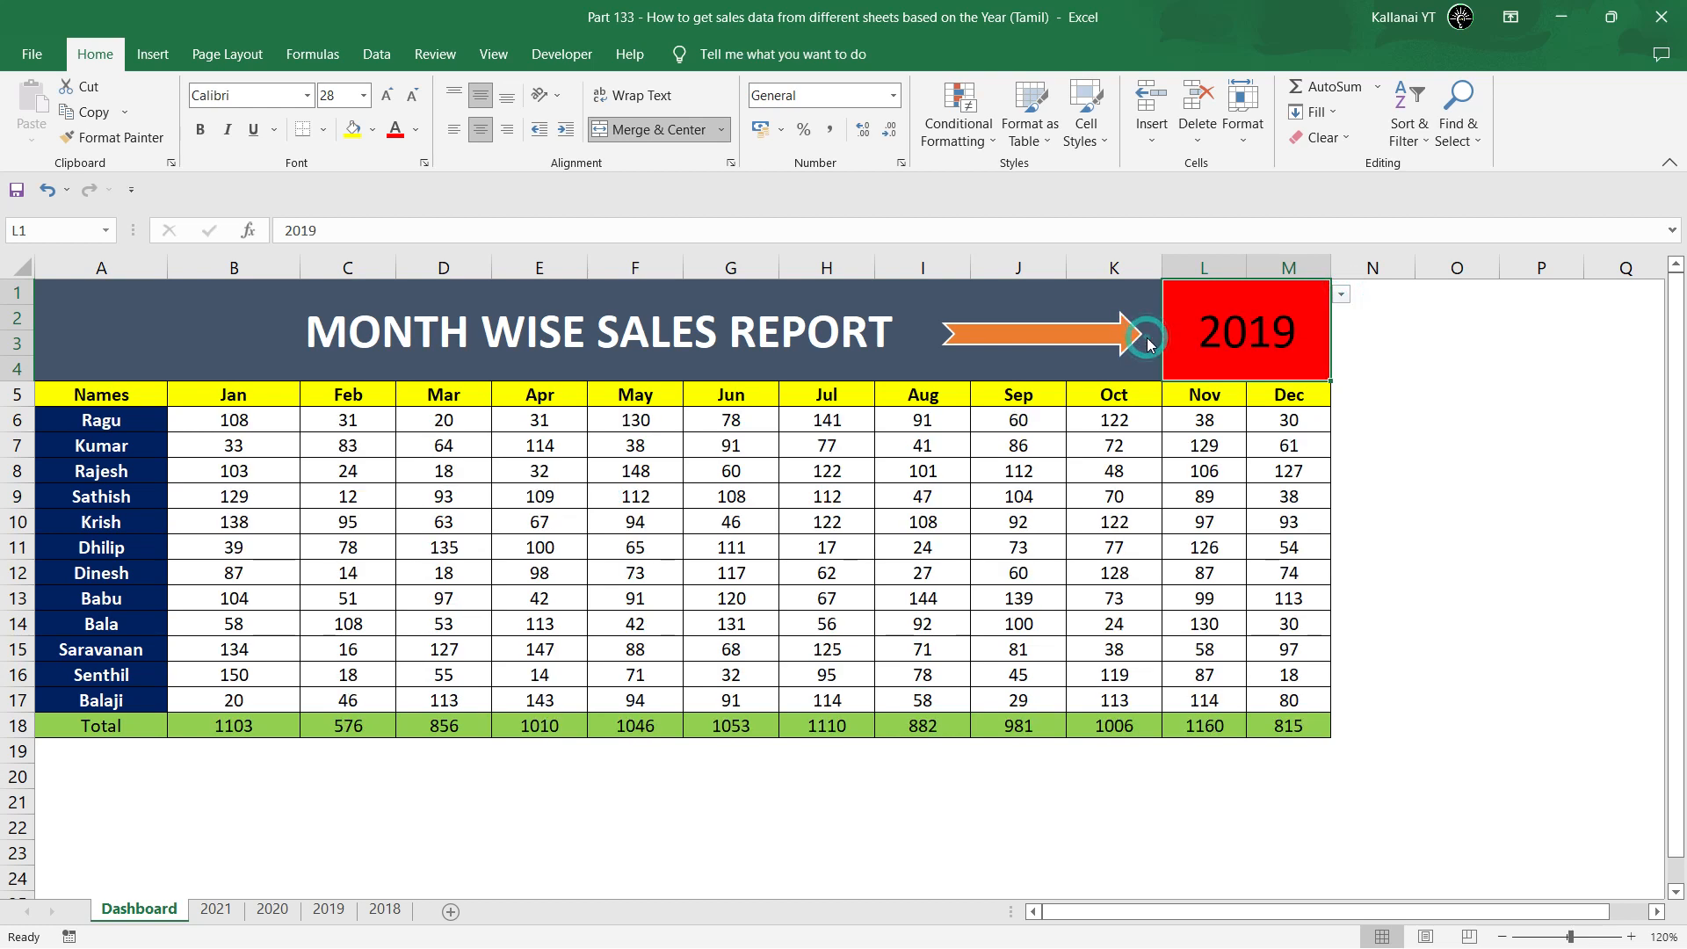
Compare the Dashboard's monthly totals in row 18 with the totals row on the 2019 sheet.
left_click(224, 721)
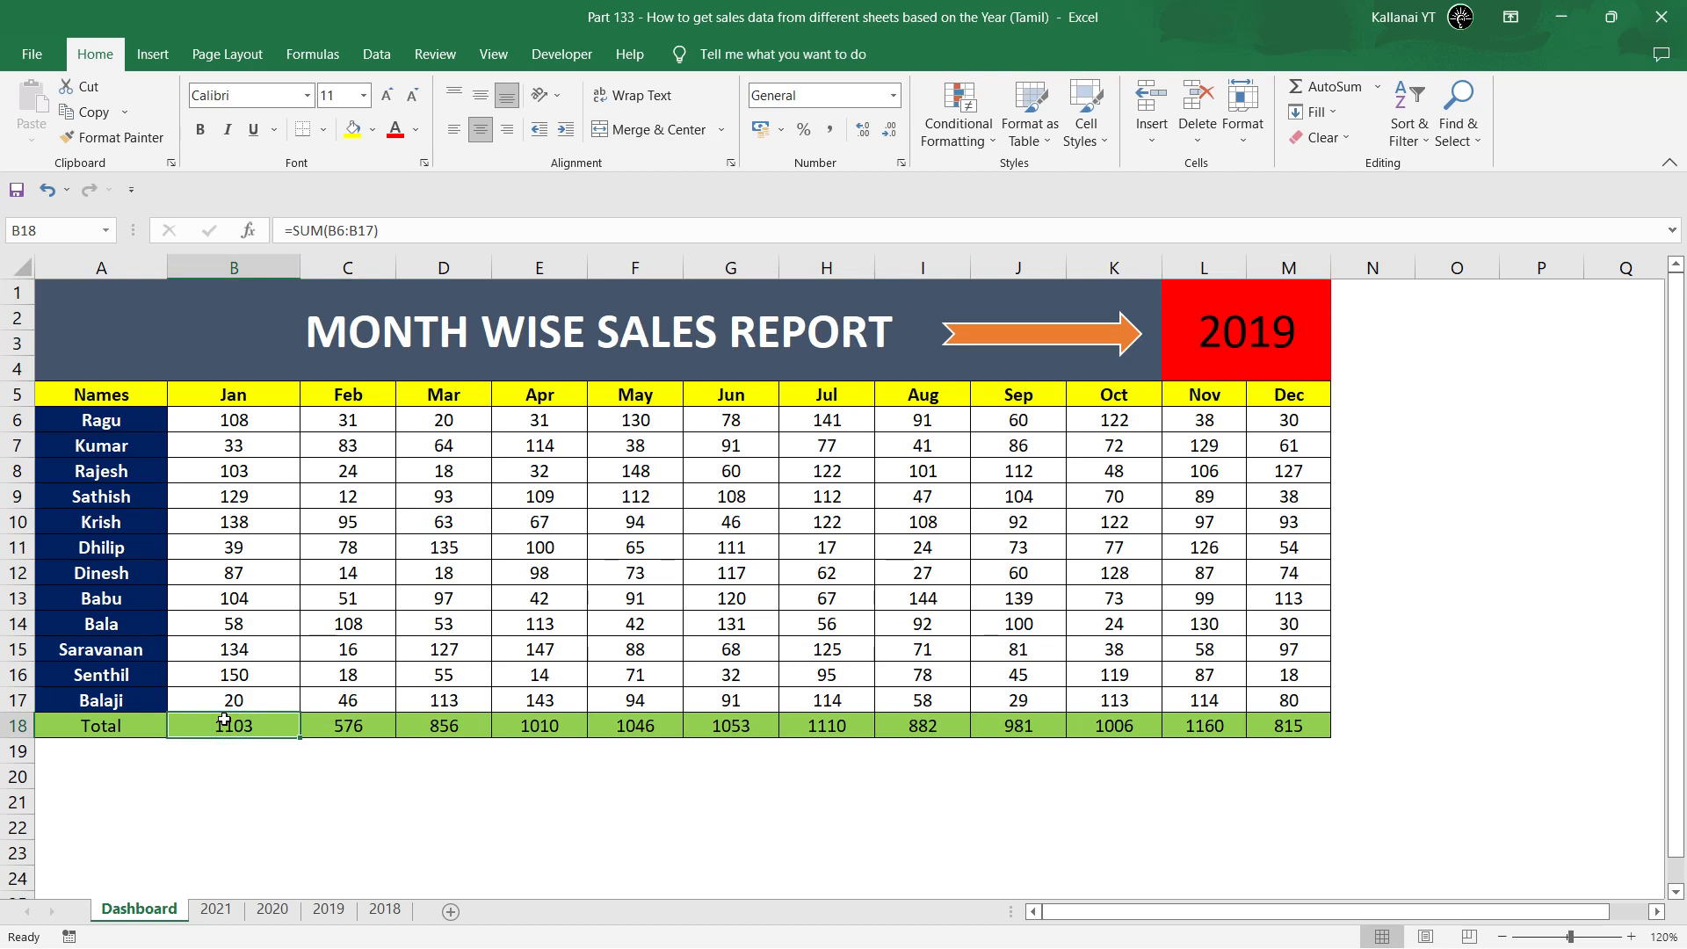
key("ctrl+shift+Right")
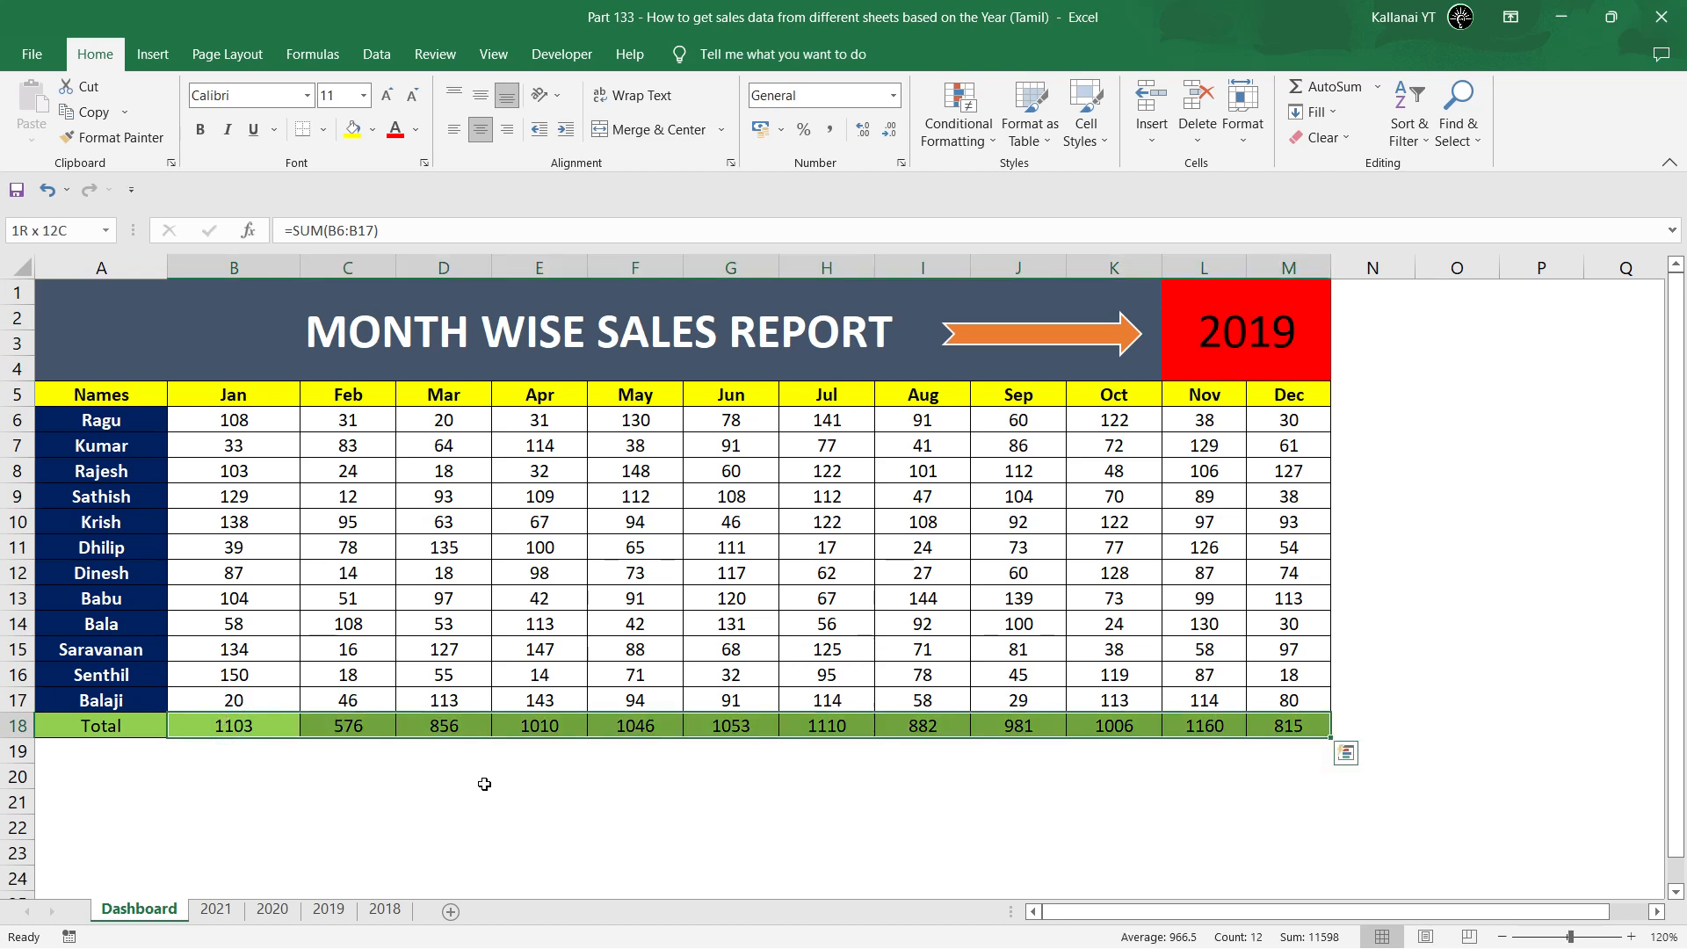
left_click(328, 910)
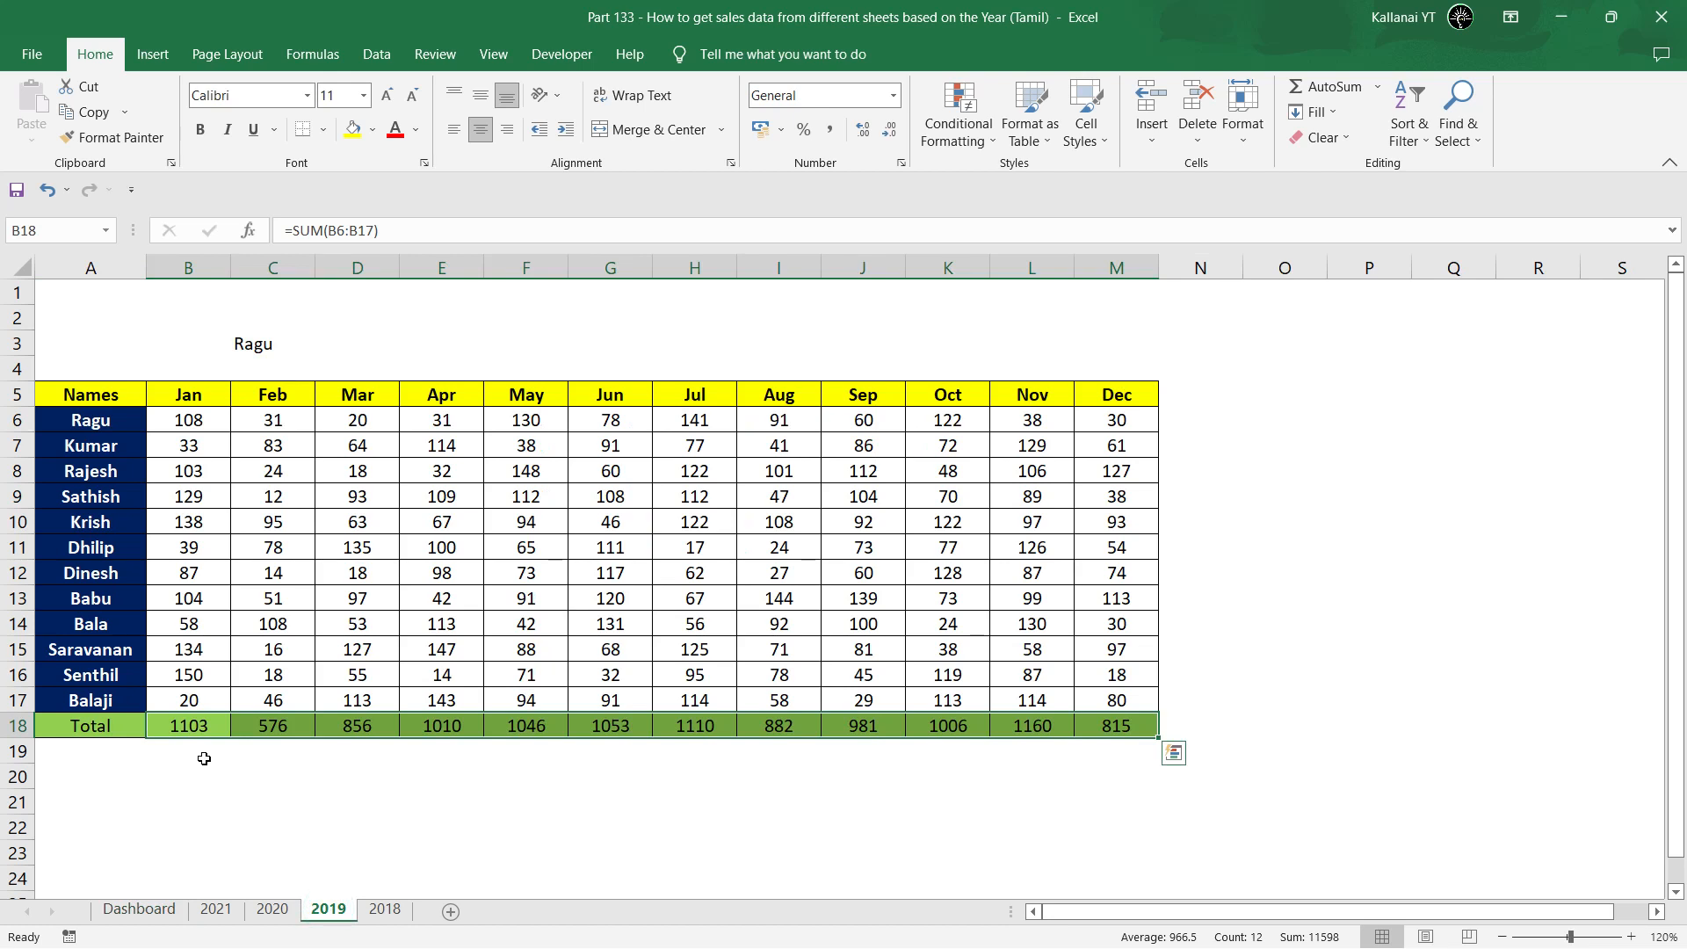
key("Right")
key("Left")
key("ctrl+shift+Right")
Clear the stray name from cell C3 on the 2019 sheet and return to the Dashboard.
key("ctrl+Up")
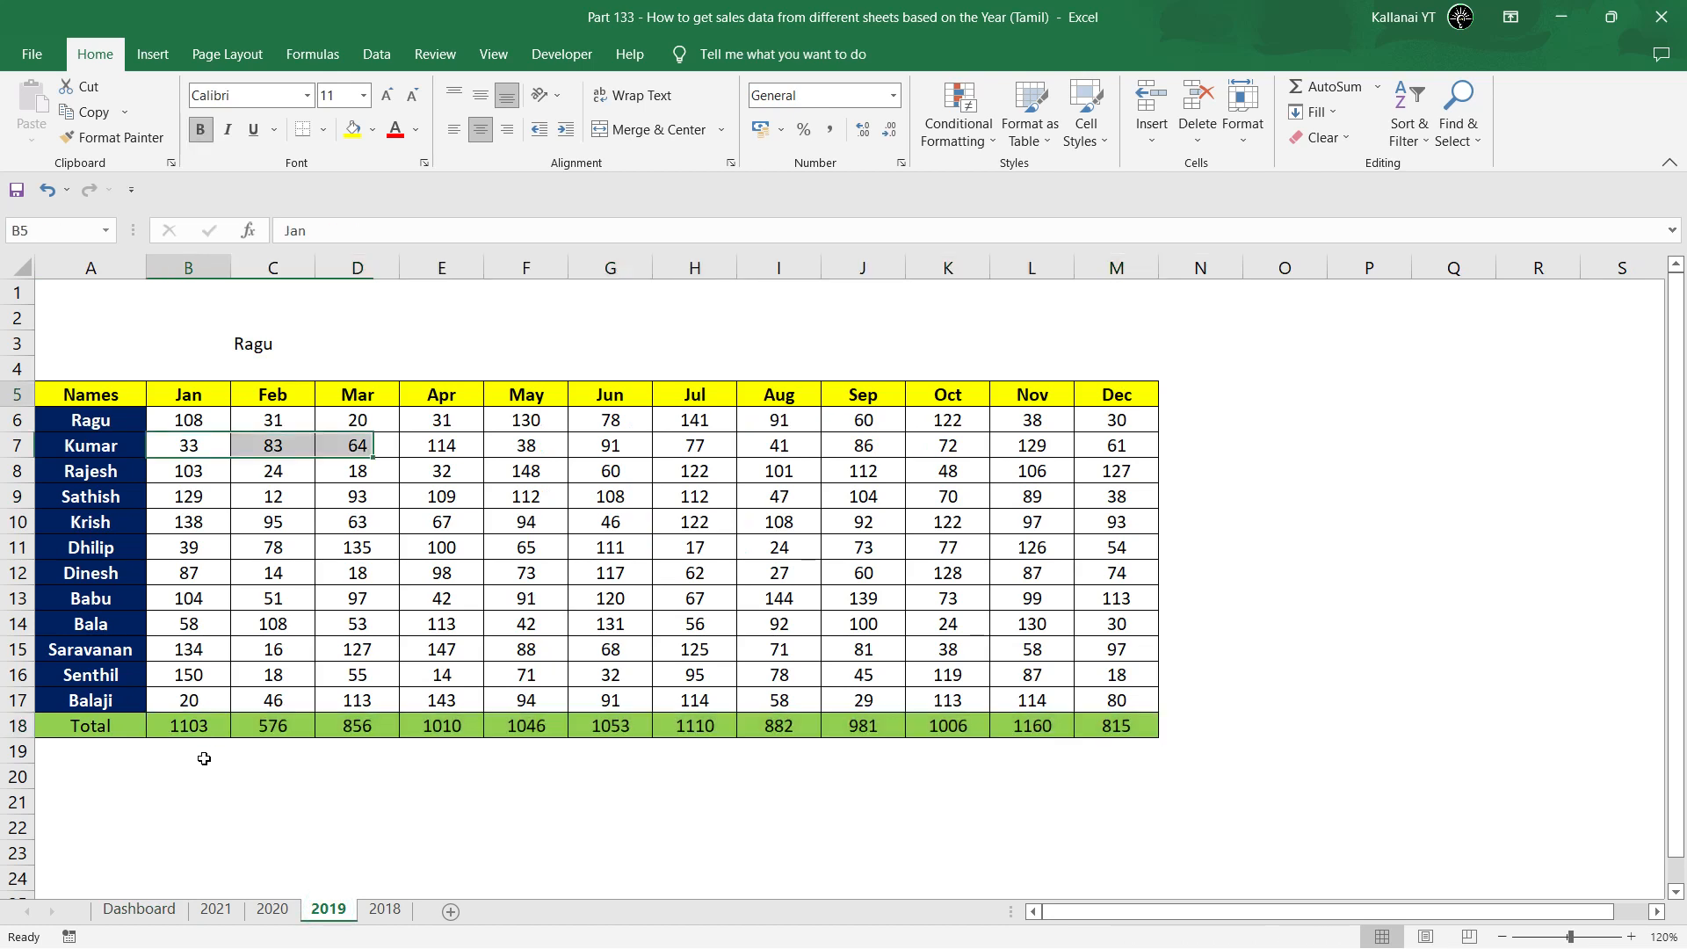
key("ctrl+Up")
key("Left")
key("Down")
key("Right")
key("Right")
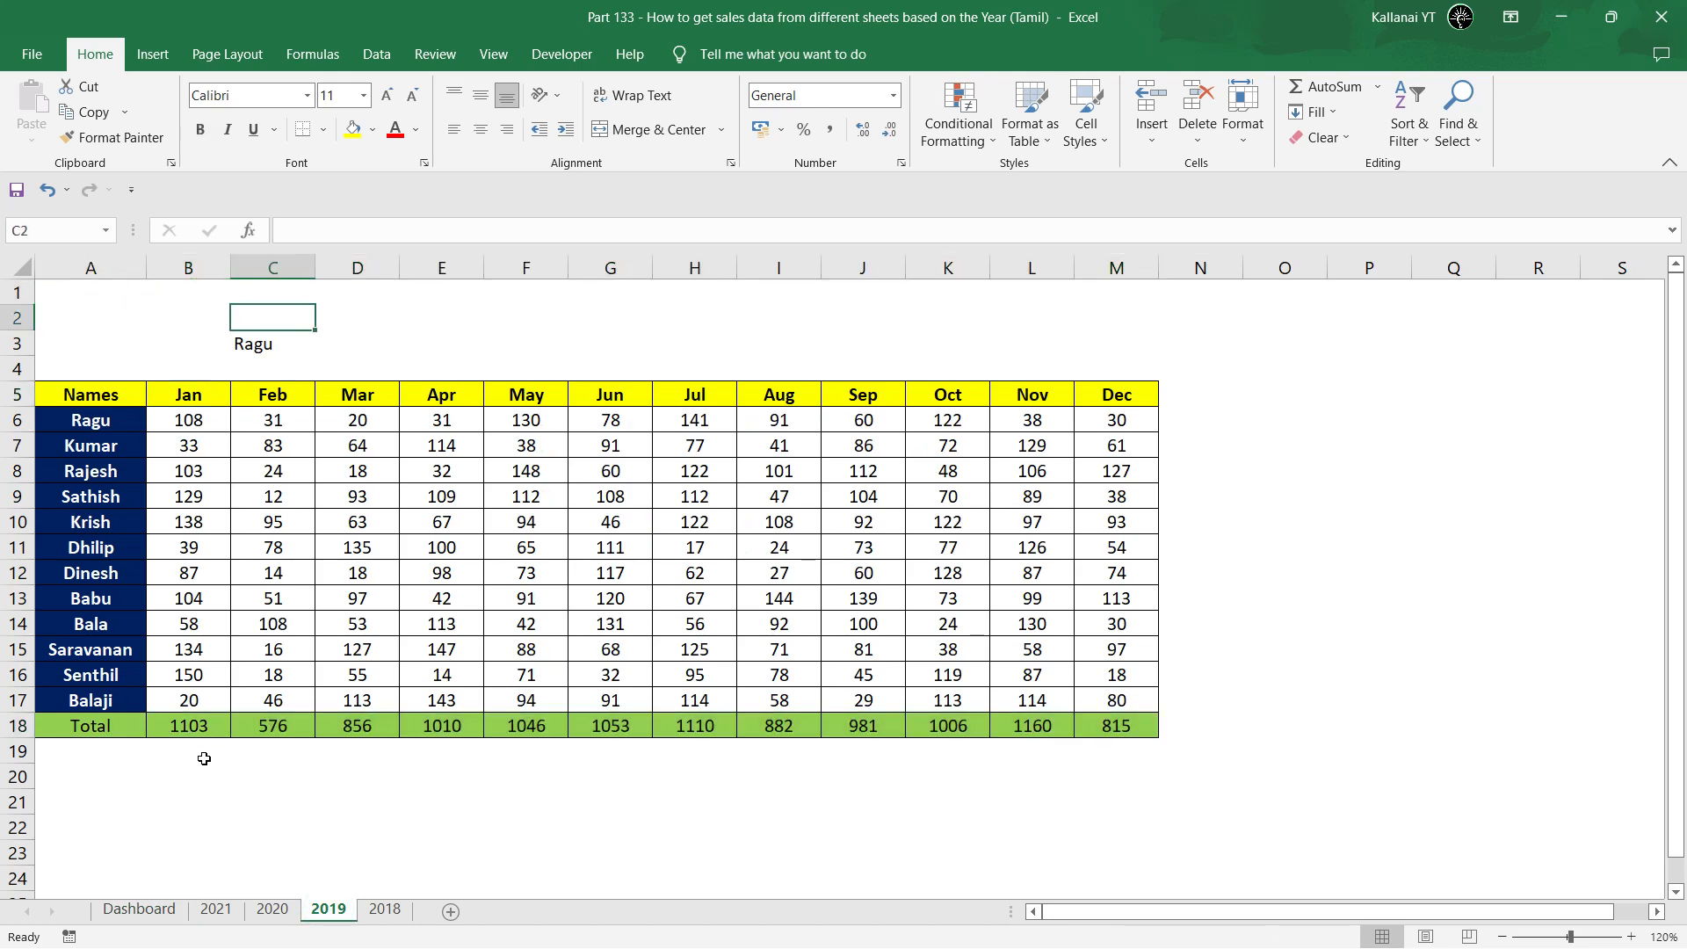
key("Down")
key("Delete")
key("ctrl+Page_Up")
key("ctrl+Page_Up")
key("ctrl+Page_Up")
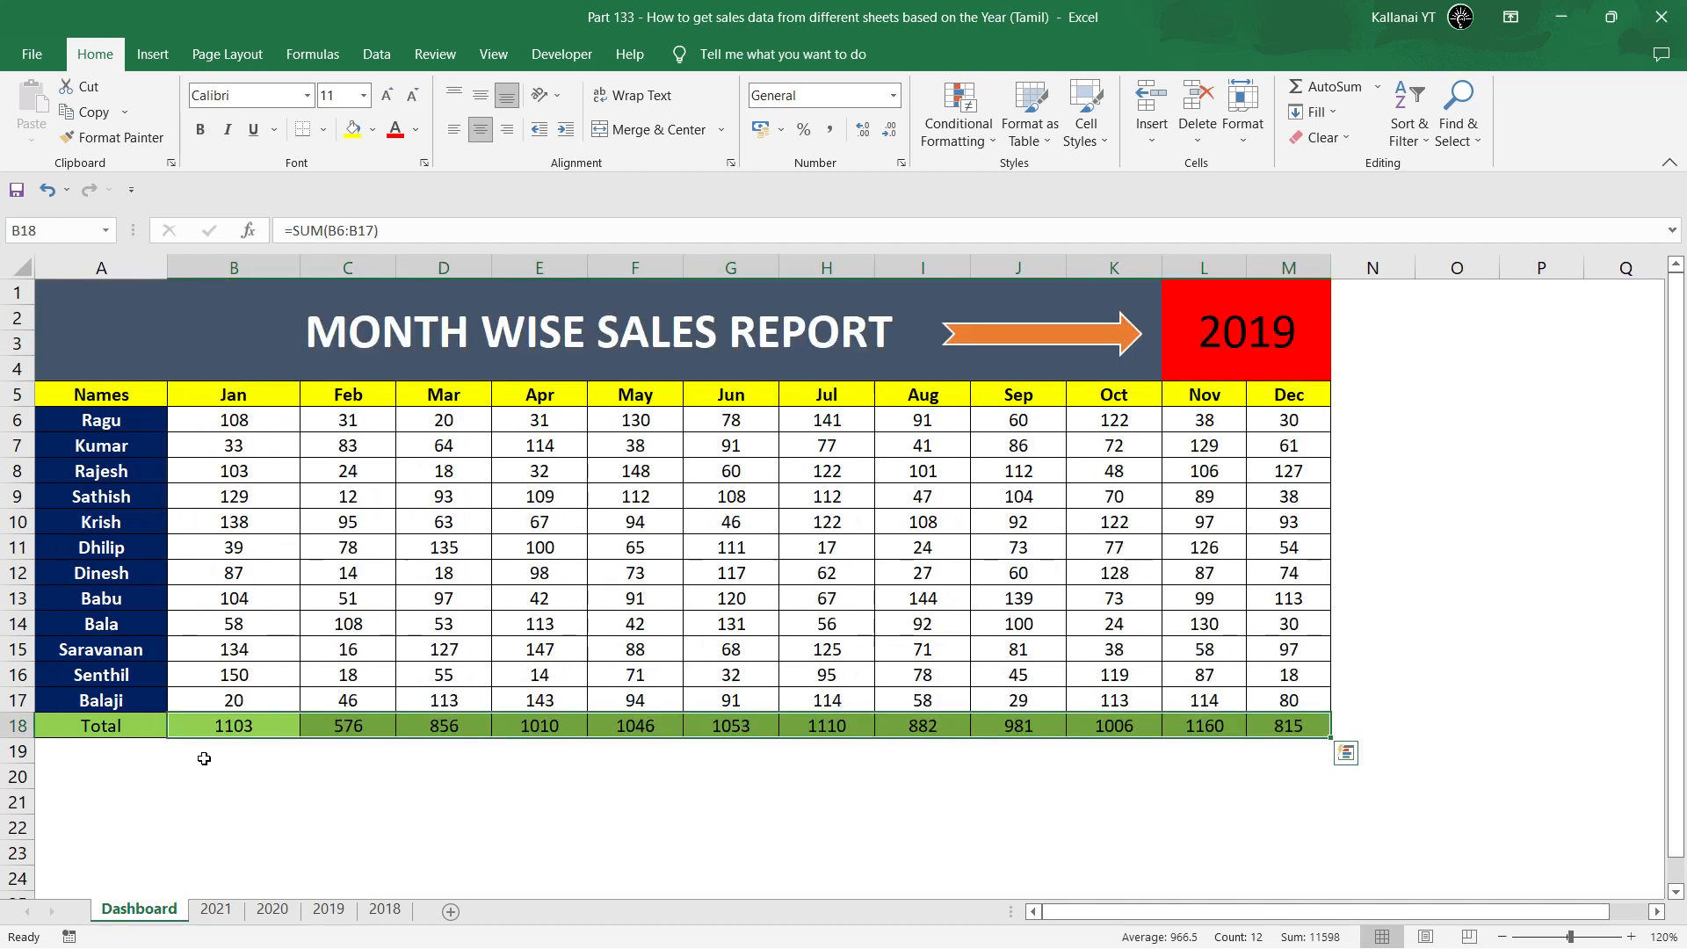
Examine the month headings and the INDIRECT formulas in the first row of sales figures on the Dashboard.
key("Right")
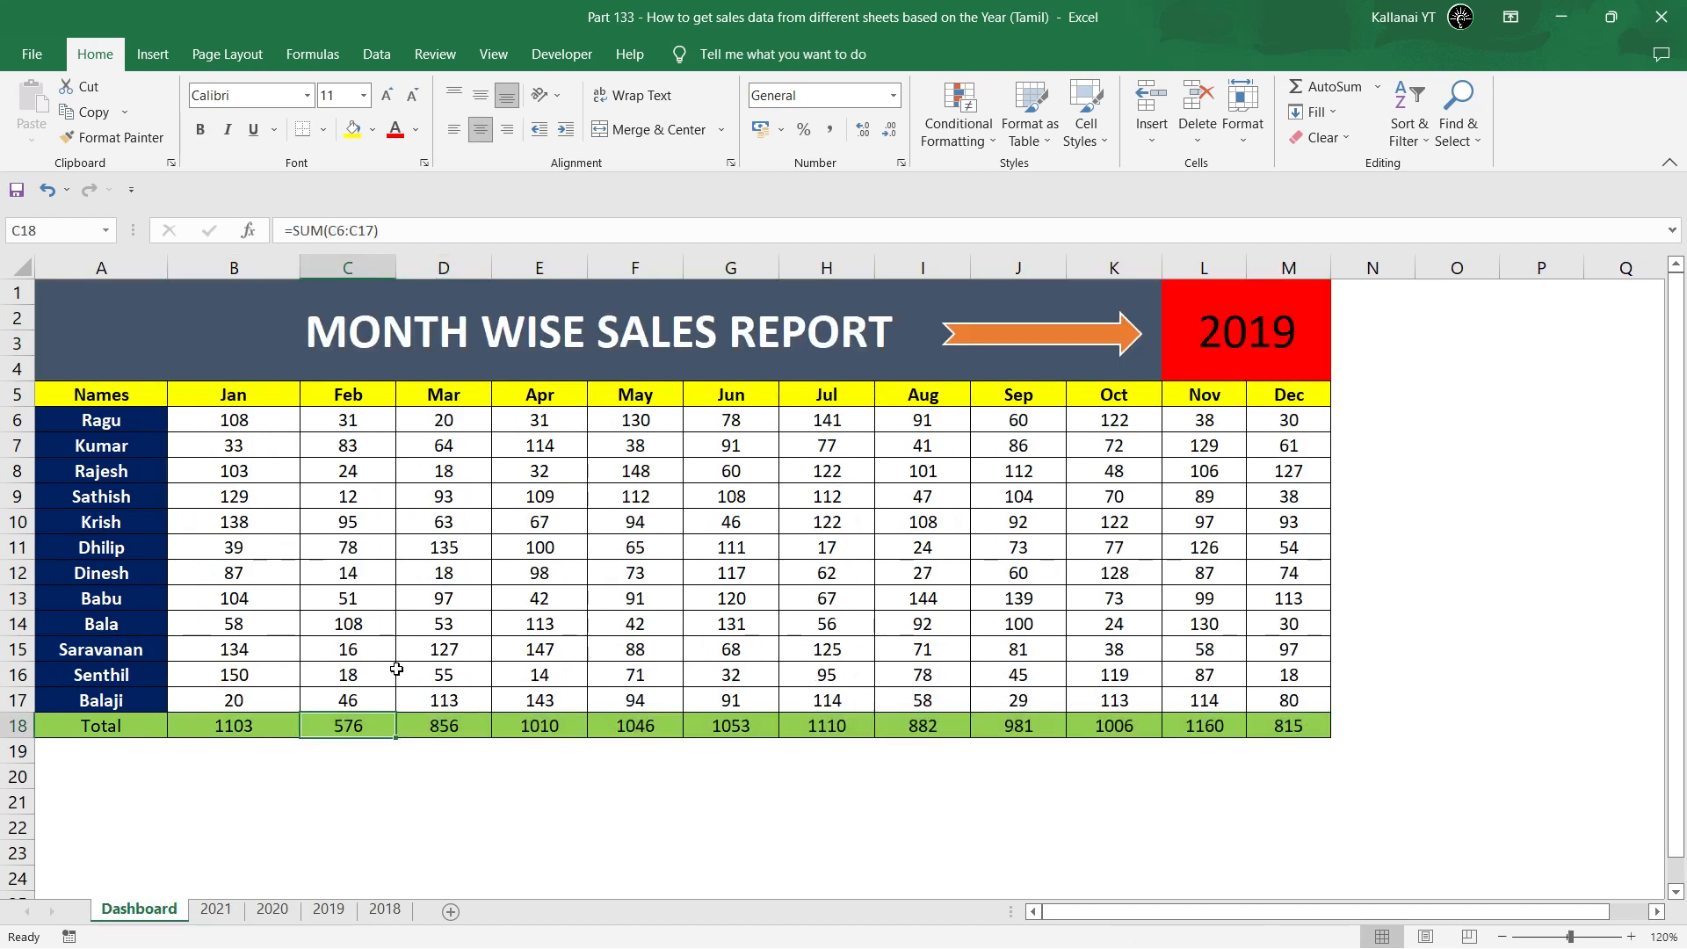
left_click(459, 649)
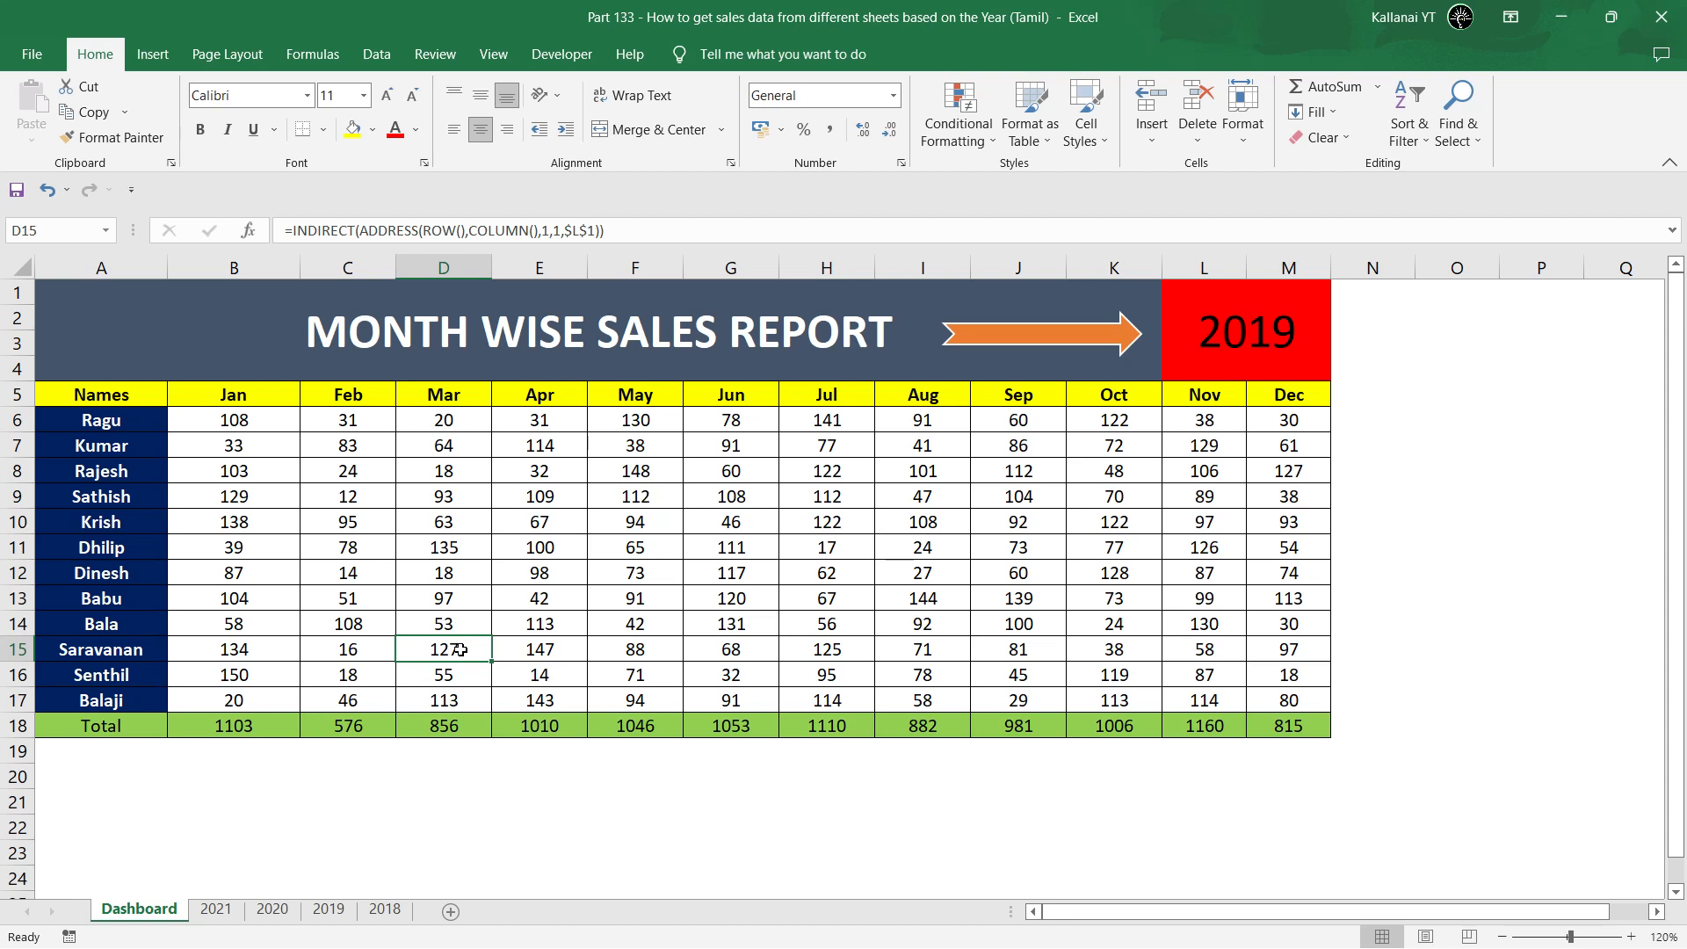
key("Right")
key("Right")
key("Right")
key("ctrl+Up")
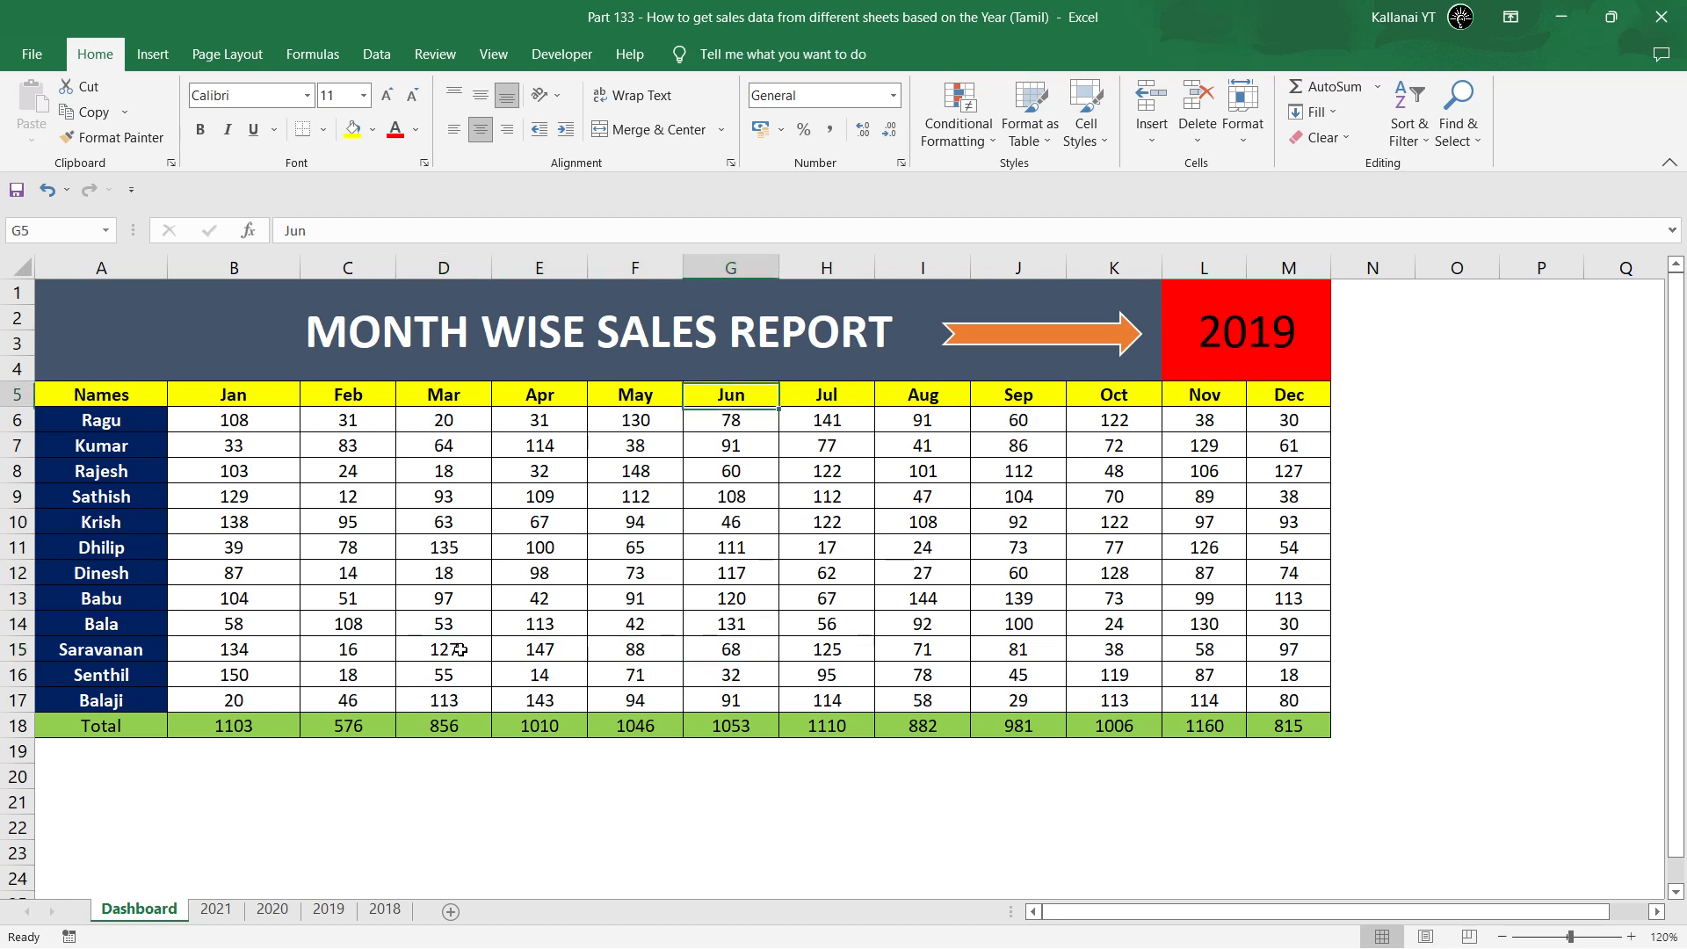
key("Down")
key("Right")
key("Up")
key("Down")
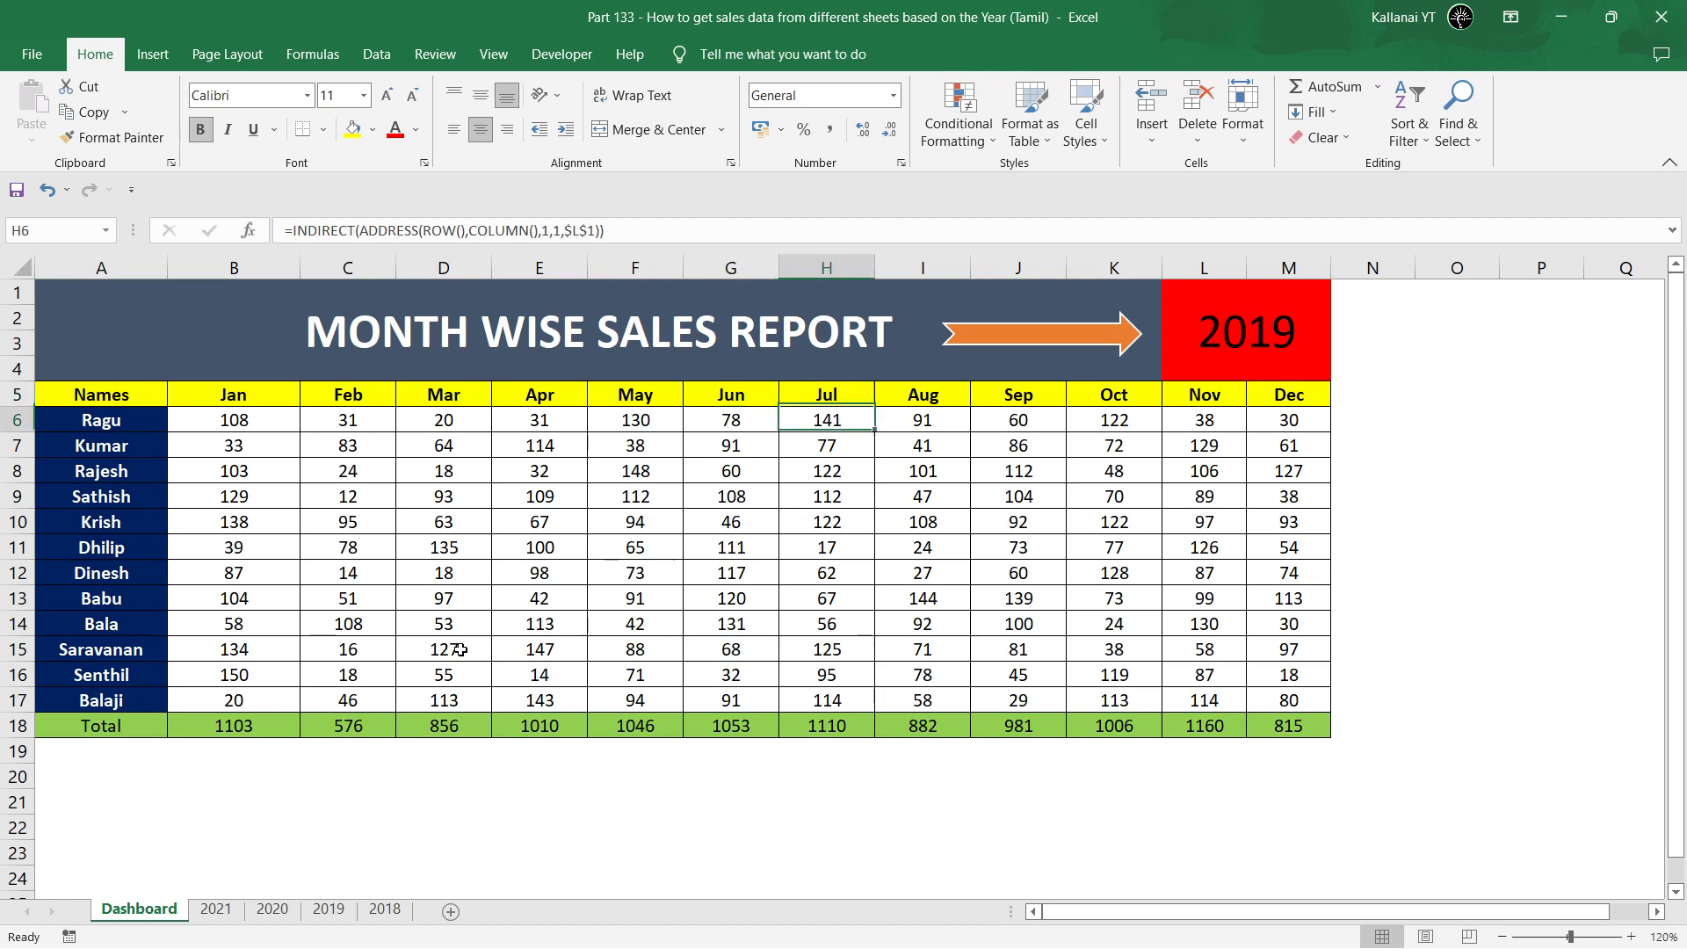
key("Right")
key("ctrl+Right")
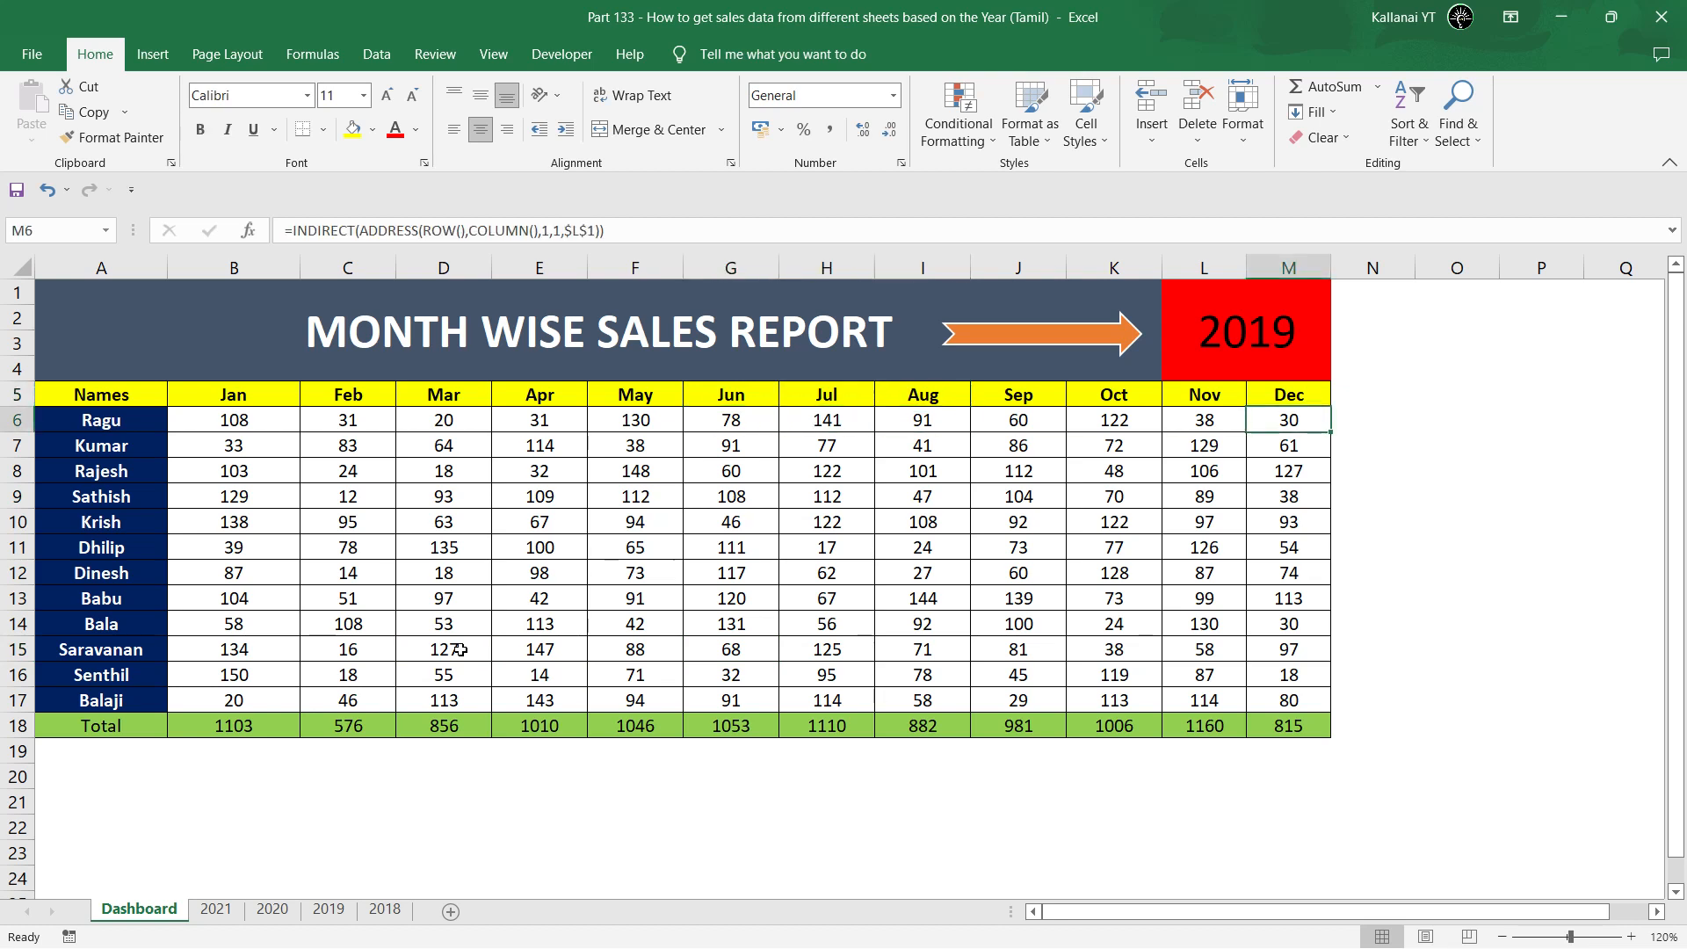
key("Up")
key("ctrl+Left")
key("Down")
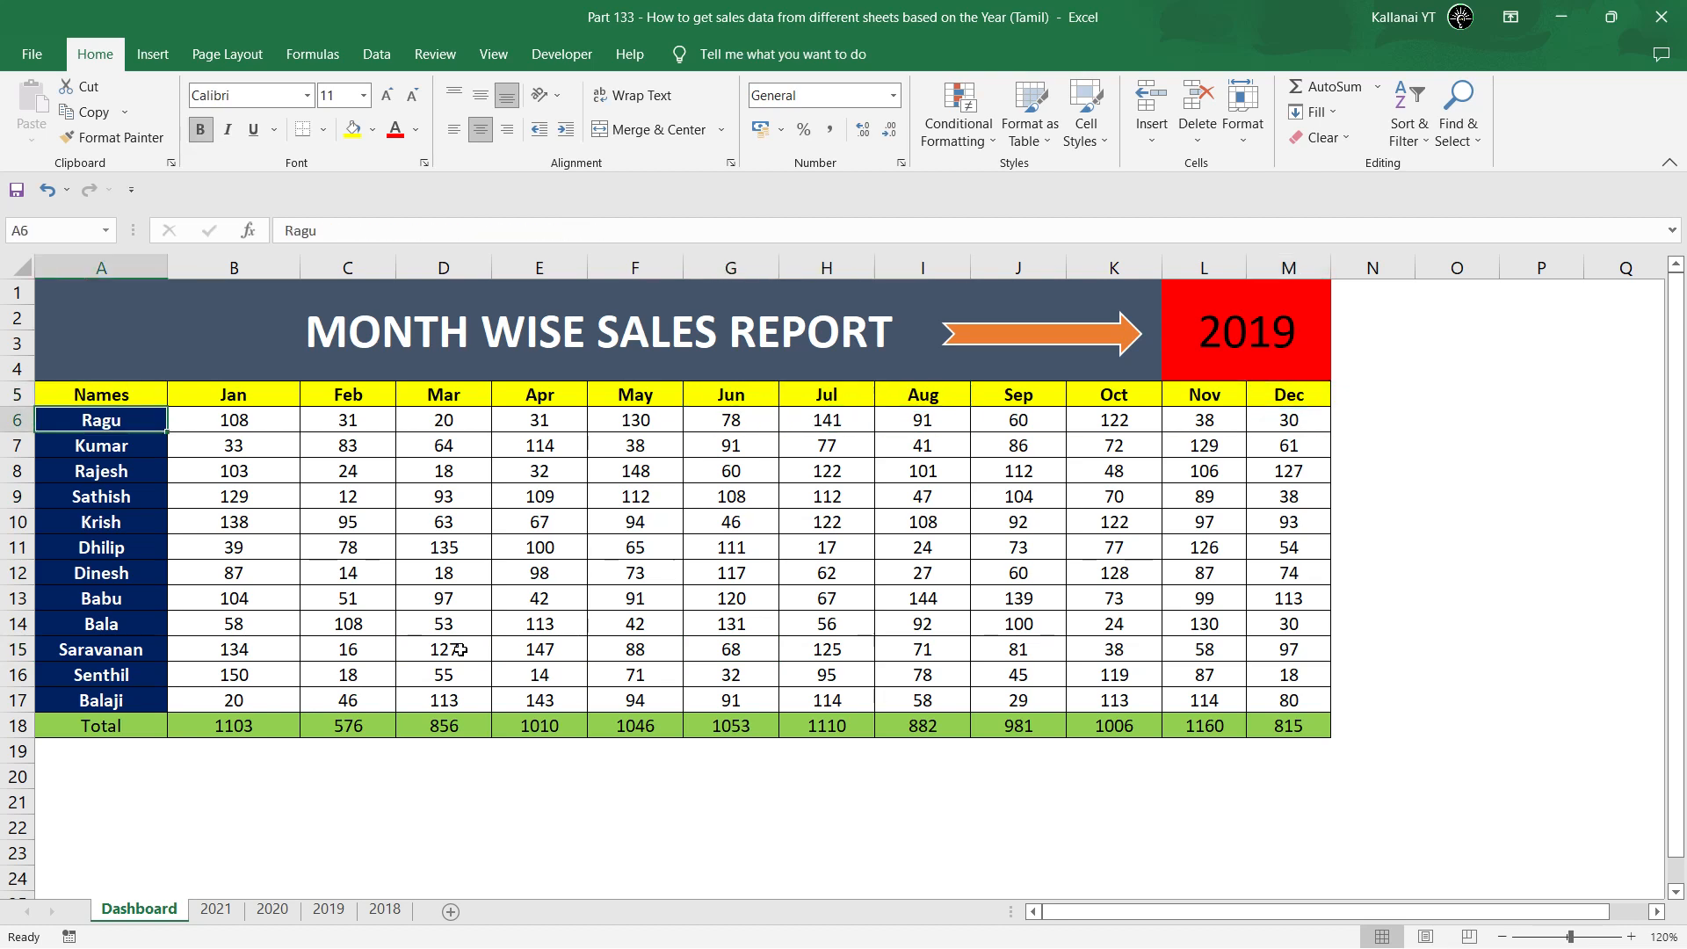
key("Right")
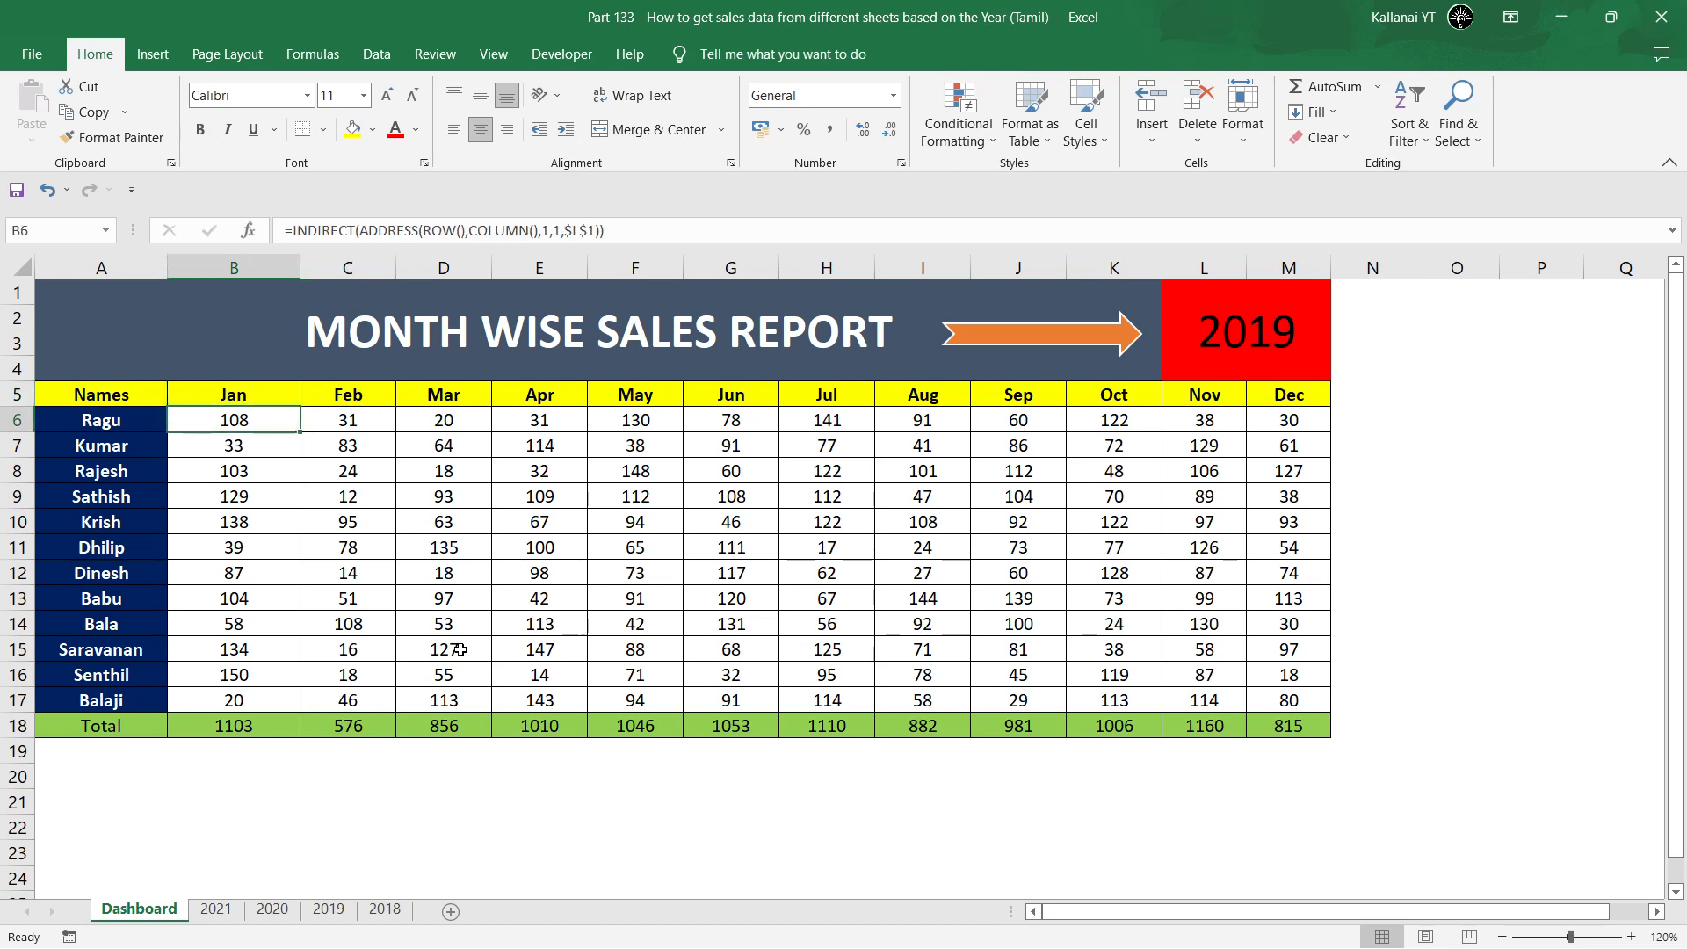
Select the sales figures B6:M17 and check the INDIRECT and ADDRESS formula in cells such as B11, C7 and B6.
key("ctrl+shift+Down")
key("shift+Up")
key("ctrl+shift+Right")
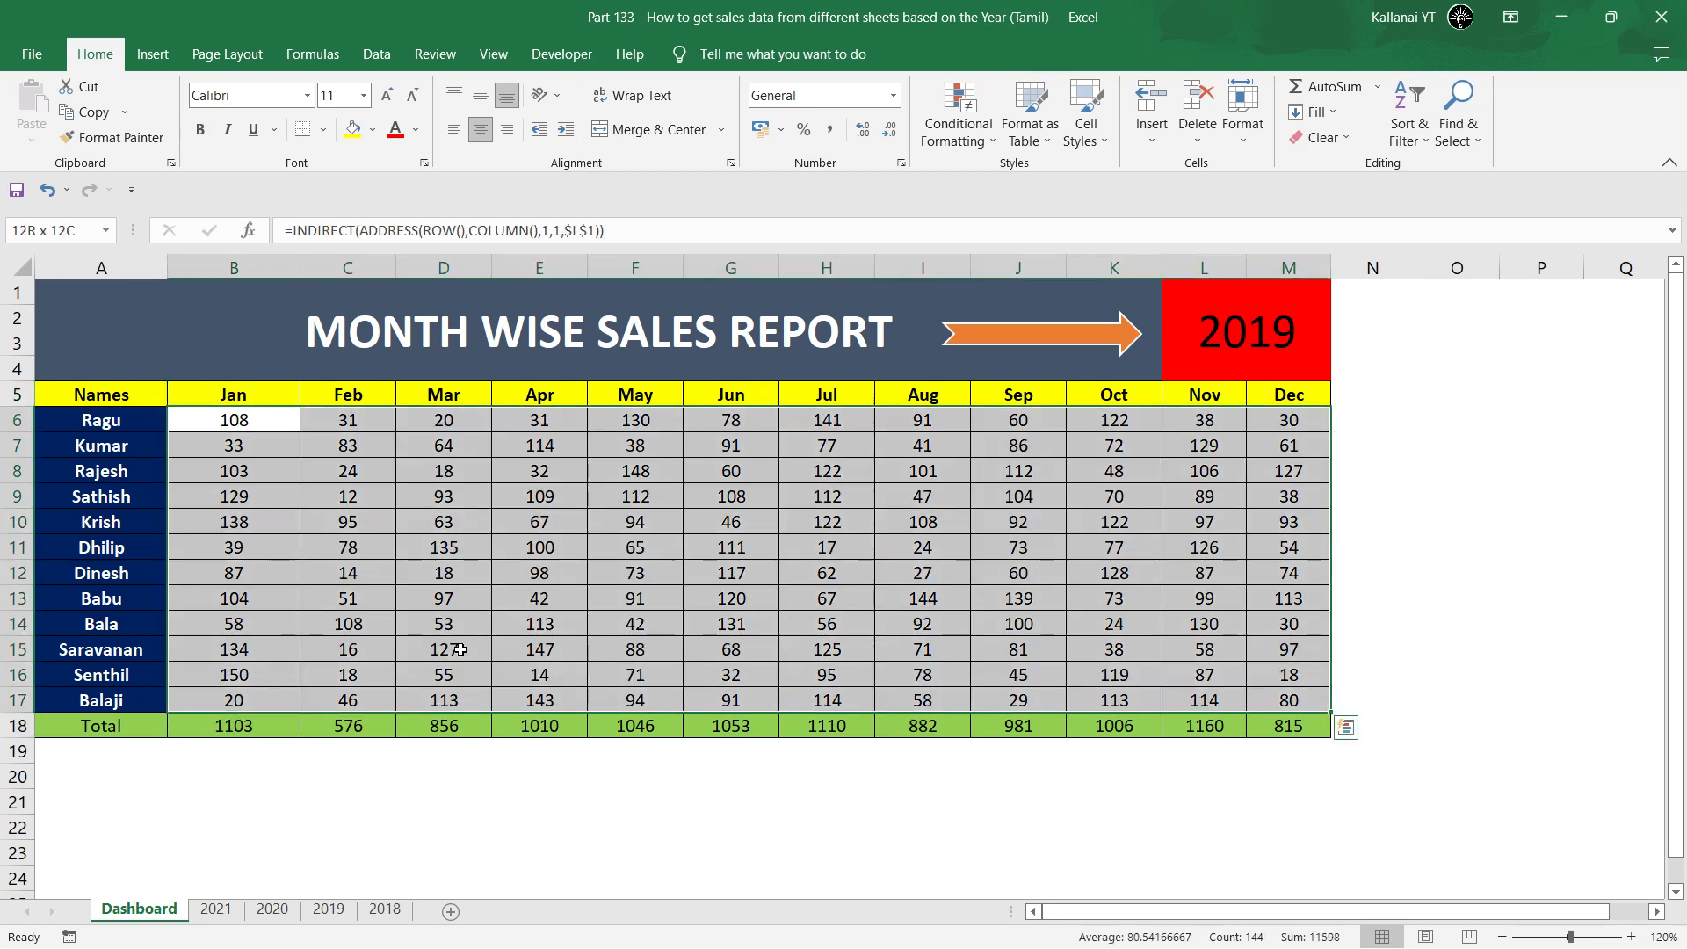
key("Left")
key("Right")
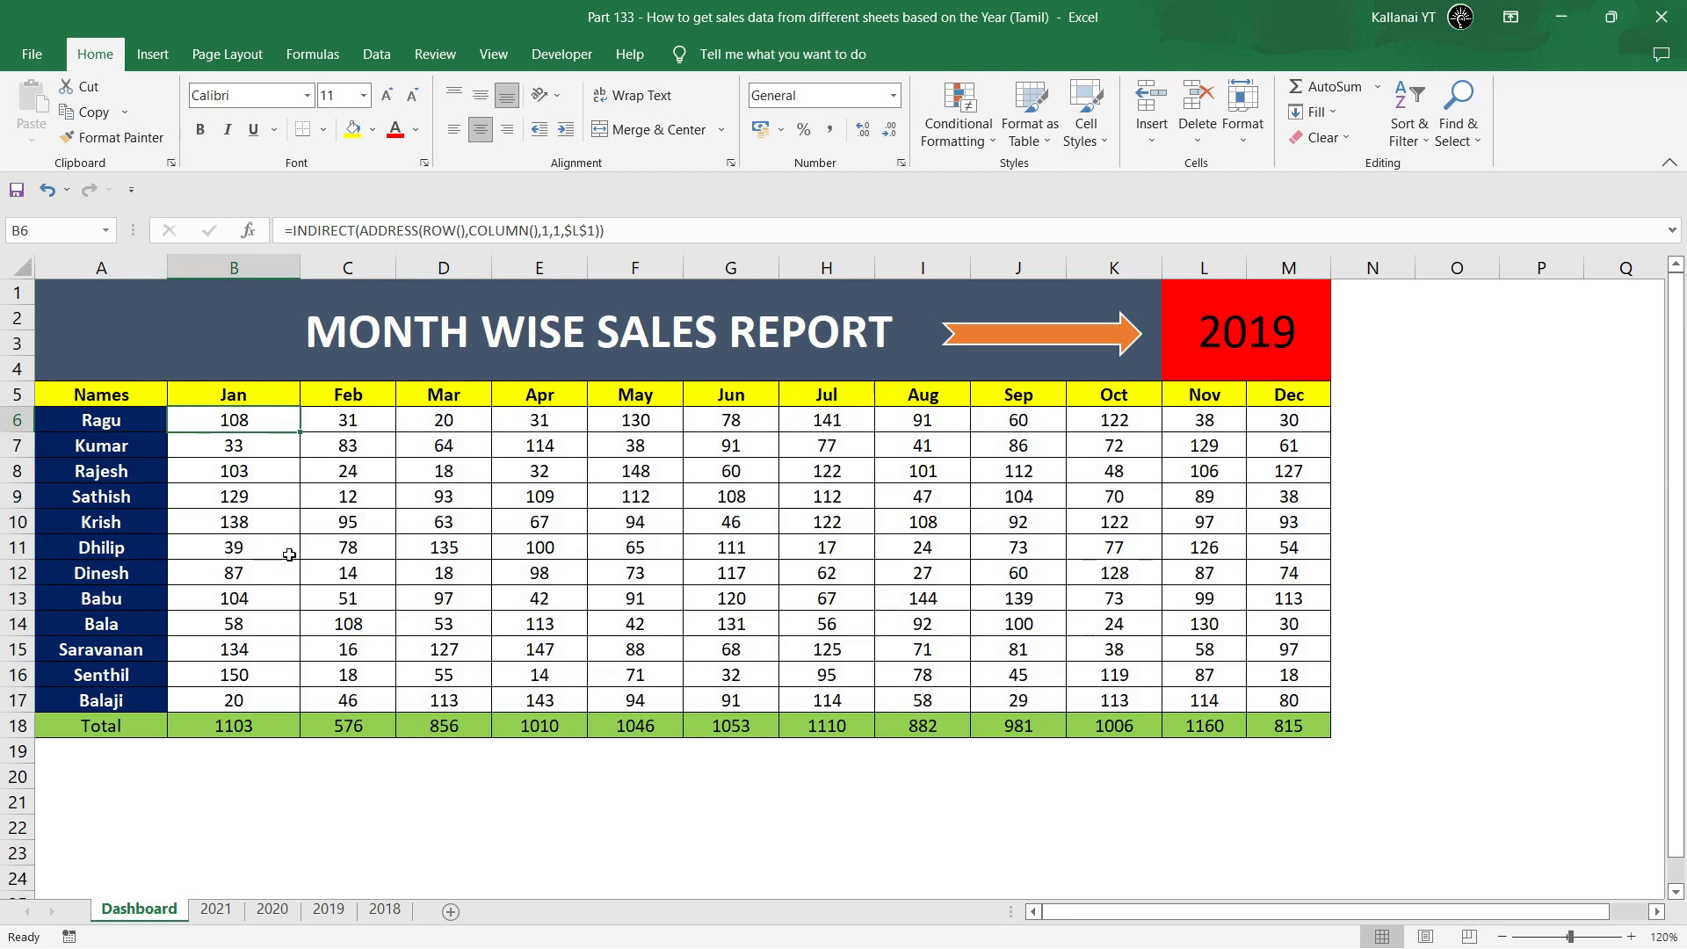
left_click(289, 554)
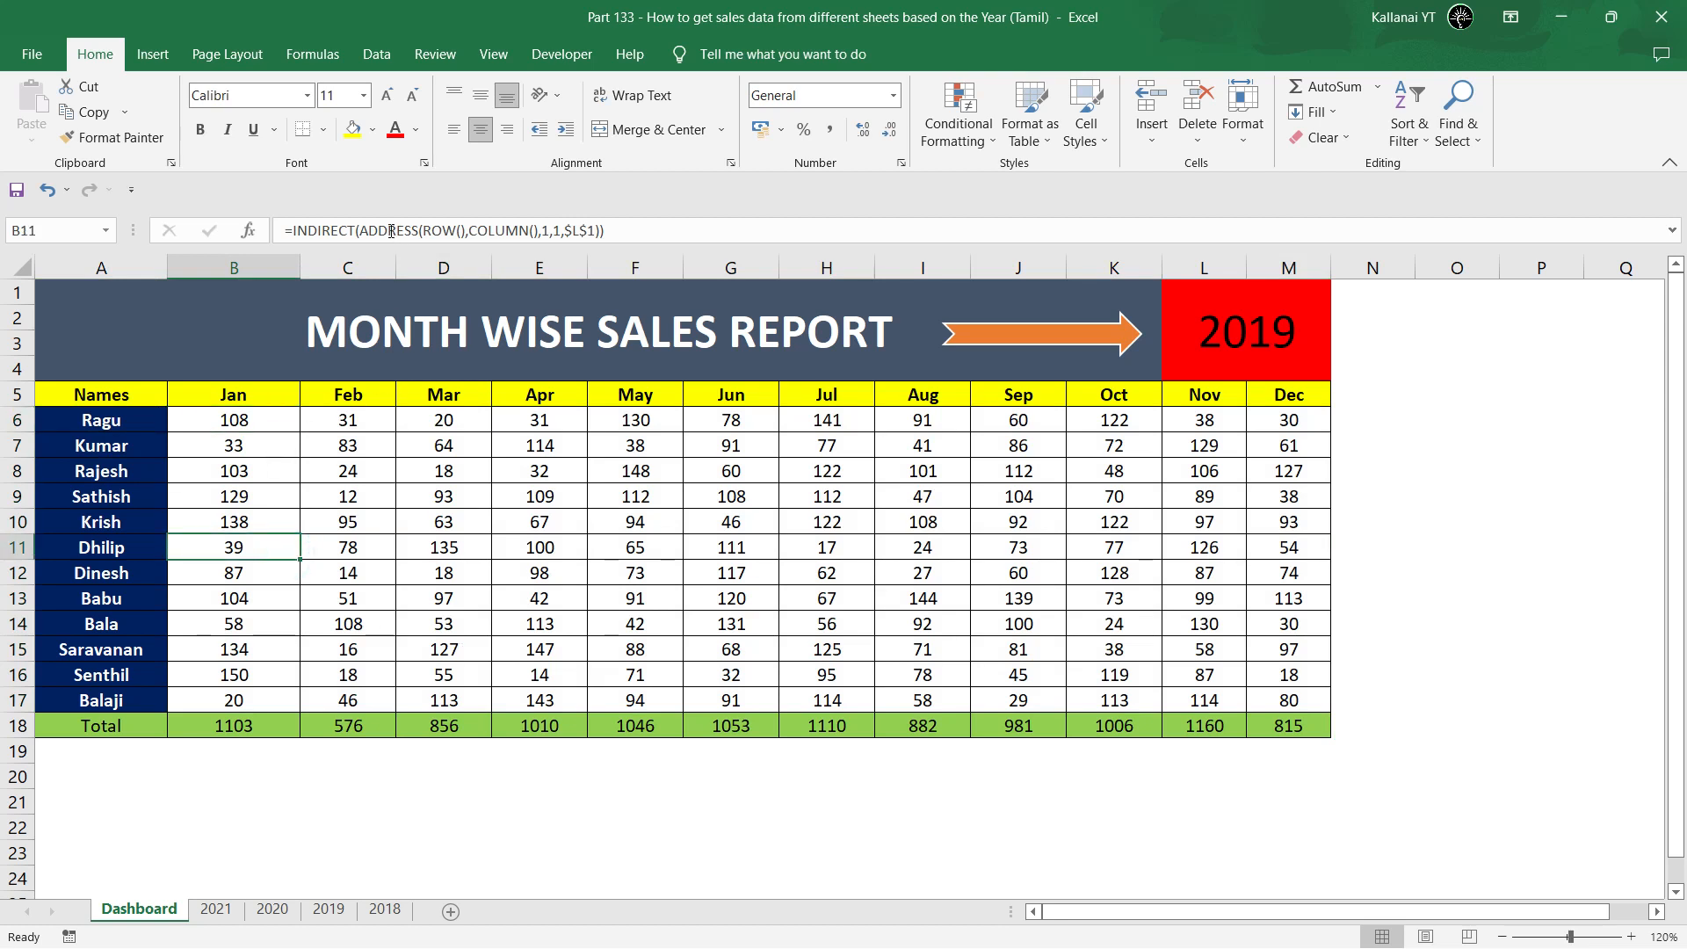
left_click(322, 436)
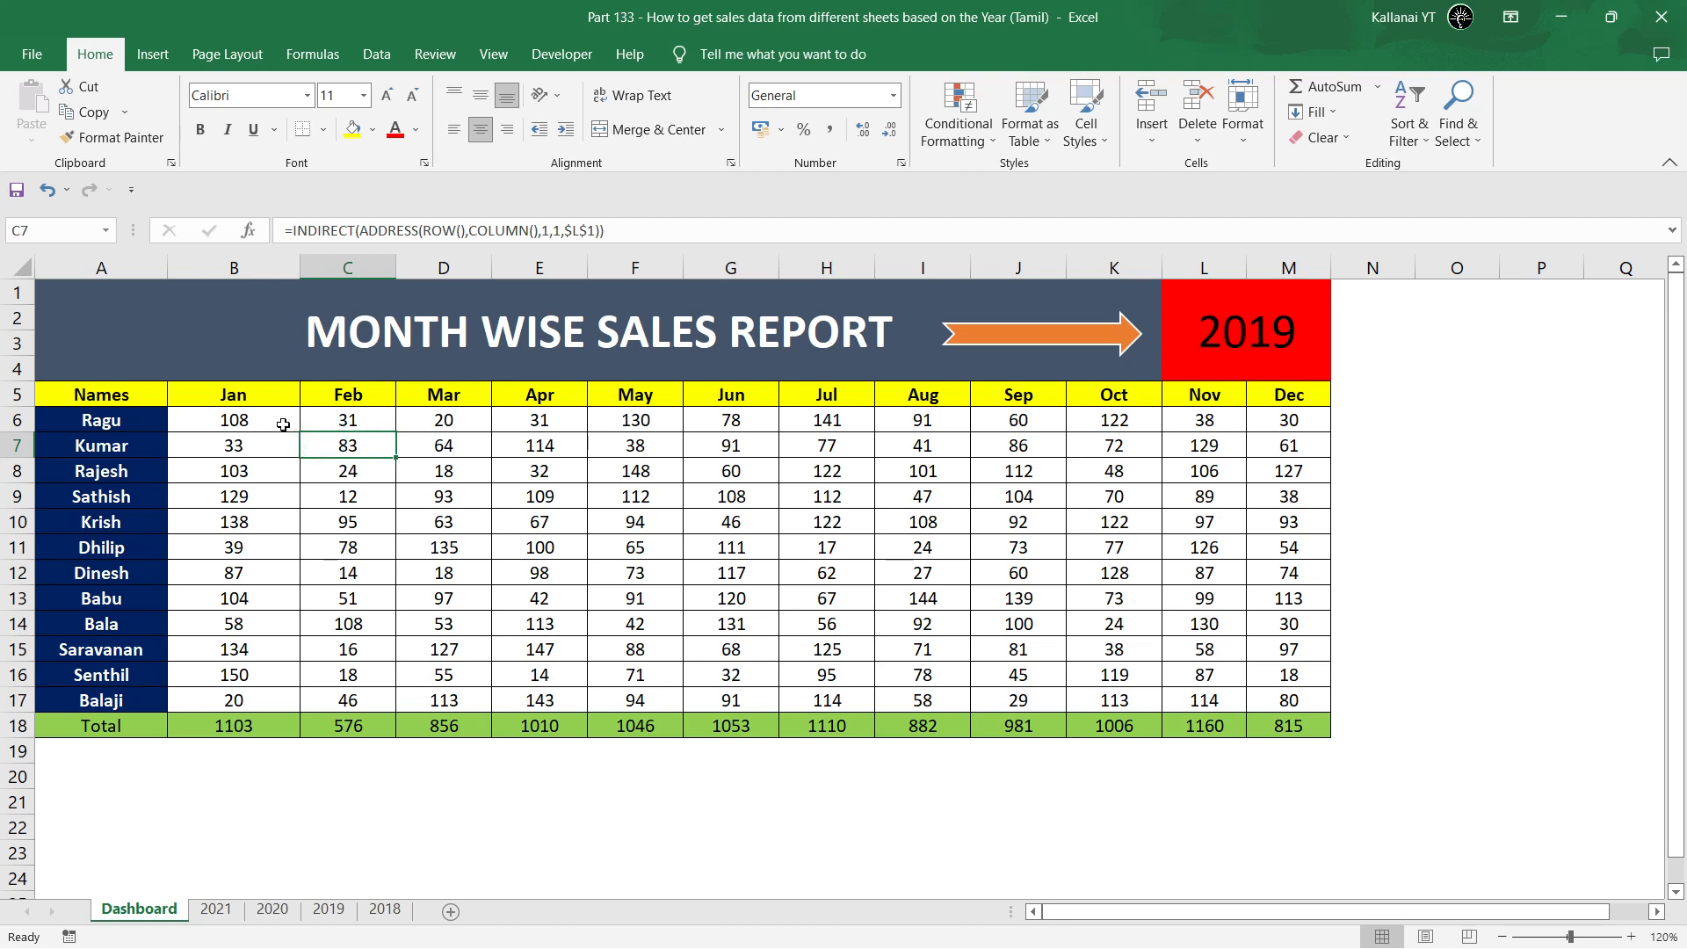
left_click(285, 424)
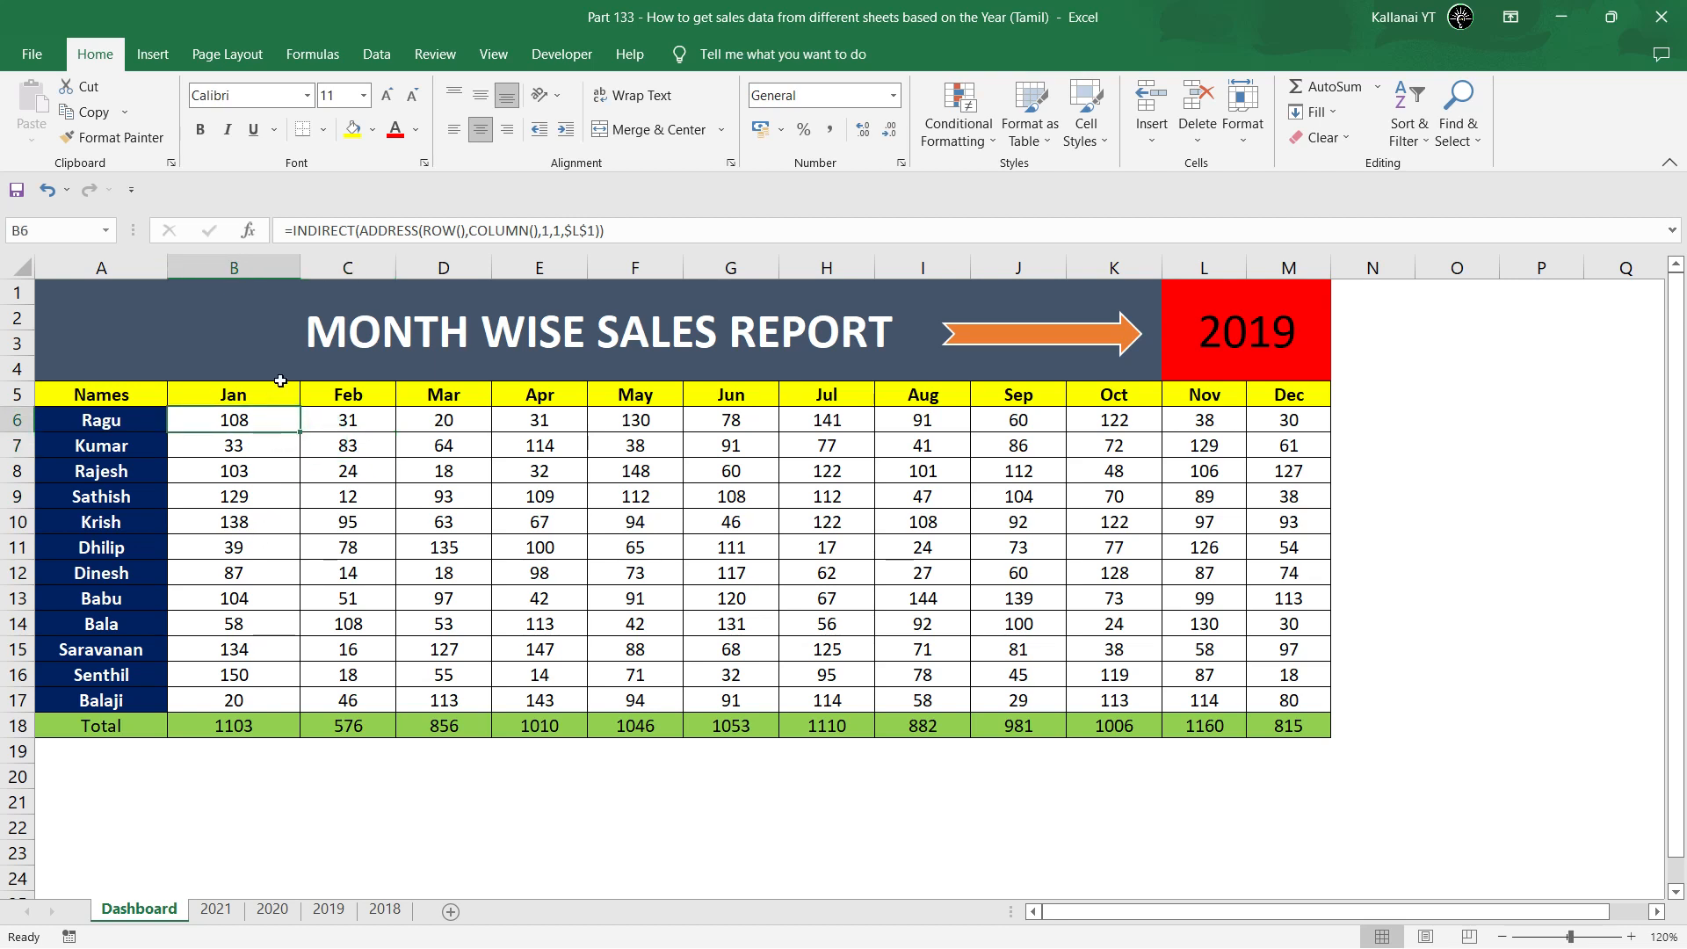
left_click(319, 423)
left_click(254, 422)
Review the 2021, 2020 and 2019 sheets, and on the Dashboard the year cell L1 and sales figures B6:M17.
left_click(217, 910)
left_click(272, 909)
left_click(327, 909)
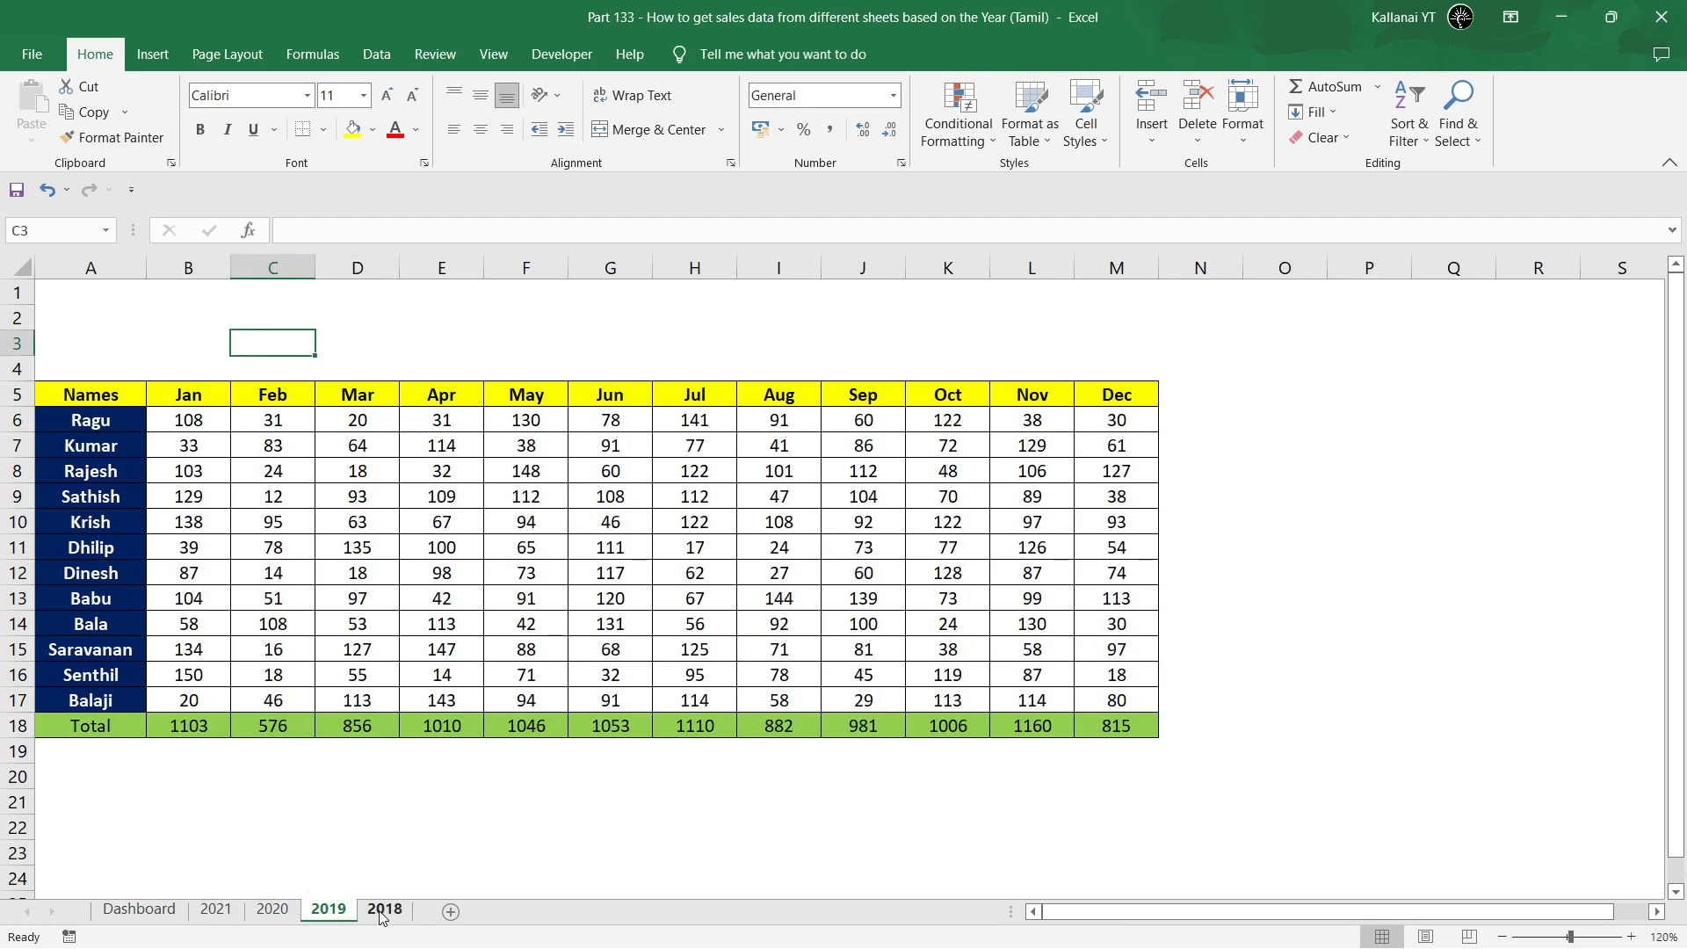
left_click(171, 914)
left_click(1217, 346)
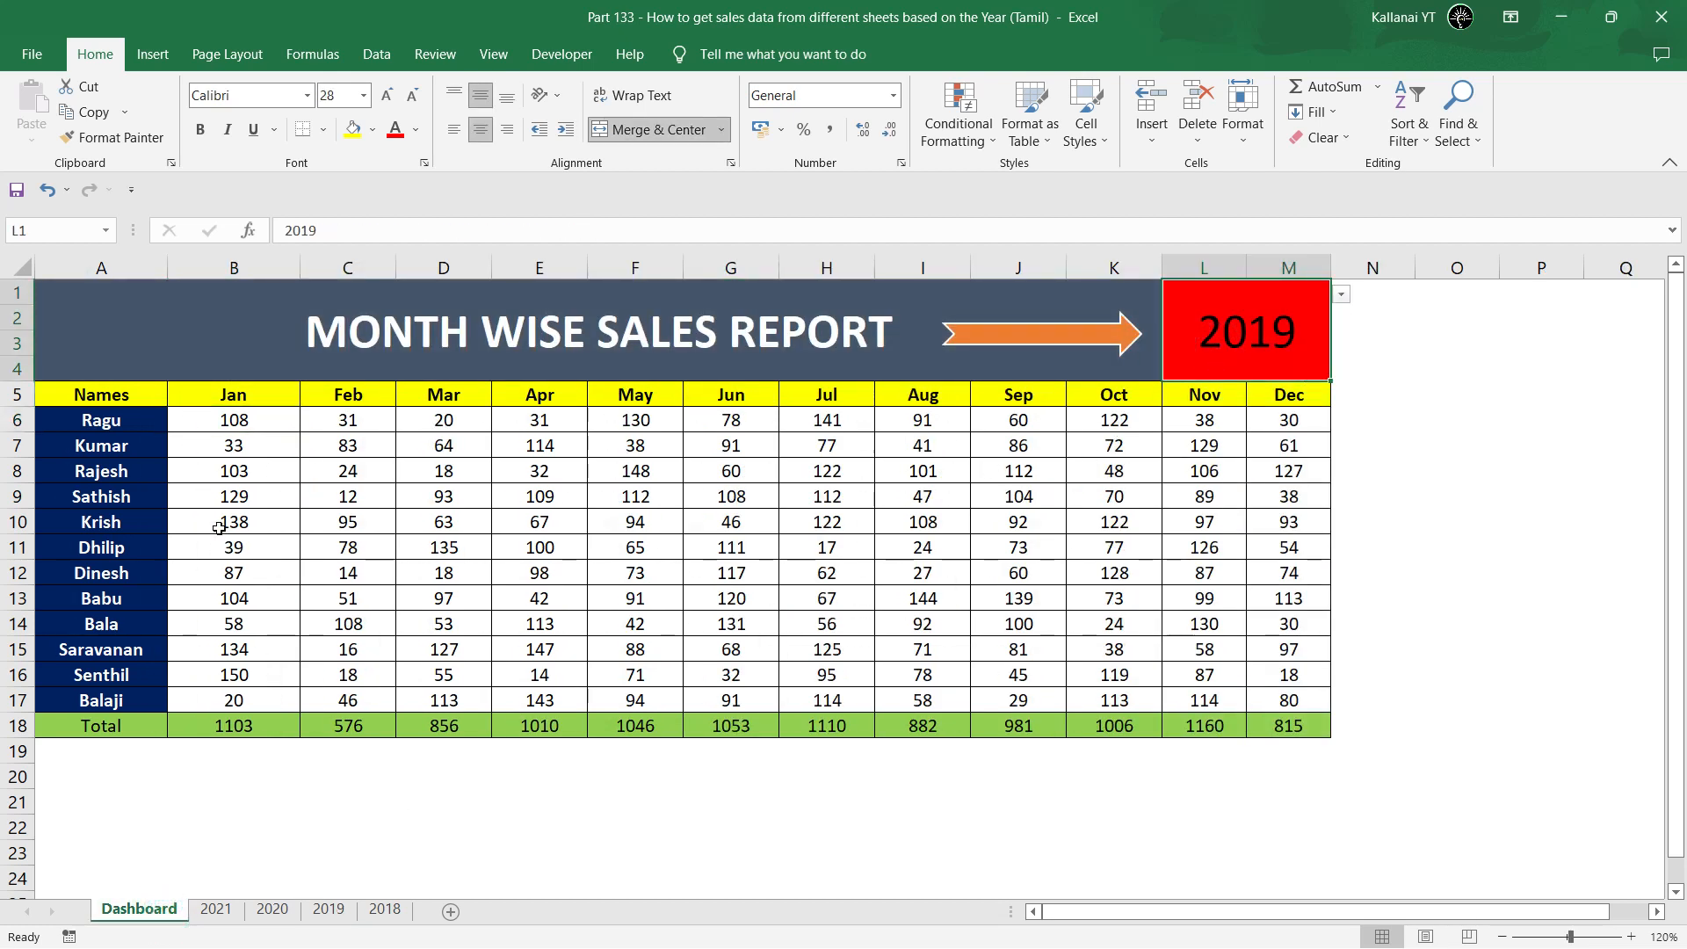
left_click_drag(234, 420, 1266, 705)
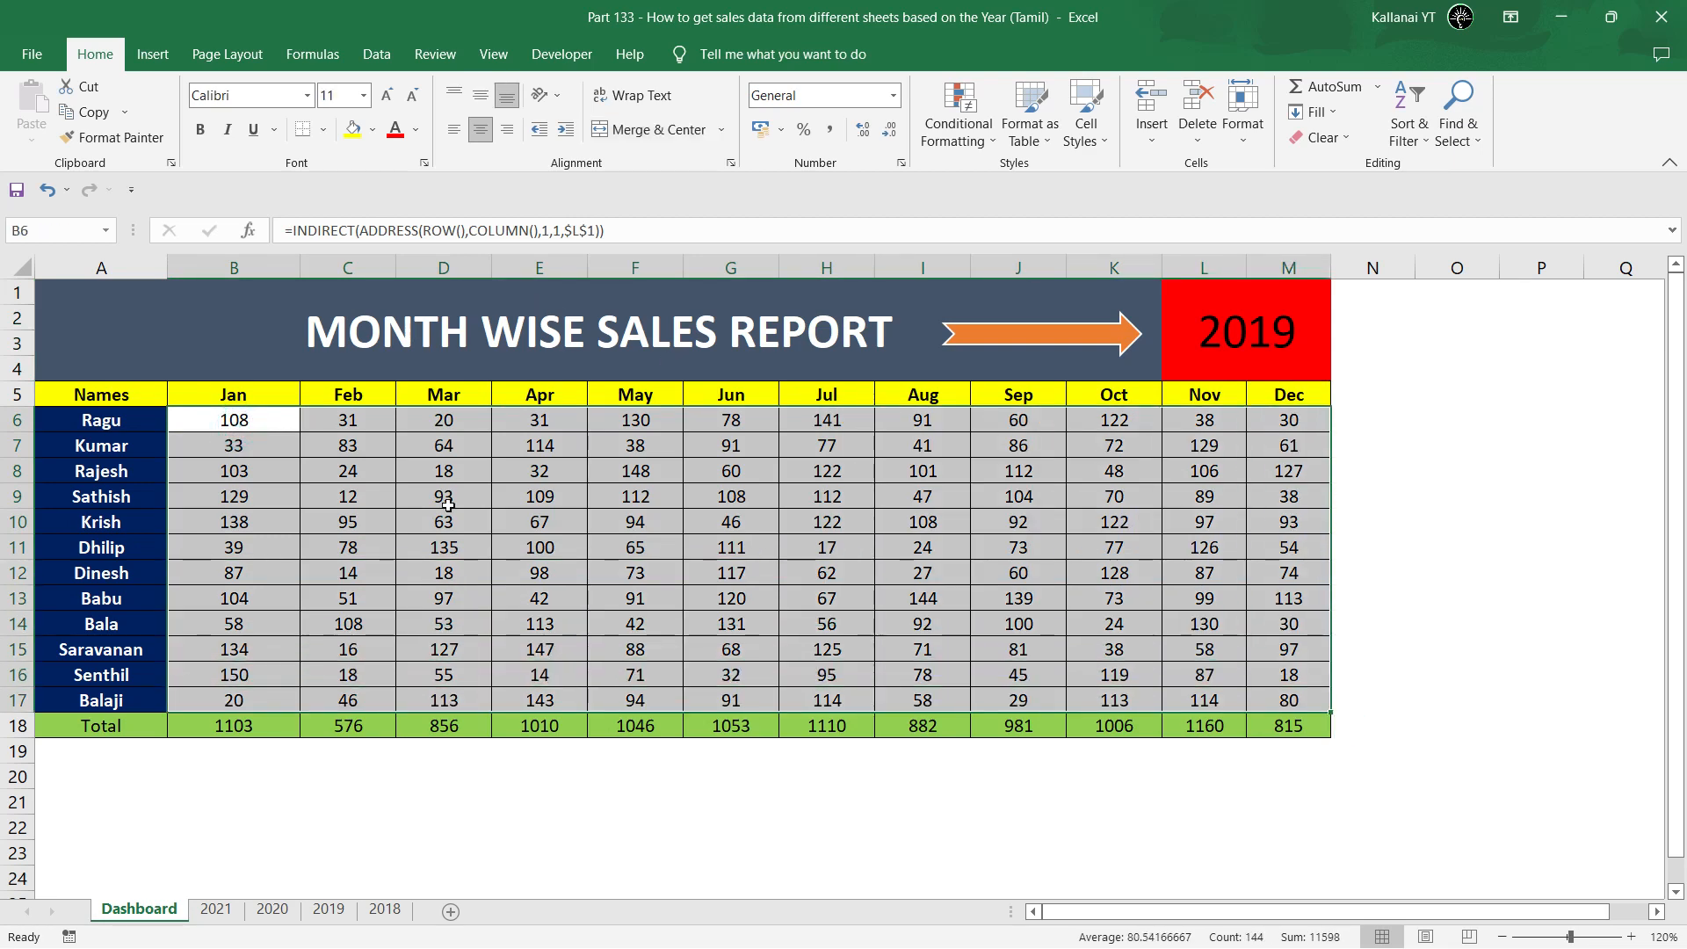
left_click(443, 526)
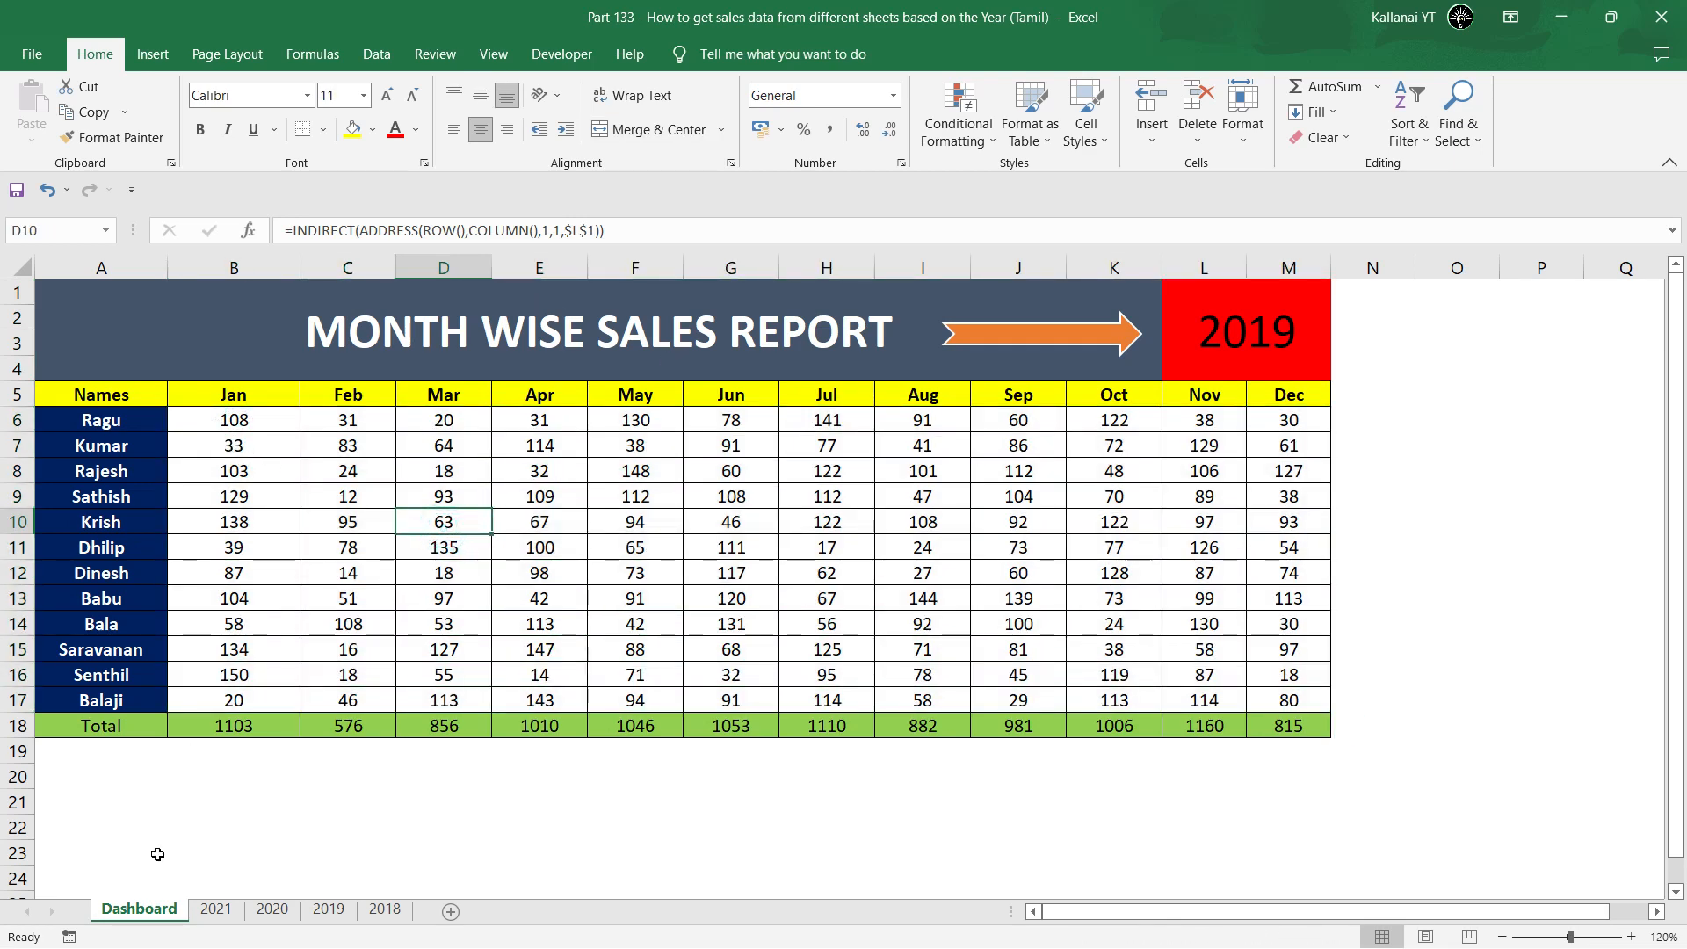
Insert a new worksheet and name it New Dashboard.
left_click(451, 914)
double_click(222, 910)
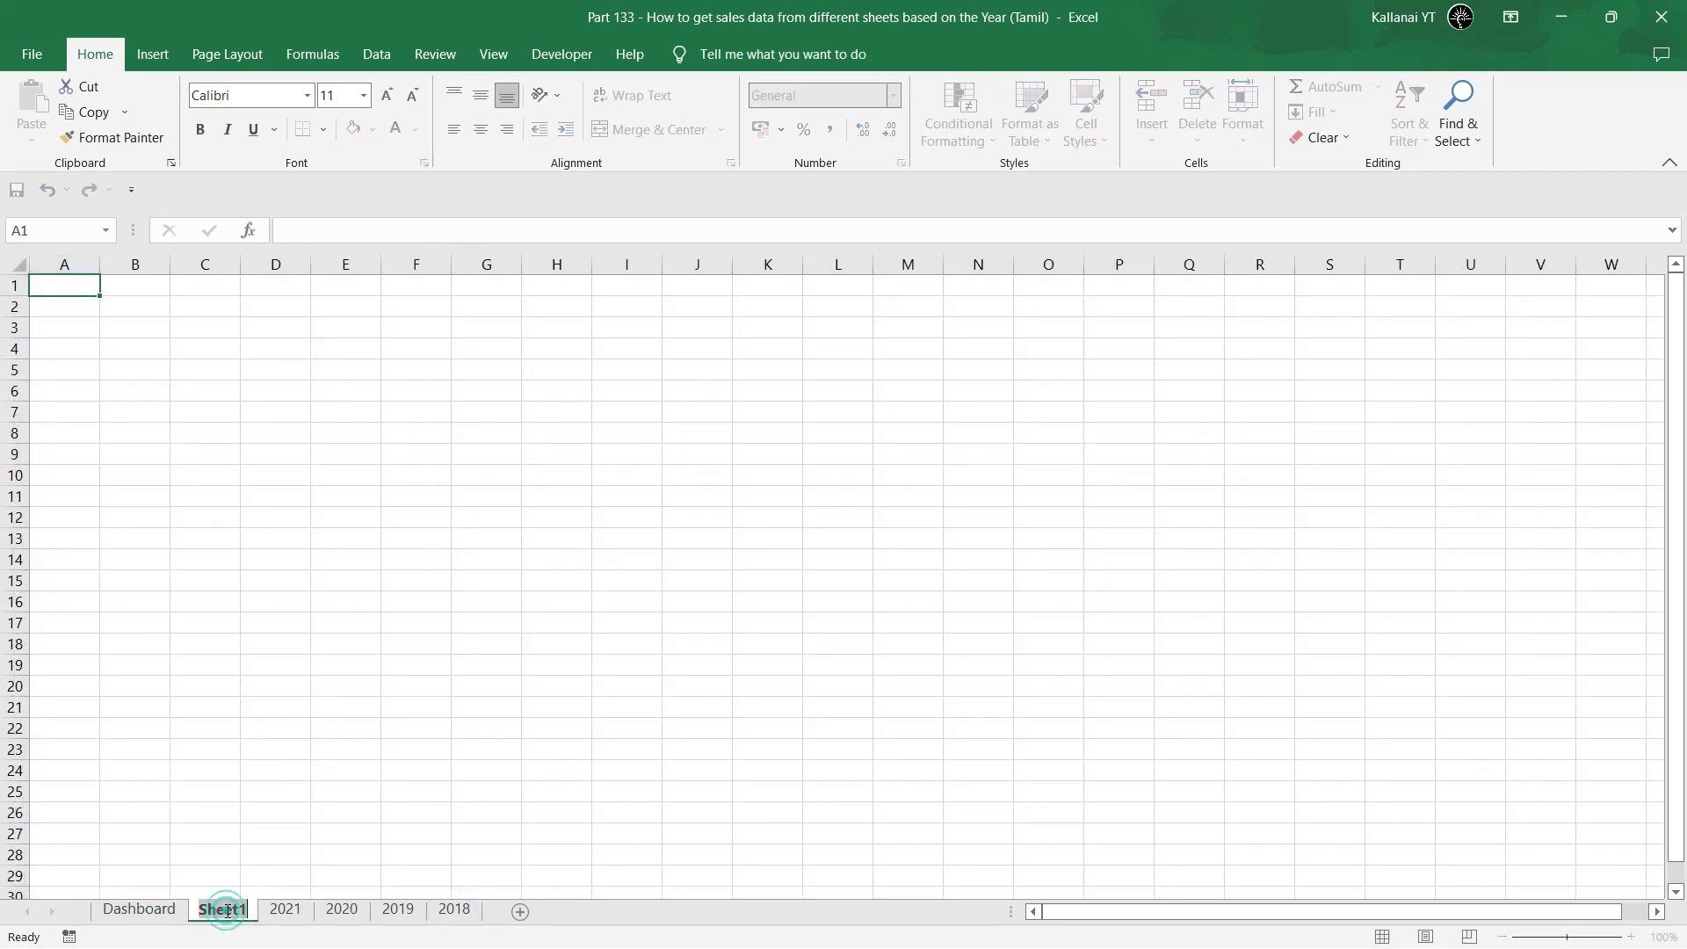
type("New Da")
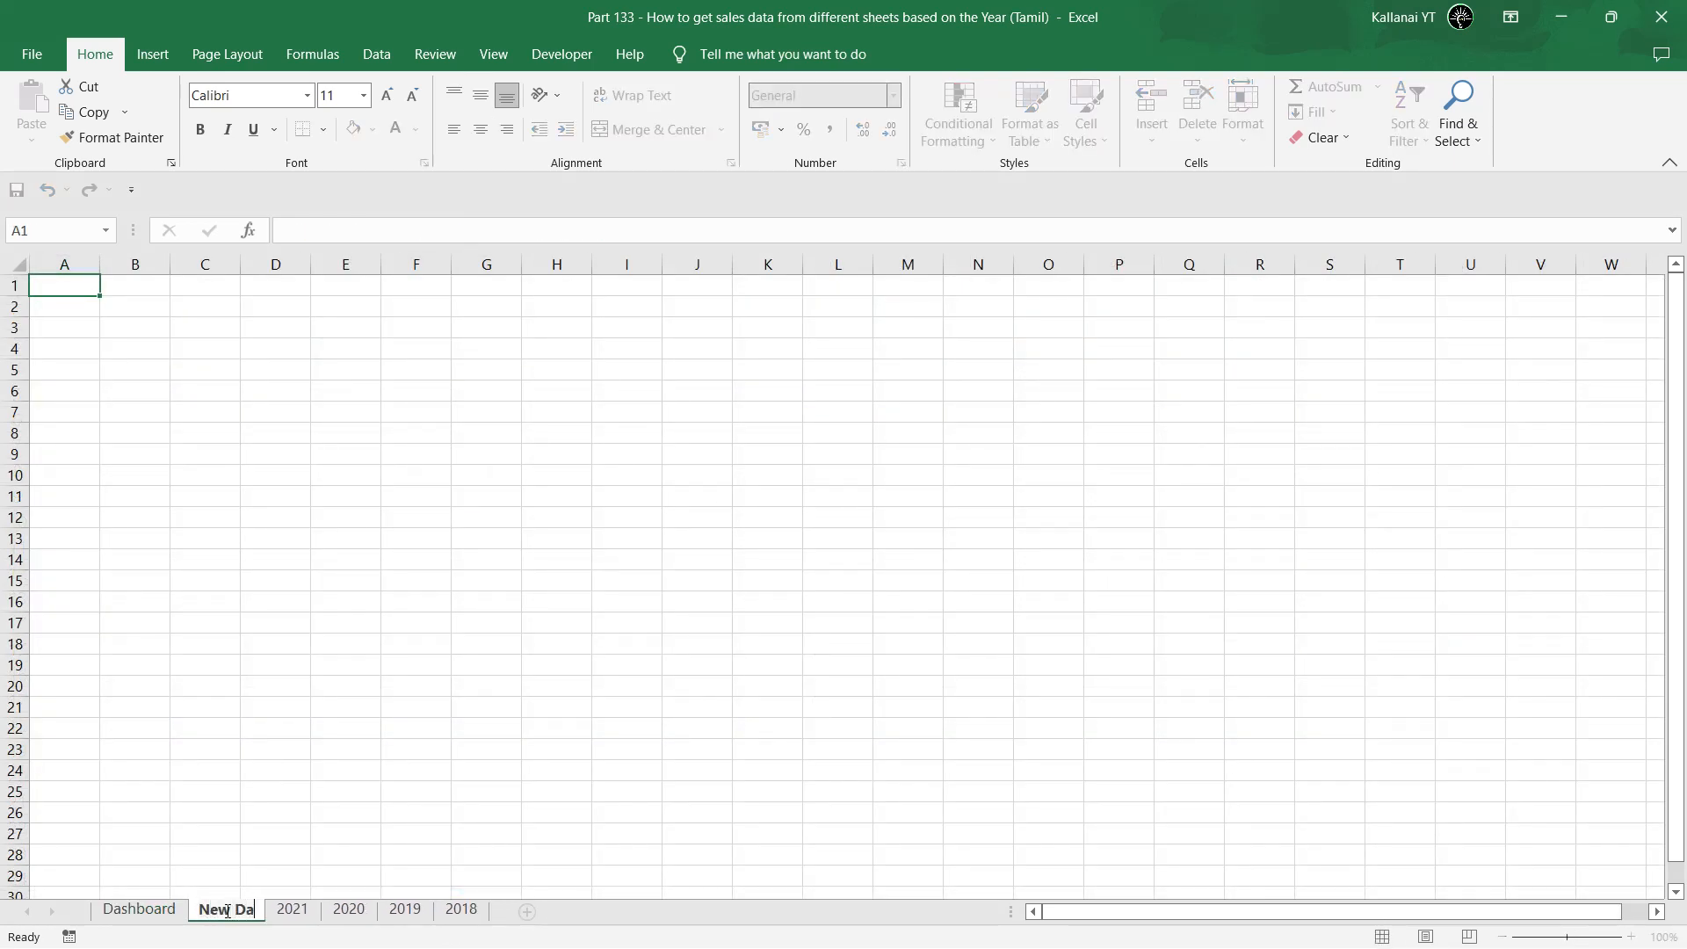
type("shboard")
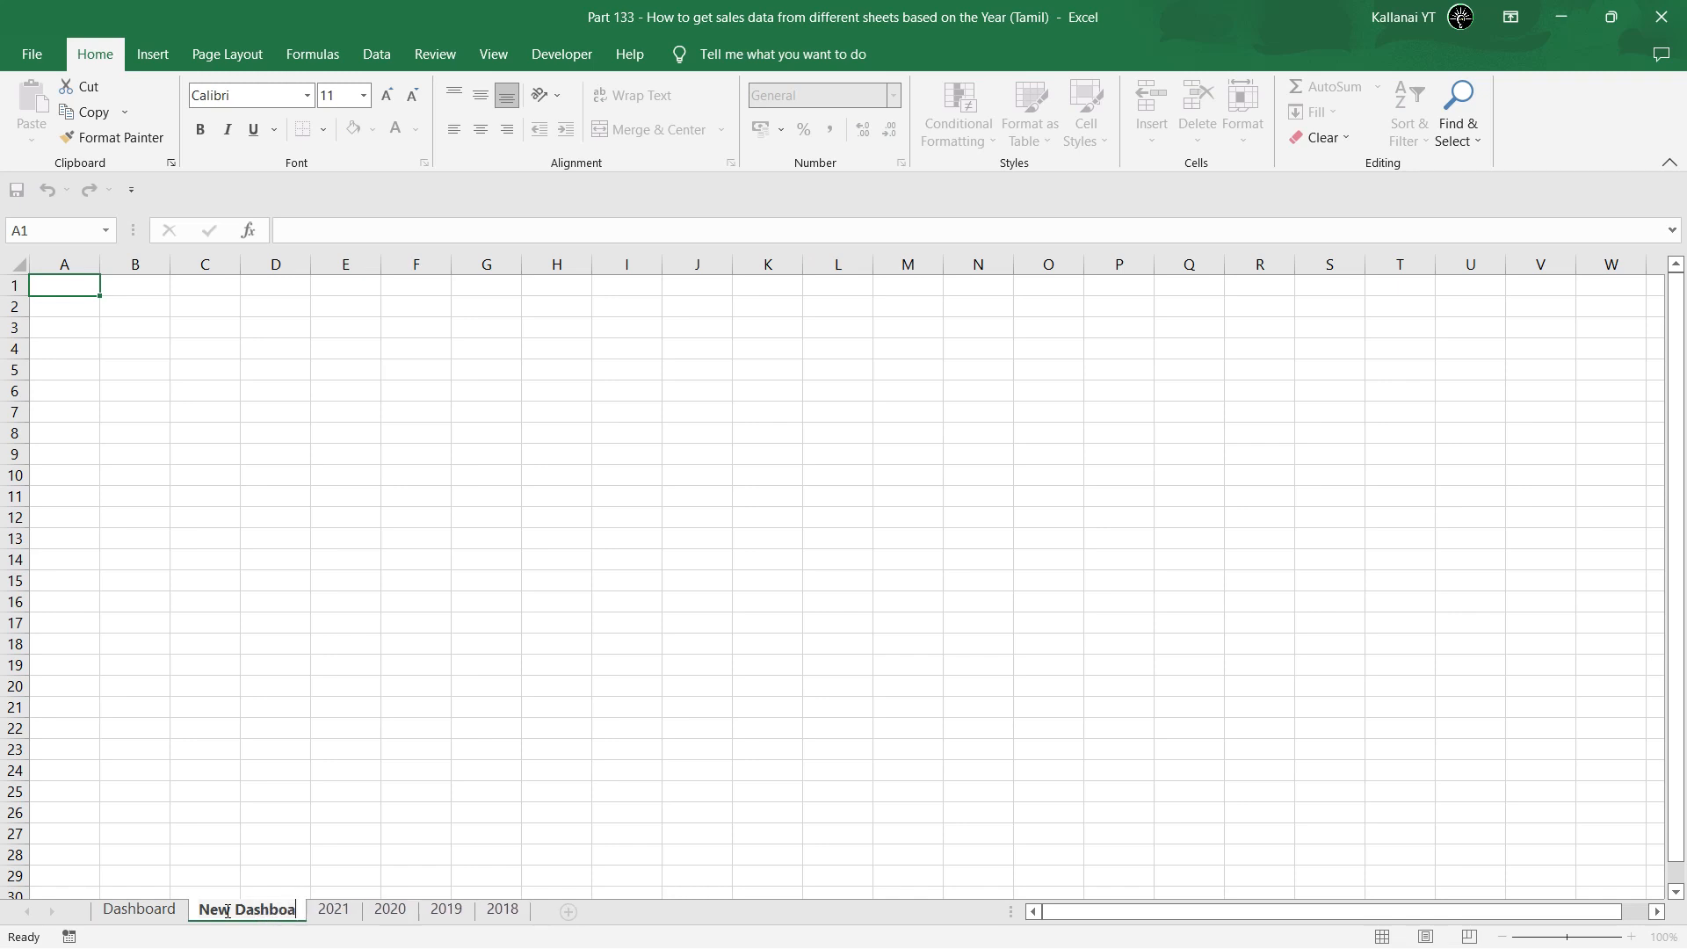
Copy the report table A5:M18 from the Dashboard sheet.
left_click(139, 910)
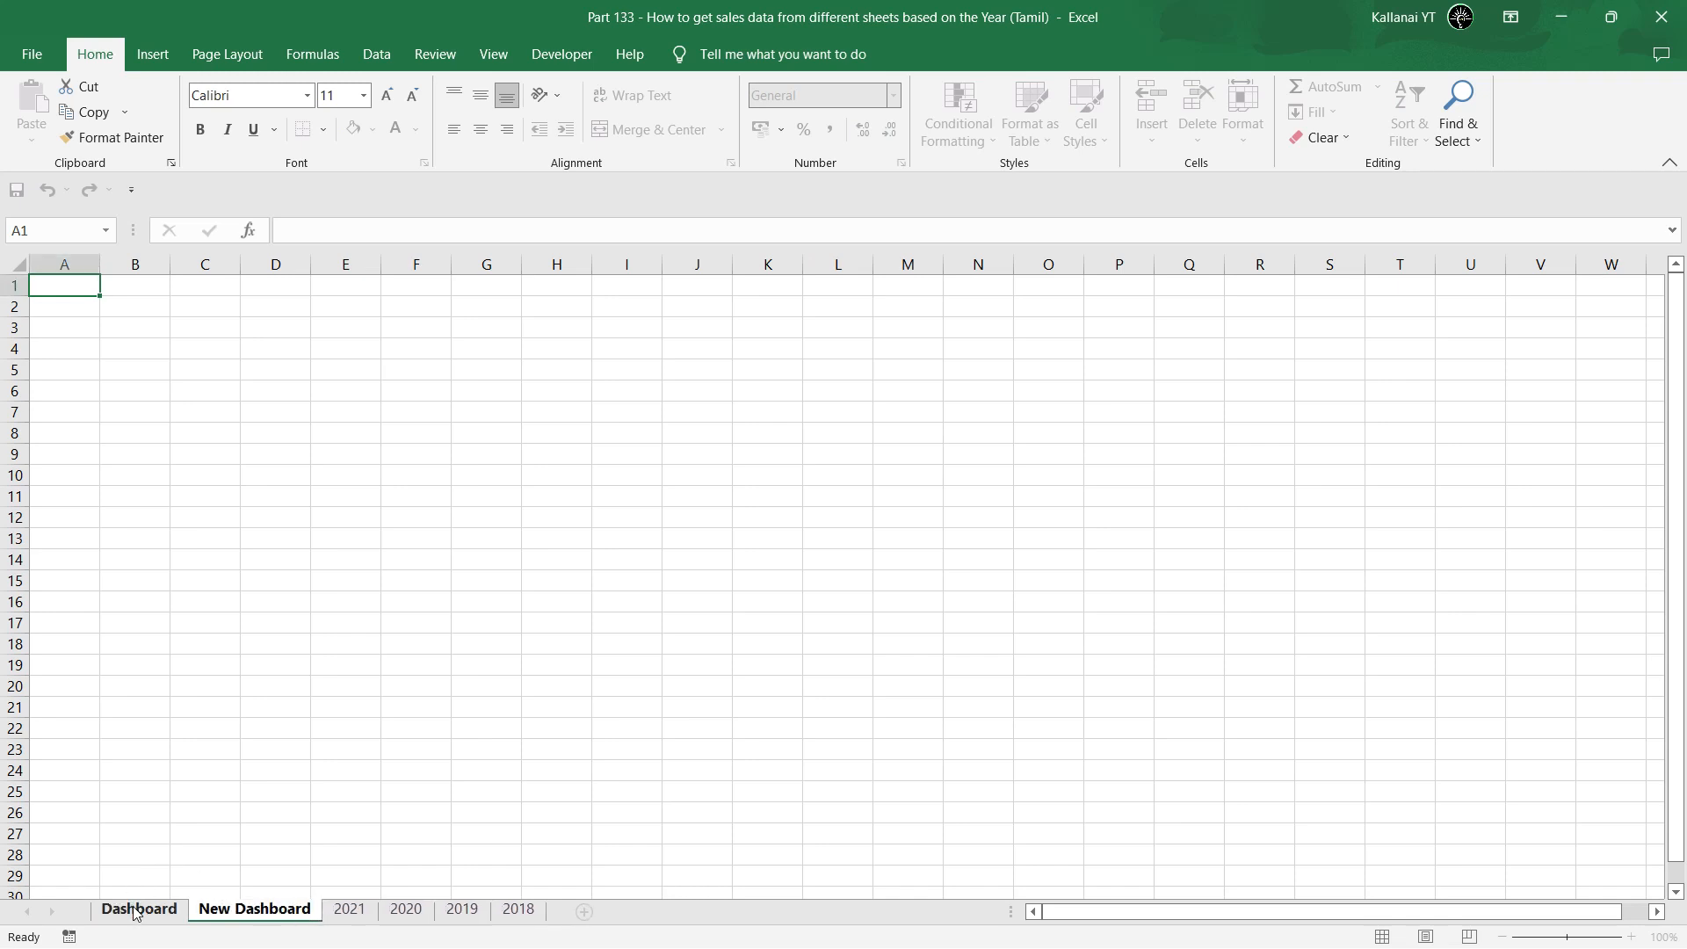
left_click(93, 394)
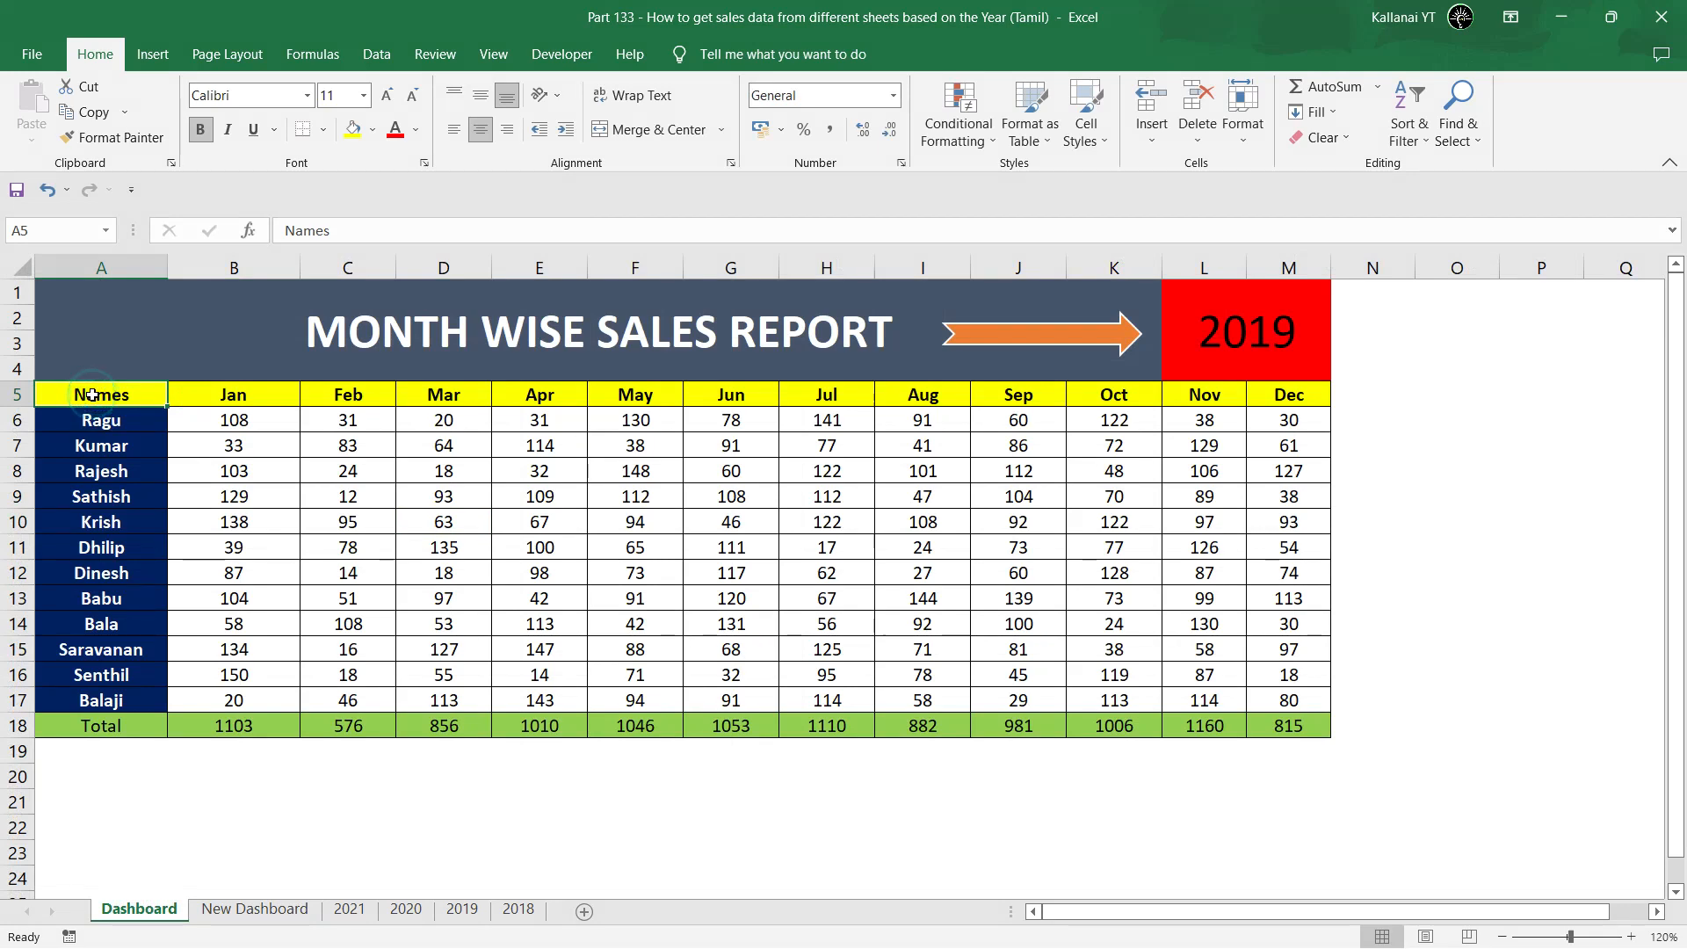
key("ctrl+shift+Right")
key("ctrl+shift+Down")
key("ctrl+c")
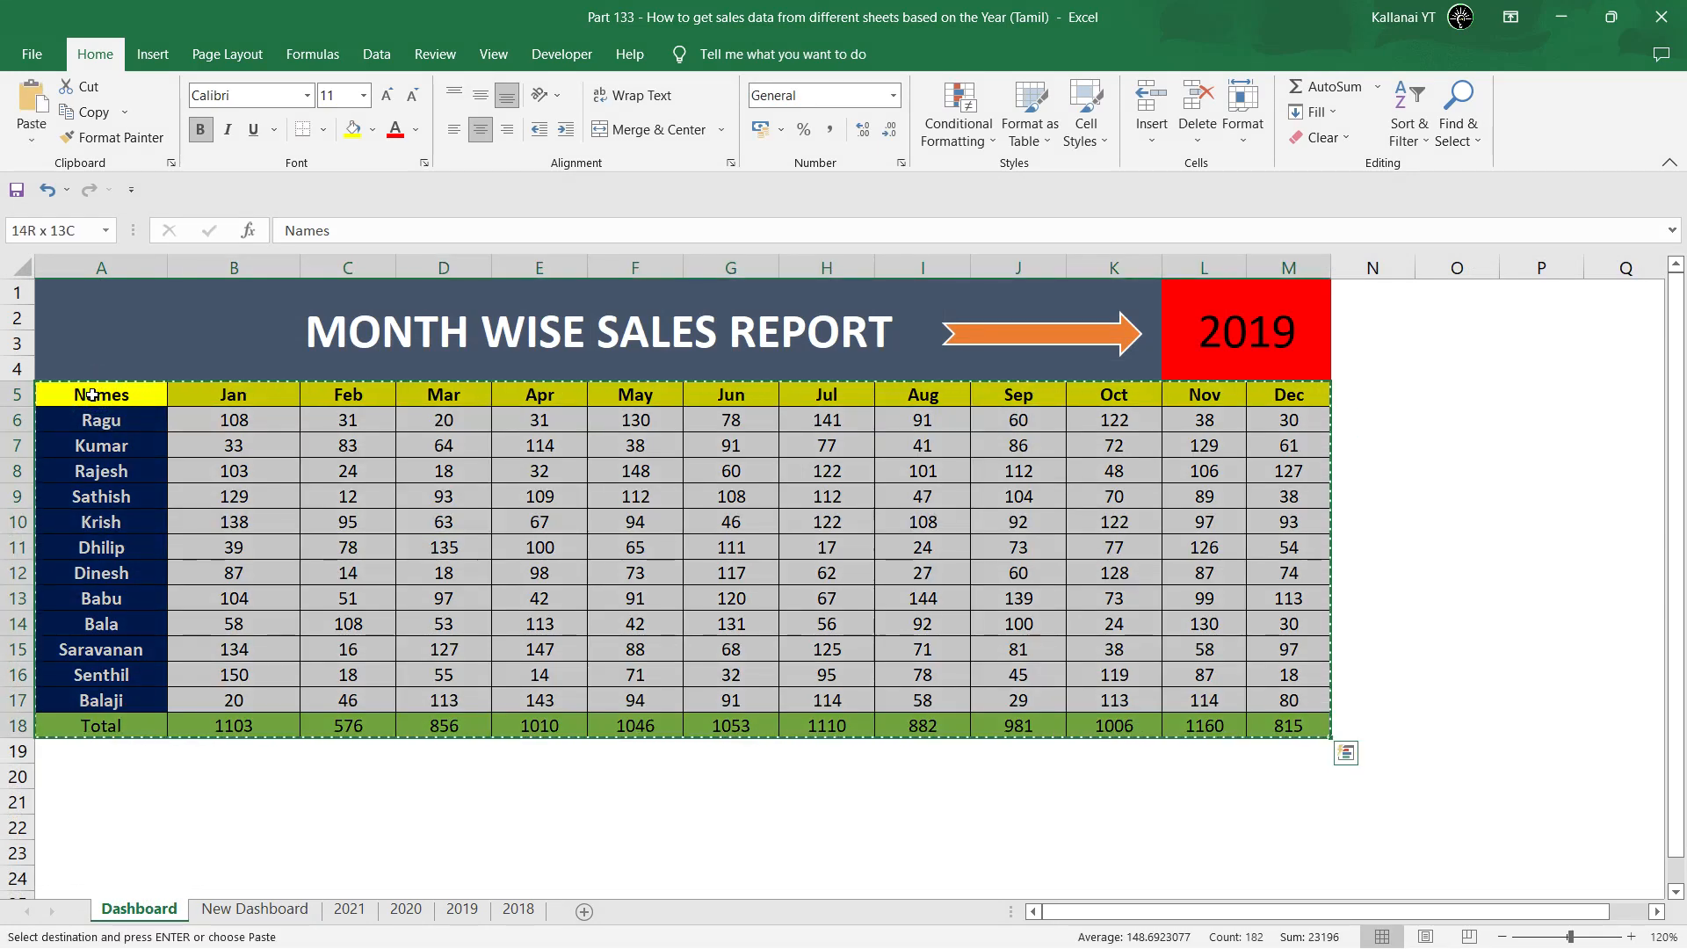
Paste the copied report table at A5 on the New Dashboard sheet.
key("ctrl+Page_Down")
key("Down")
key("Down")
key("Down")
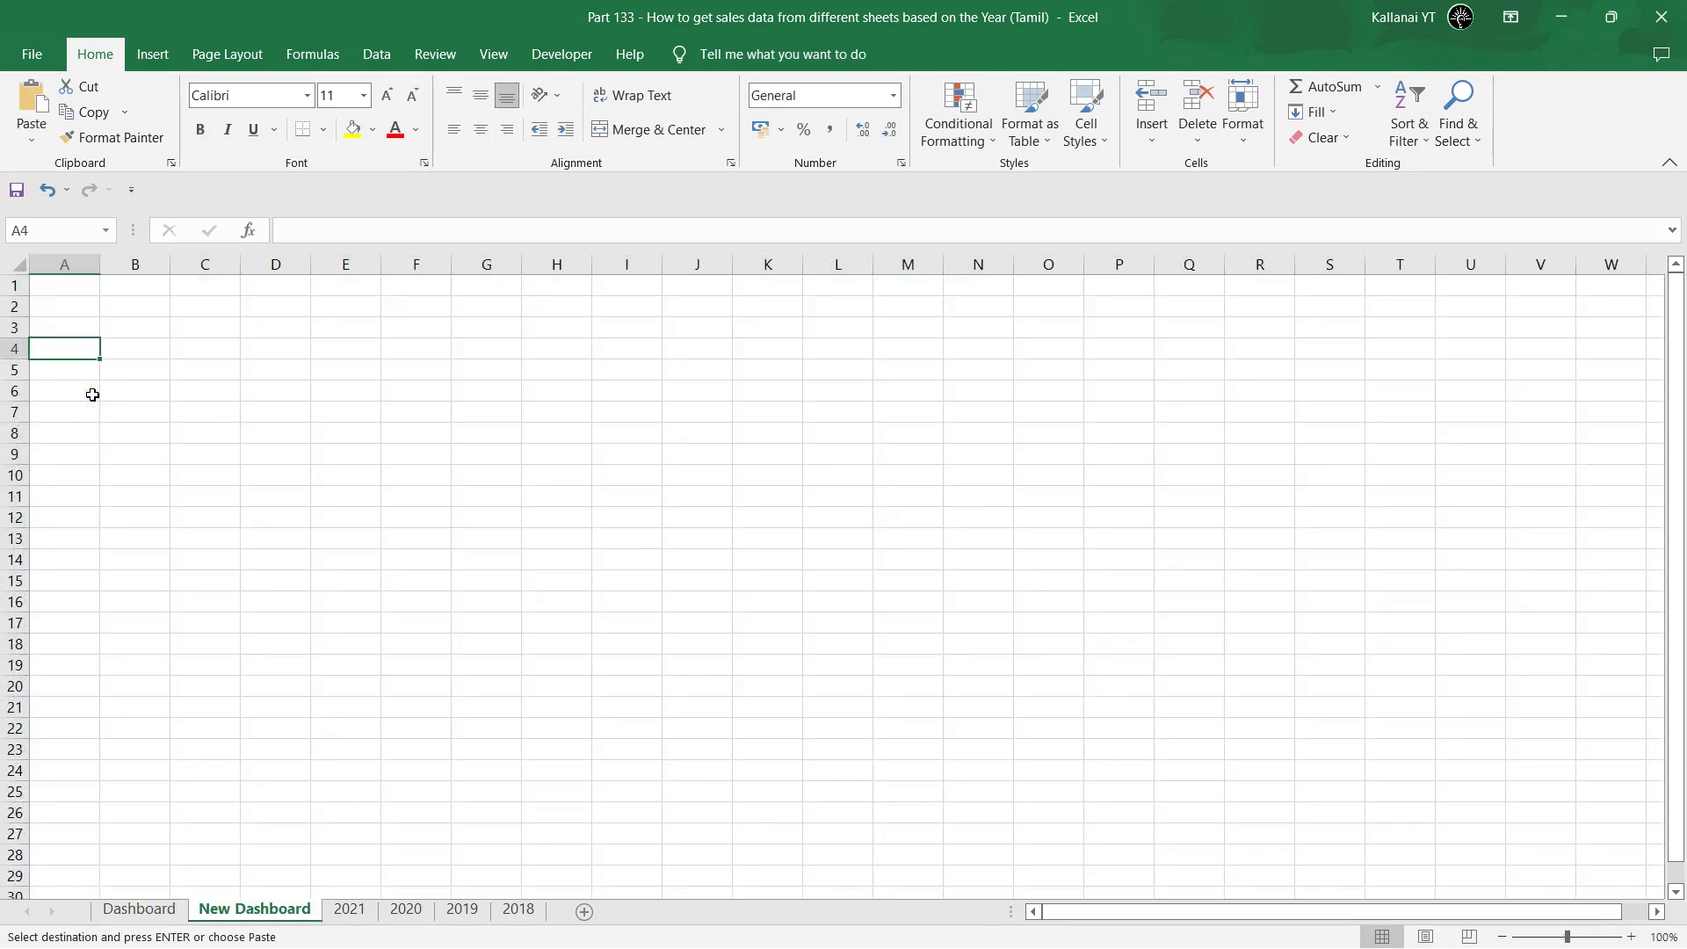
key("ctrl+Page_Up")
key("ctrl+Page_Down")
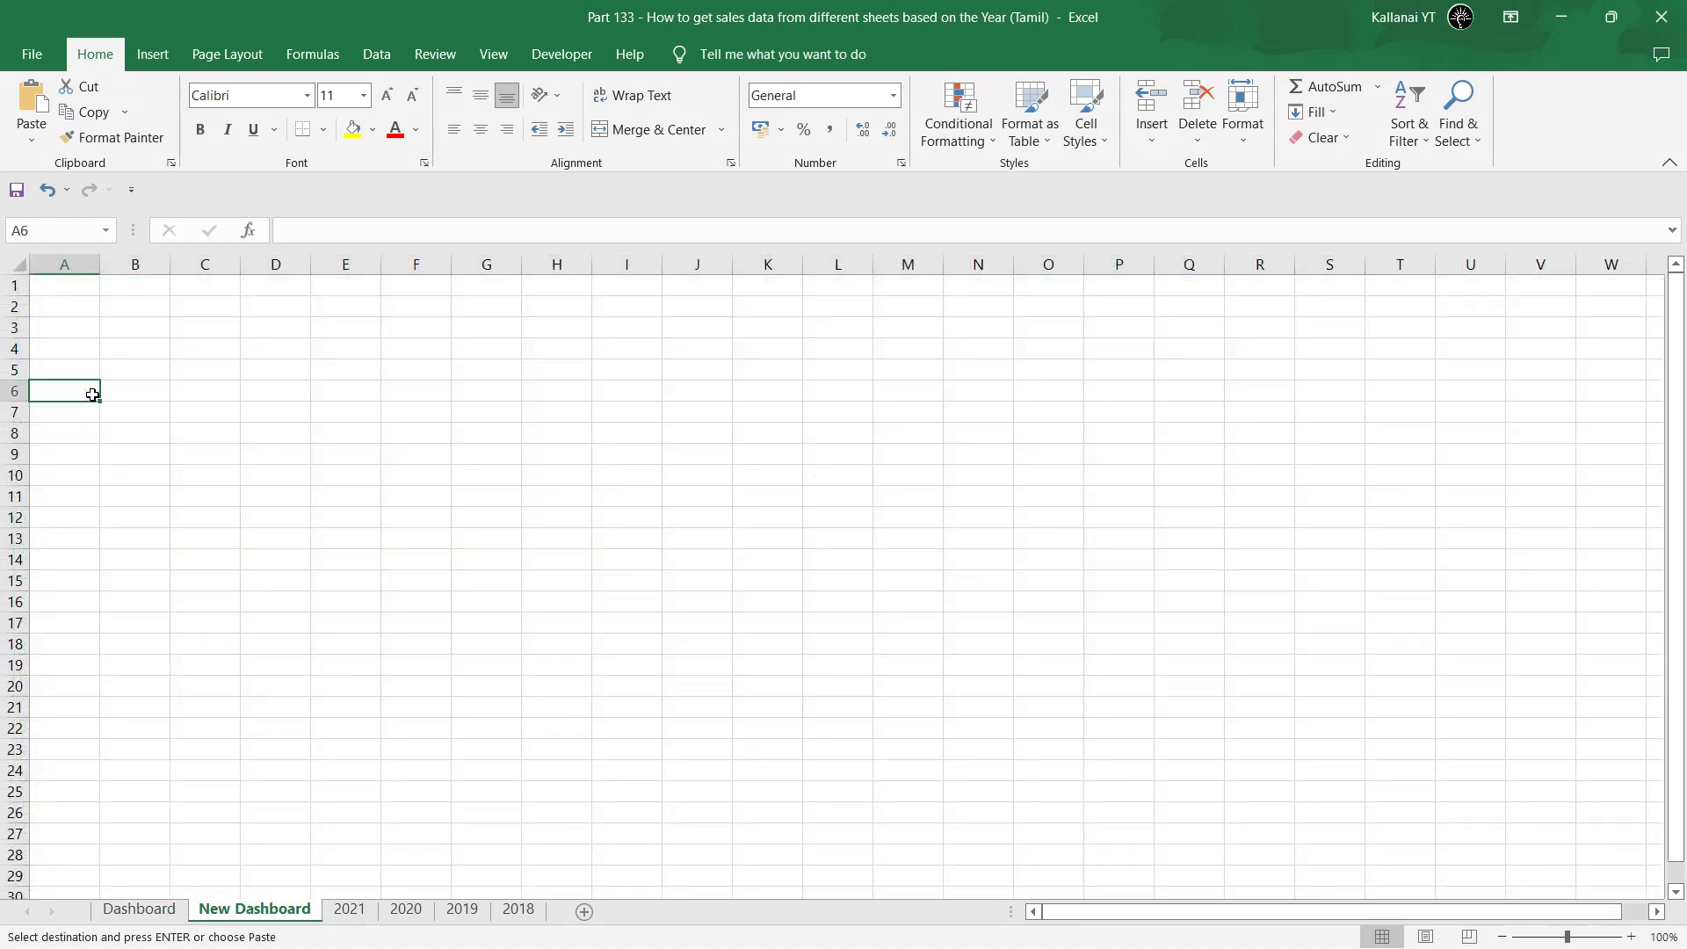
key("Down")
key("ctrl+v")
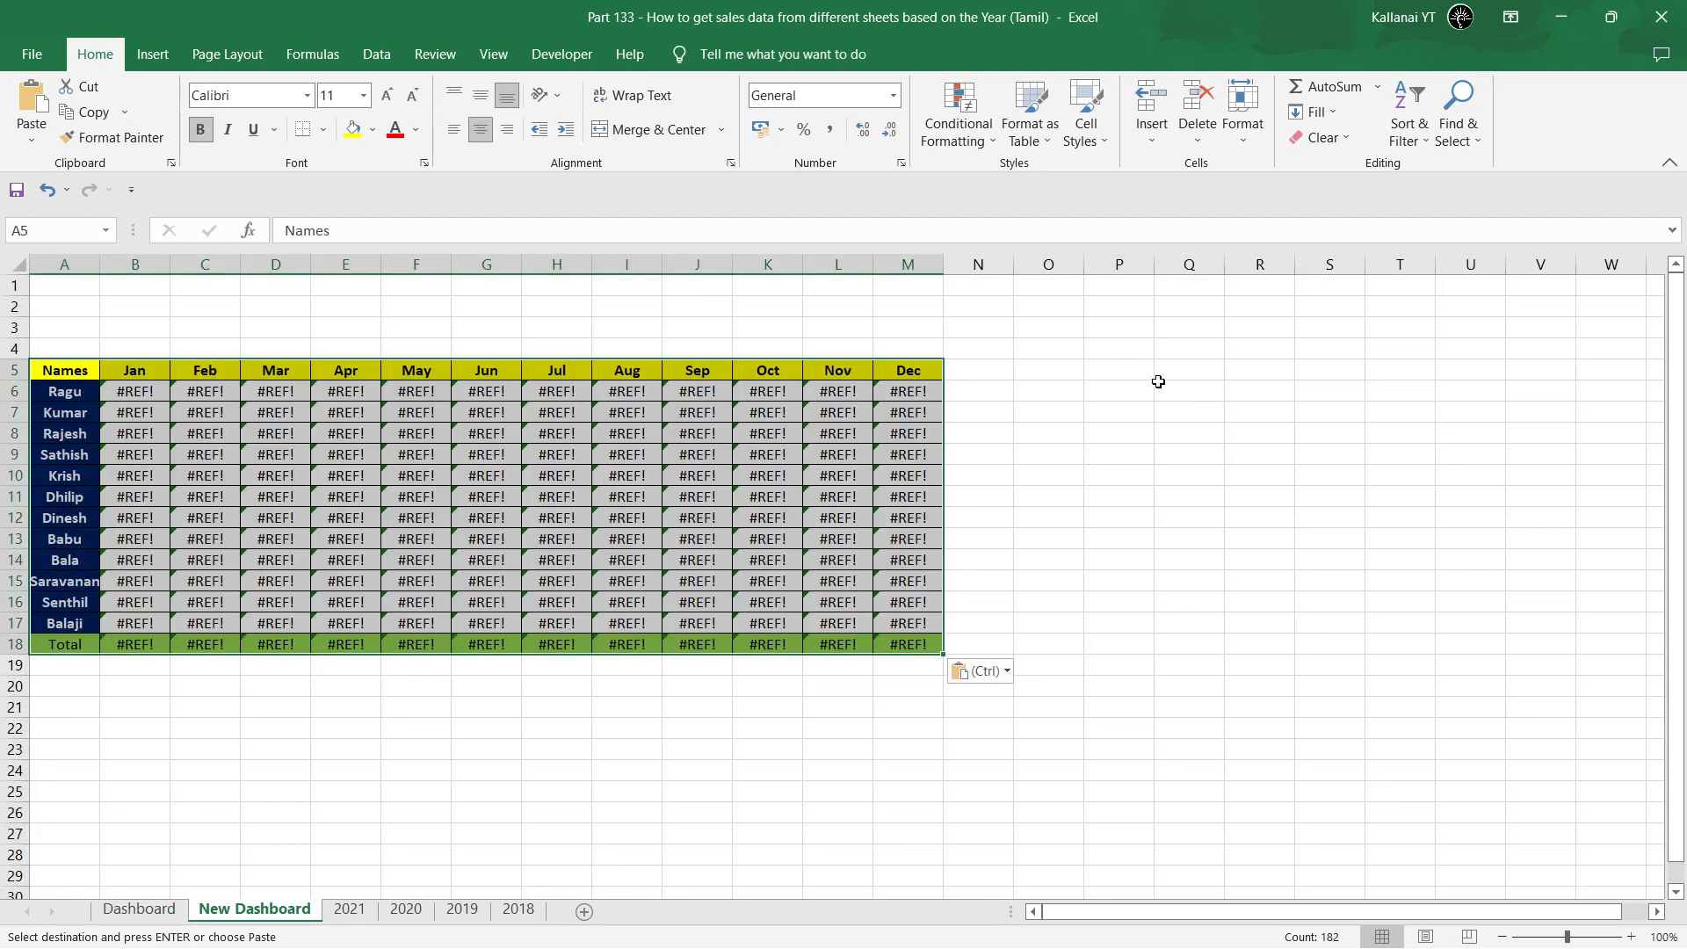
left_click(1632, 937)
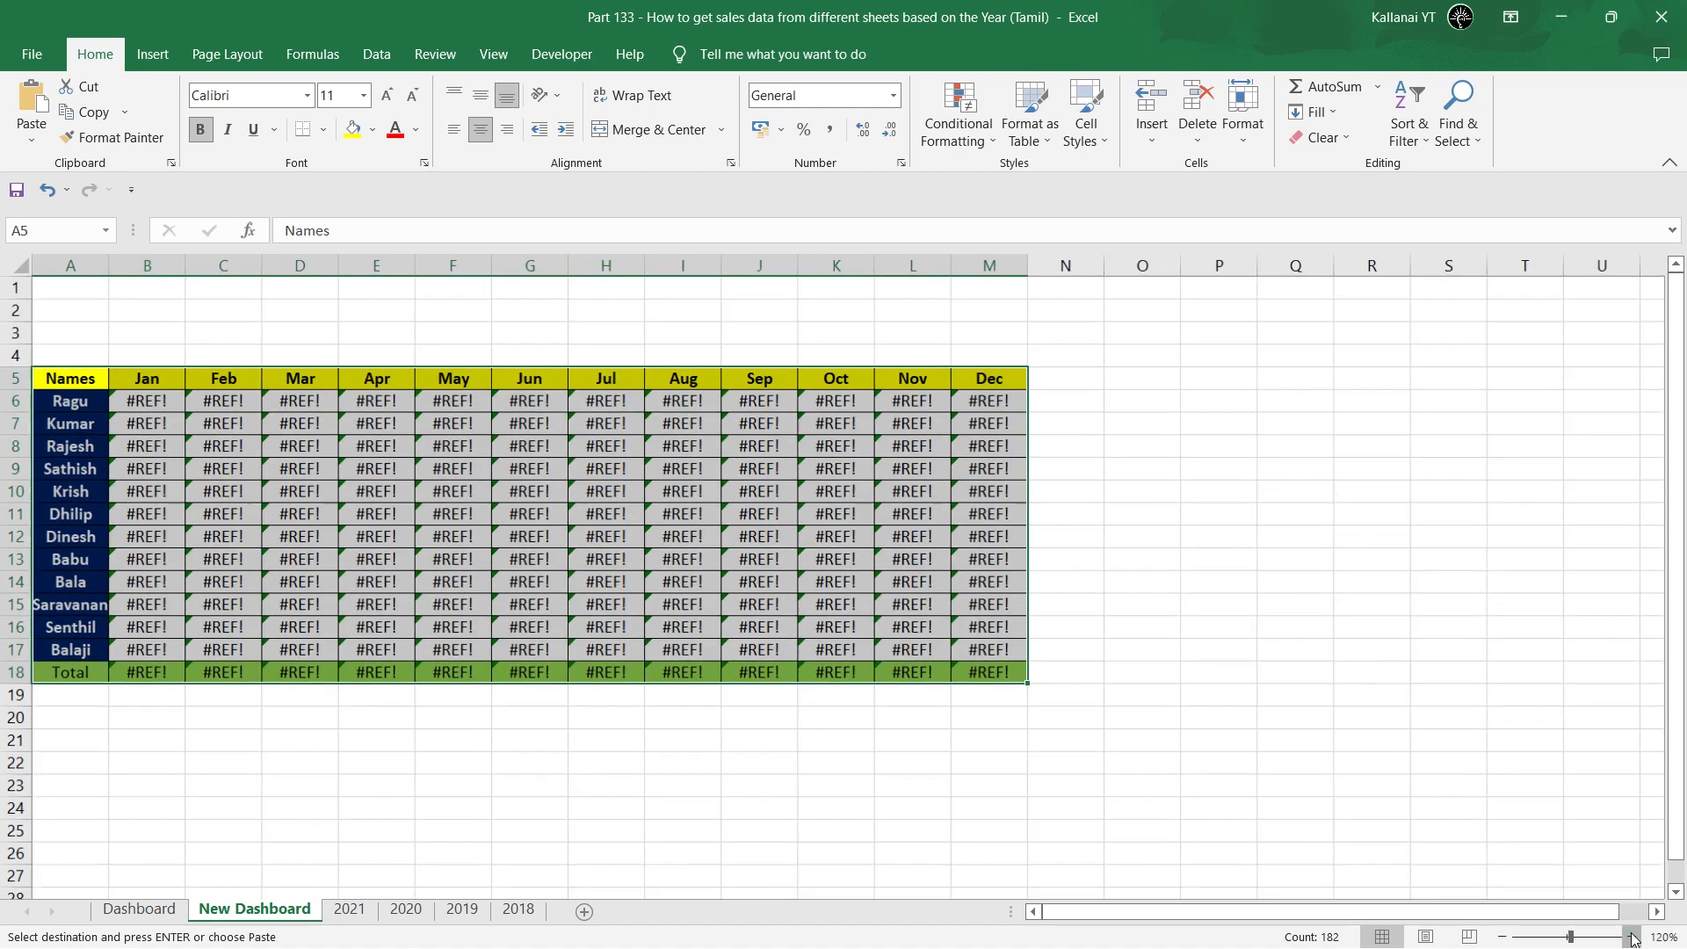
left_click(1632, 937)
left_click(1632, 937)
left_click(1632, 937)
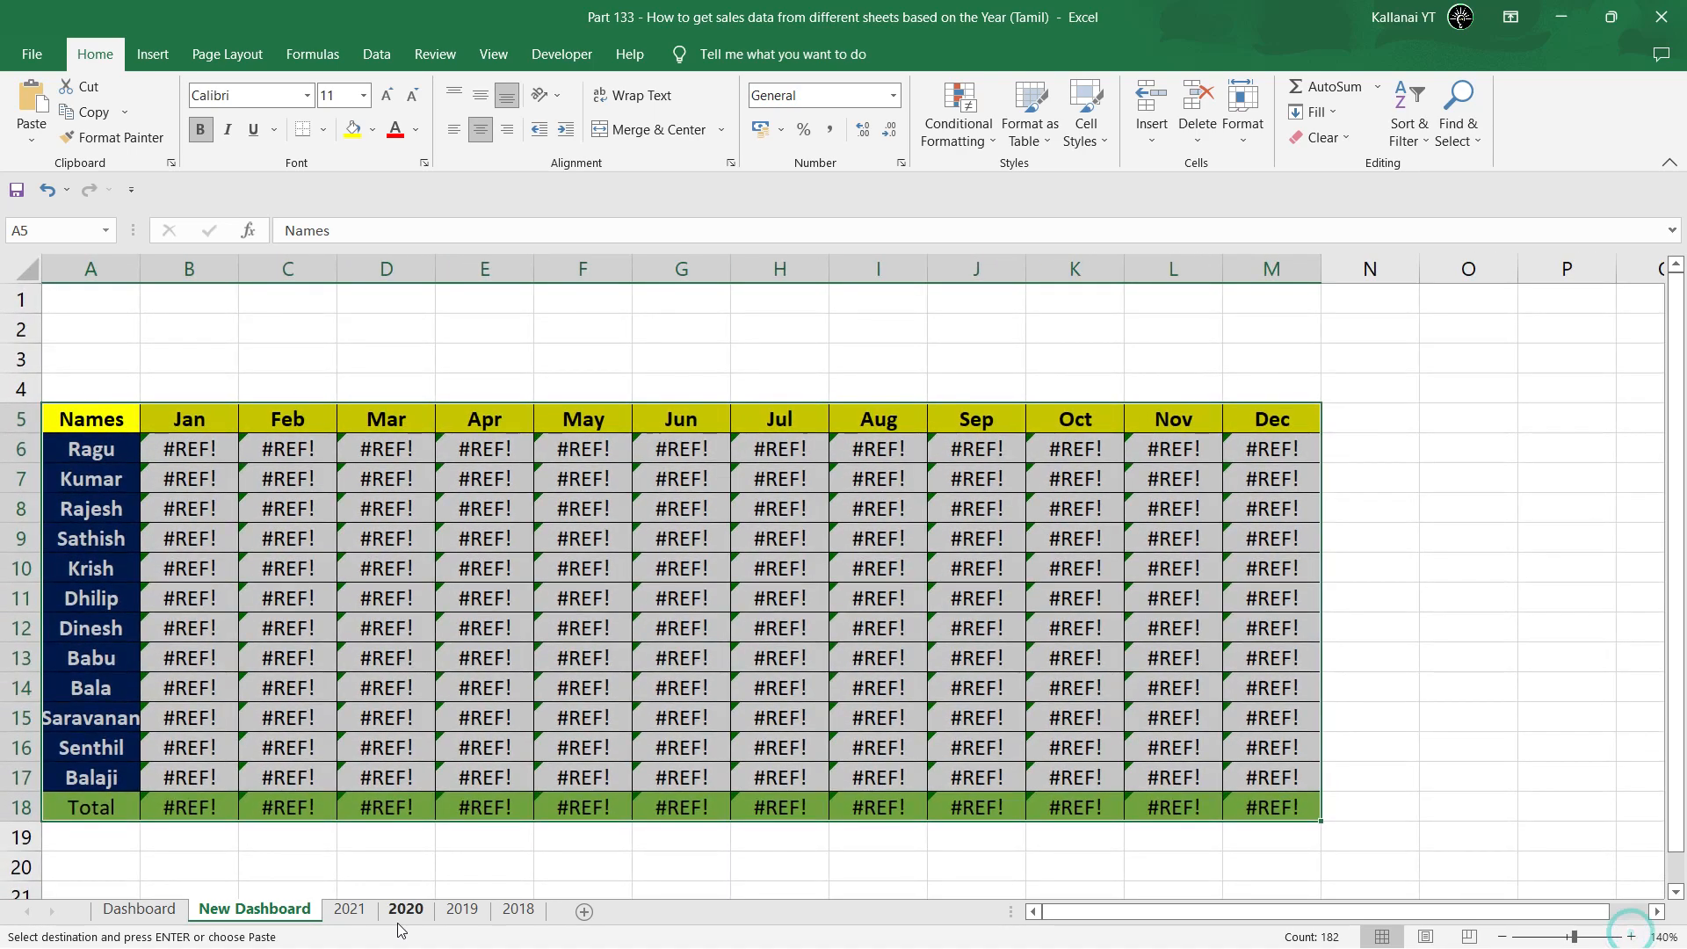
Cancel the copy selection on the original Dashboard sheet and hide that sheet.
left_click(174, 911)
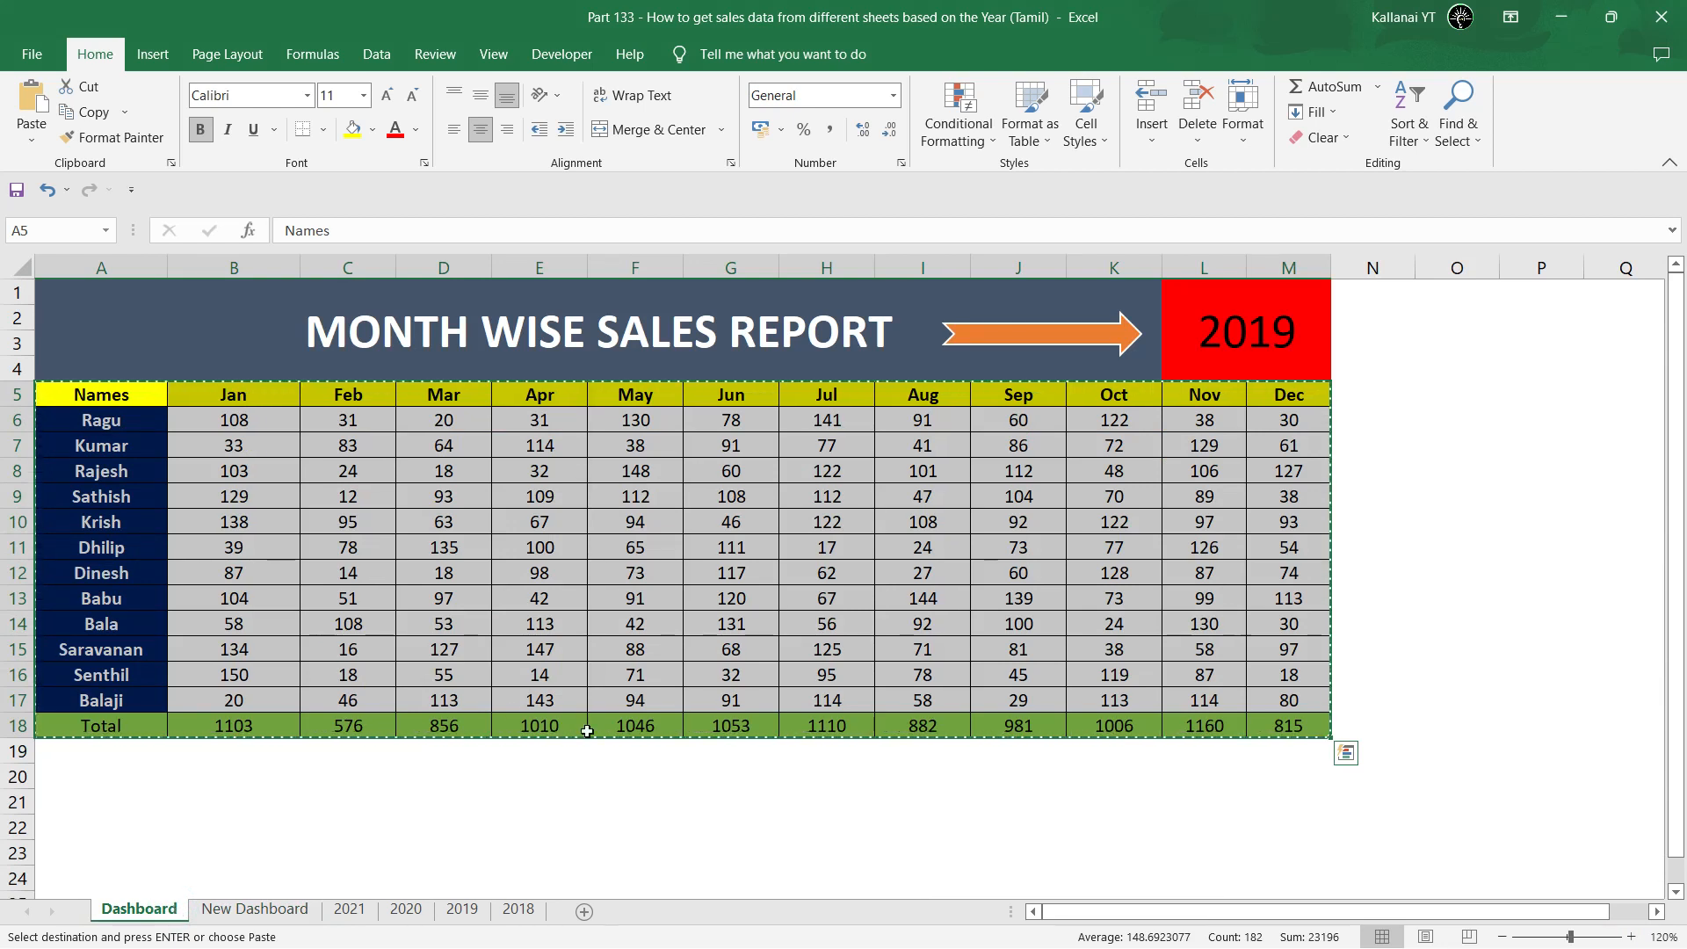
key("Escape")
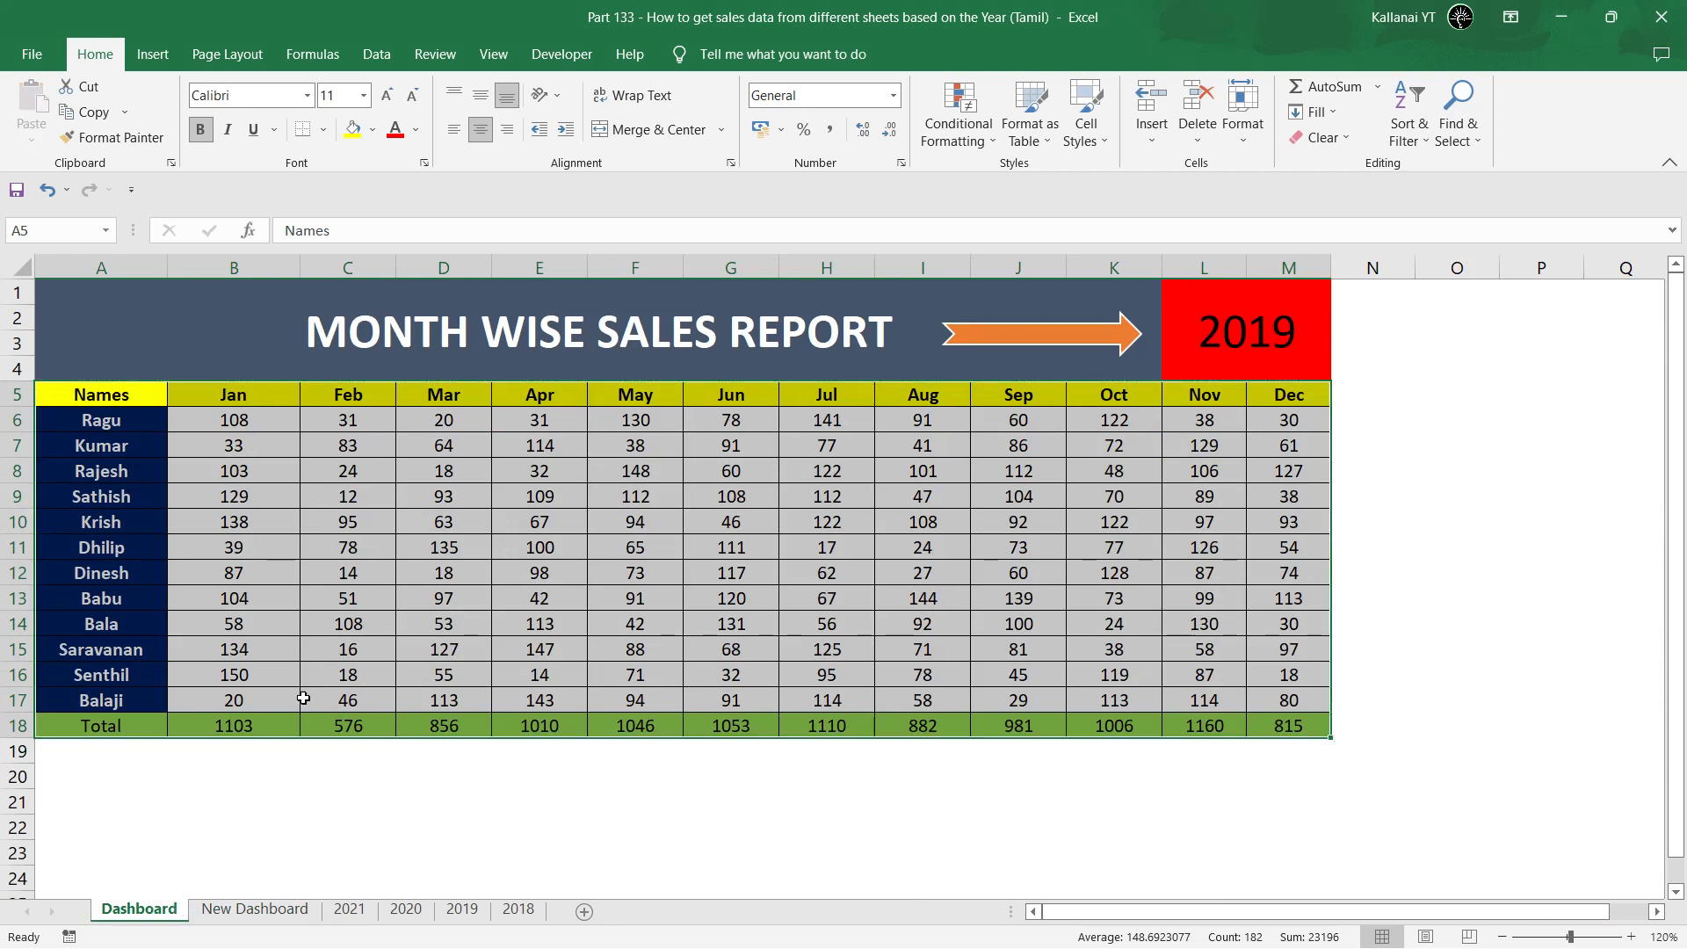
right_click(158, 914)
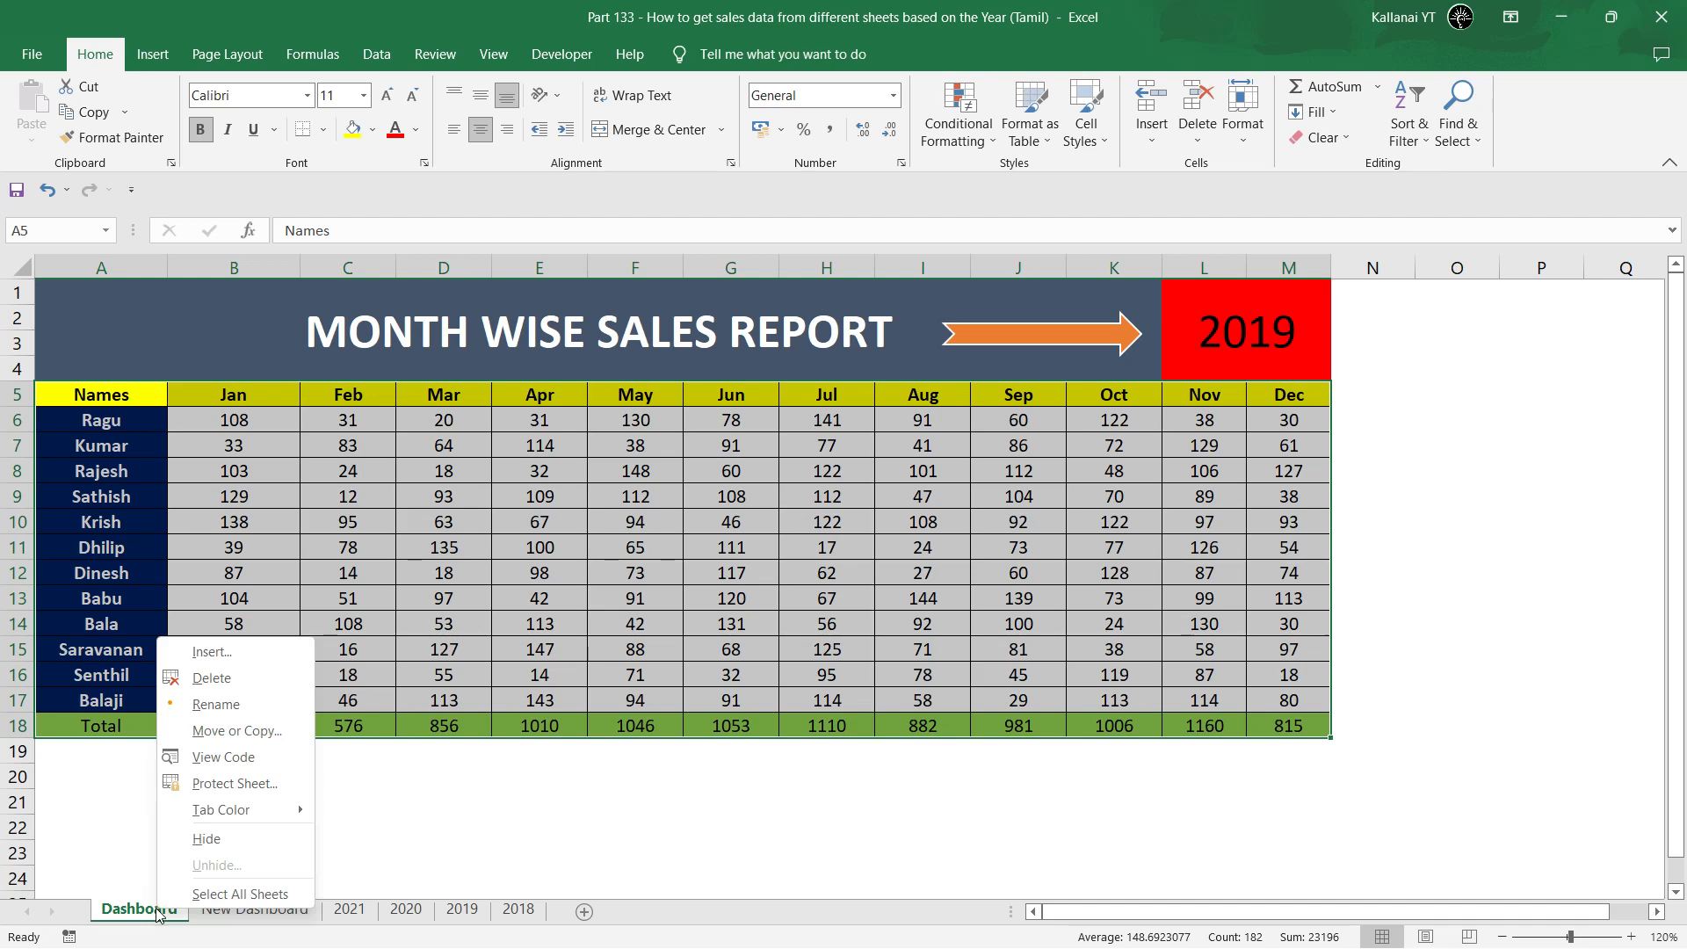
left_click(208, 838)
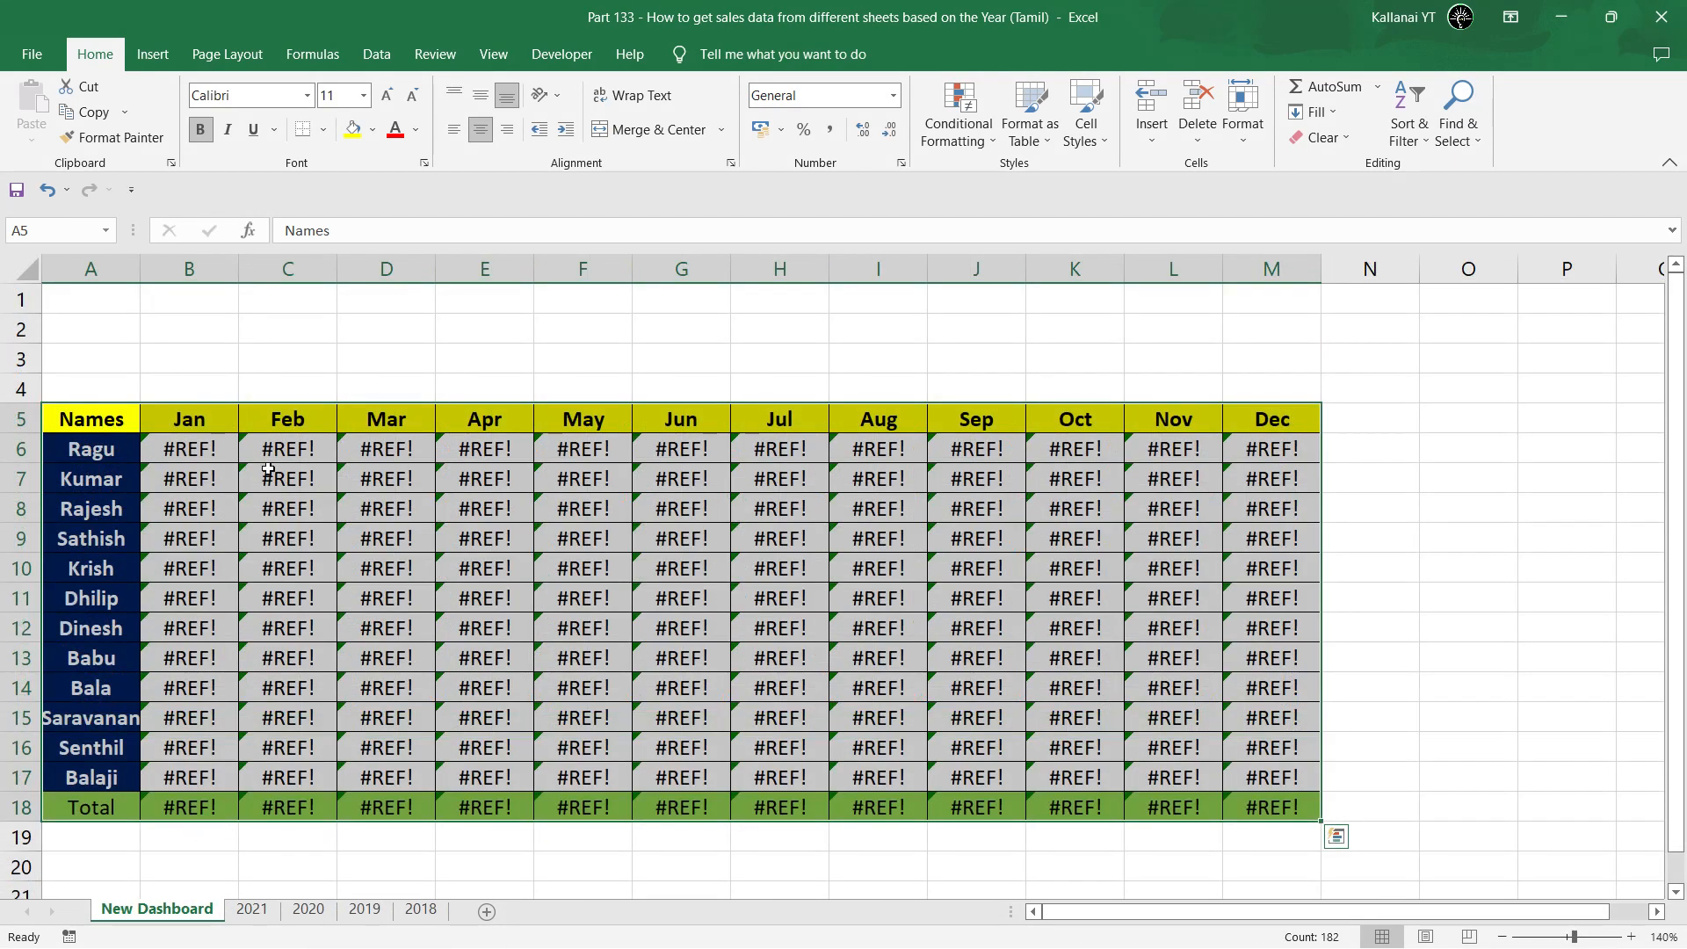
Clear the copied formulas from B6:M18 of the New Dashboard report table, keeping the cell formatting.
left_click(200, 452)
key("ctrl+shift+Down")
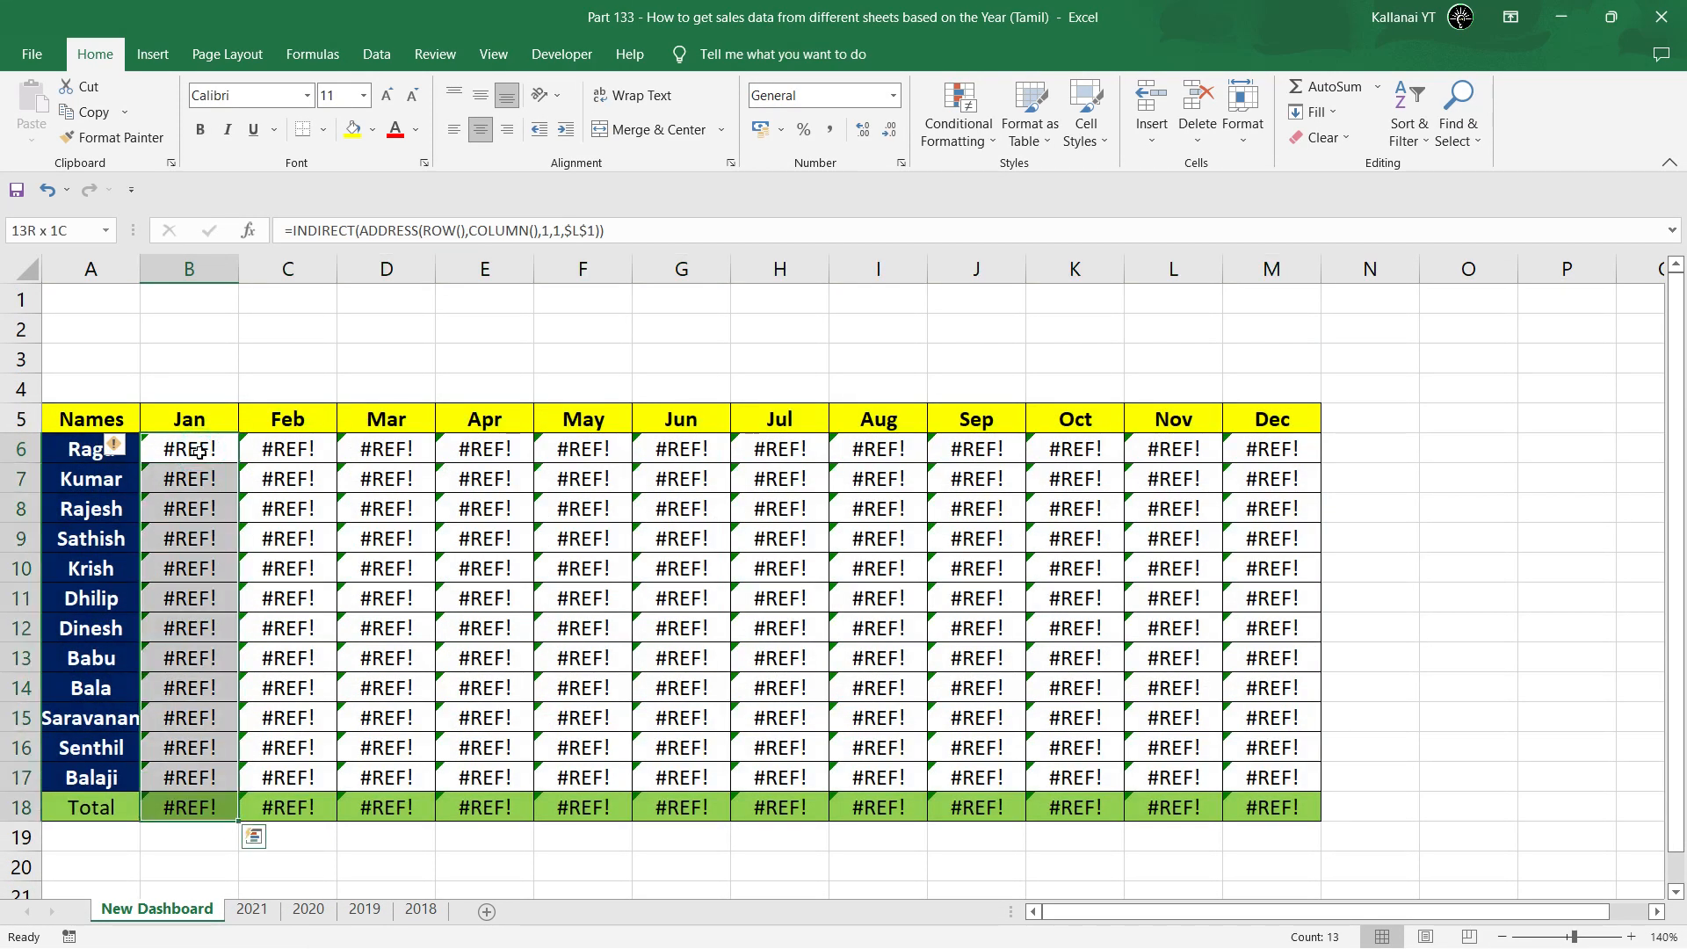
key("ctrl+shift+Right")
key("Delete")
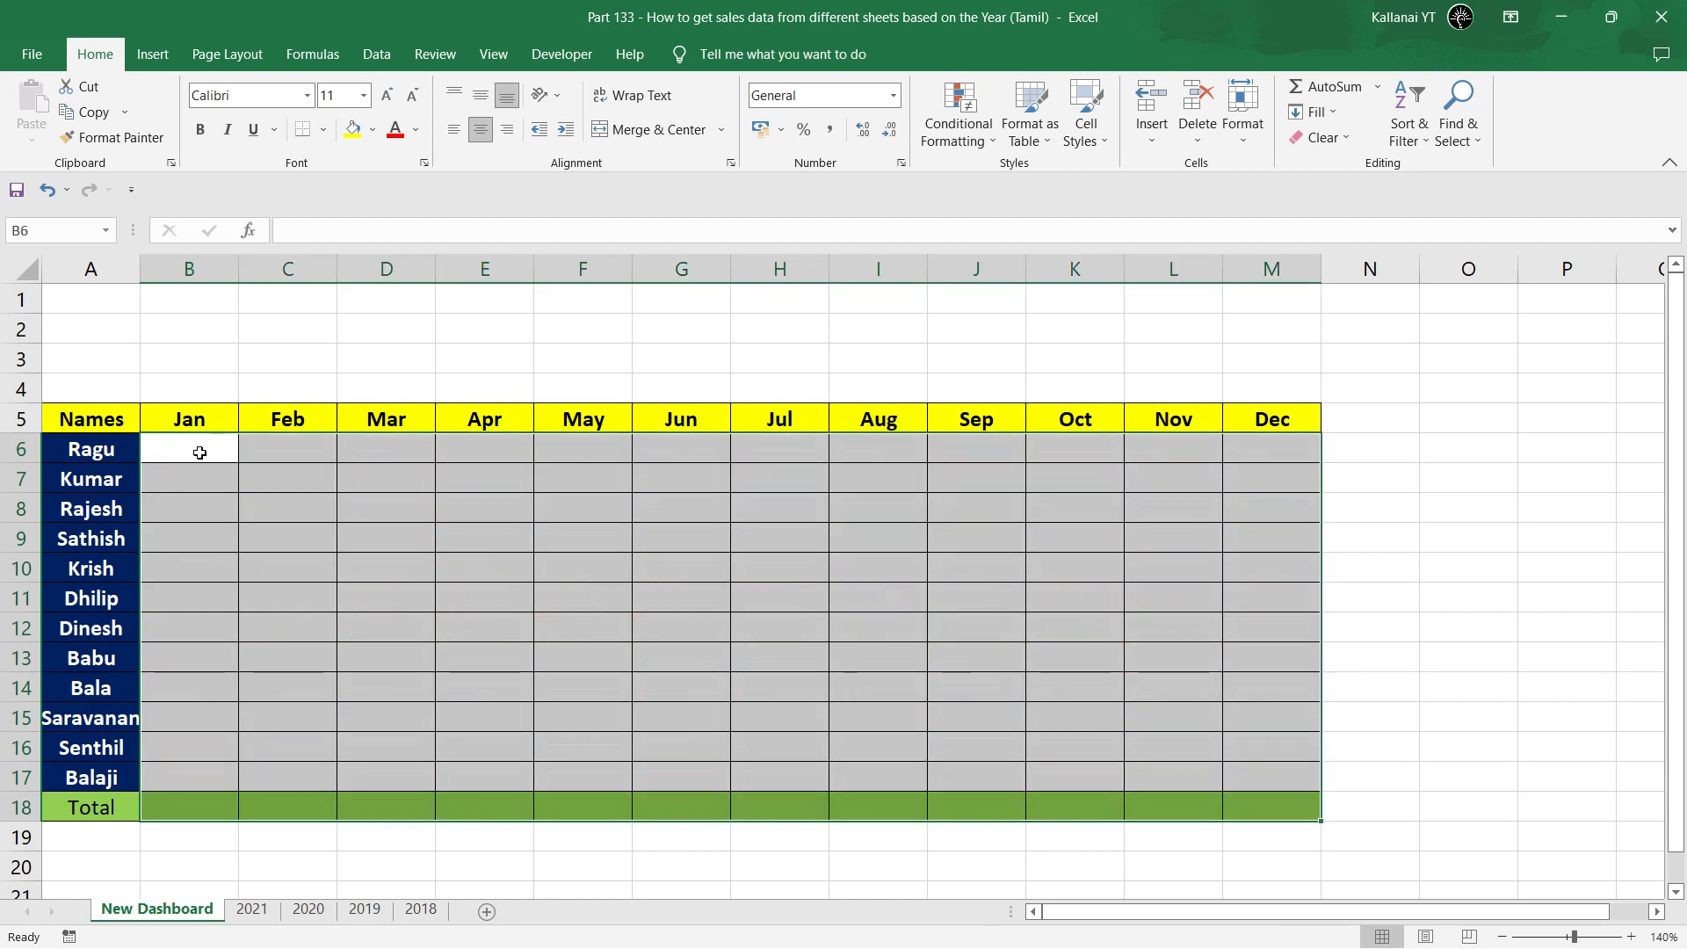
Widen column A so that the longest entry in the Names column fits.
key("ctrl+Left")
key("ctrl+Up")
key("ctrl+Up")
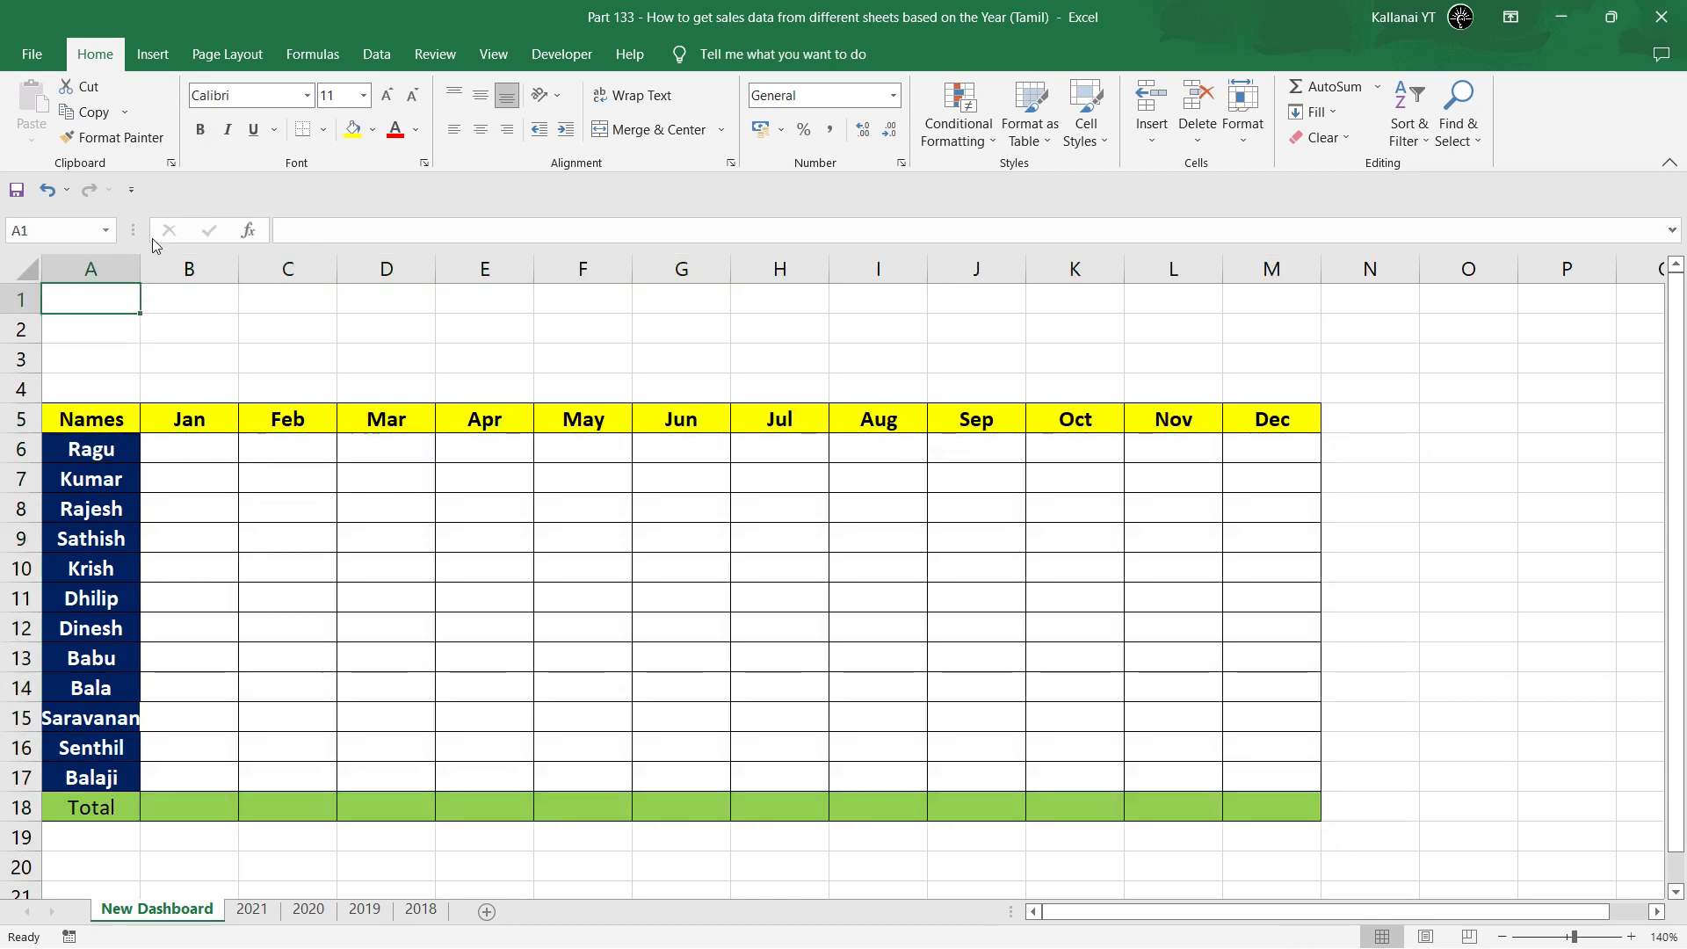
left_click_drag(138, 266, 201, 265)
left_click(170, 389)
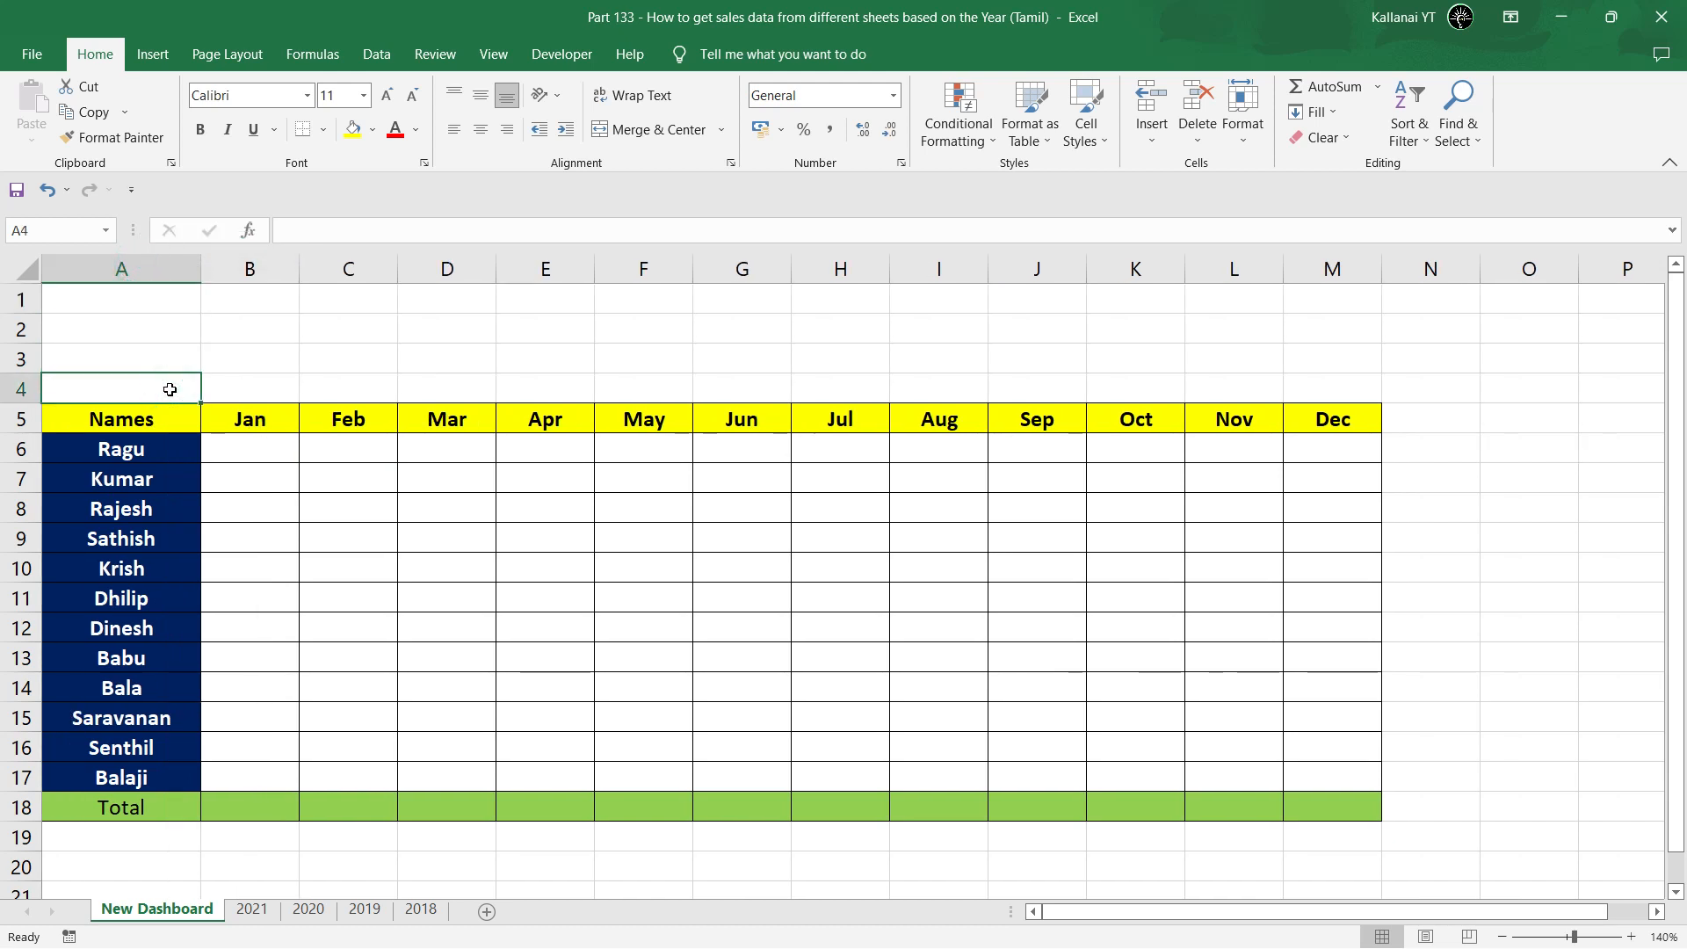
Compare the table's row and column positions on the 2021, 2020, 2019 and 2018 sheets with those on New Dashboard.
left_click(250, 914)
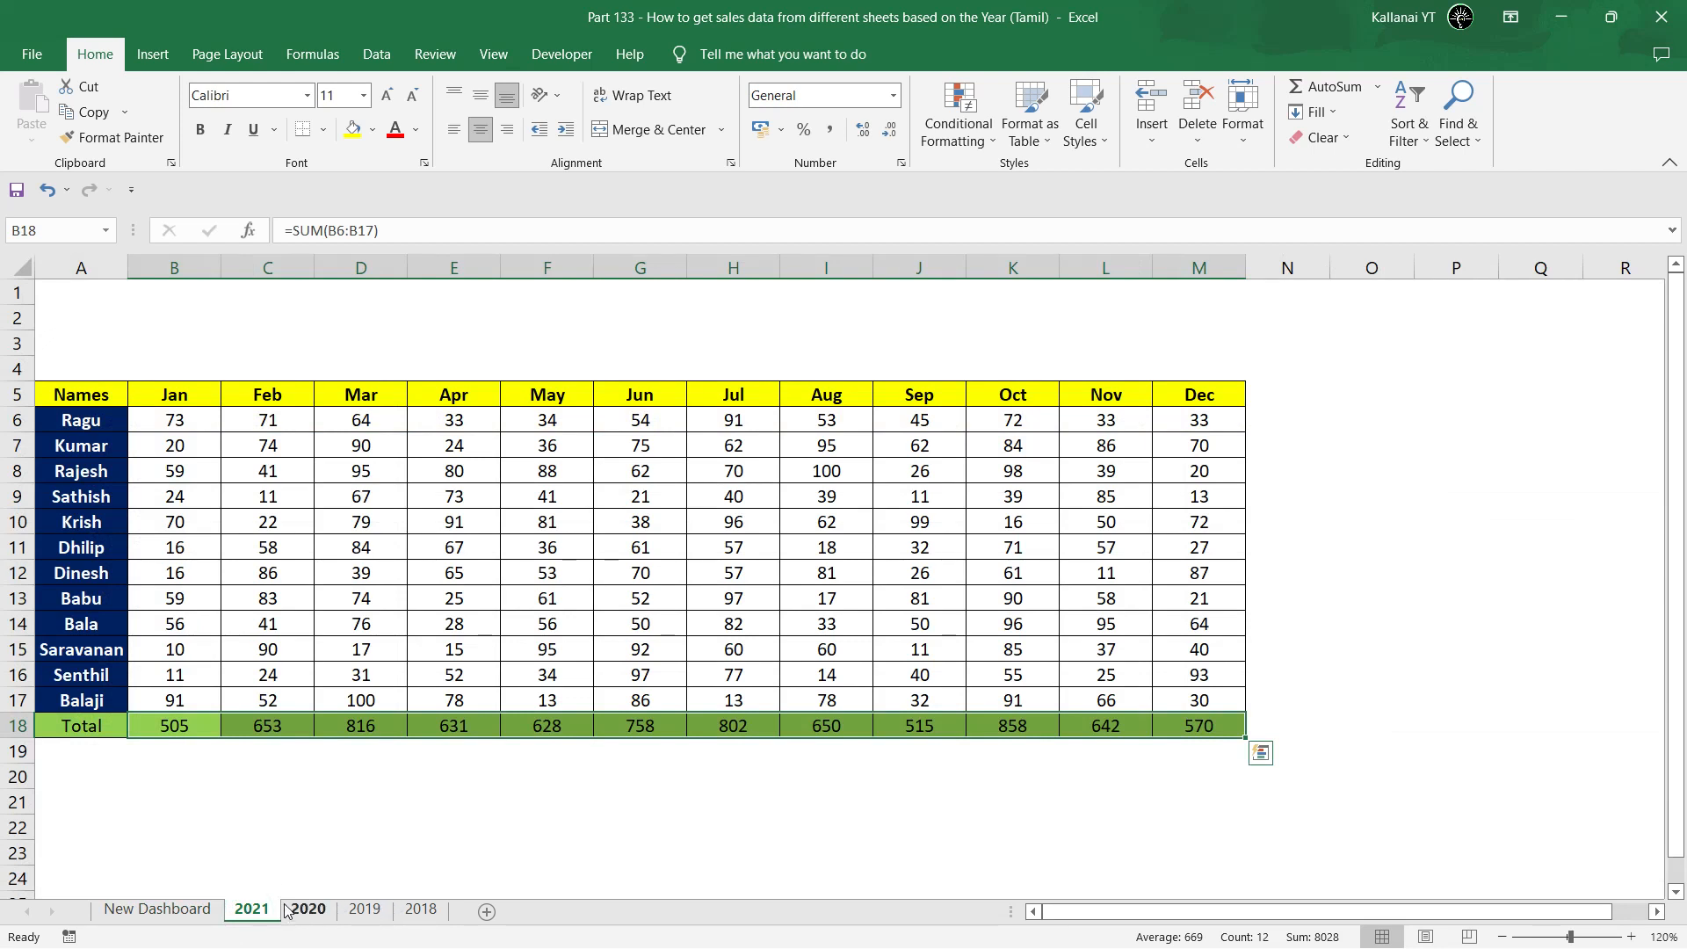
left_click(42, 391)
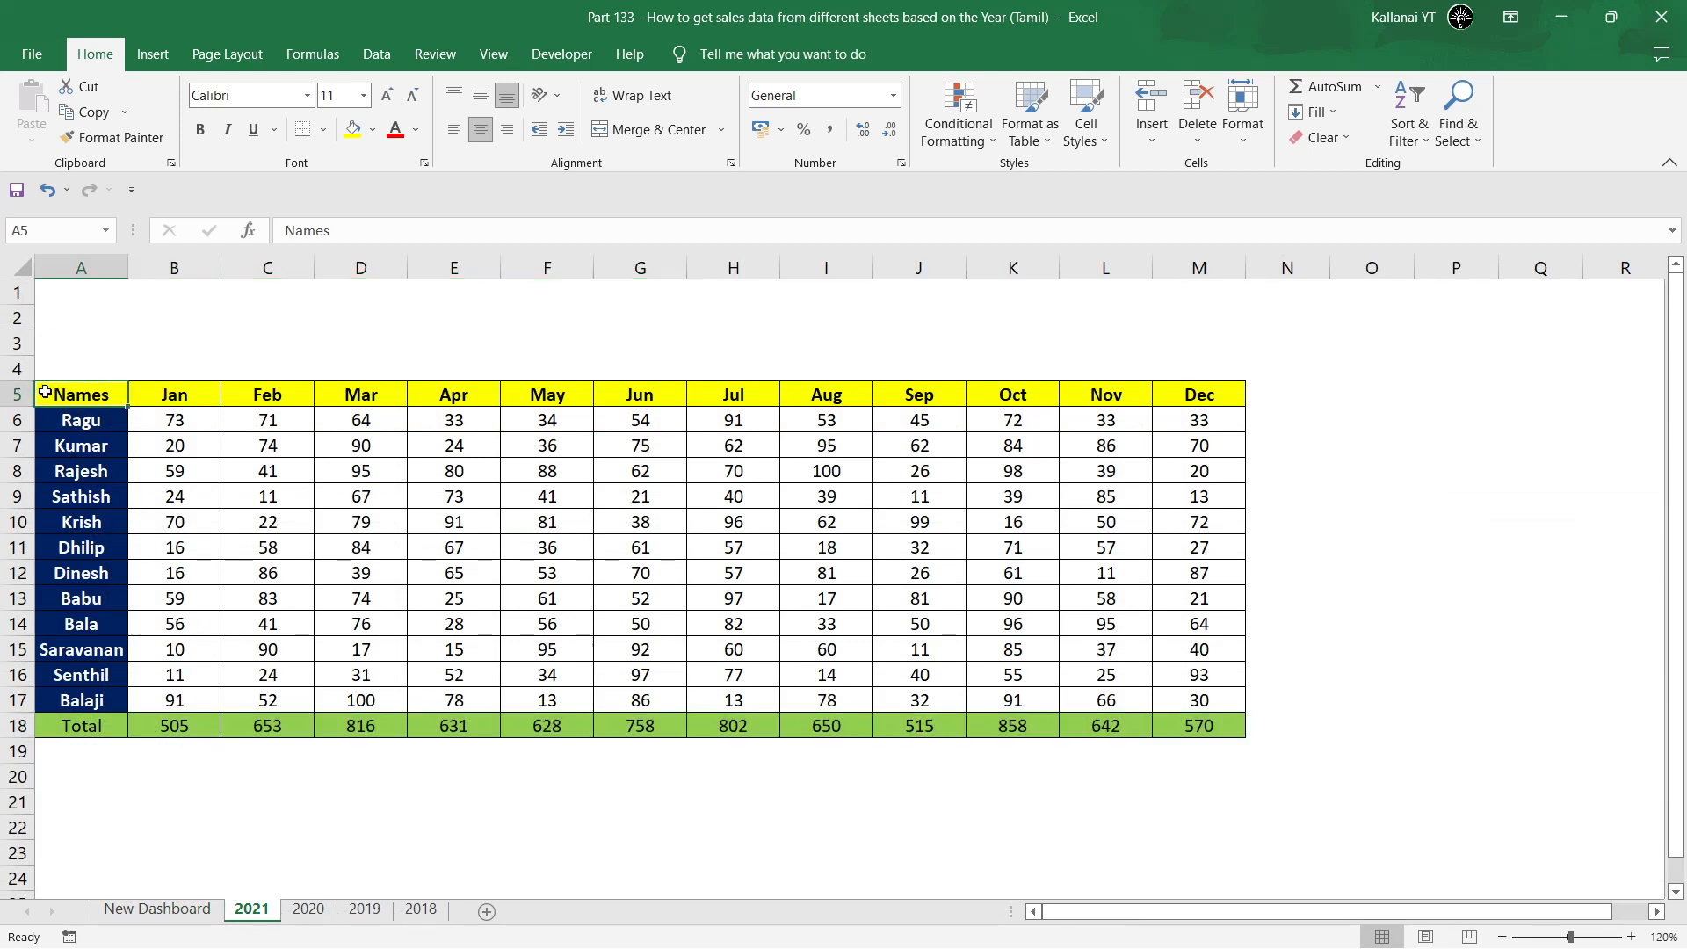
left_click(18, 394)
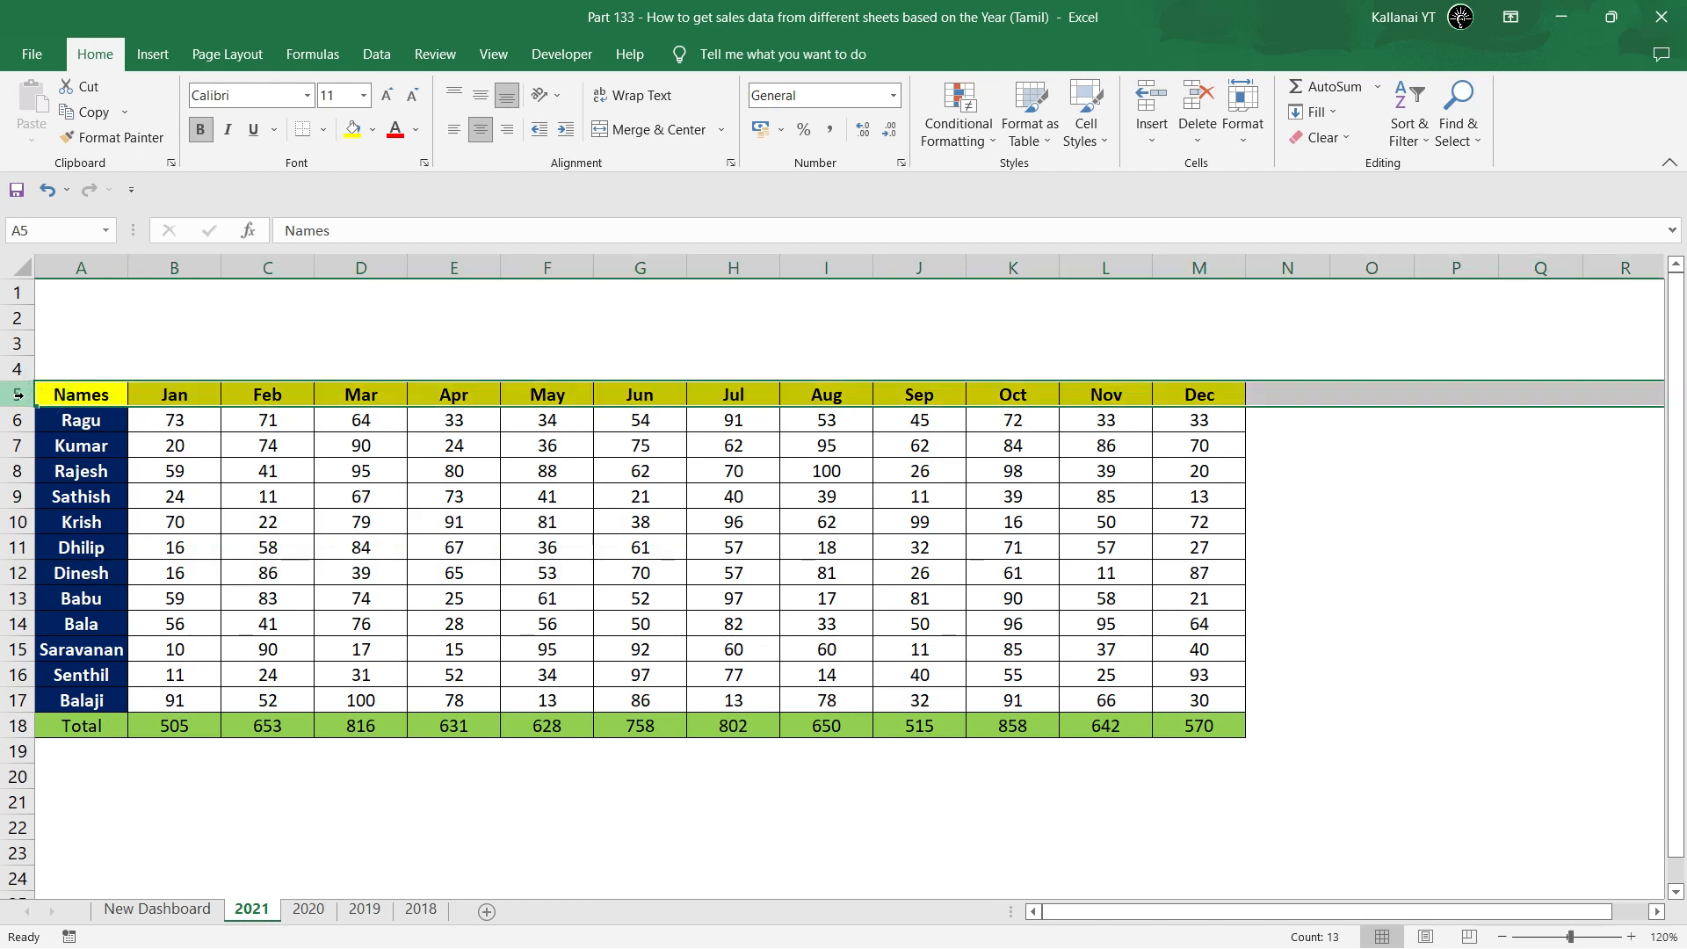
left_click(20, 726)
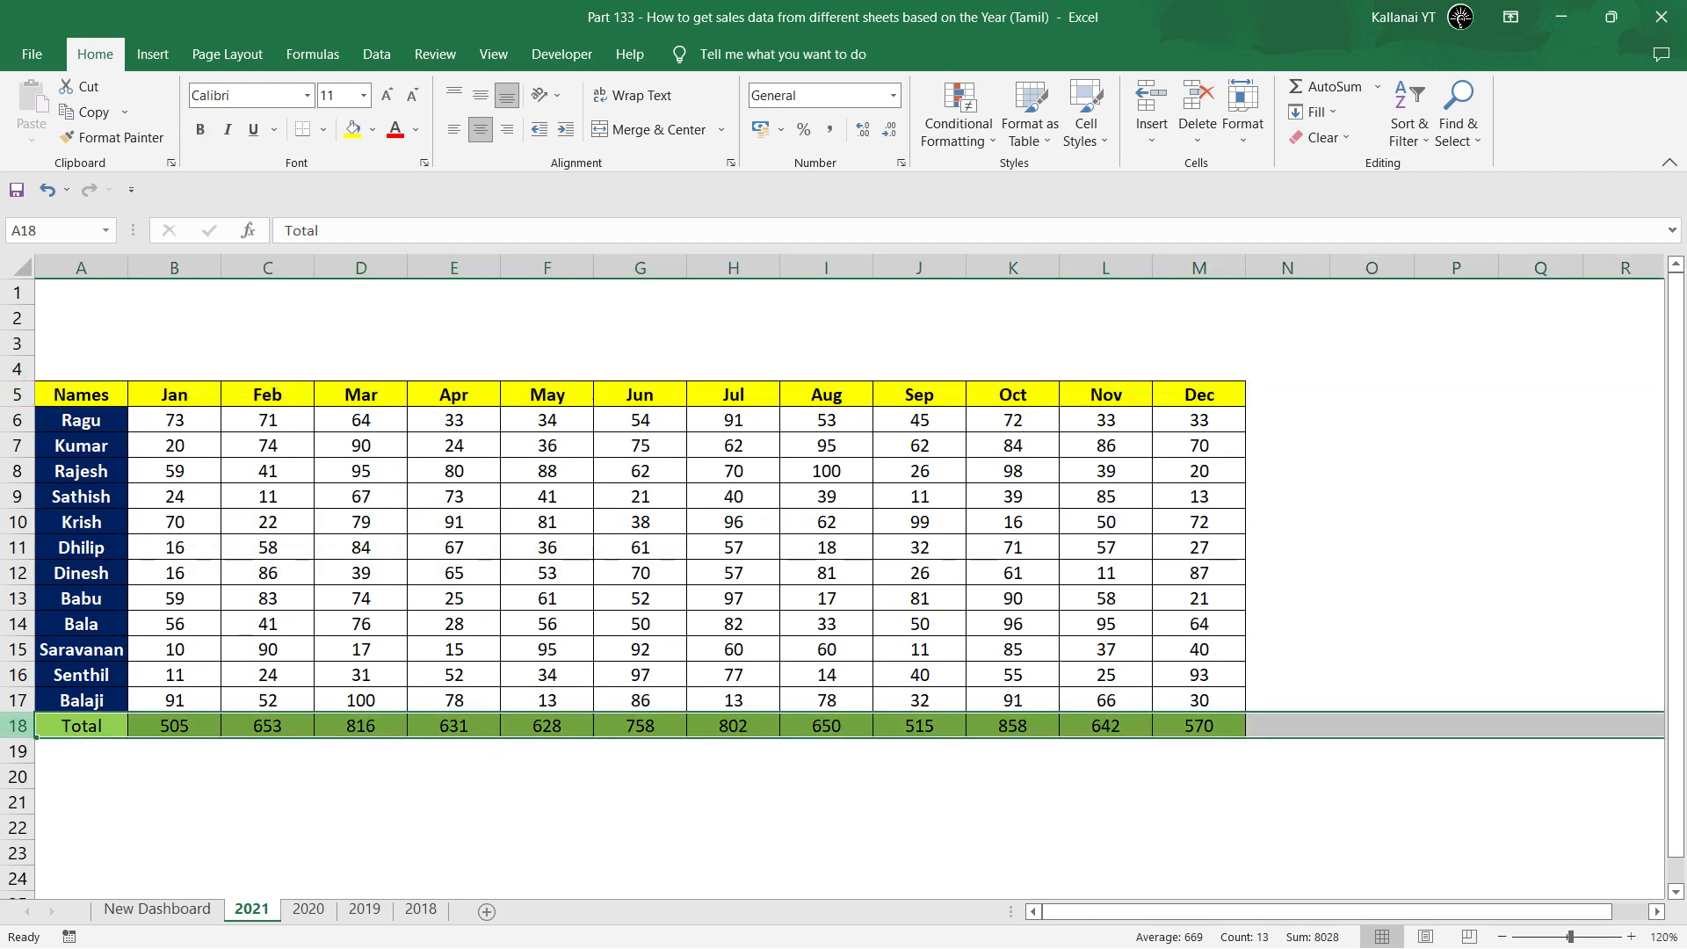
left_click(1211, 265)
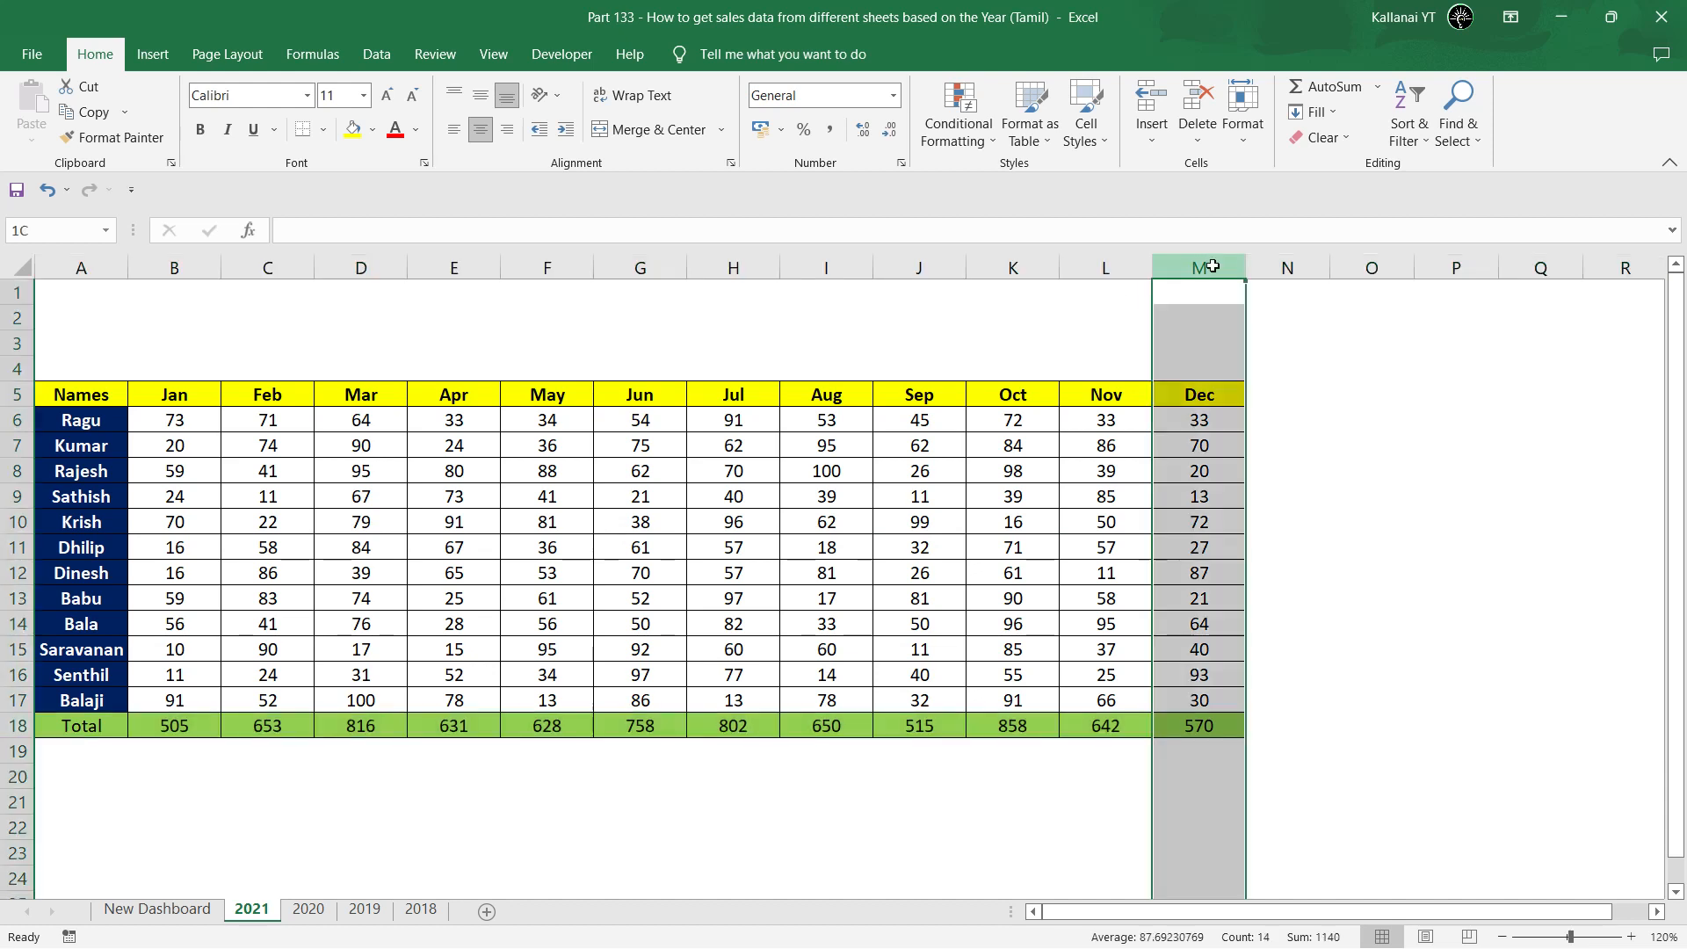
left_click(318, 912)
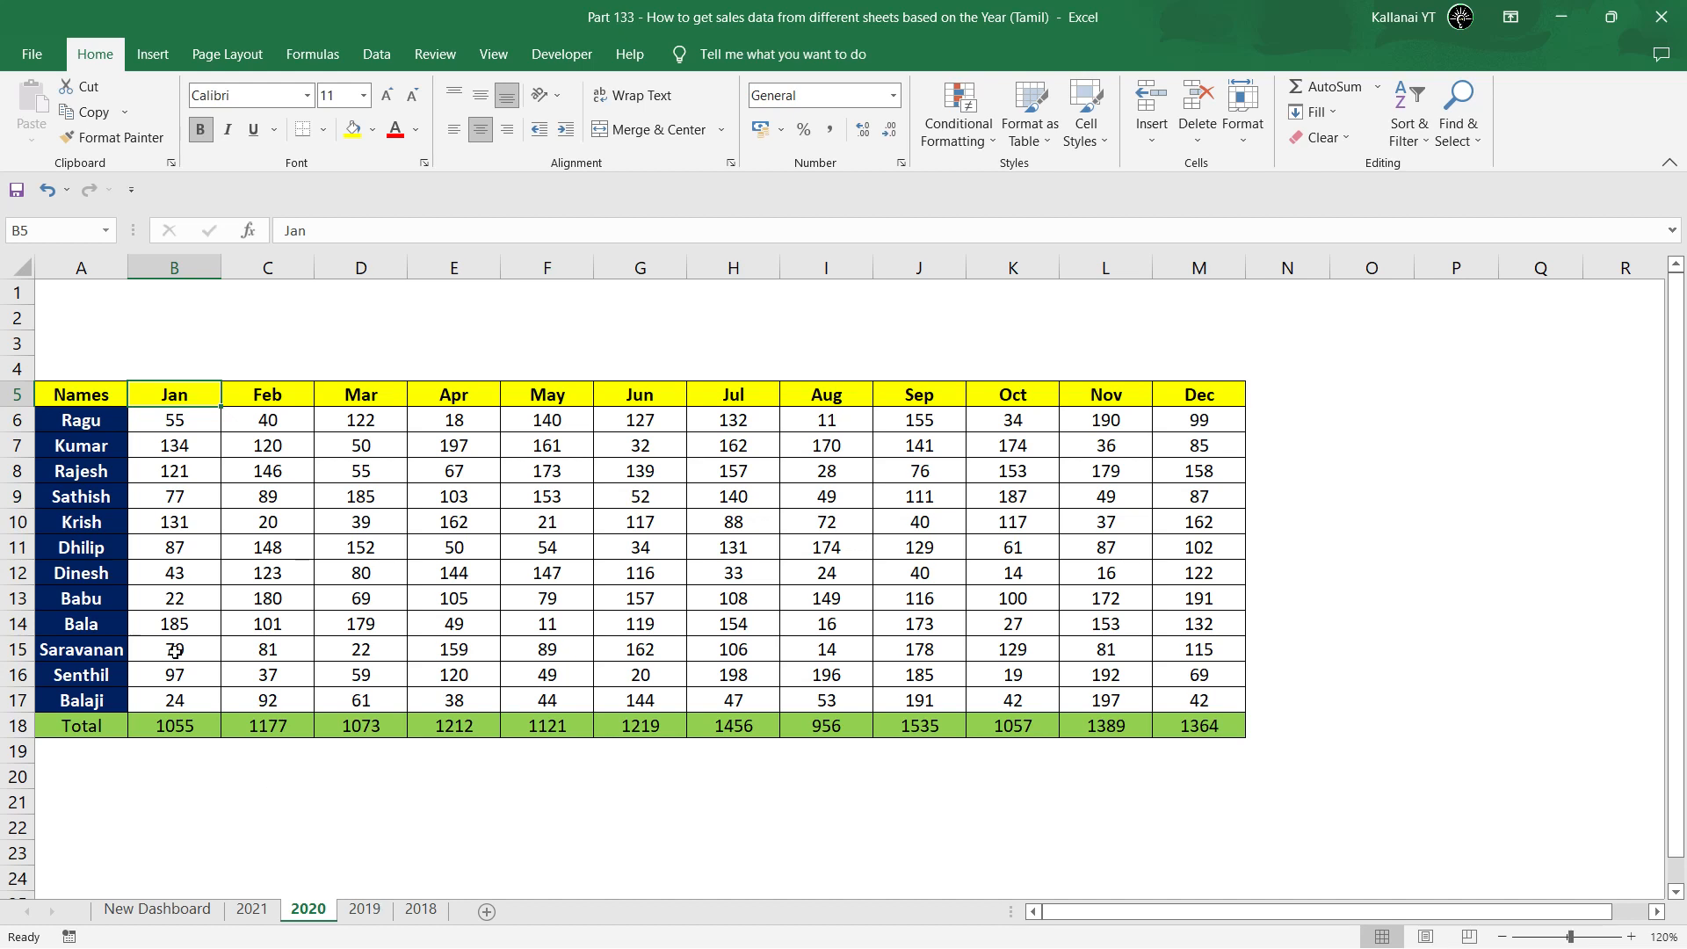
left_click(20, 387)
left_click(364, 912)
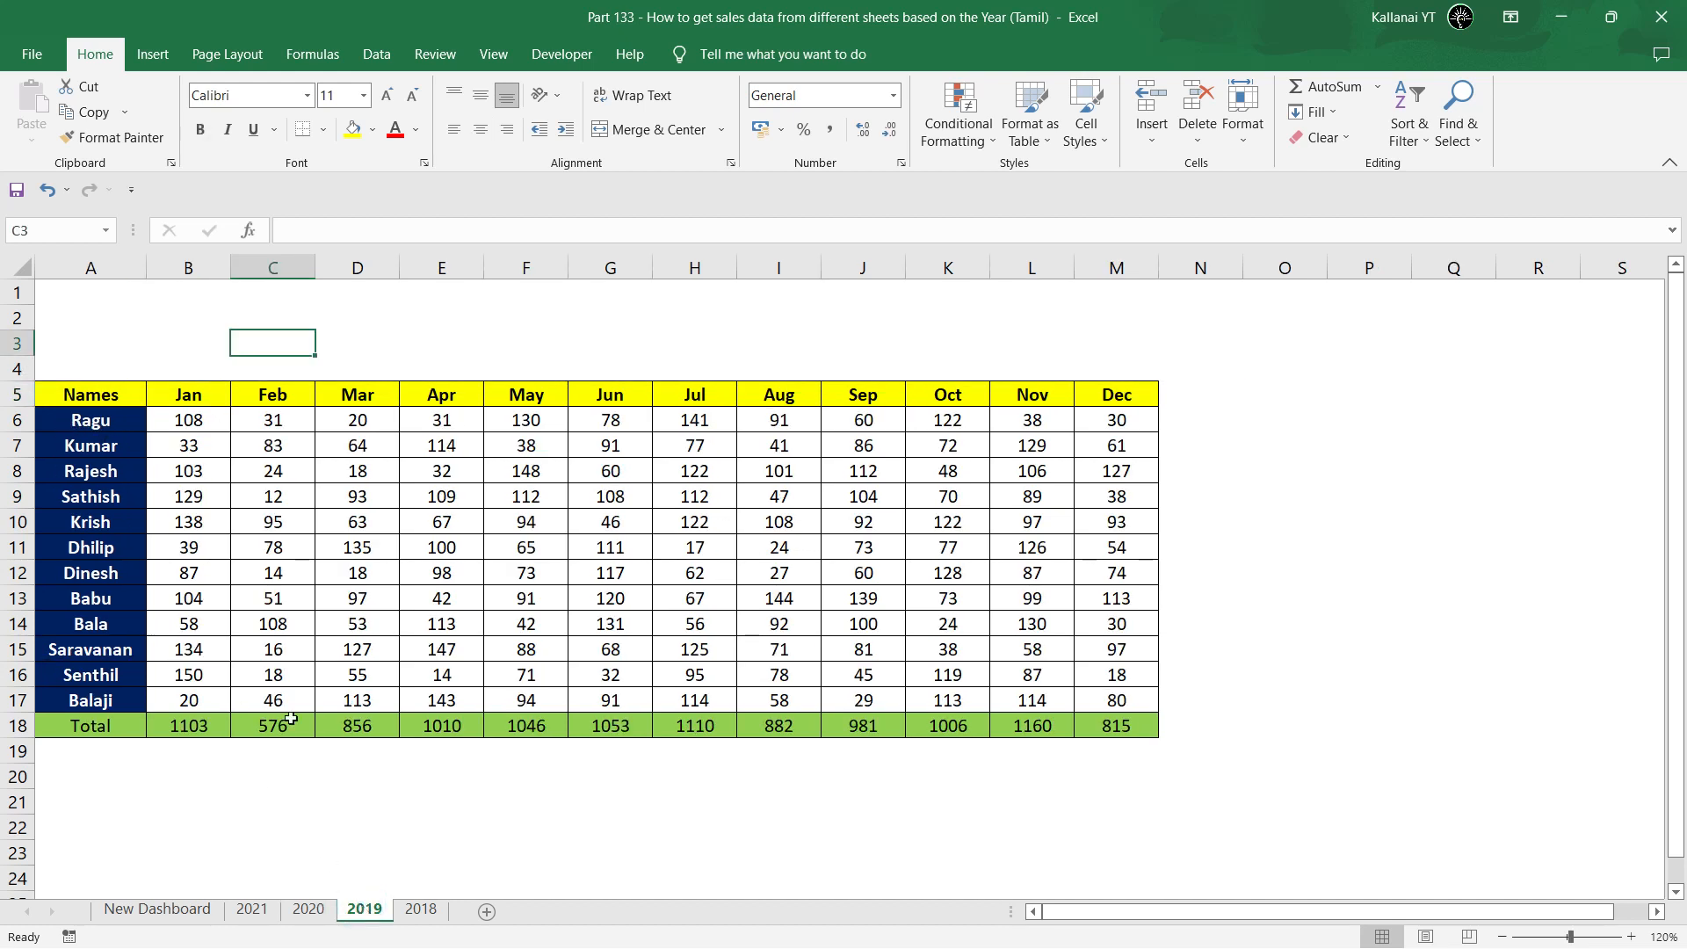
left_click(419, 910)
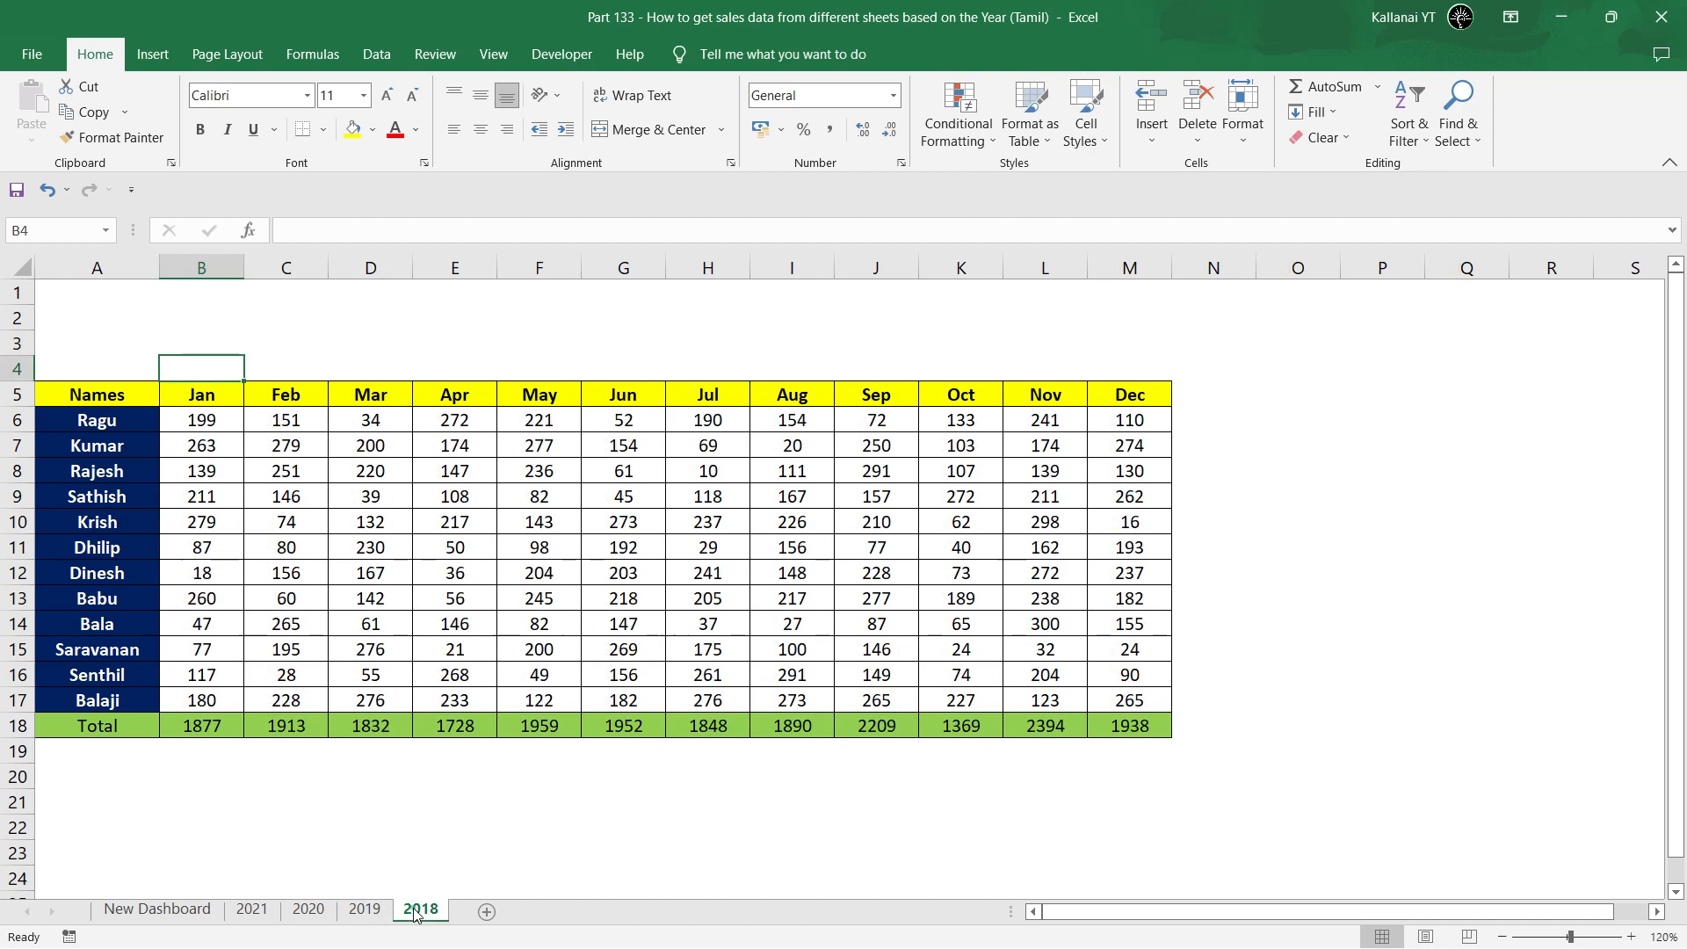
left_click(146, 910)
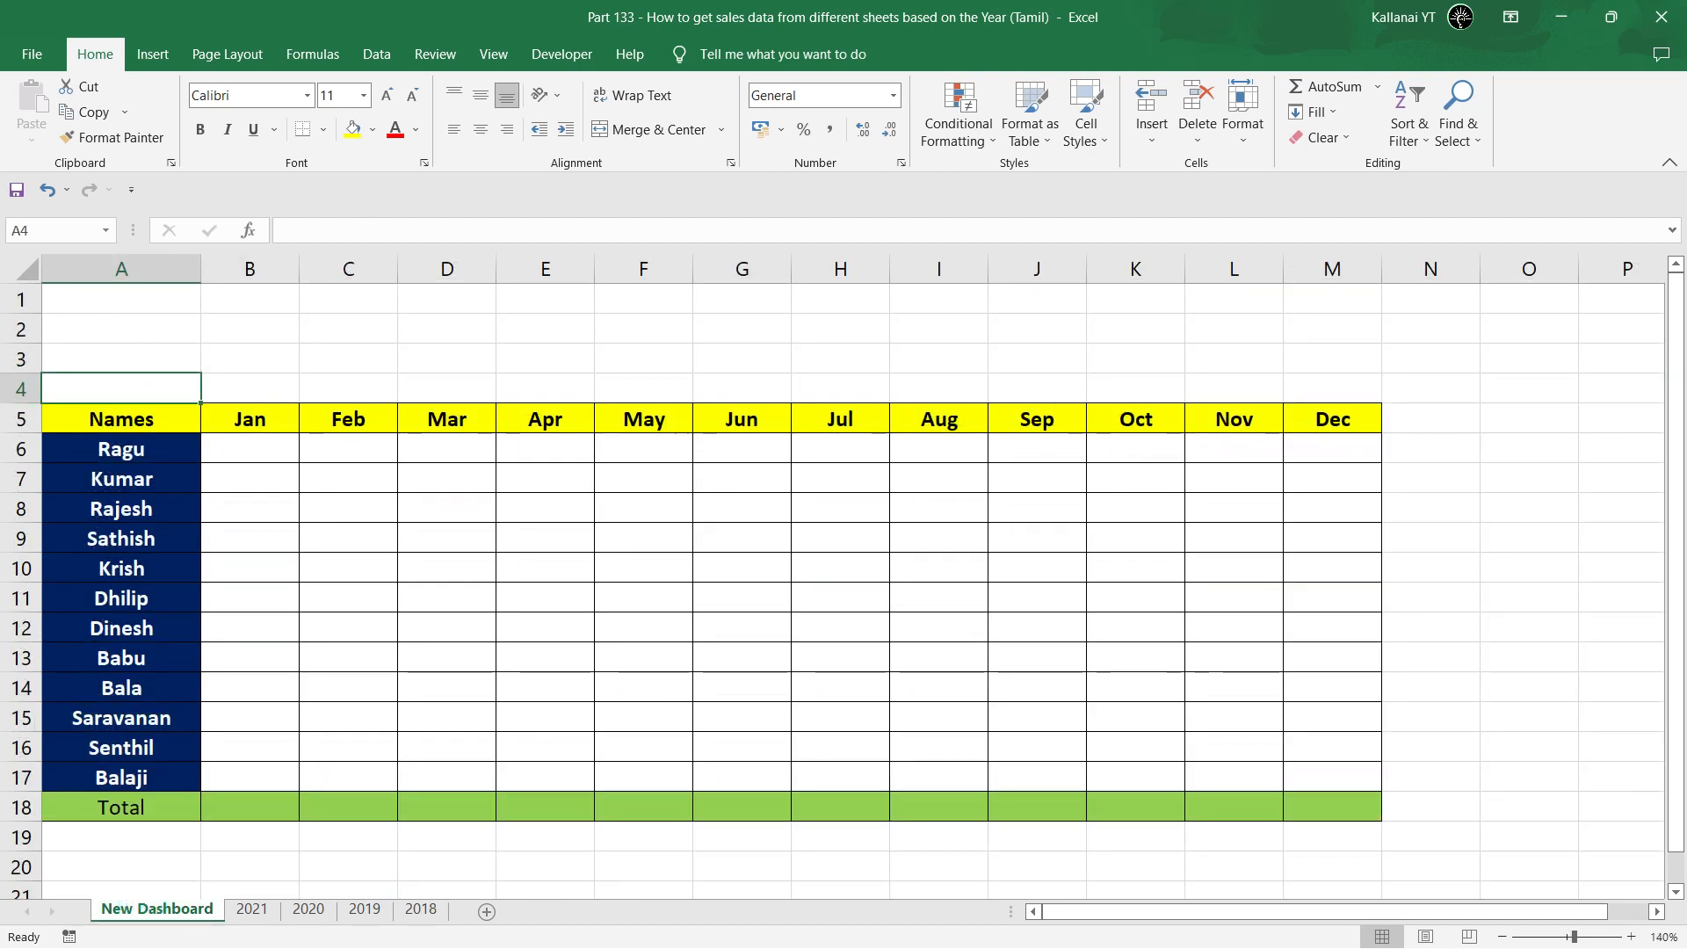
left_click(21, 419)
left_click(222, 449)
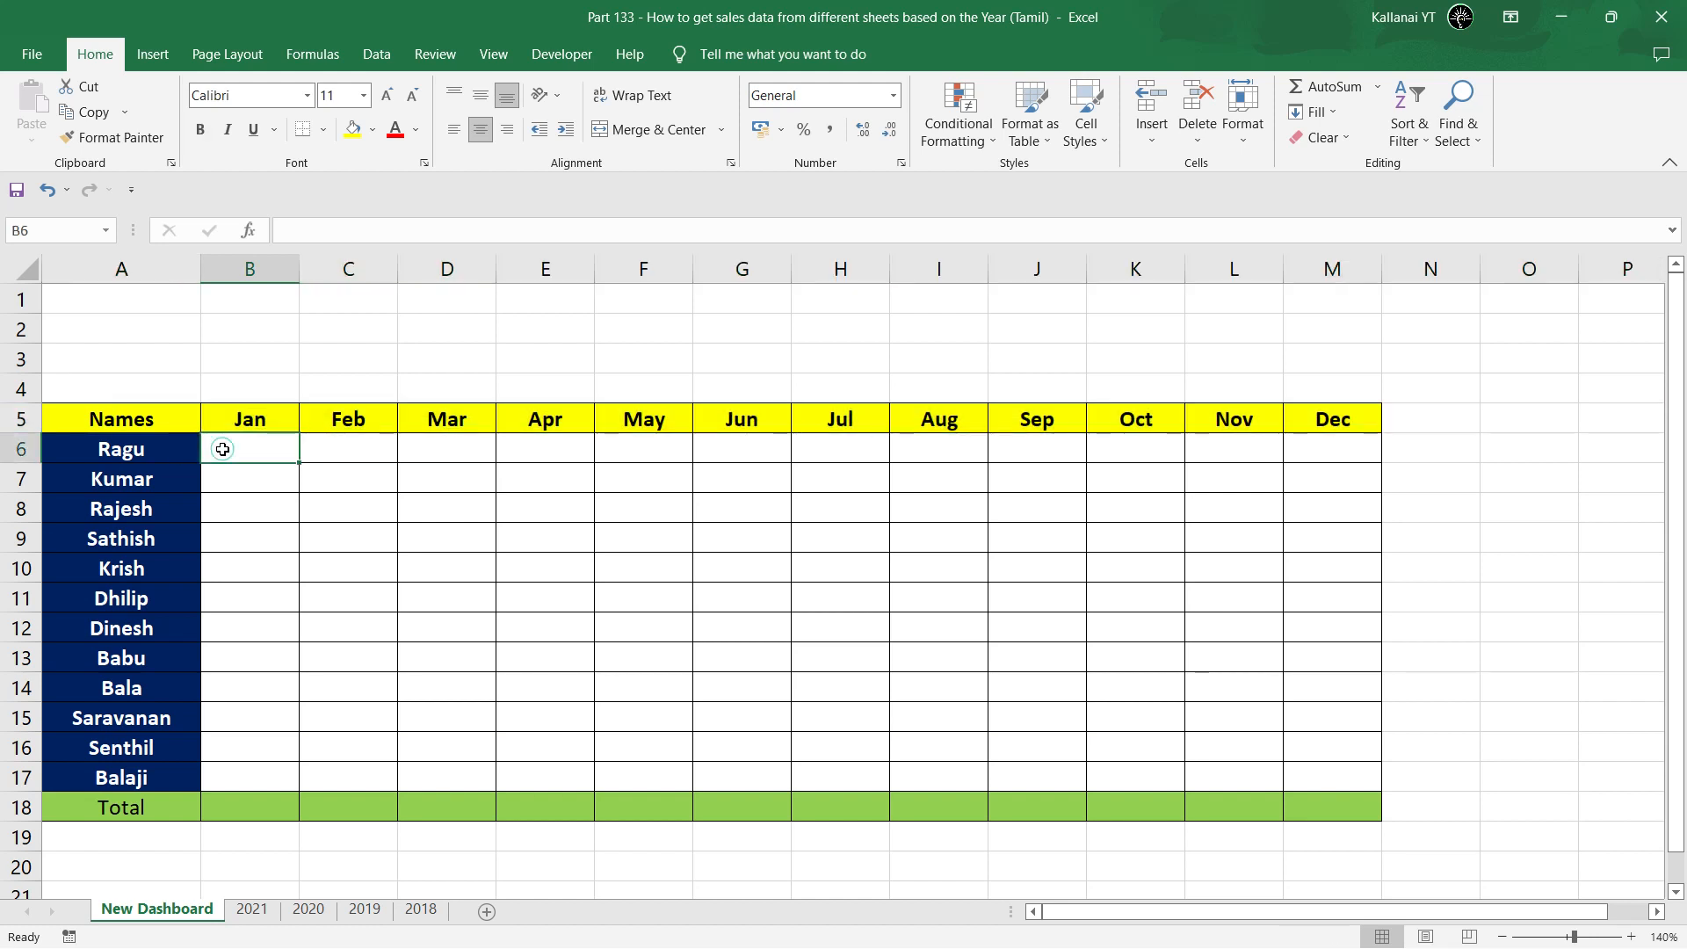
Merge and center A1:K4 above the table and fill it with the dark blue-gray theme color.
left_click(137, 294)
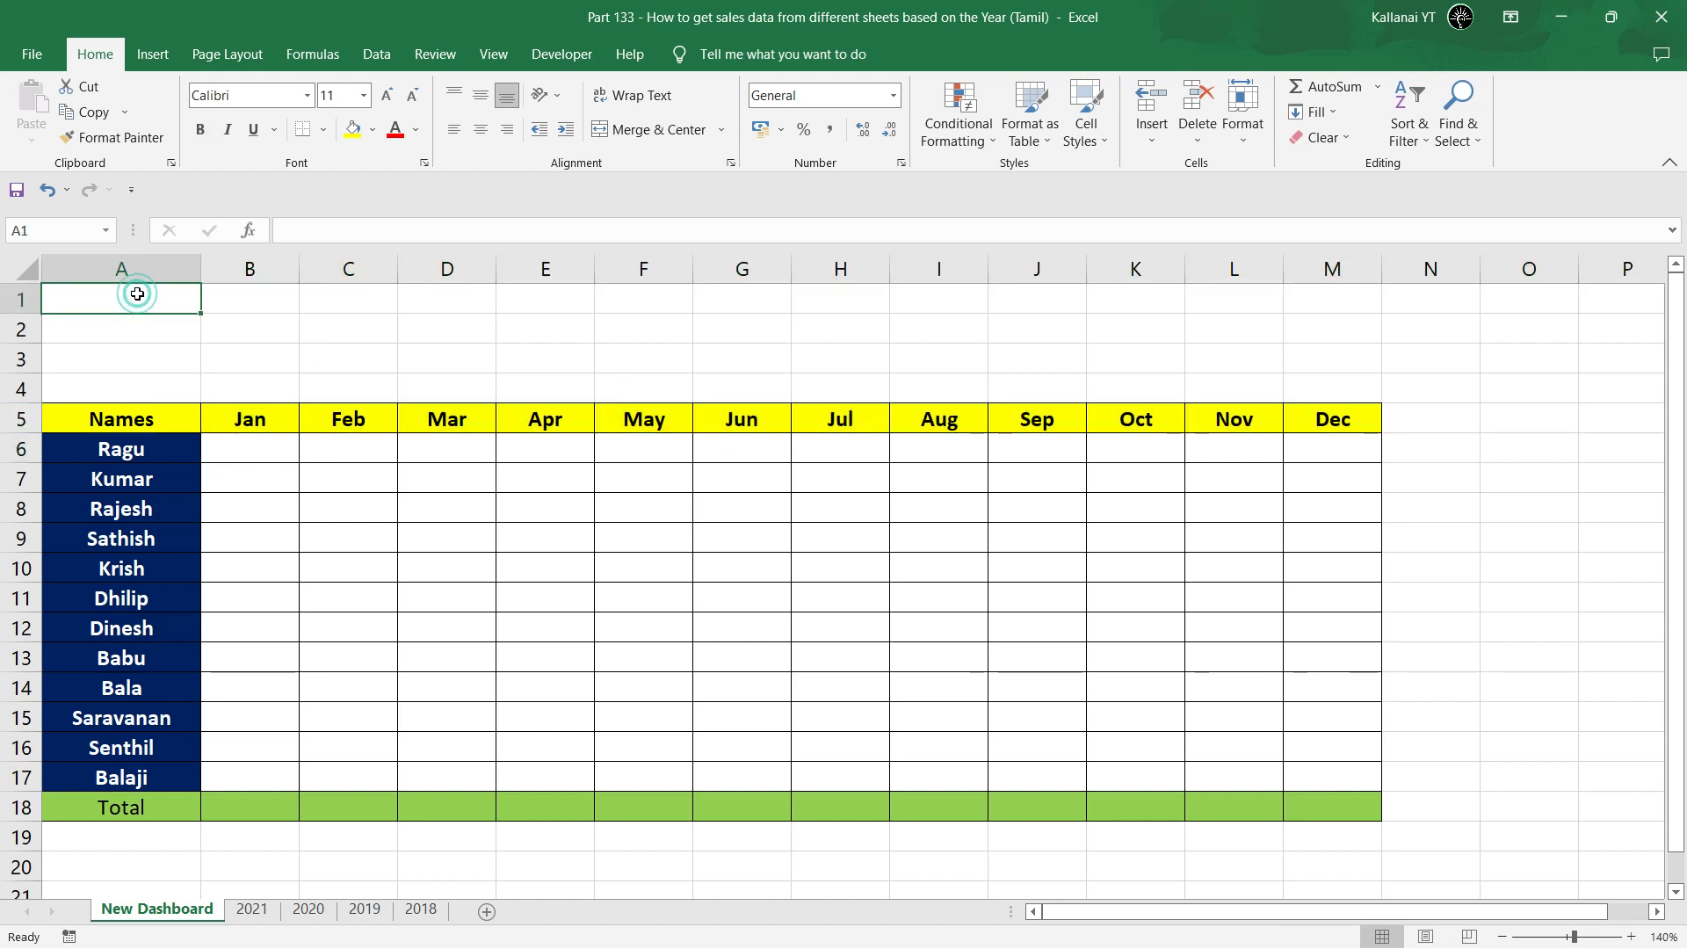
key("shift+Down")
key("shift+Down")
key("shift+Down")
key("shift+Right")
key("shift+Right")
key("shift+Right")
key("shift+Right")
key("shift+Right")
key("shift+Right")
key("shift+Right")
key("shift+Right")
key("shift+Right")
key("shift+Right")
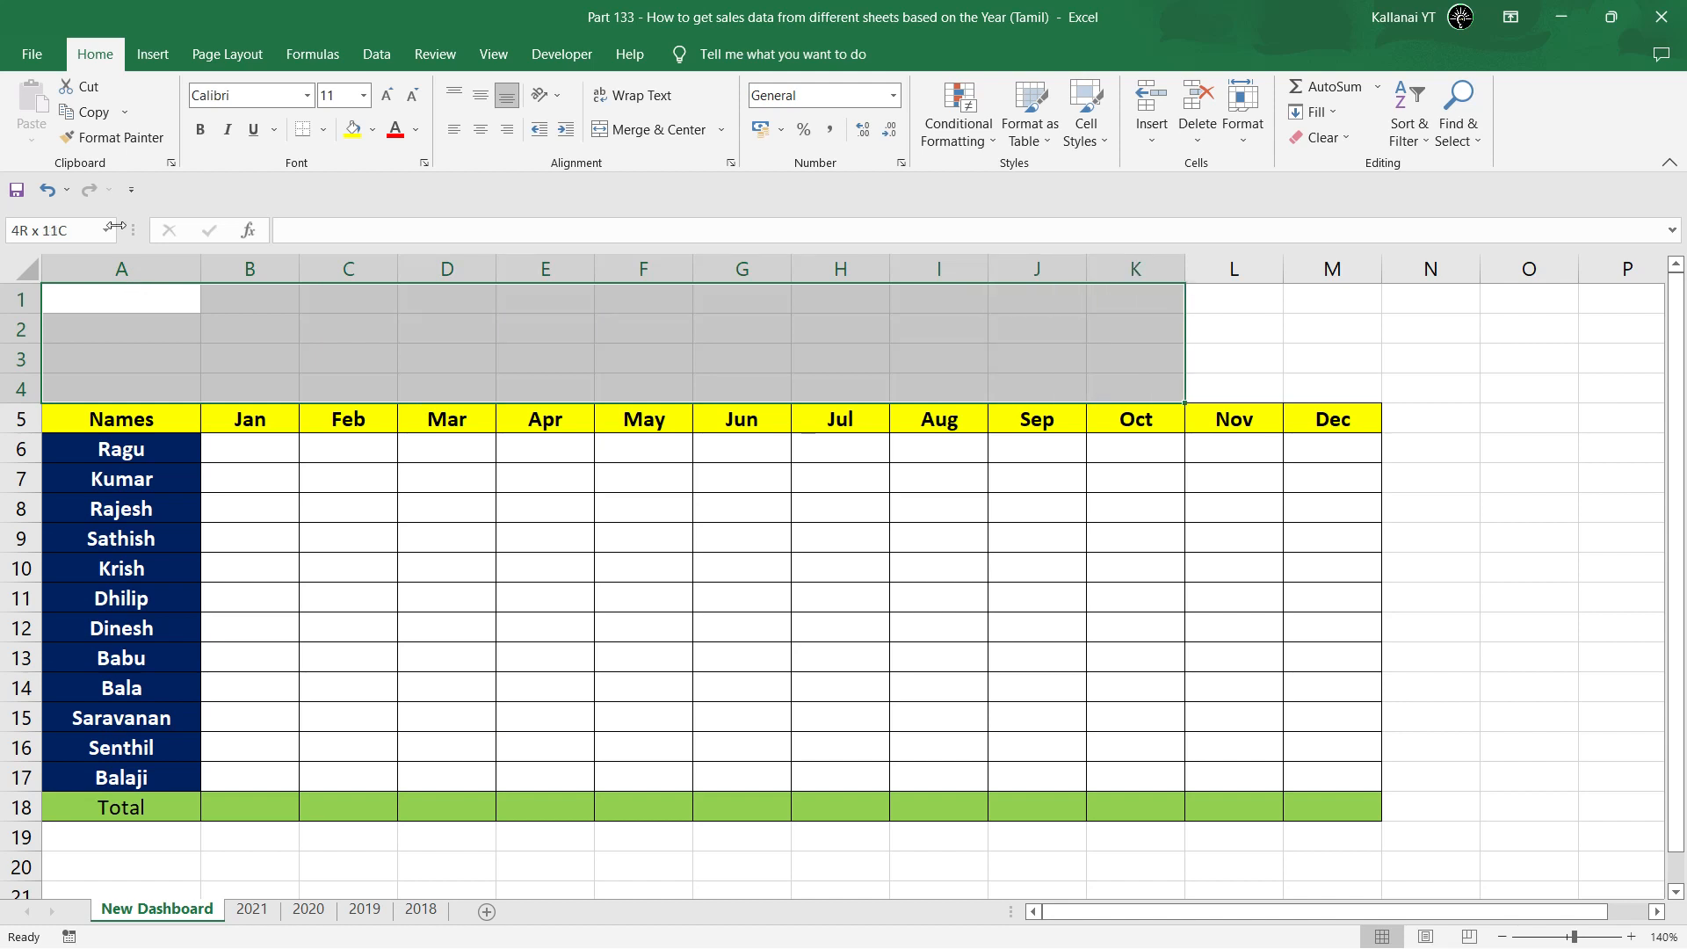
left_click(648, 129)
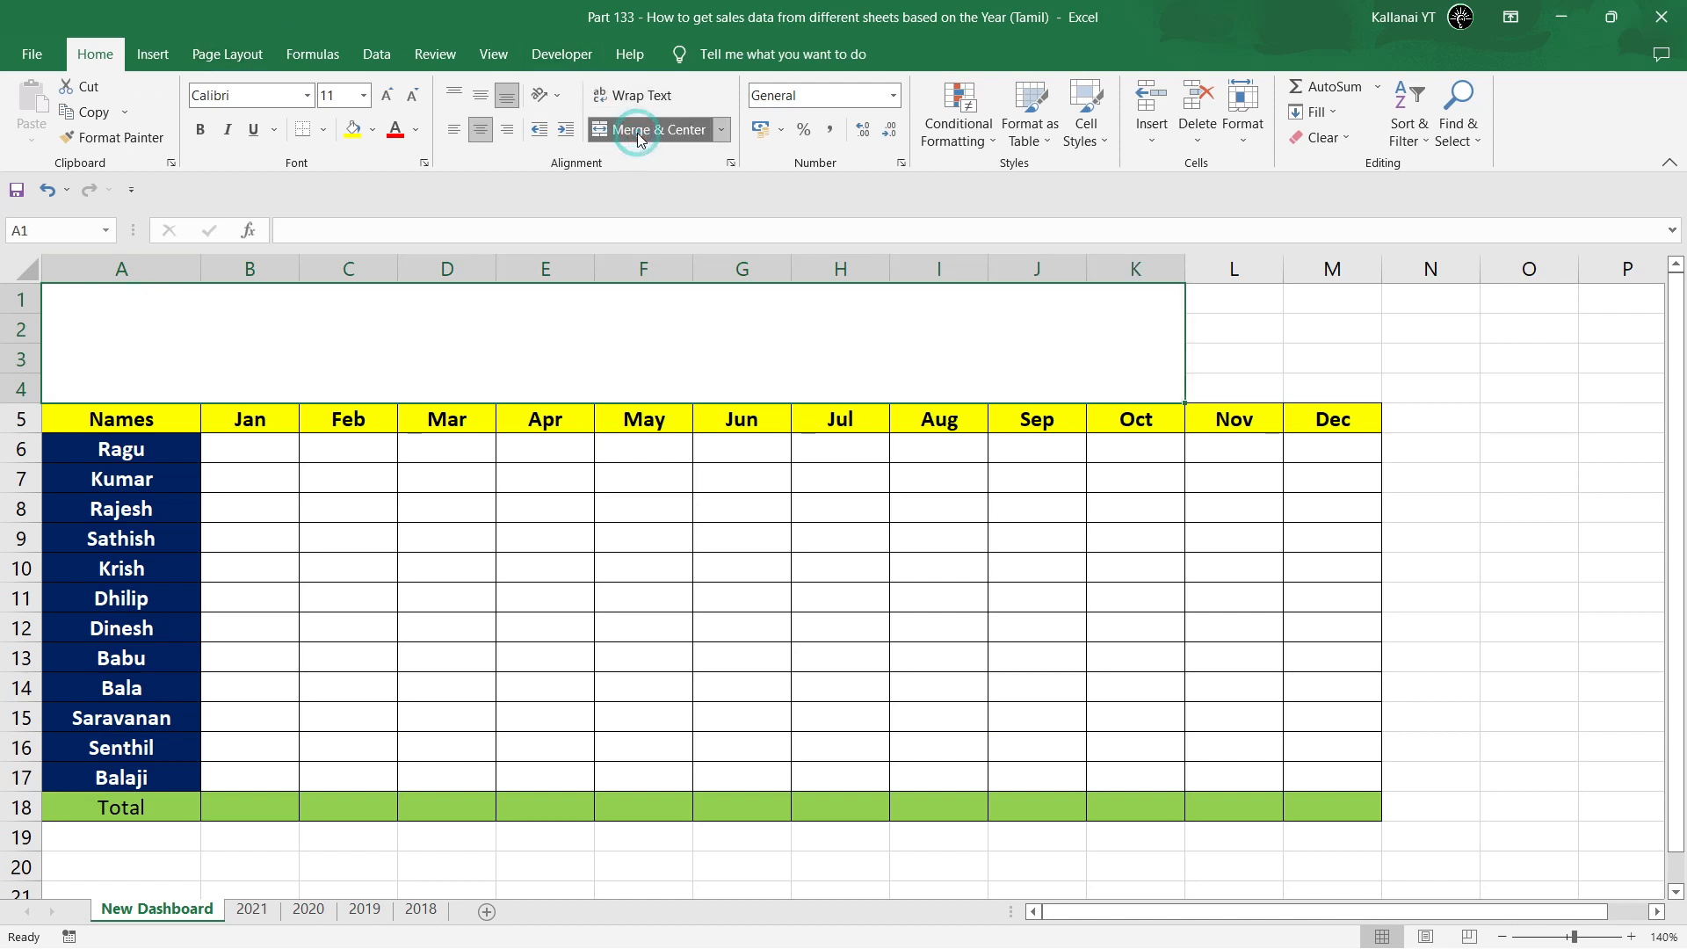
left_click(373, 130)
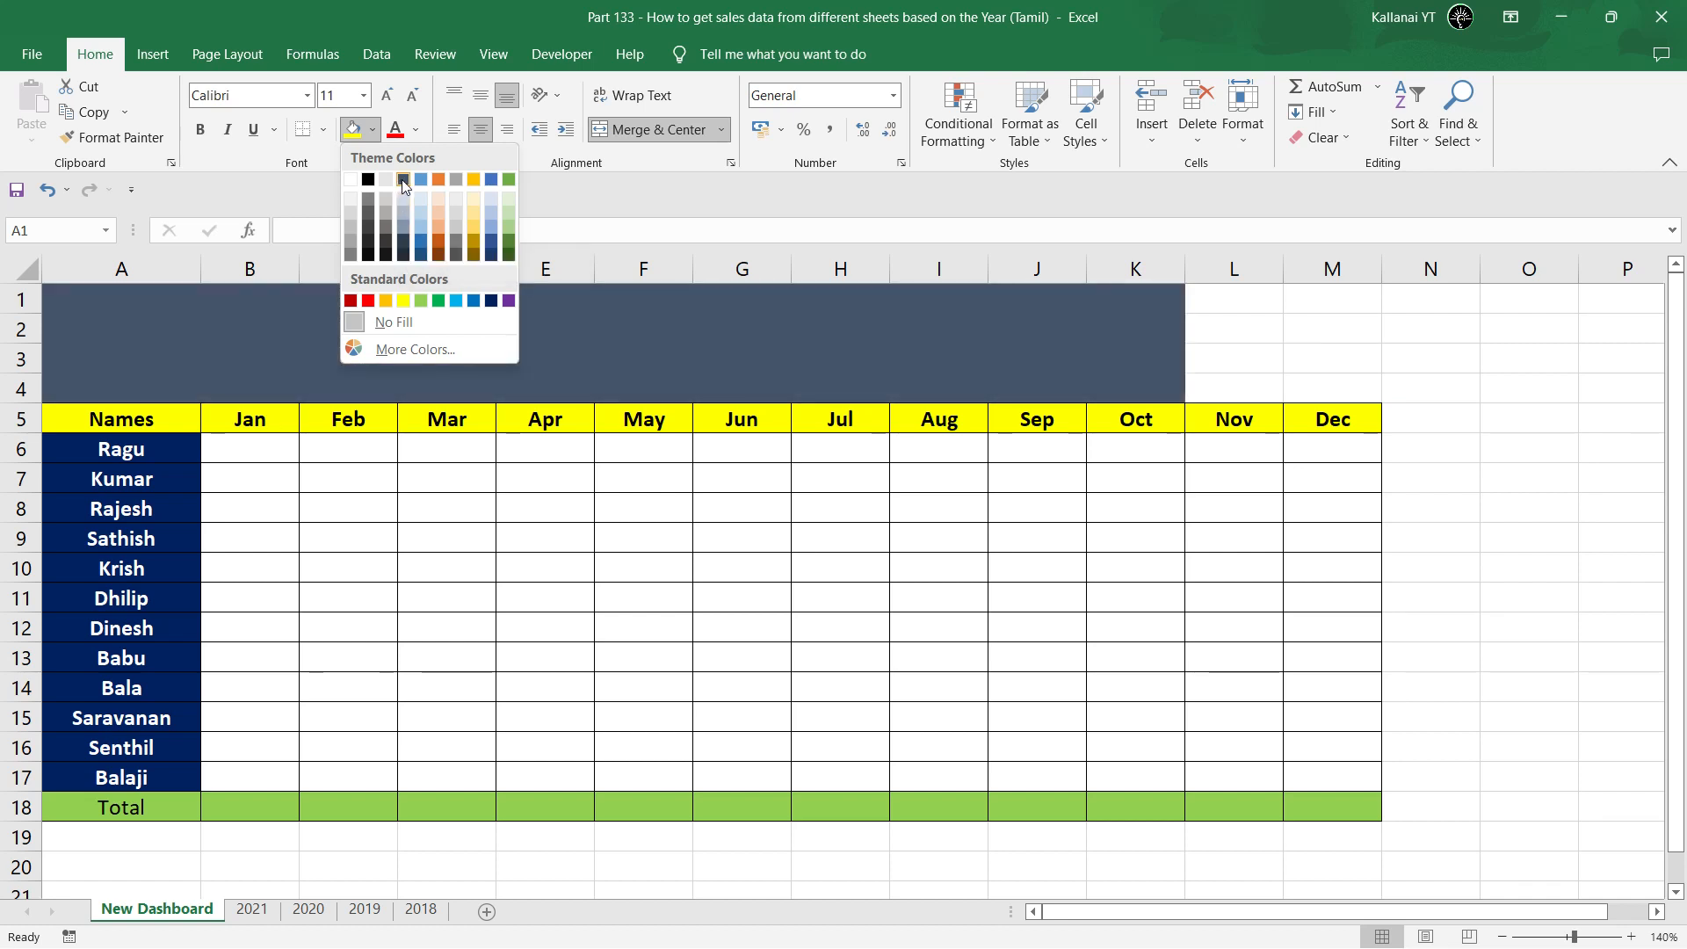
left_click(403, 182)
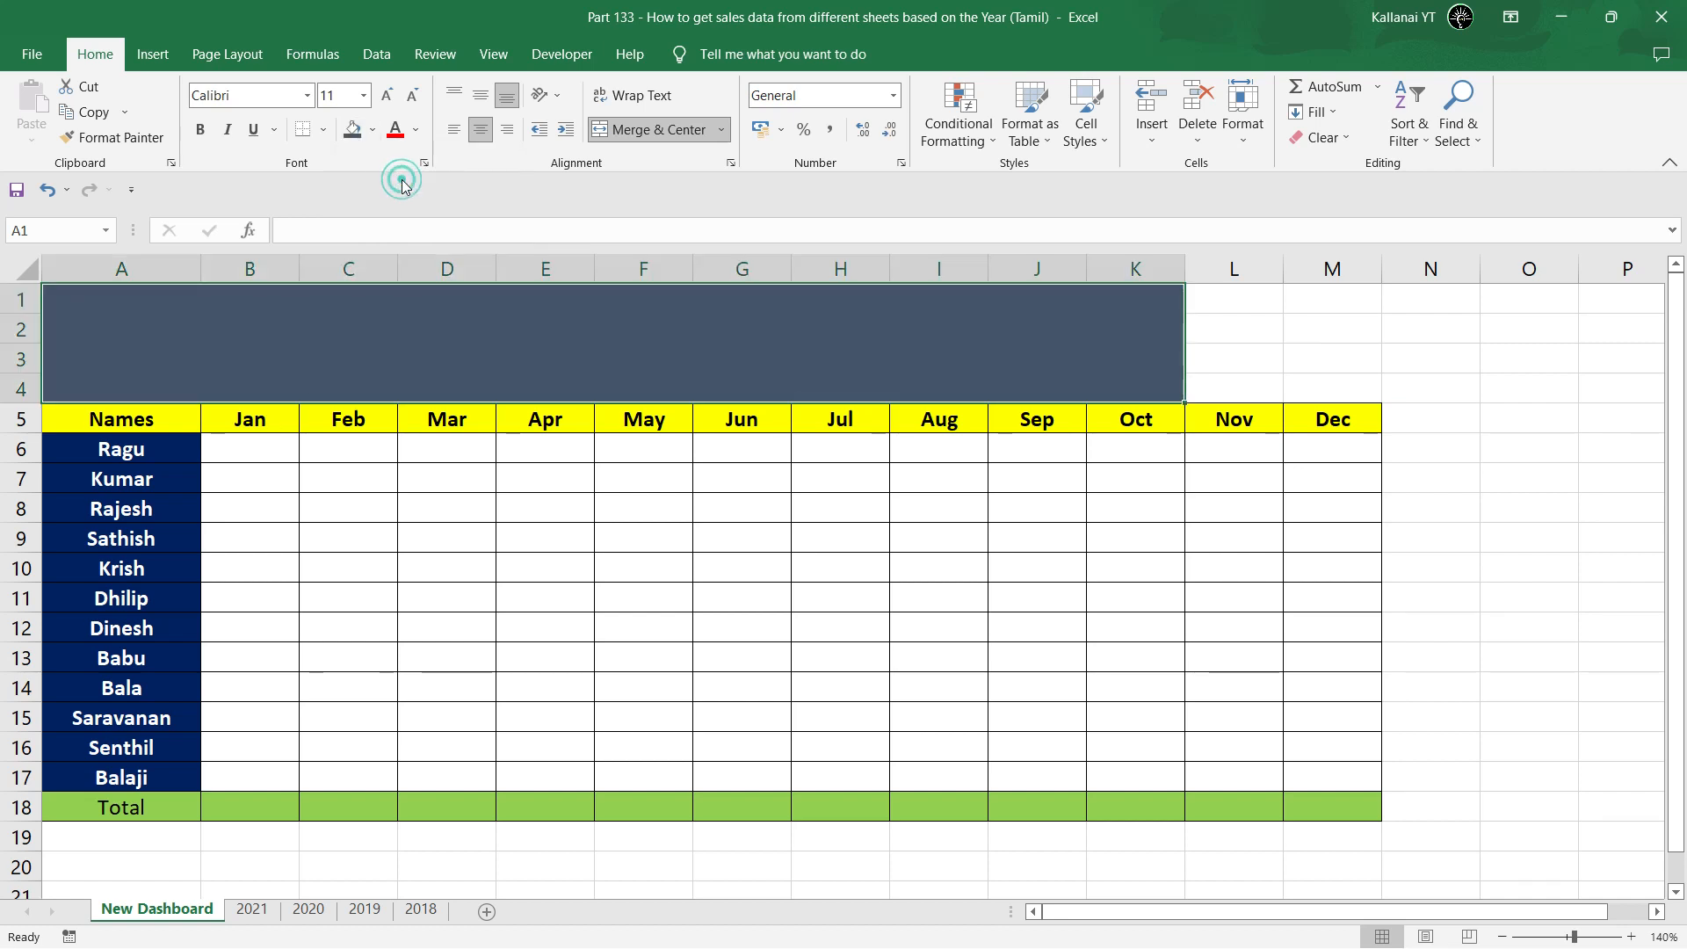
Merge and center L1:M4 beside the title block and fill it with standard red.
left_click(1228, 299)
key("shift+Down")
key("shift+Down")
key("shift+Down")
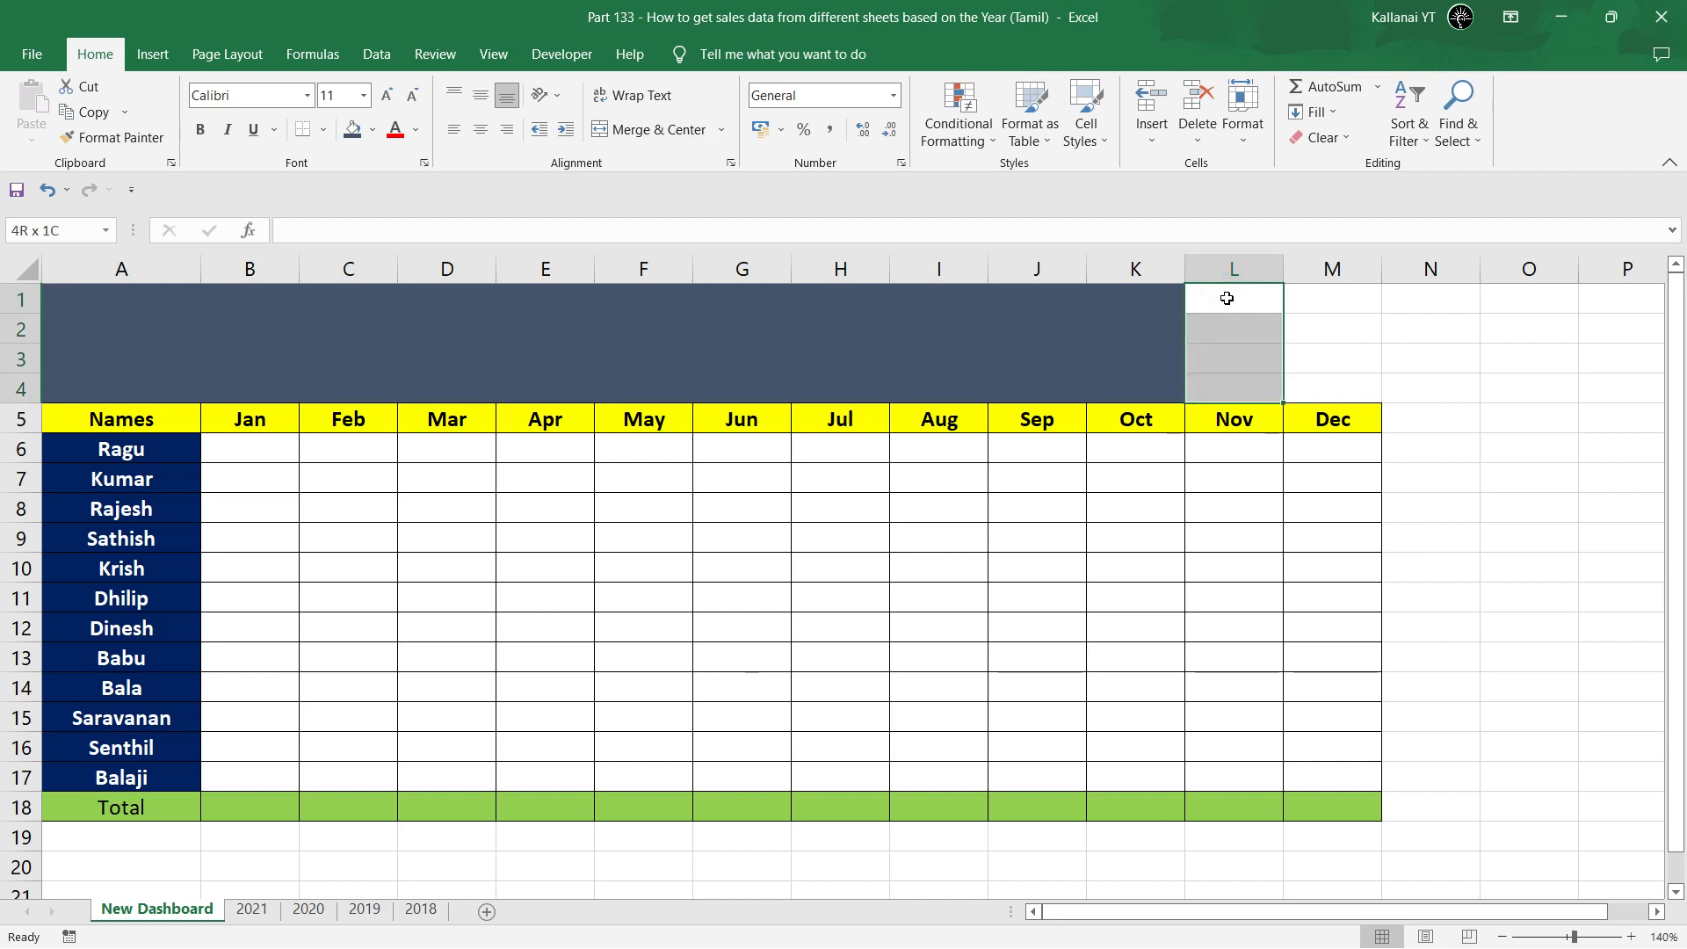
key("shift+Right")
left_click(659, 130)
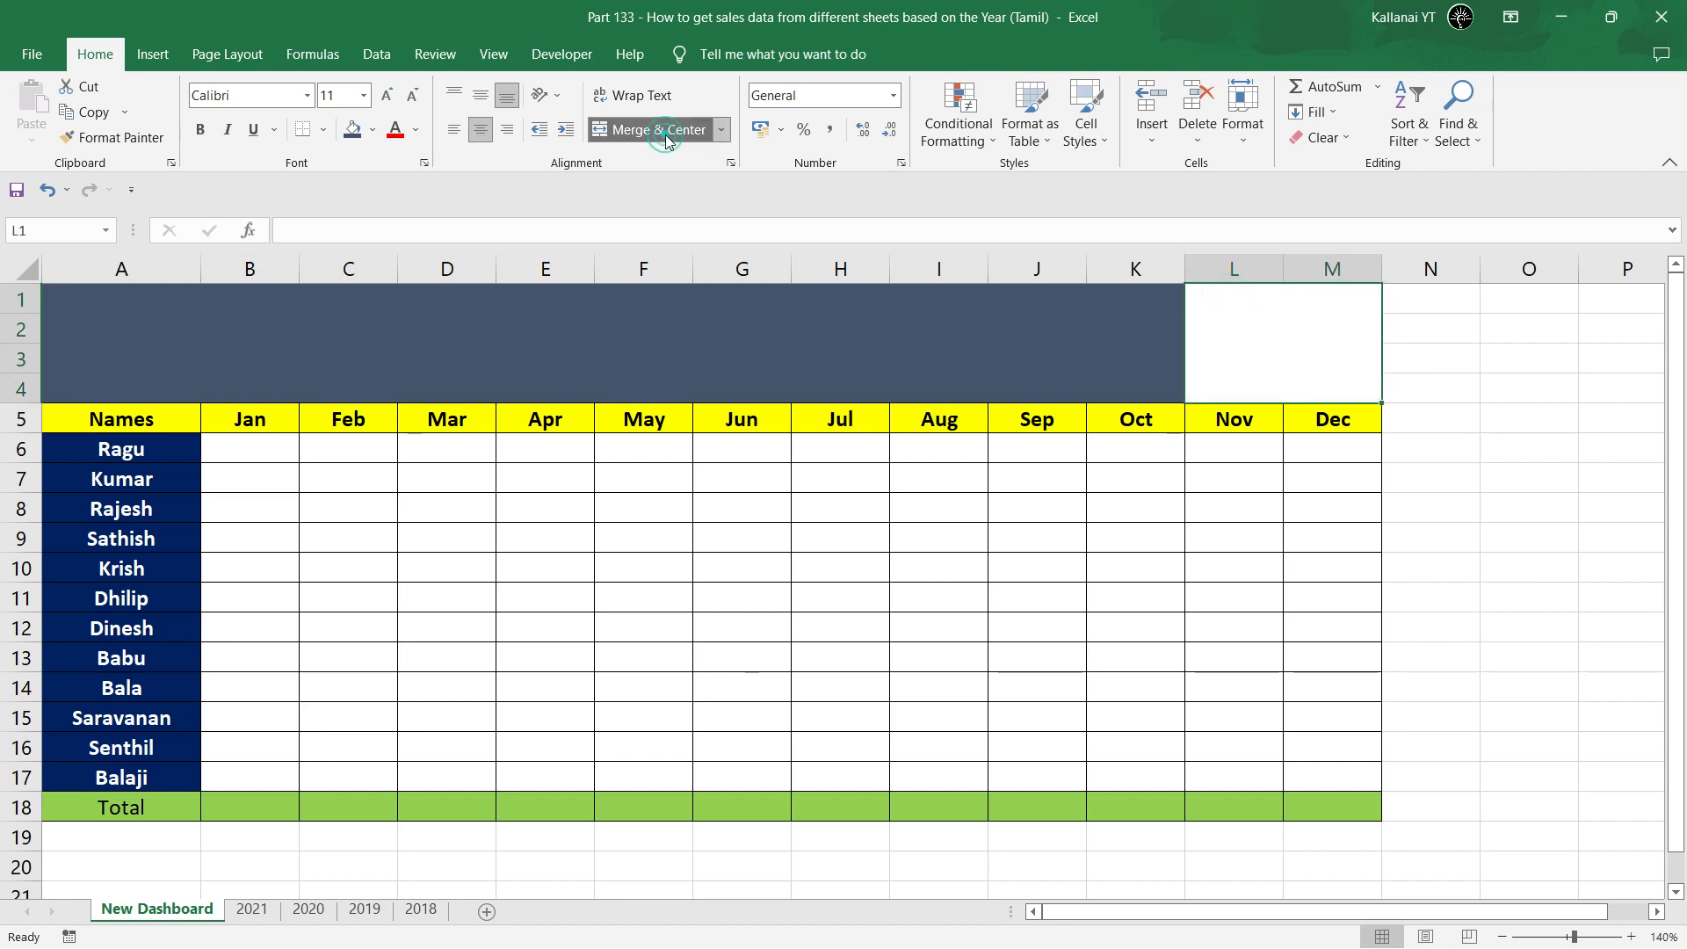
left_click(372, 131)
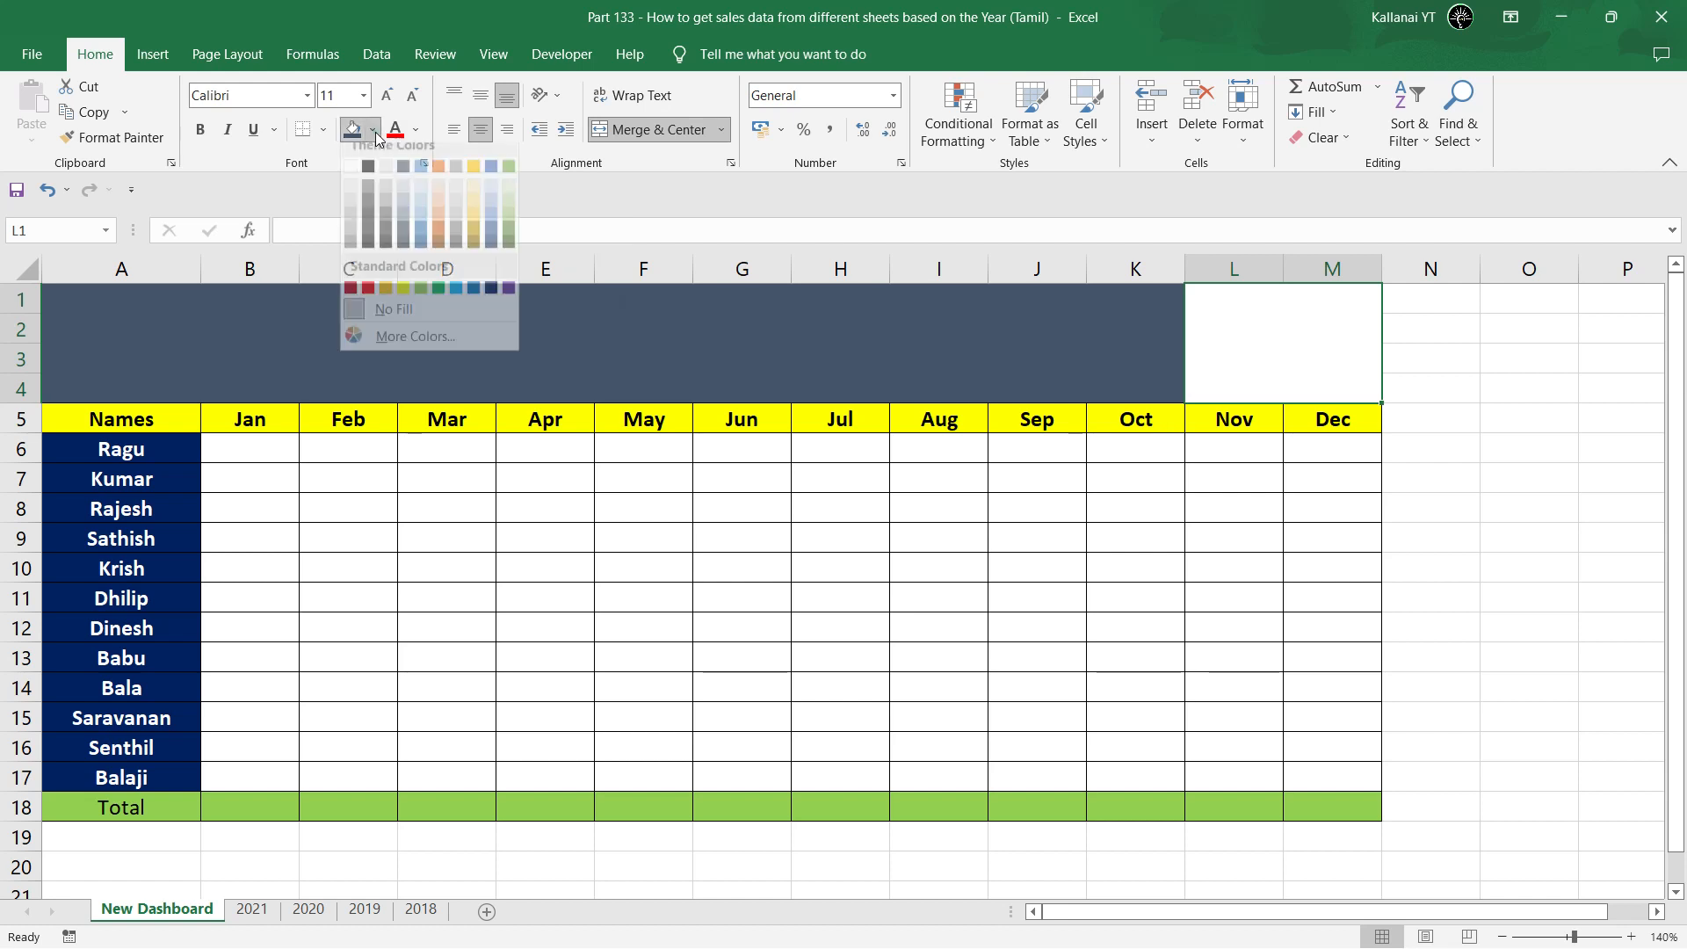
left_click(368, 302)
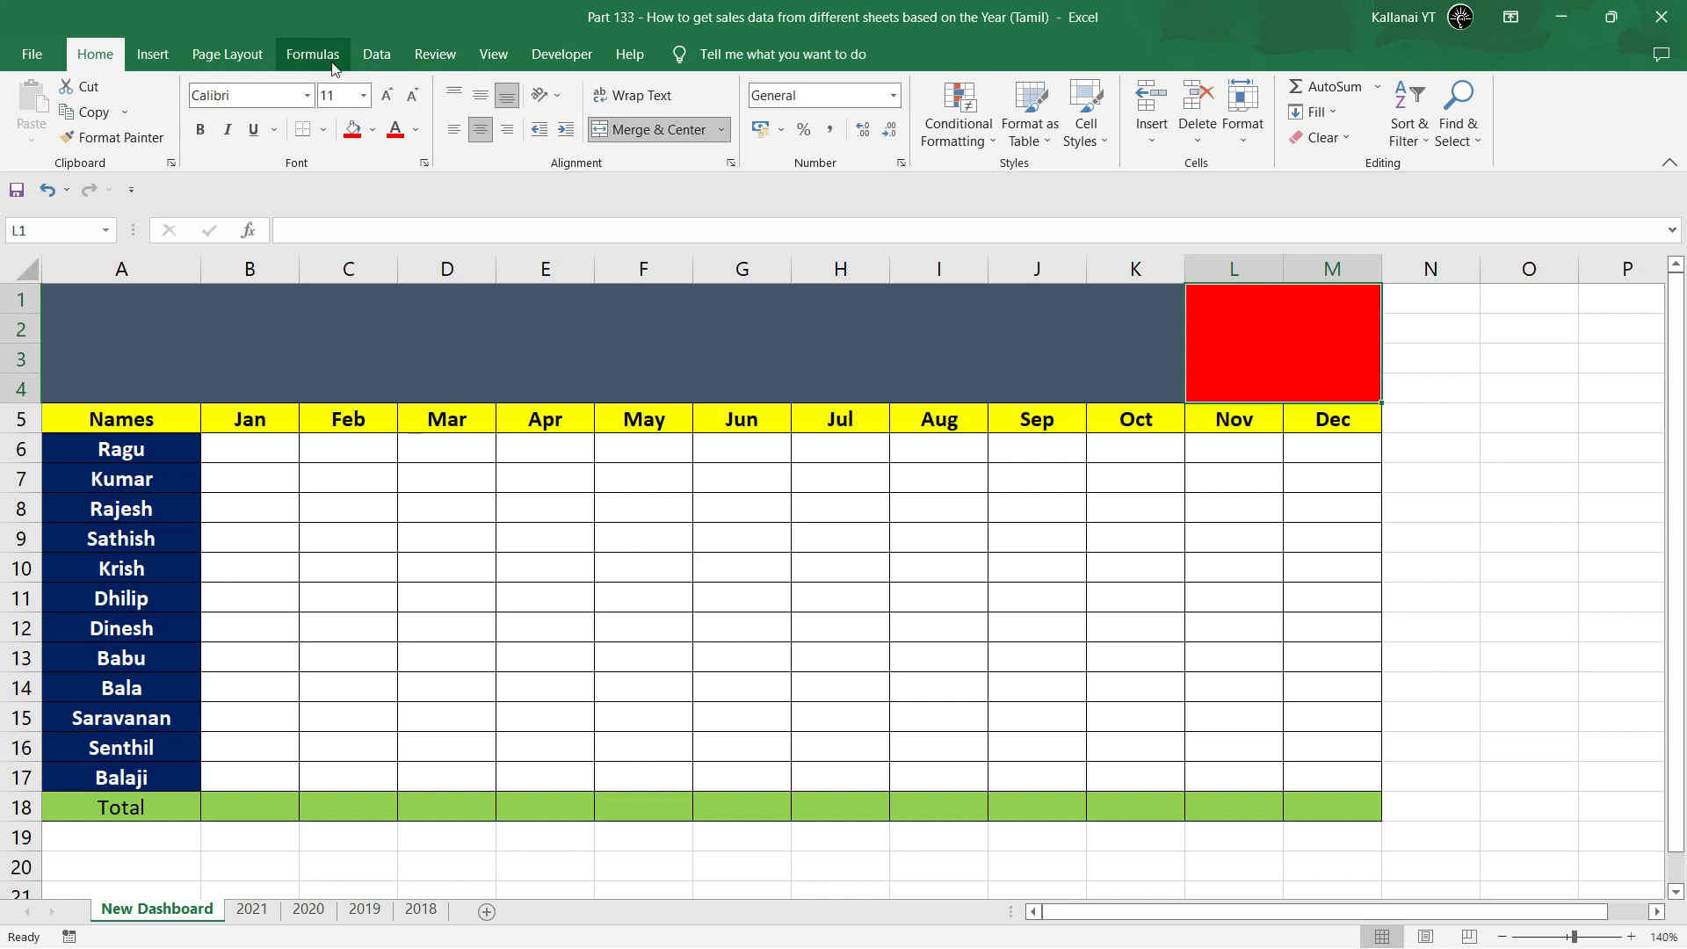
Add list data validation to the red merged cell L1 with the source 2018,2019,2020,2021.
left_click(377, 55)
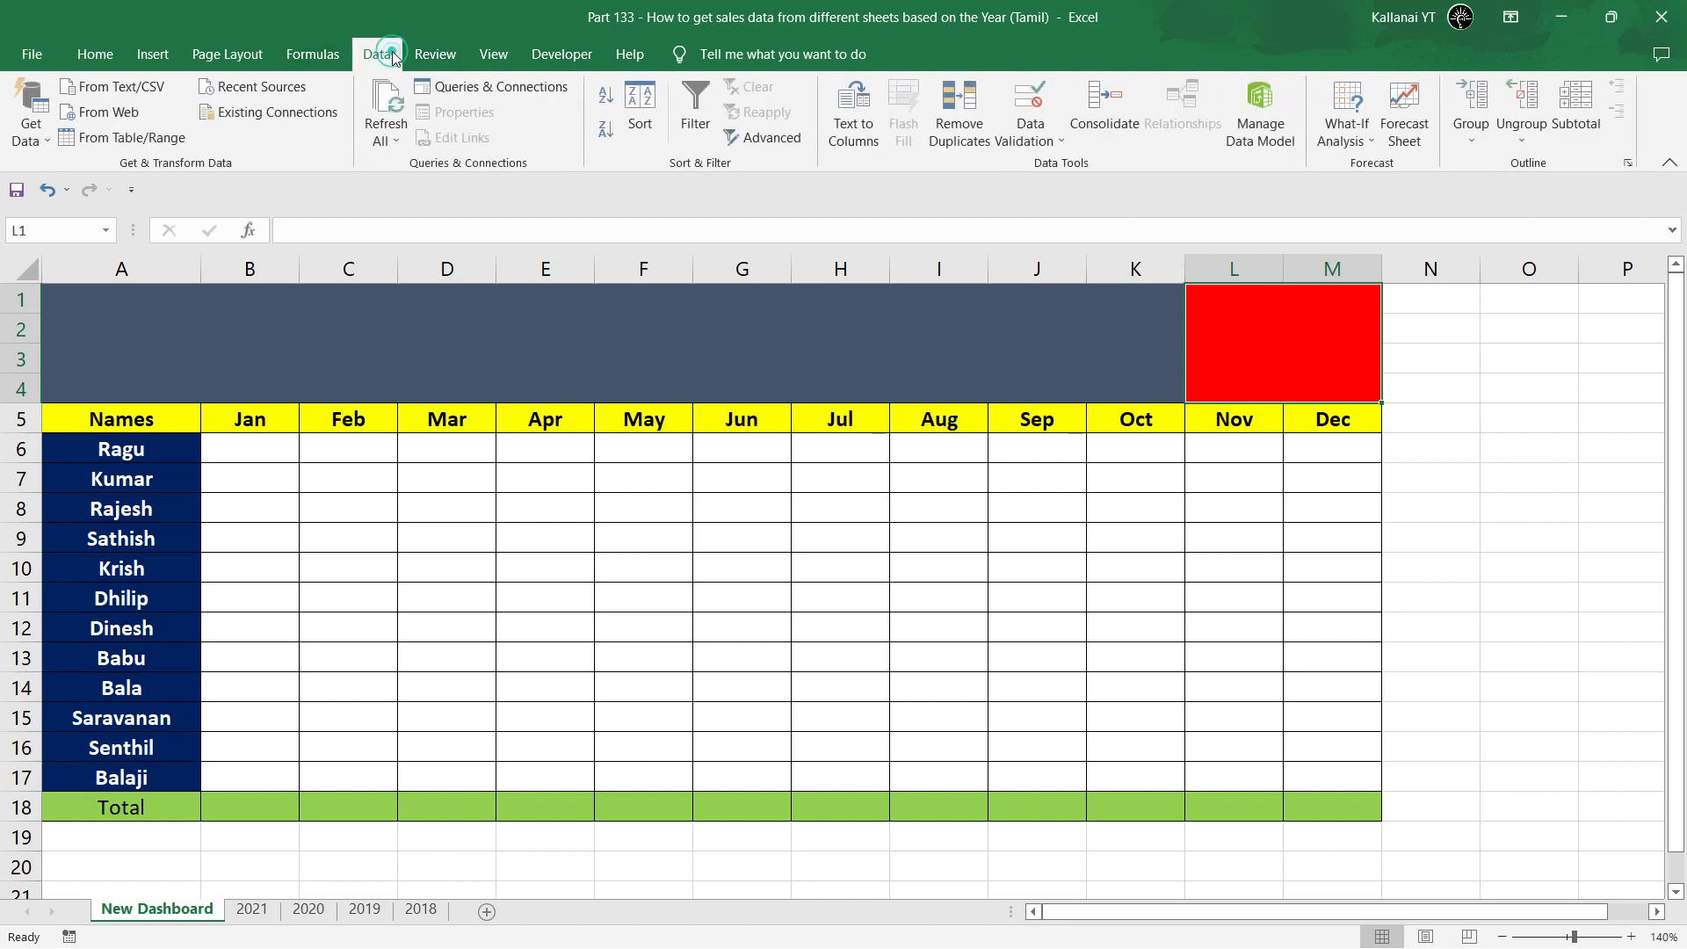
left_click(1045, 145)
left_click(1056, 164)
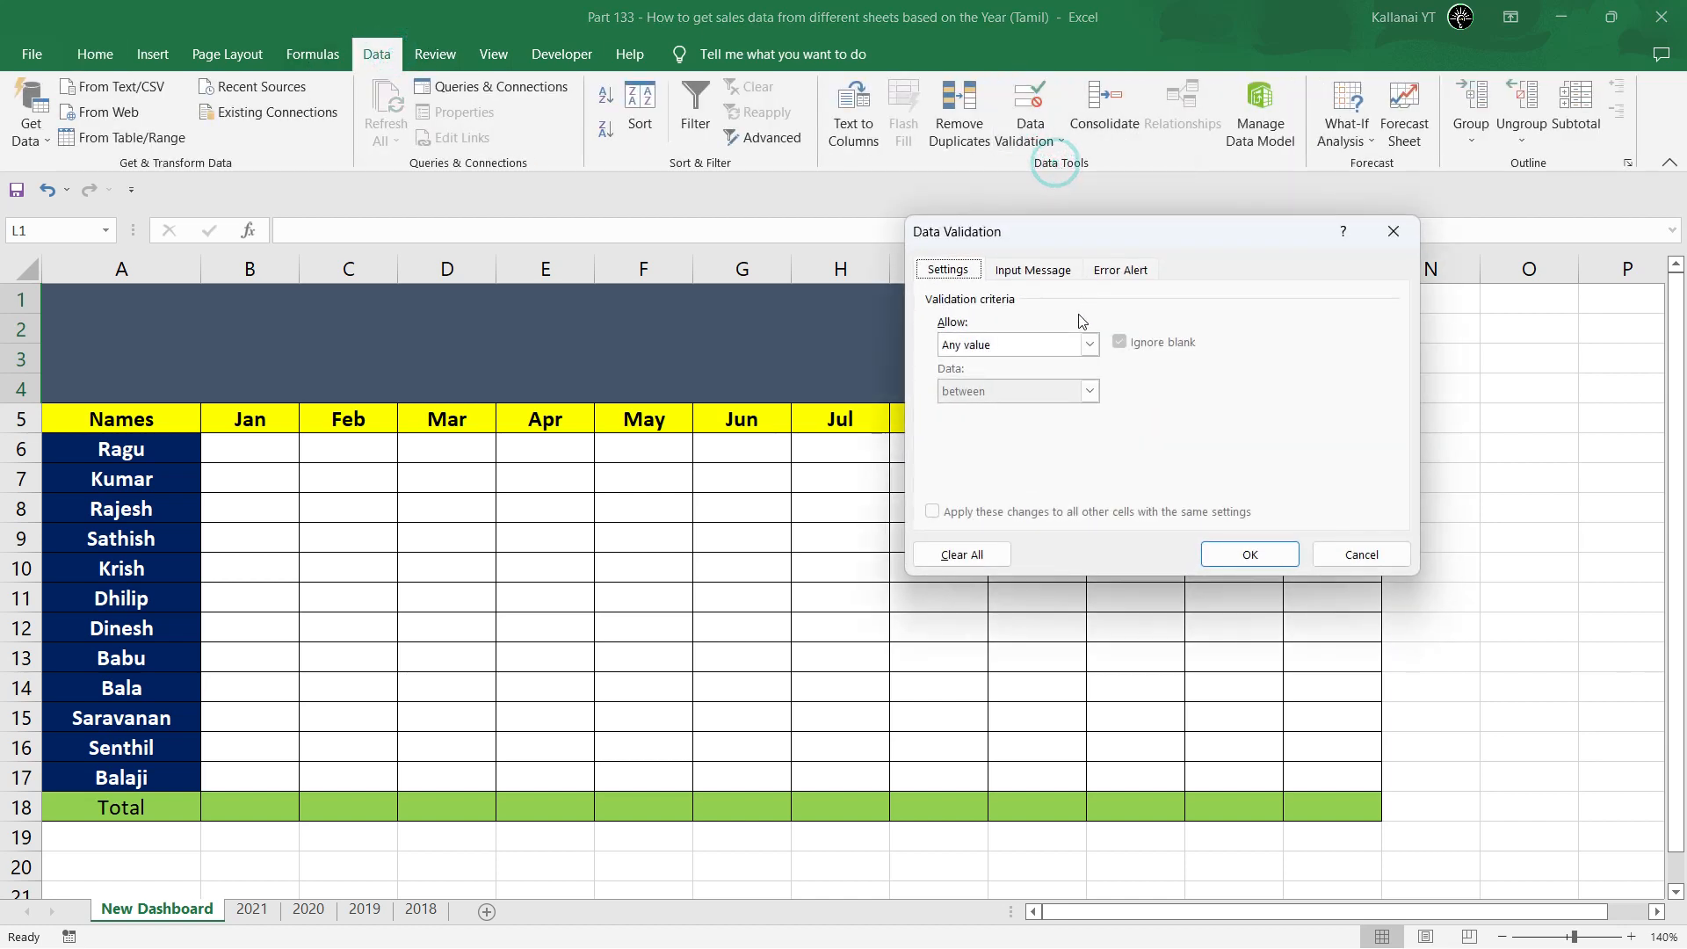
left_click(1090, 343)
left_click(968, 418)
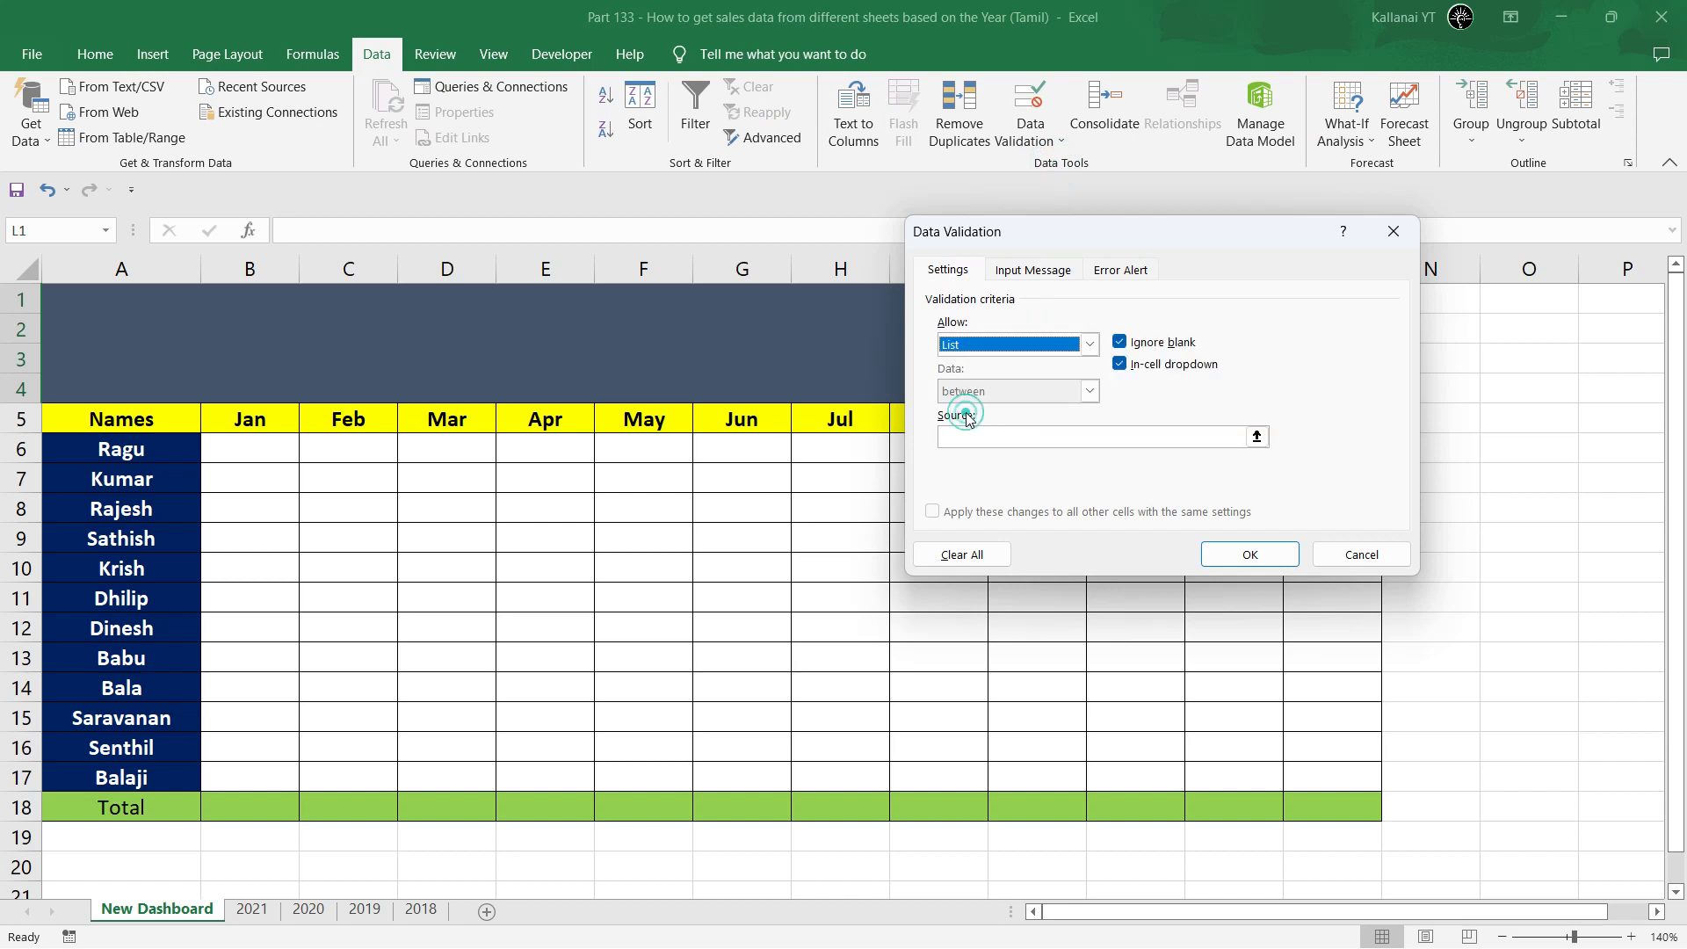
left_click(981, 440)
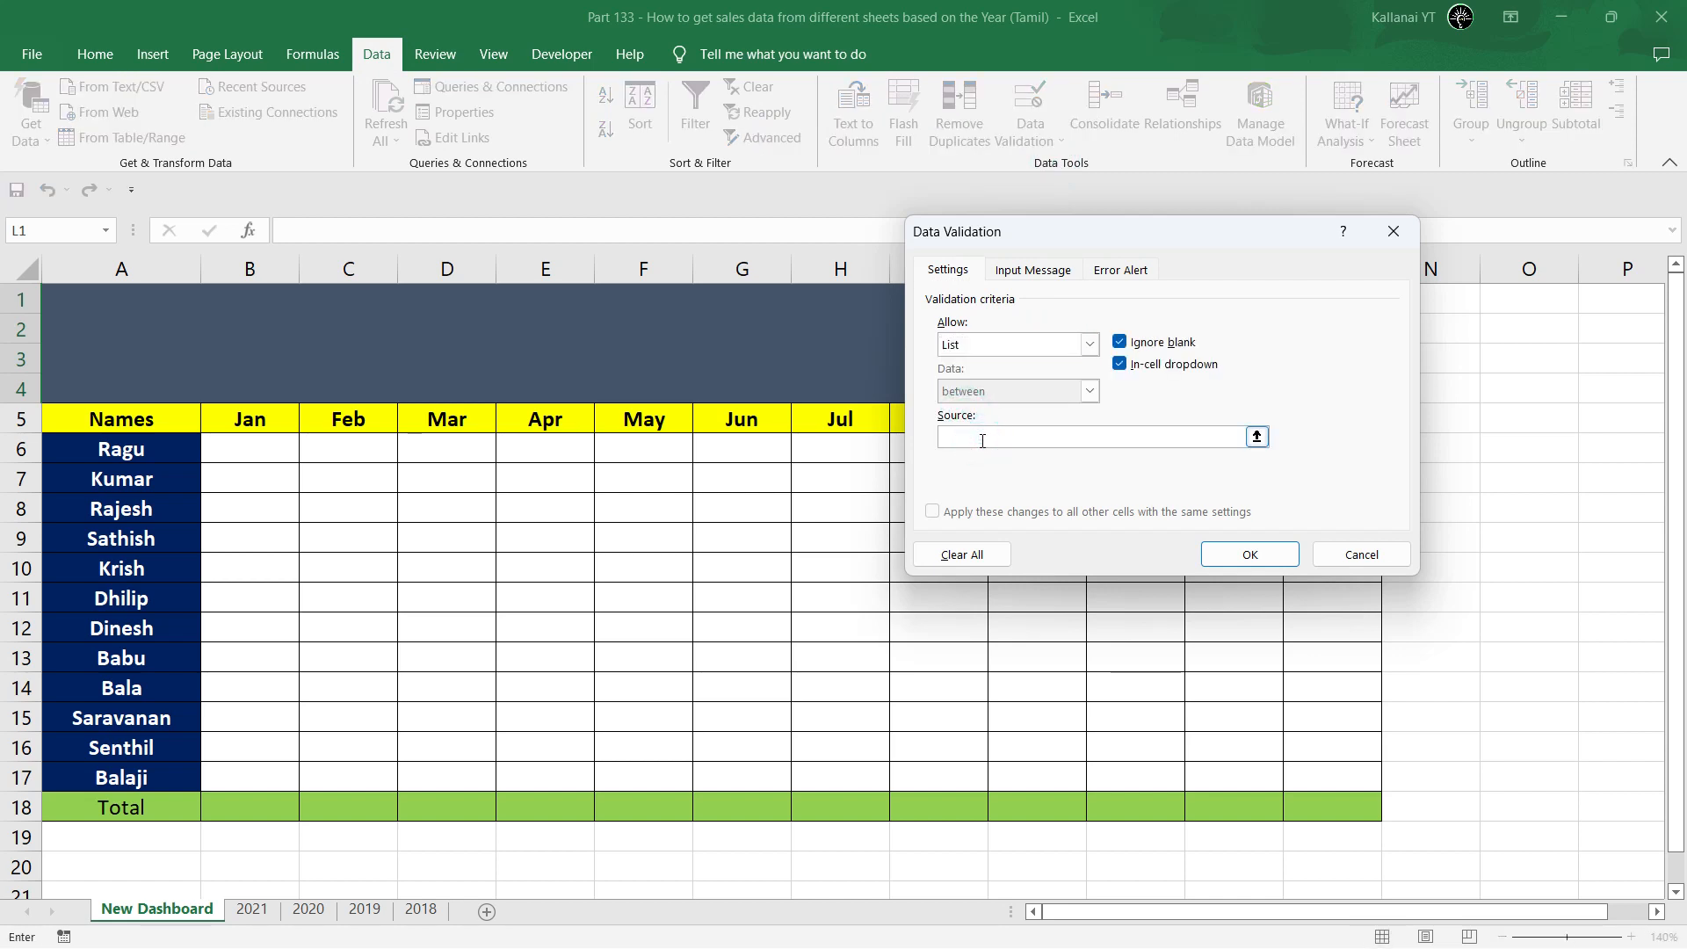
left_click(982, 441)
type("2018,2019,2020,2021")
left_click(1263, 557)
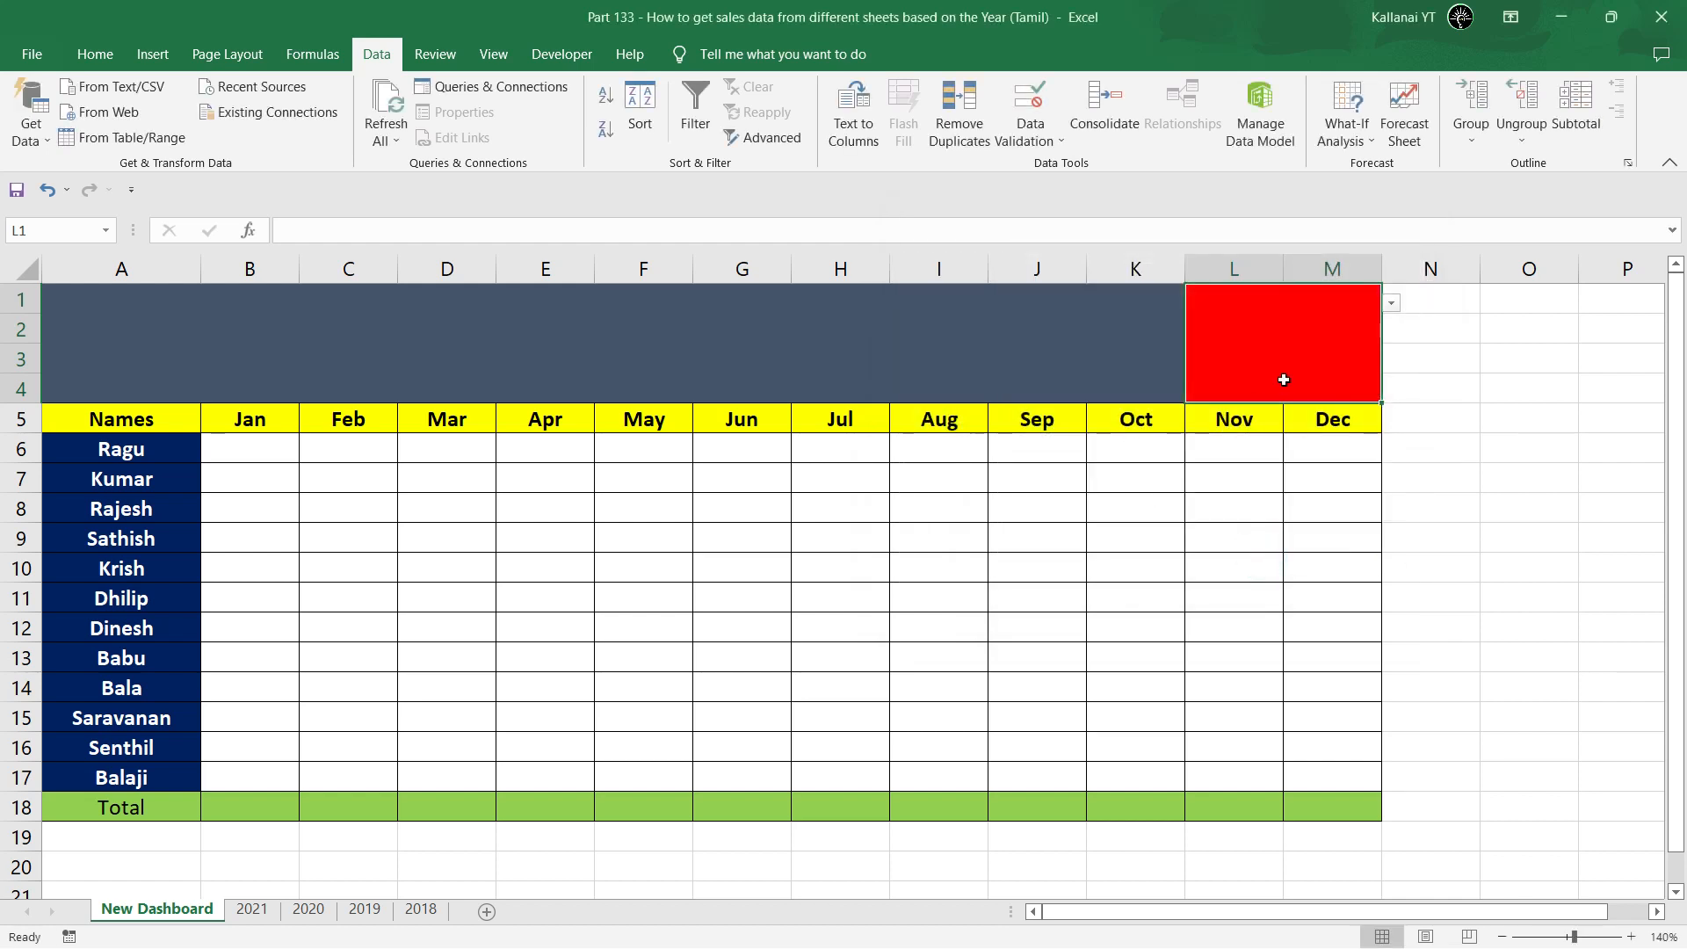
Choose 2019 from the year list in L1 and align it vertically to the middle.
left_click(1391, 303)
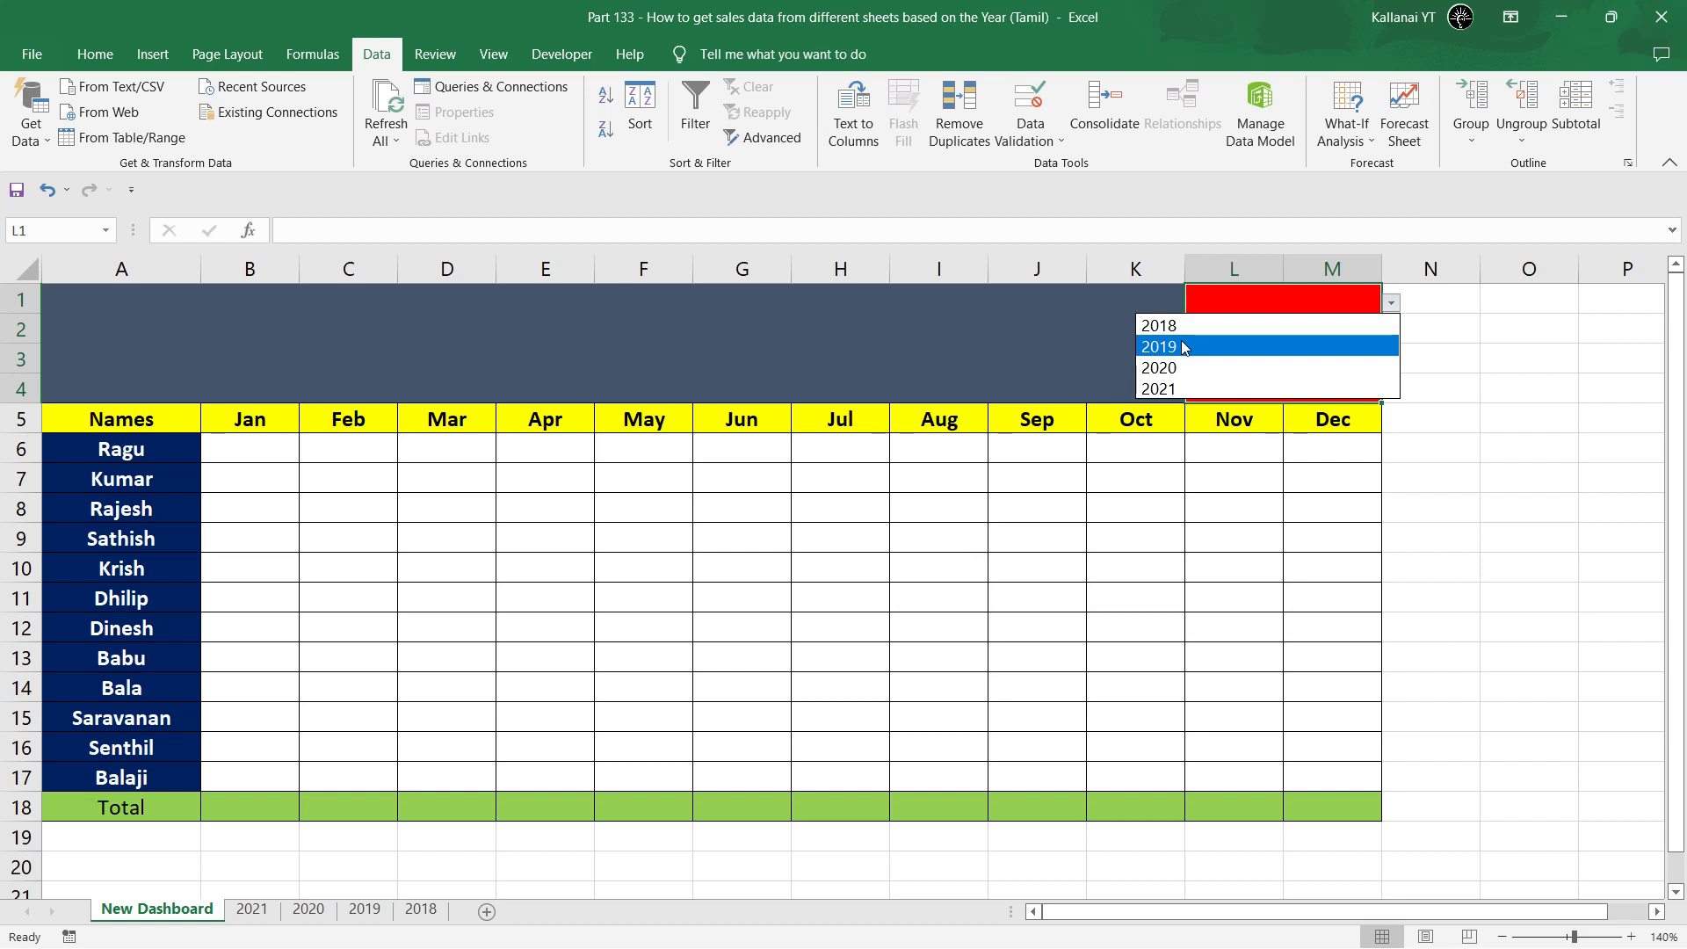
left_click(1174, 349)
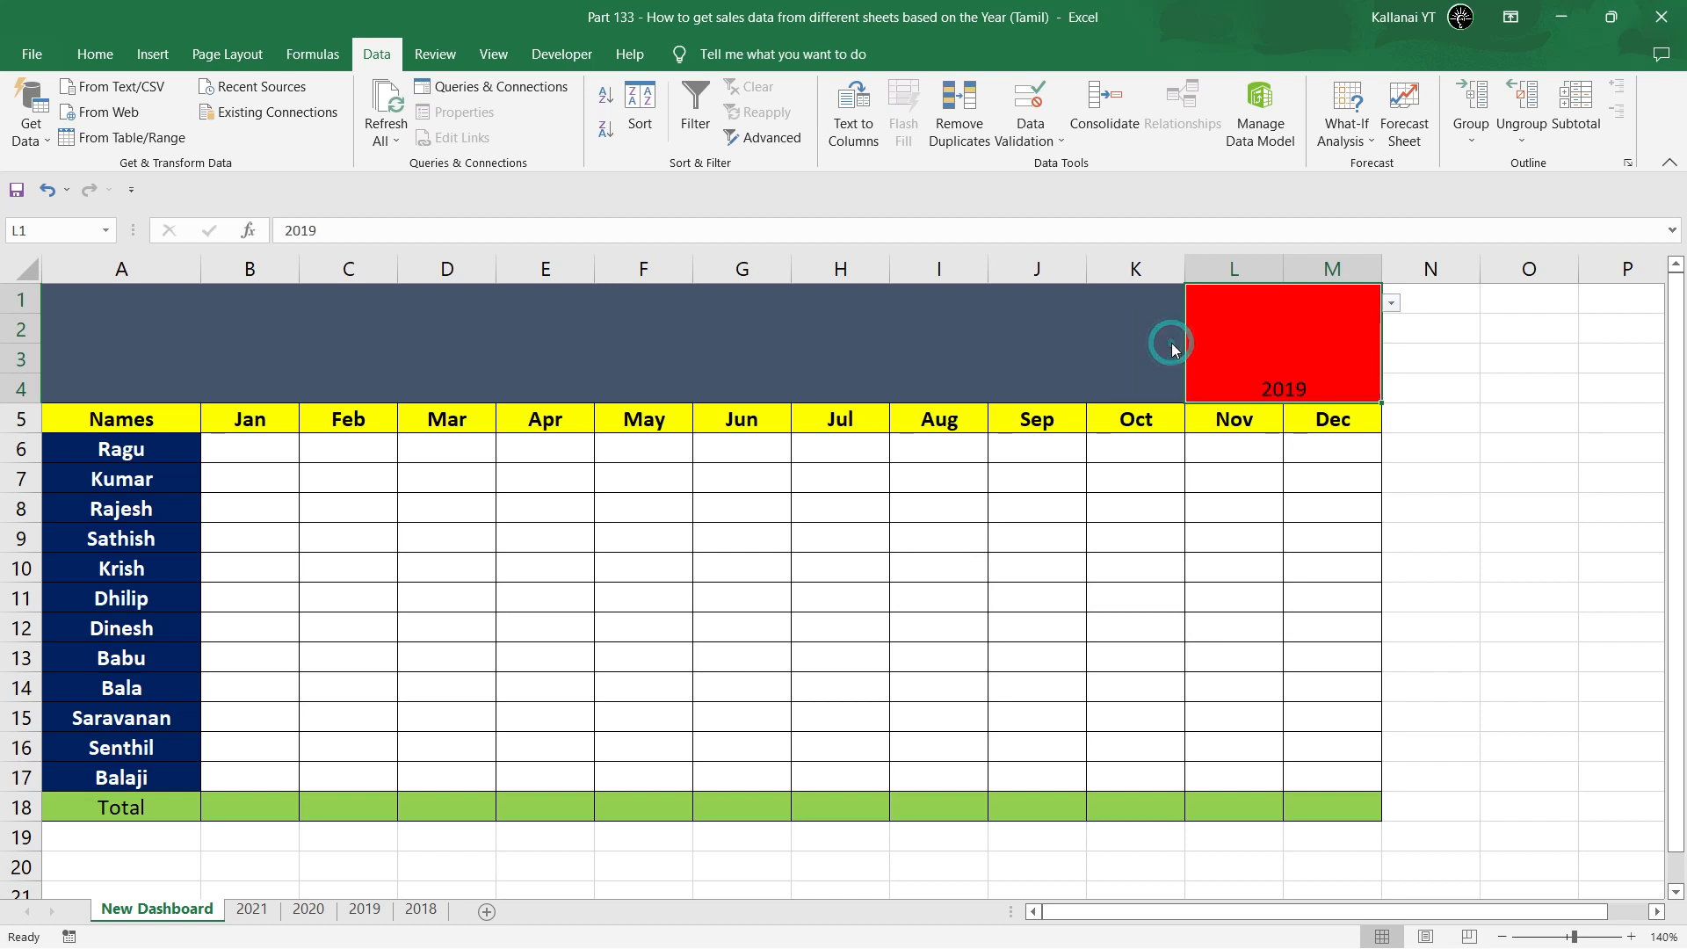
left_click(95, 53)
left_click(480, 99)
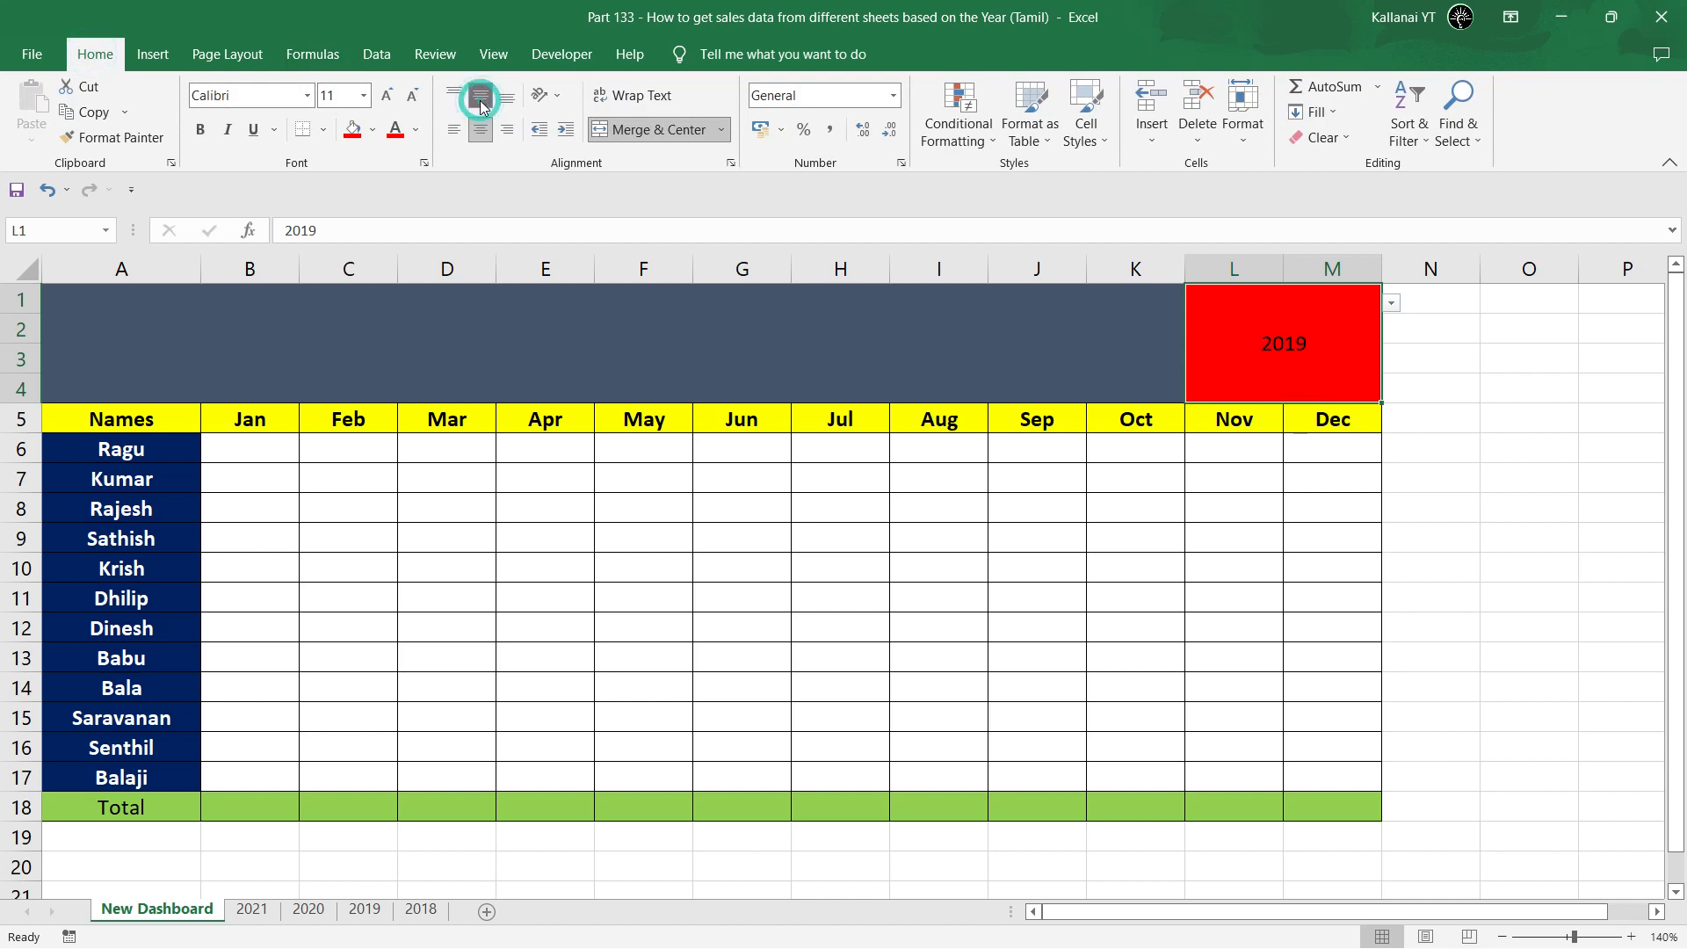
Enter the title MONTH WISE SALE REPORT in the merged blue-gray cell A1.
left_click(583, 323)
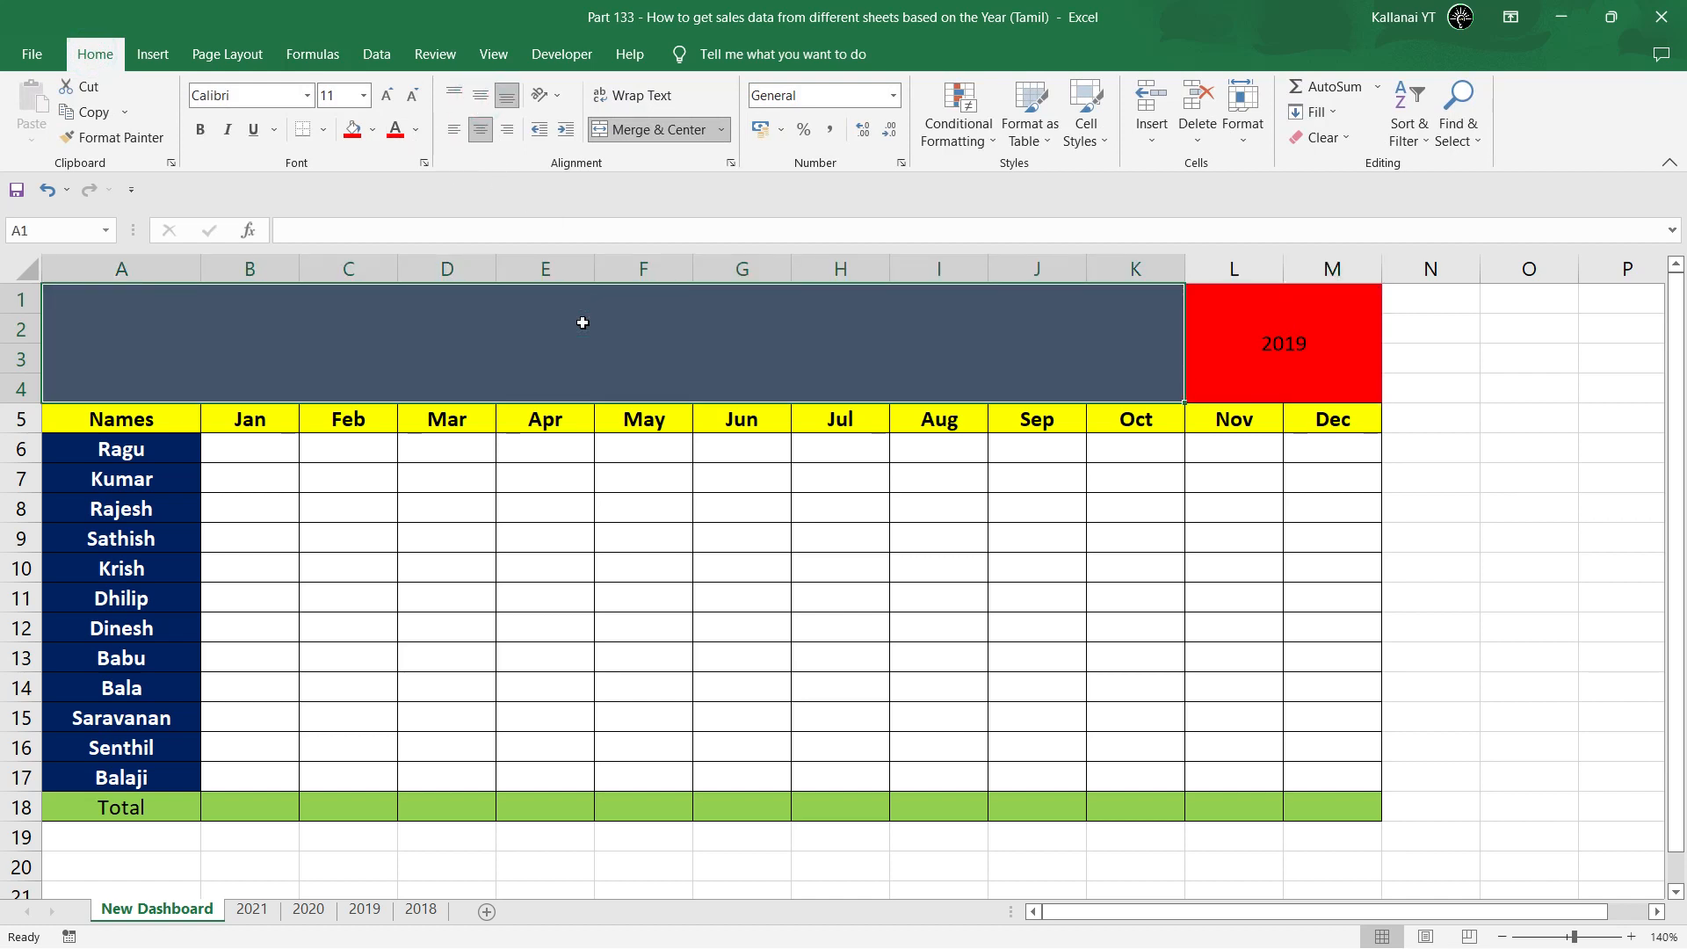
type("S")
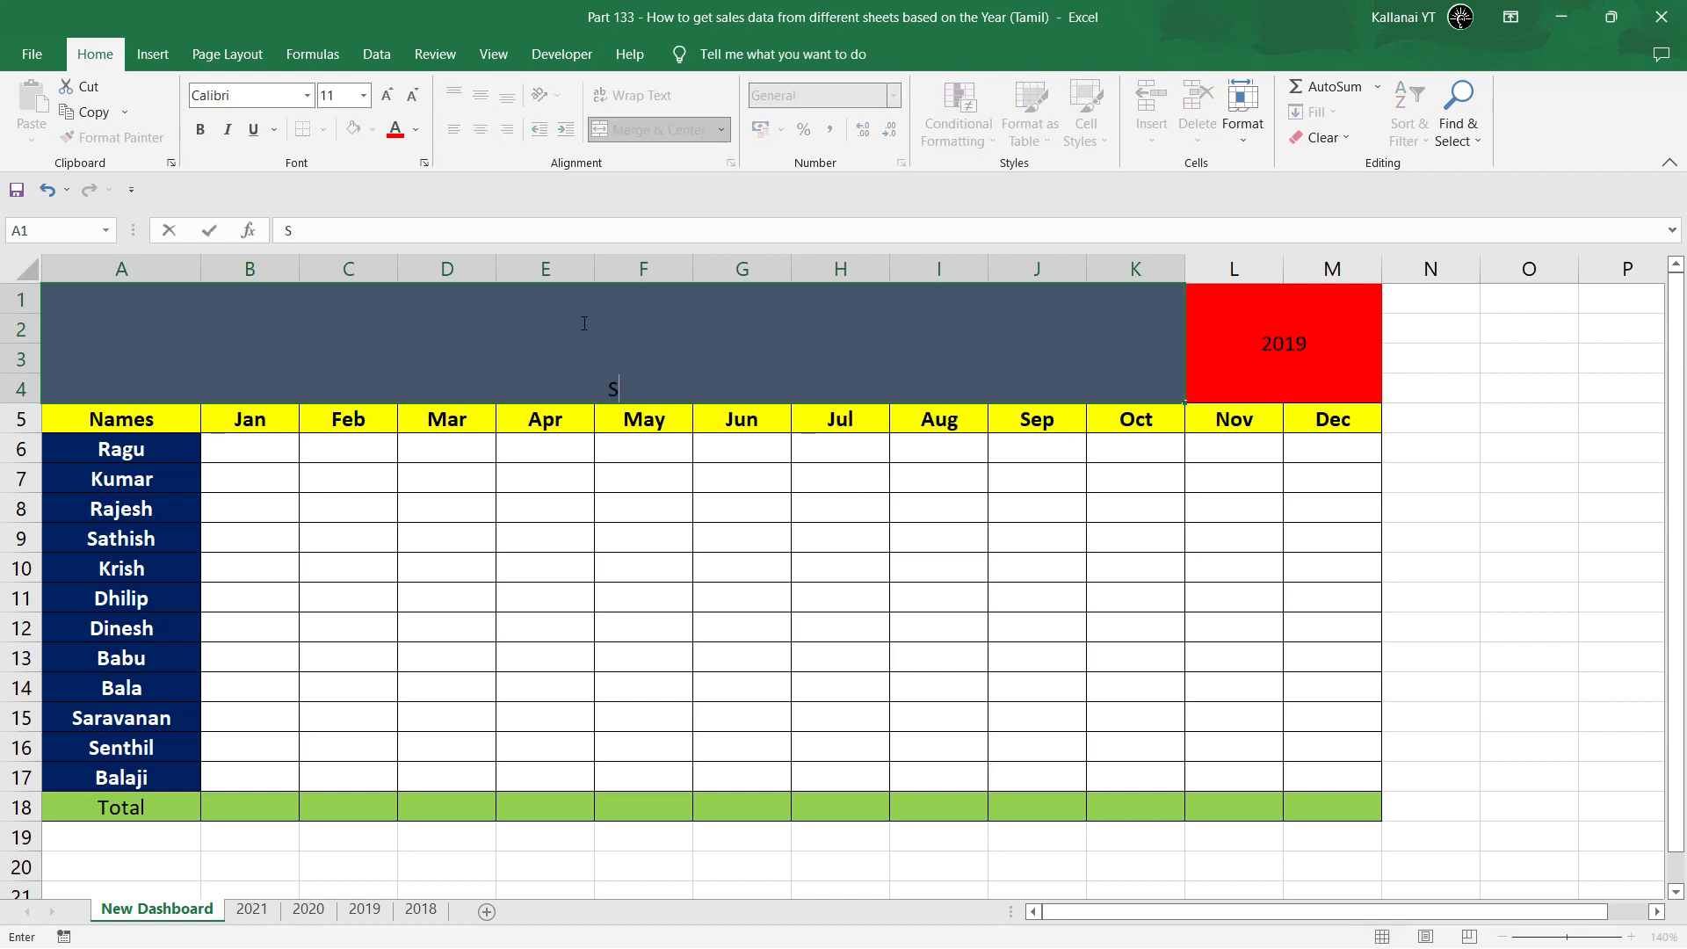
type("Month")
key("BackSpace")
key("BackSpace")
key("BackSpace")
key("BackSpace")
key("BackSpace")
type("MONTH WISE")
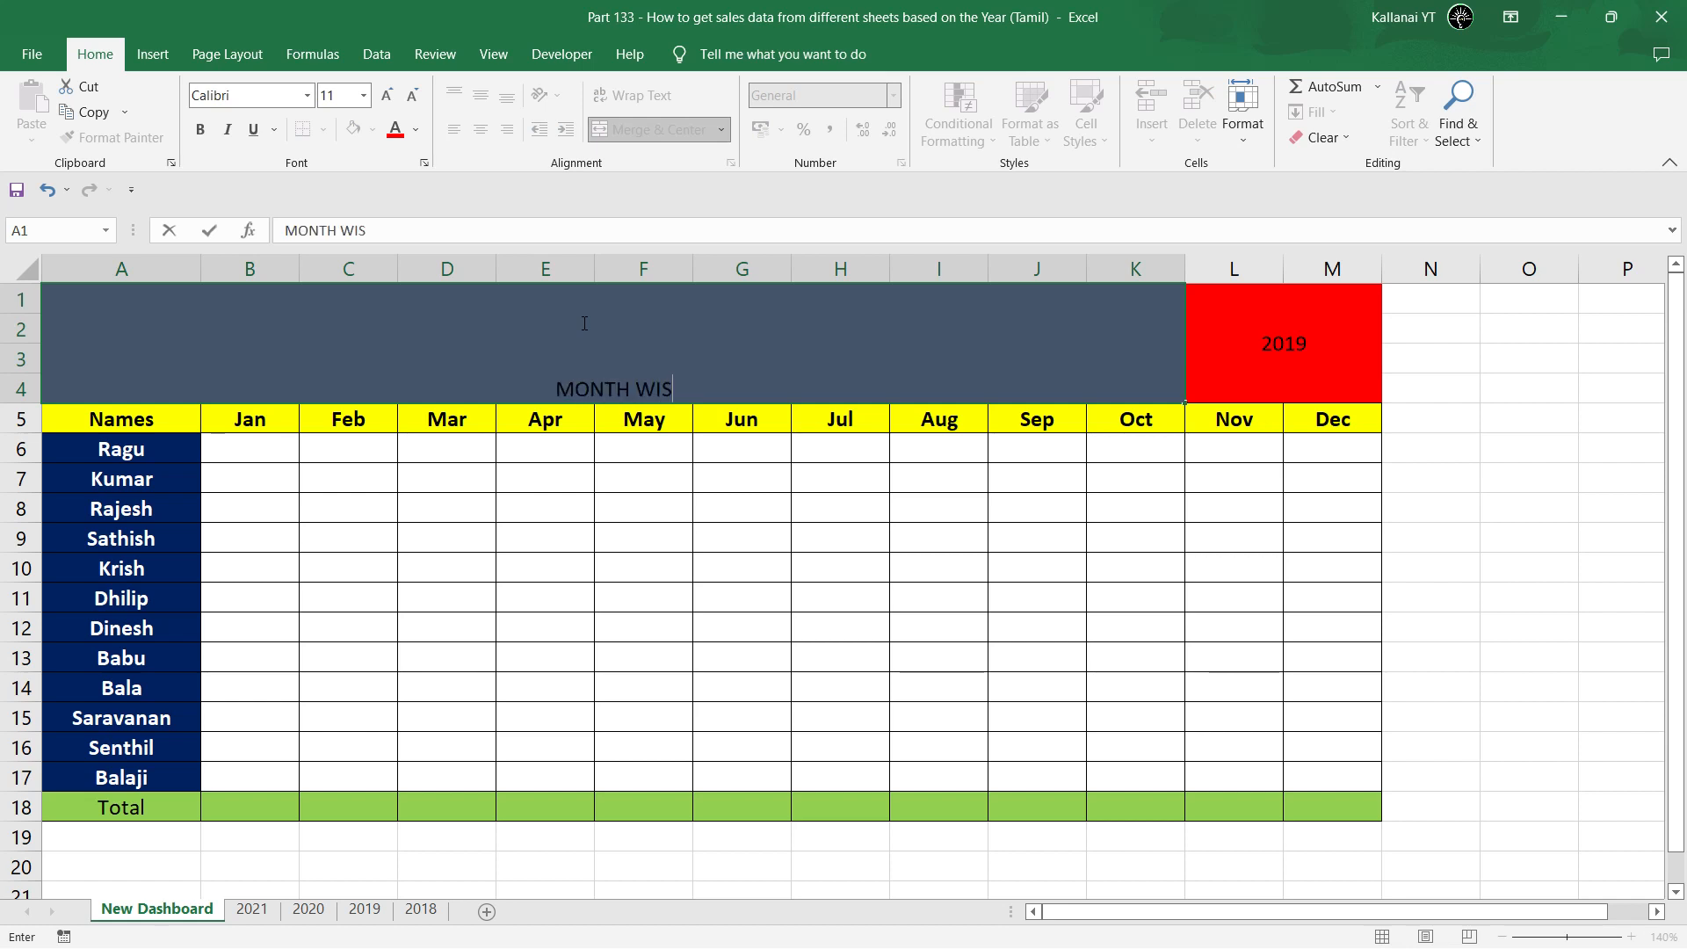
type(" SALE REPORT")
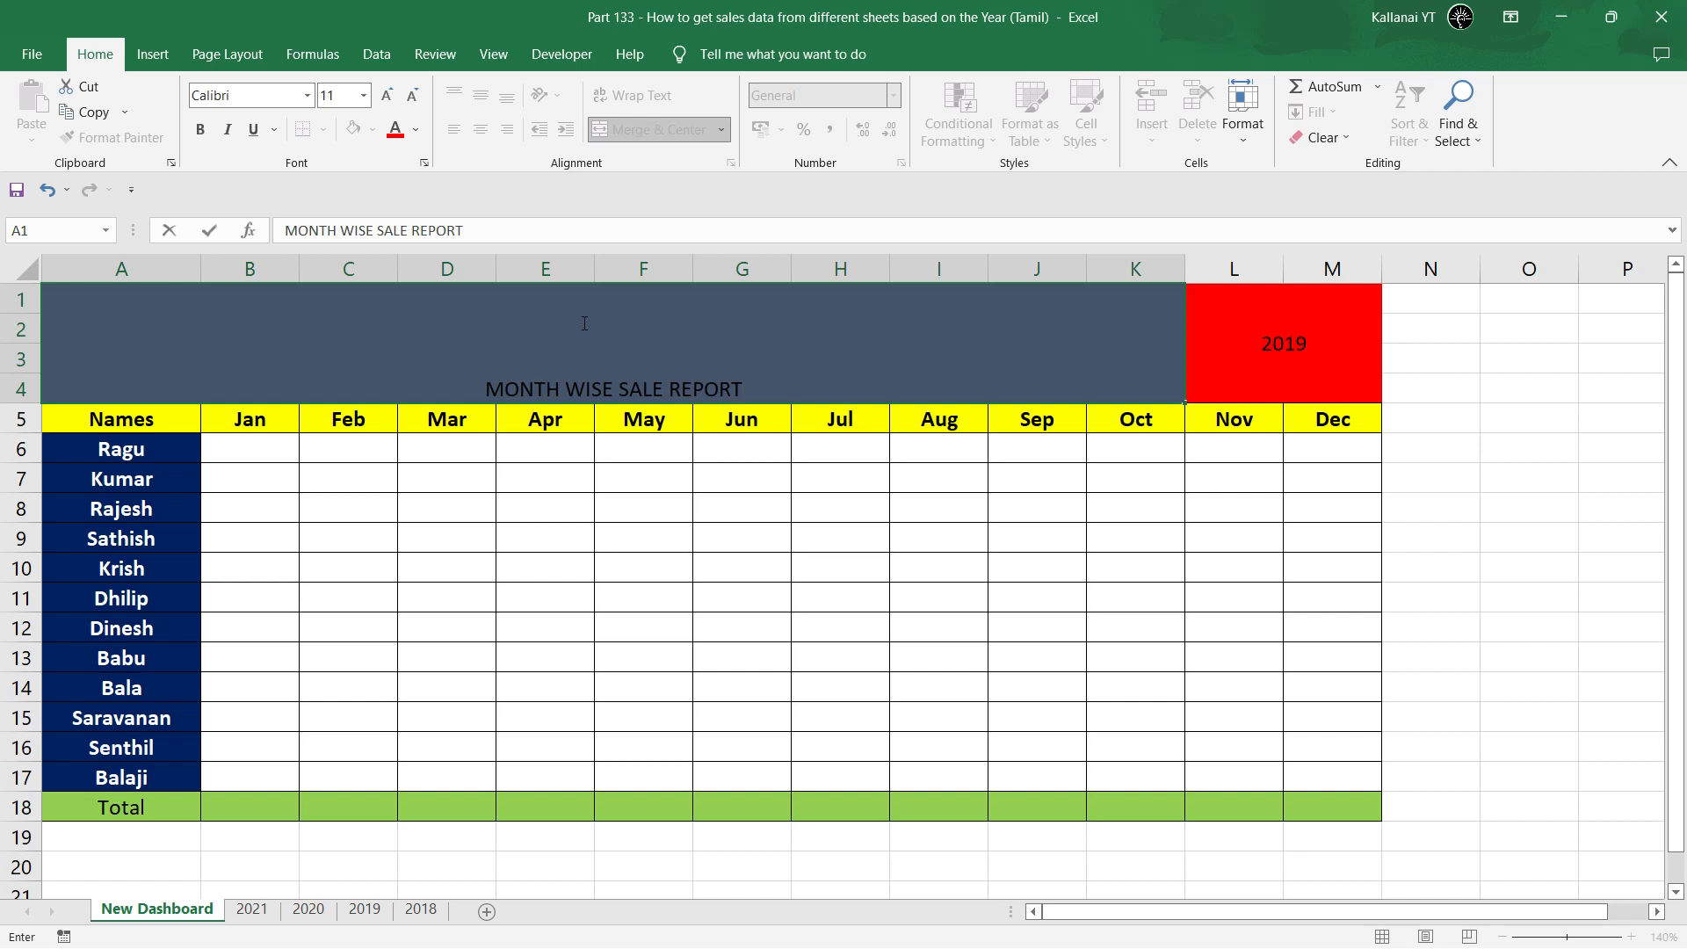
key("Return")
Change the title's font color to white and align it to the middle of the merged cell A1.
left_click(538, 320)
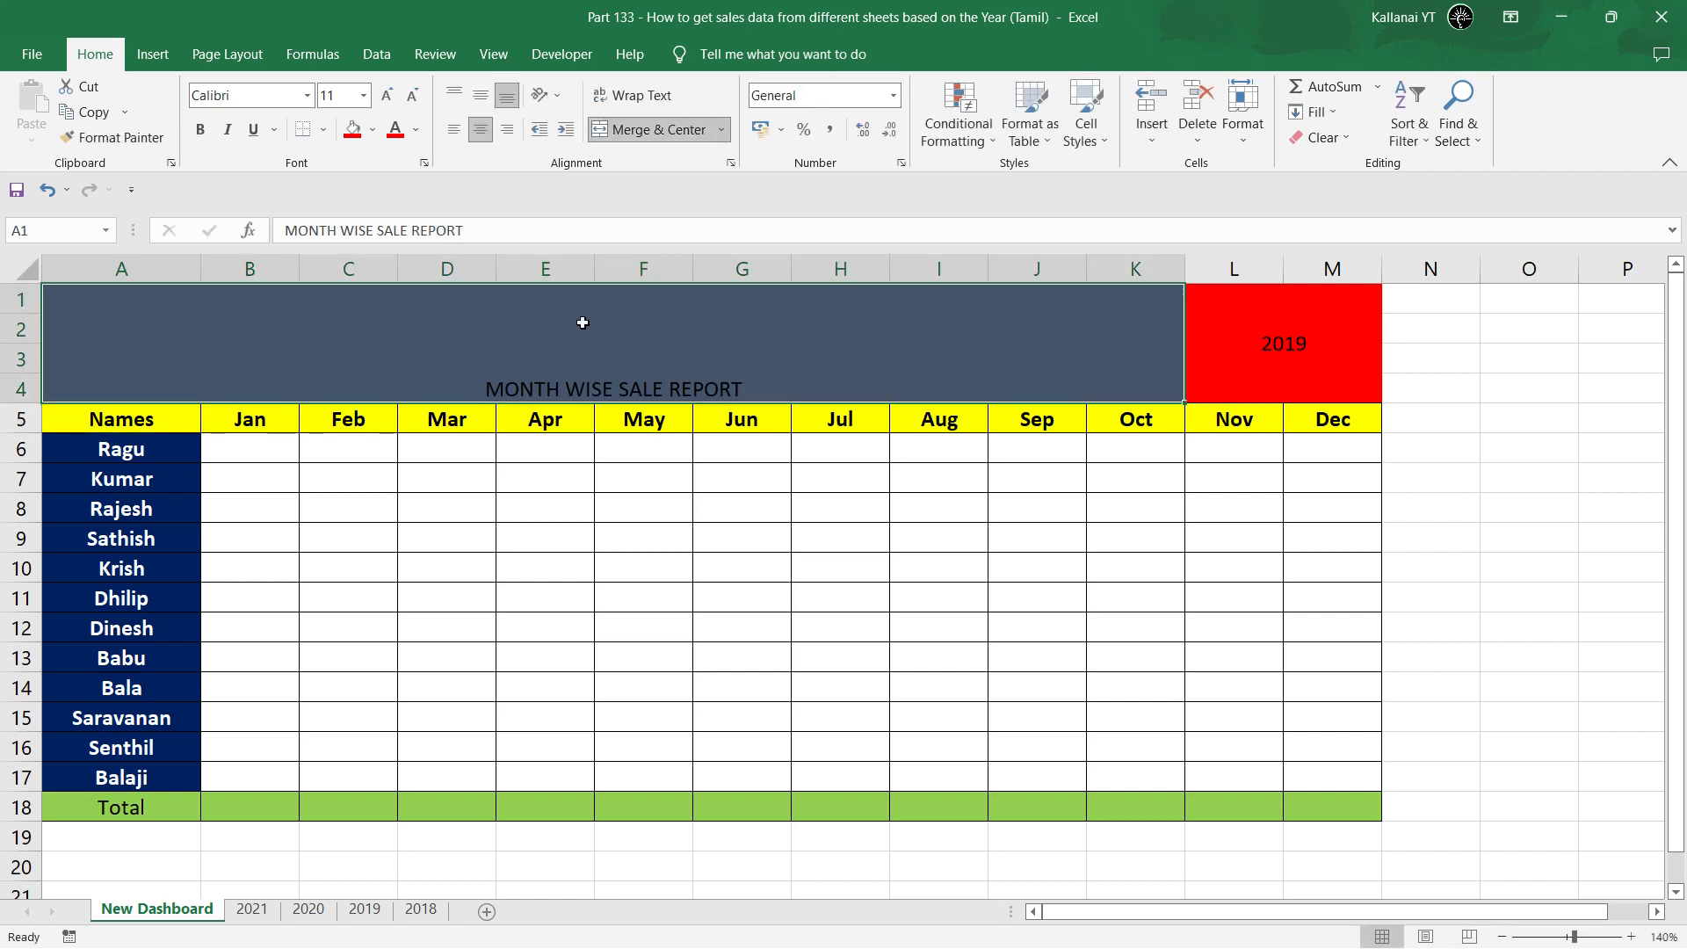
left_click(419, 130)
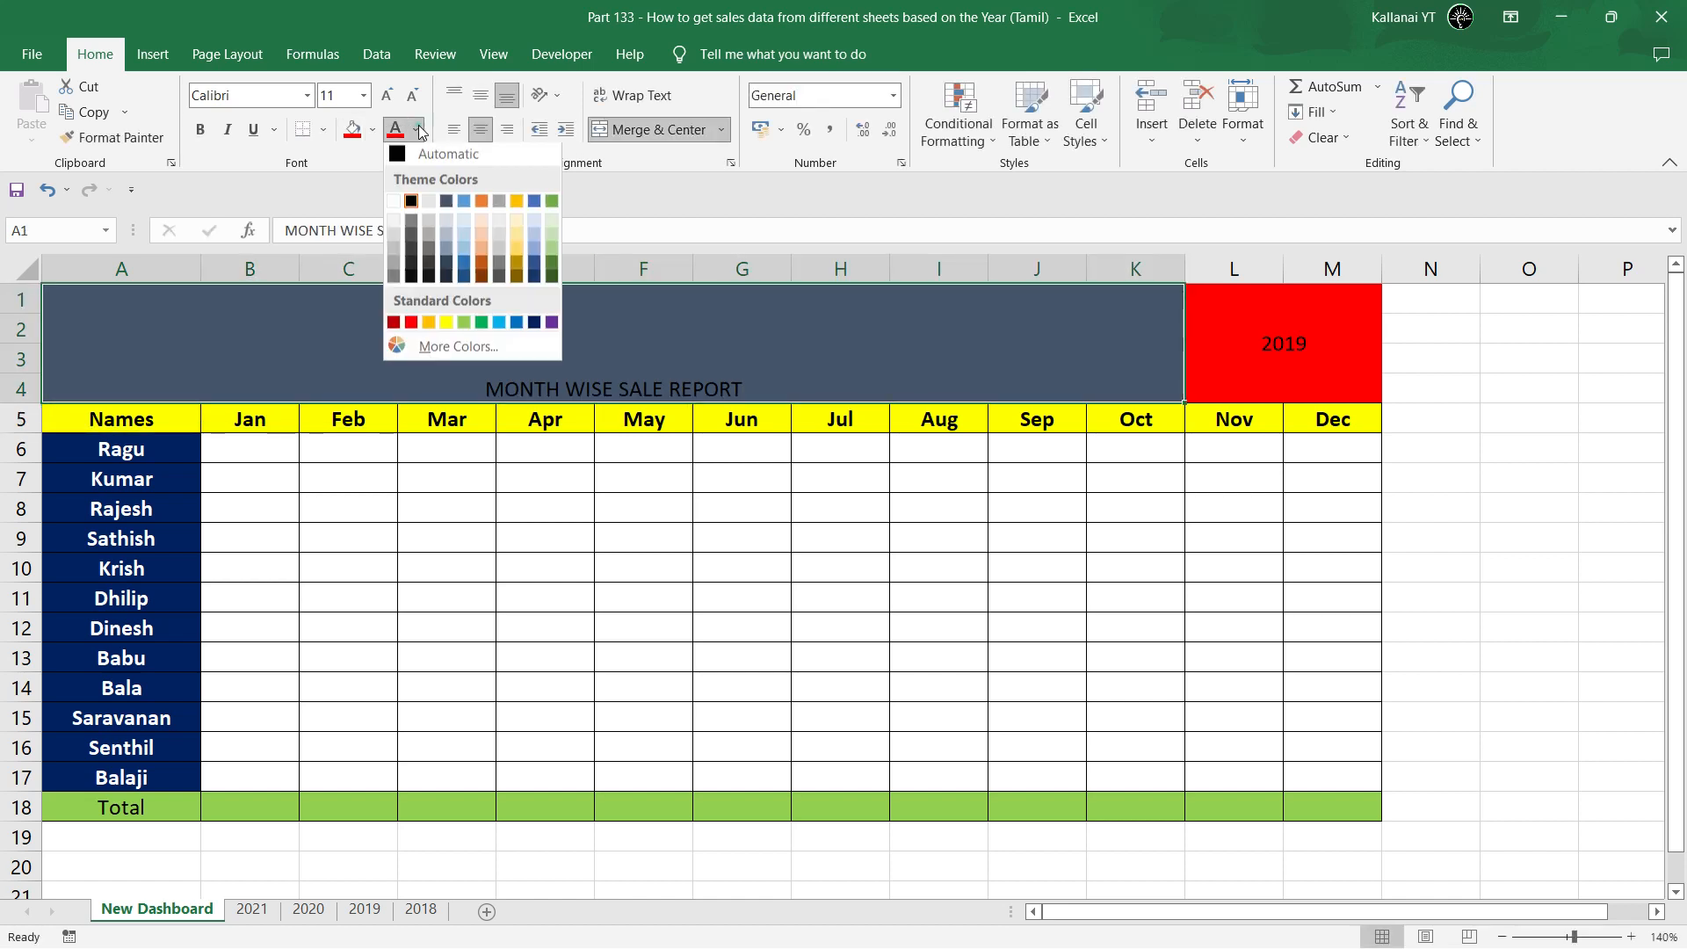
left_click(395, 204)
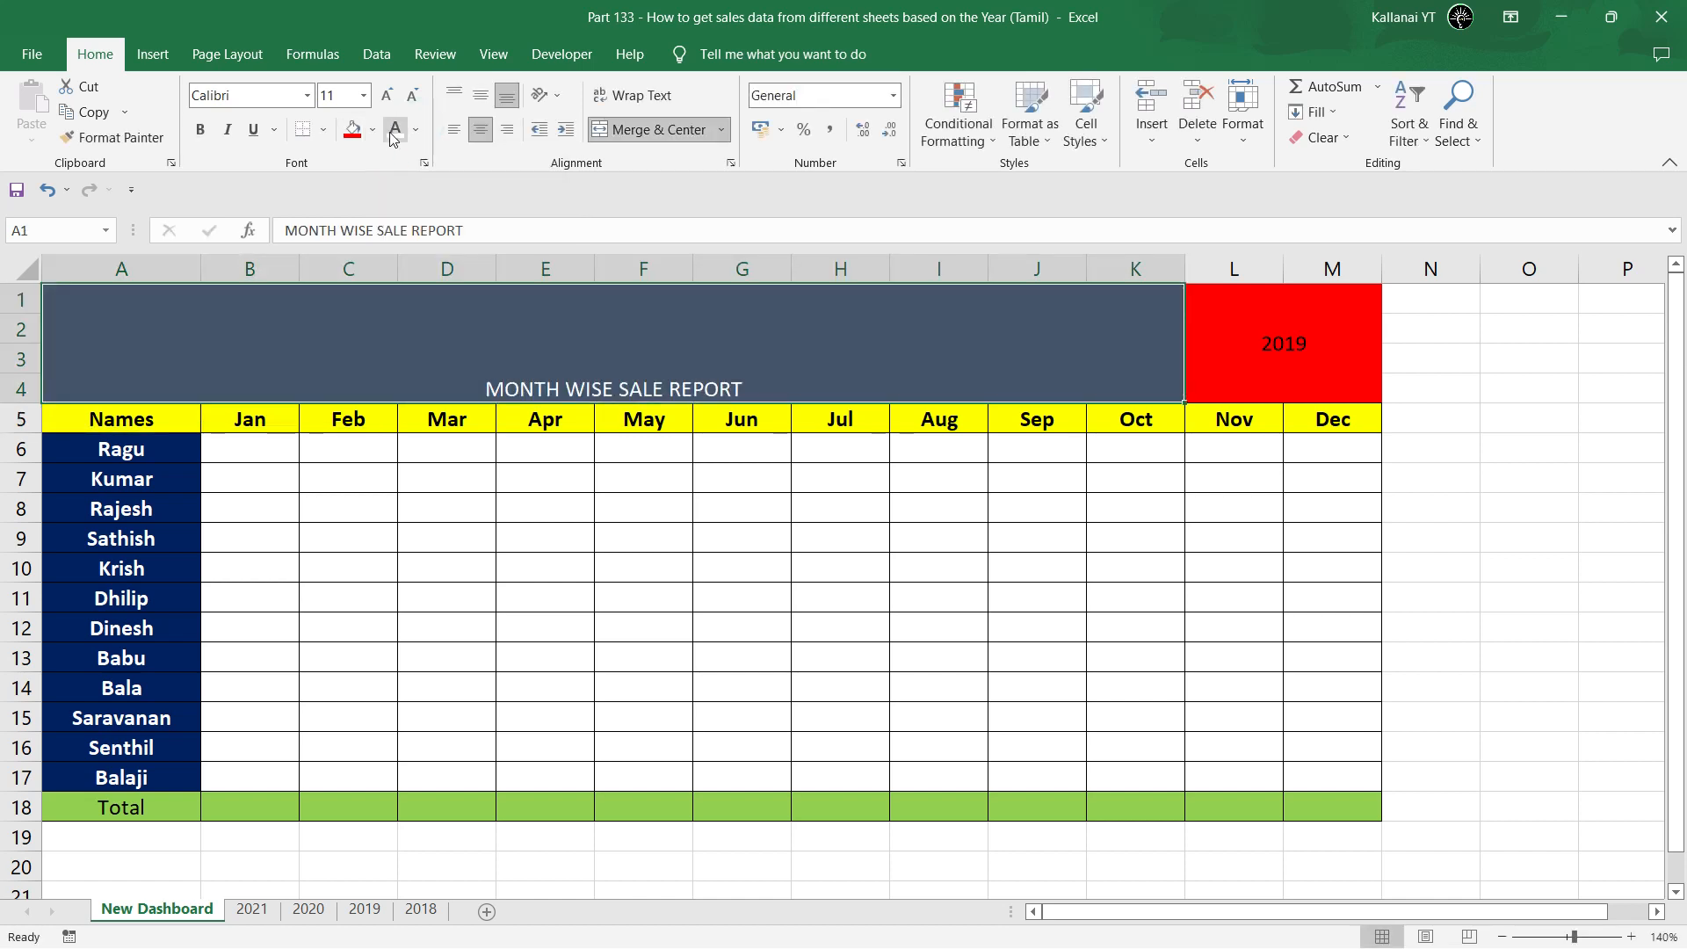
left_click(481, 95)
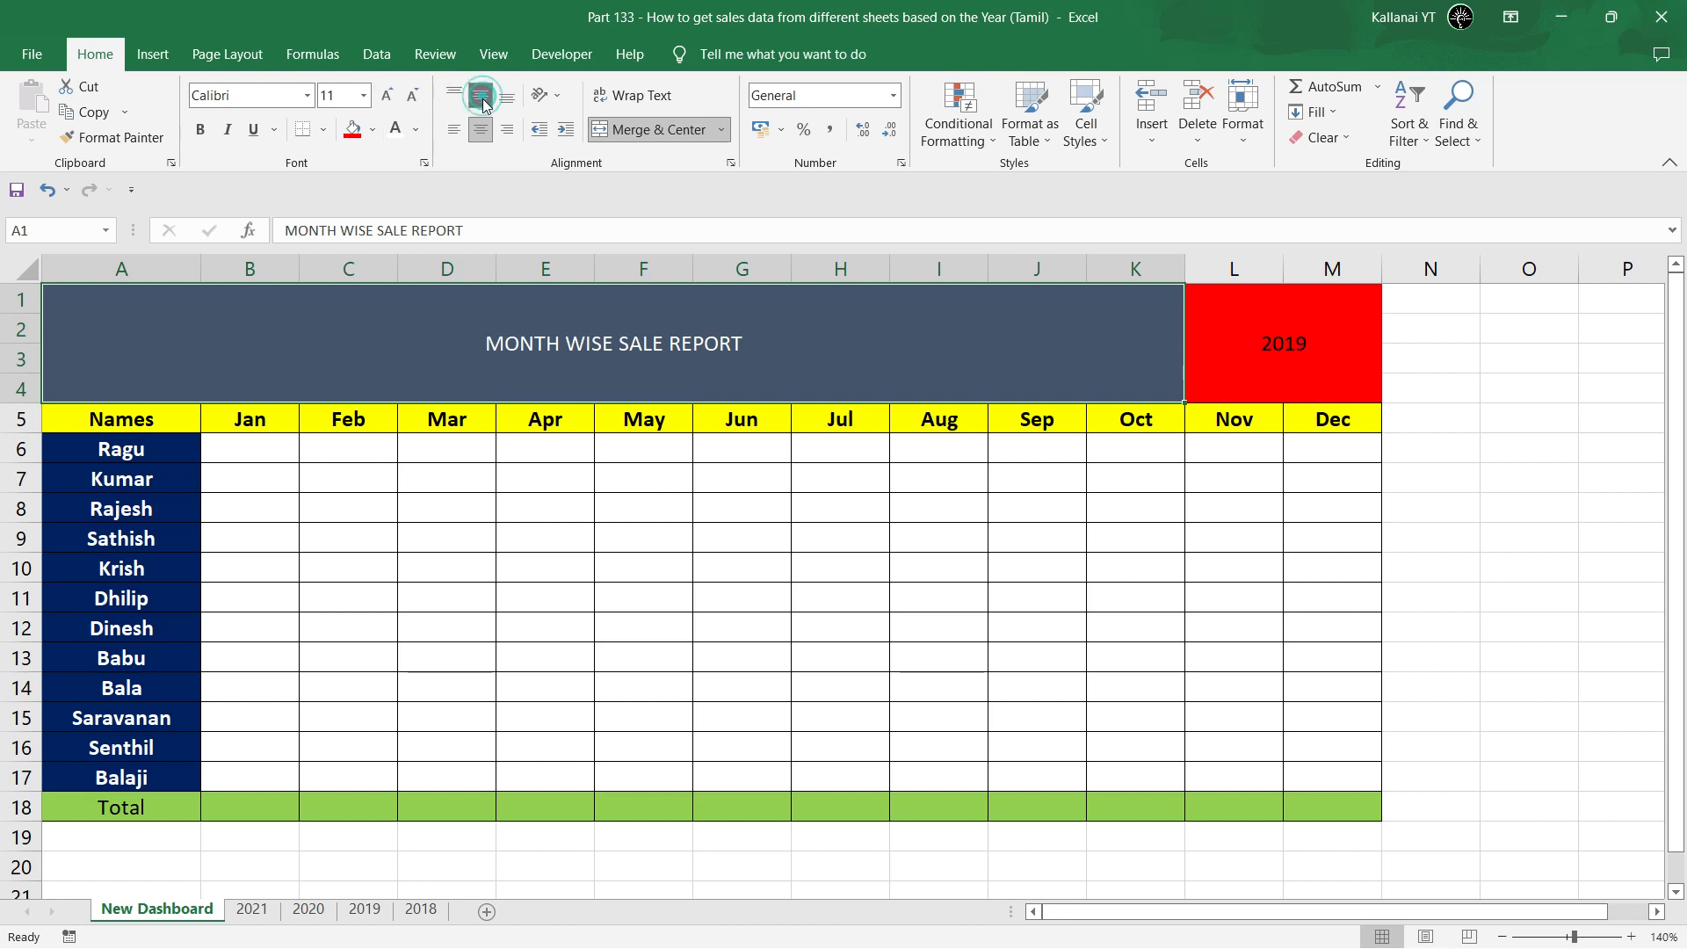
left_click(482, 131)
left_click(482, 131)
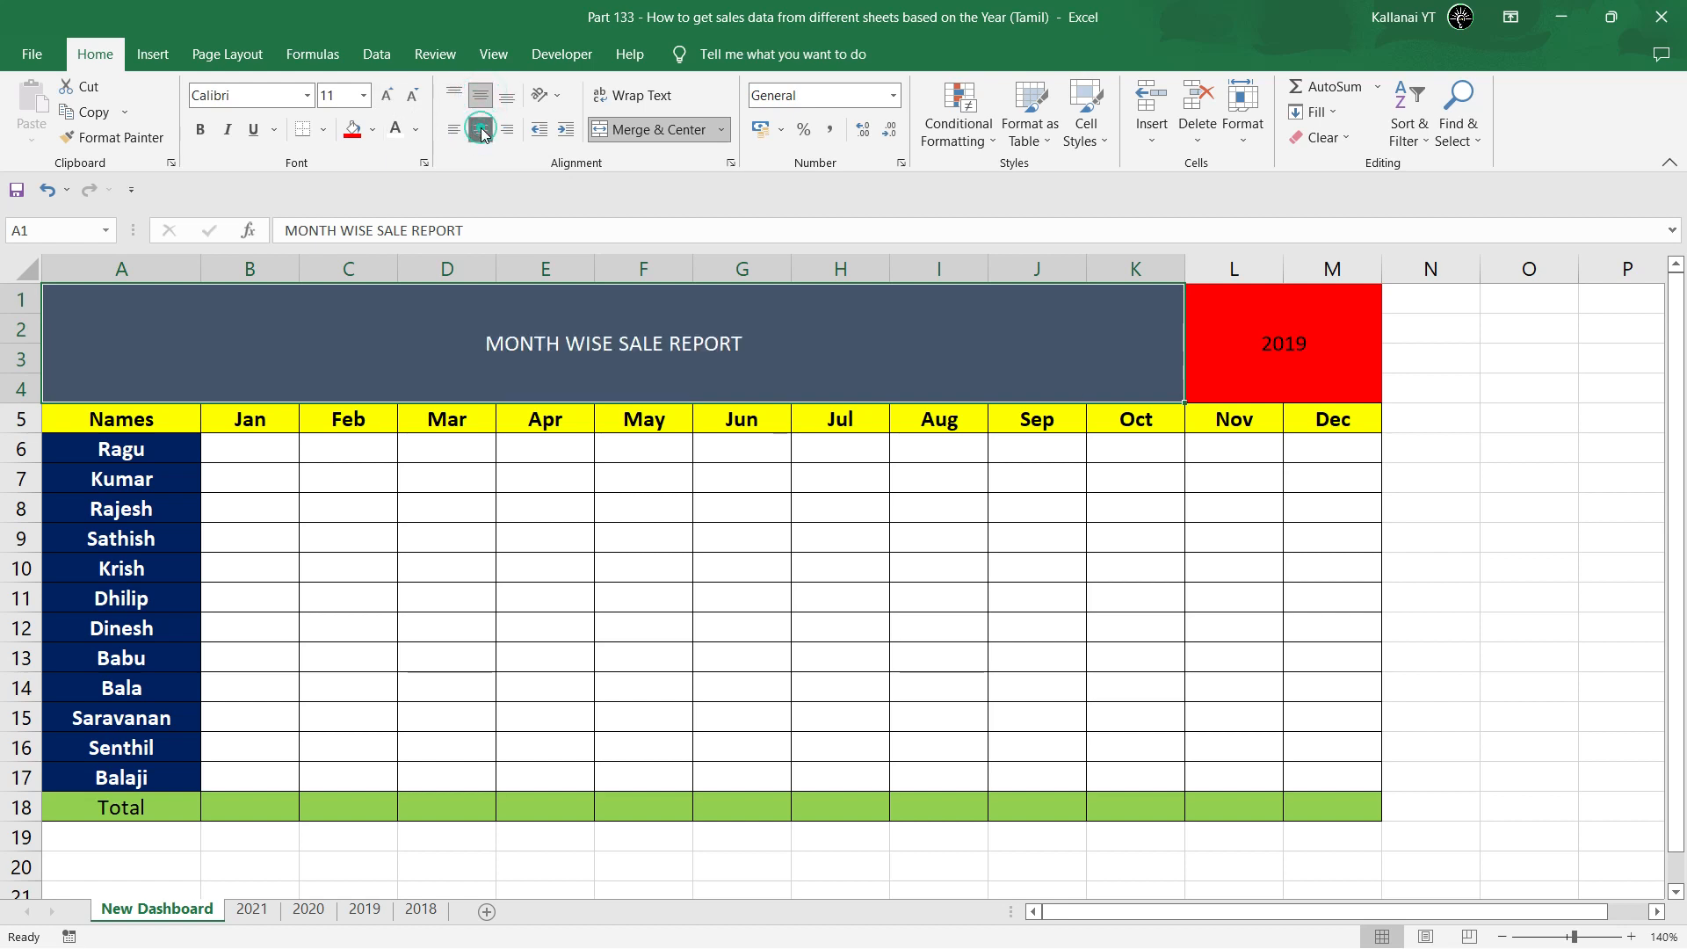
Increase the font size of the title in A1 to 28.
left_click(392, 98)
left_click(393, 100)
left_click(393, 102)
left_click(392, 103)
left_click(392, 103)
left_click(392, 103)
left_click(392, 103)
left_click(392, 102)
left_click(392, 102)
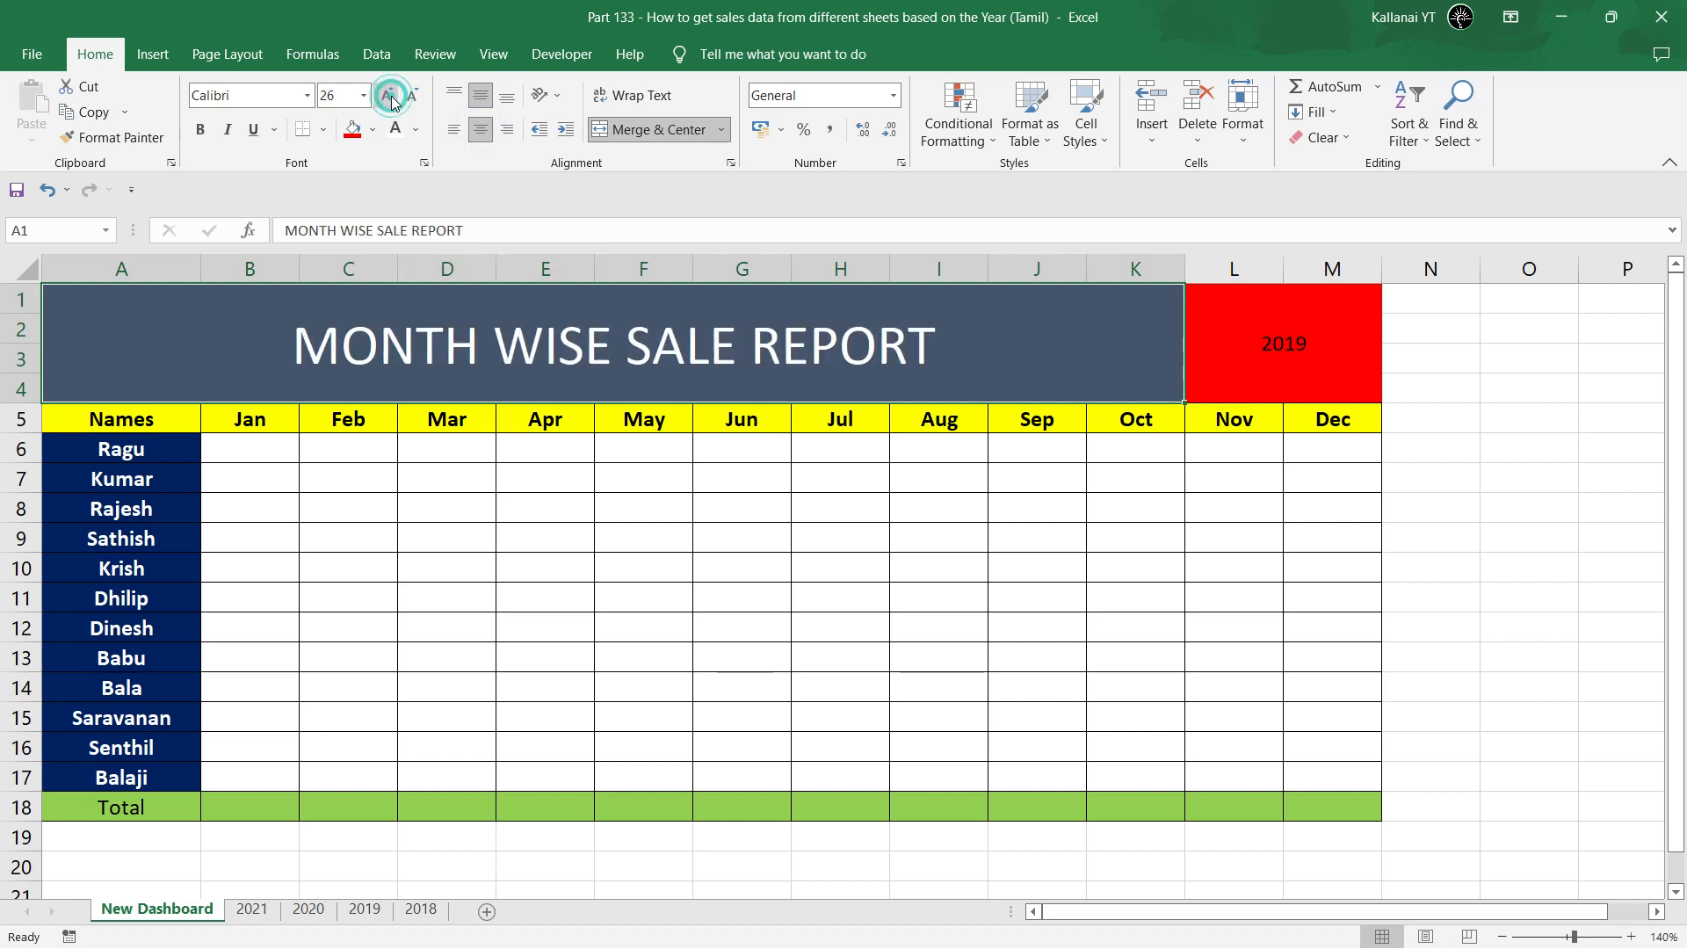
Increase the font size of the year in the red merged cell L1 to 28.
left_click(1321, 352)
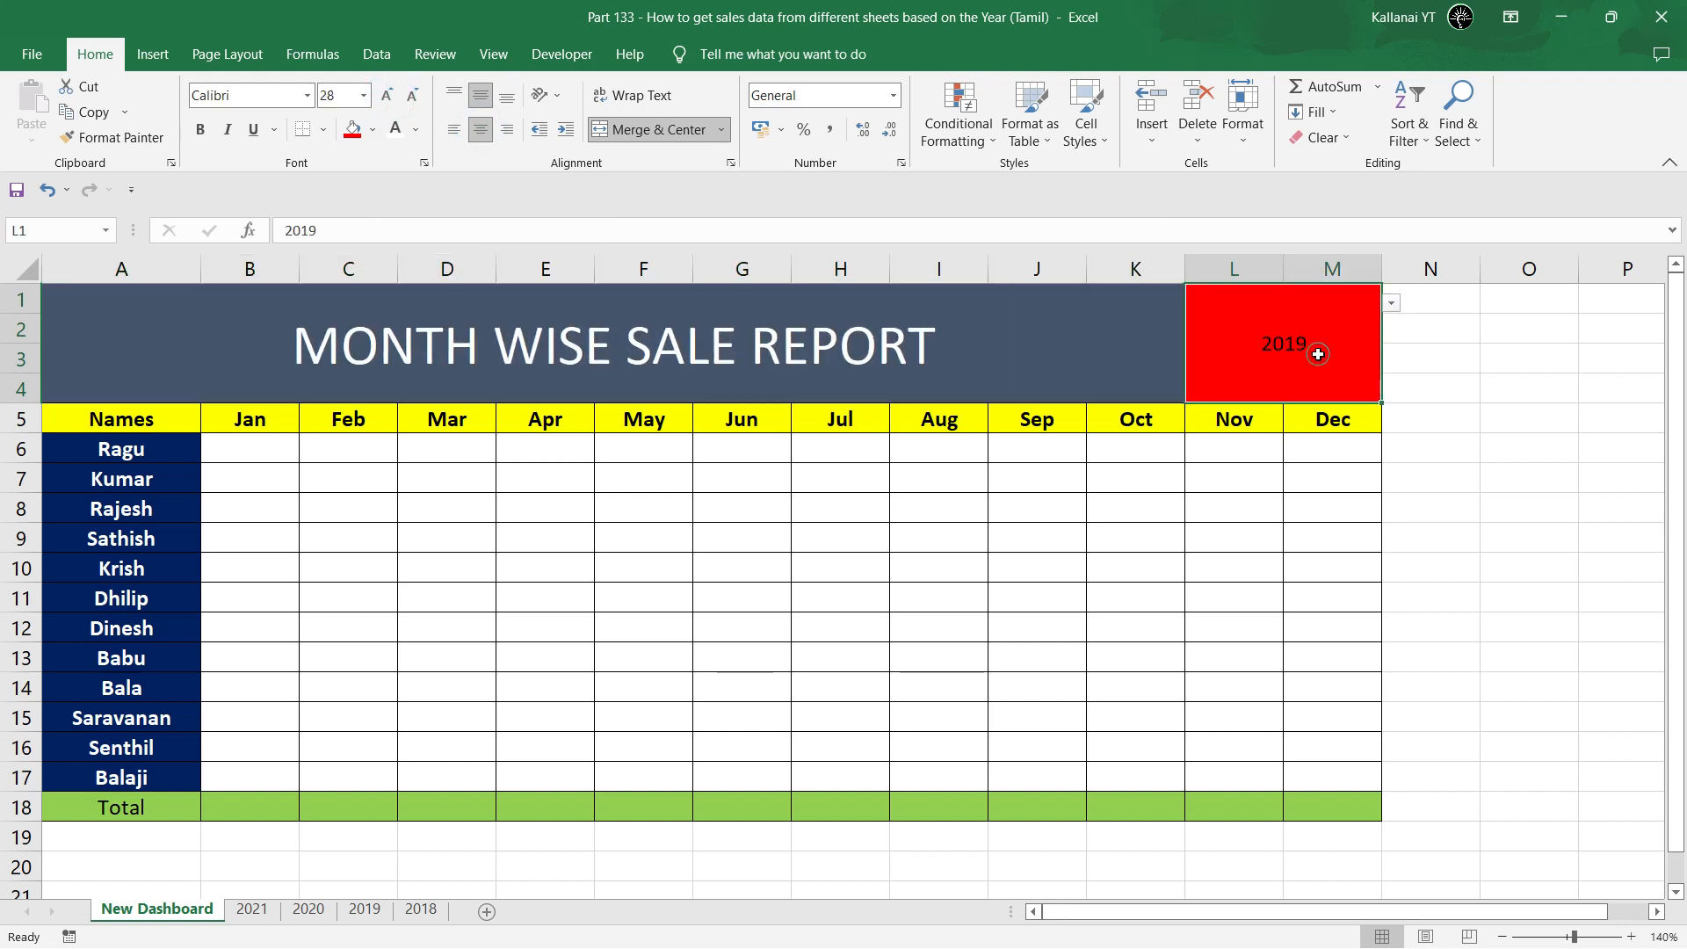
double_click(386, 95)
double_click(387, 95)
double_click(387, 95)
triple_click(387, 95)
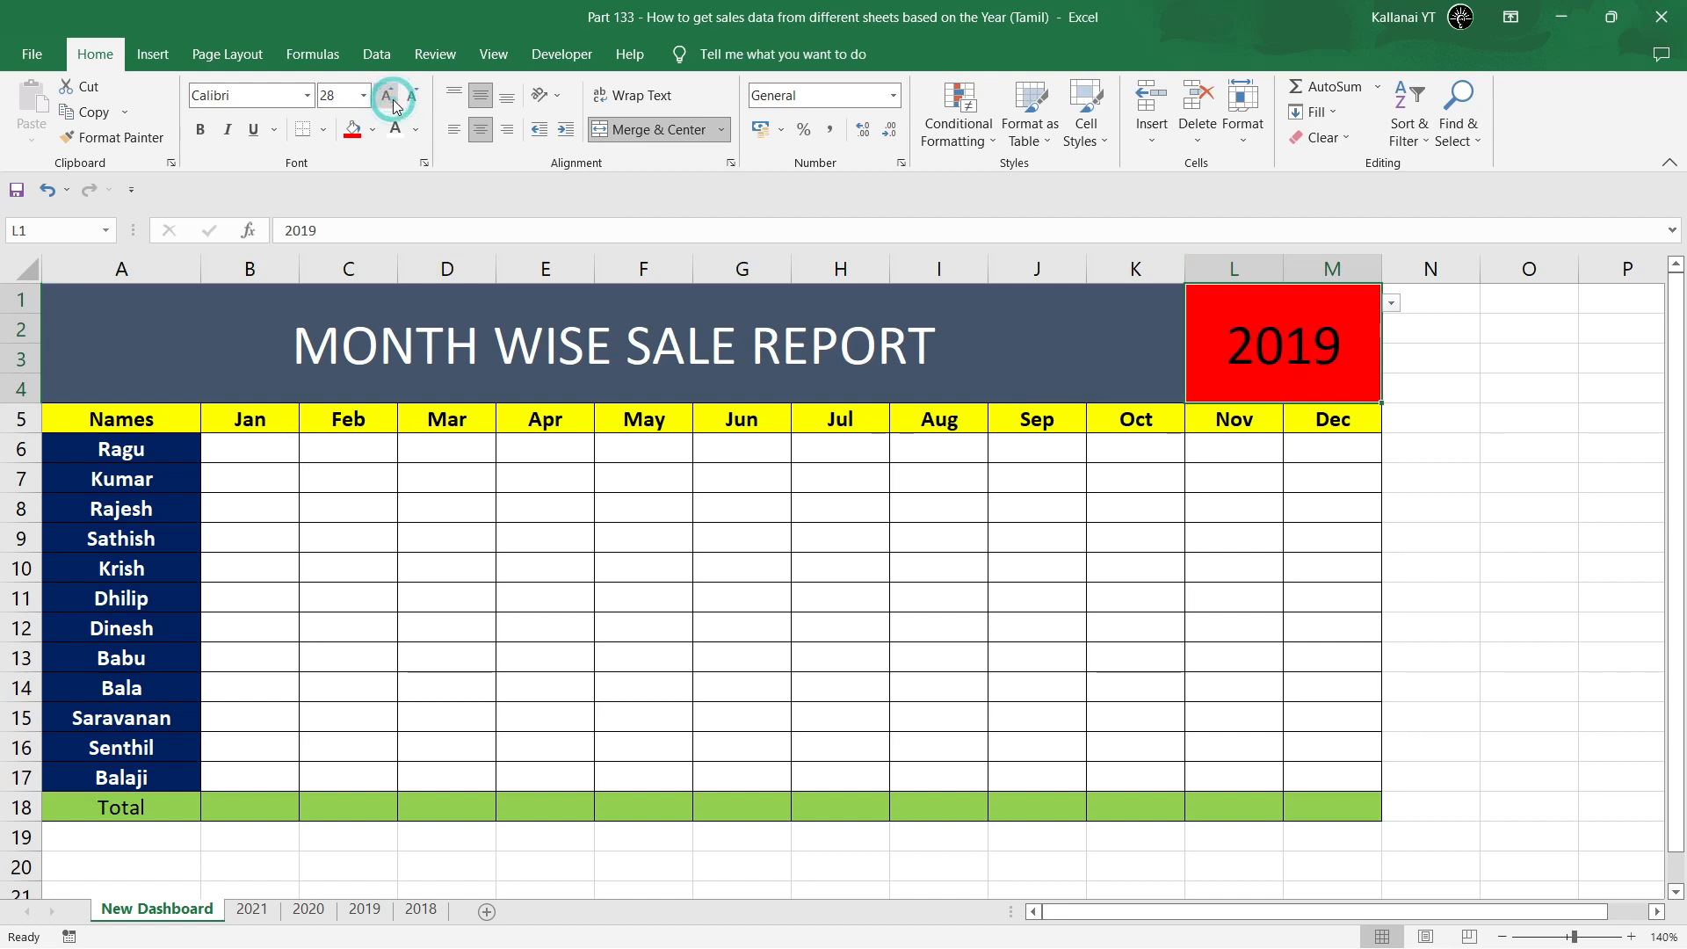
left_click(688, 476)
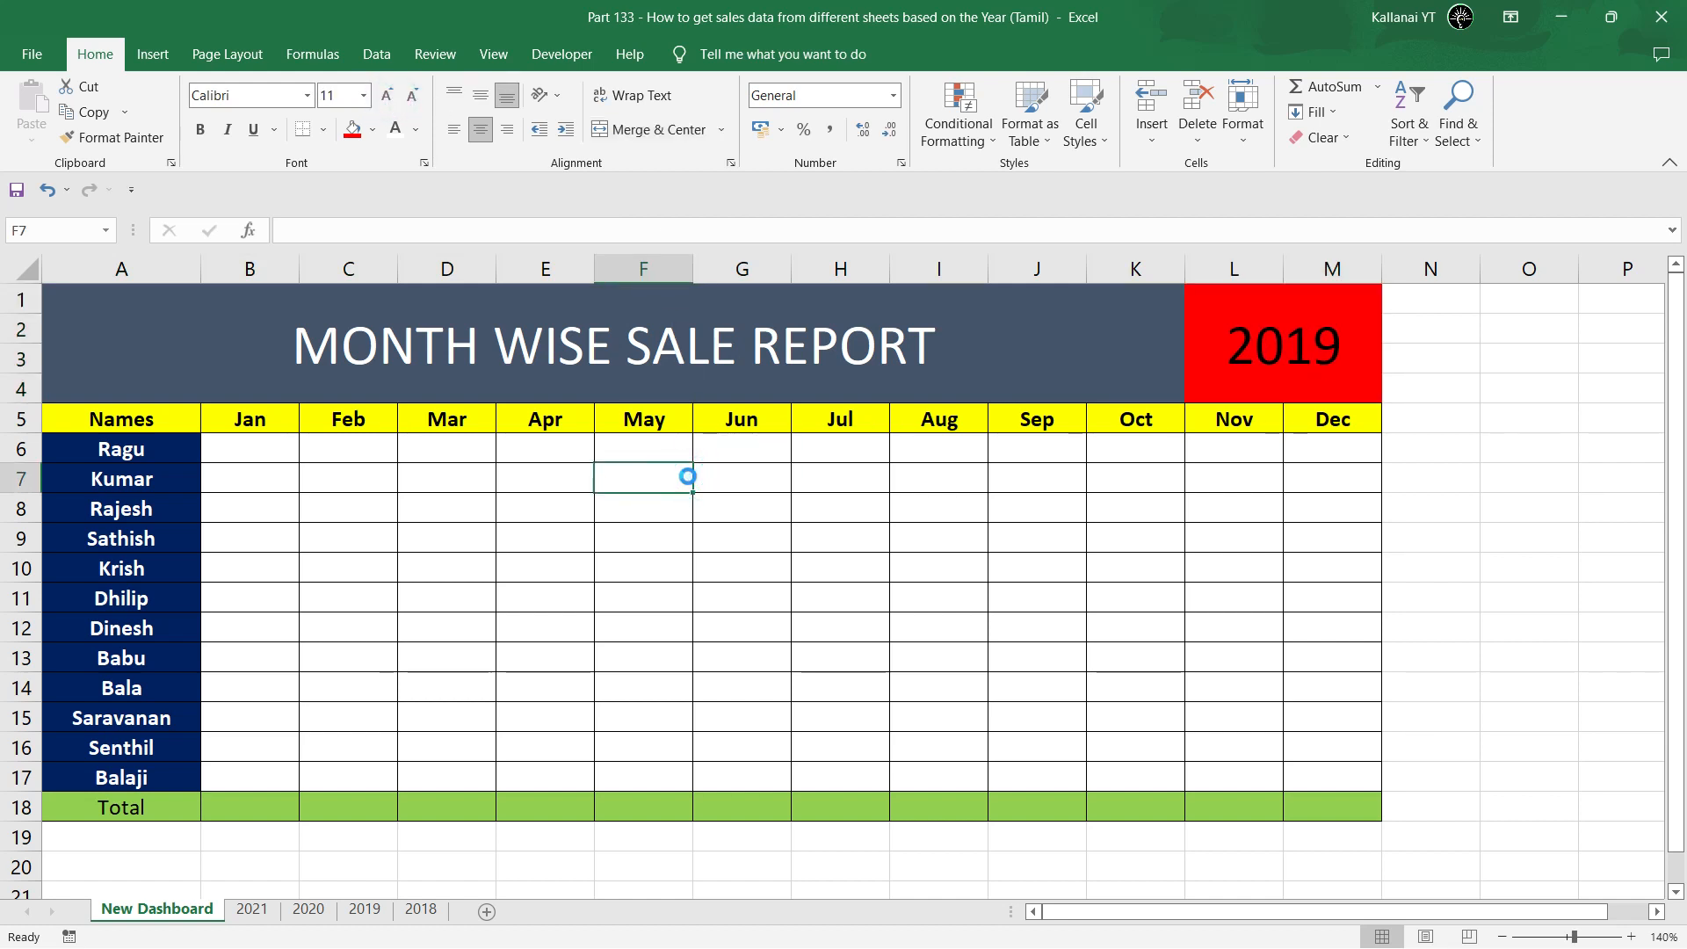
Hide all unused columns from N through XFD beside the report.
left_click(1434, 269)
key("ctrl+shift+Right")
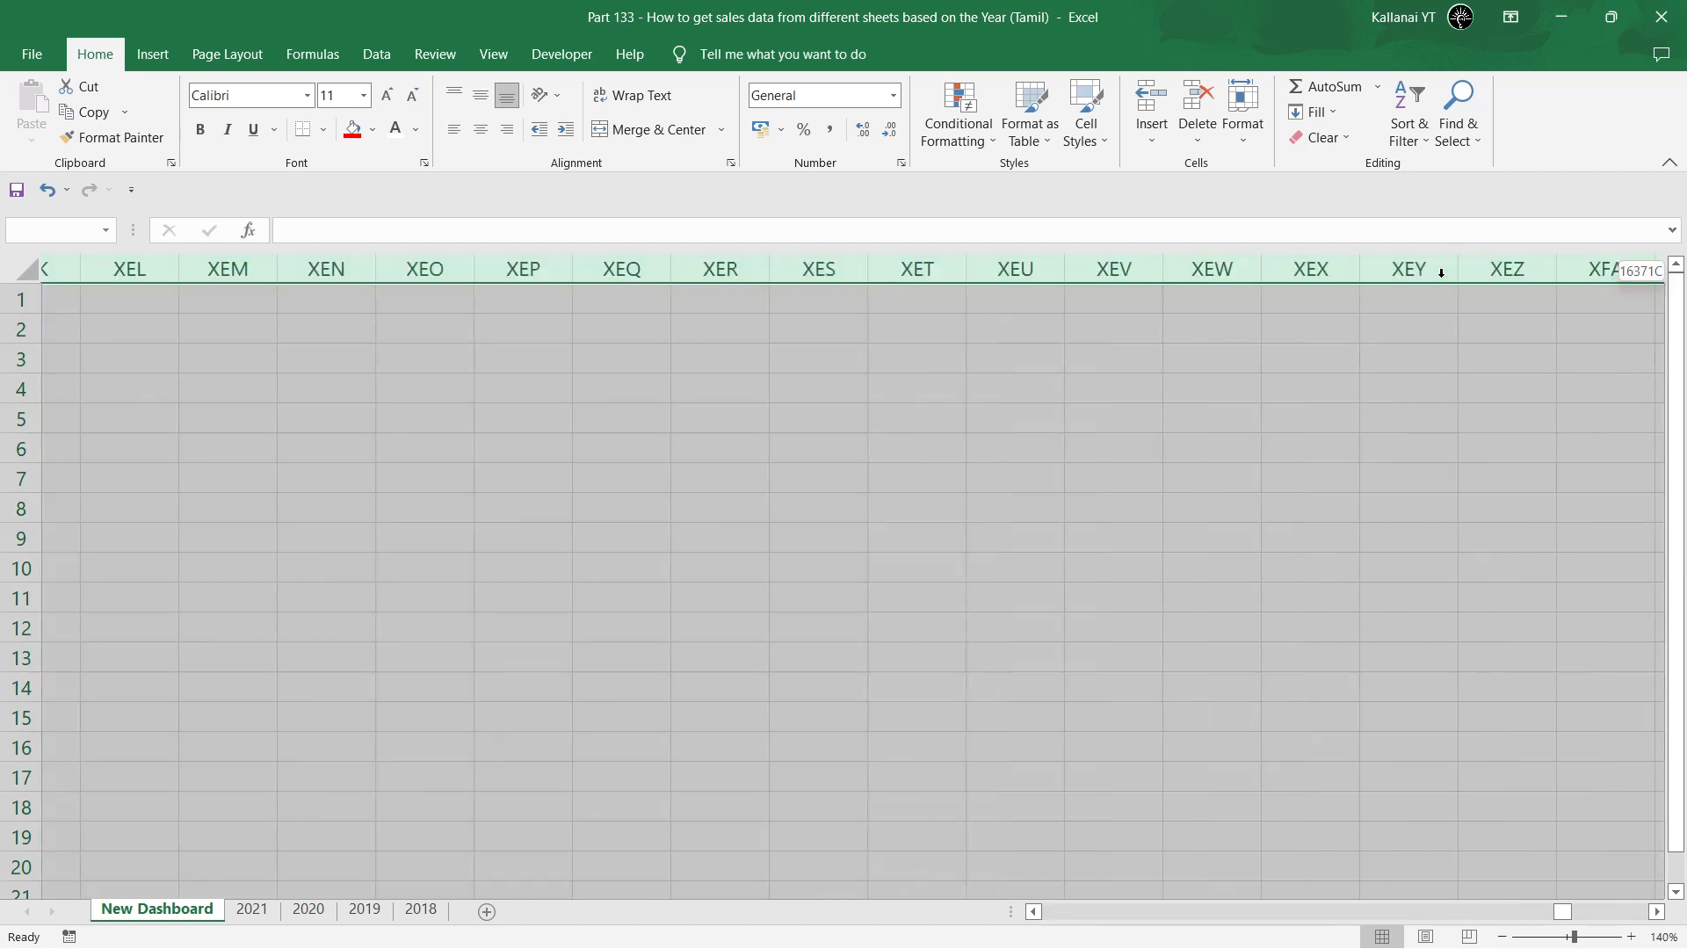
right_click(881, 396)
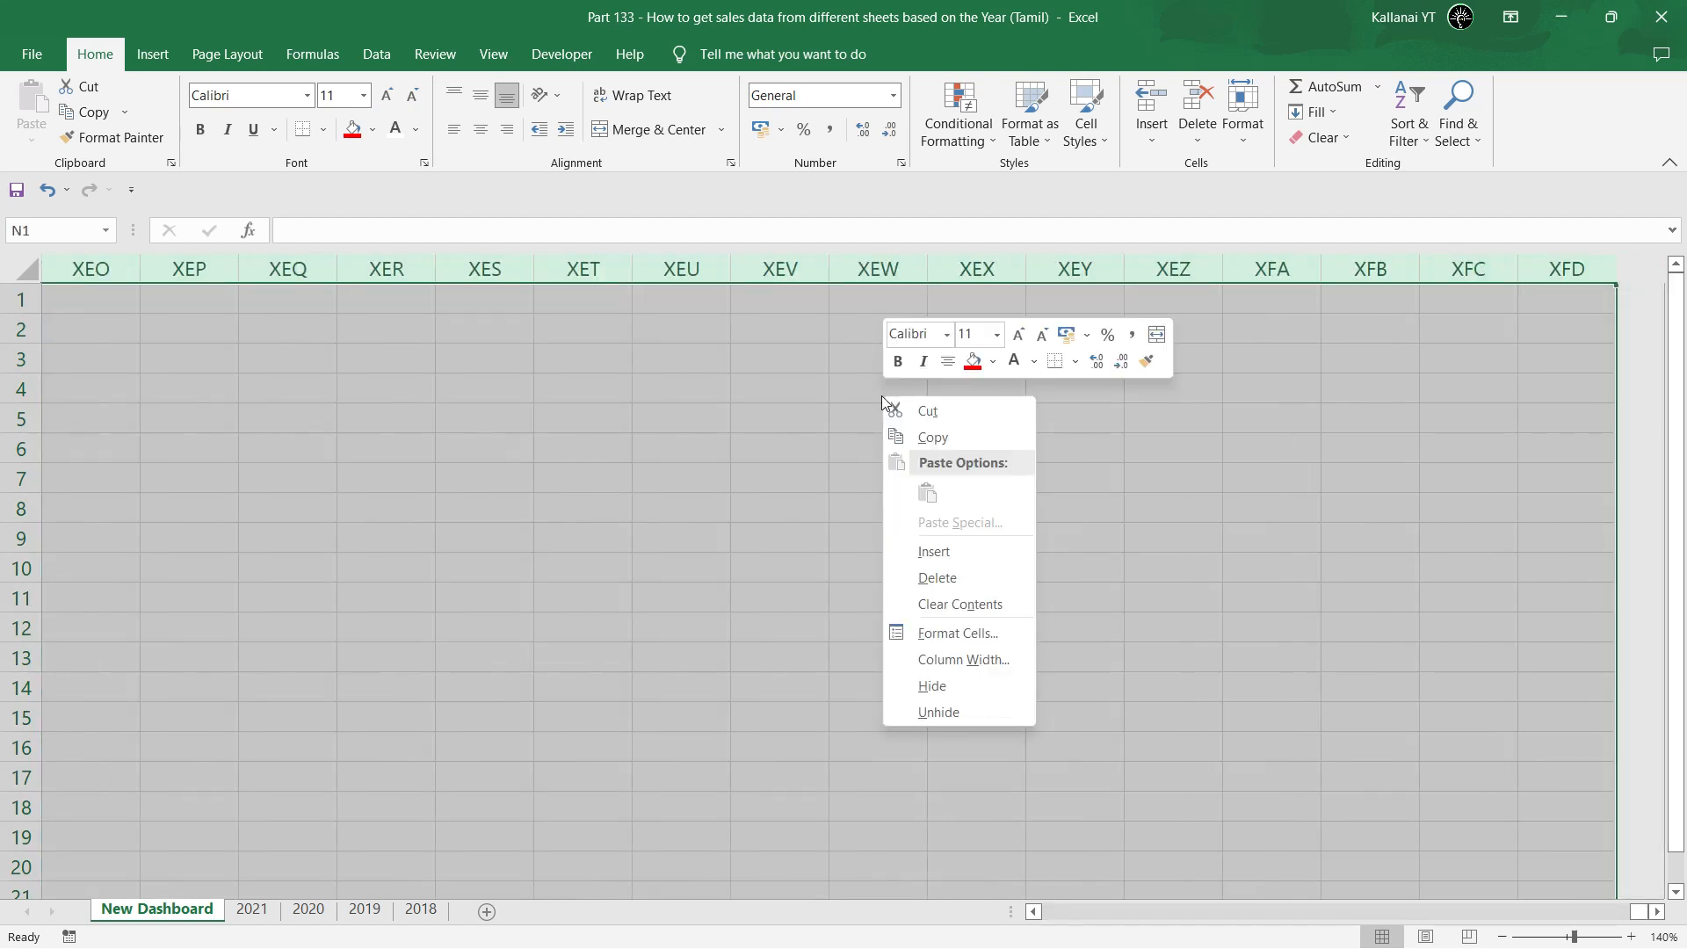
left_click(927, 694)
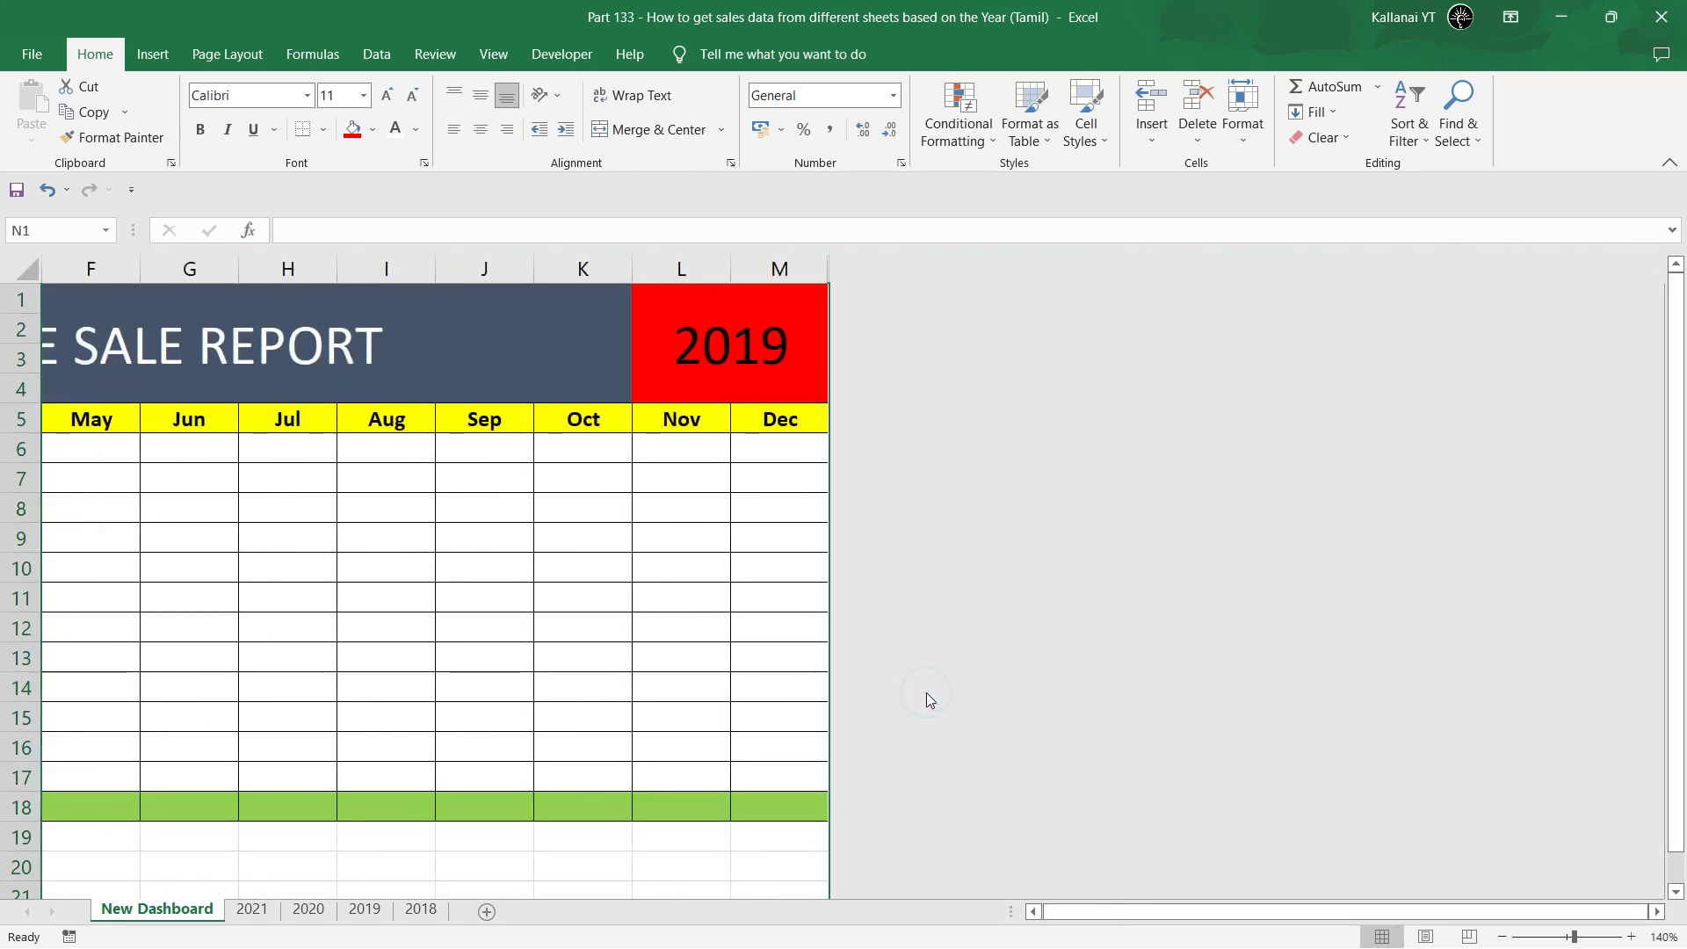
Hide all unused rows from row 19 through the end of the sheet and return to cell A1.
key("Left")
key("Left")
key("Down")
key("Down")
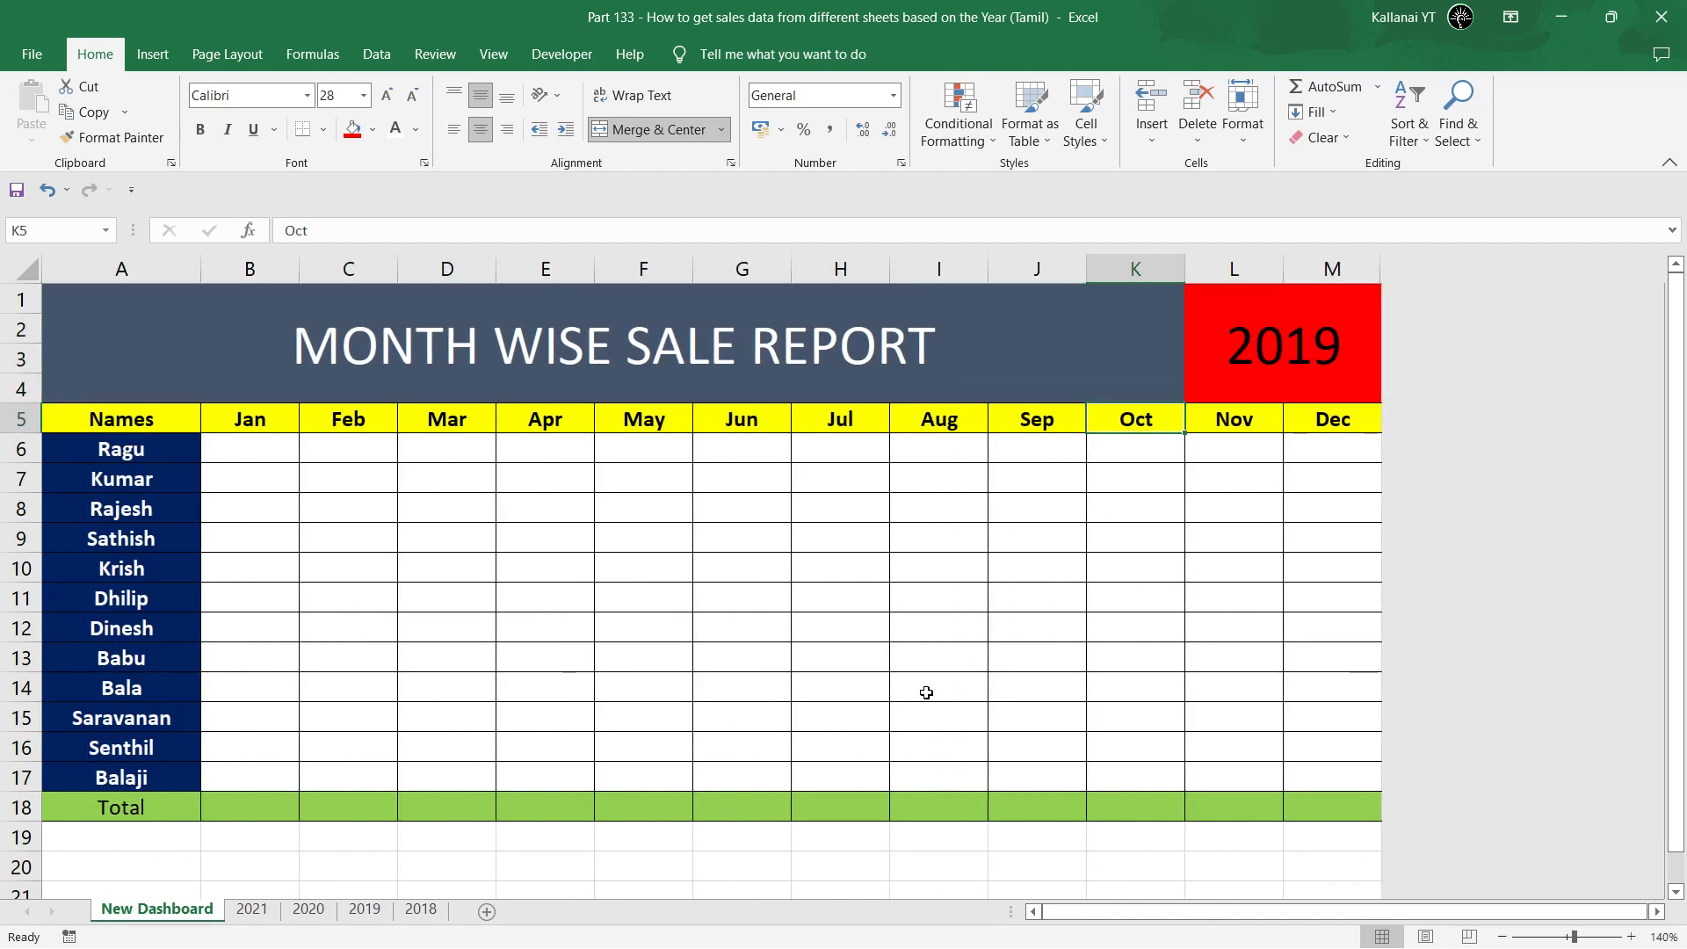
key("Down")
key("Down")
key("Down")
key("Down")
key("Down")
key("Down")
key("Down")
key("Down")
key("Down")
key("Down")
key("Down")
key("Down")
key("Down")
key("Left")
key("Left")
key("Left")
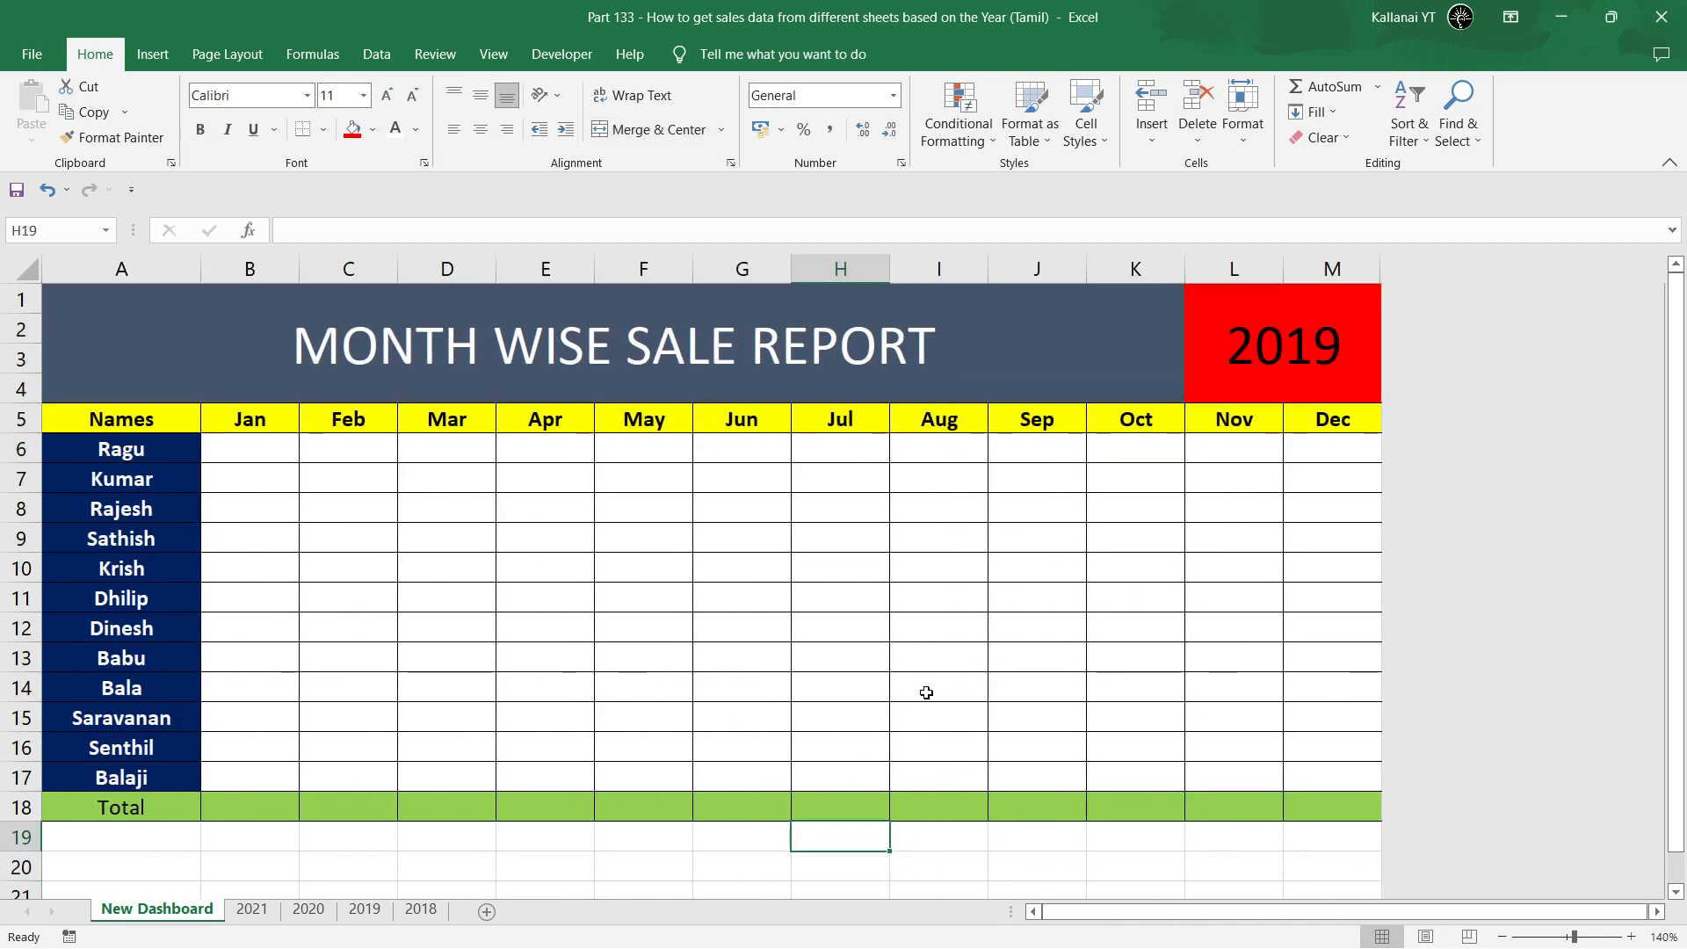
key("shift+space")
key("ctrl+shift+Down")
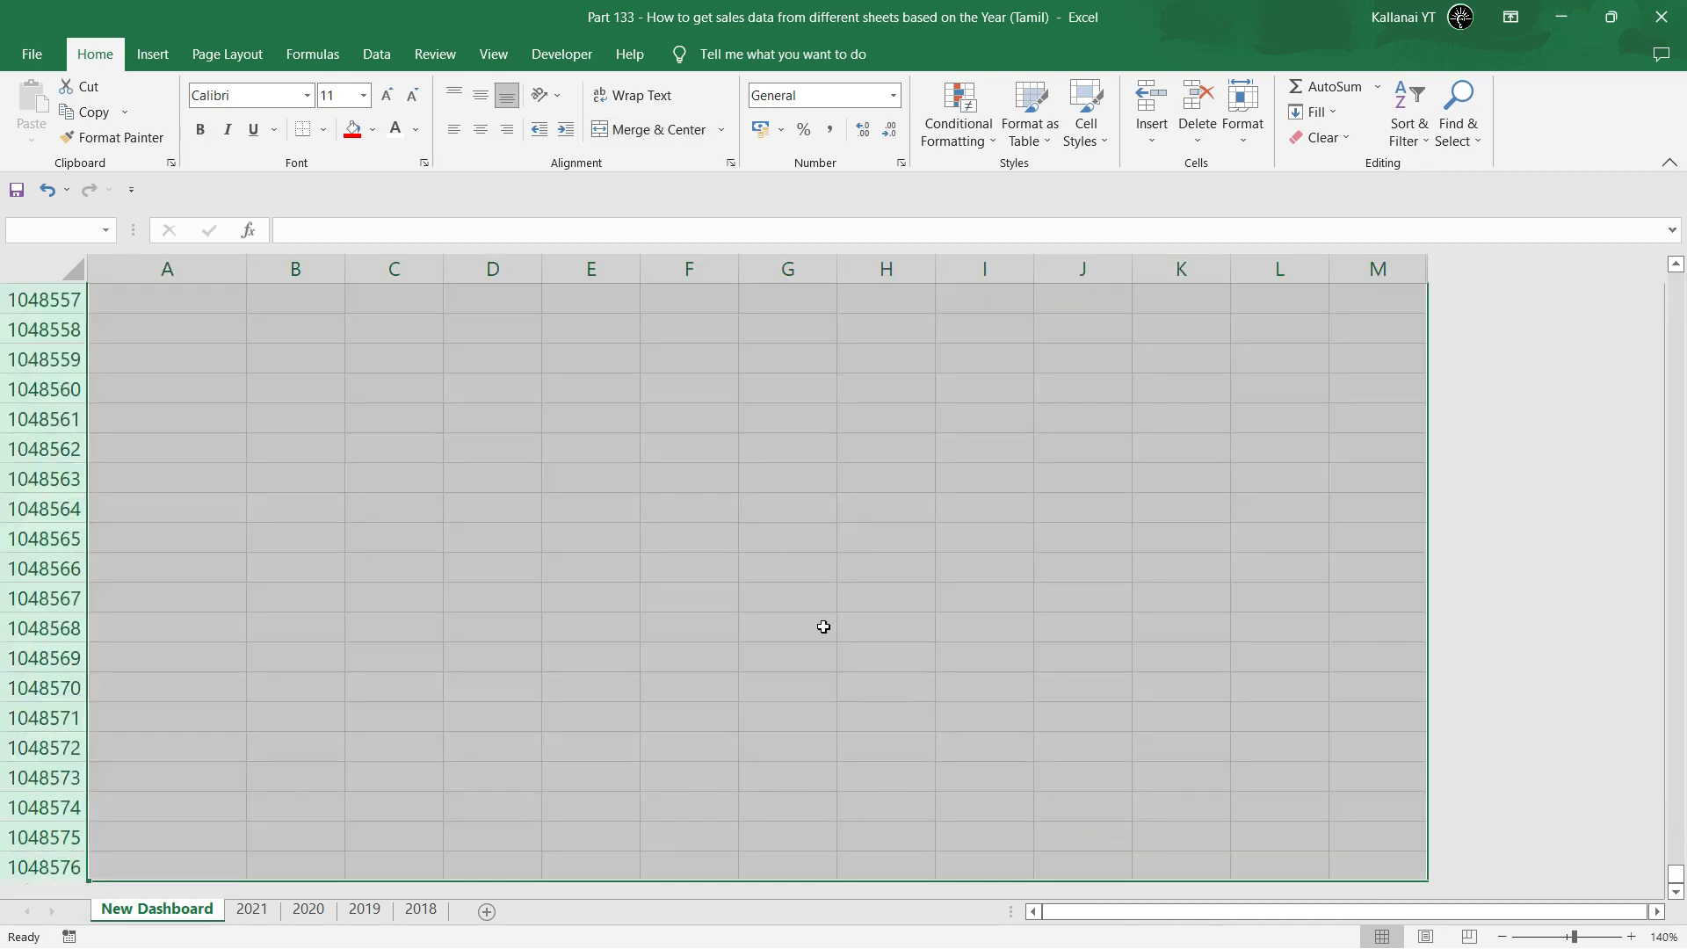
right_click(650, 598)
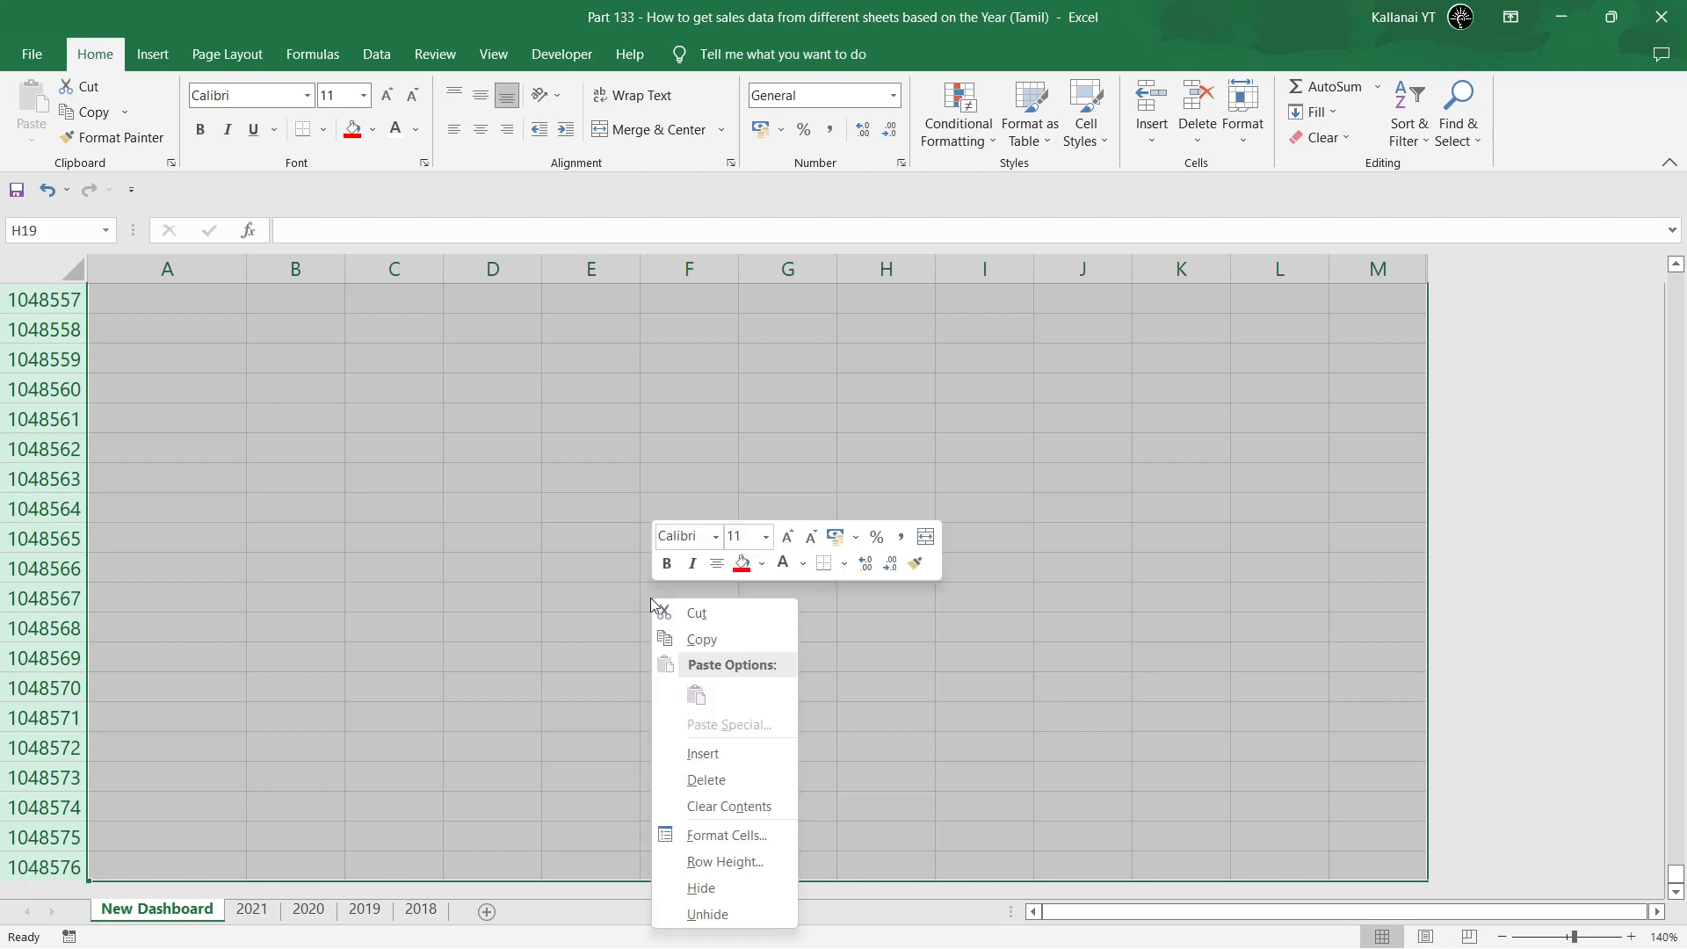
left_click(695, 884)
left_click(669, 482)
key("ctrl+Up")
key("ctrl+Up")
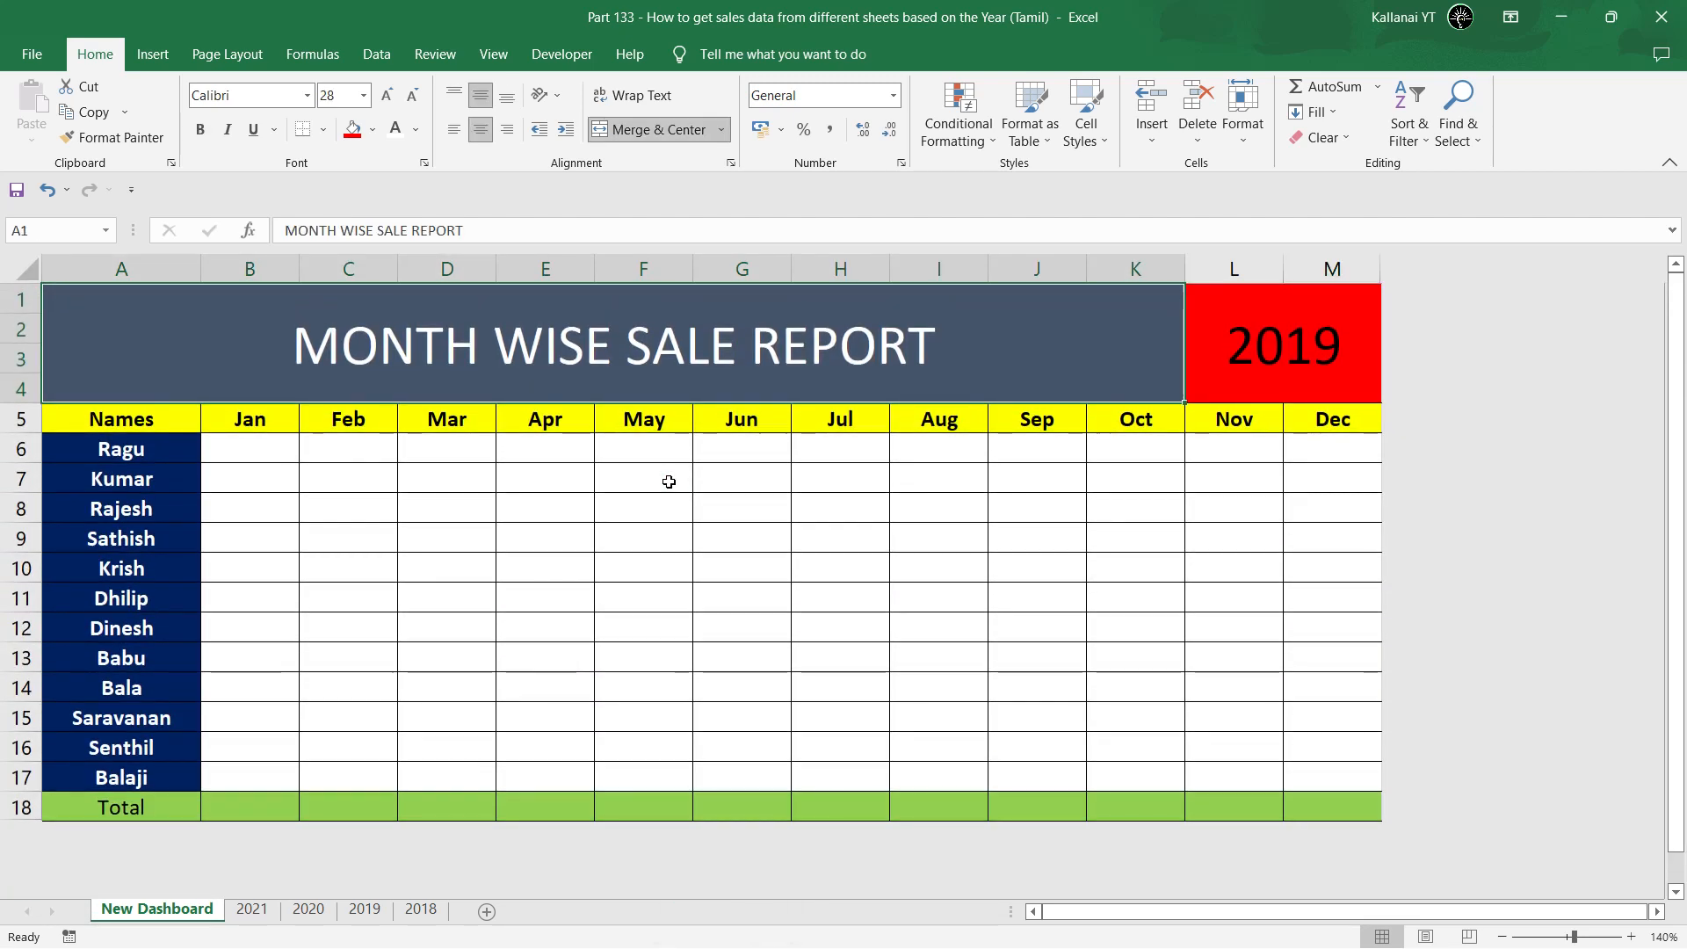
key("Down")
key("Down")
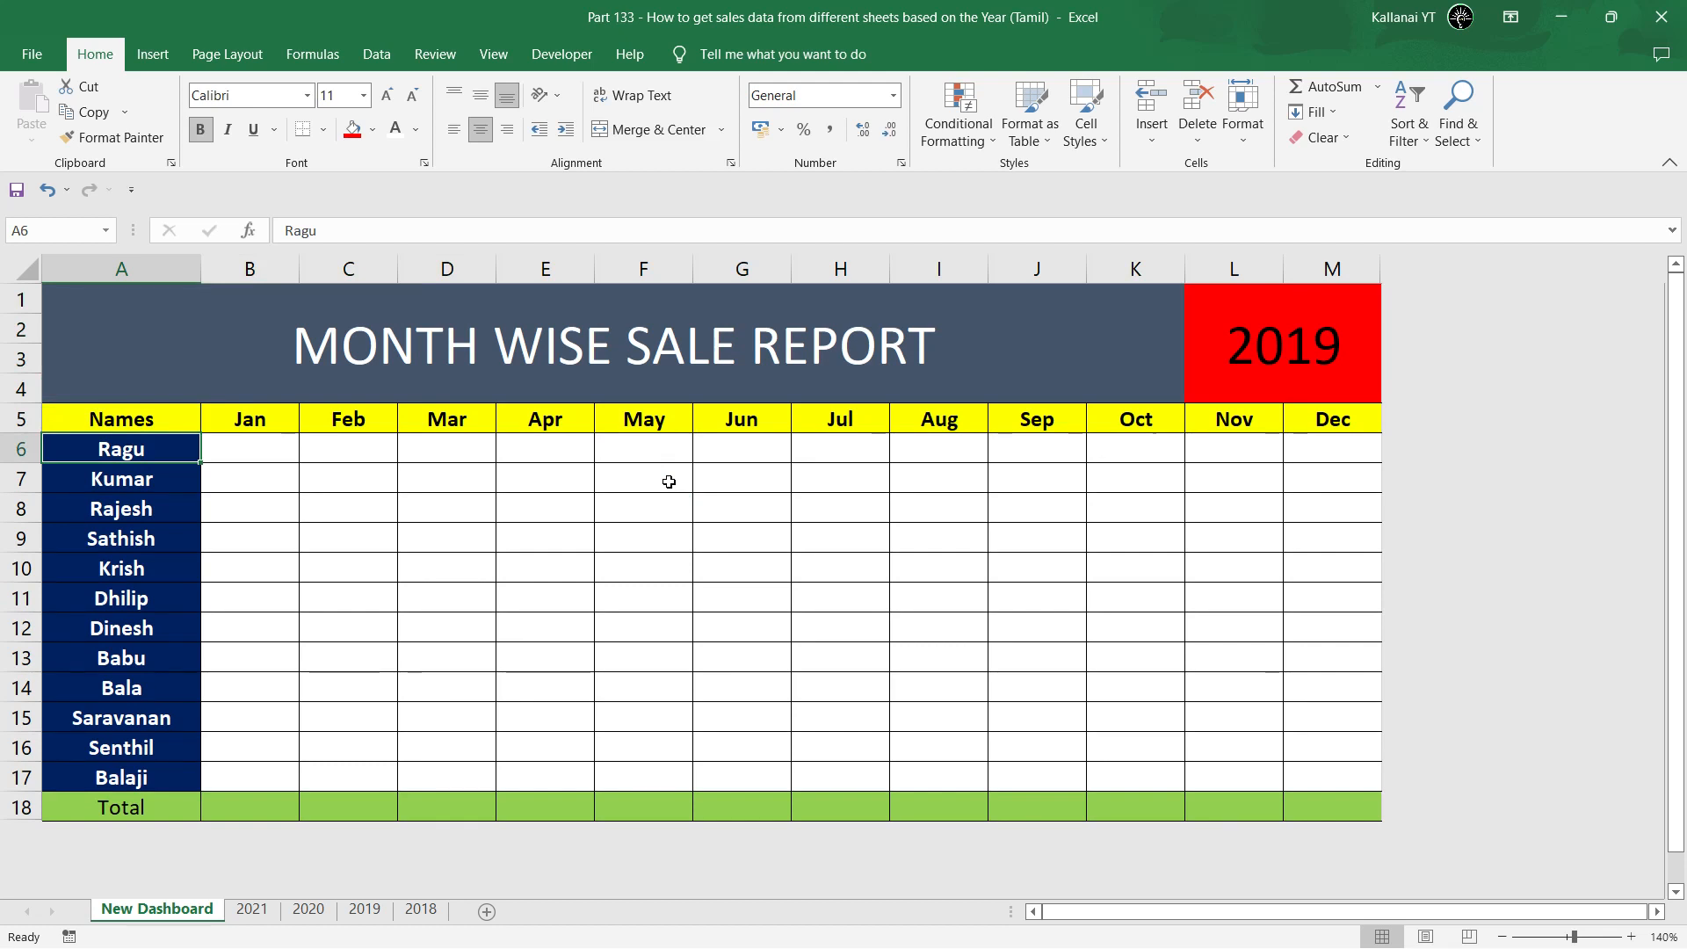
key("Right")
key("Right")
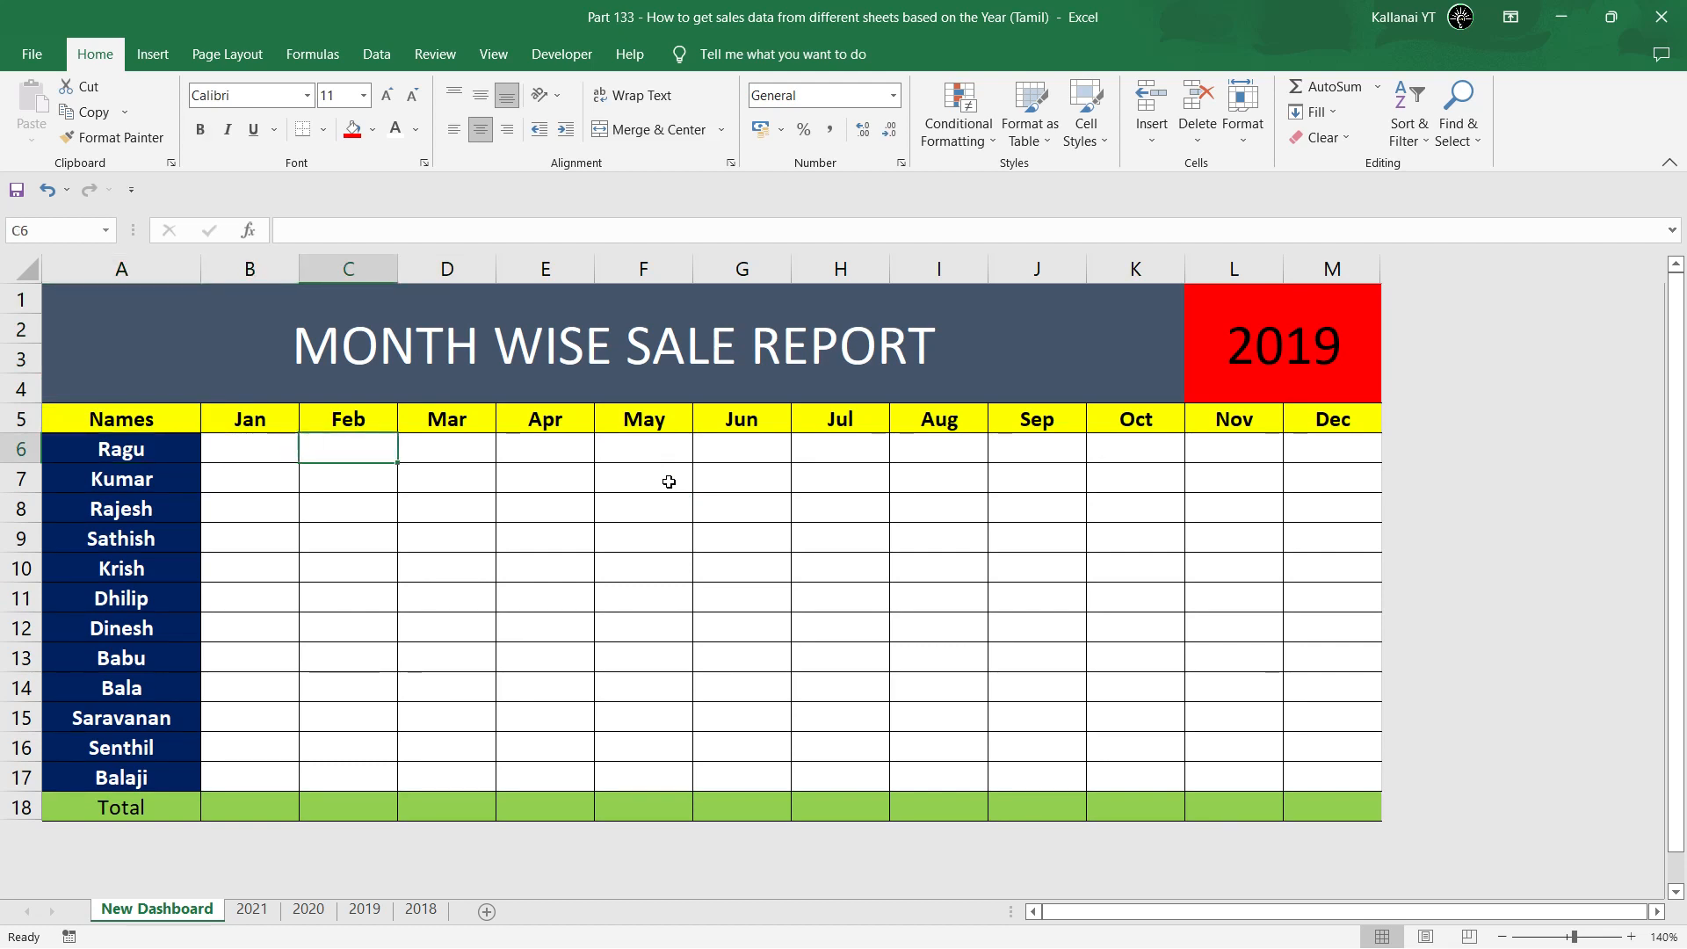
key("Right")
key("Left")
key("Left")
key("Up")
key("Left")
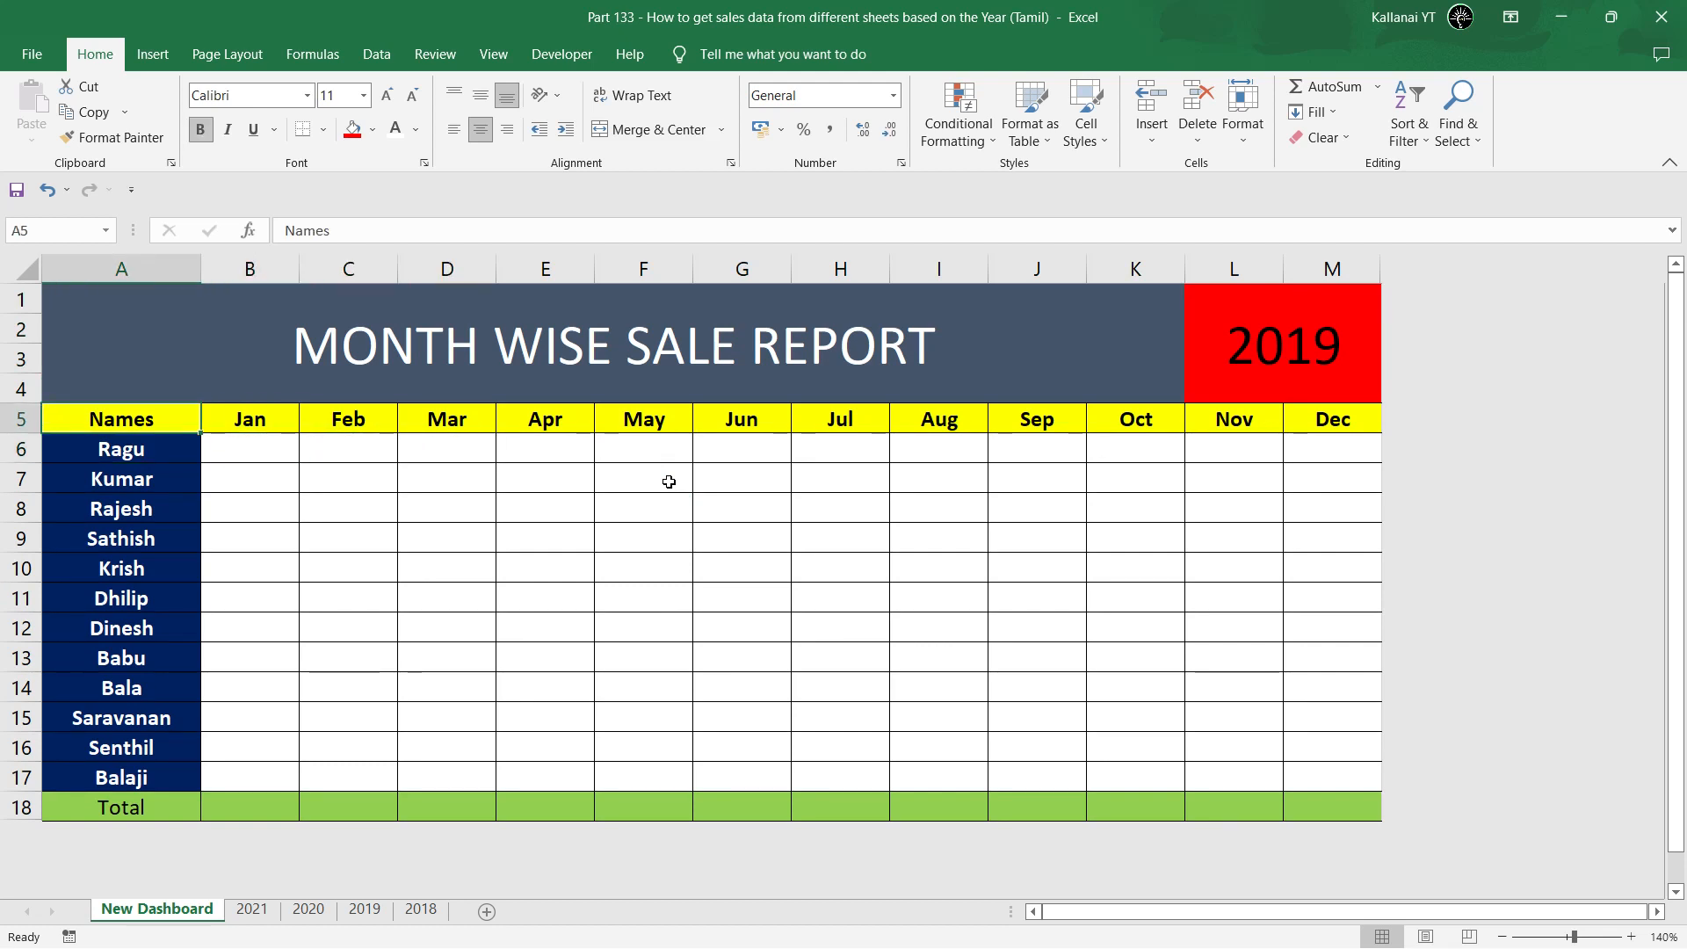
key("Right")
key("Right")
key("Down")
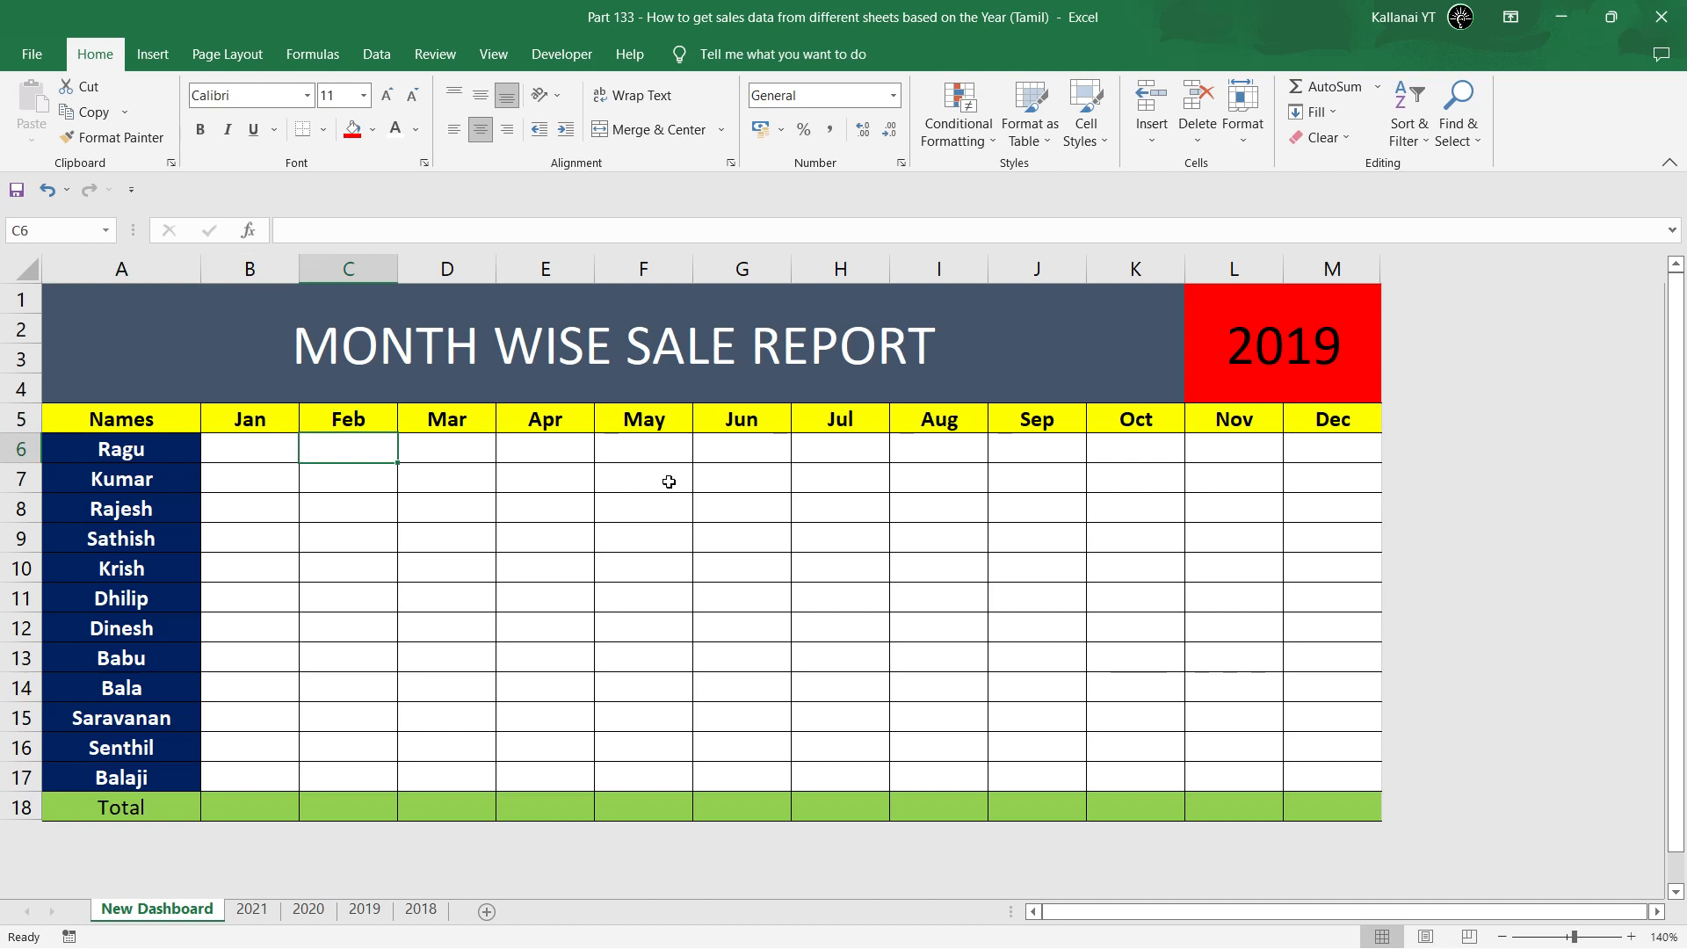
key("Right")
key("Left")
Enter the formula =ADDRESS(10,5) in cell C7.
key("Down")
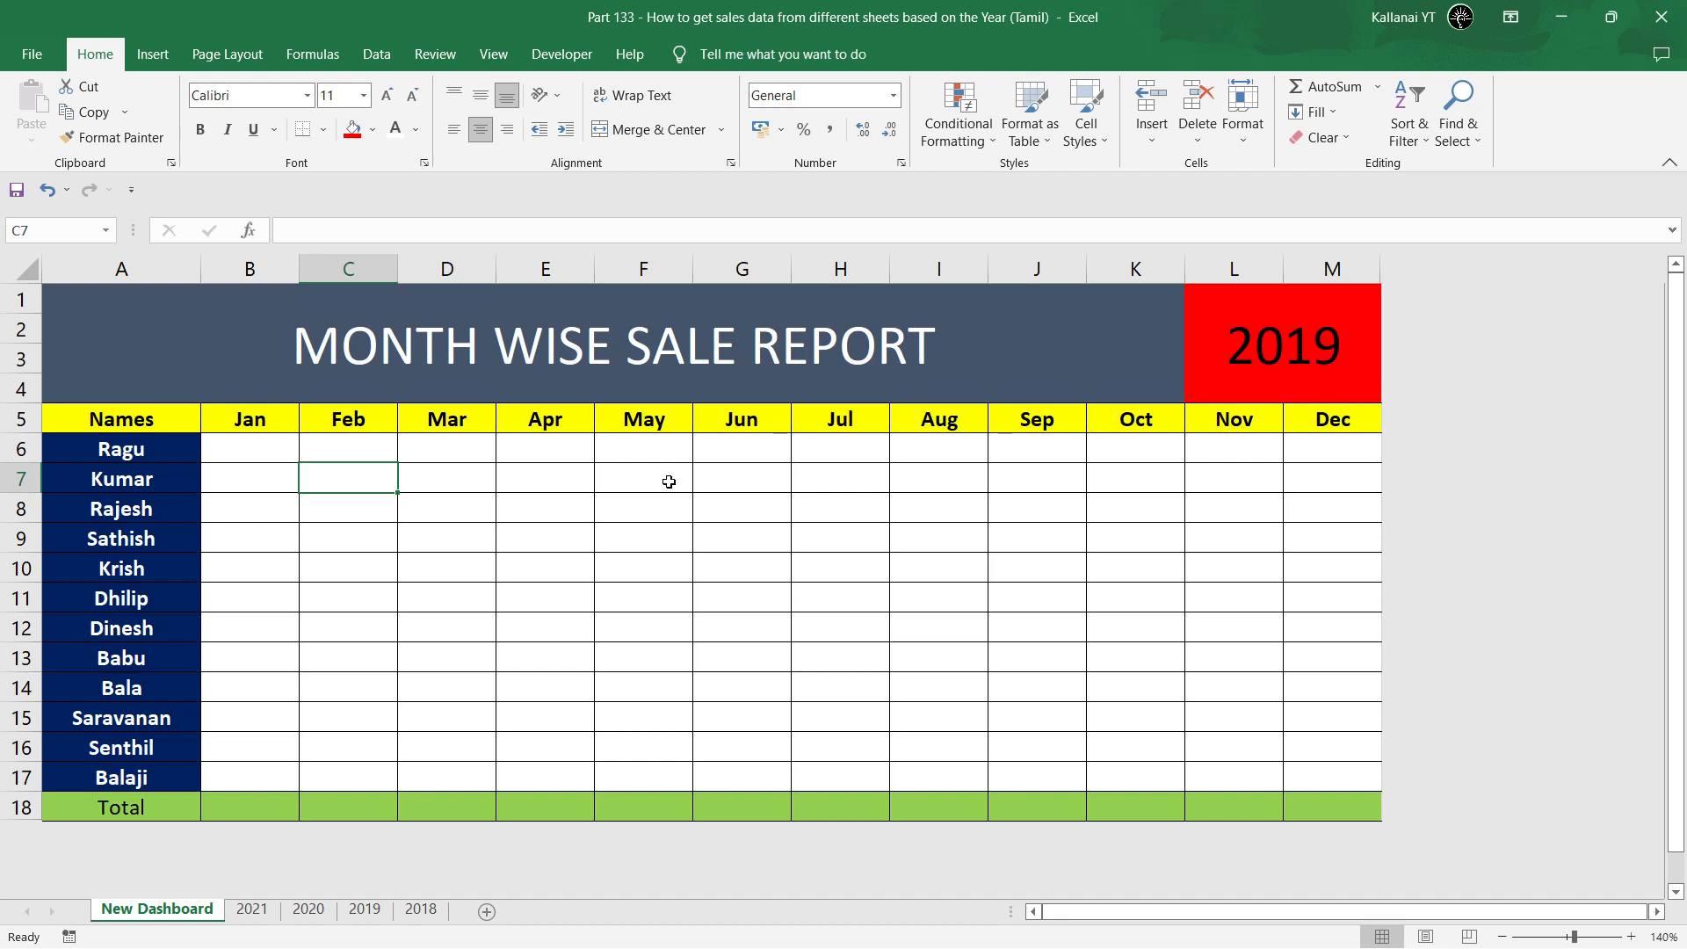
type("=")
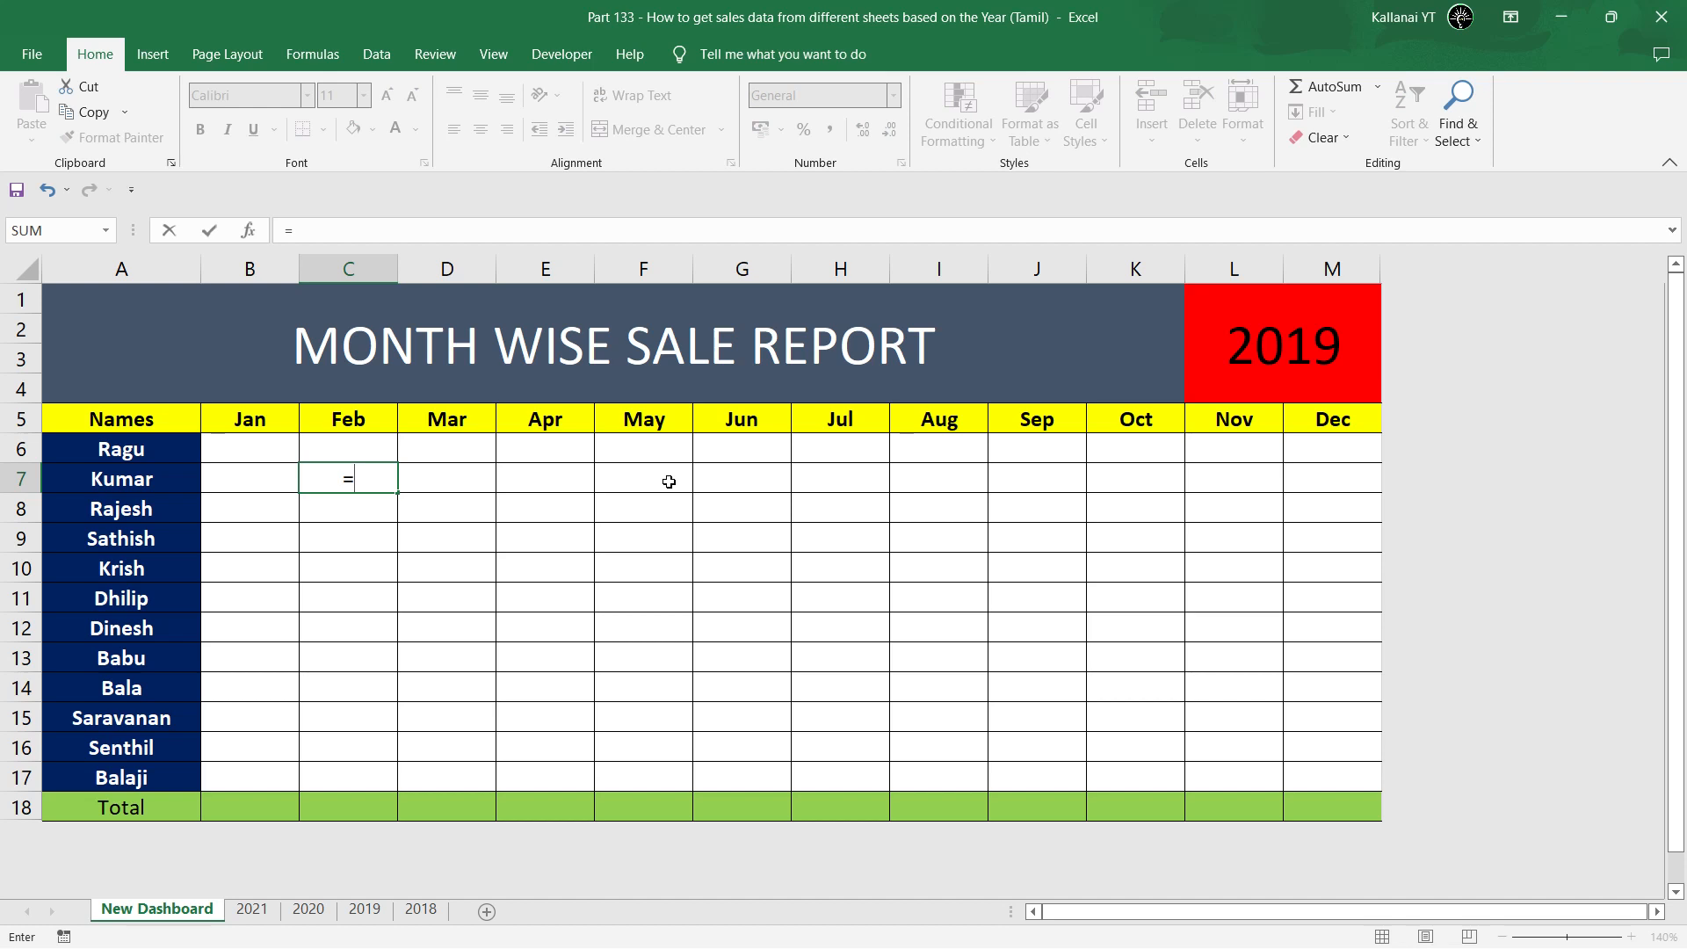
type("ADDRESS(1")
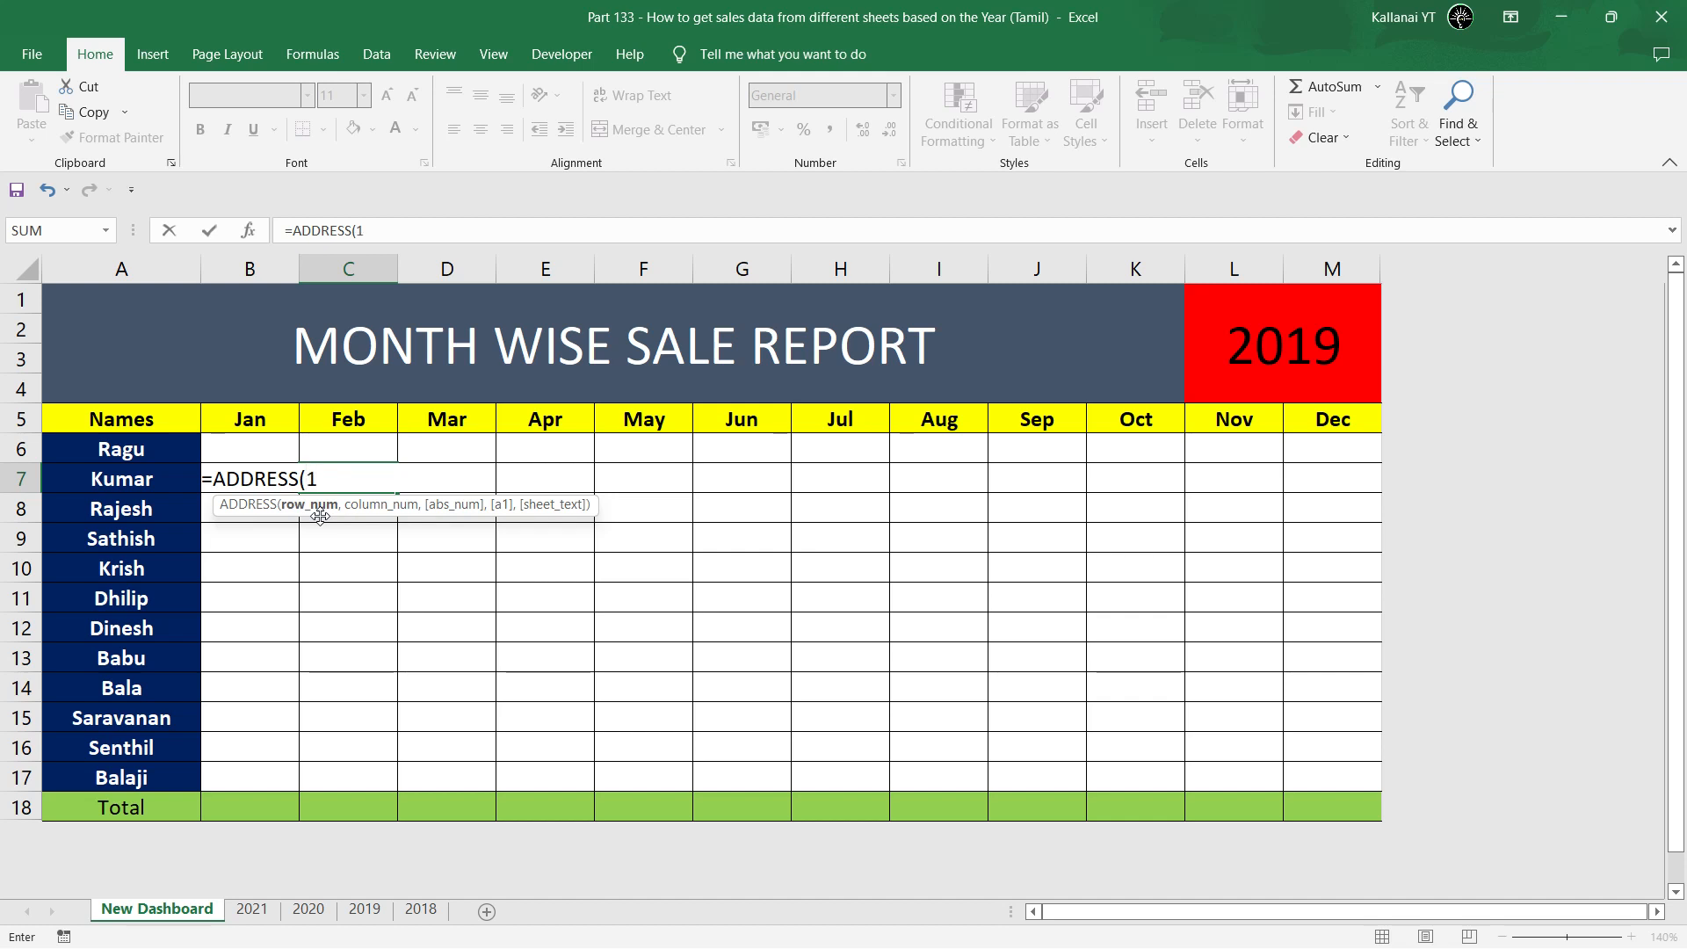
type("0,")
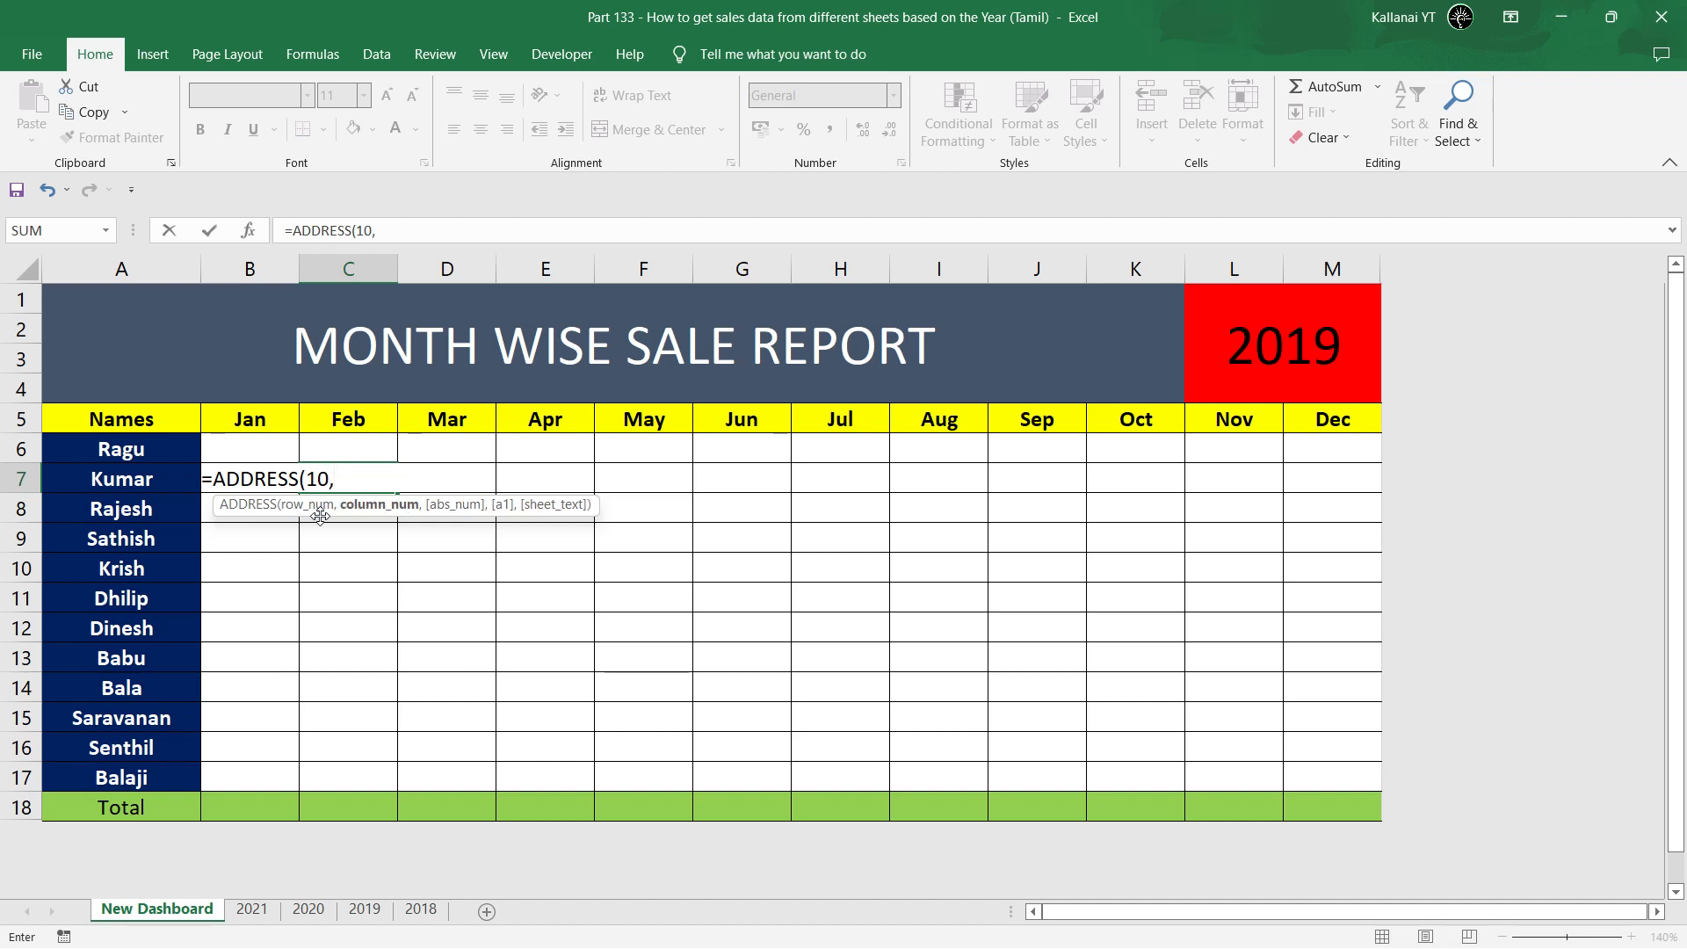
type("5)")
key("Return")
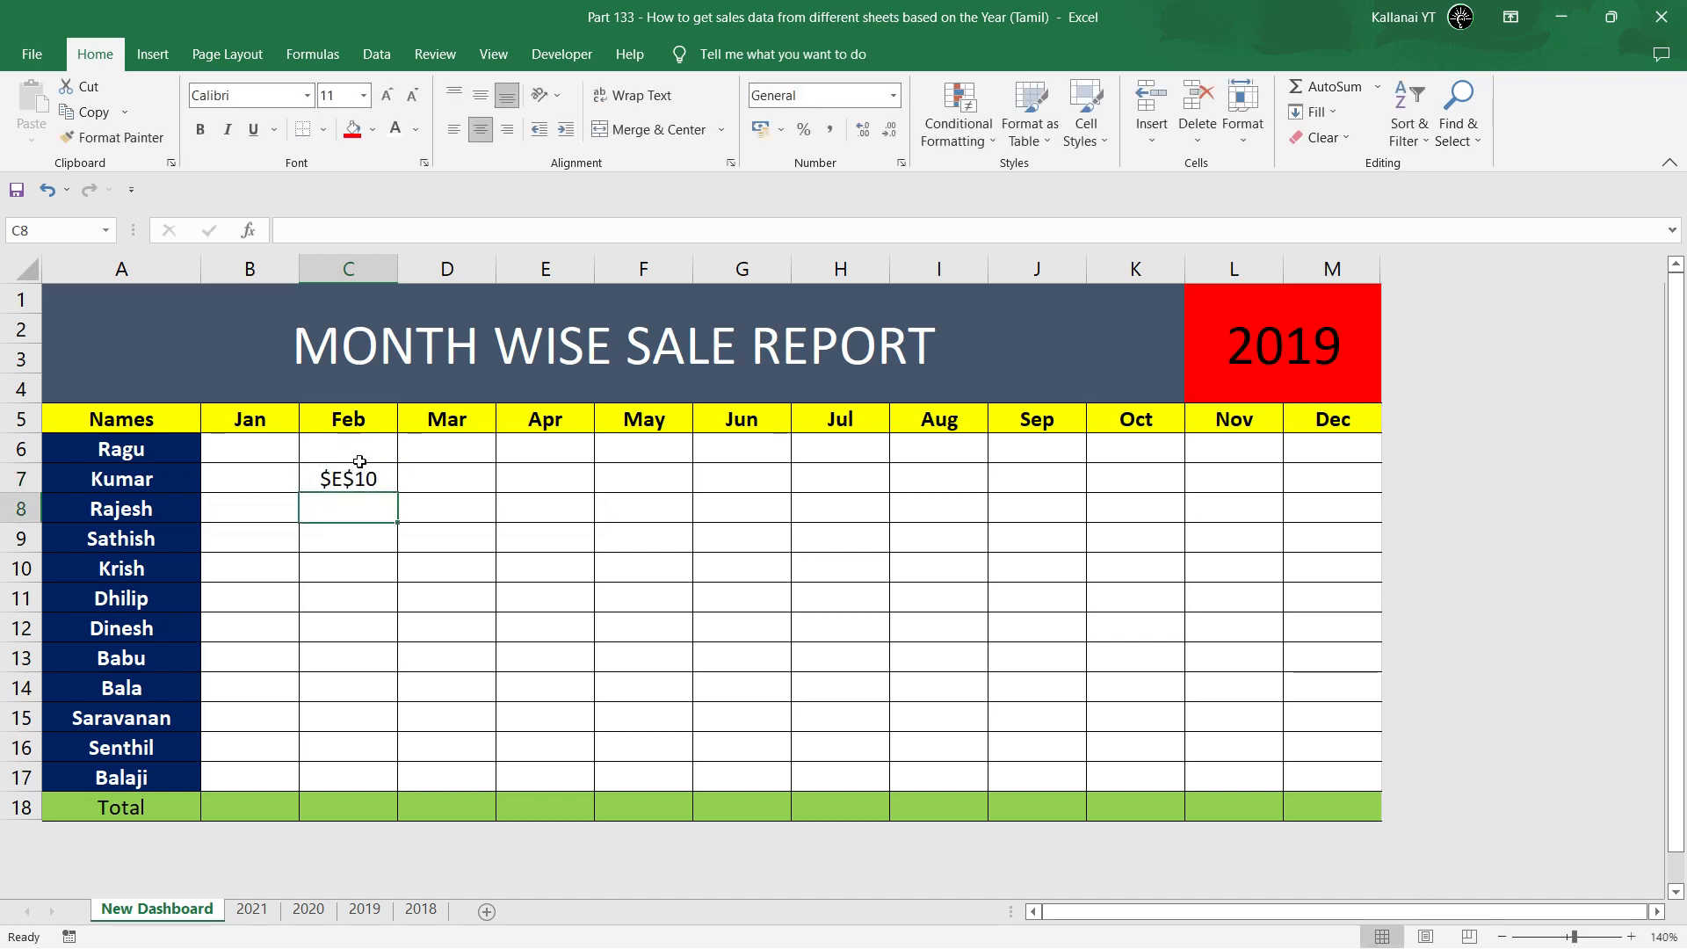
Trace the C7 address through row 10 and column E, and fill cell E10 with red.
left_click(360, 474)
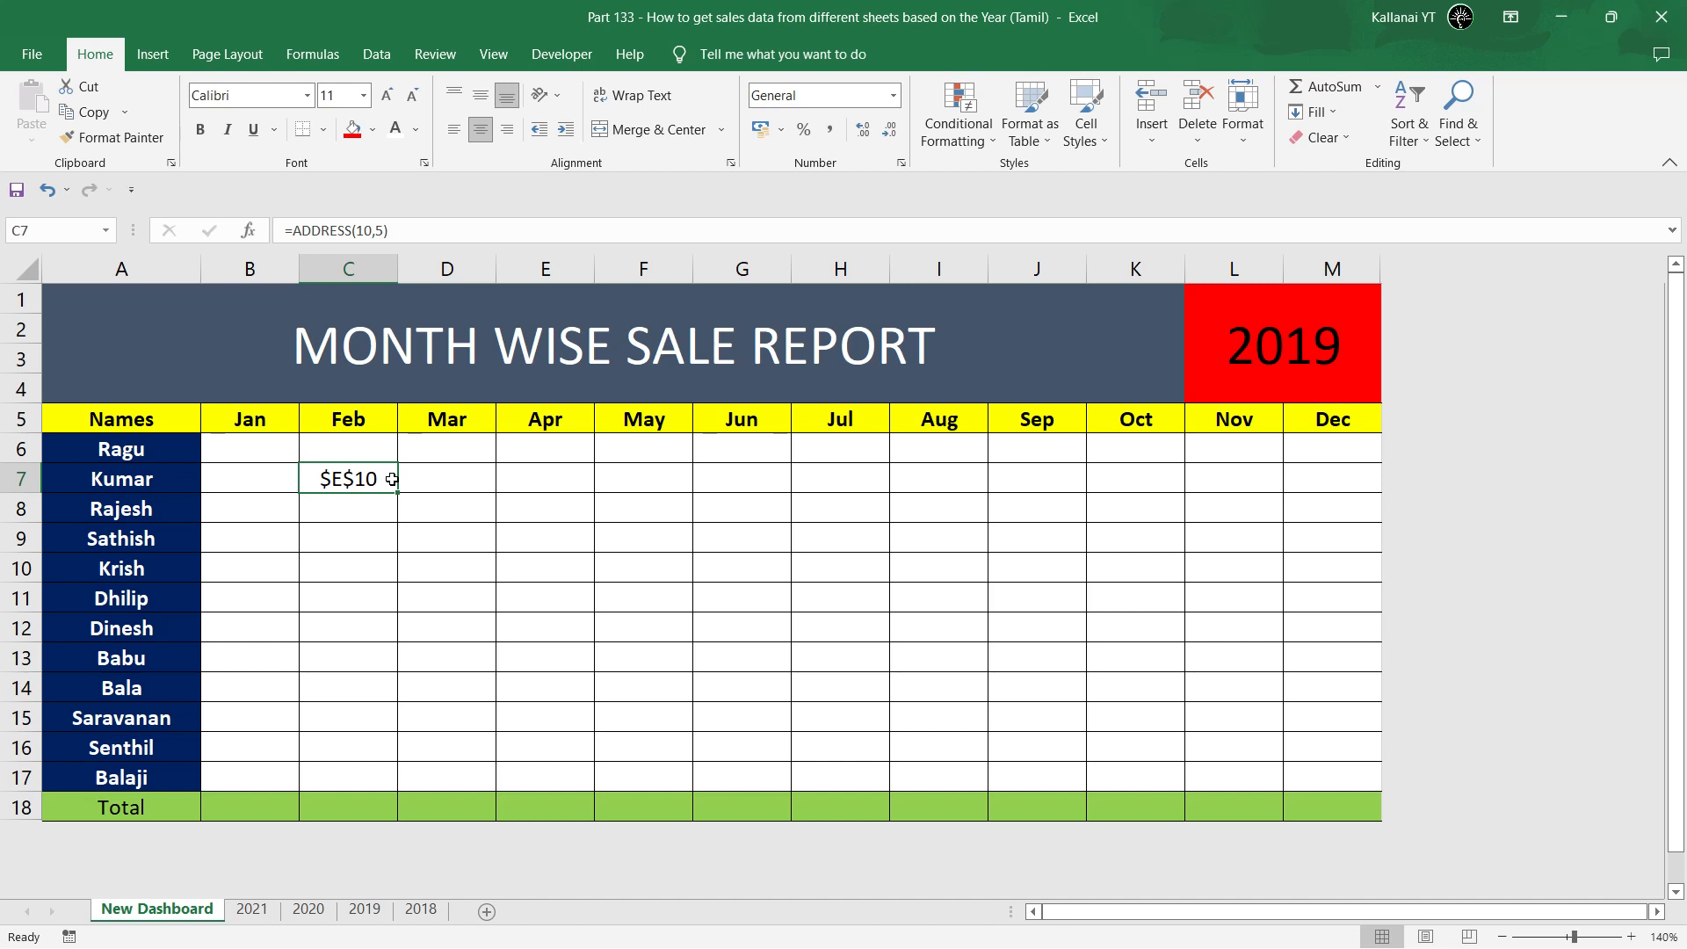
left_click(21, 568)
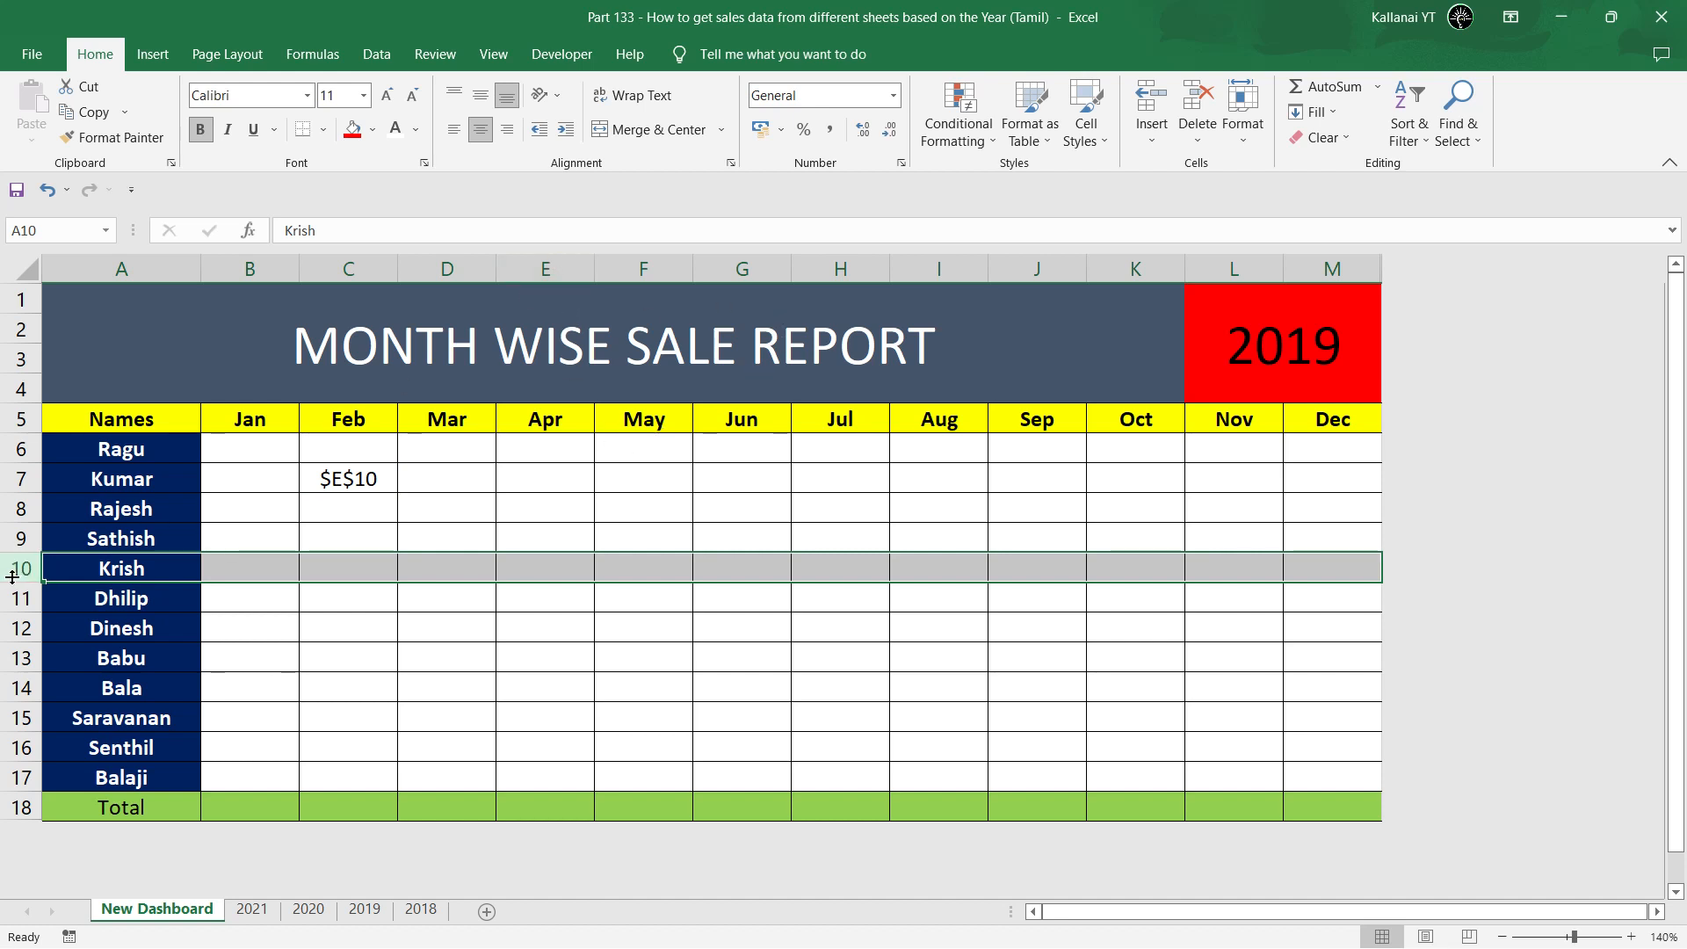
left_click(550, 262)
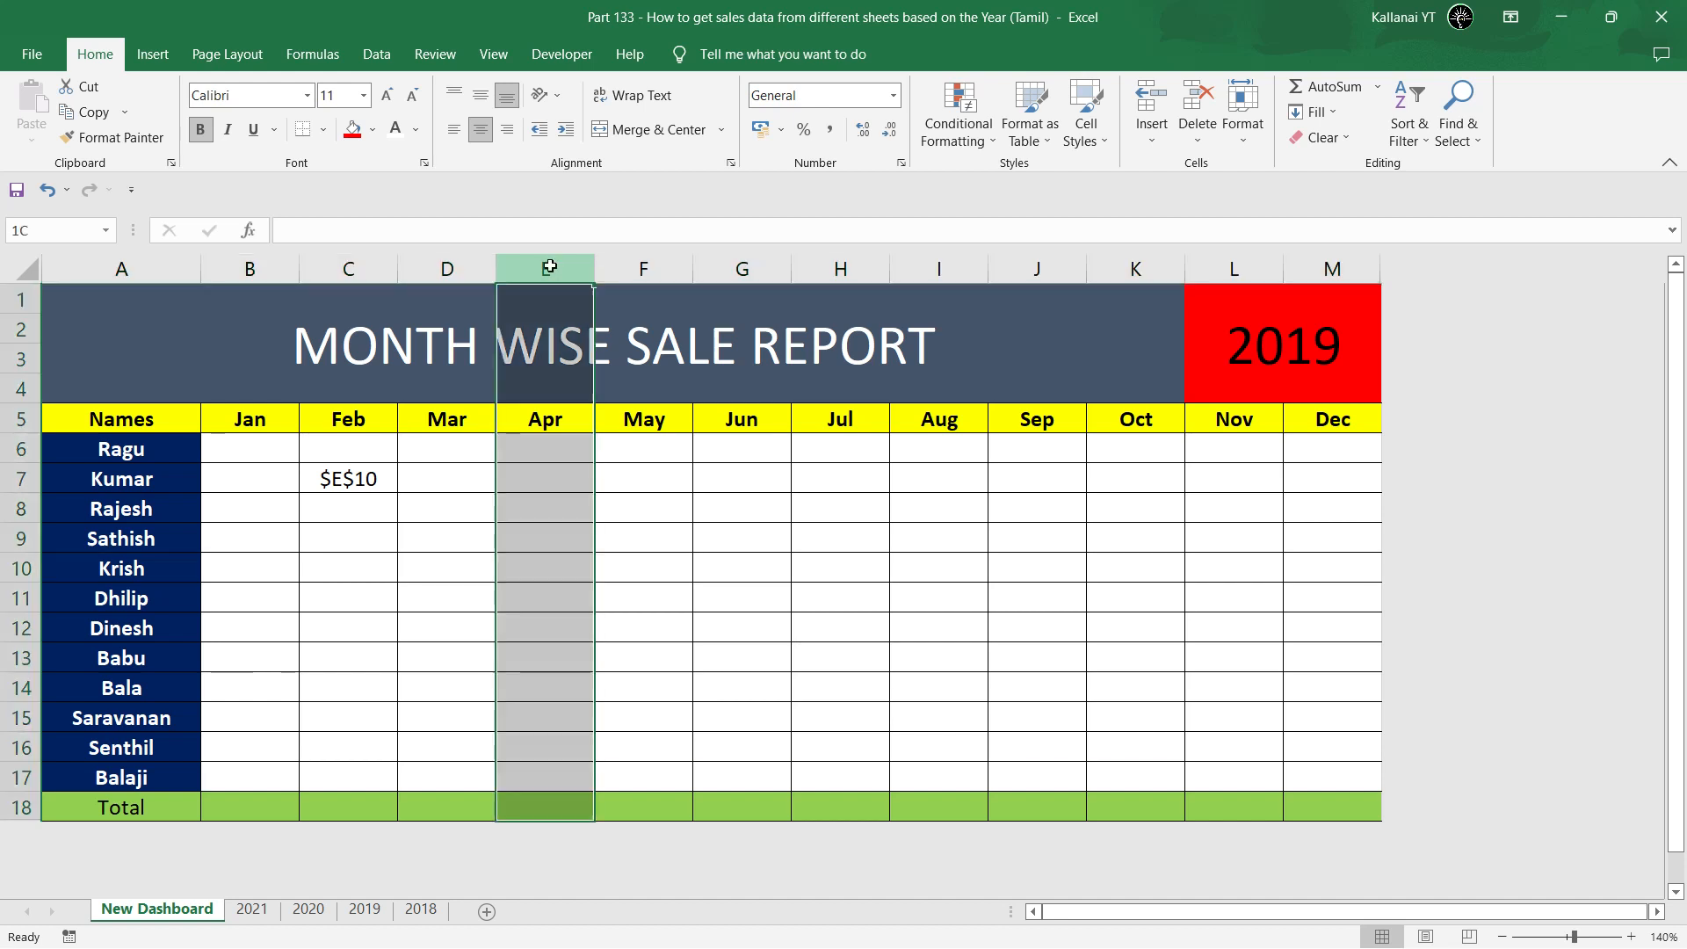
left_click(541, 574)
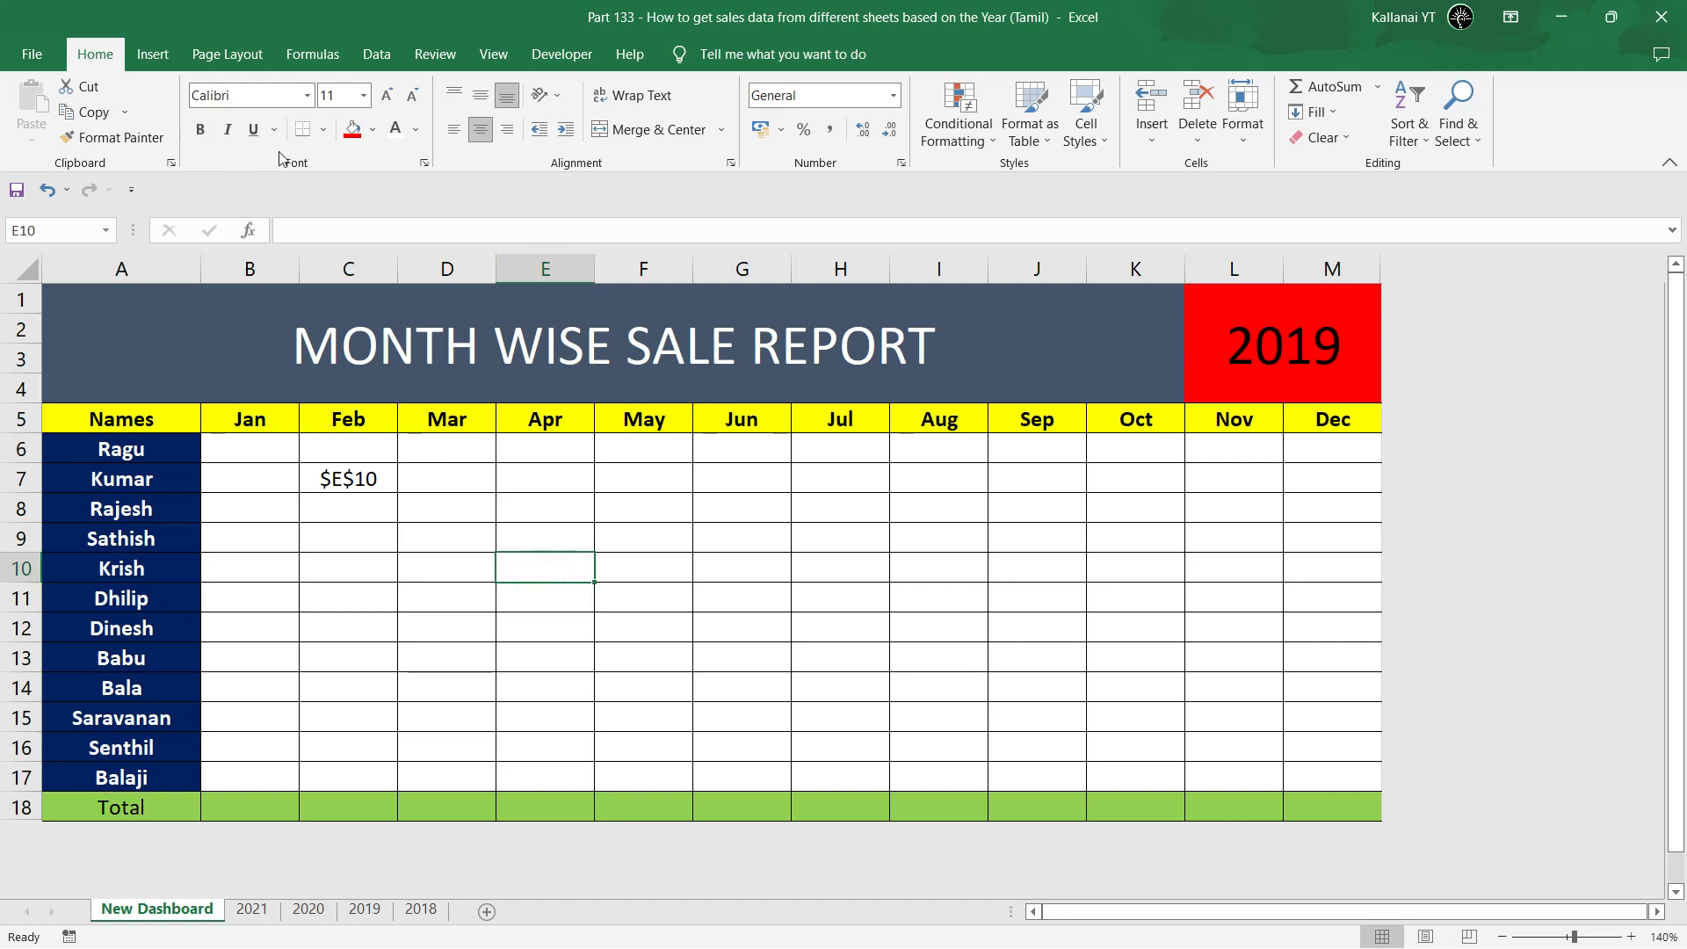
left_click(352, 139)
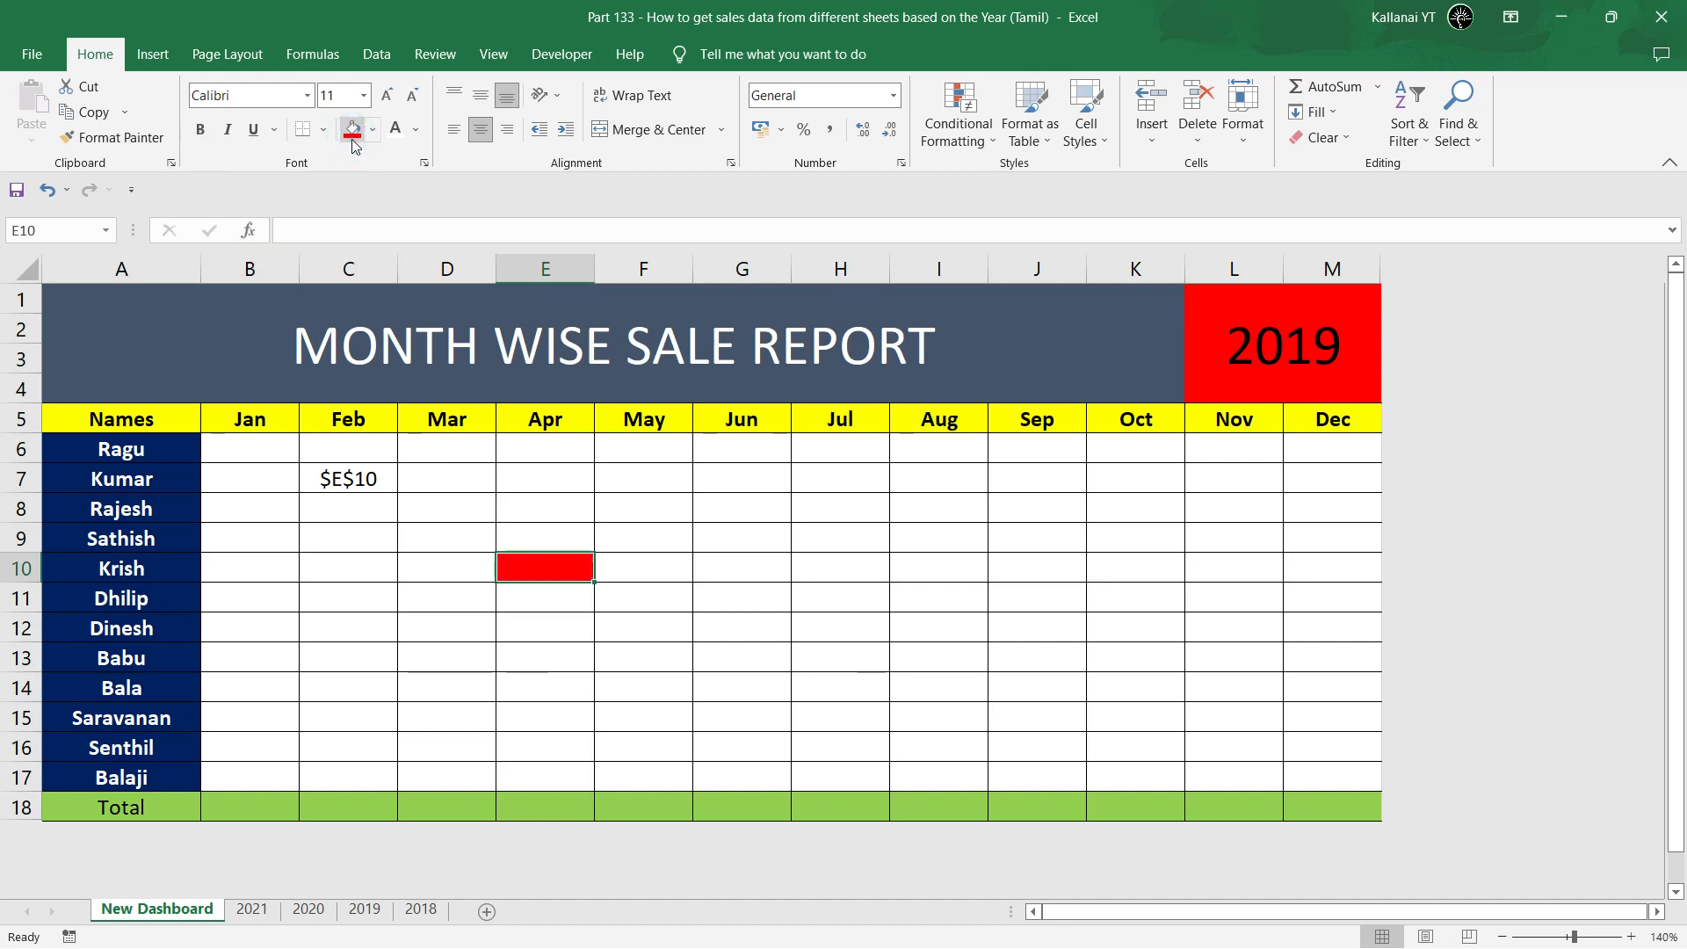
Compare the ADDRESS formula in C7 with the red cell E10, checking row 10 and column E.
left_click(531, 568)
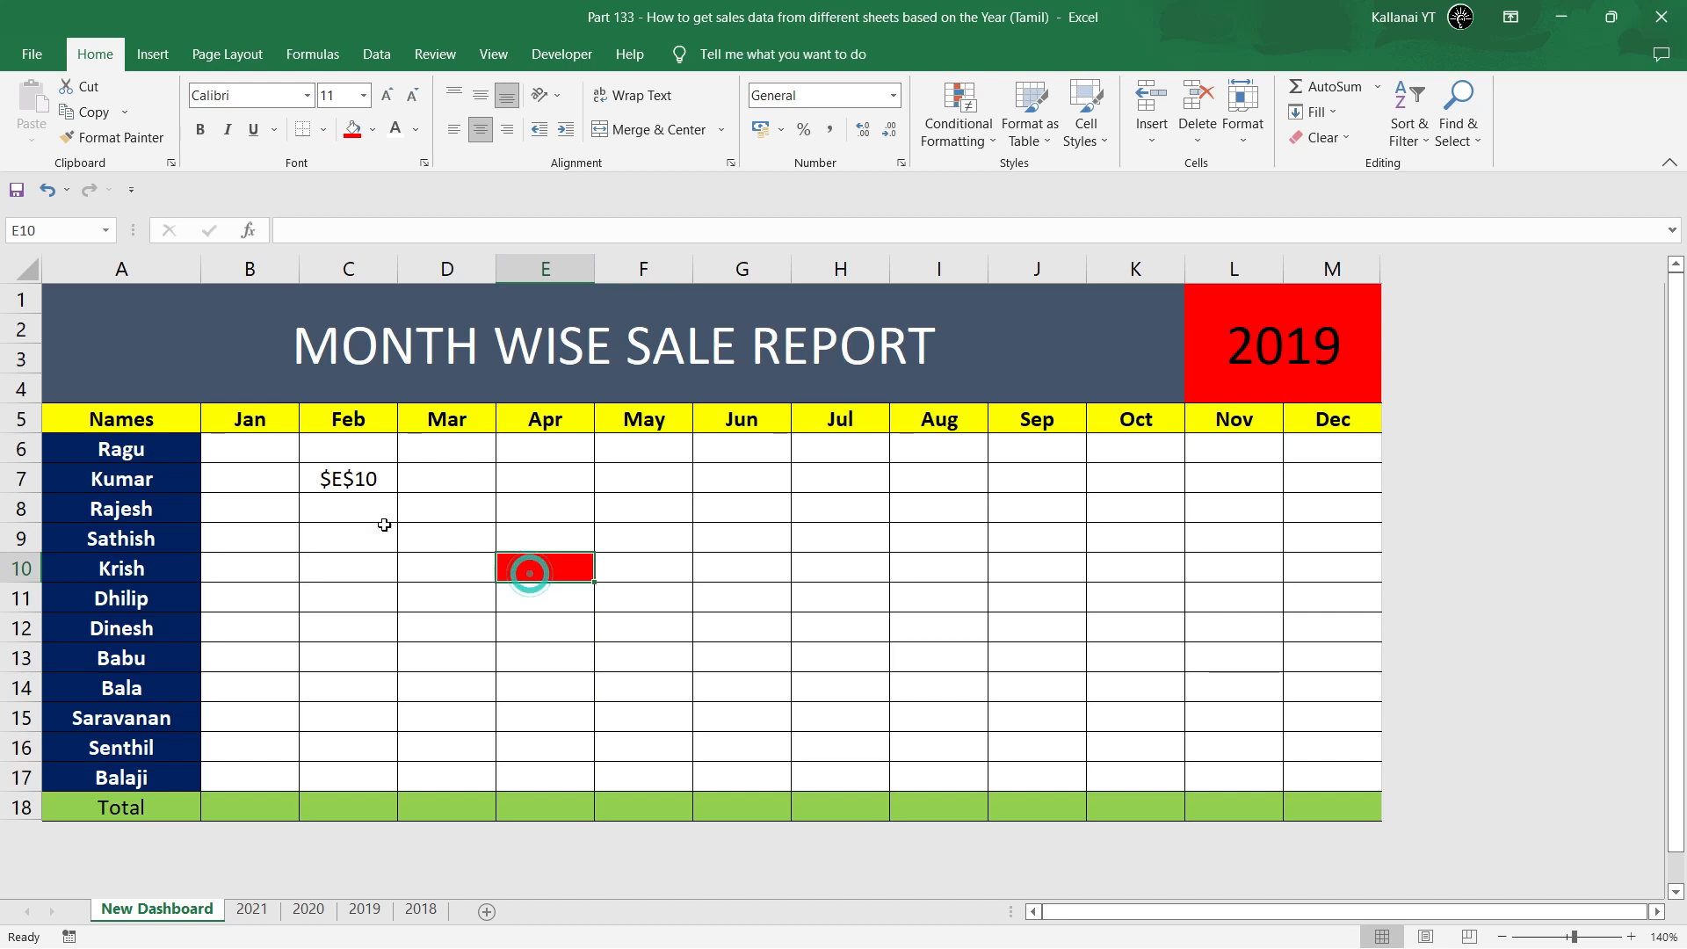
left_click(343, 476)
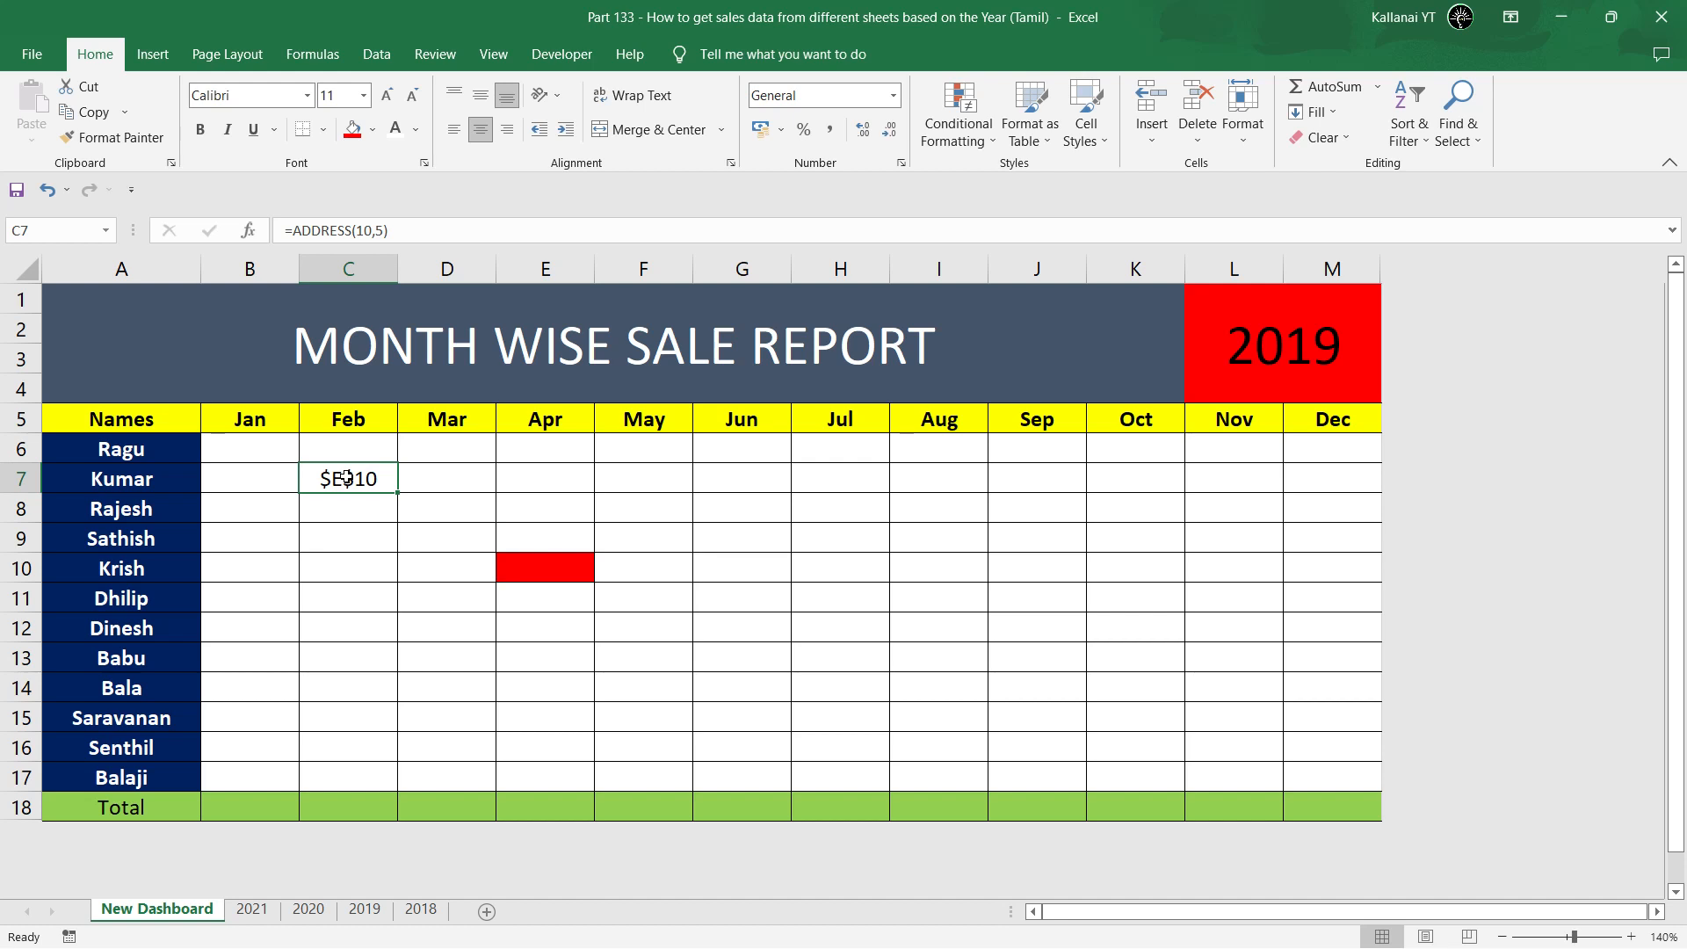
left_click(548, 566)
left_click(16, 568)
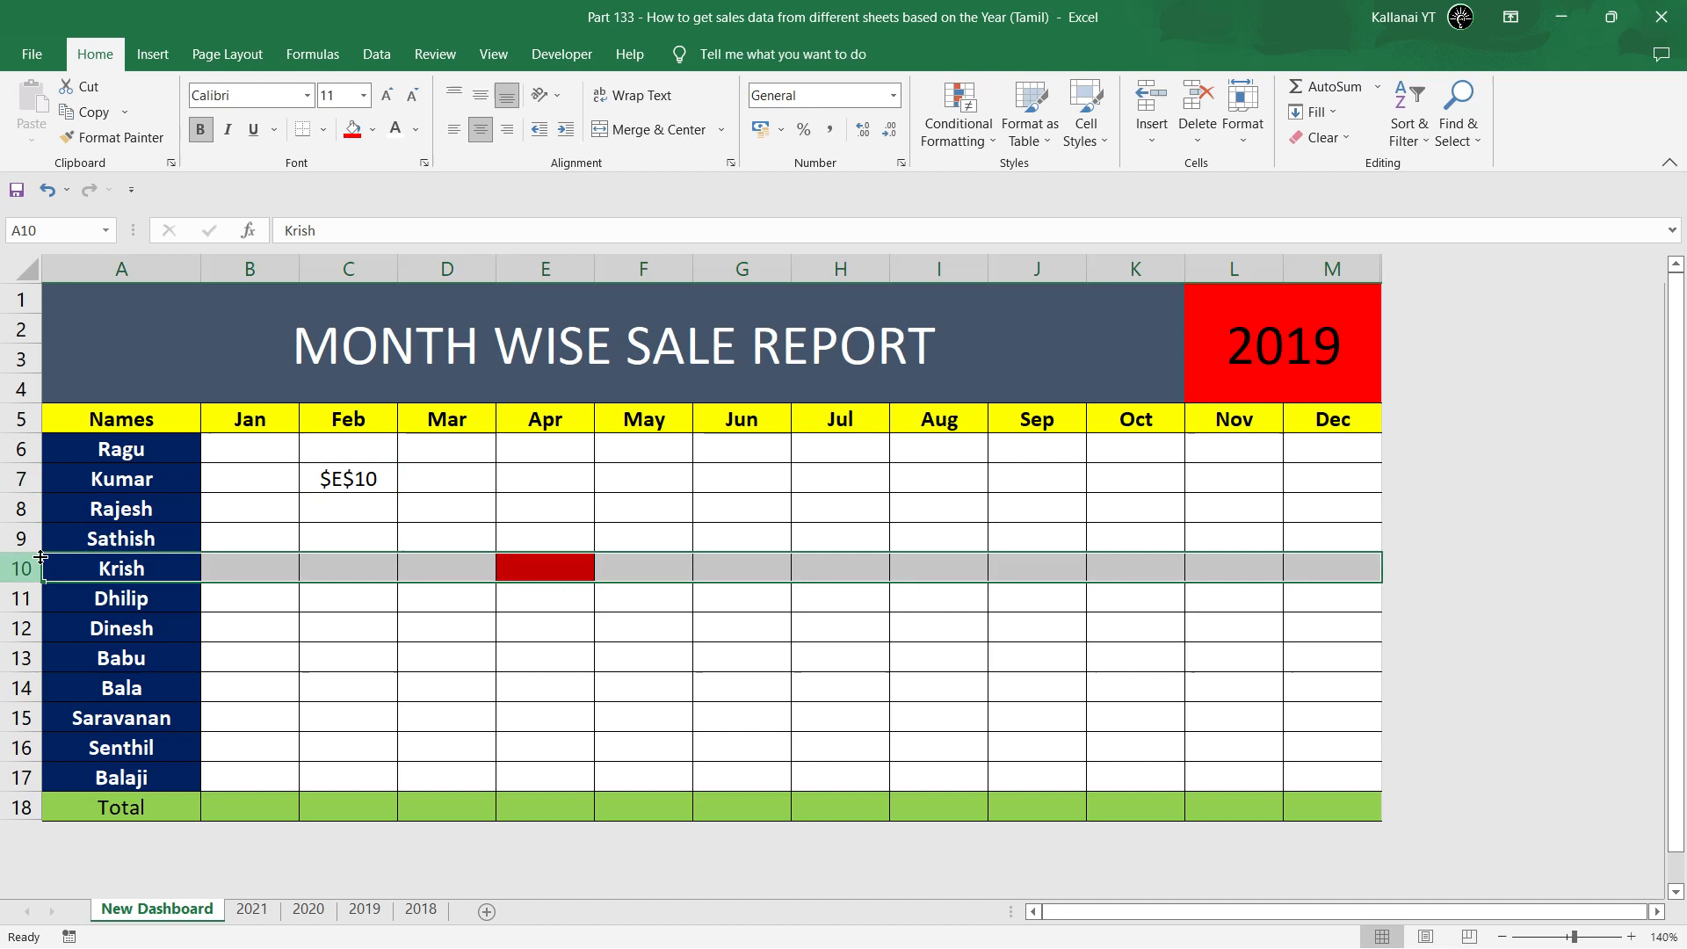
left_click(541, 269)
left_click(556, 567)
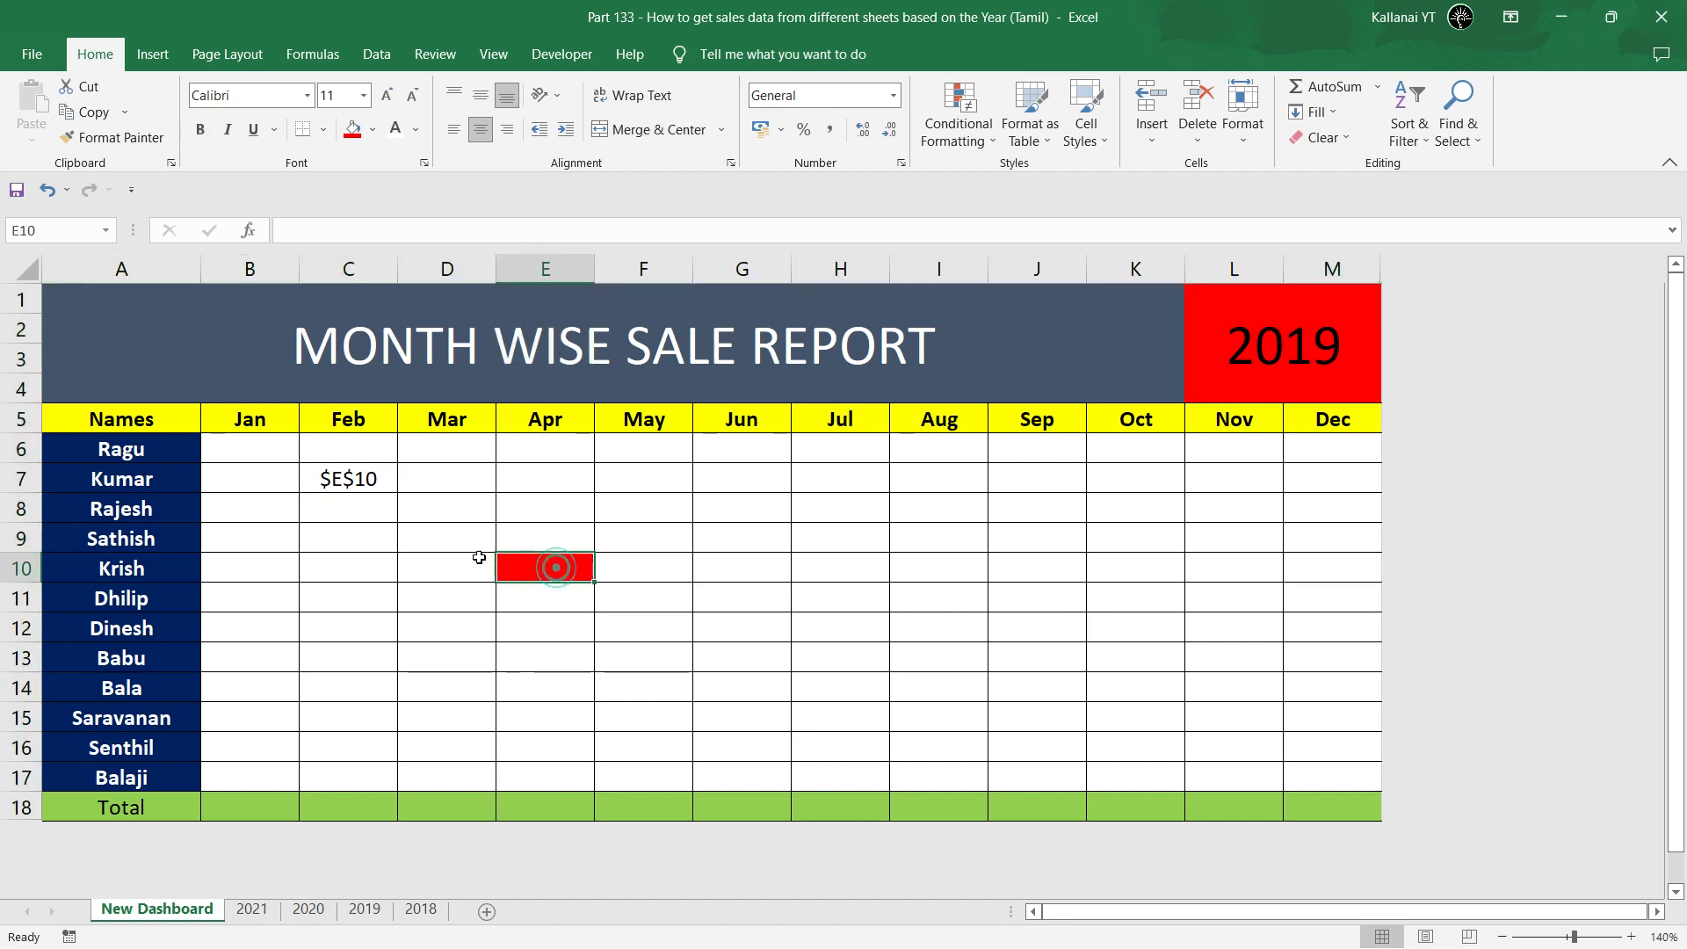
left_click(343, 488)
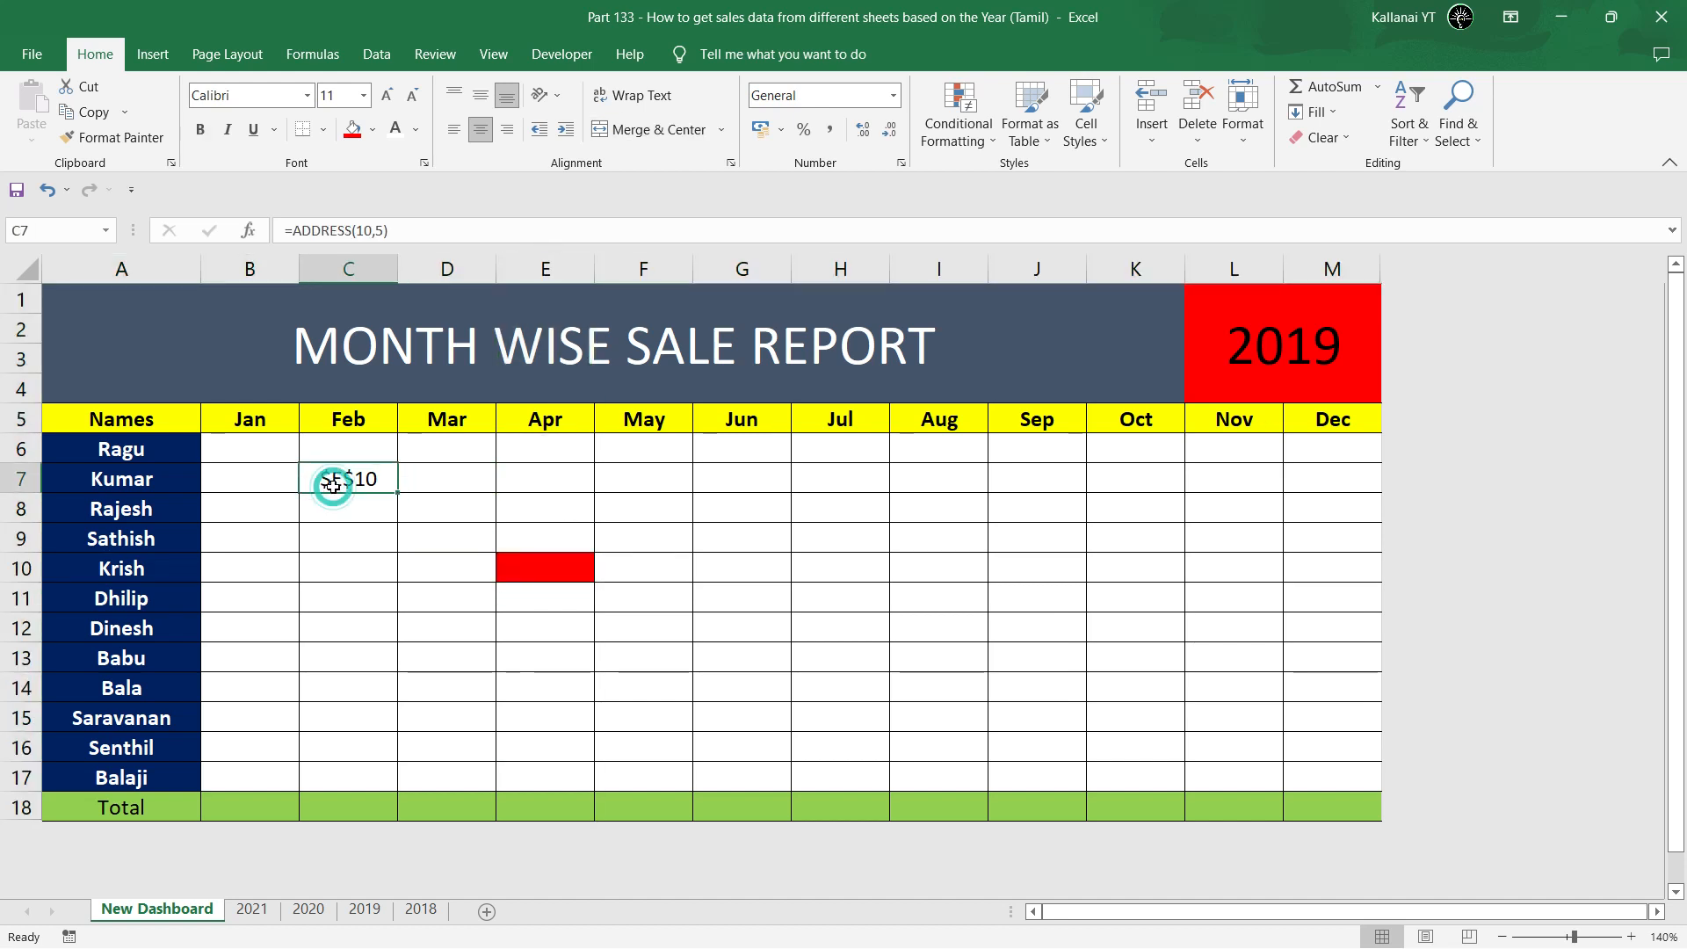
Add the reference type argument 1 (Absolute) to the C7 formula, making it =ADDRESS(10,5,1).
double_click(356, 482)
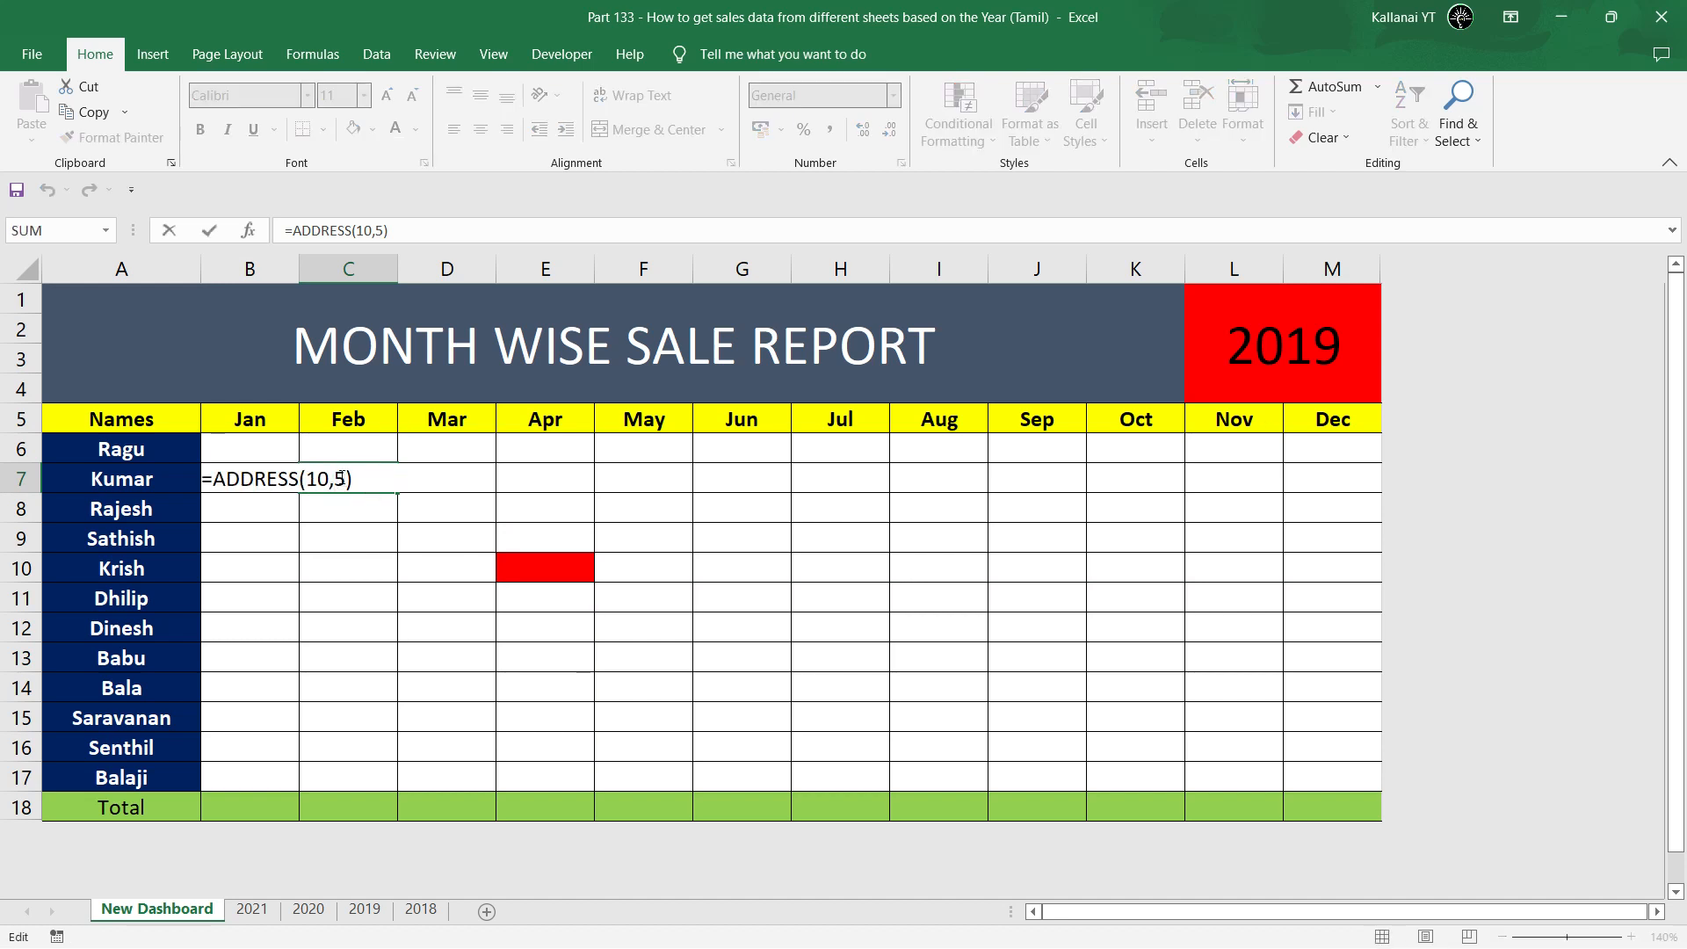
left_click(340, 478)
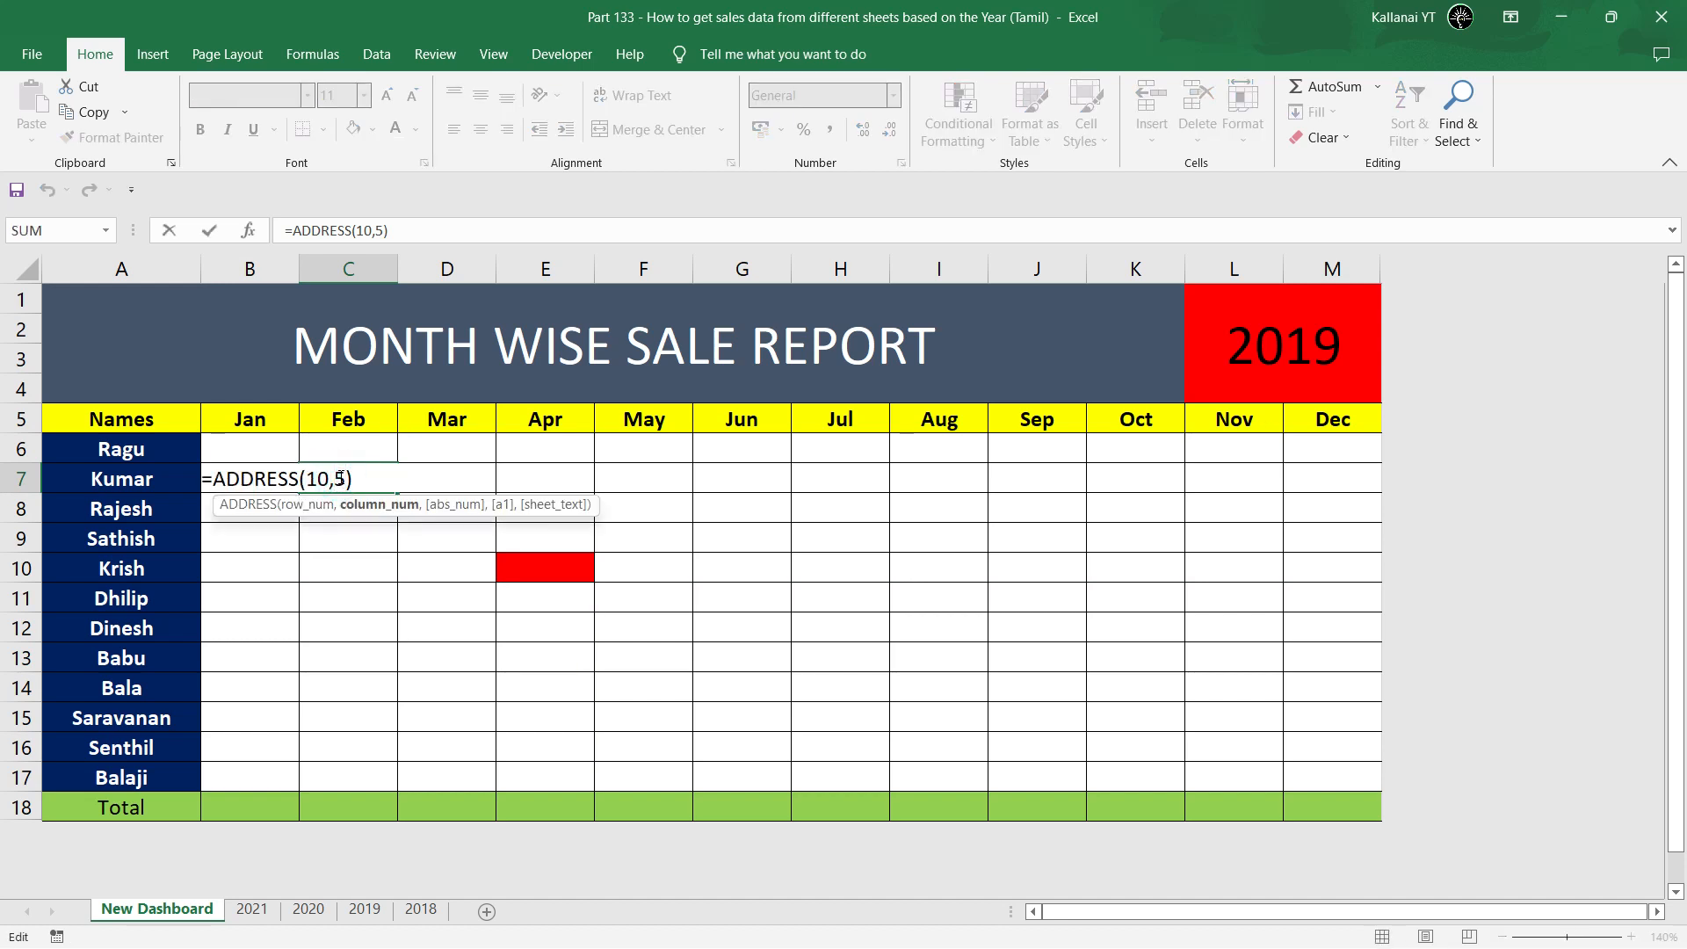
type(",")
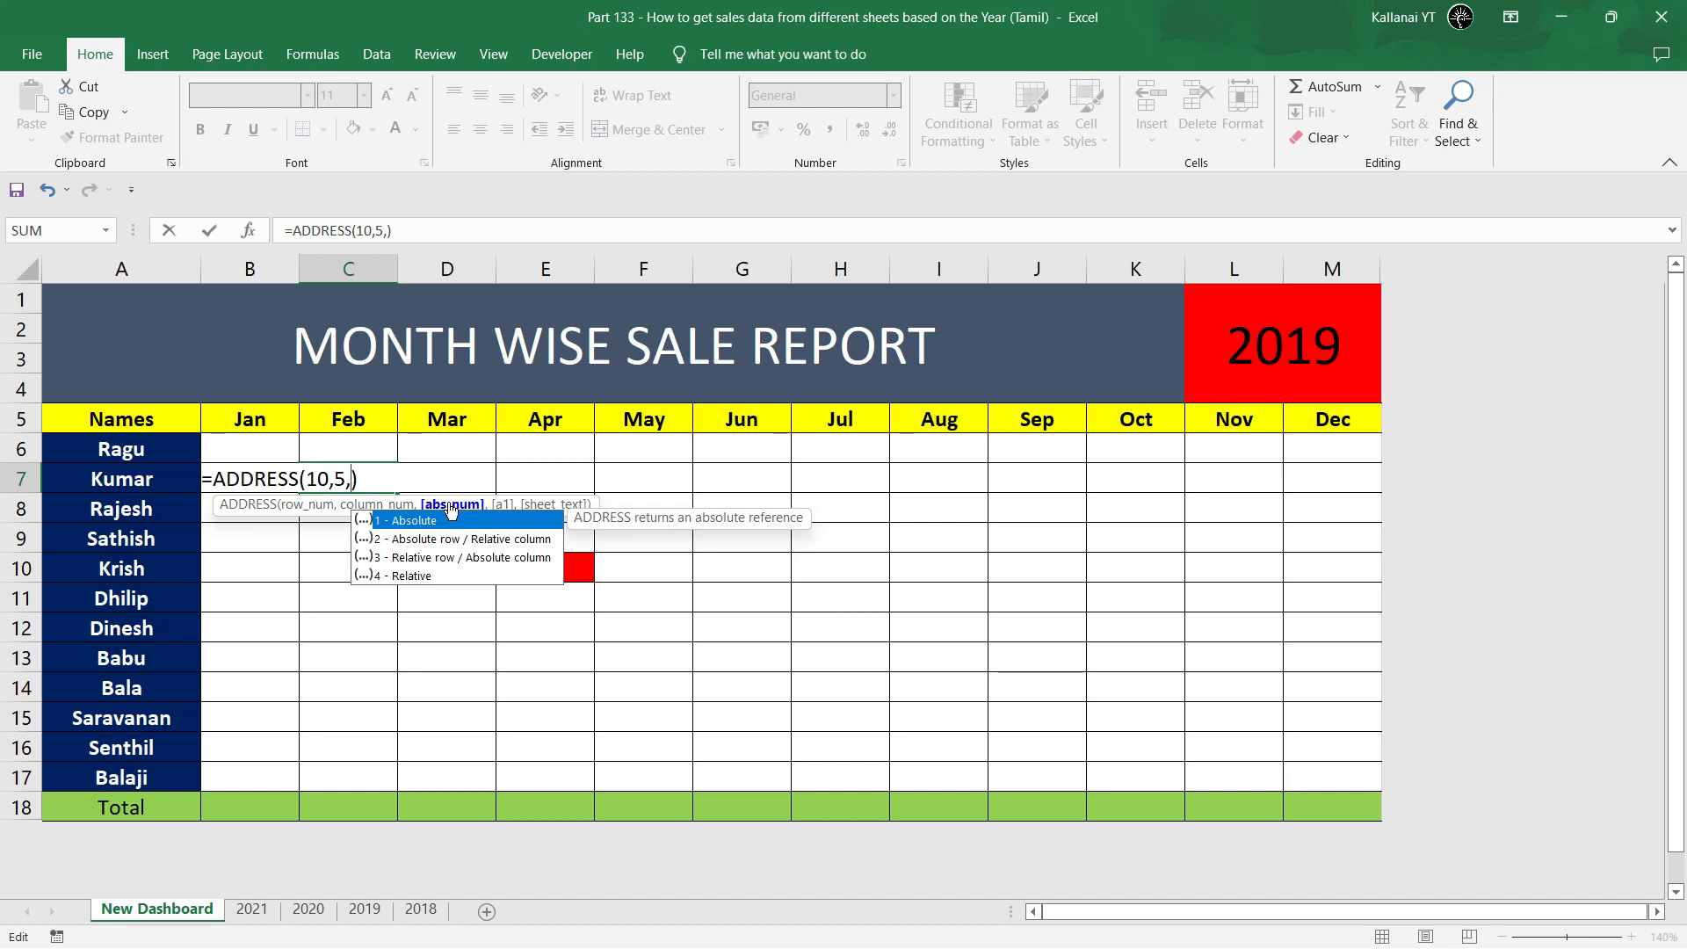
double_click(408, 527)
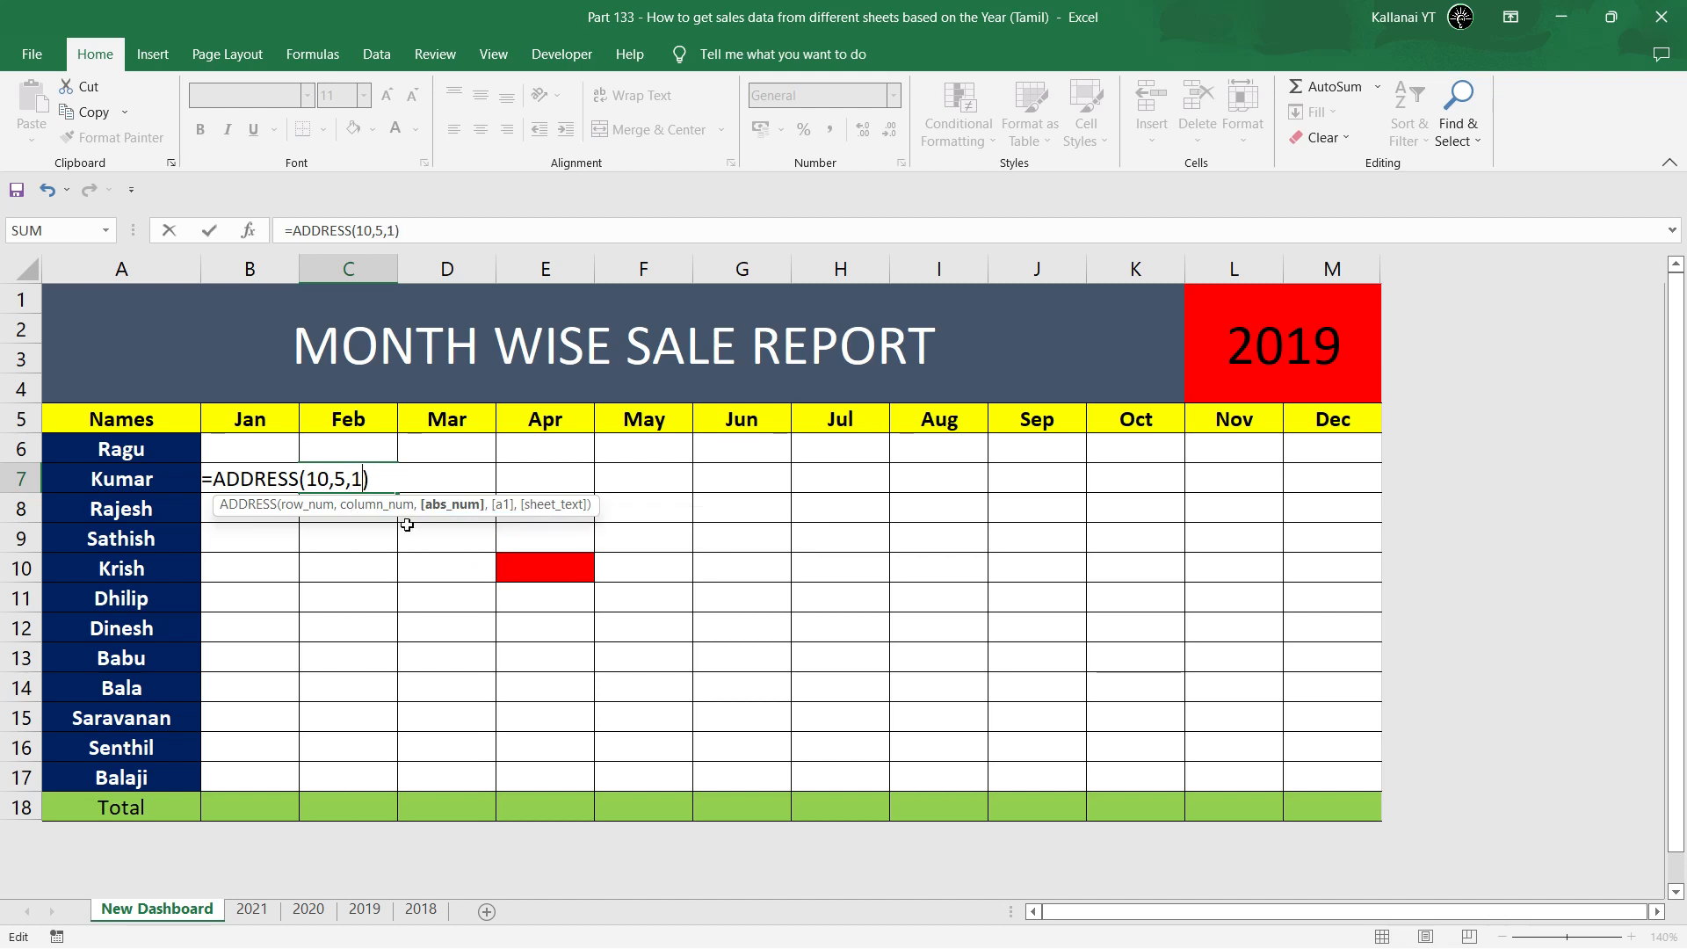
key("ctrl+Return")
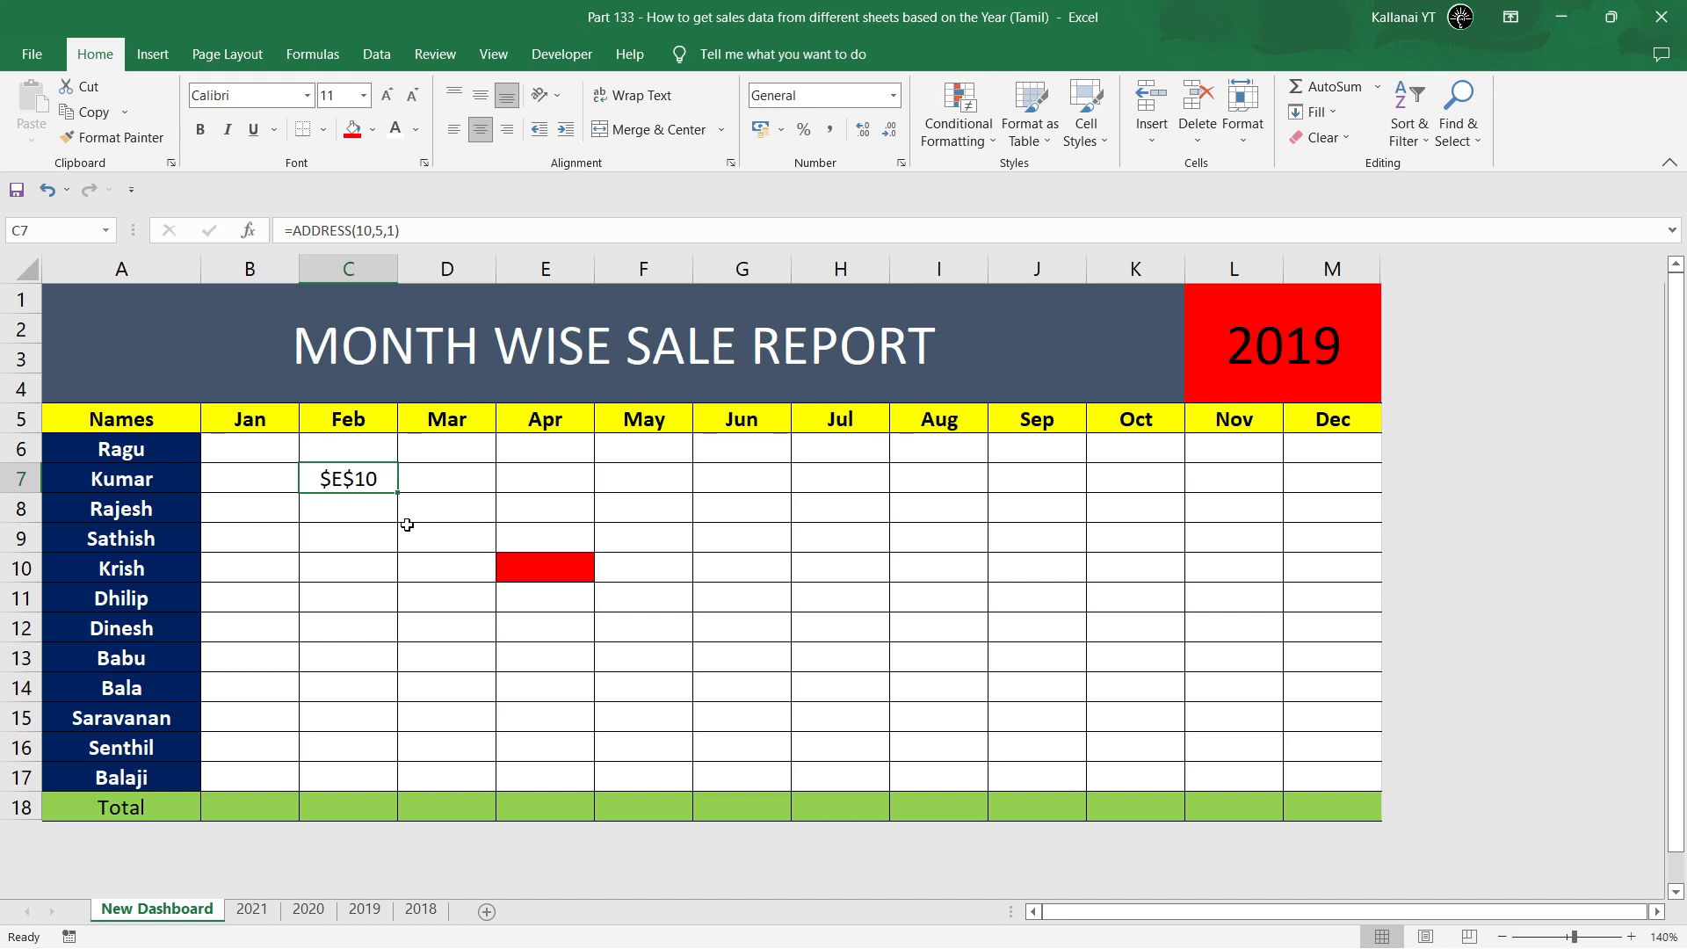
Change the reference type in the C7 ADDRESS formula to 2 (Absolute row / Relative column).
key("F2")
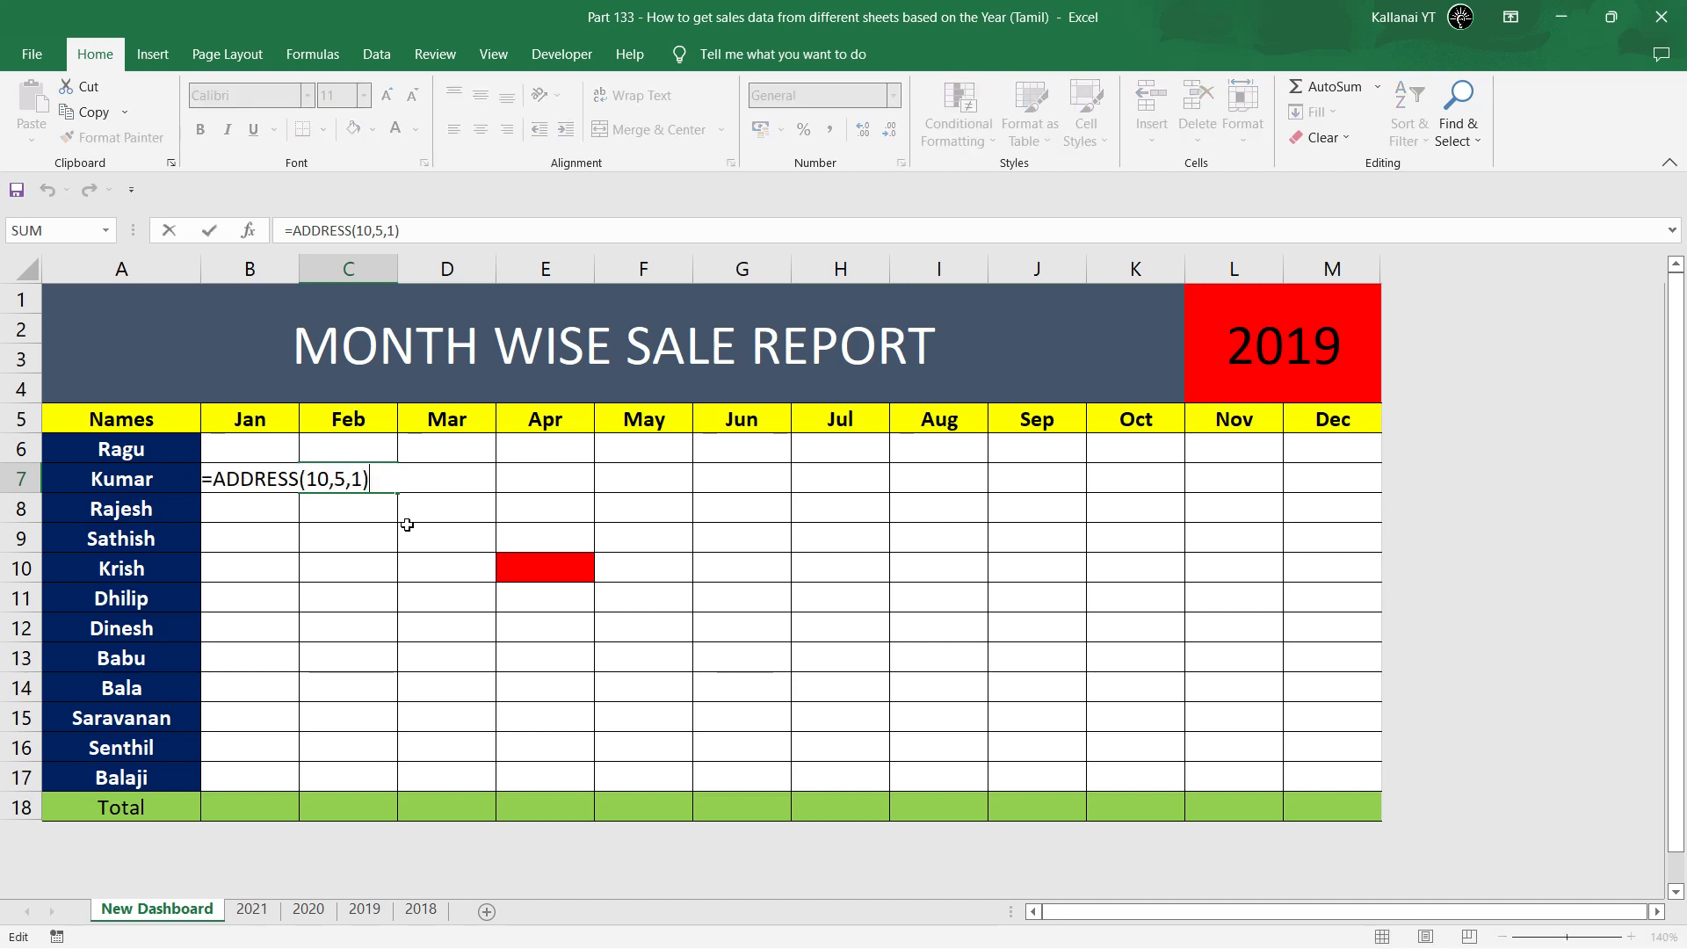
key("Left")
key("BackSpace")
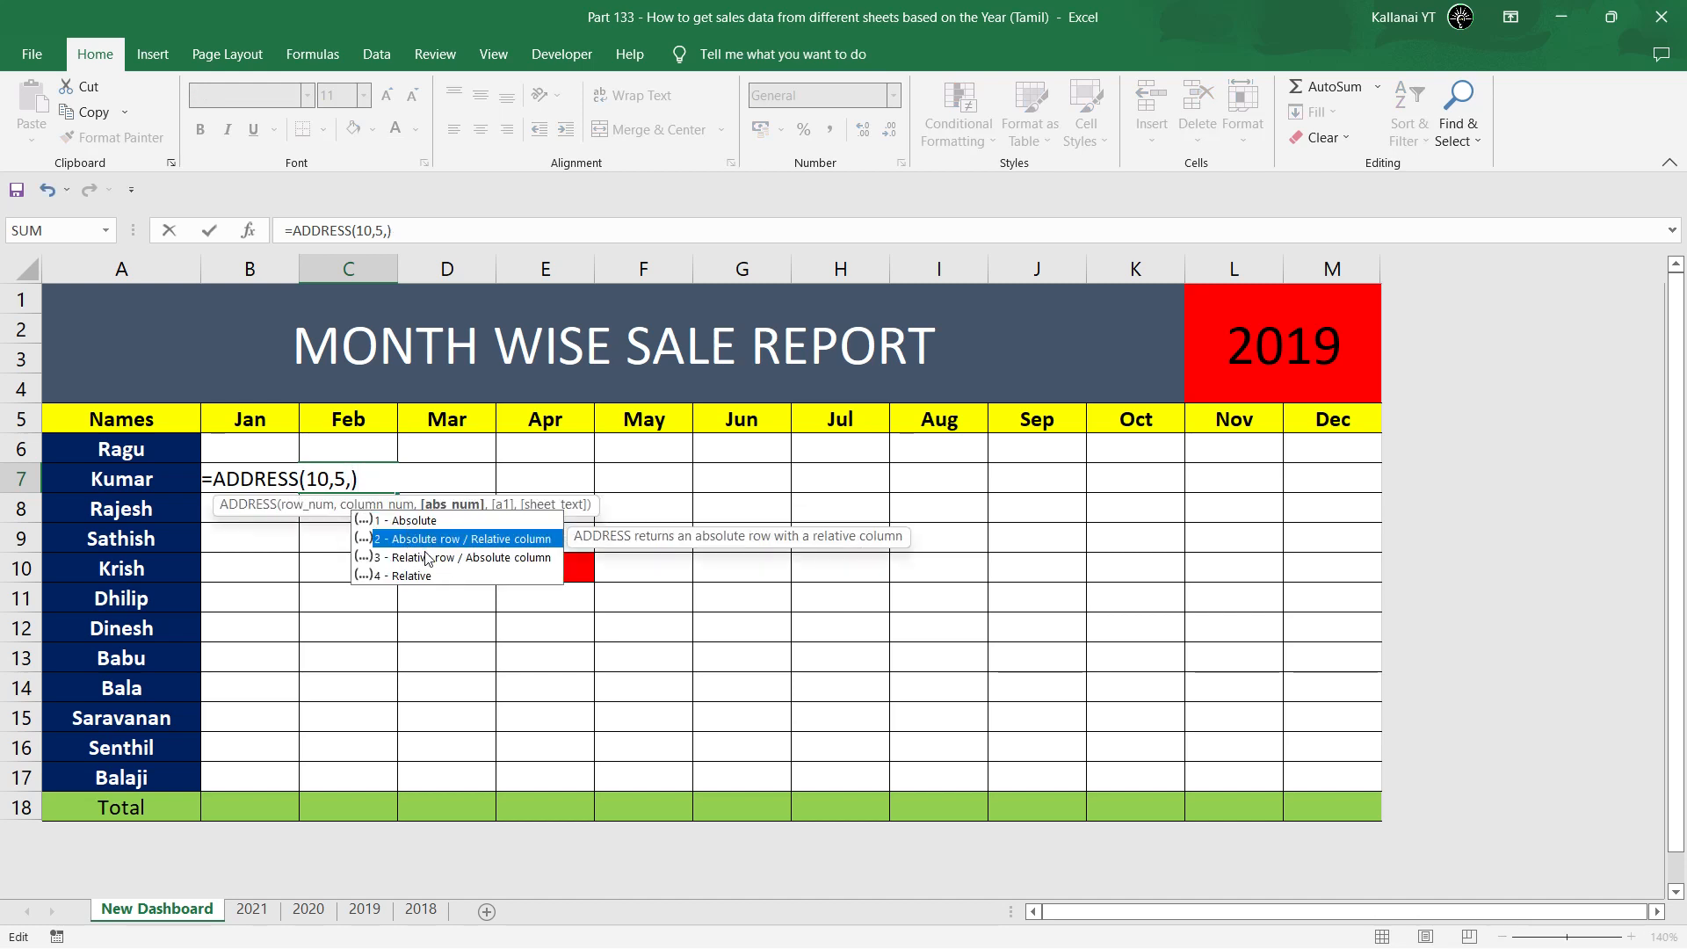
double_click(512, 545)
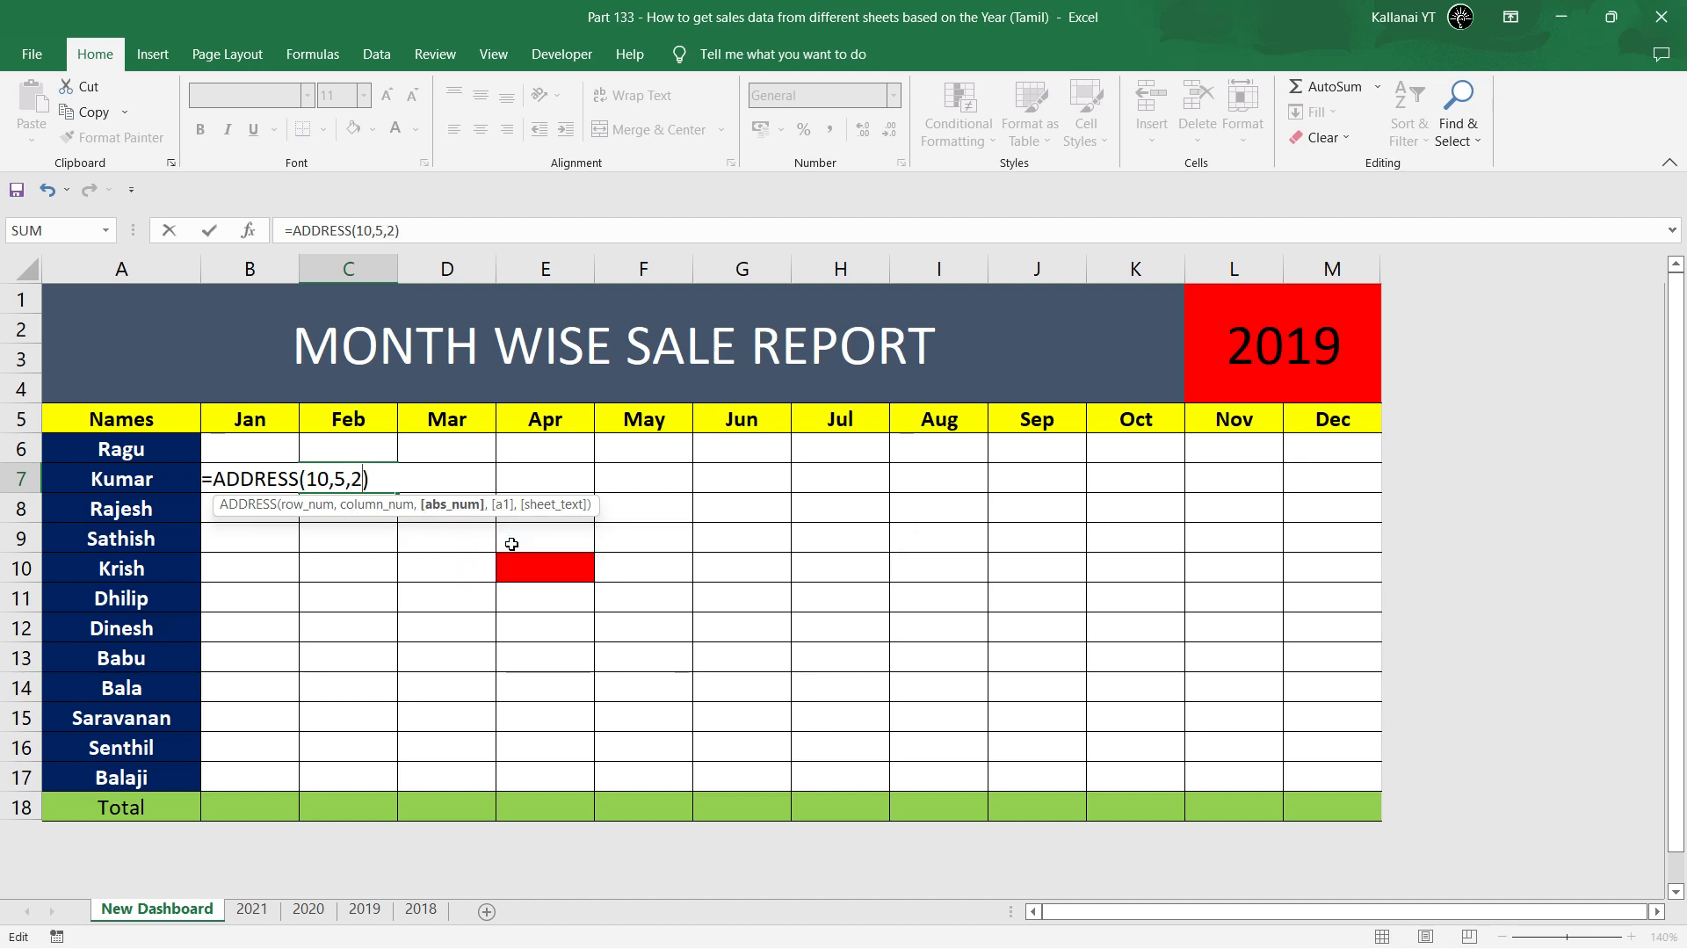
key("Return")
key("Up")
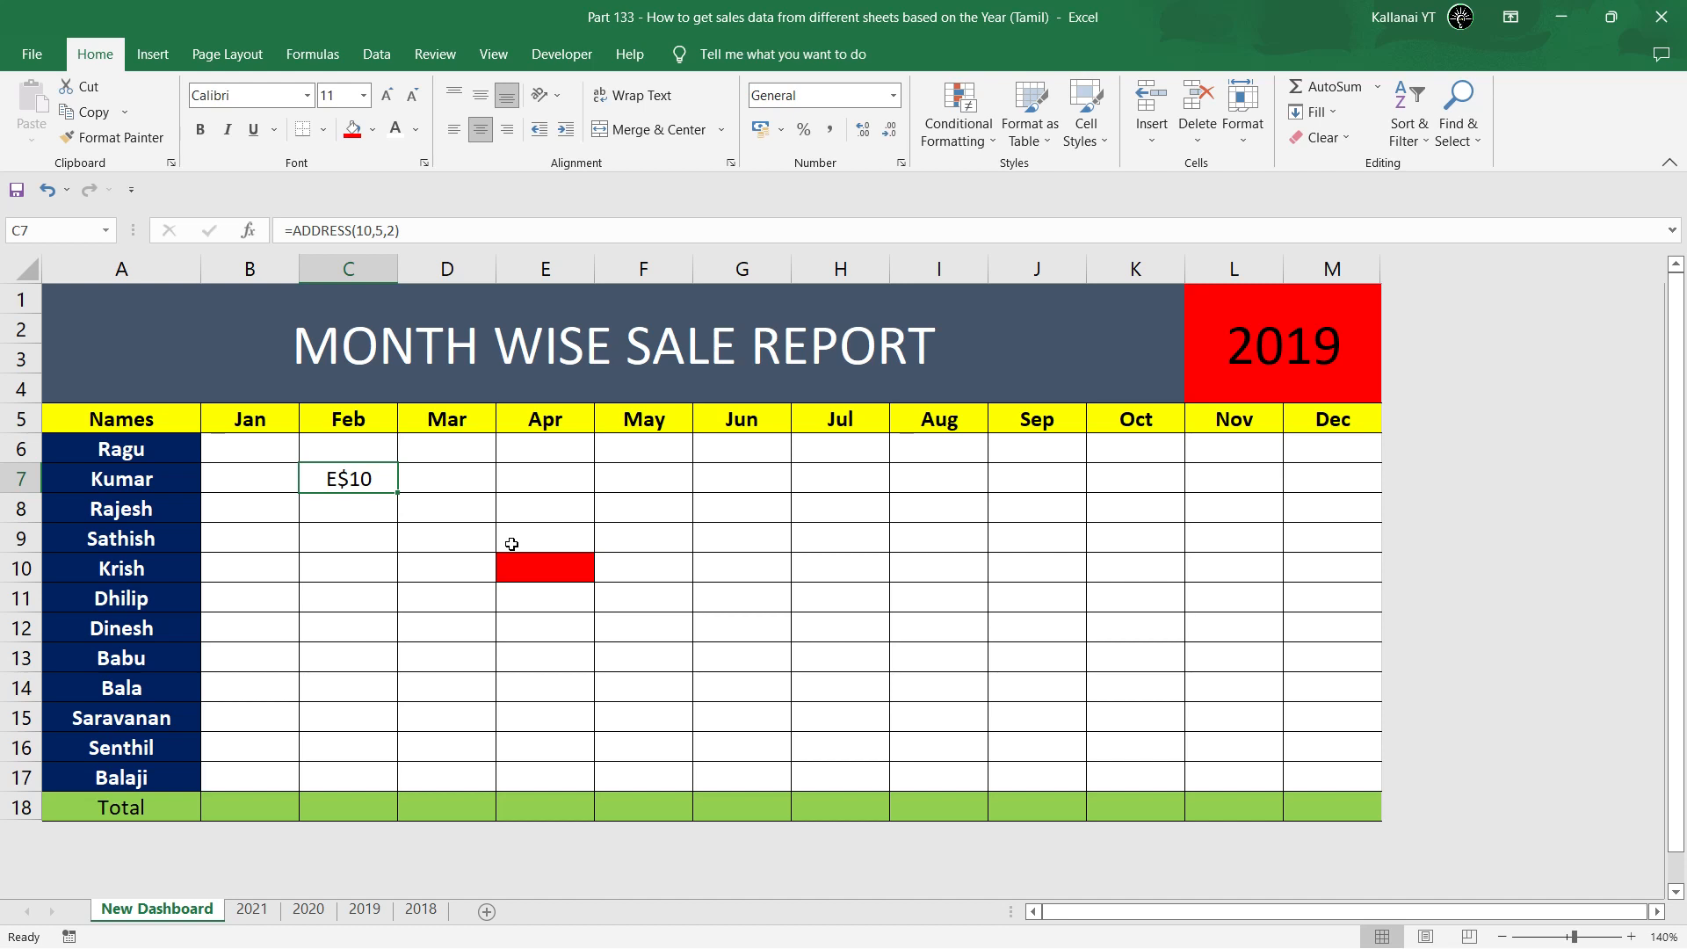
Change the reference type in the C7 ADDRESS formula to 3 (Relative row / Absolute column).
key("F2")
key("Left")
key("BackSpace")
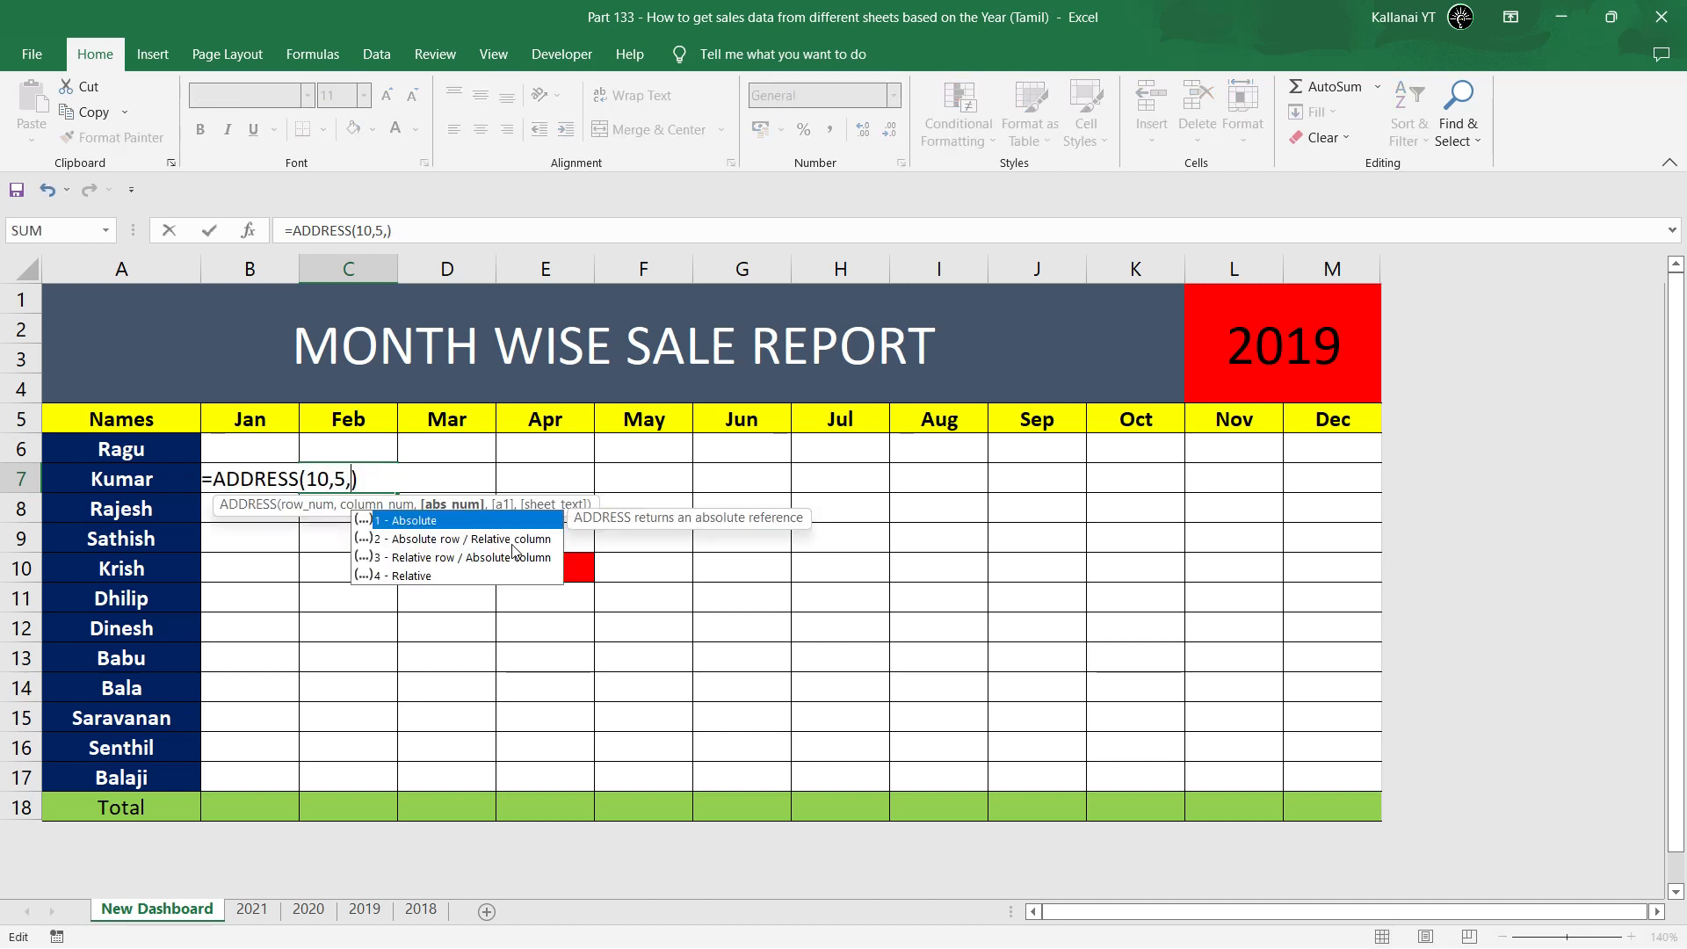
key("Down")
key("Down")
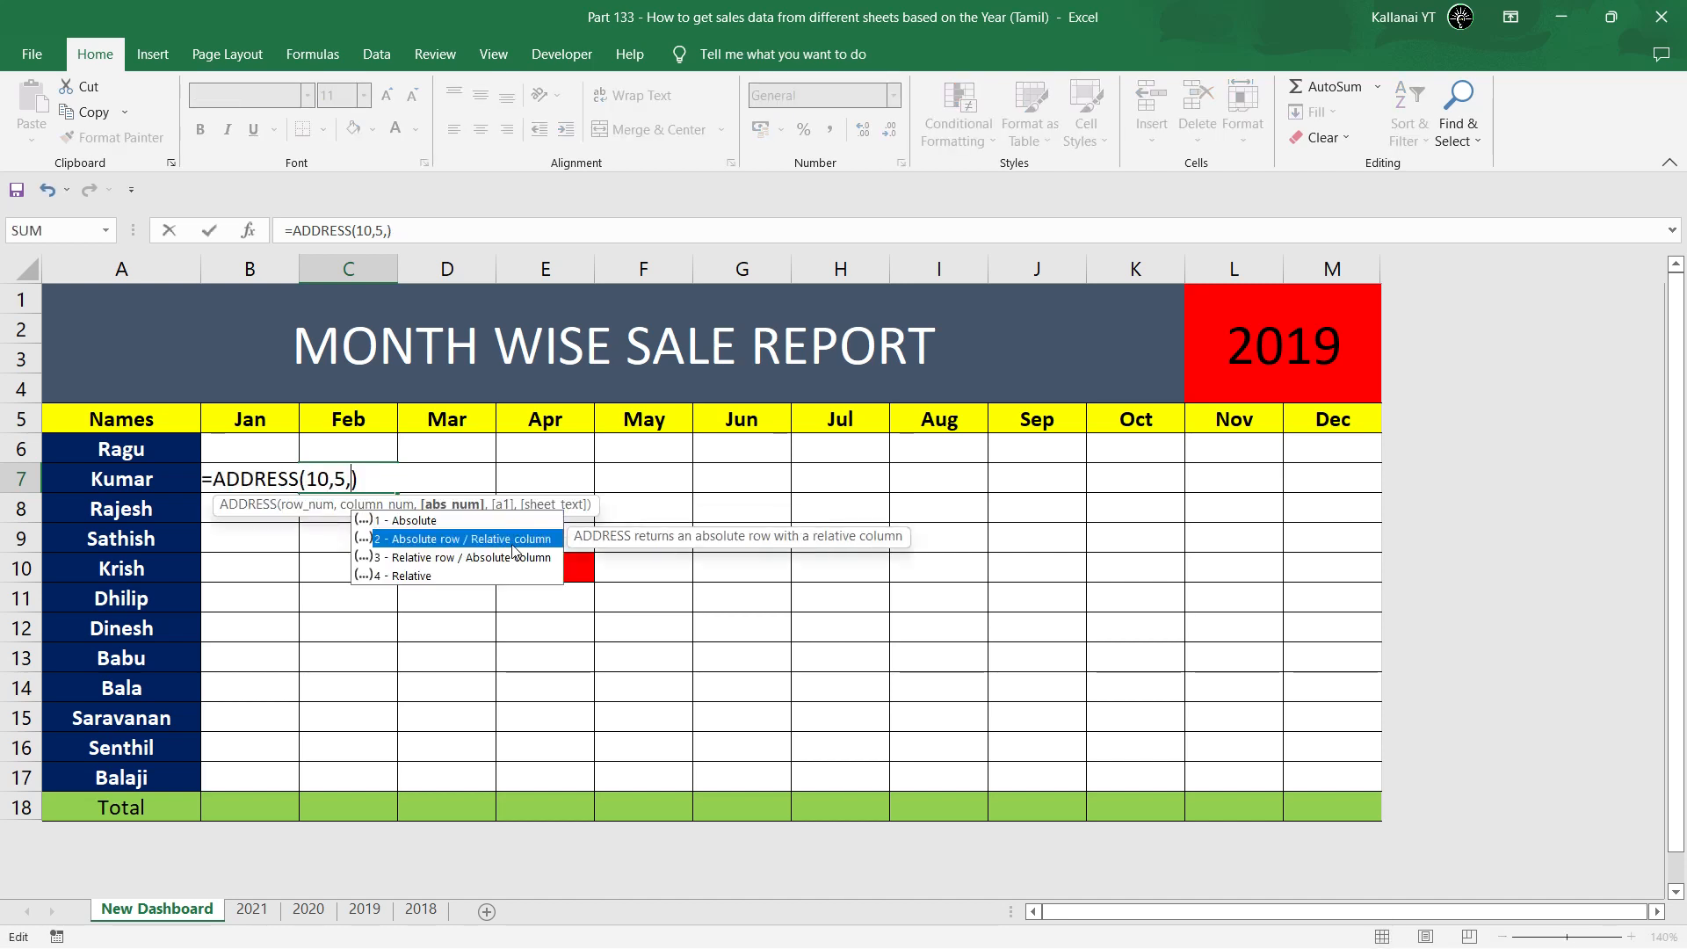
key("Tab")
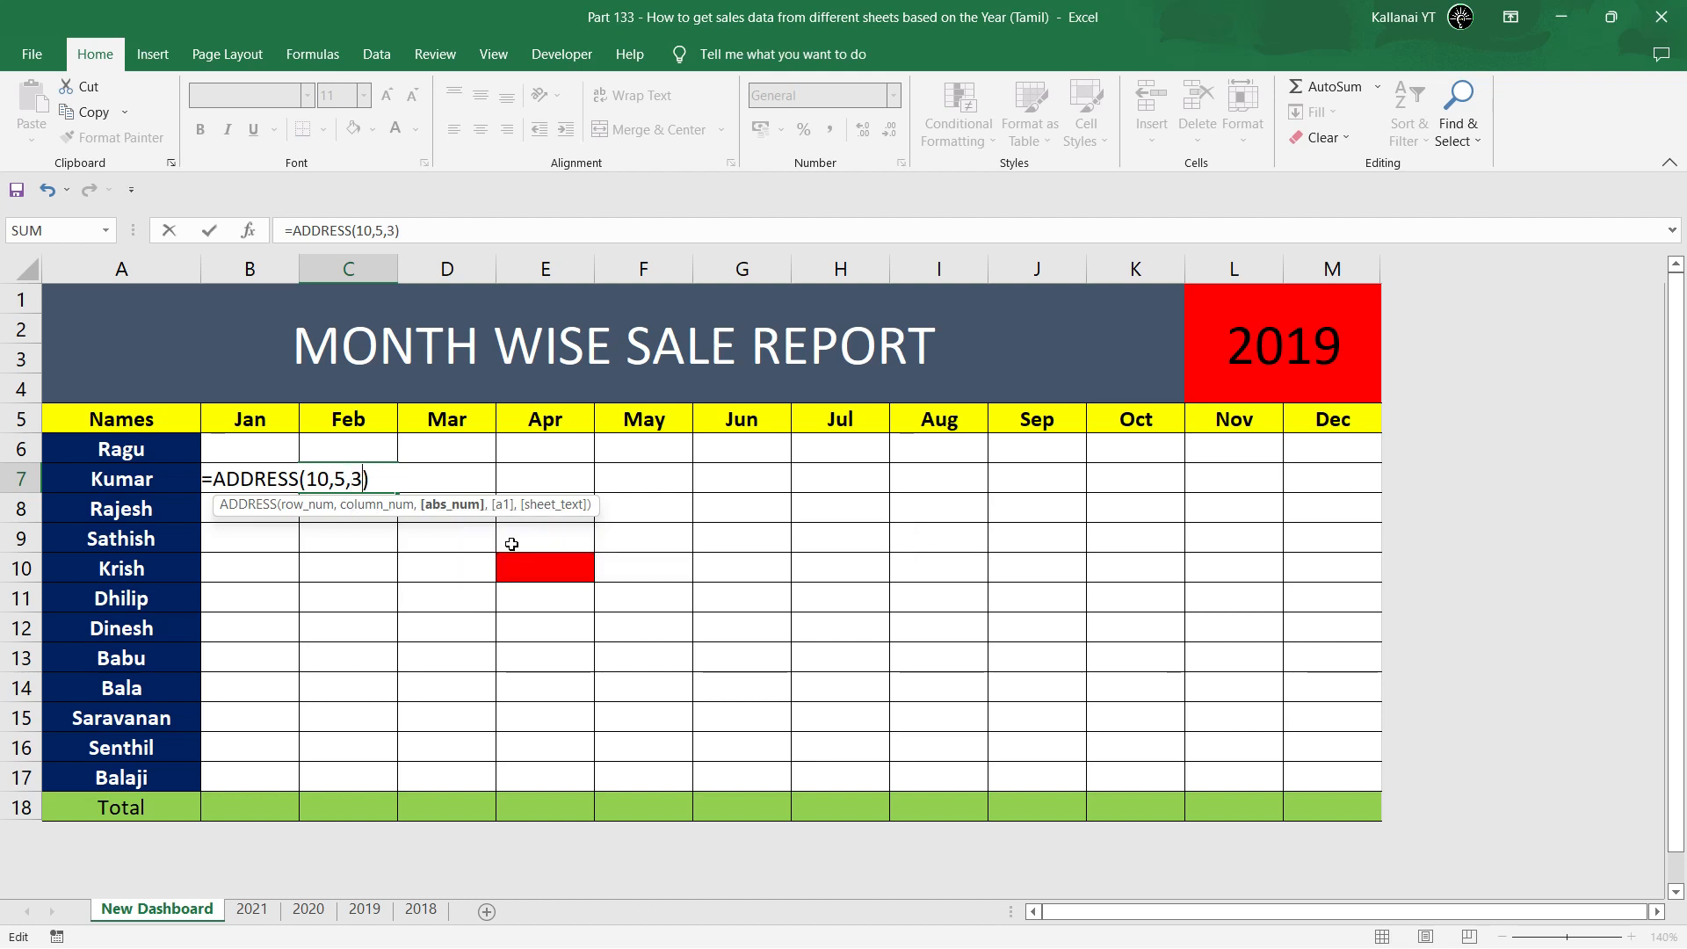
key("ctrl+Return")
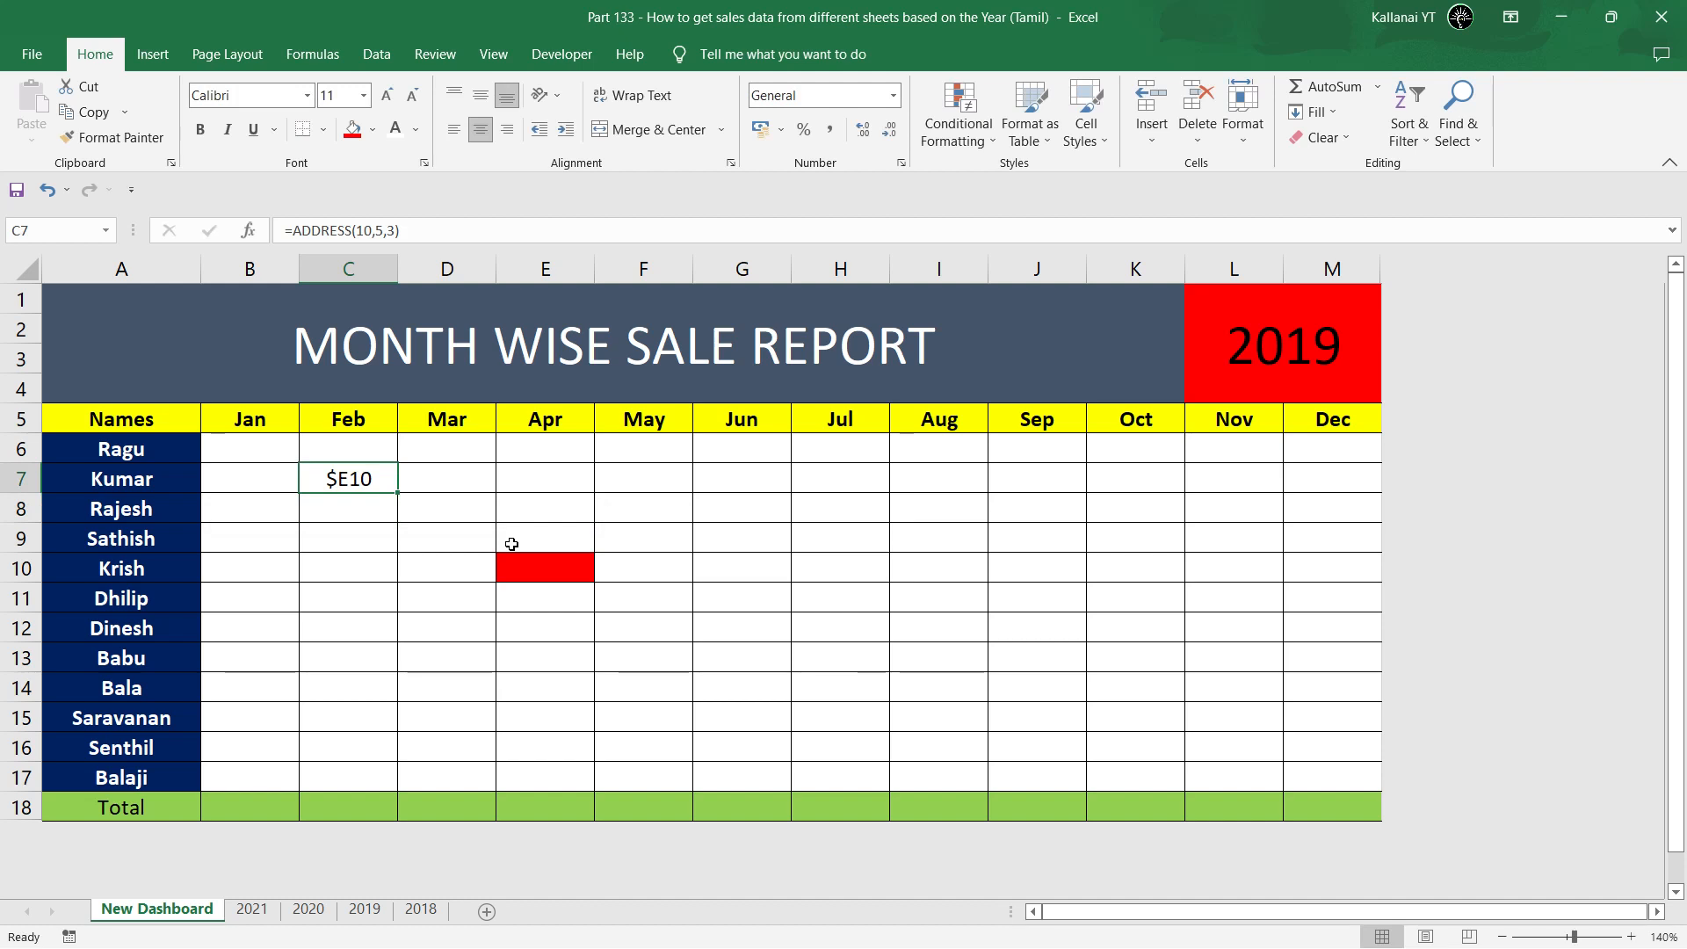
Change the reference type in the C7 ADDRESS formula to 4 (Relative).
double_click(369, 479)
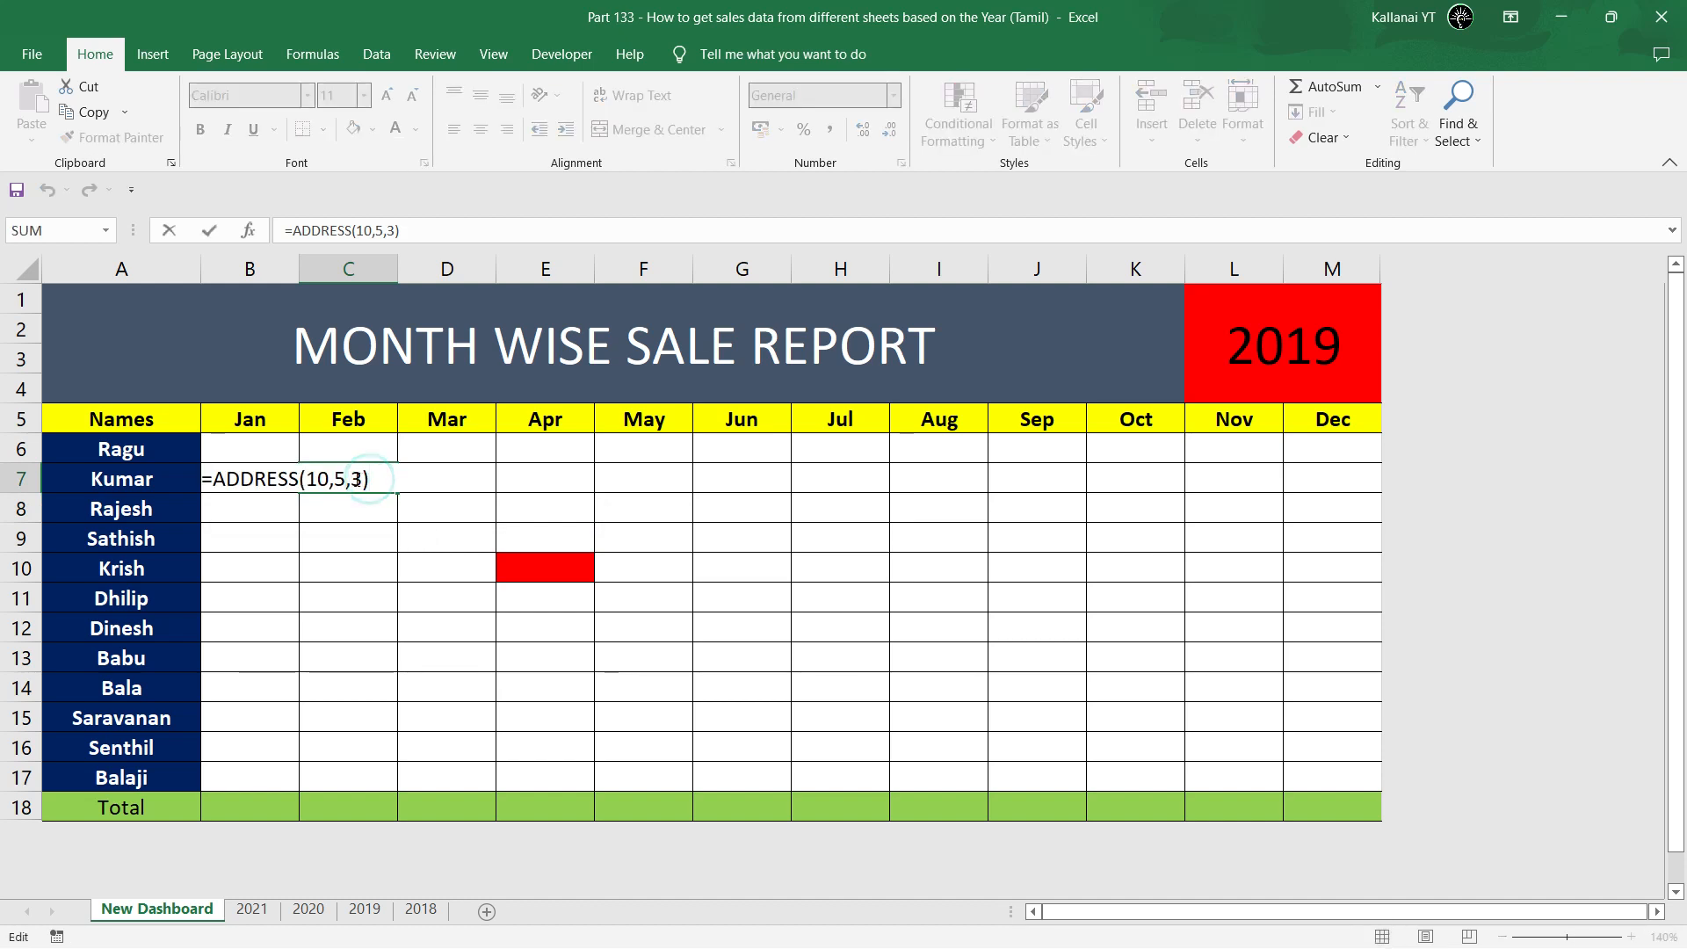
key("BackSpace")
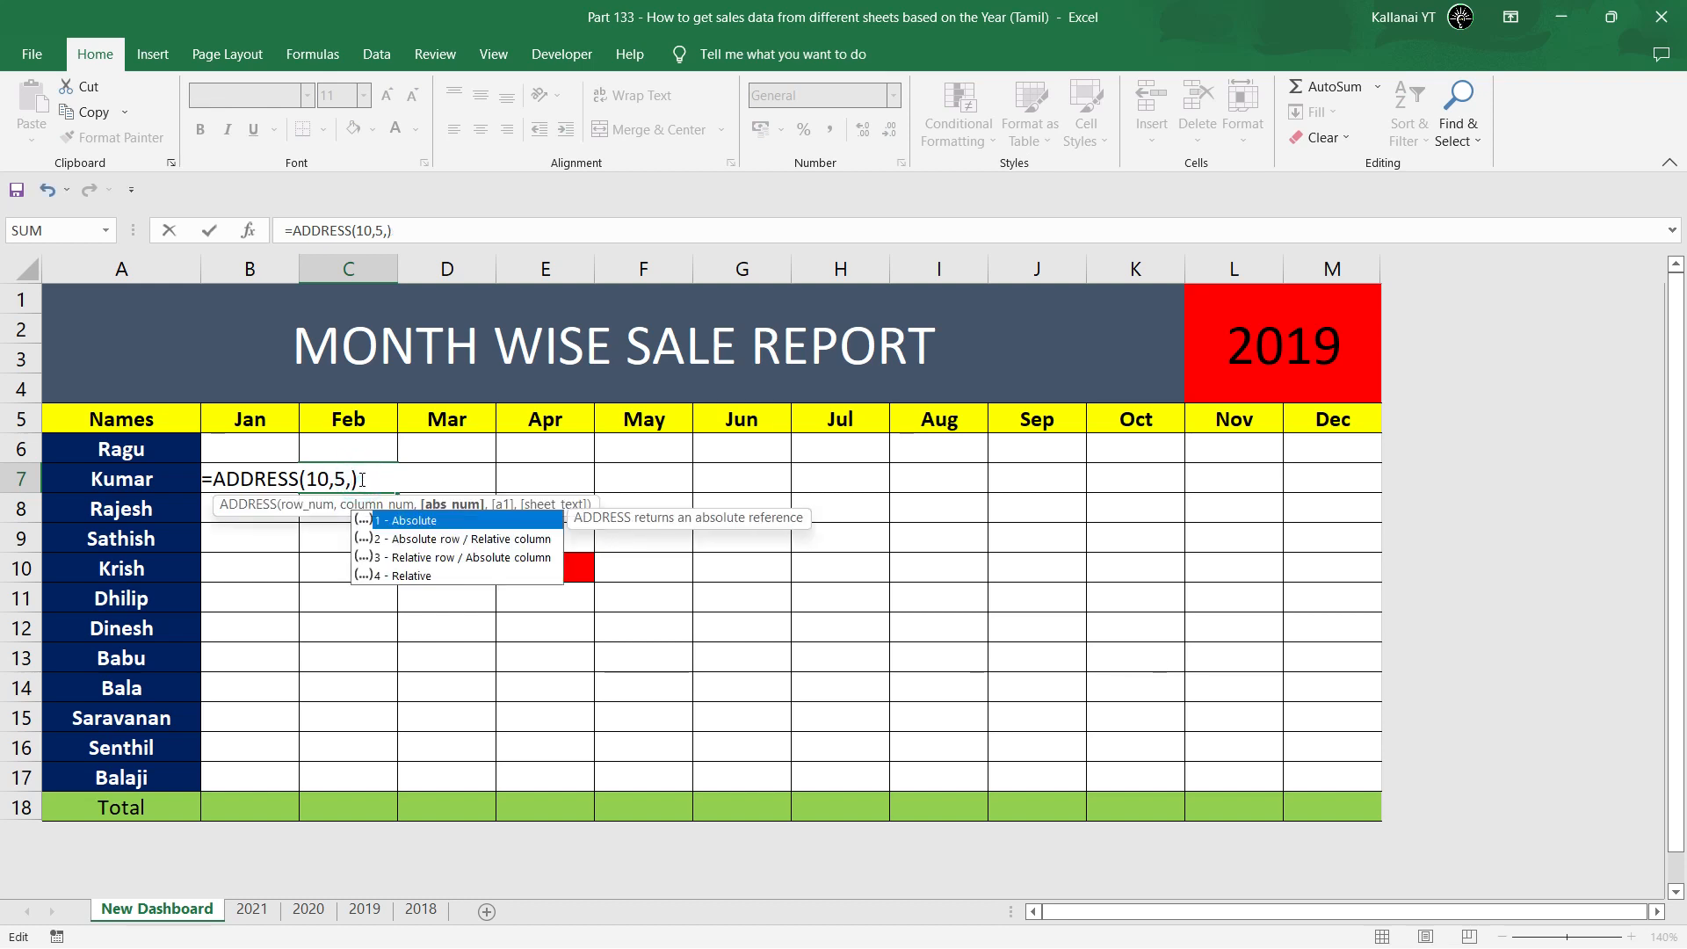
key("Down")
key("Down")
key("Down")
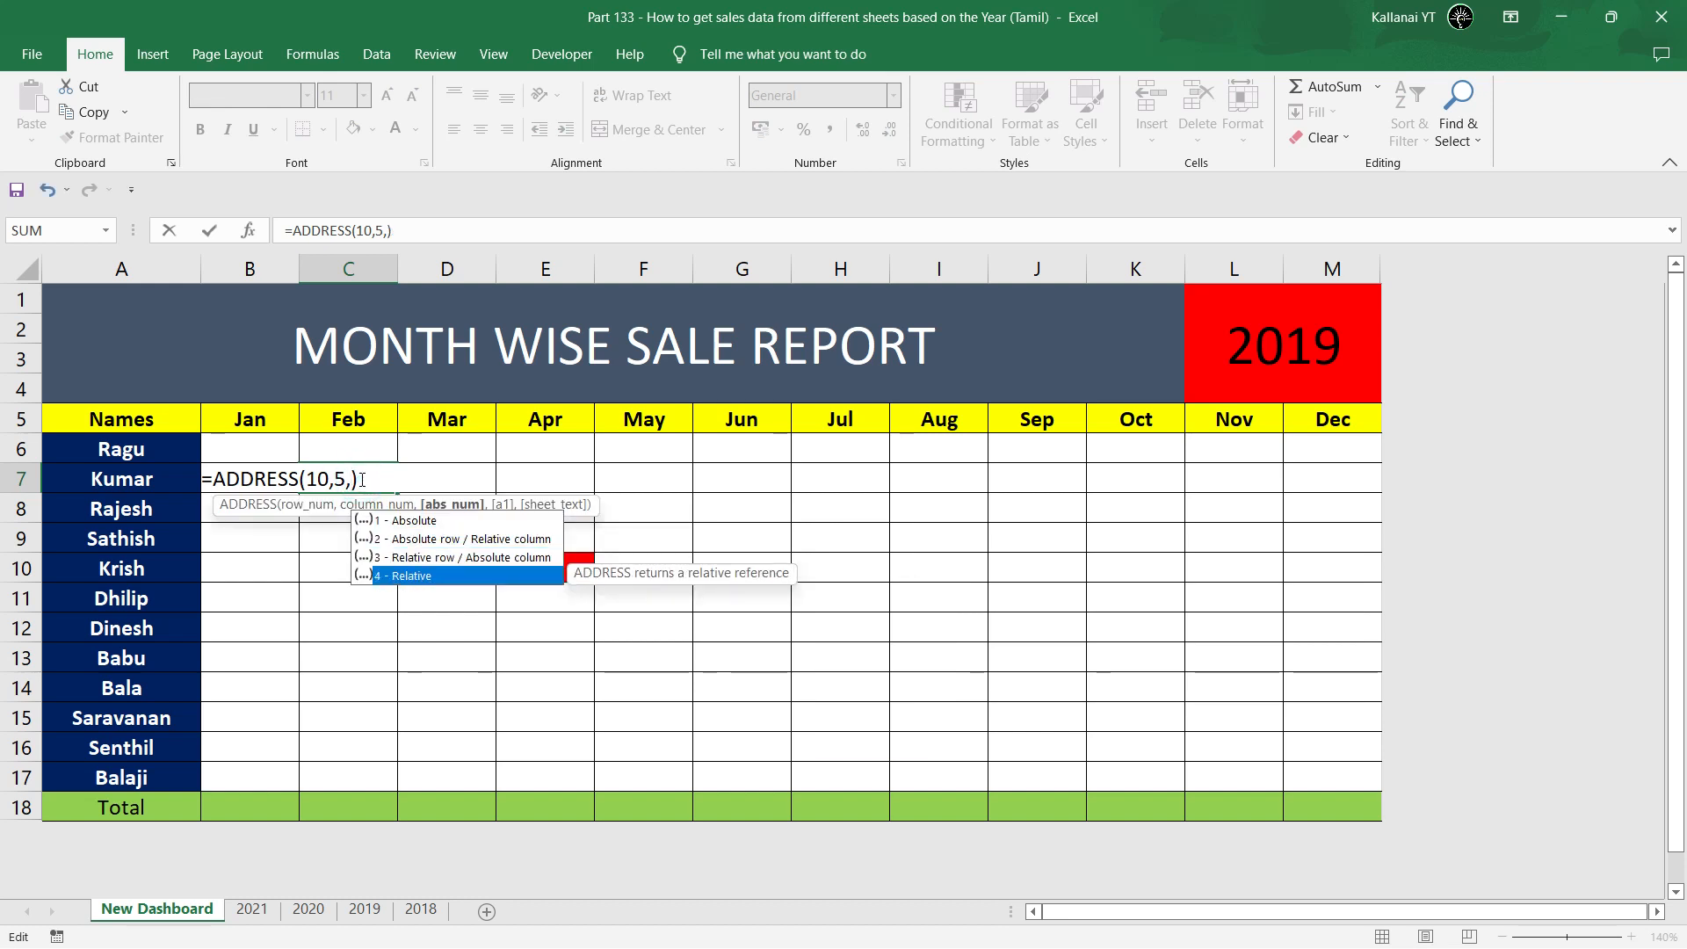
key("Tab")
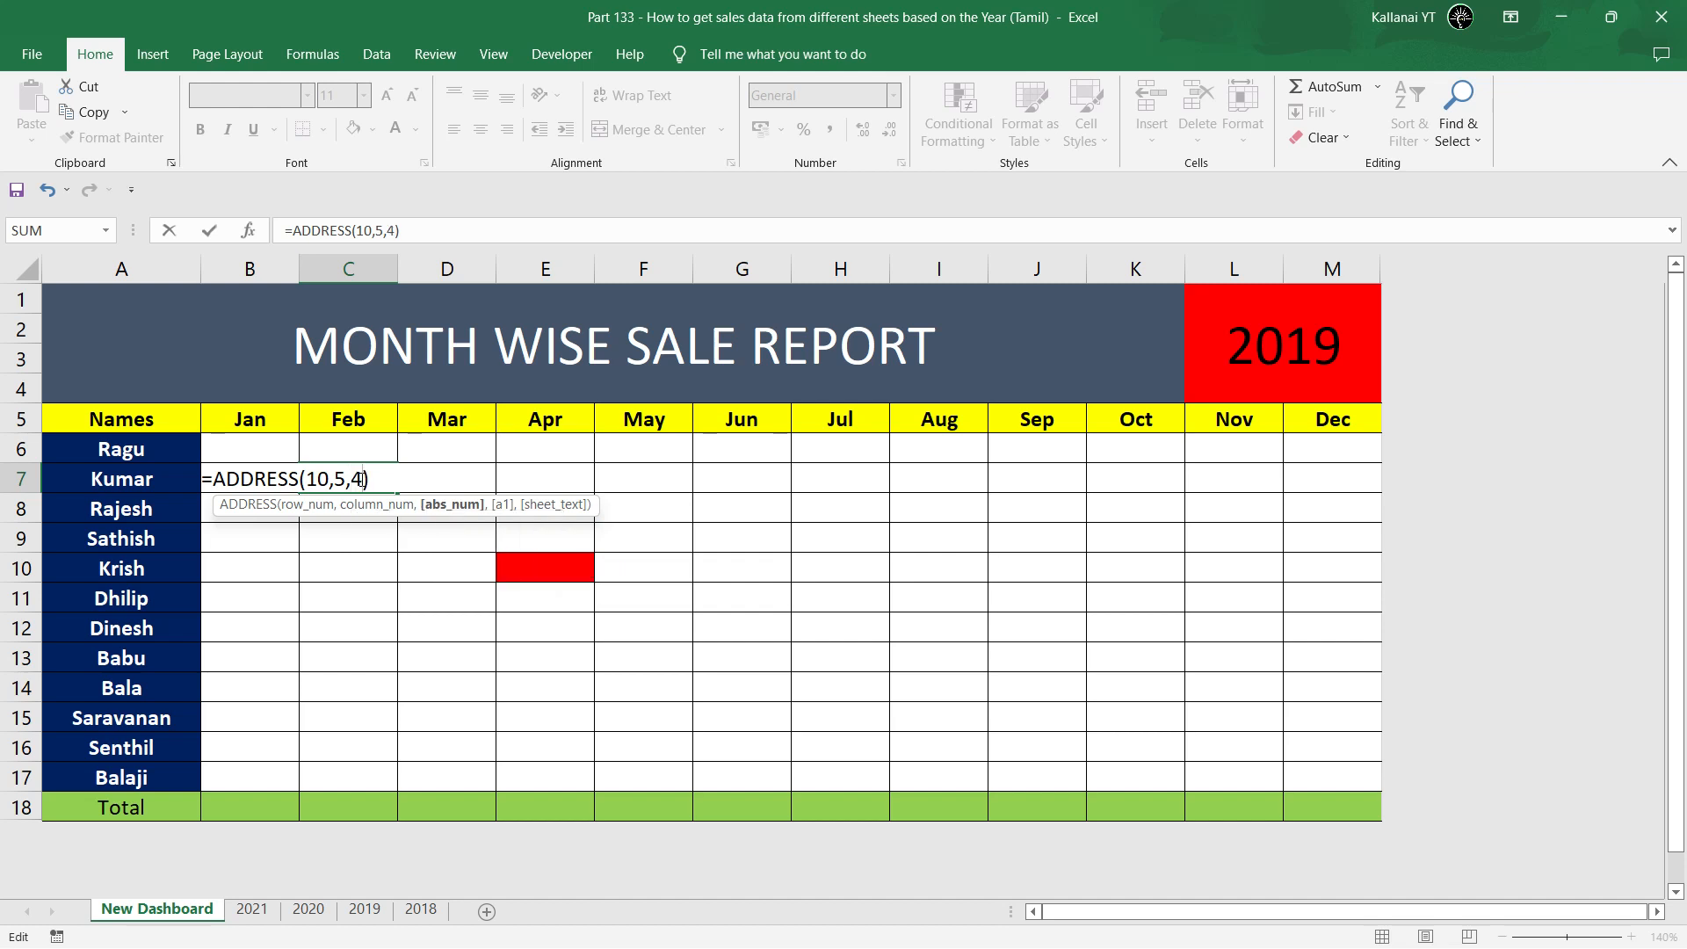
key("ctrl+Return")
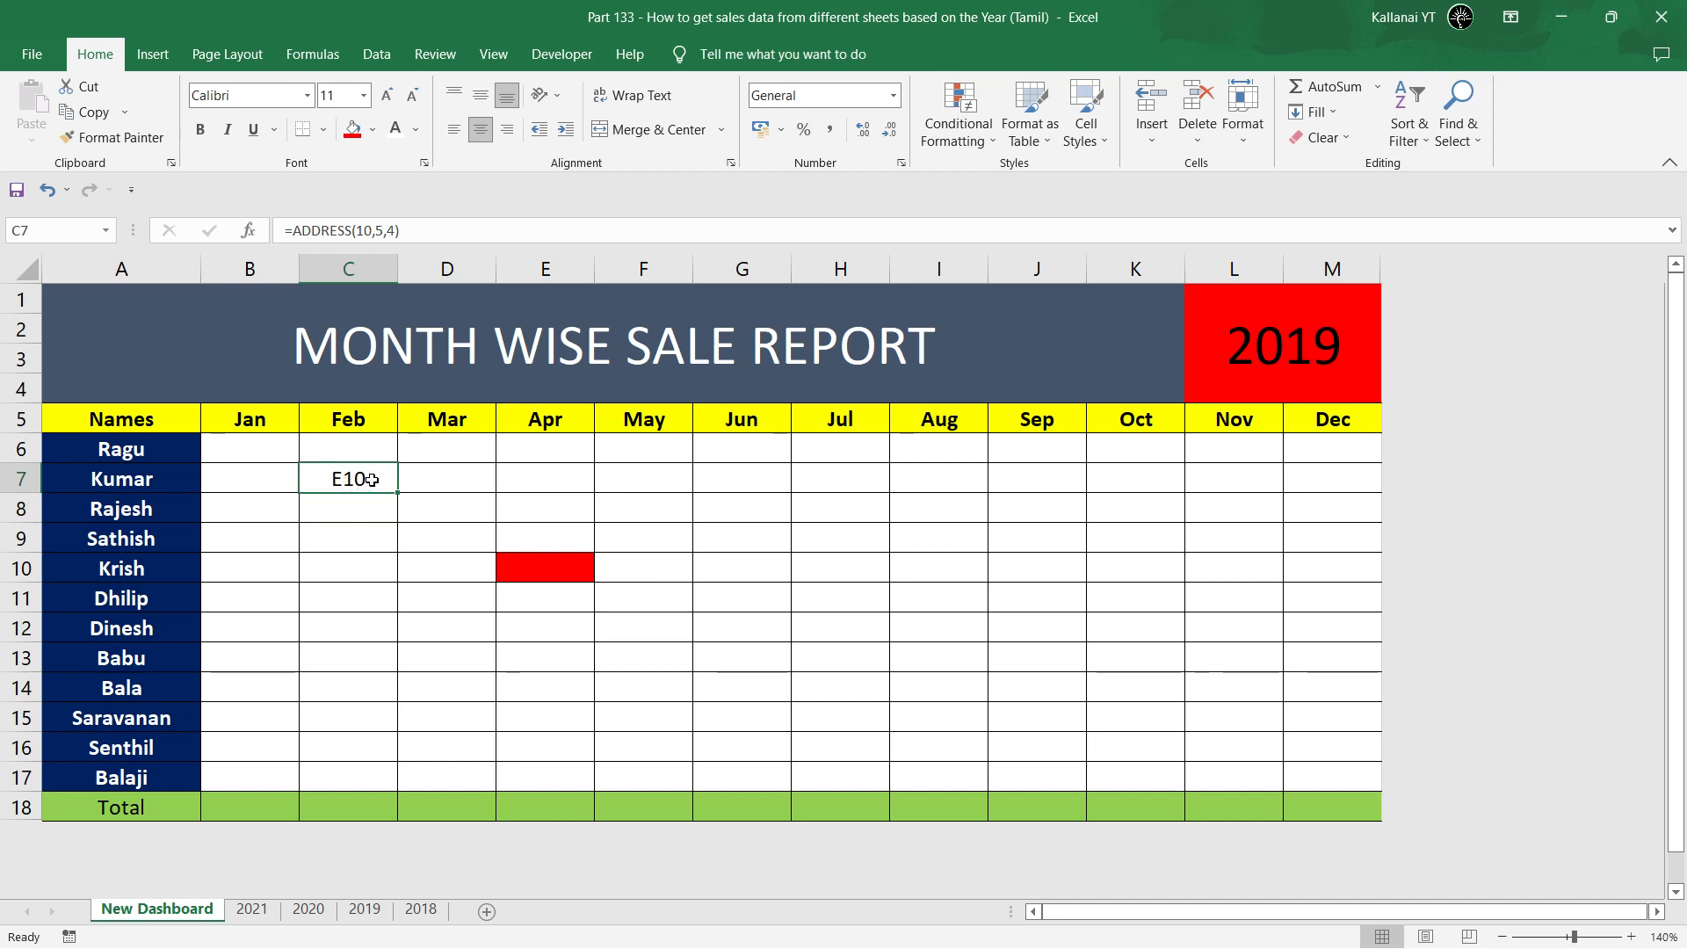
Set the reference type in the C7 formula back to 1, giving =ADDRESS(10,5,1).
double_click(372, 480)
key("BackSpace")
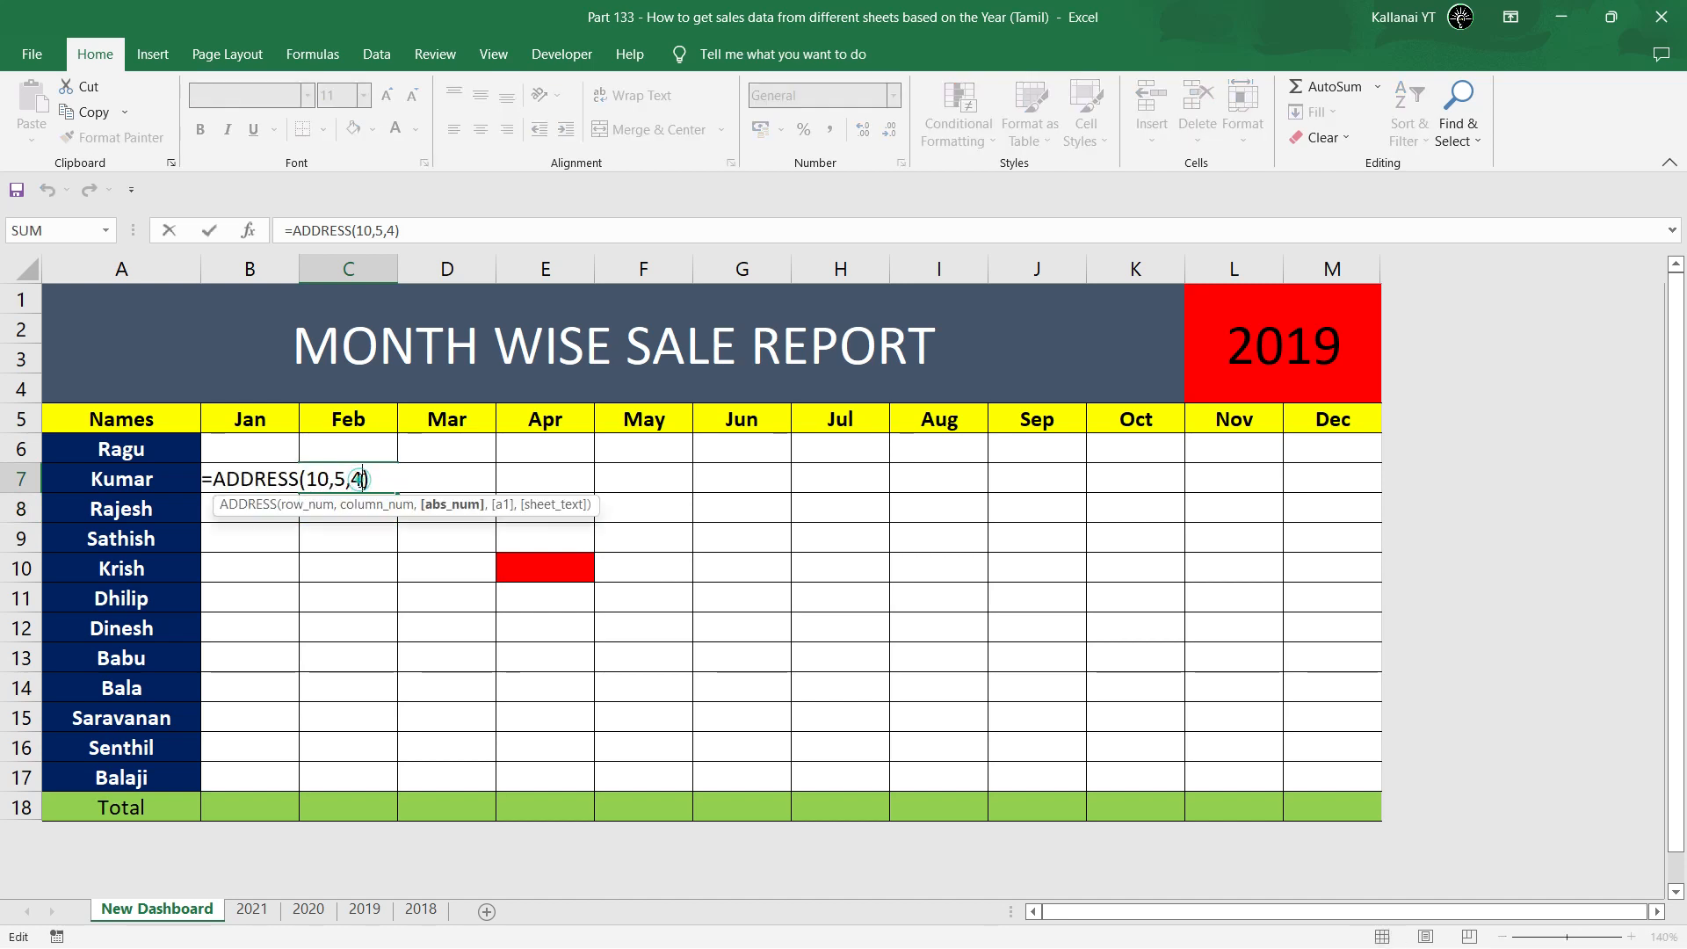
type("1")
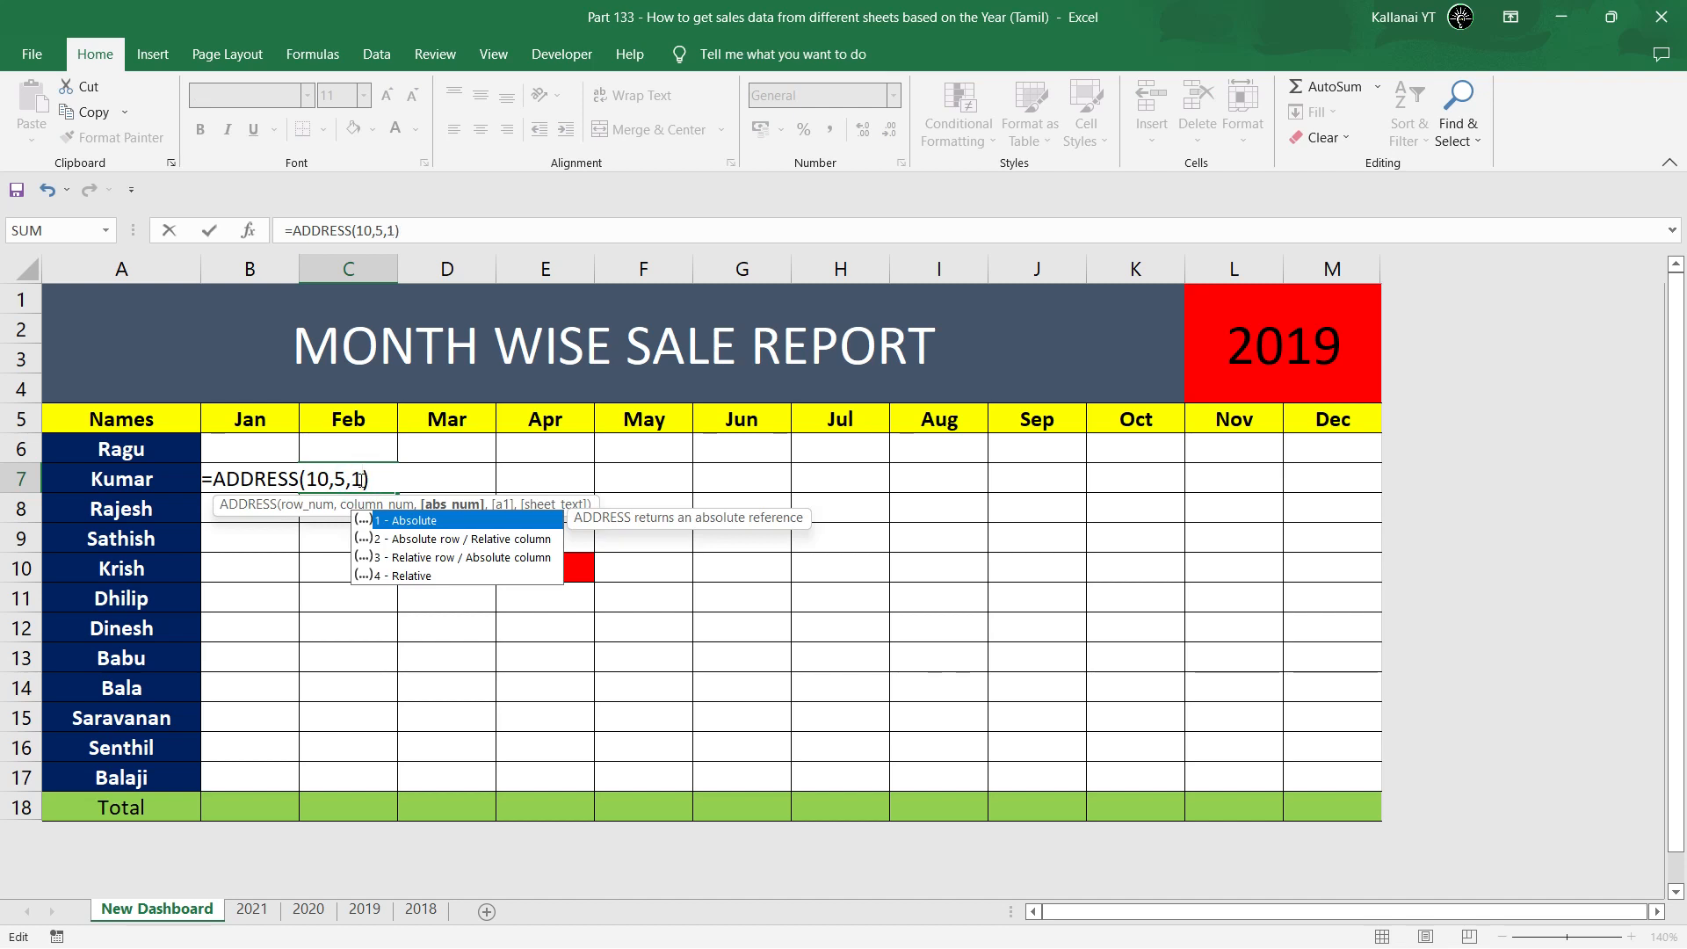
key("ctrl+Return")
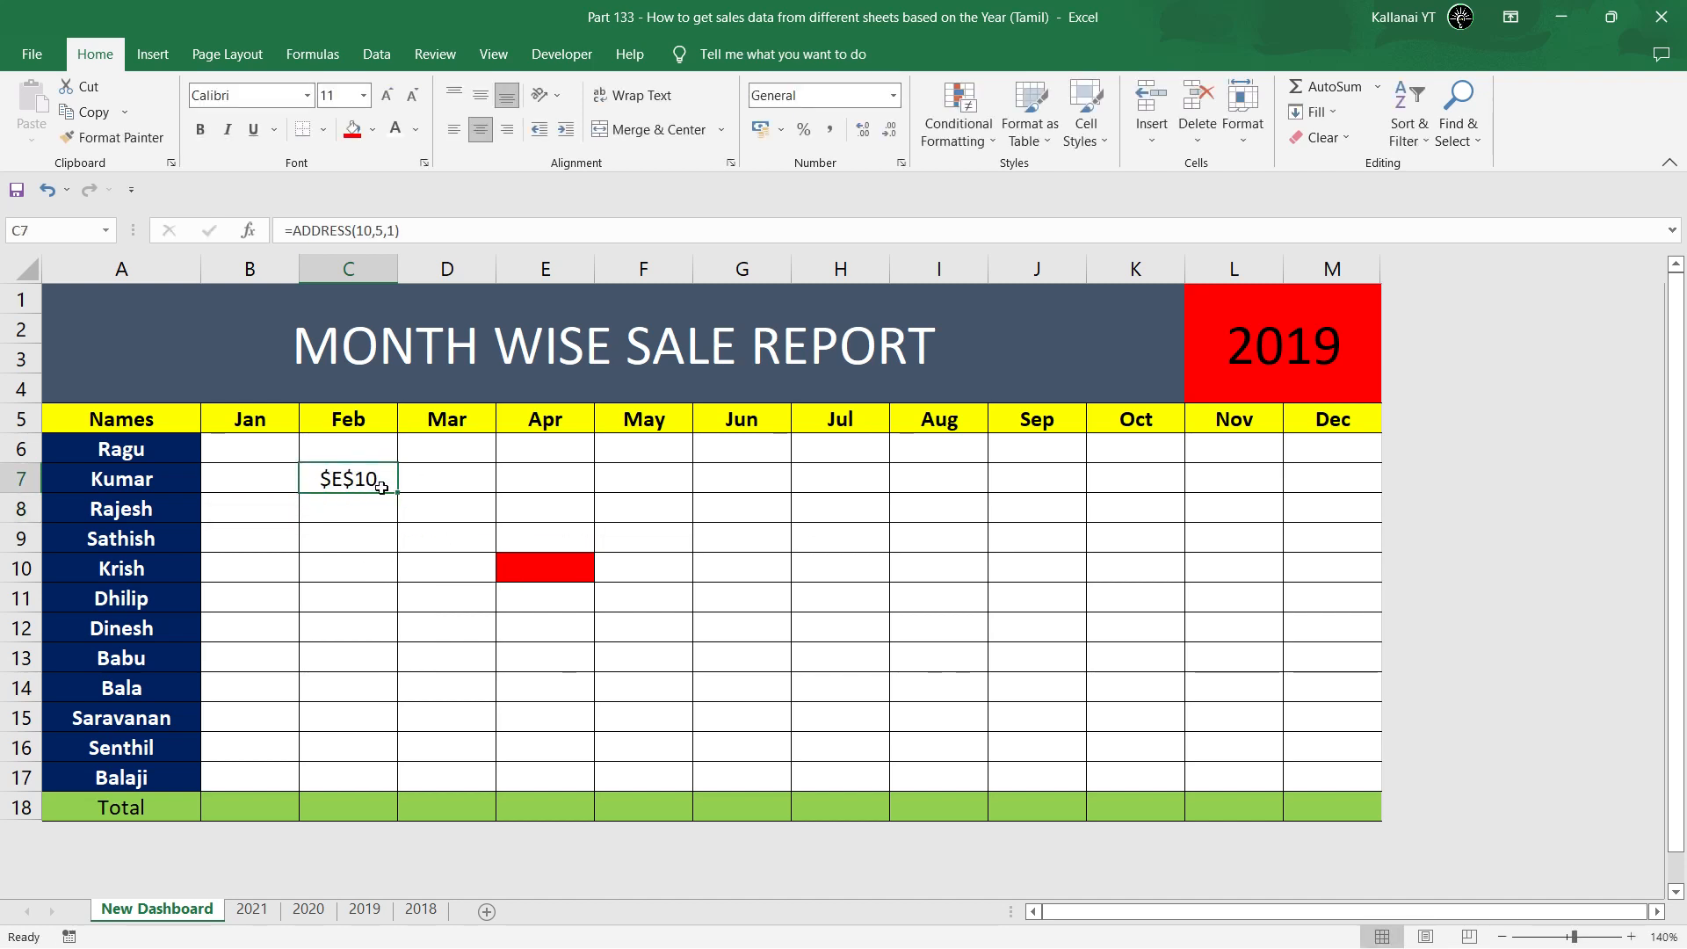
Add the reference style argument 1 (A1 style) to the C7 formula, making it =ADDRESS(10,5,1,1).
double_click(376, 482)
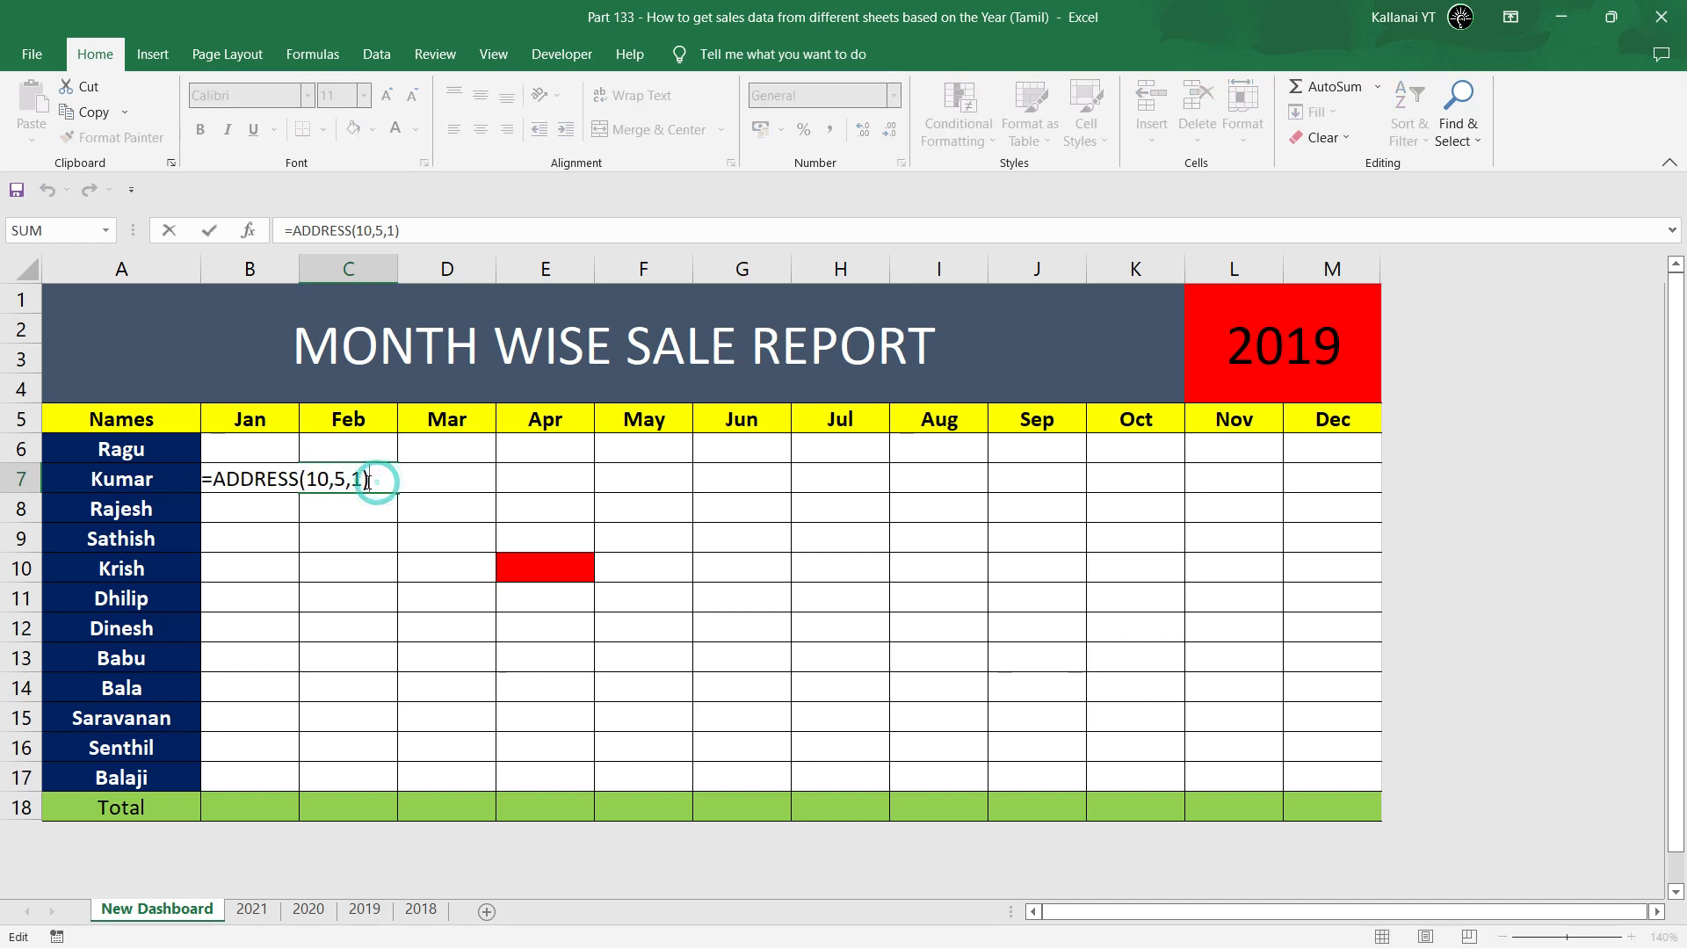
left_click(362, 481)
type(",")
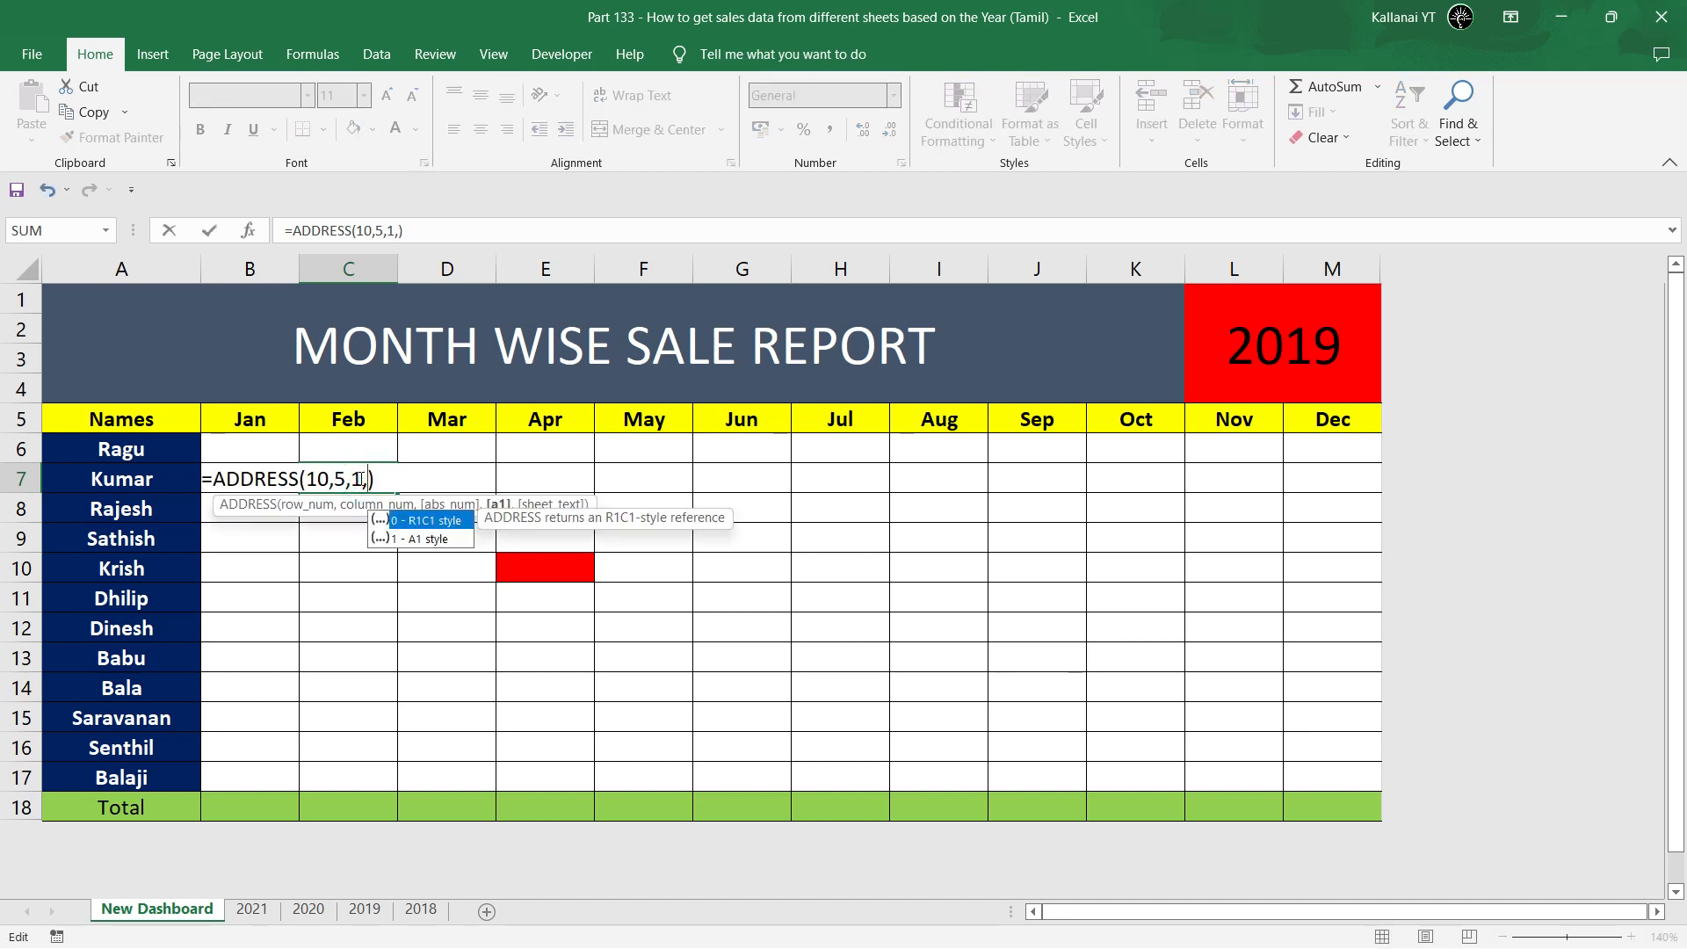
left_click(426, 541)
double_click(424, 540)
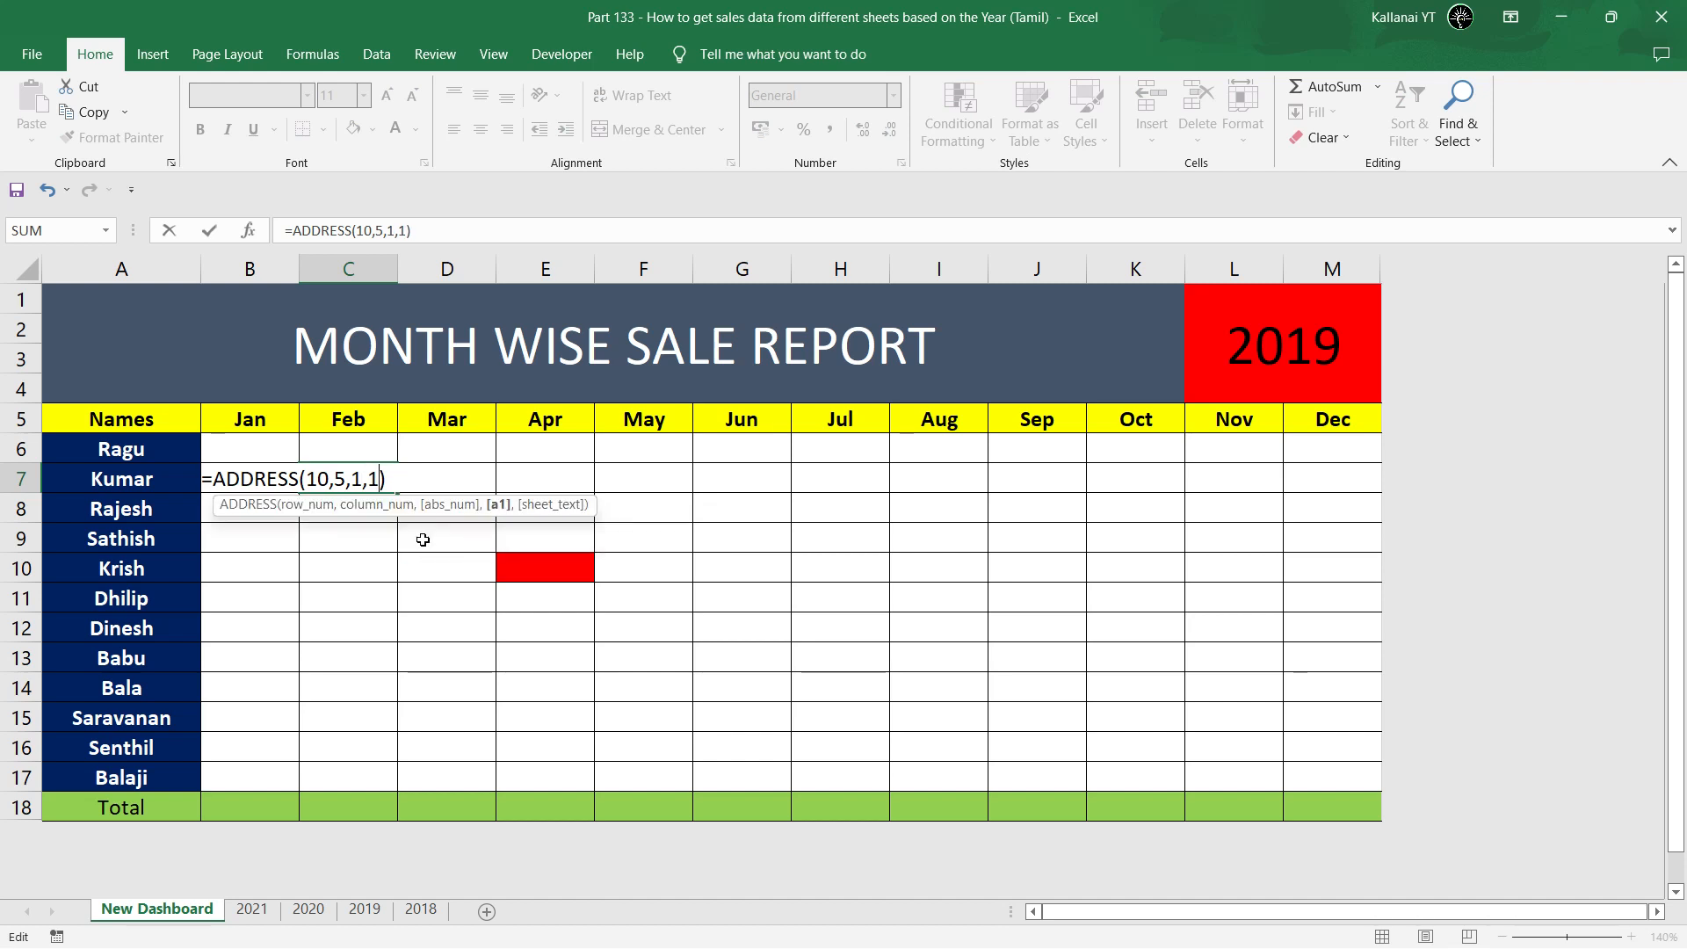
key("ctrl+Return")
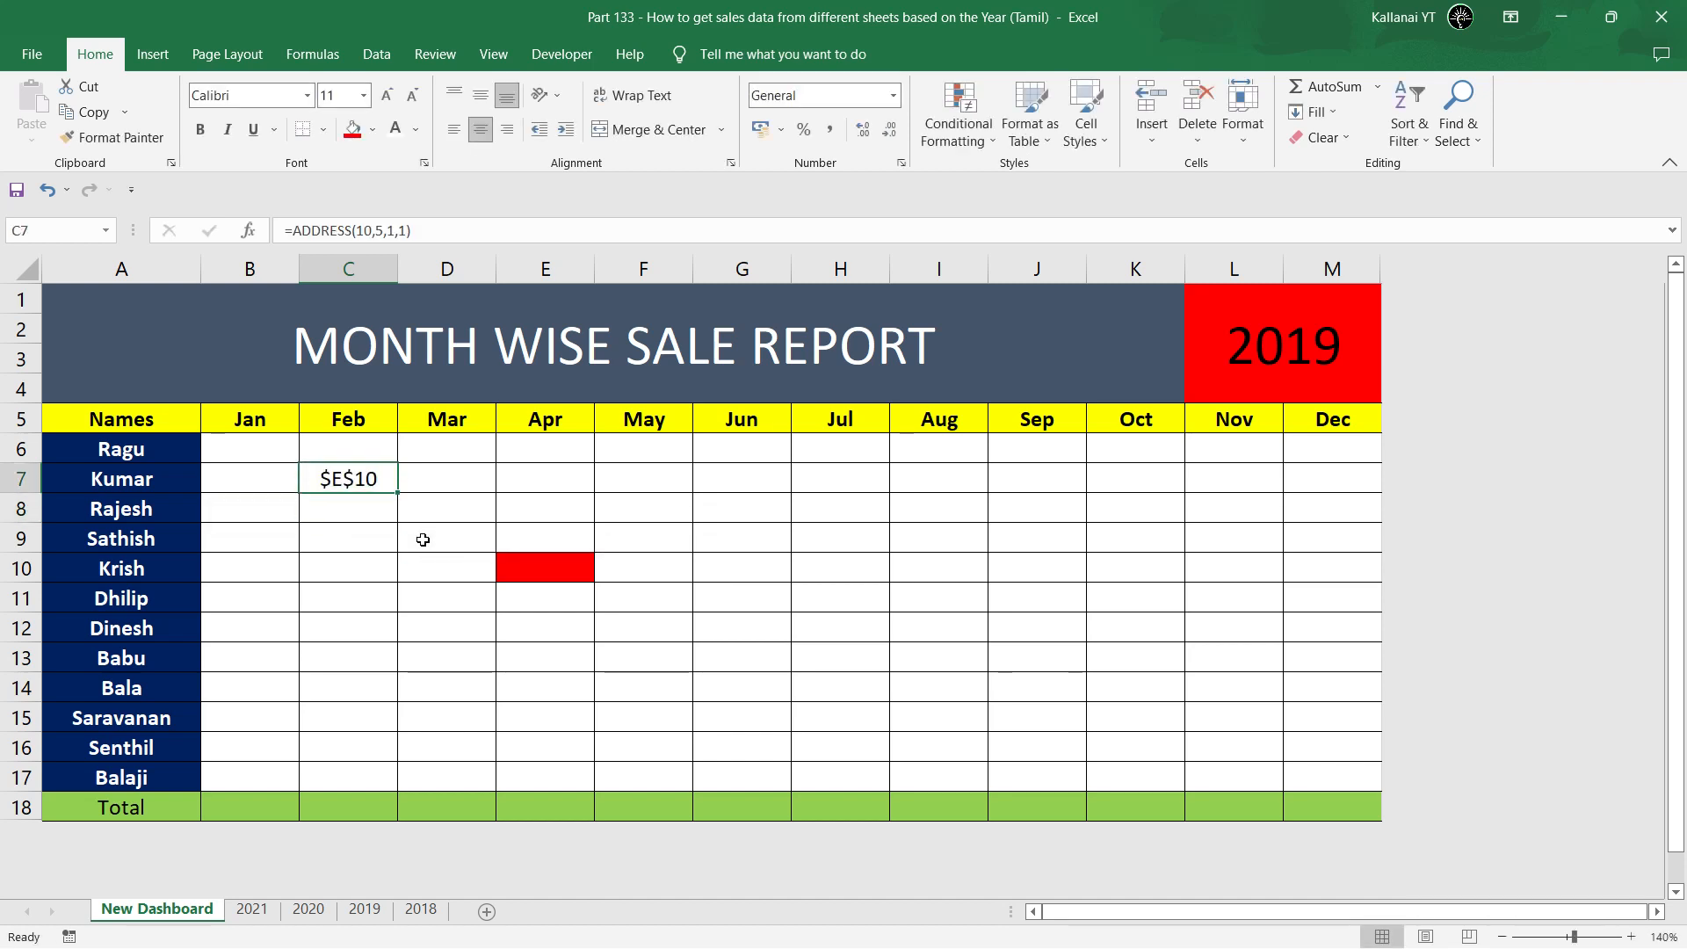
Change the reference style argument in C7 to 0 (R1C1 style), making the formula =ADDRESS(10,5,1,0).
double_click(349, 482)
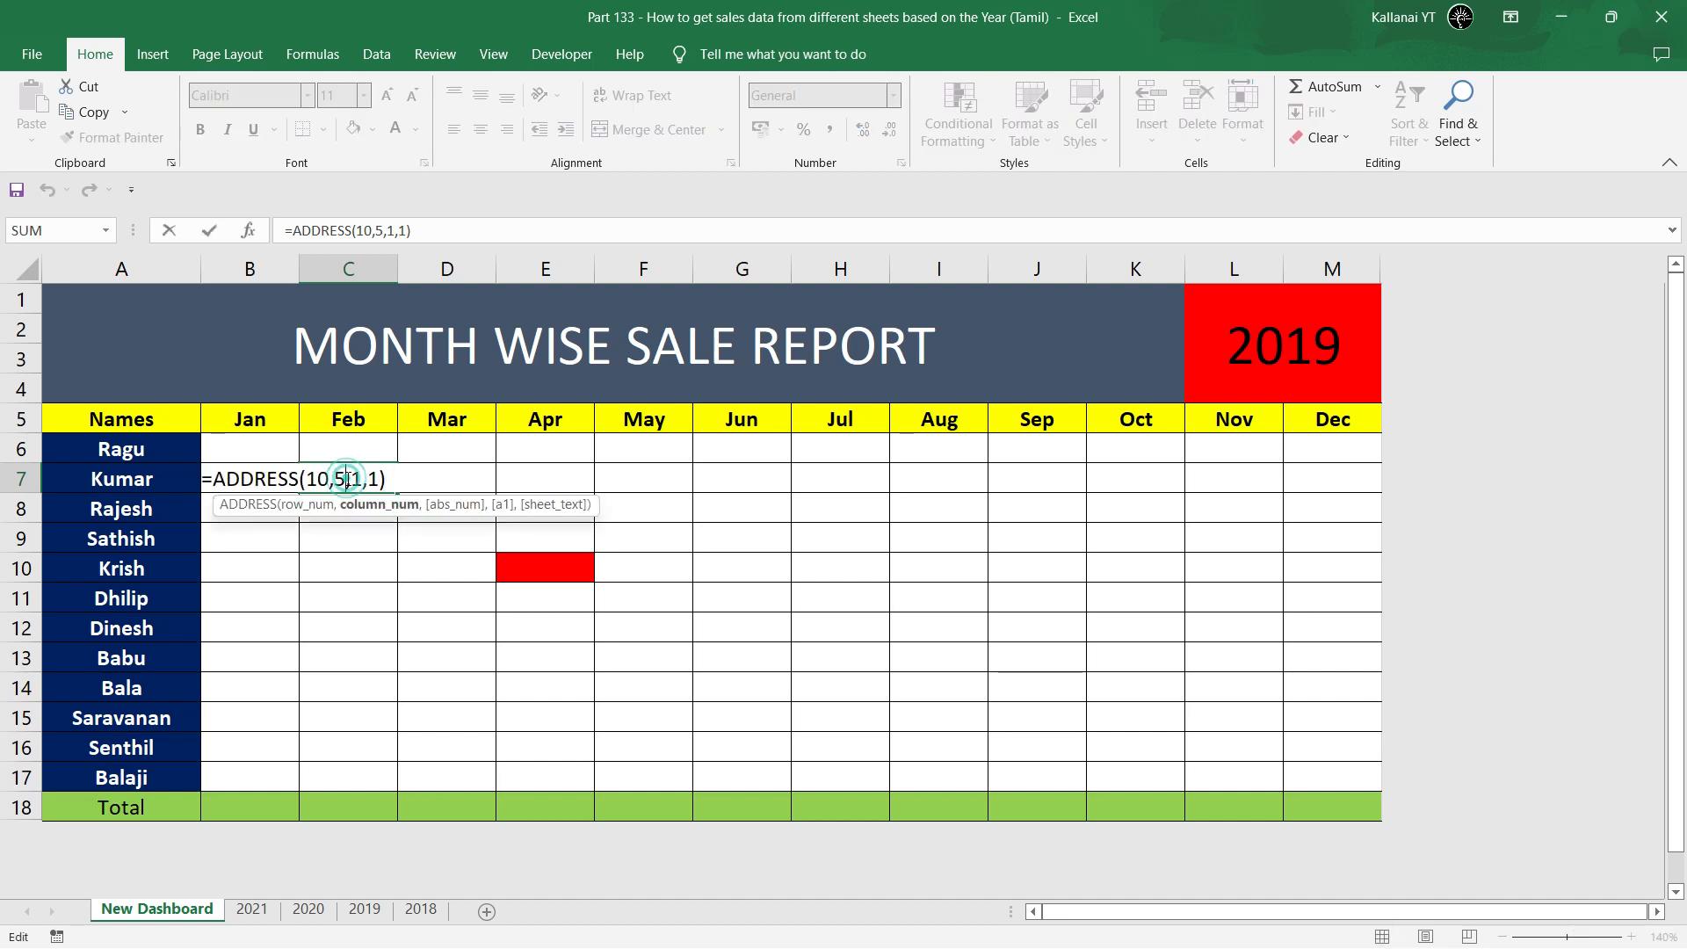
key("ctrl+Return")
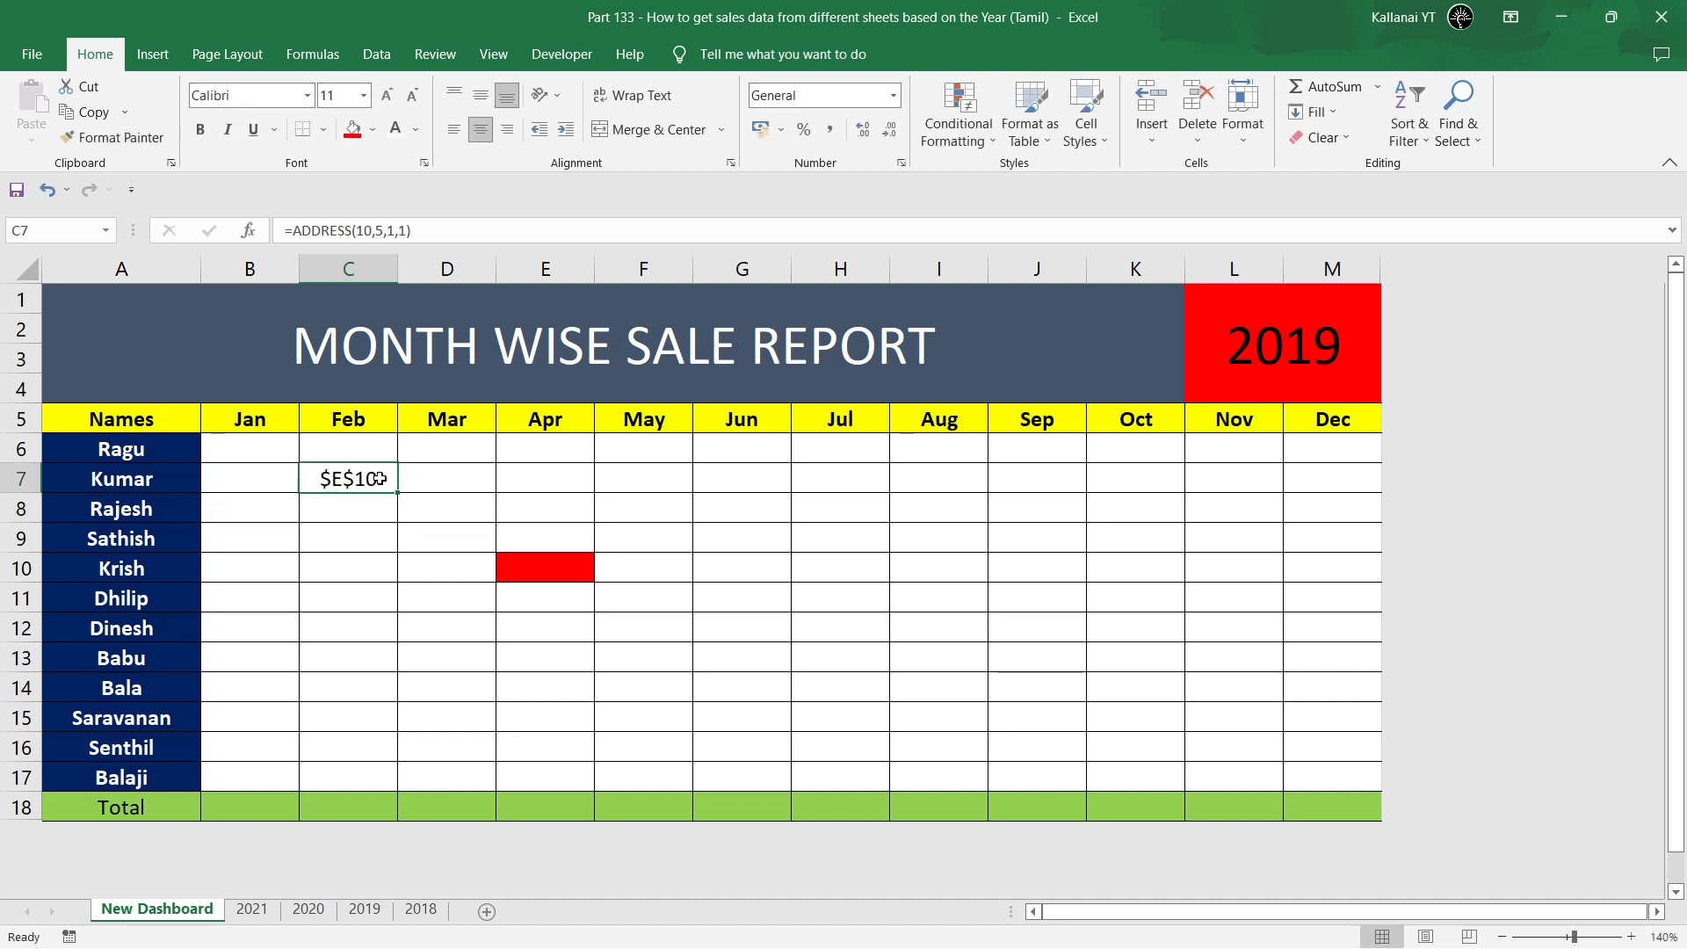
double_click(353, 479)
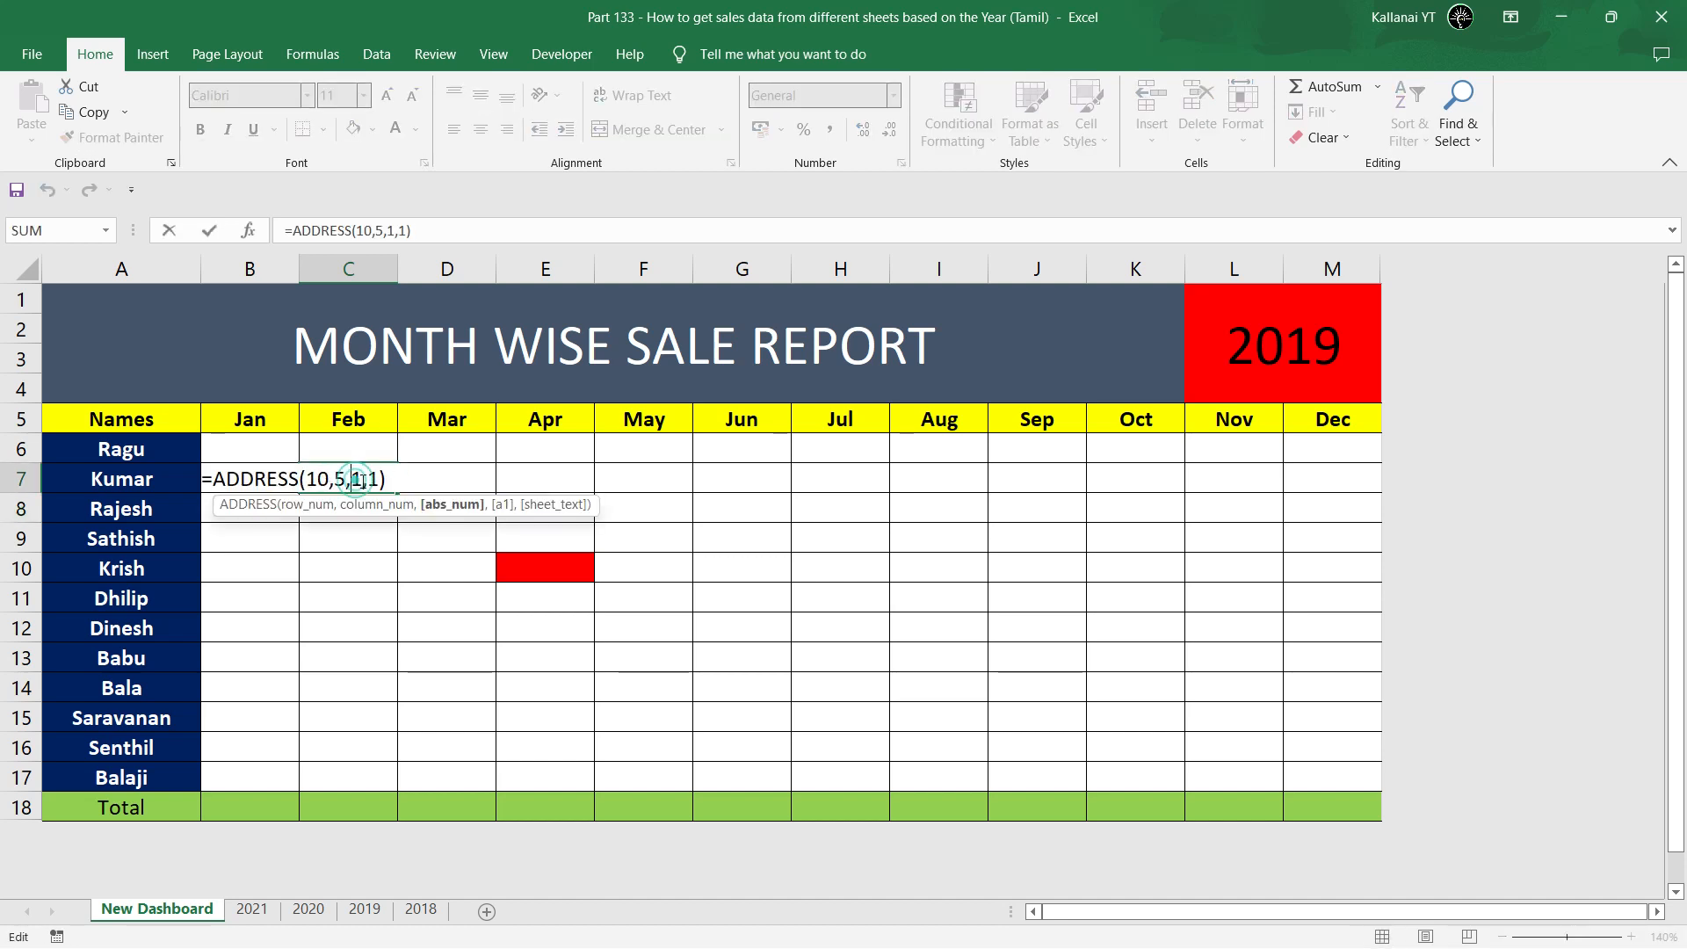
left_click(370, 478)
key("BackSpace")
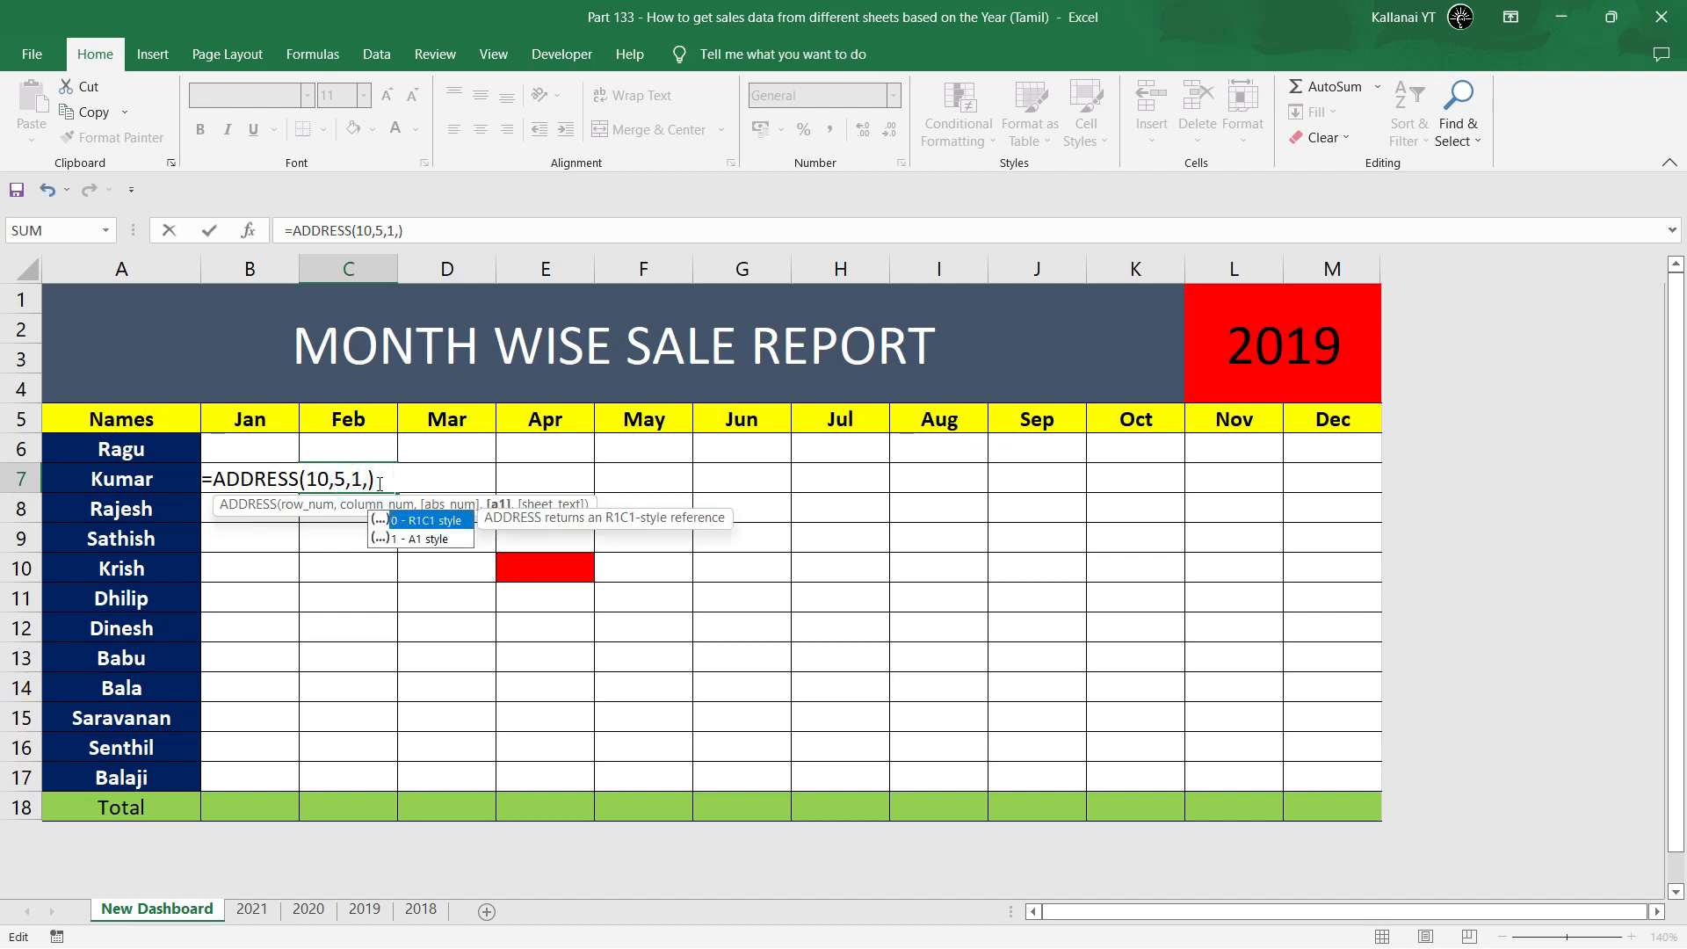
type("0")
key("ctrl+Return")
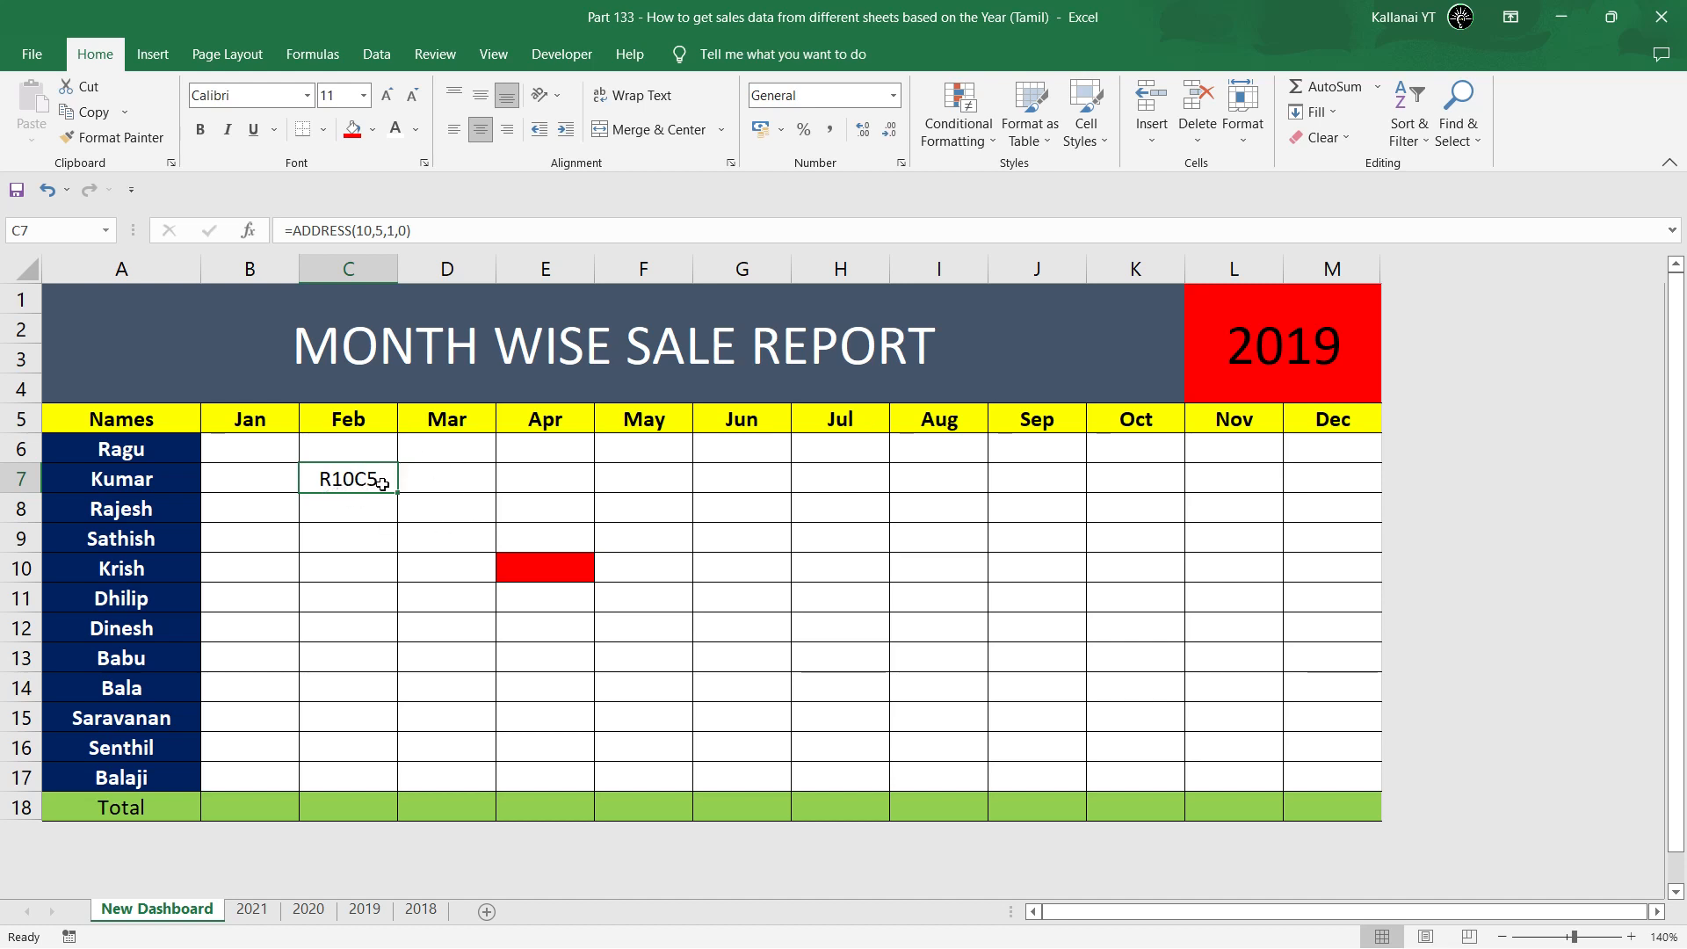
Set the reference style argument in the C7 formula back to 1, giving =ADDRESS(10,5,1,1).
double_click(372, 482)
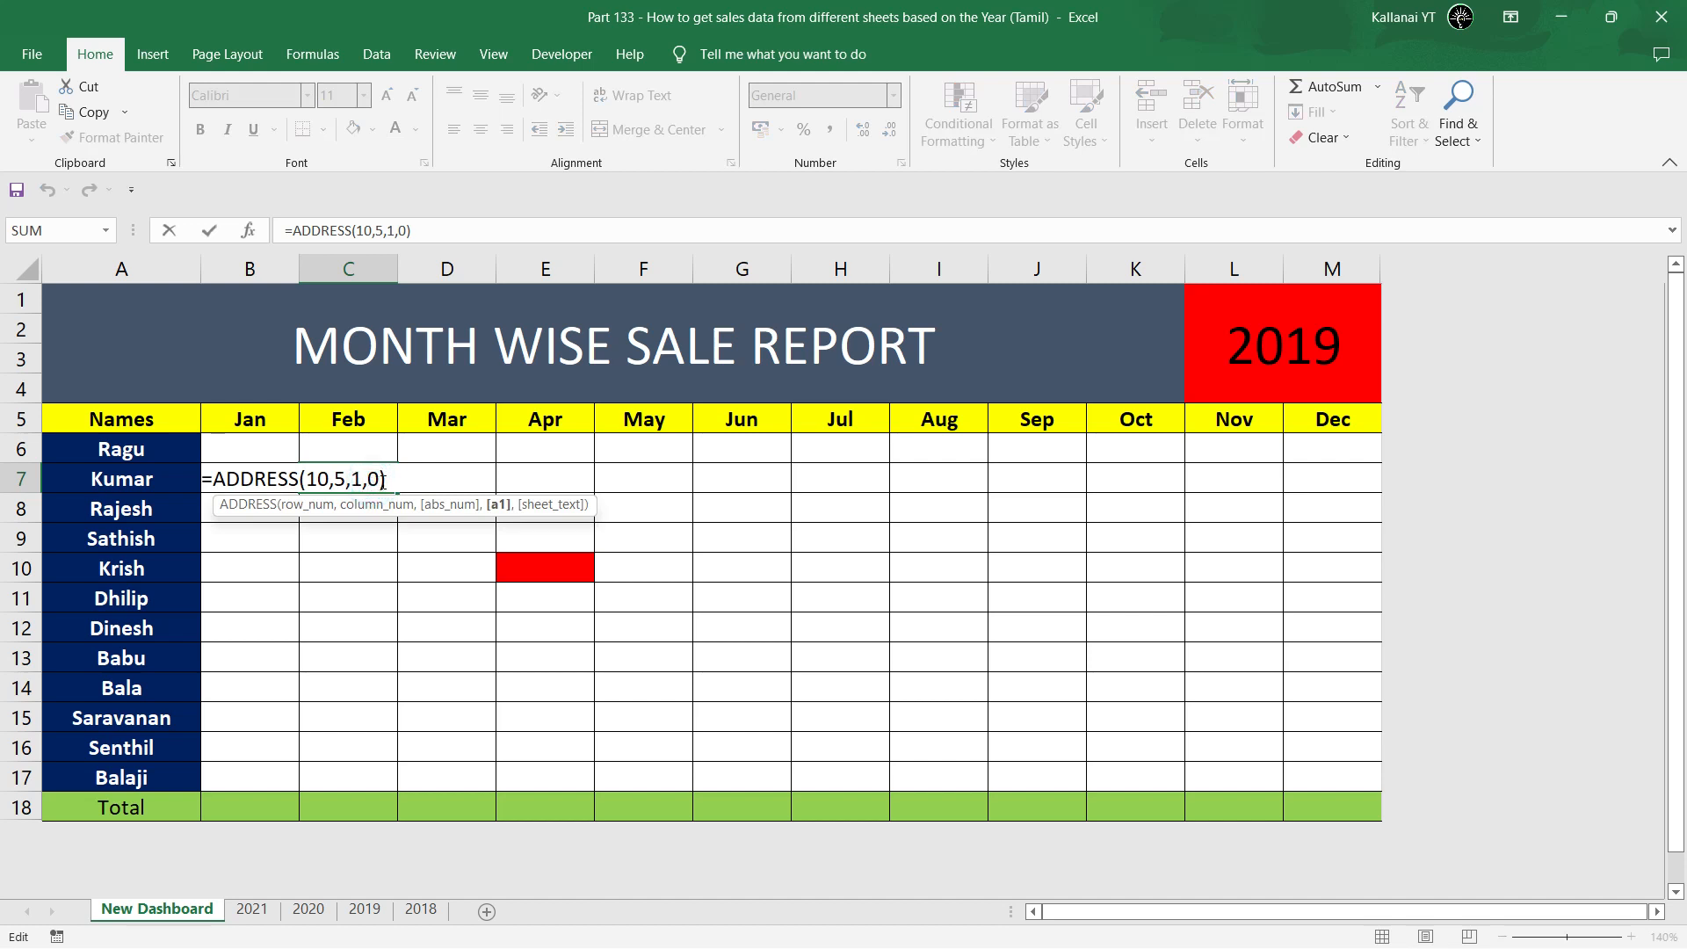
key("Delete")
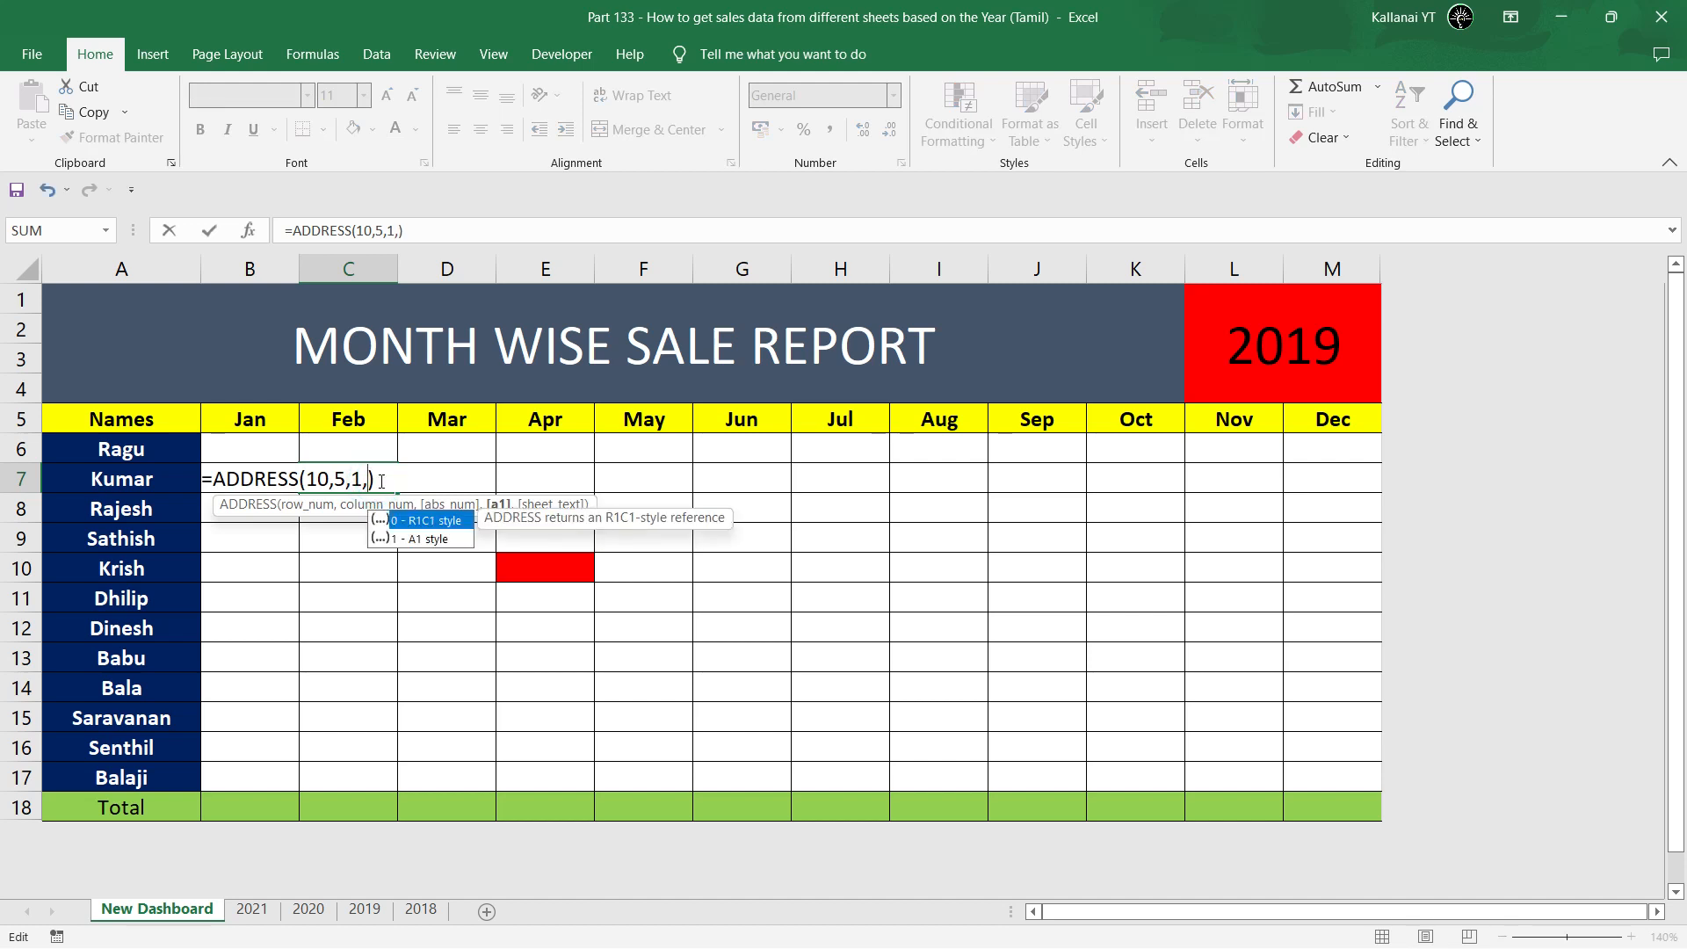
type("1")
key("ctrl+Return")
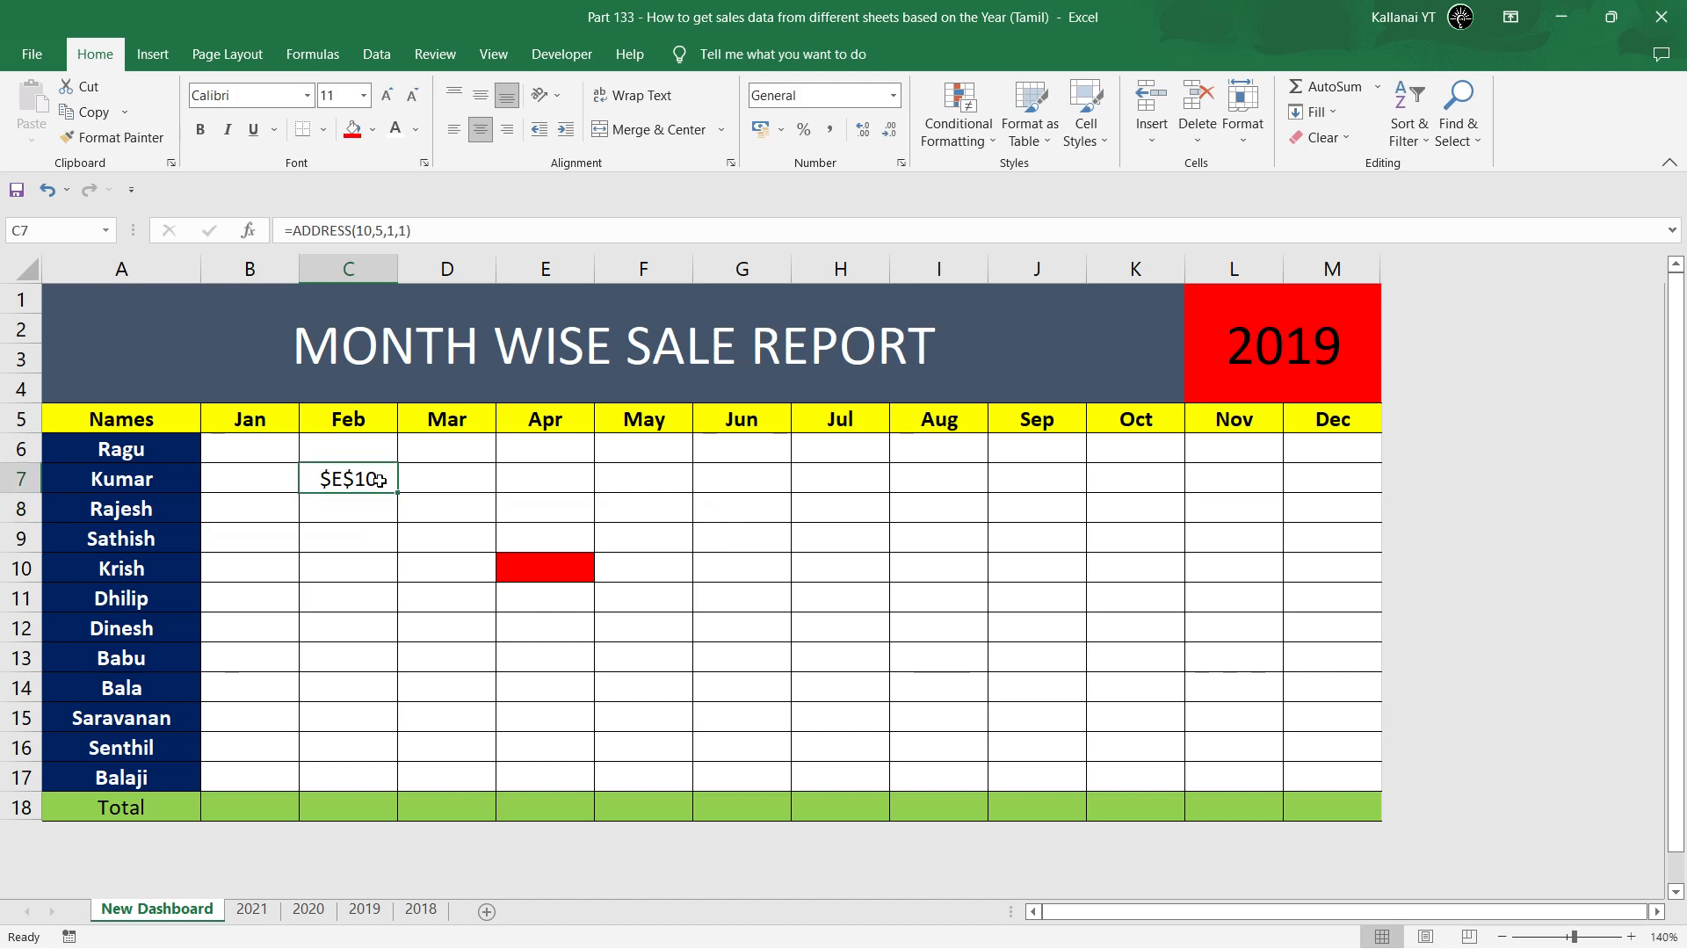
Add the sheet name argument "2019" to the C7 formula, making it =ADDRESS(10,5,1,1,"2019").
double_click(379, 481)
type(",")
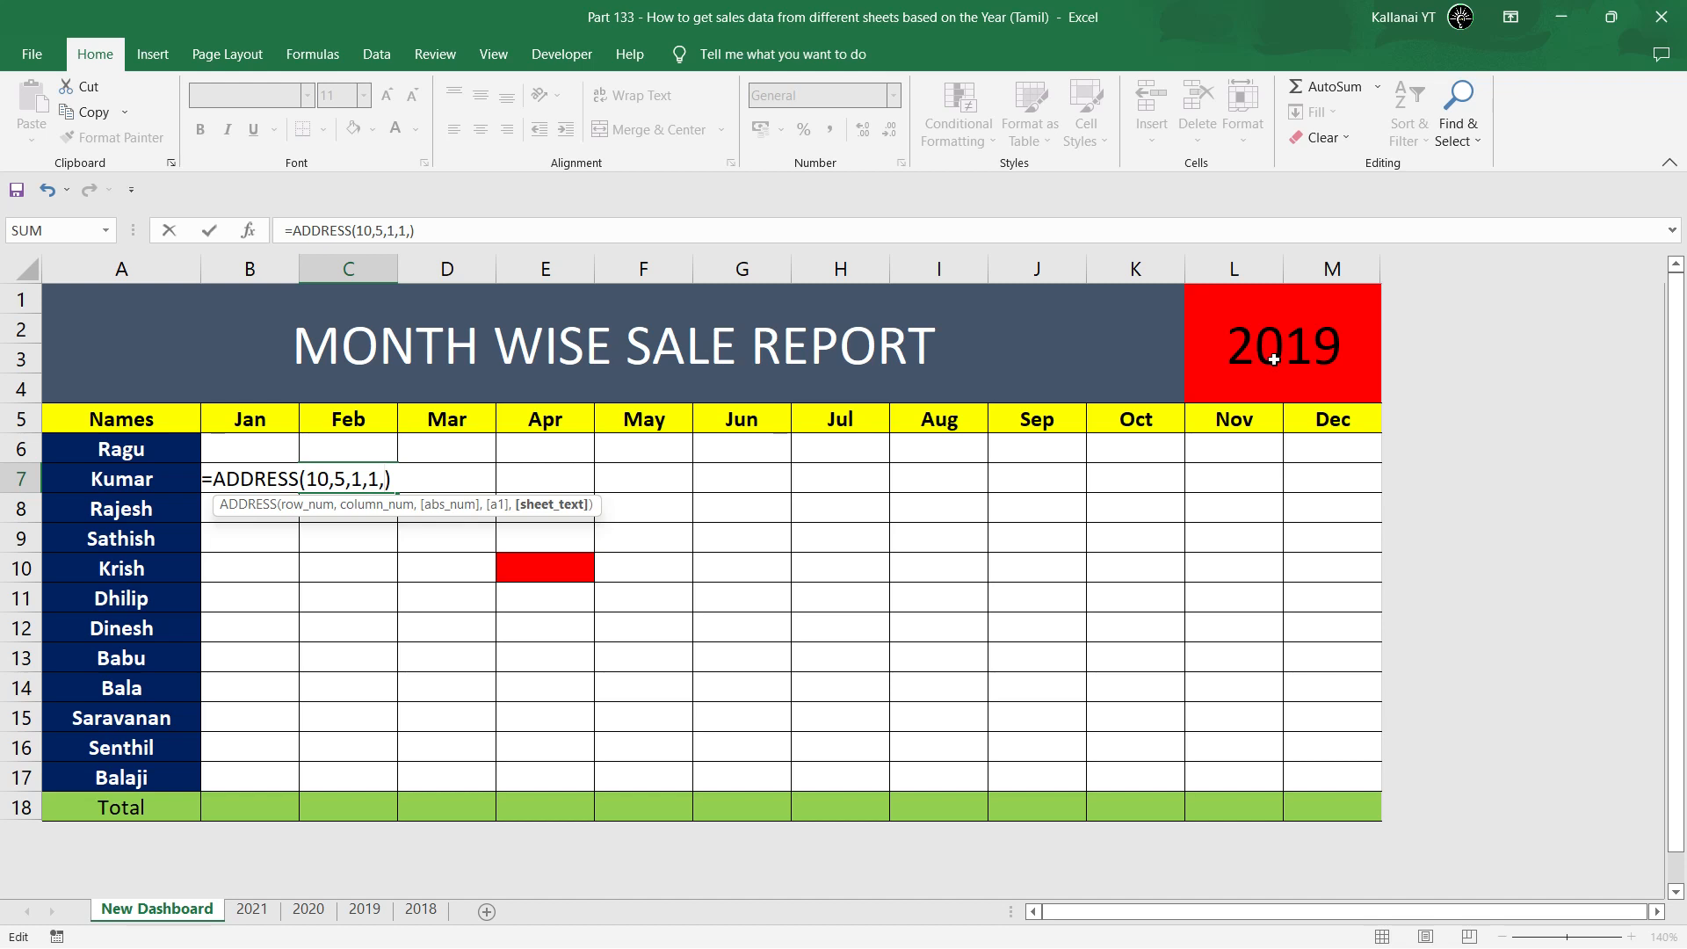
type("\"2019\"")
key("ctrl+Return")
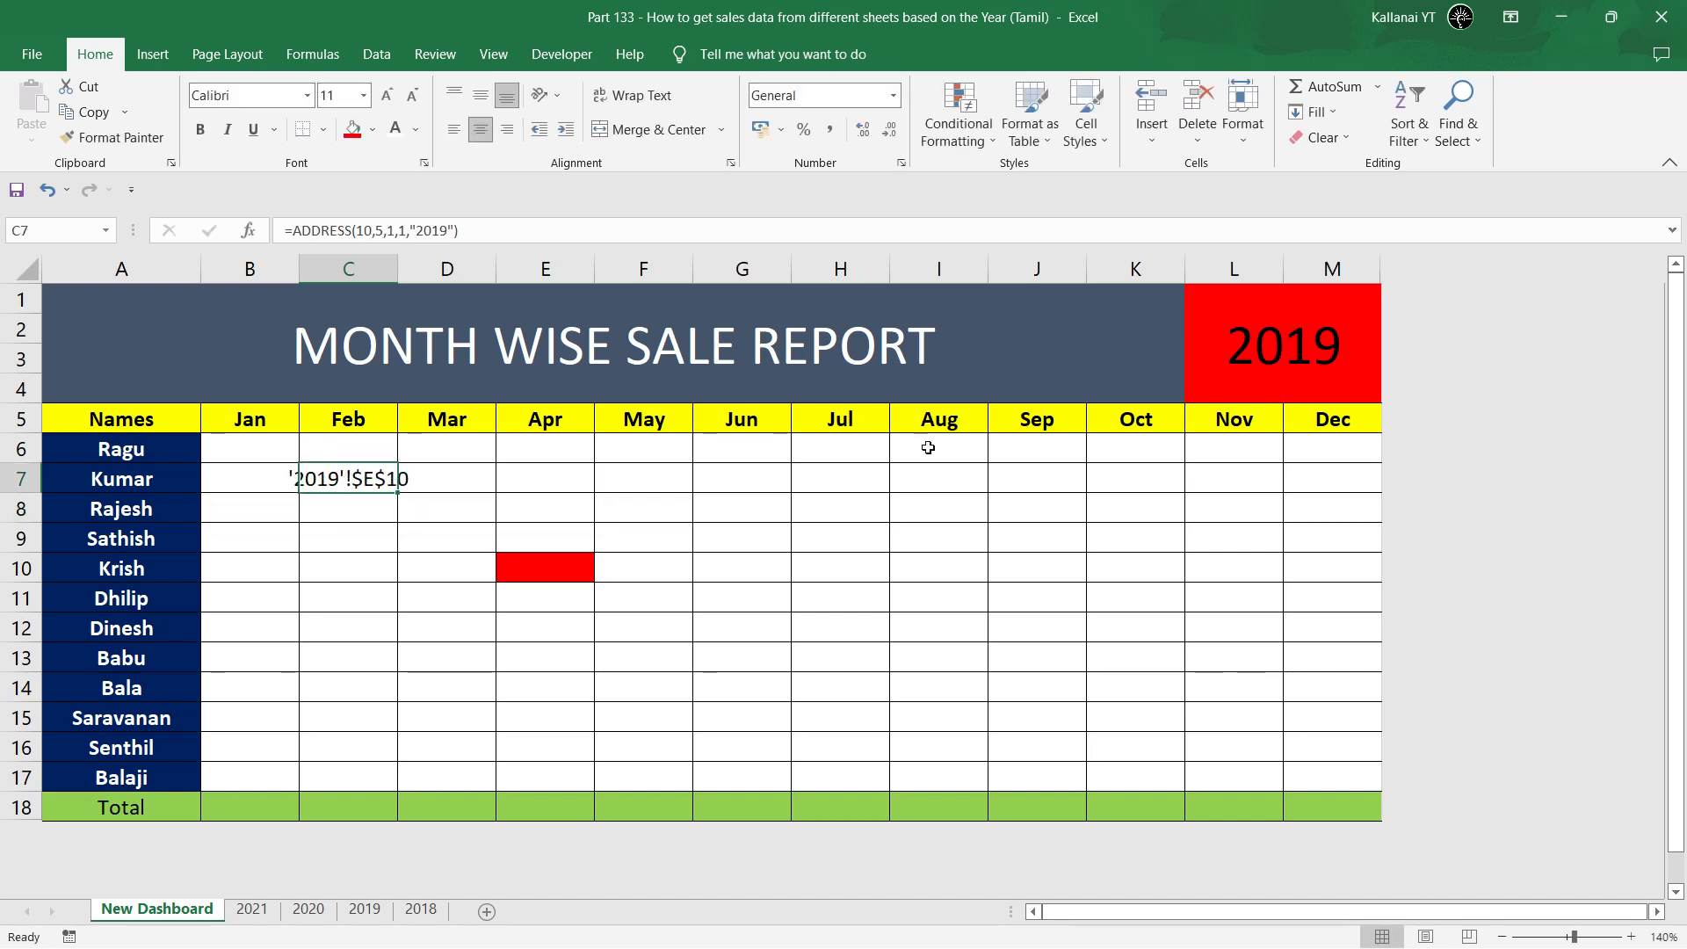
Autofit the width of column C, check the 2019 sheet that the address refers to, and return to cell C7.
double_click(398, 266)
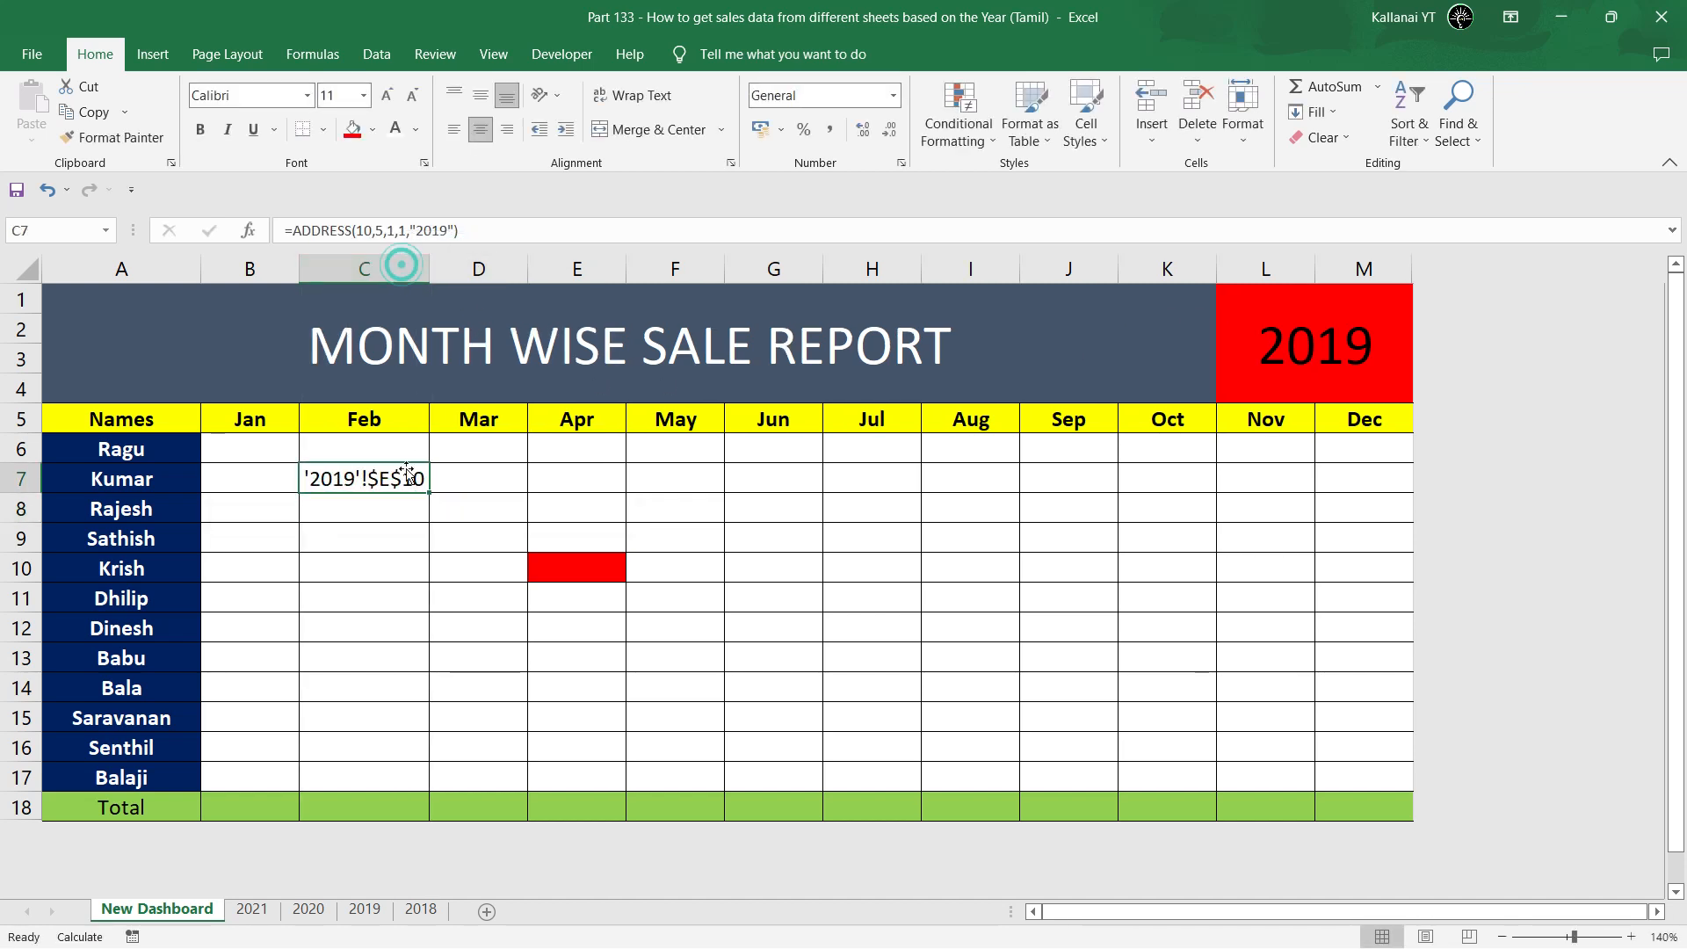
left_click(380, 533)
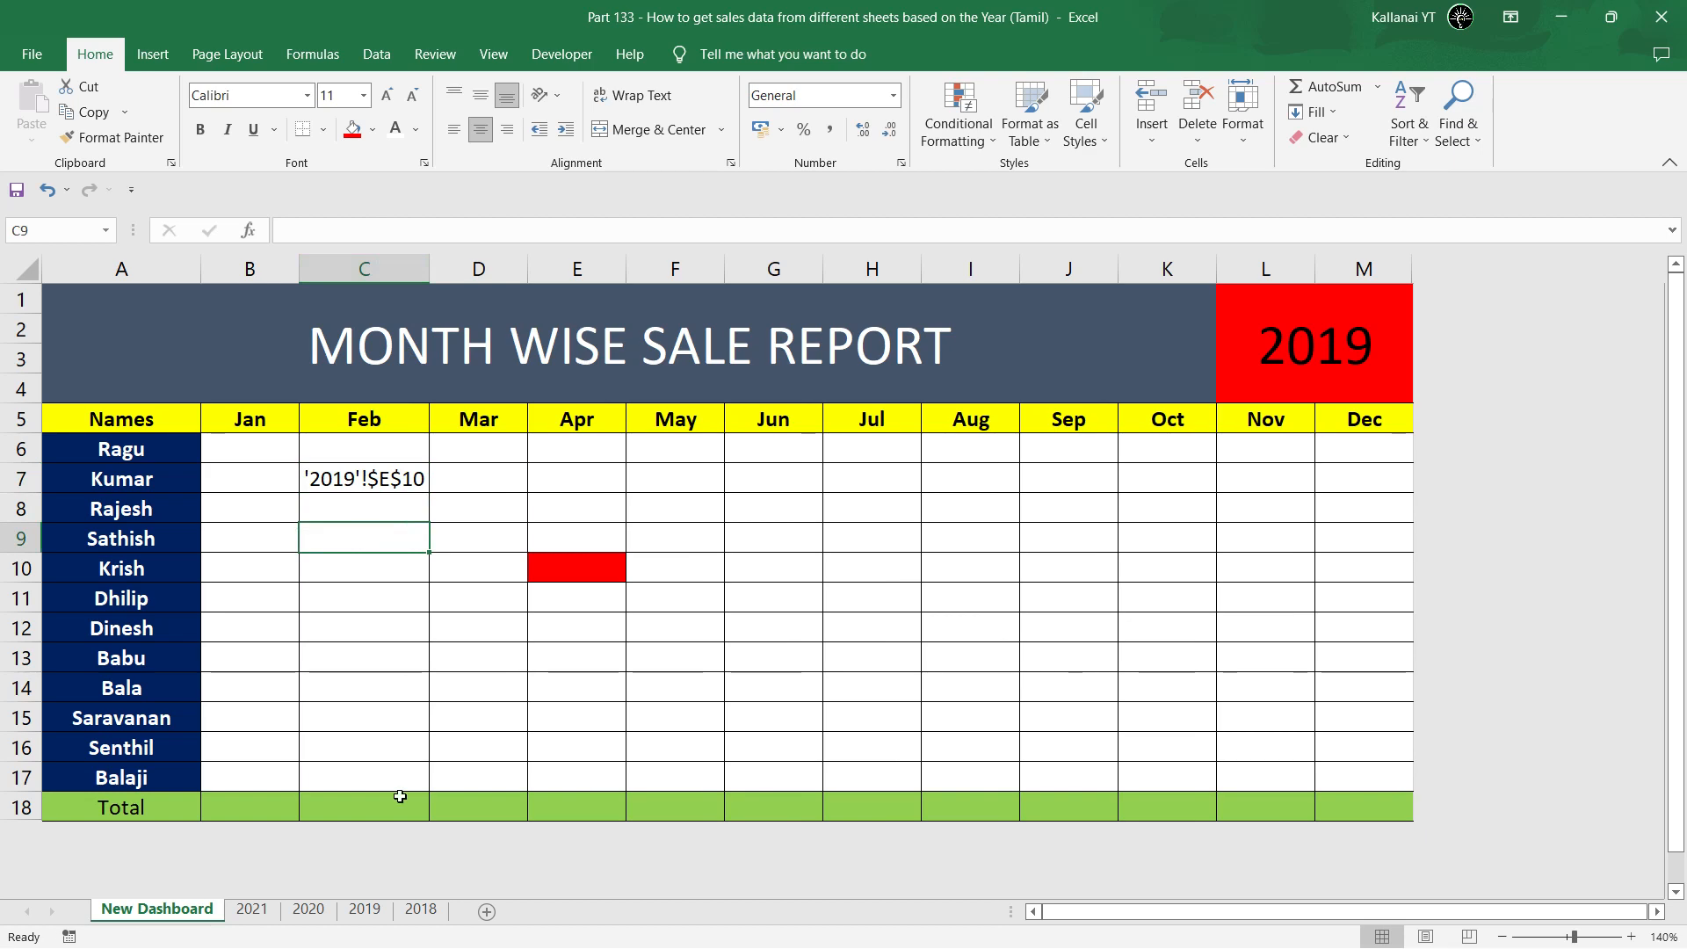
left_click(362, 916)
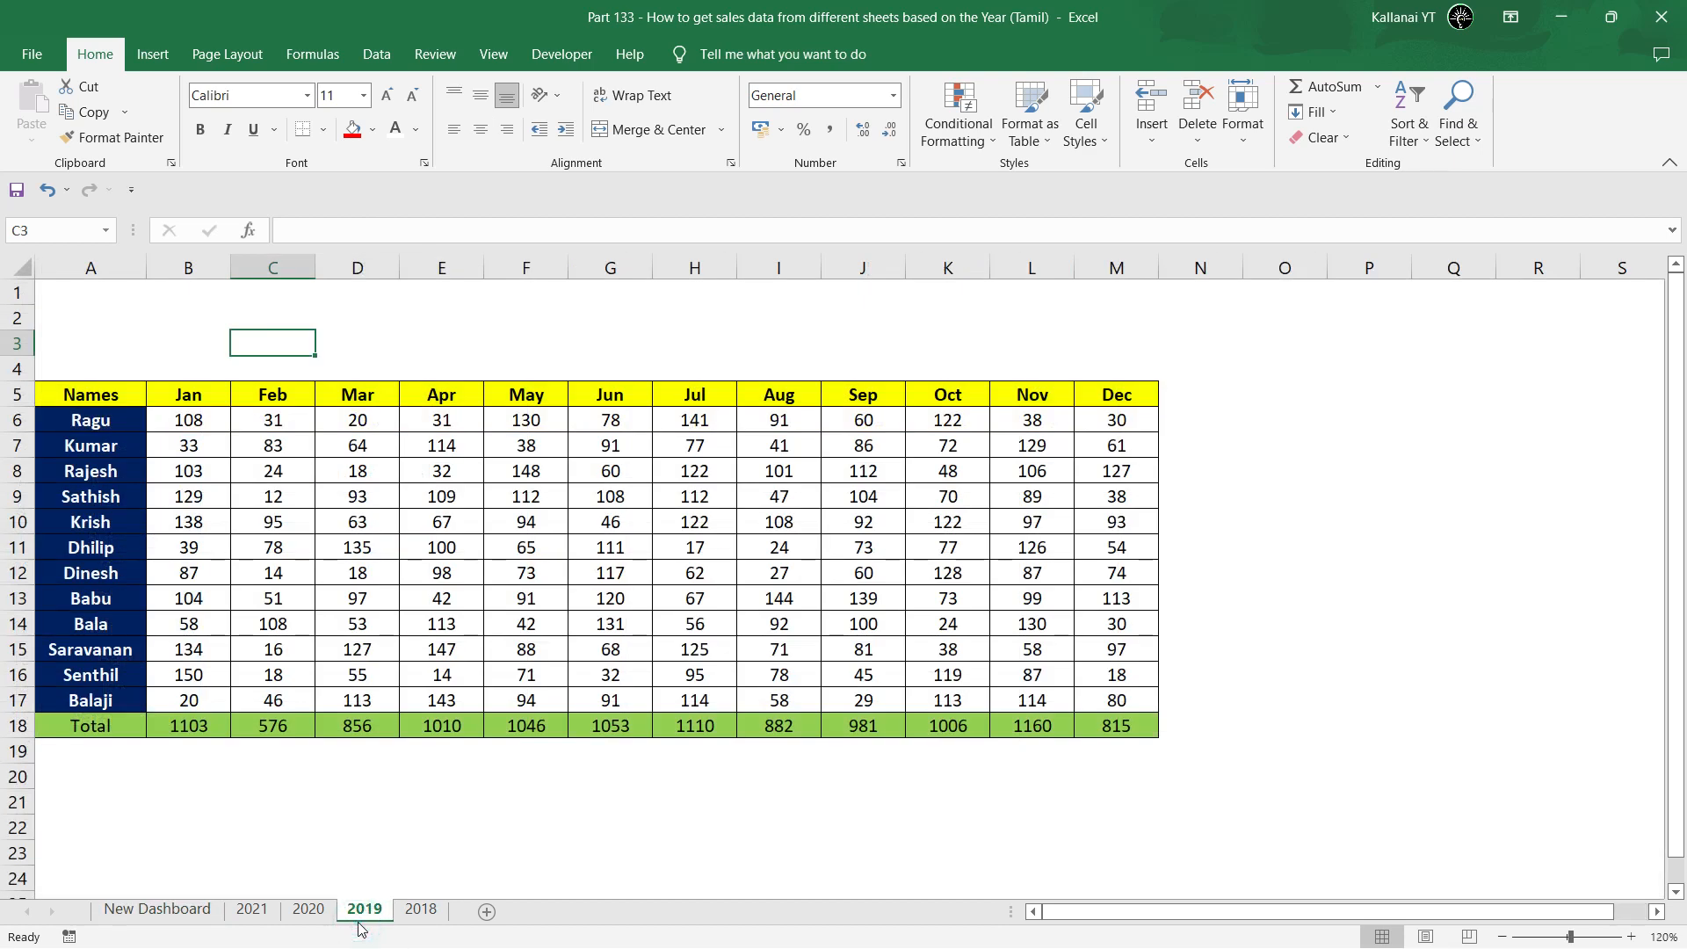
left_click(172, 912)
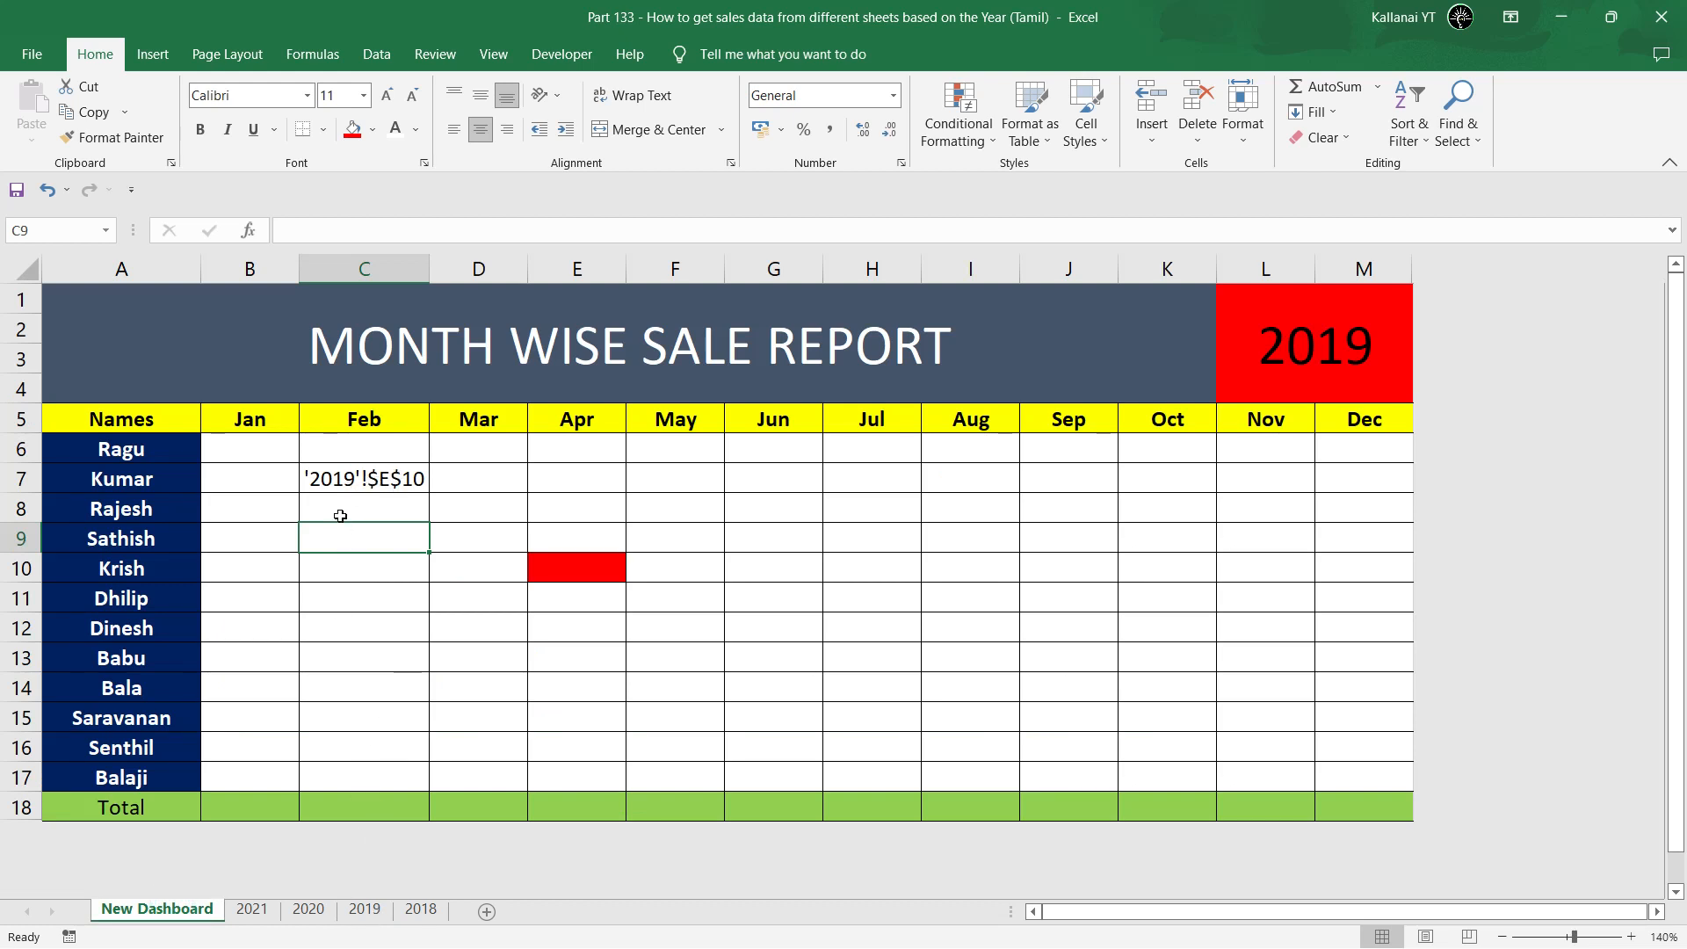
left_click(345, 483)
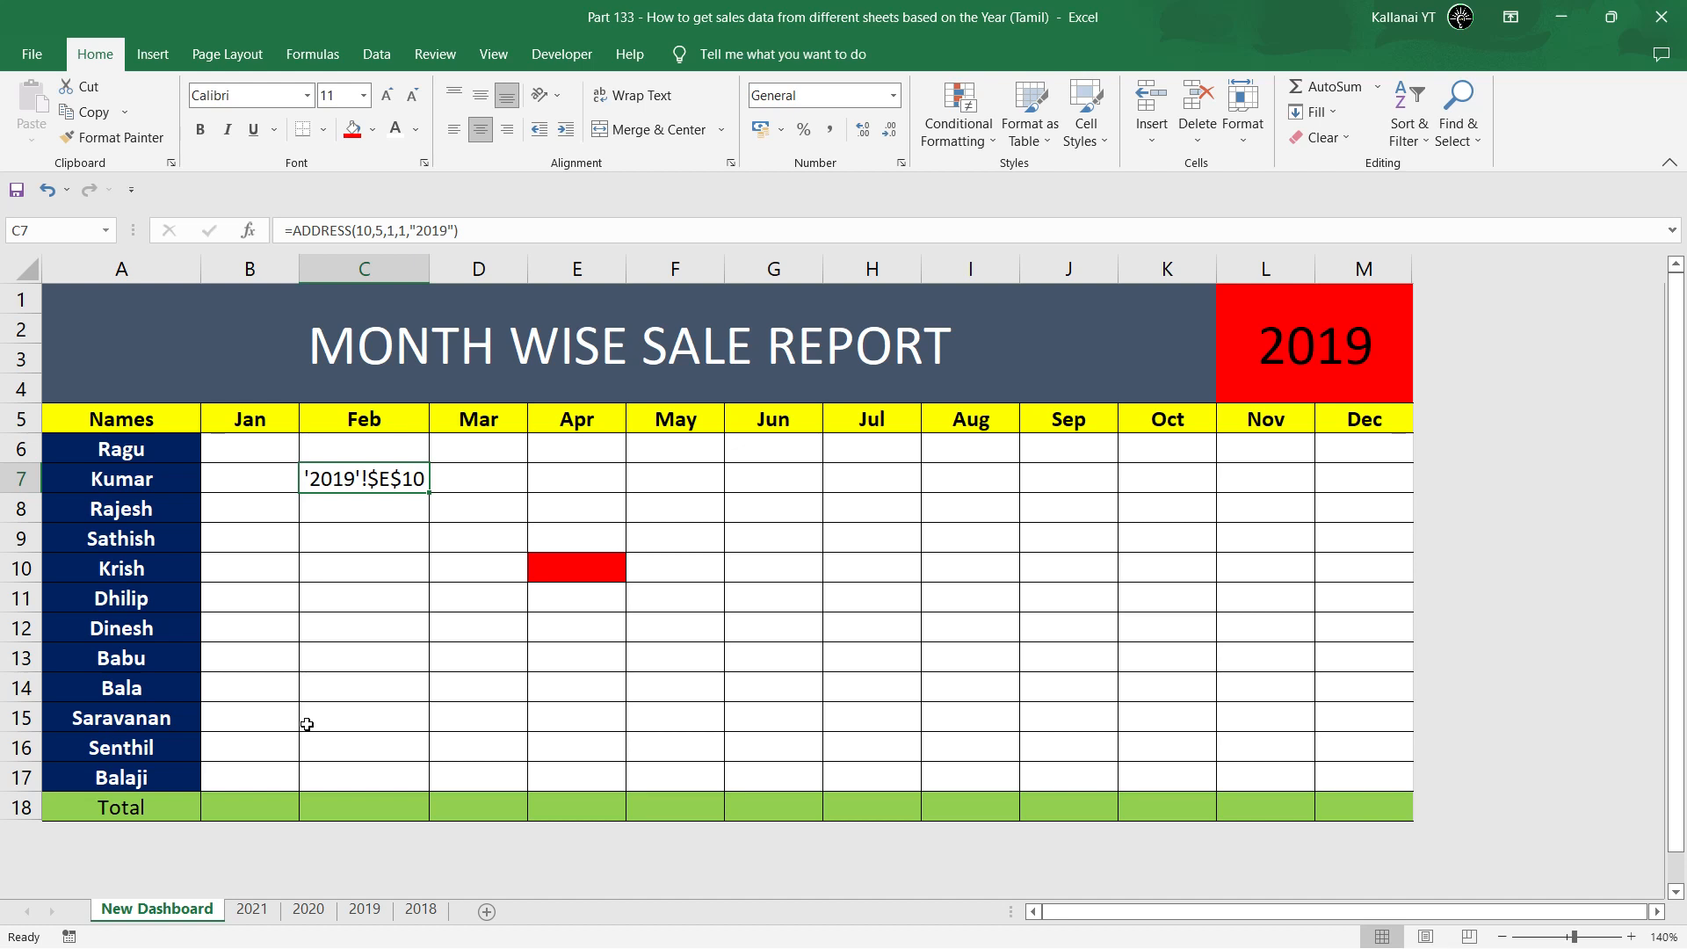
Replace the "2019" text in the C7 formula with an absolute reference to the year cell, giving =ADDRESS(10,5,1,1,$L$1).
double_click(390, 482)
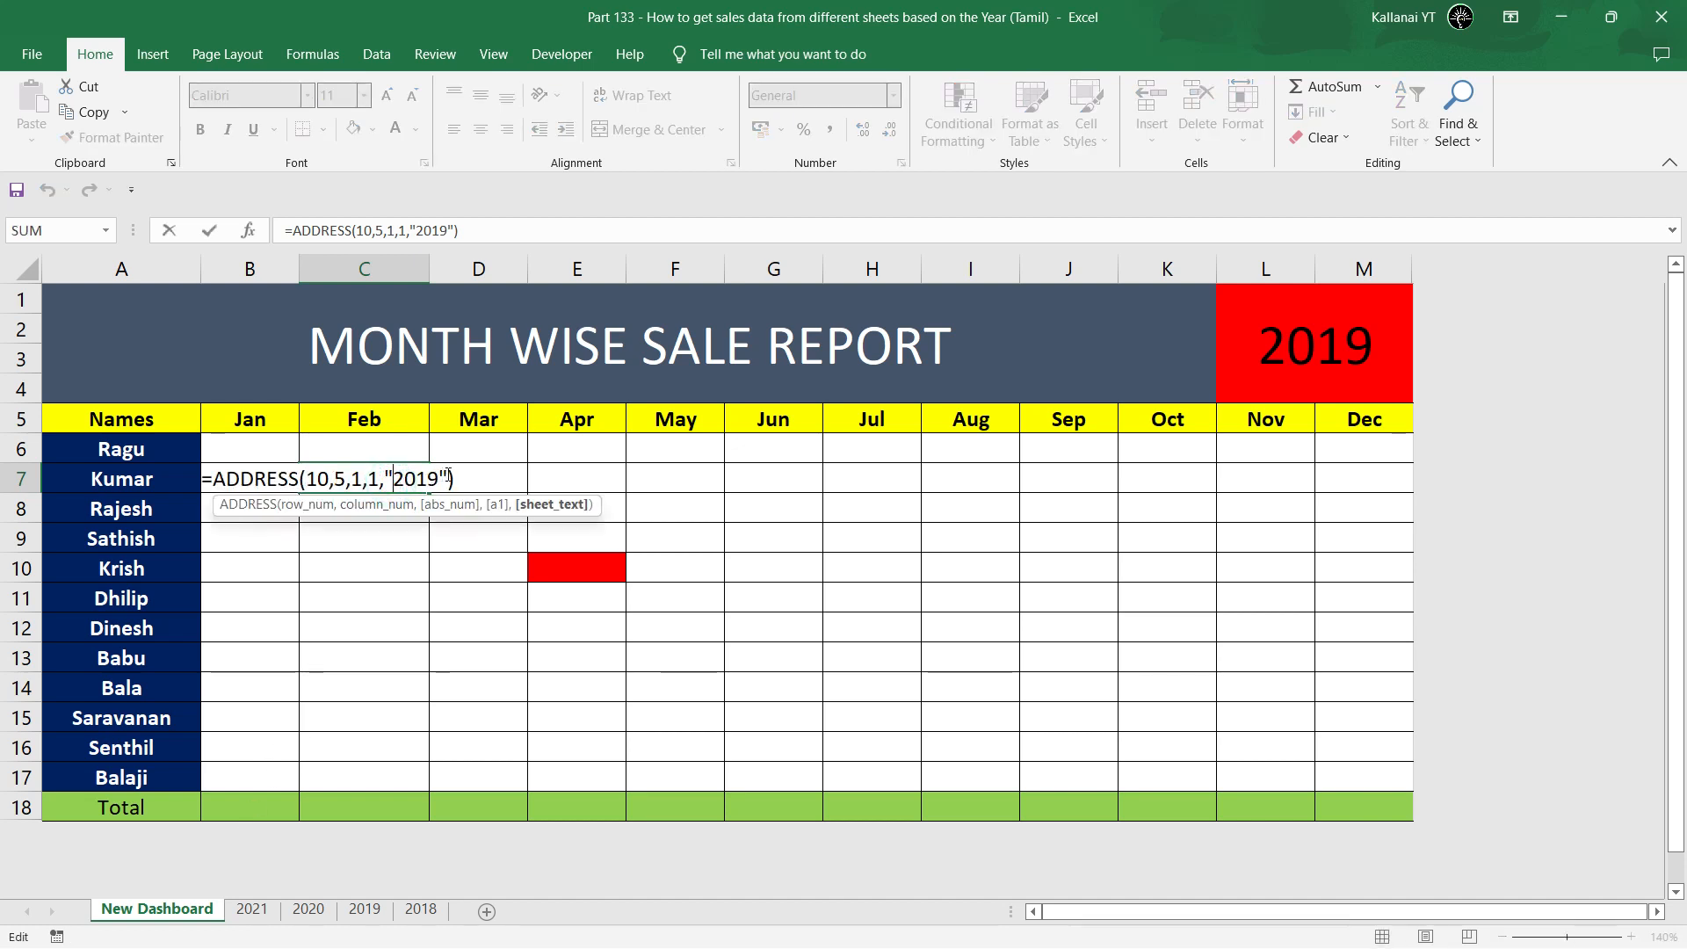
left_click(448, 475)
key("BackSpace")
key("BackSpace")
key("BackSpace")
key("BackSpace")
key("BackSpace")
key("BackSpace")
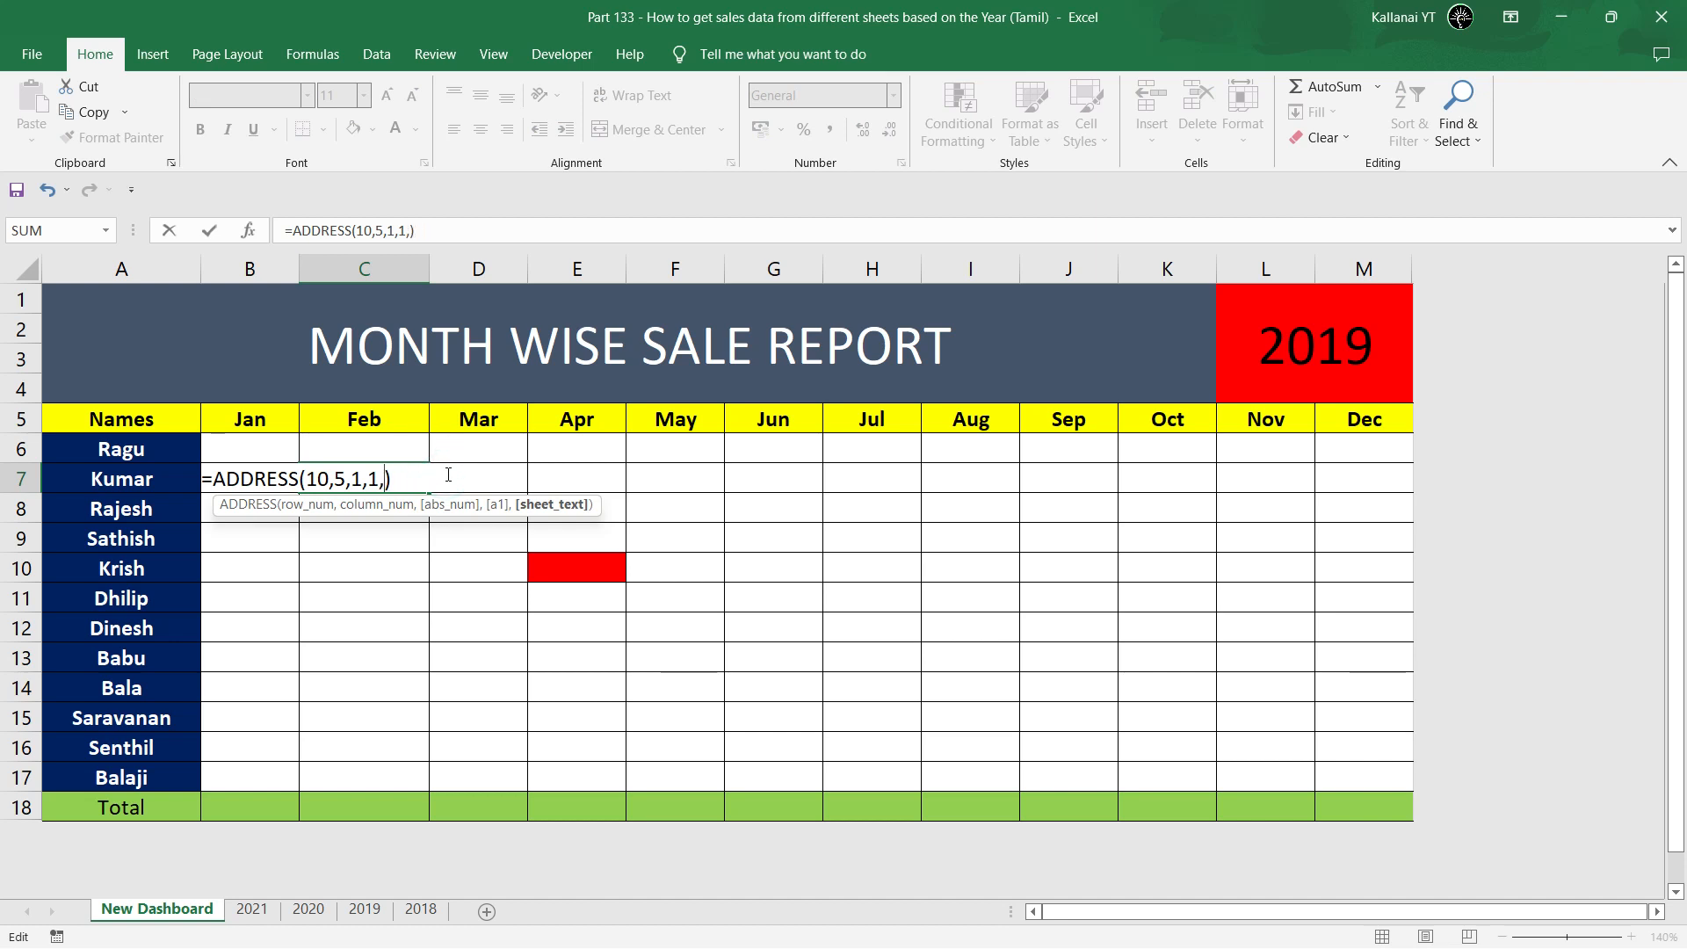
left_click(1253, 343)
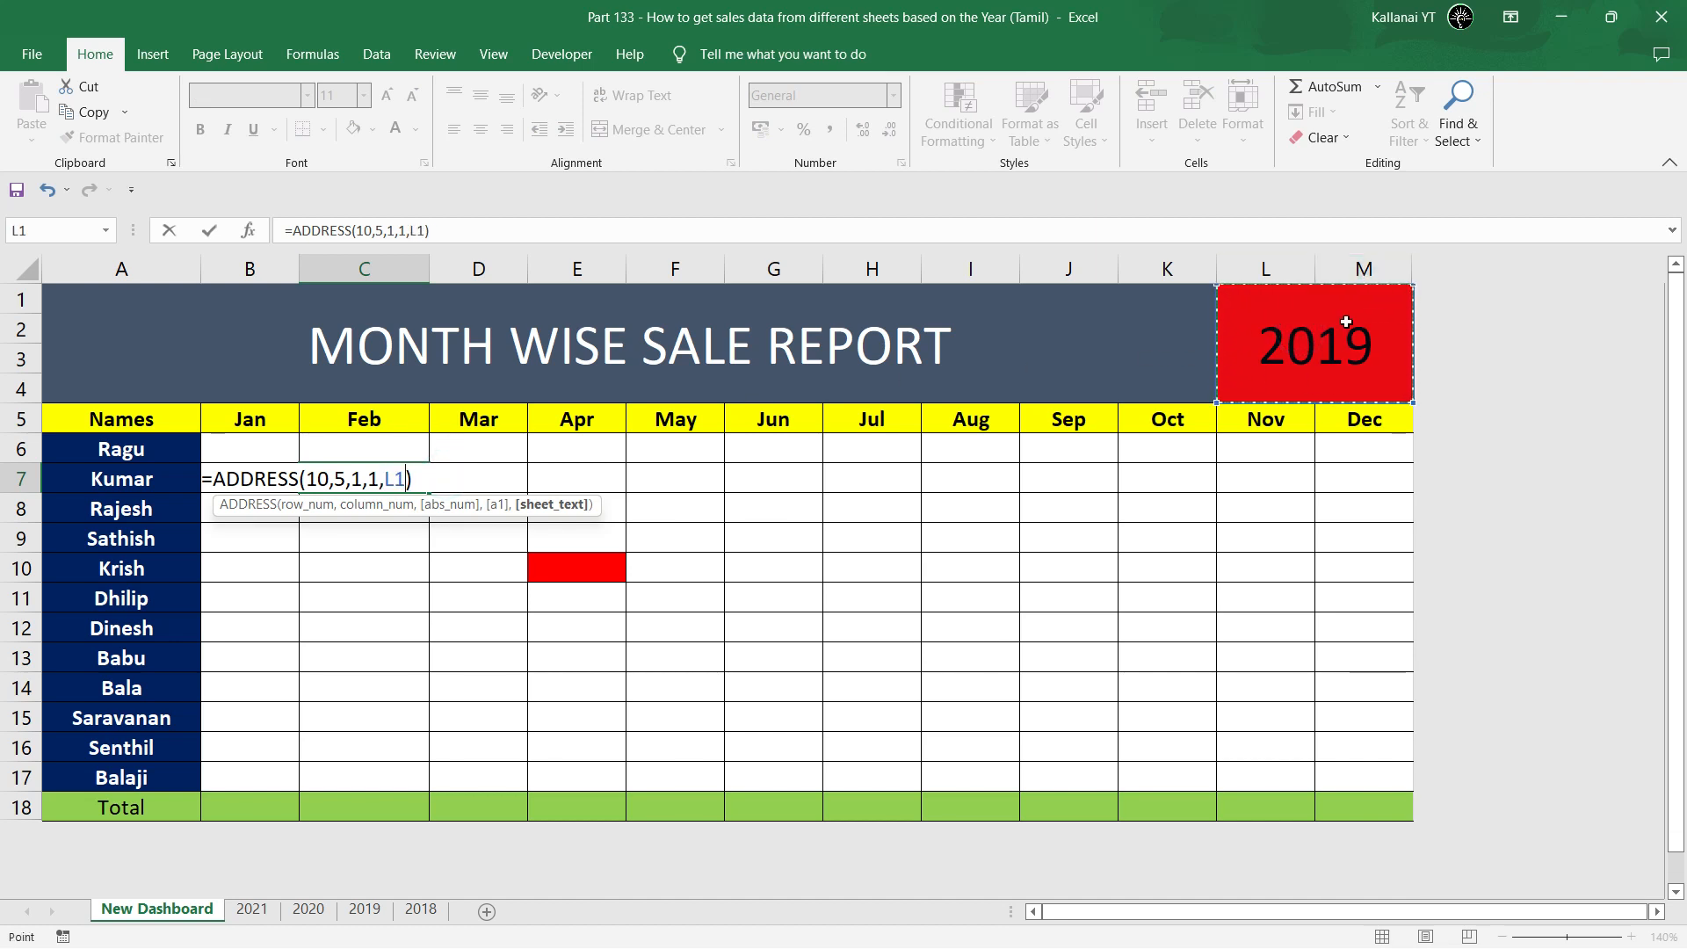
key("F4")
key("Return")
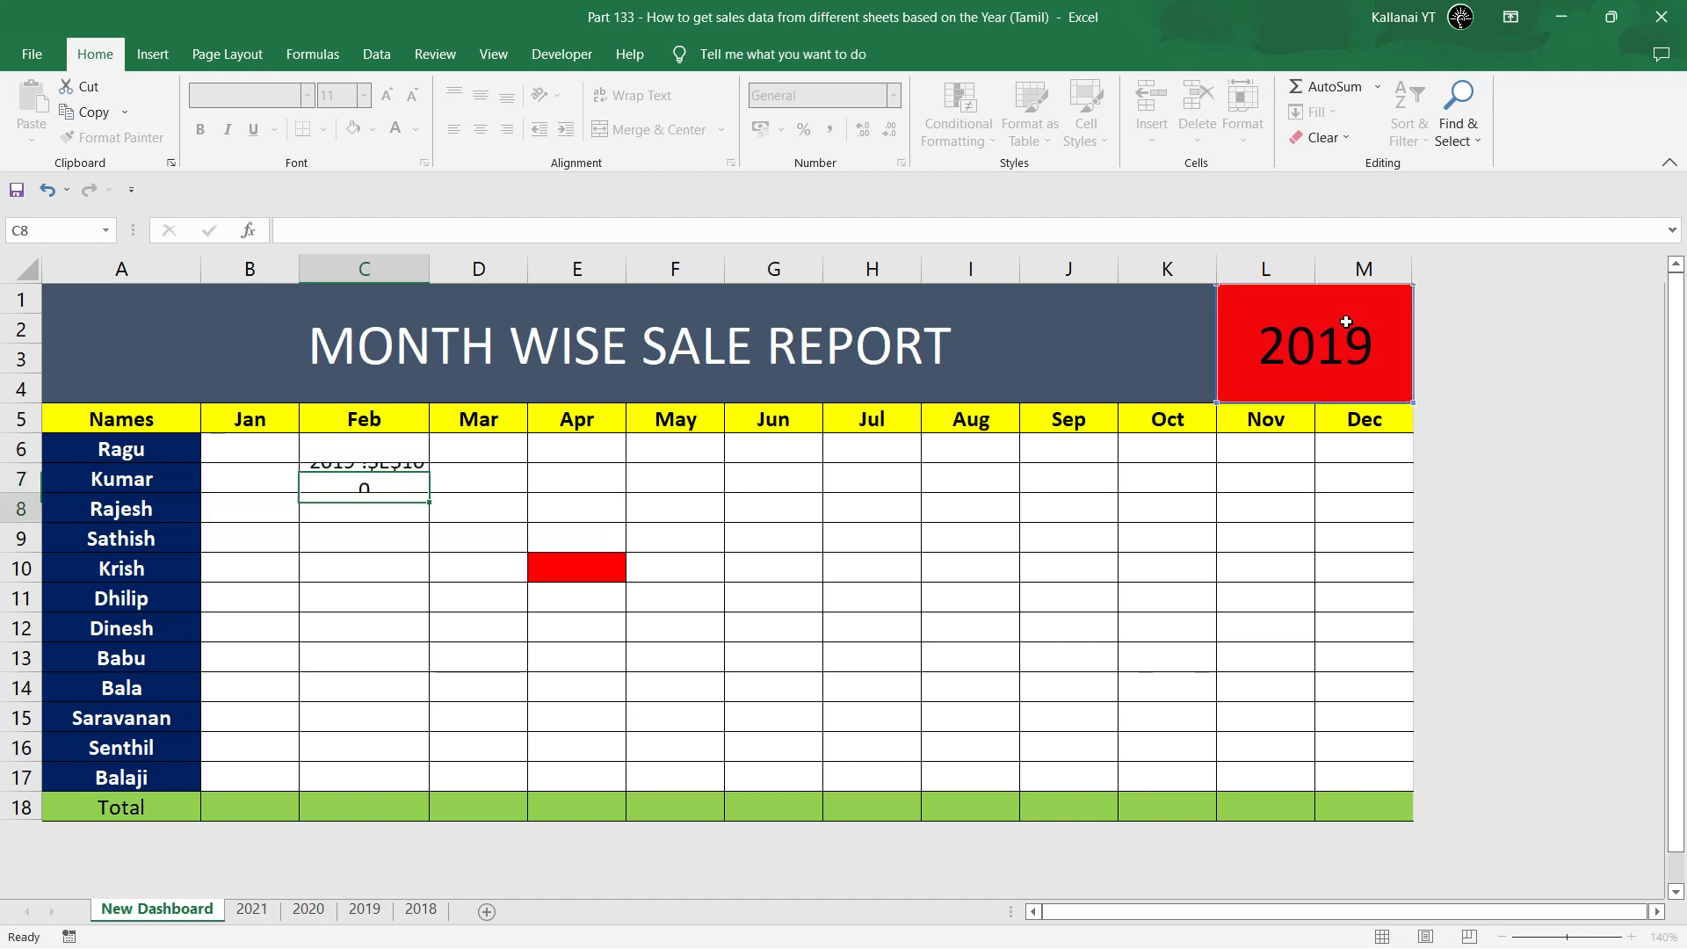
key("Up")
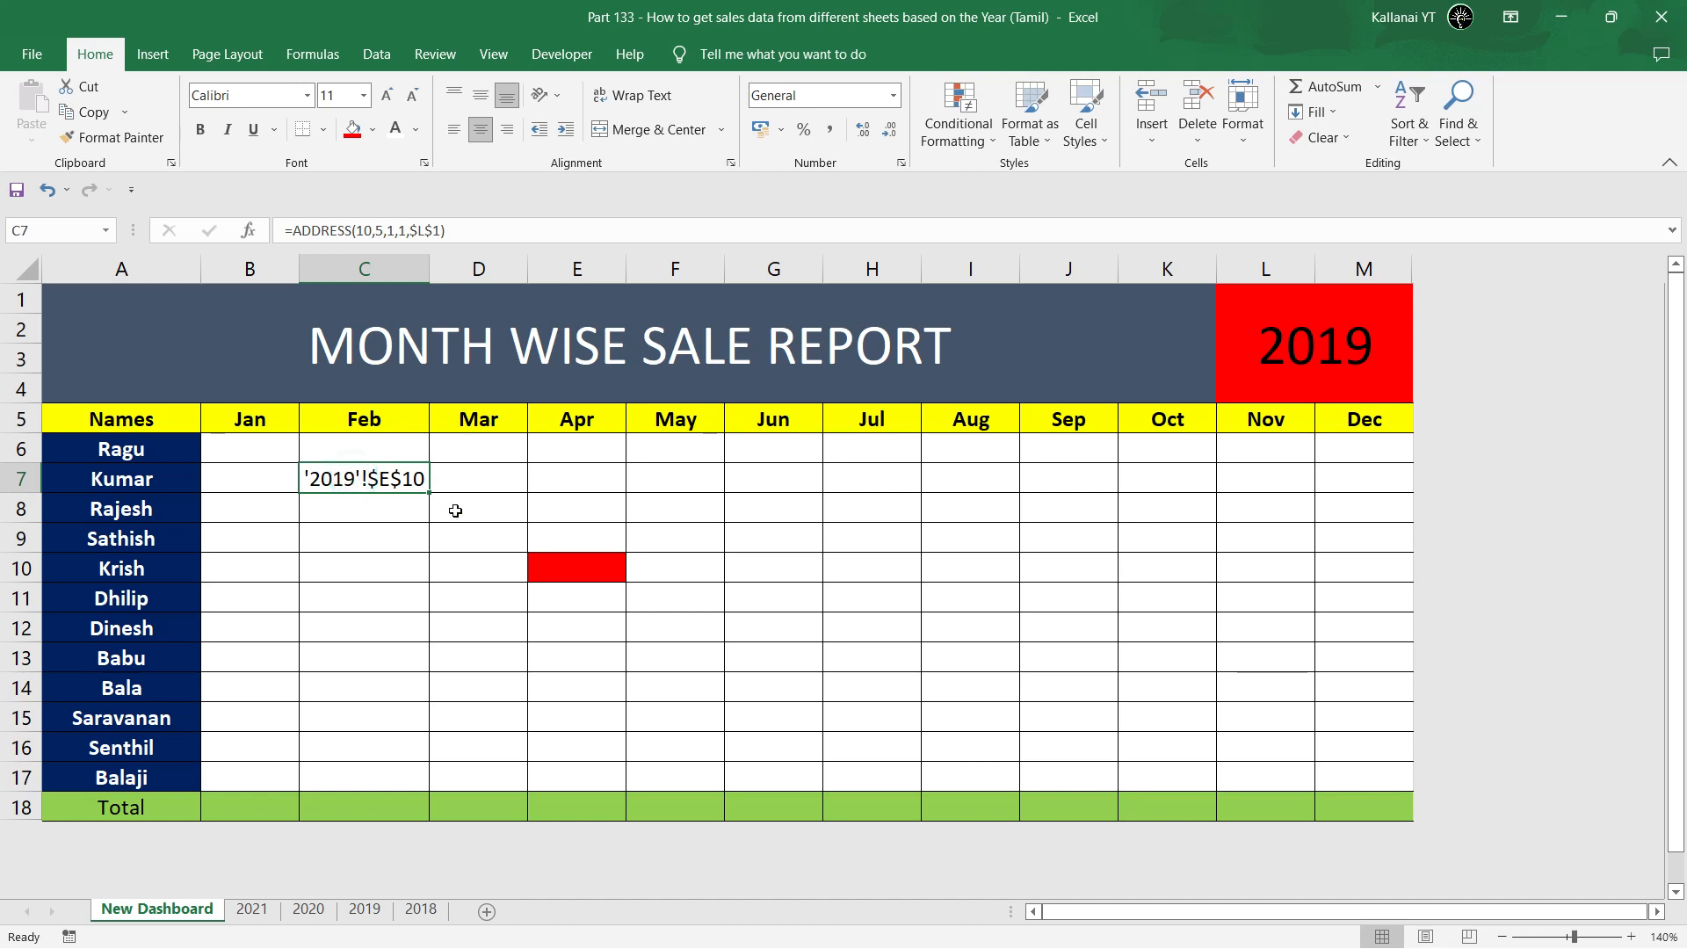
Fill cell E10 on the 2019 sheet with red and return to the New Dashboard sheet.
left_click(564, 484)
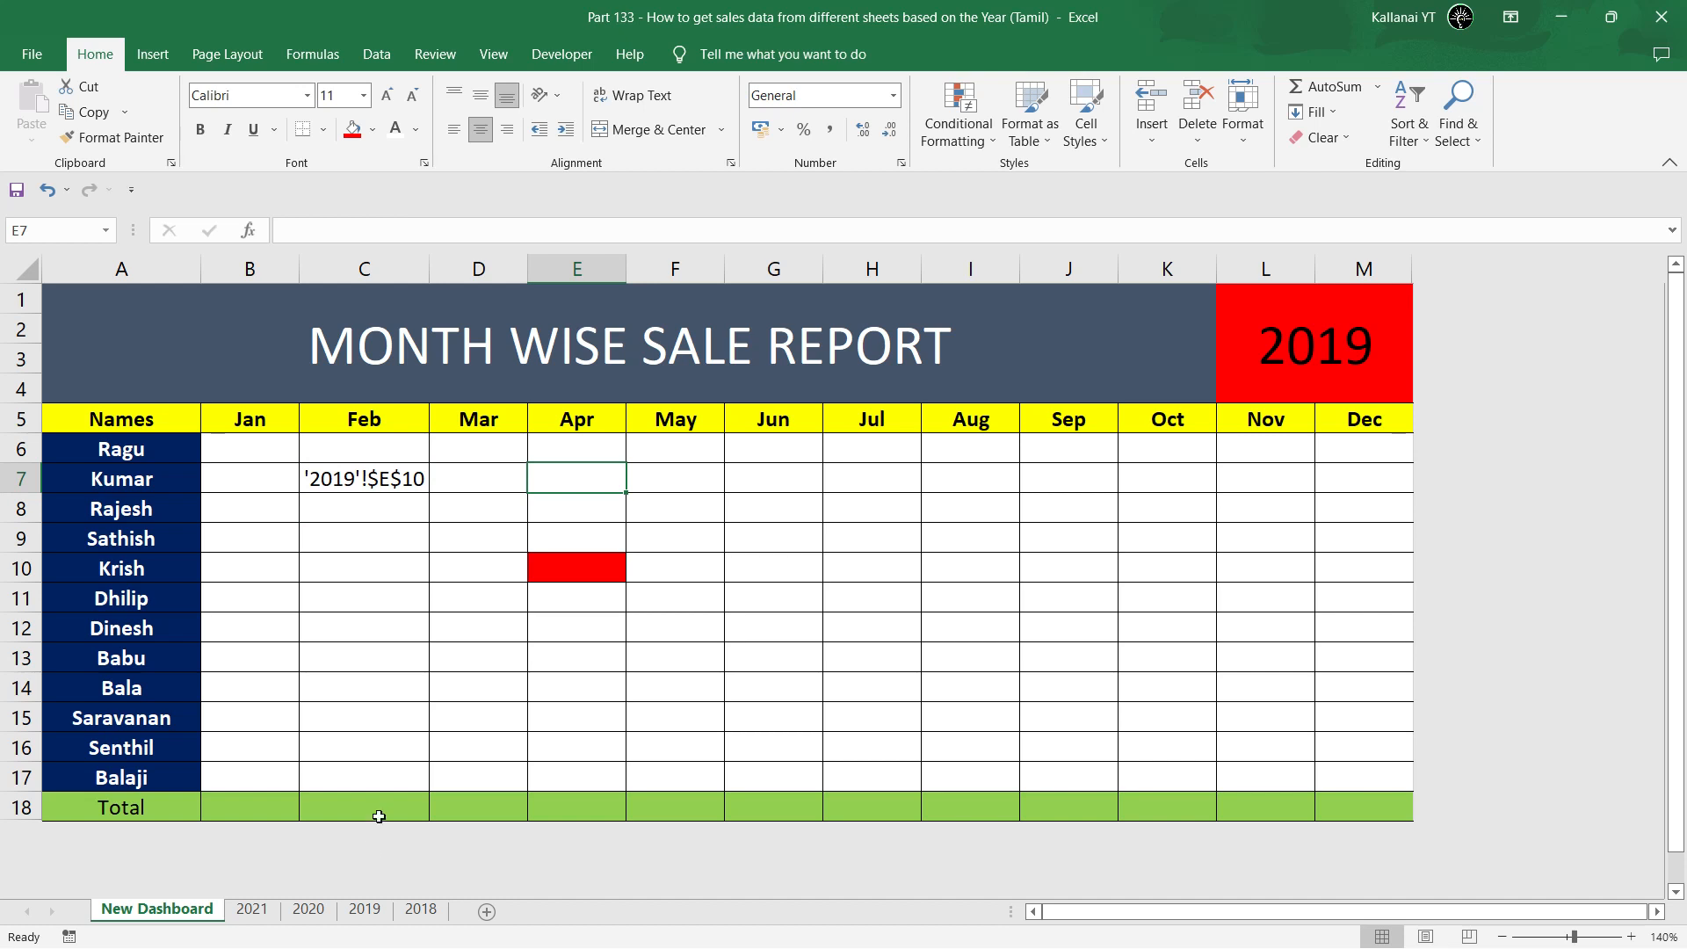
left_click(364, 911)
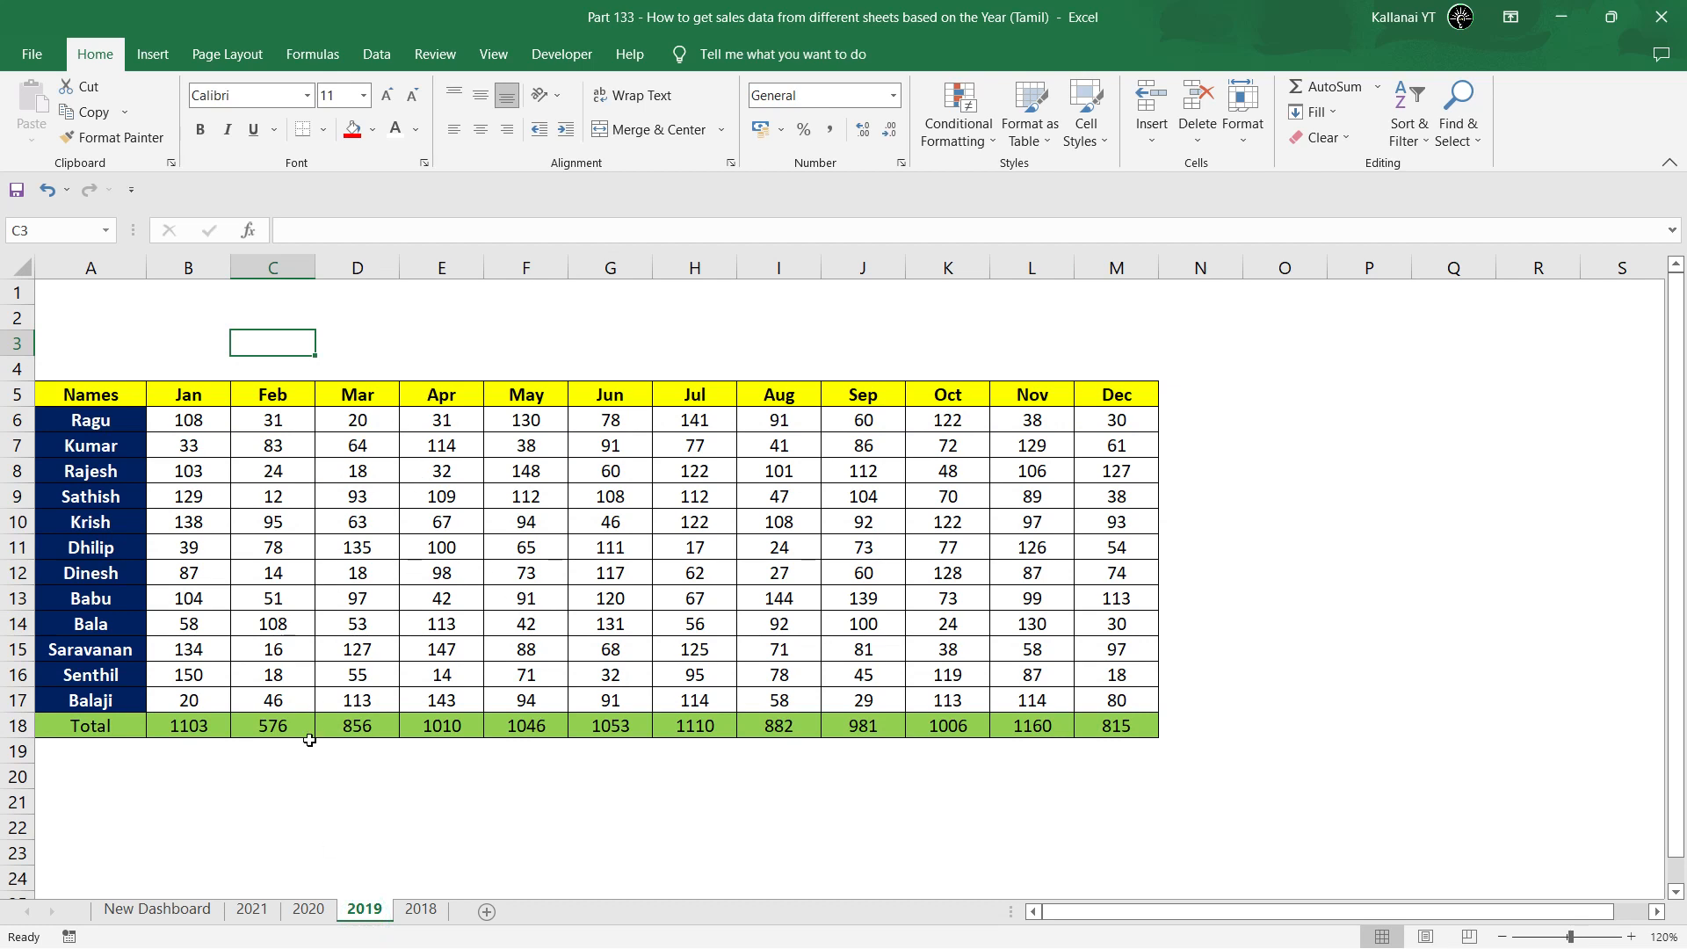
left_click(176, 913)
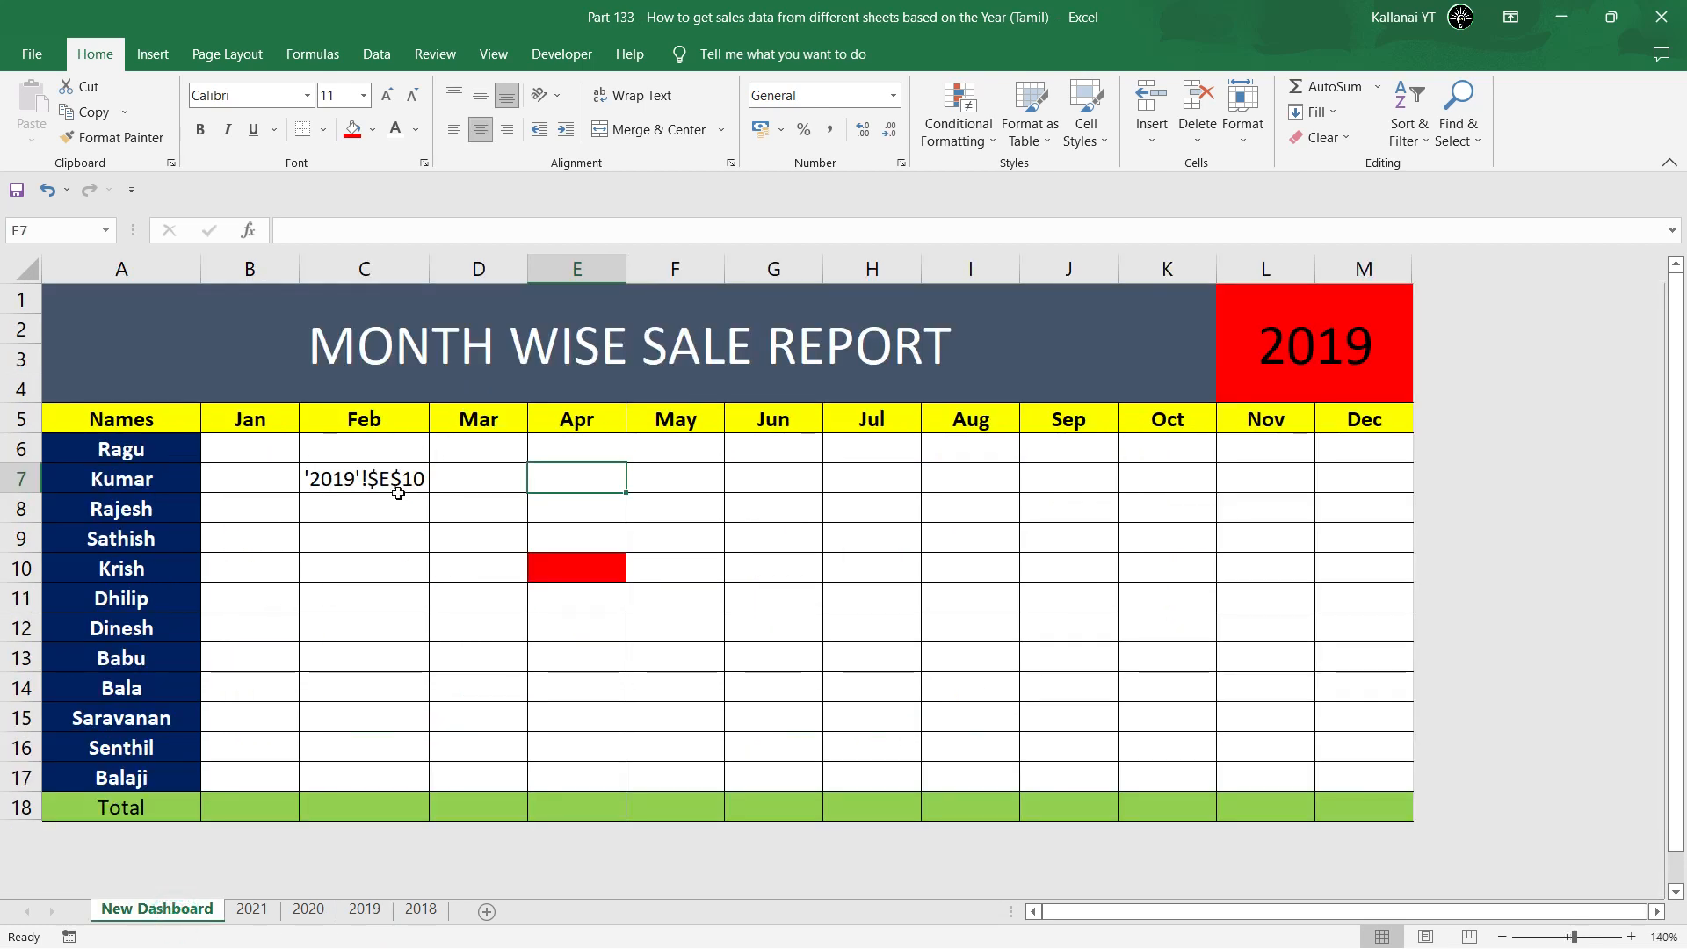
left_click(365, 910)
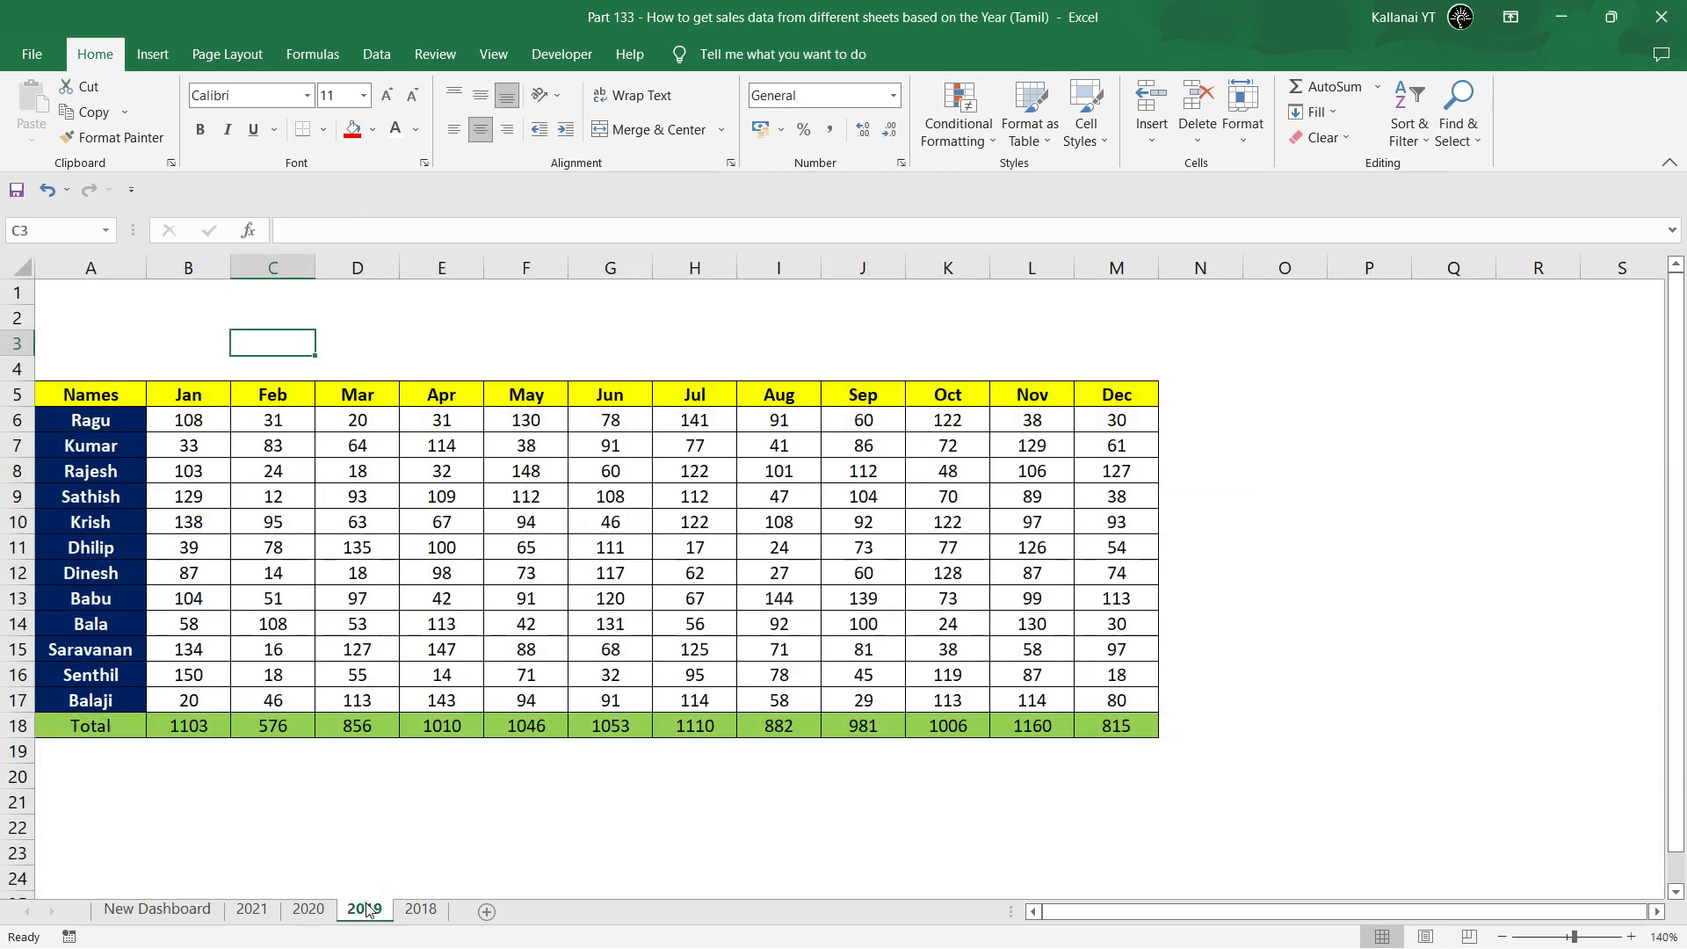
left_click(448, 496)
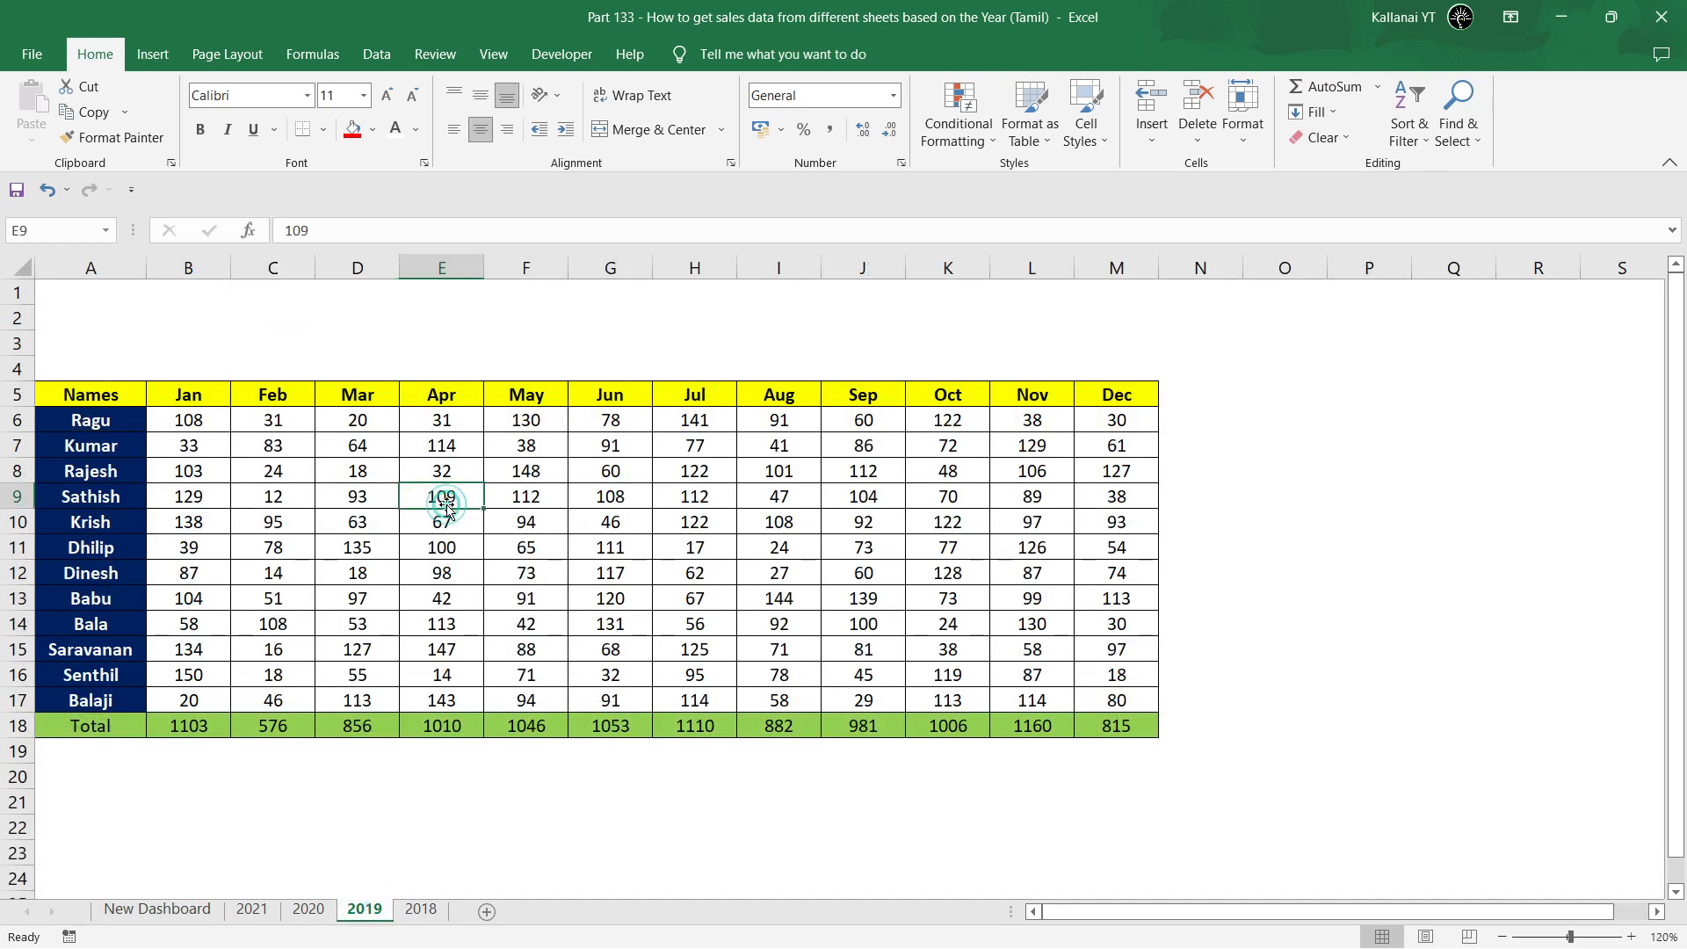
left_click(432, 521)
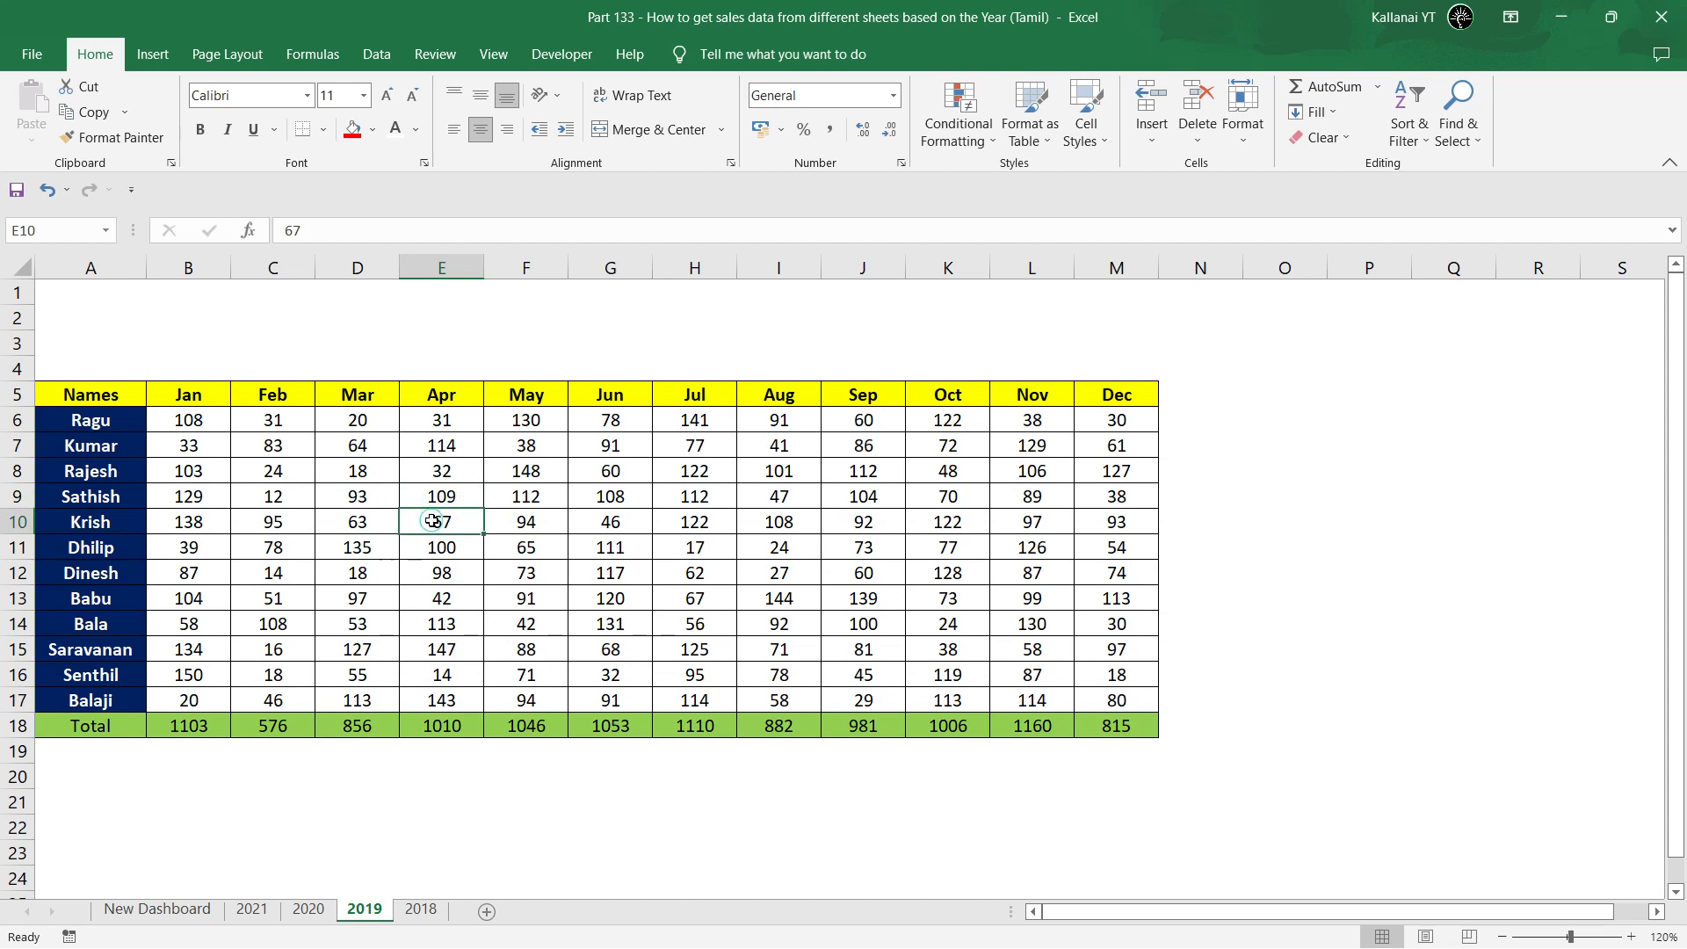
left_click(353, 130)
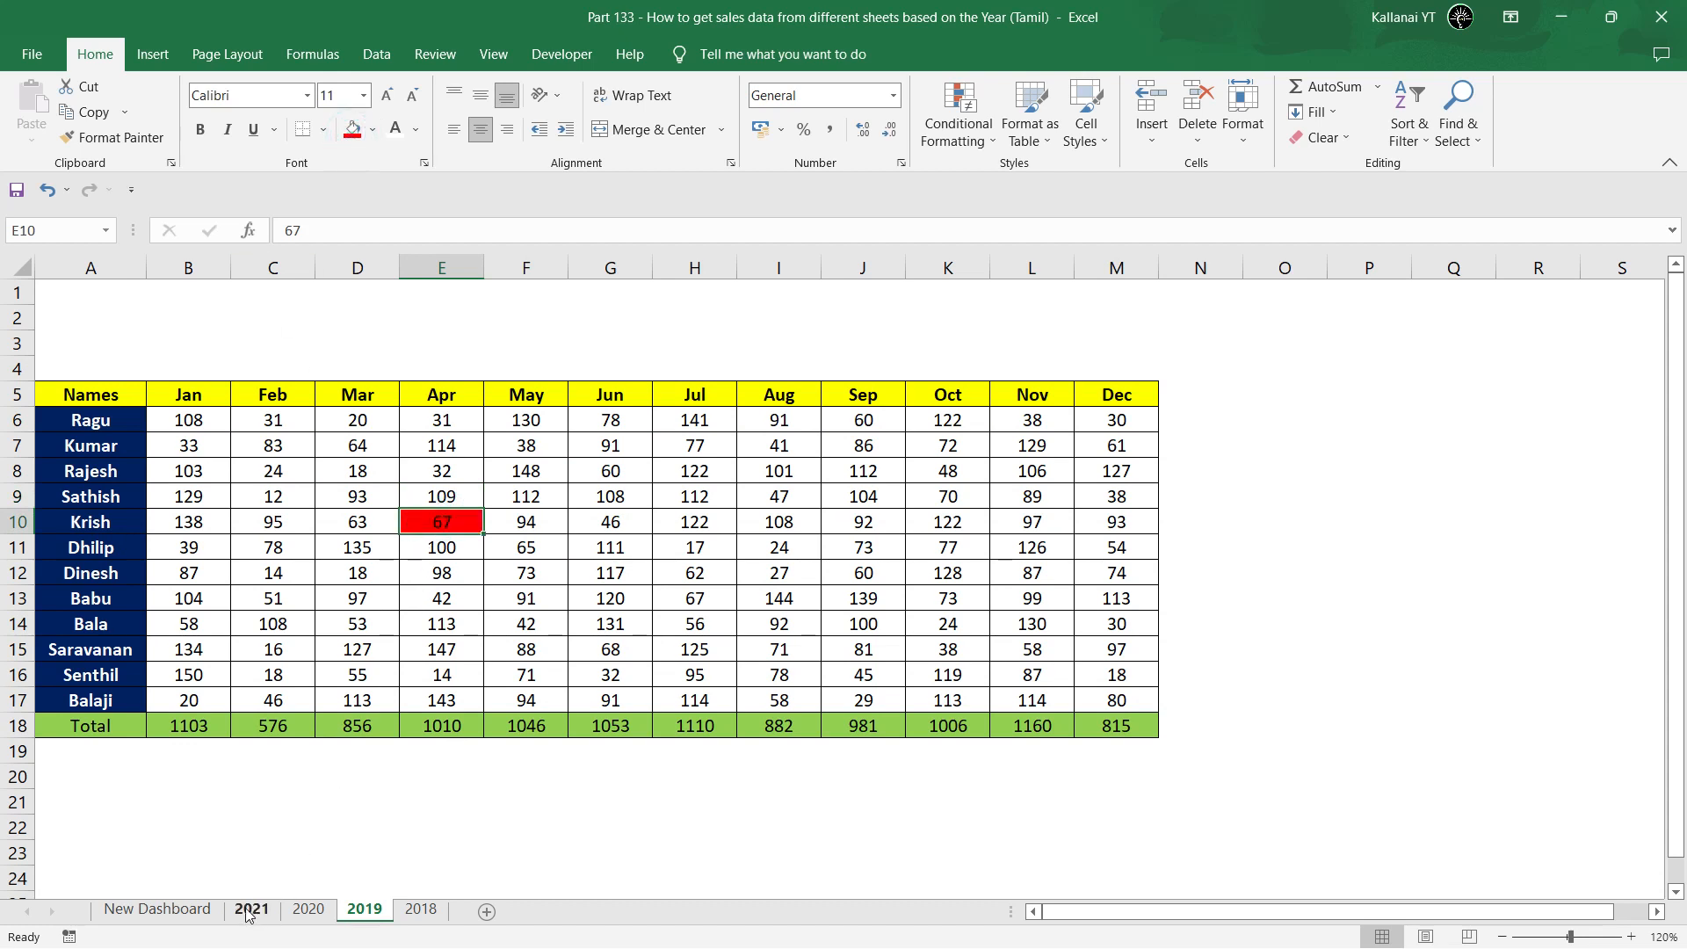
left_click(198, 914)
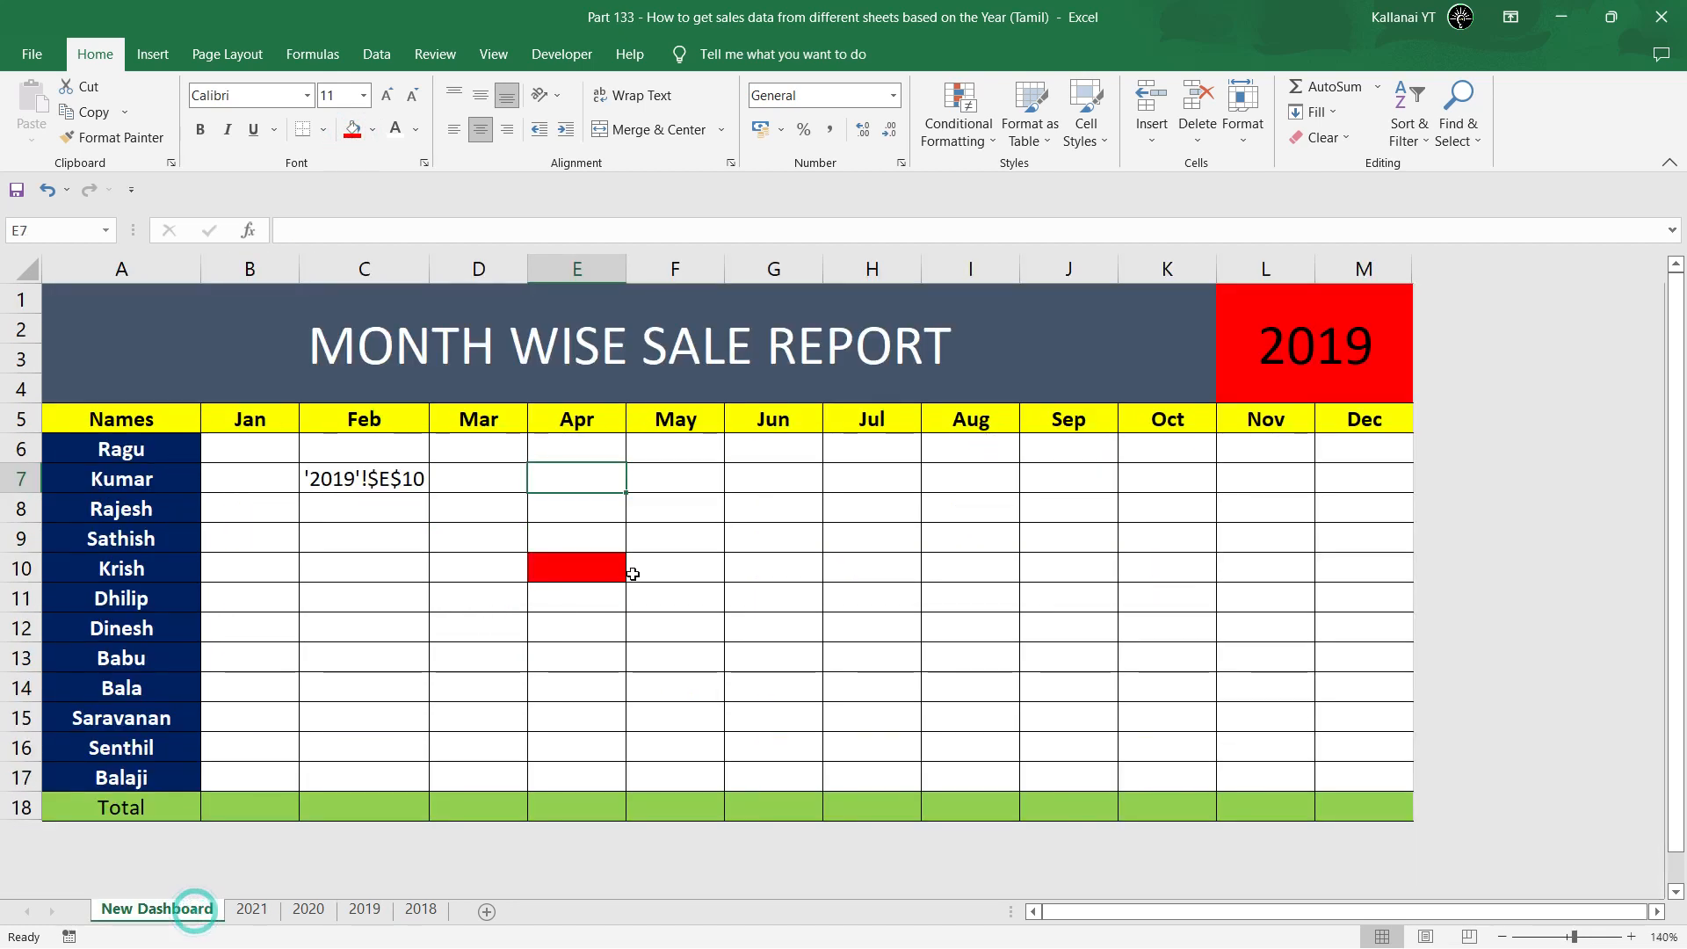
Wrap the C7 formula in INDIRECT, making it =INDIRECT(ADDRESS(10,5,1,1,$L$1)).
double_click(387, 479)
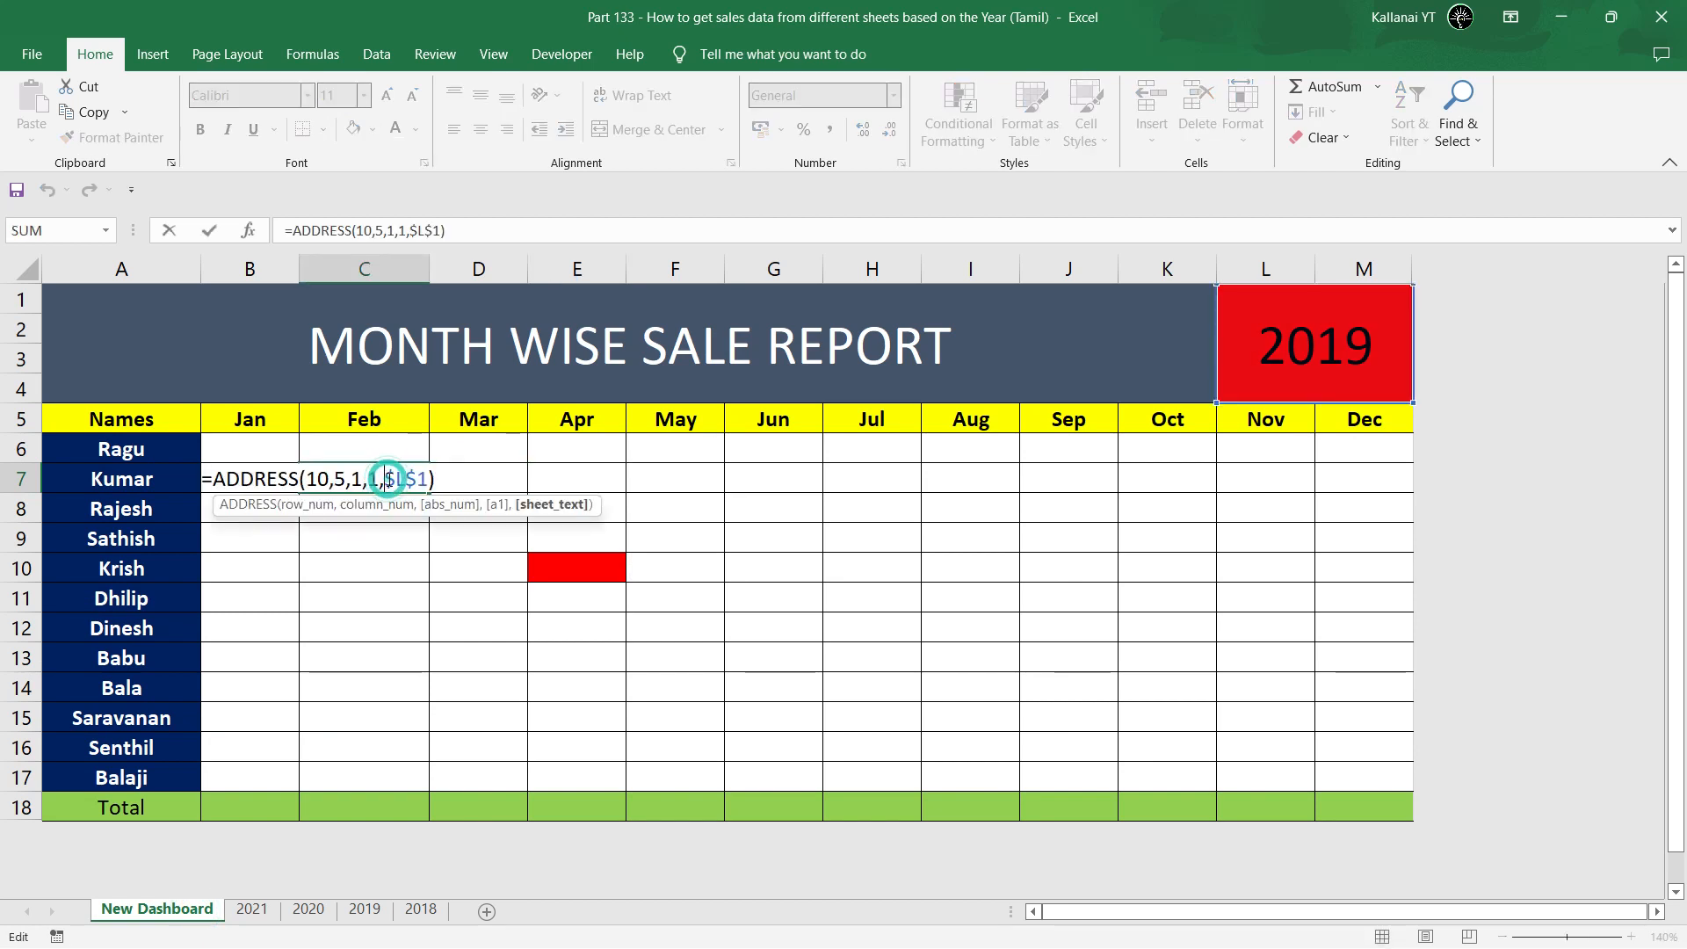
left_click_drag(214, 479, 436, 480)
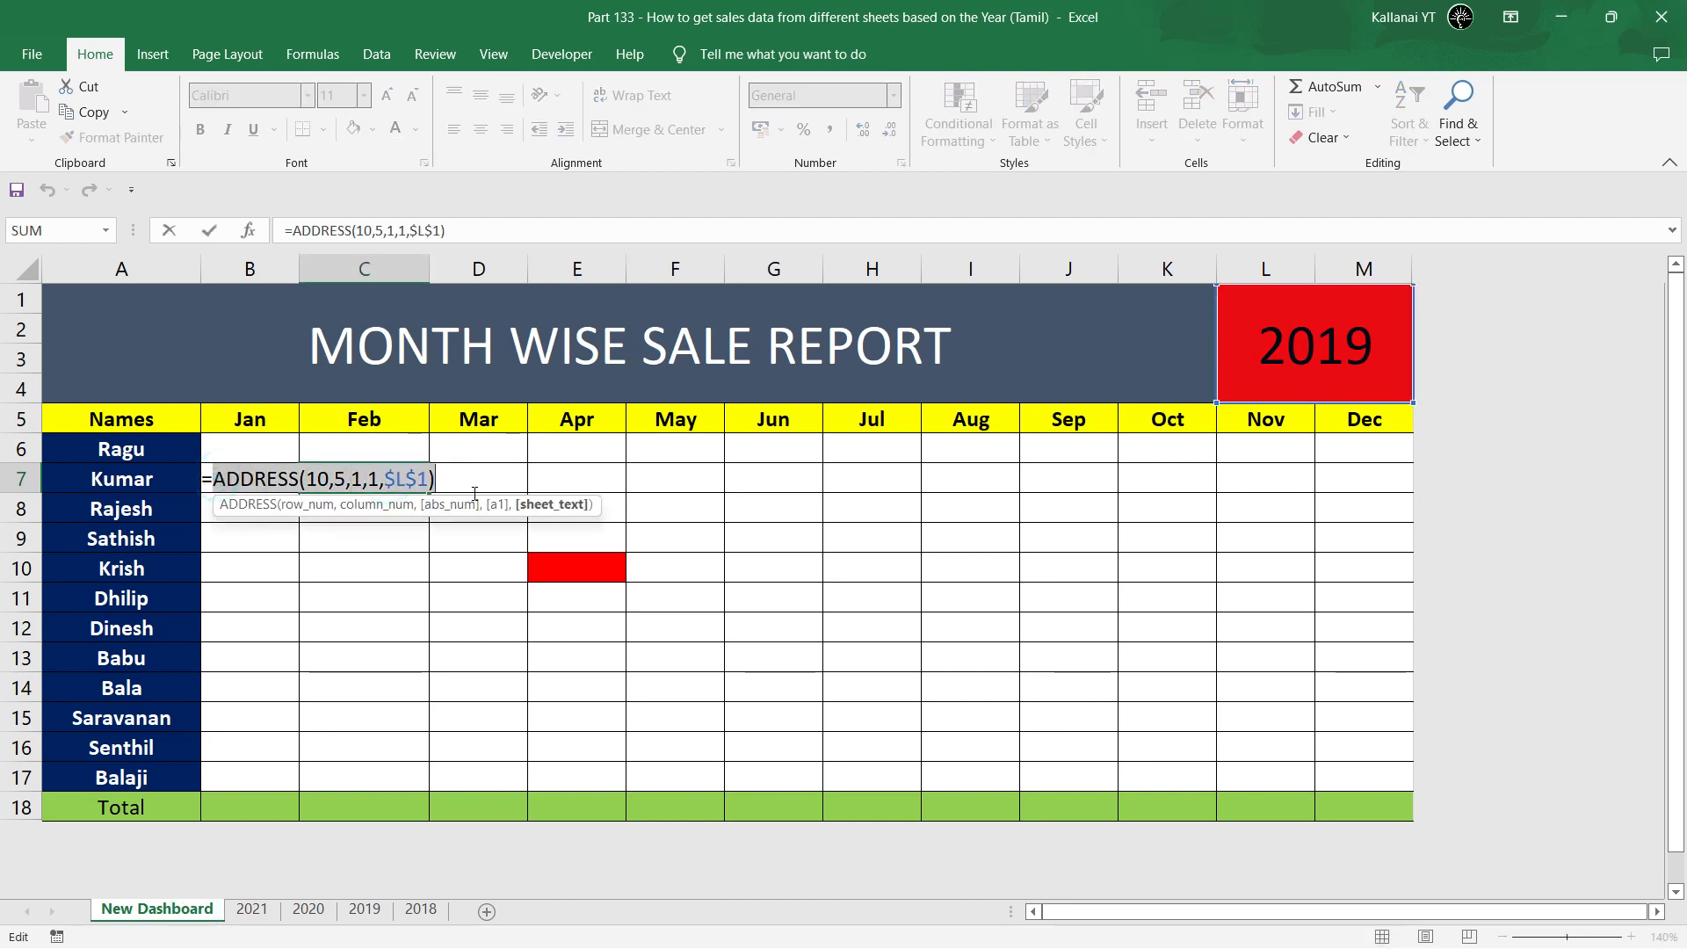
left_click(216, 479)
type("IND")
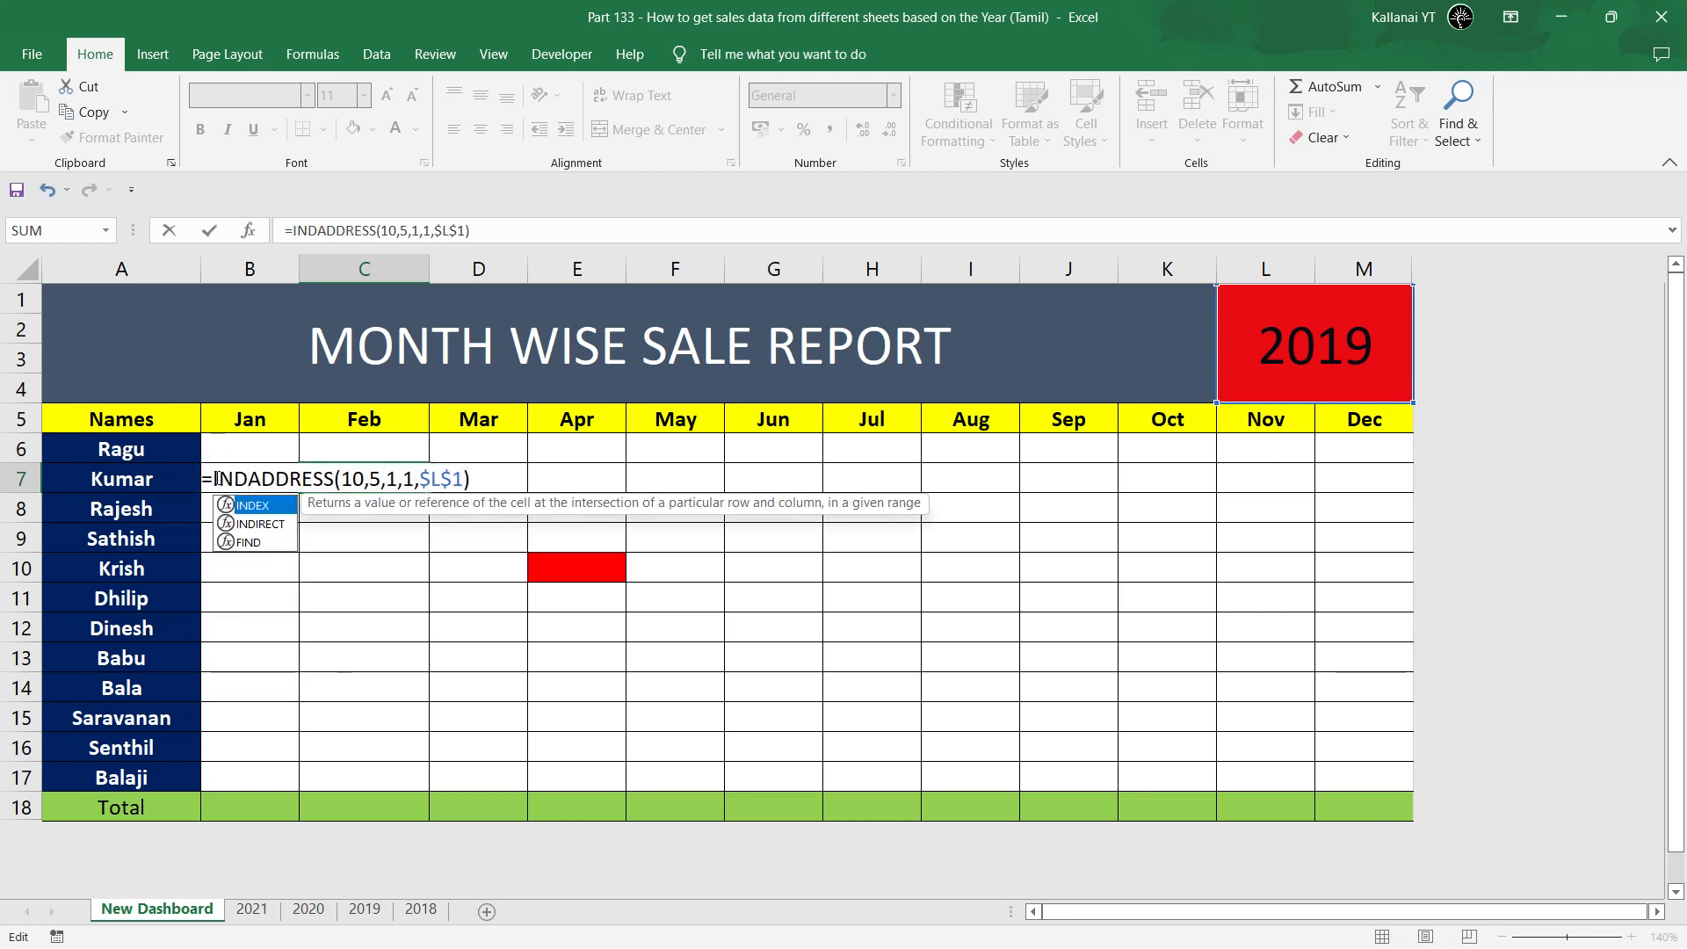
key("Down")
key("Tab")
key("Right")
key("Right")
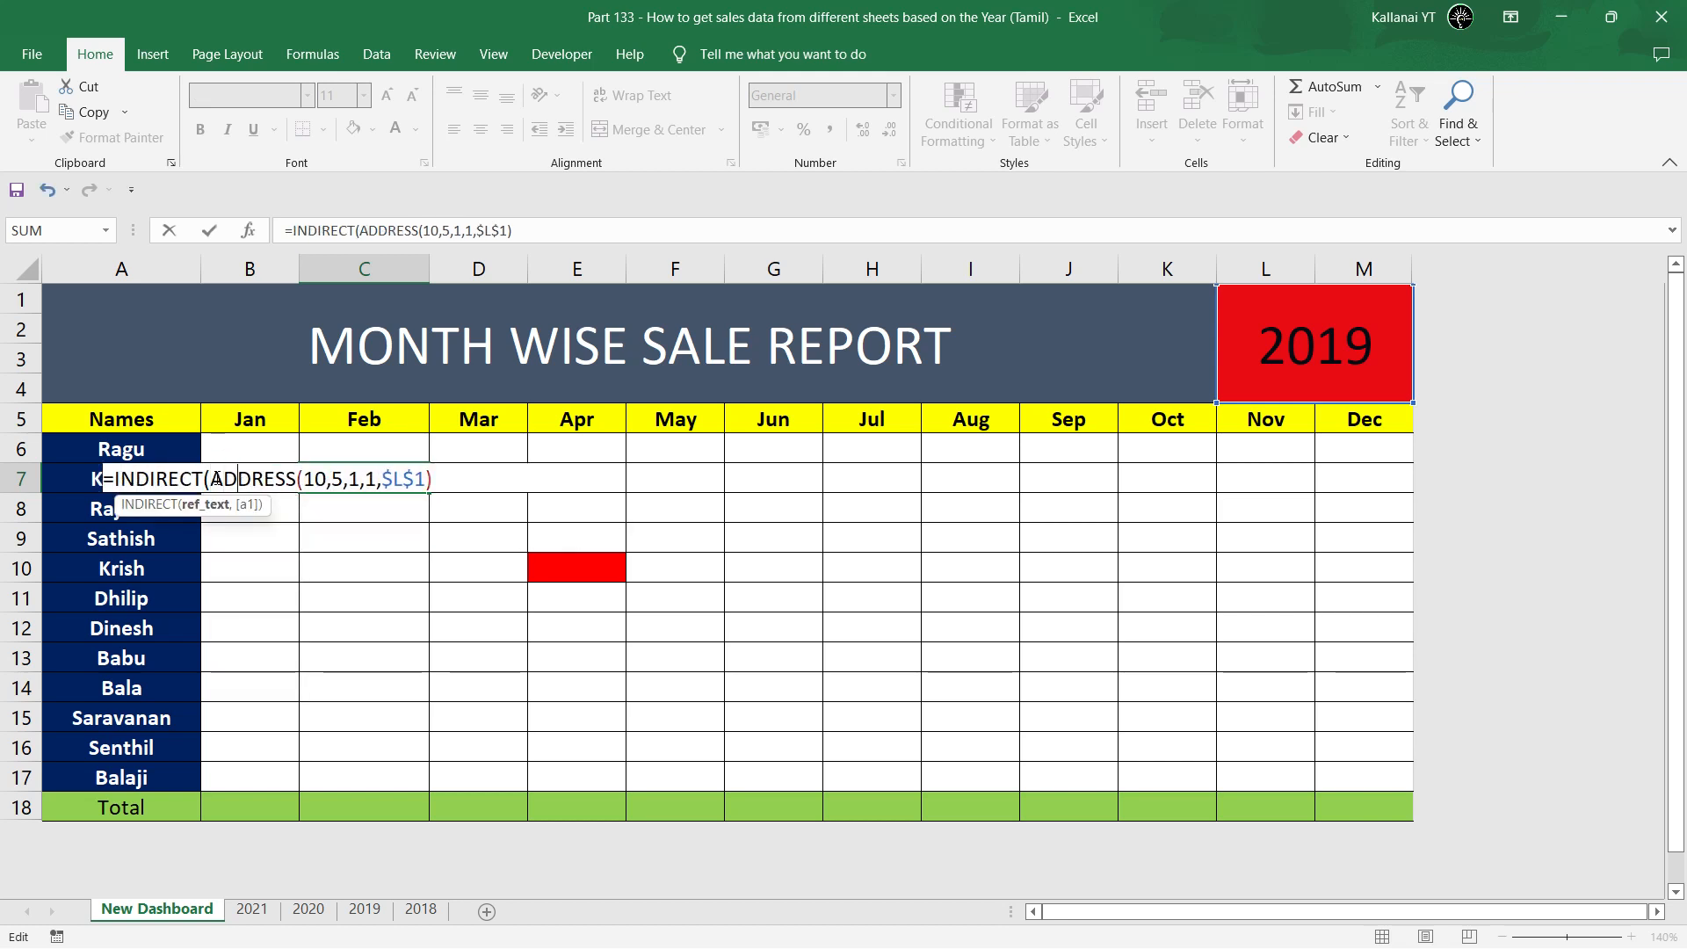
key("Right")
key("Right")
key("Right")
key("Right")
key("Right")
key("Right")
key("Right")
key("Right")
key("Right")
key("Right")
key("Right")
key("Right")
key("Right")
key("Right")
key("Right")
key("Right")
key("Right")
key("Right")
key("Right")
key("Right")
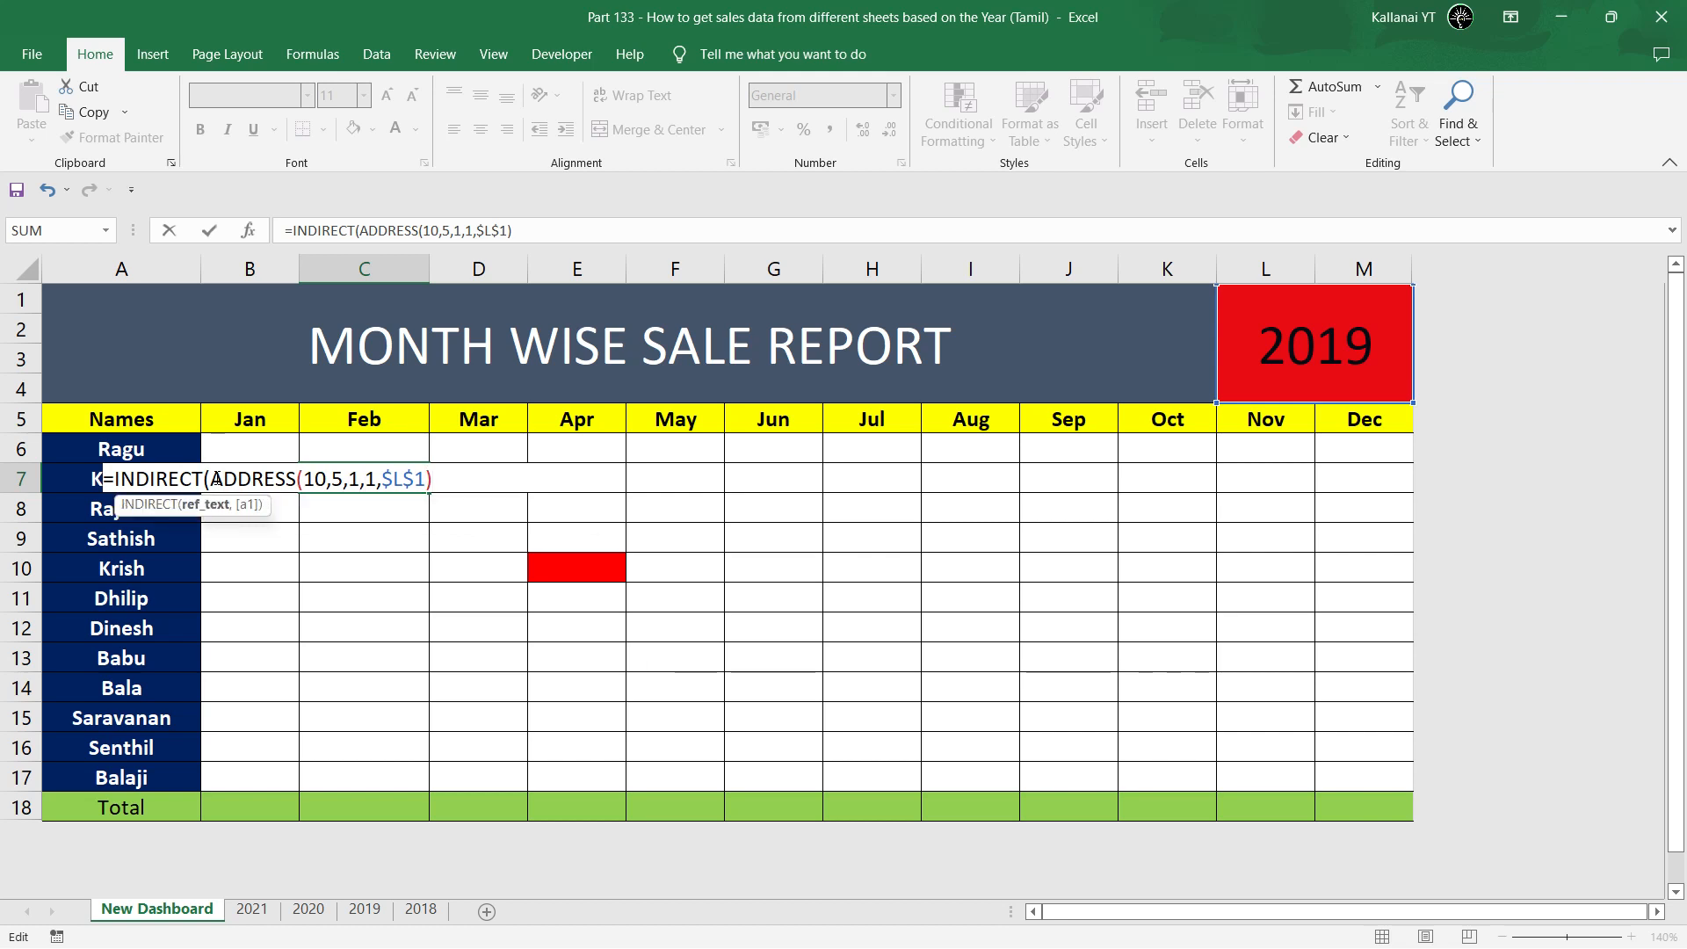
key("Return")
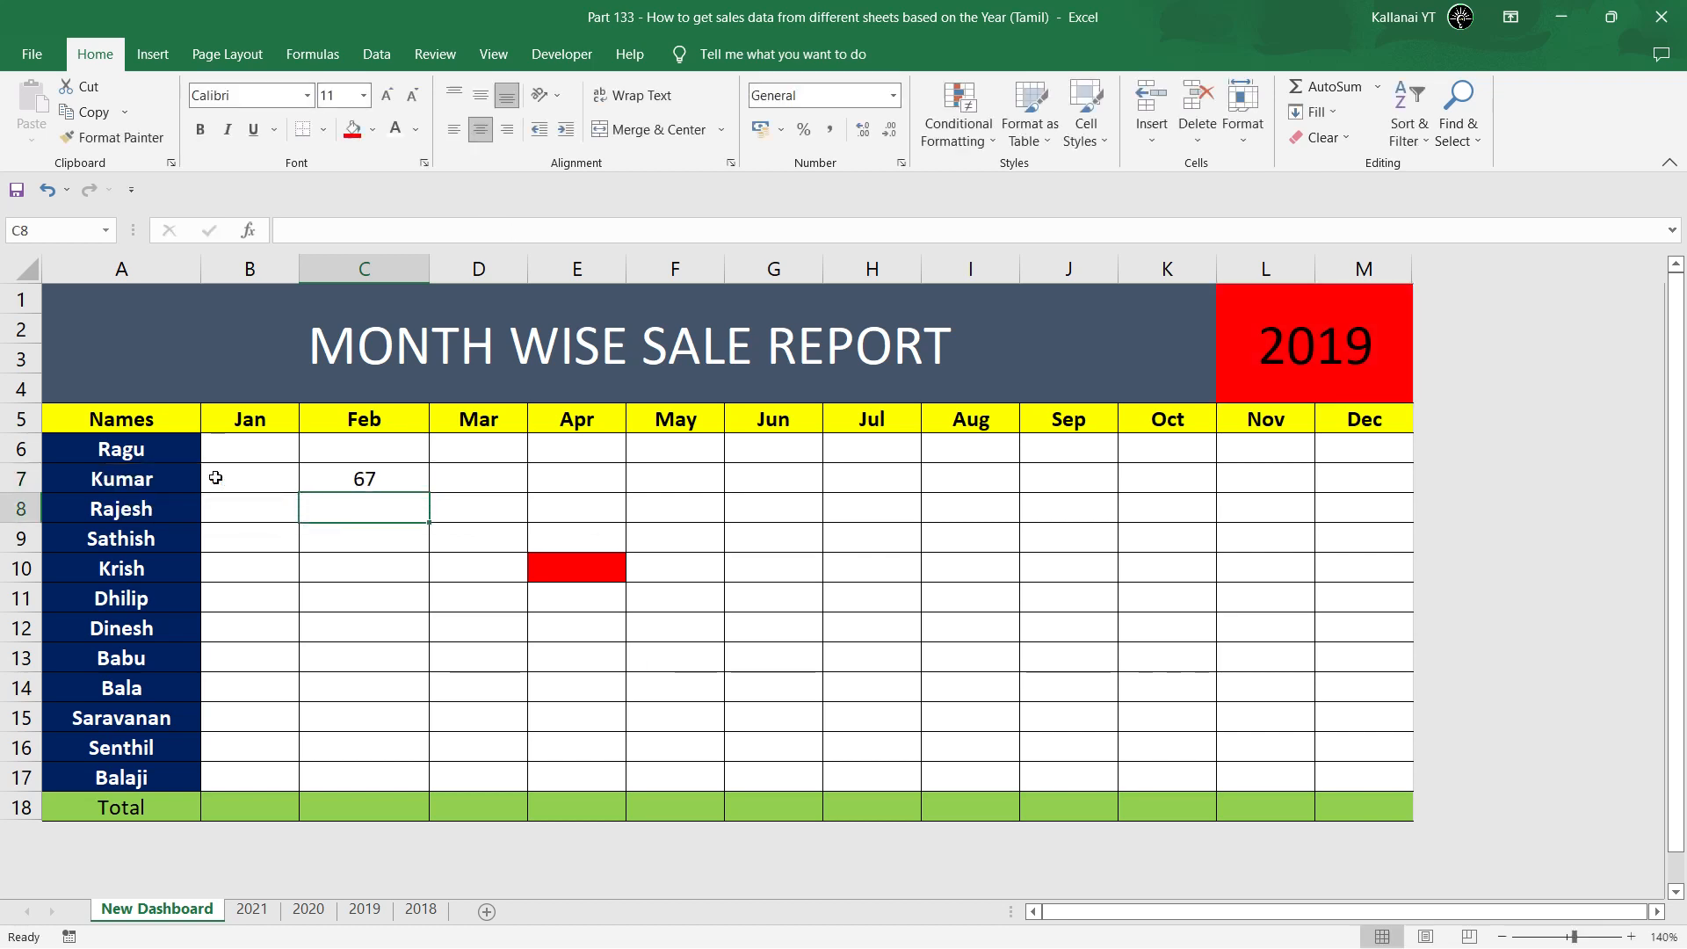
key("Up")
key("Right")
key("Left")
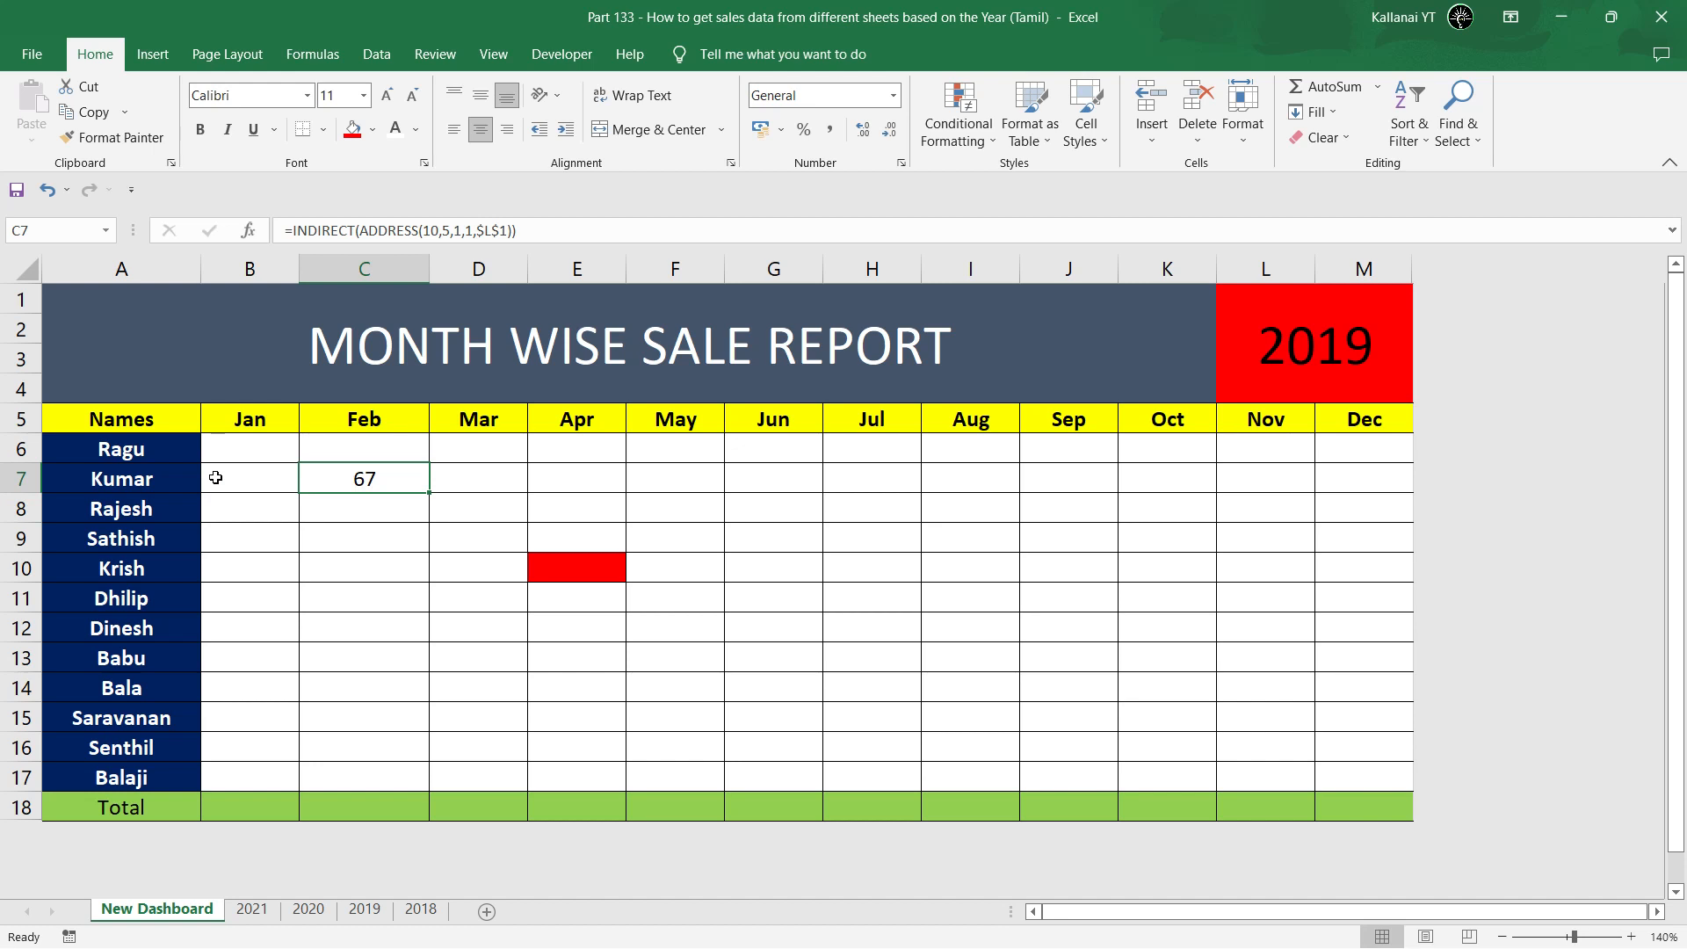
Choose 2020 in the L1 year dropdown and check cell E10 on the 2020 sheet against the dashboard.
left_click(1286, 377)
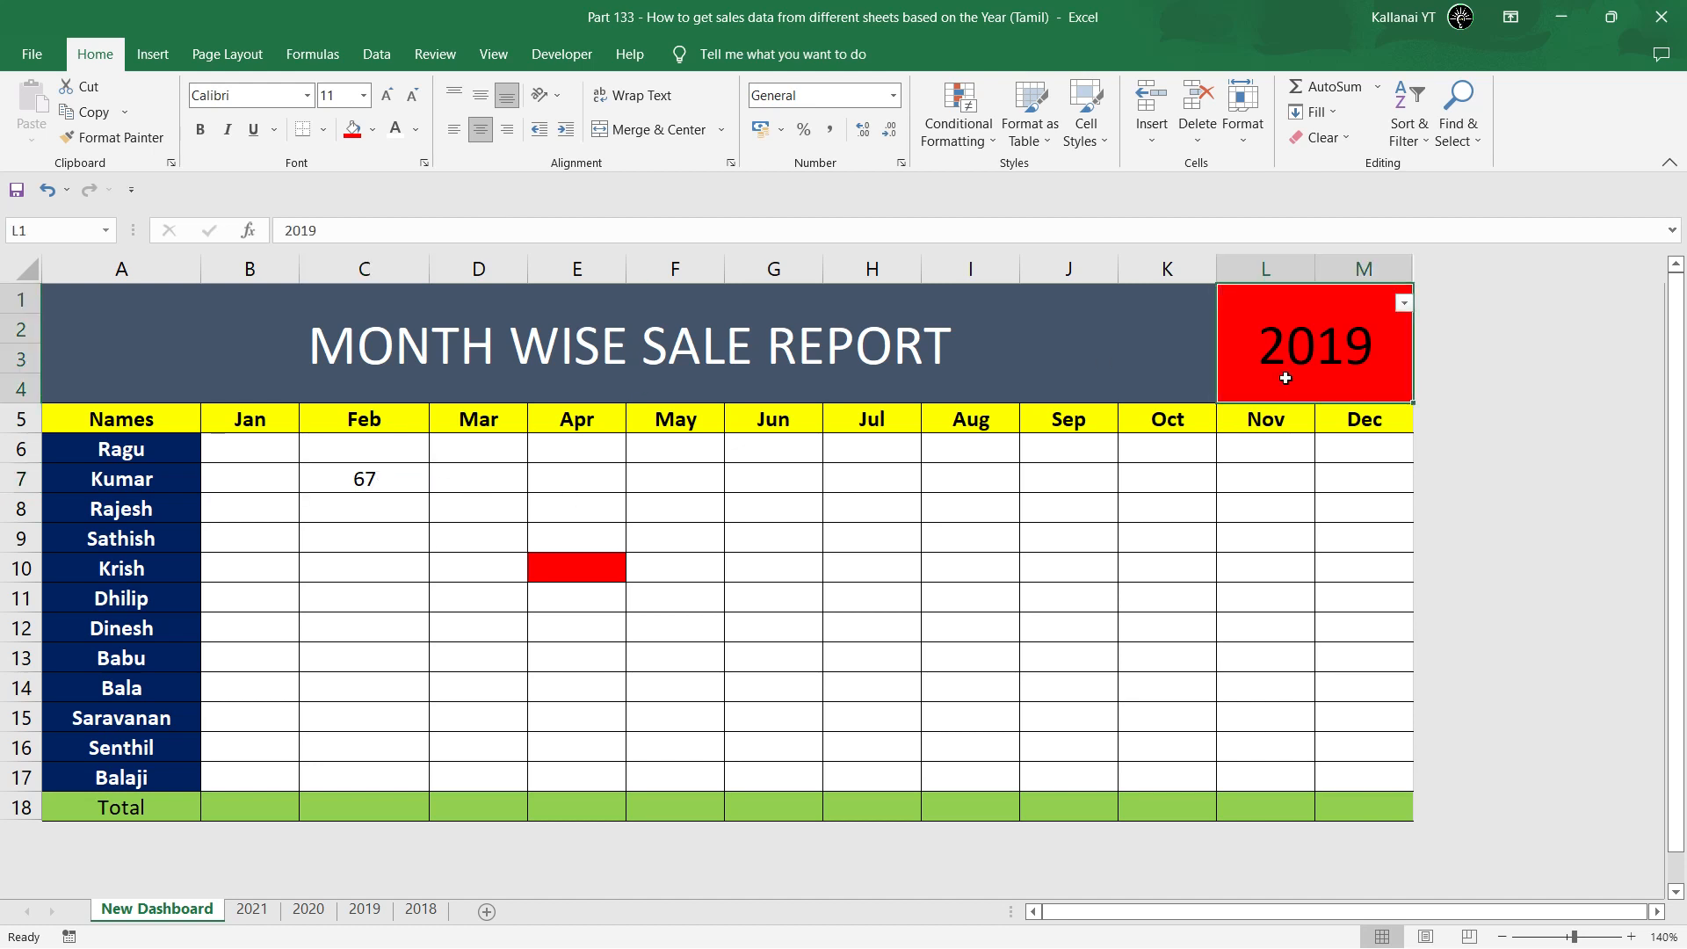
left_click(1404, 303)
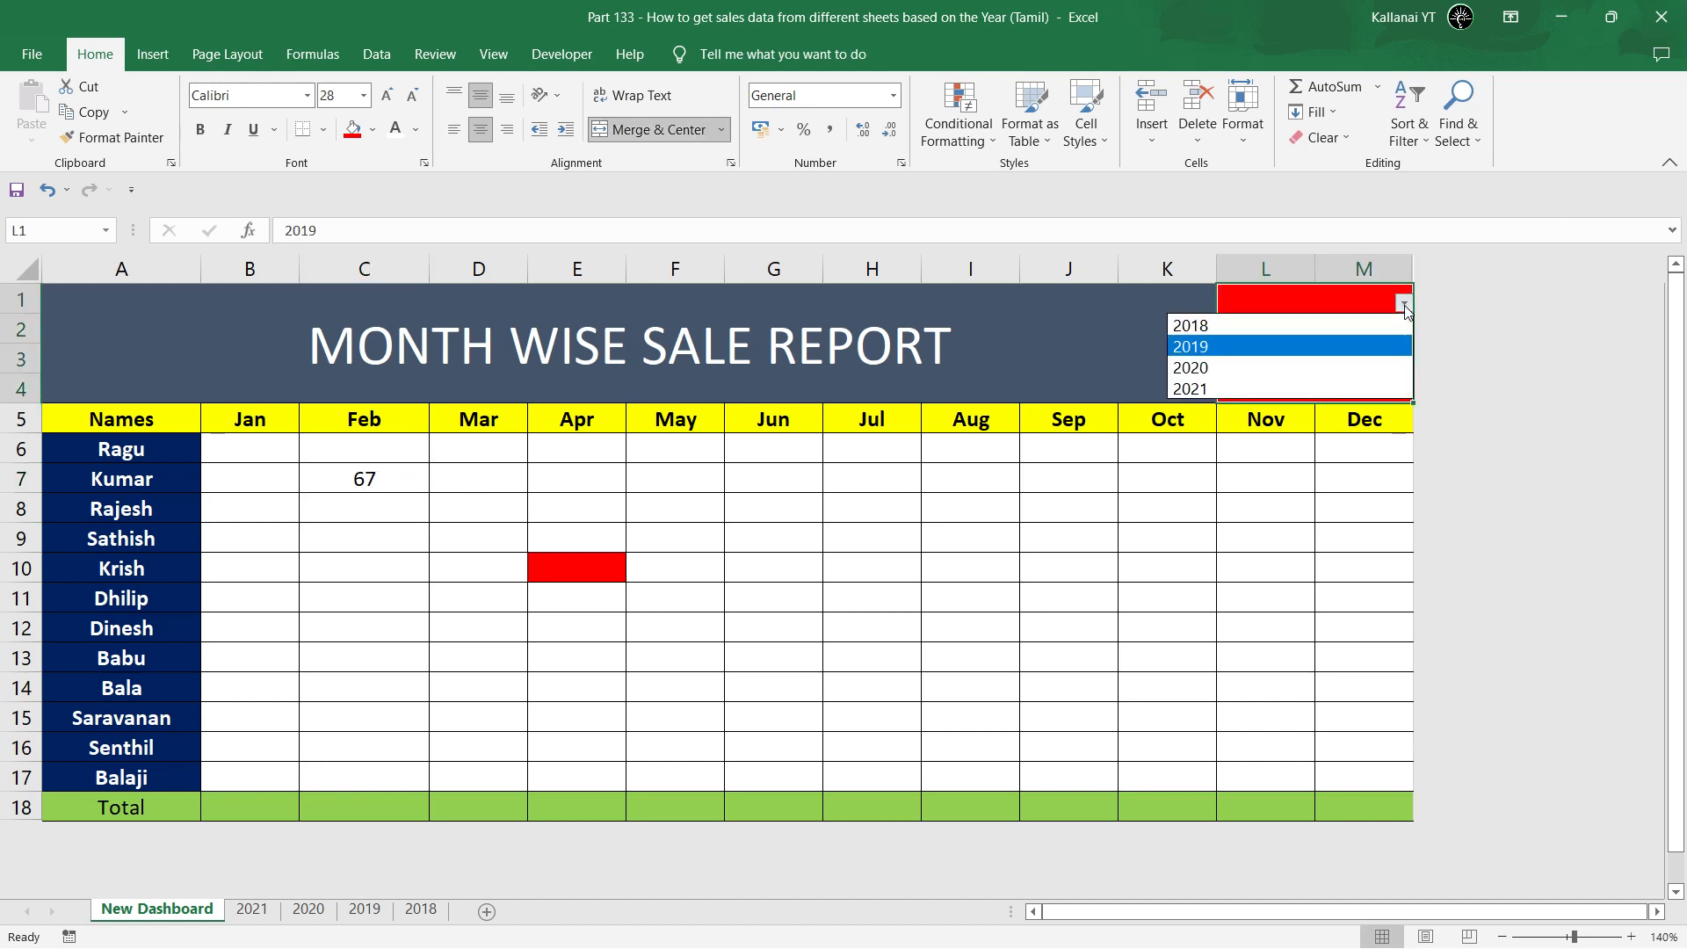
left_click(1206, 362)
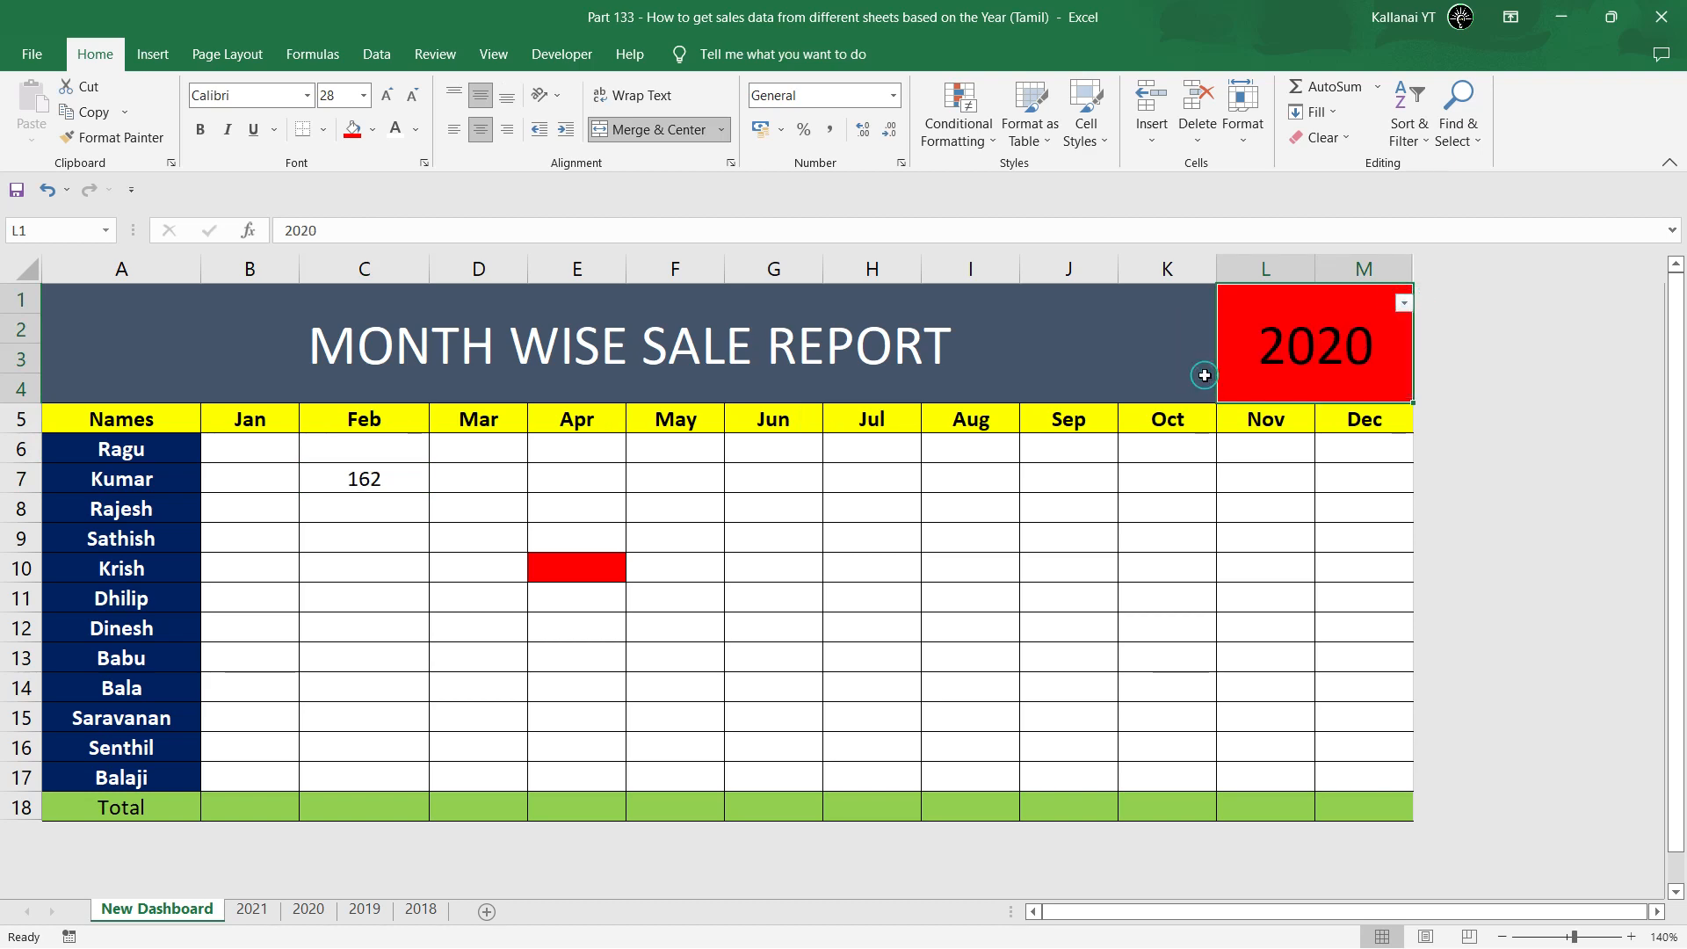
left_click(307, 910)
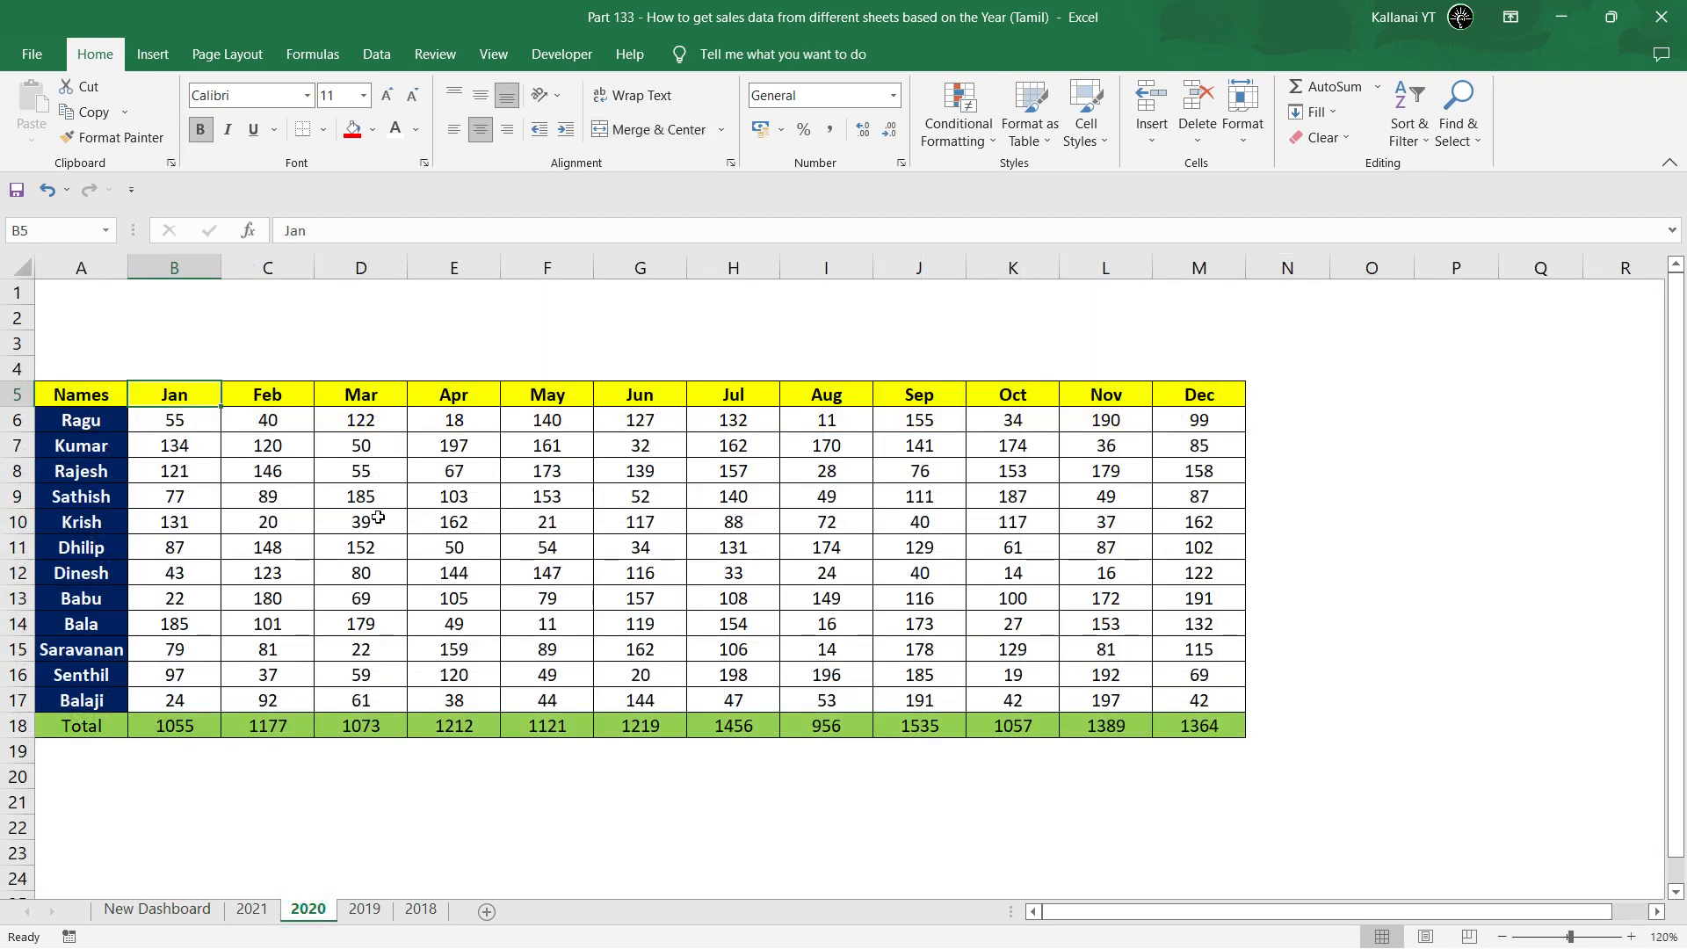
left_click(432, 526)
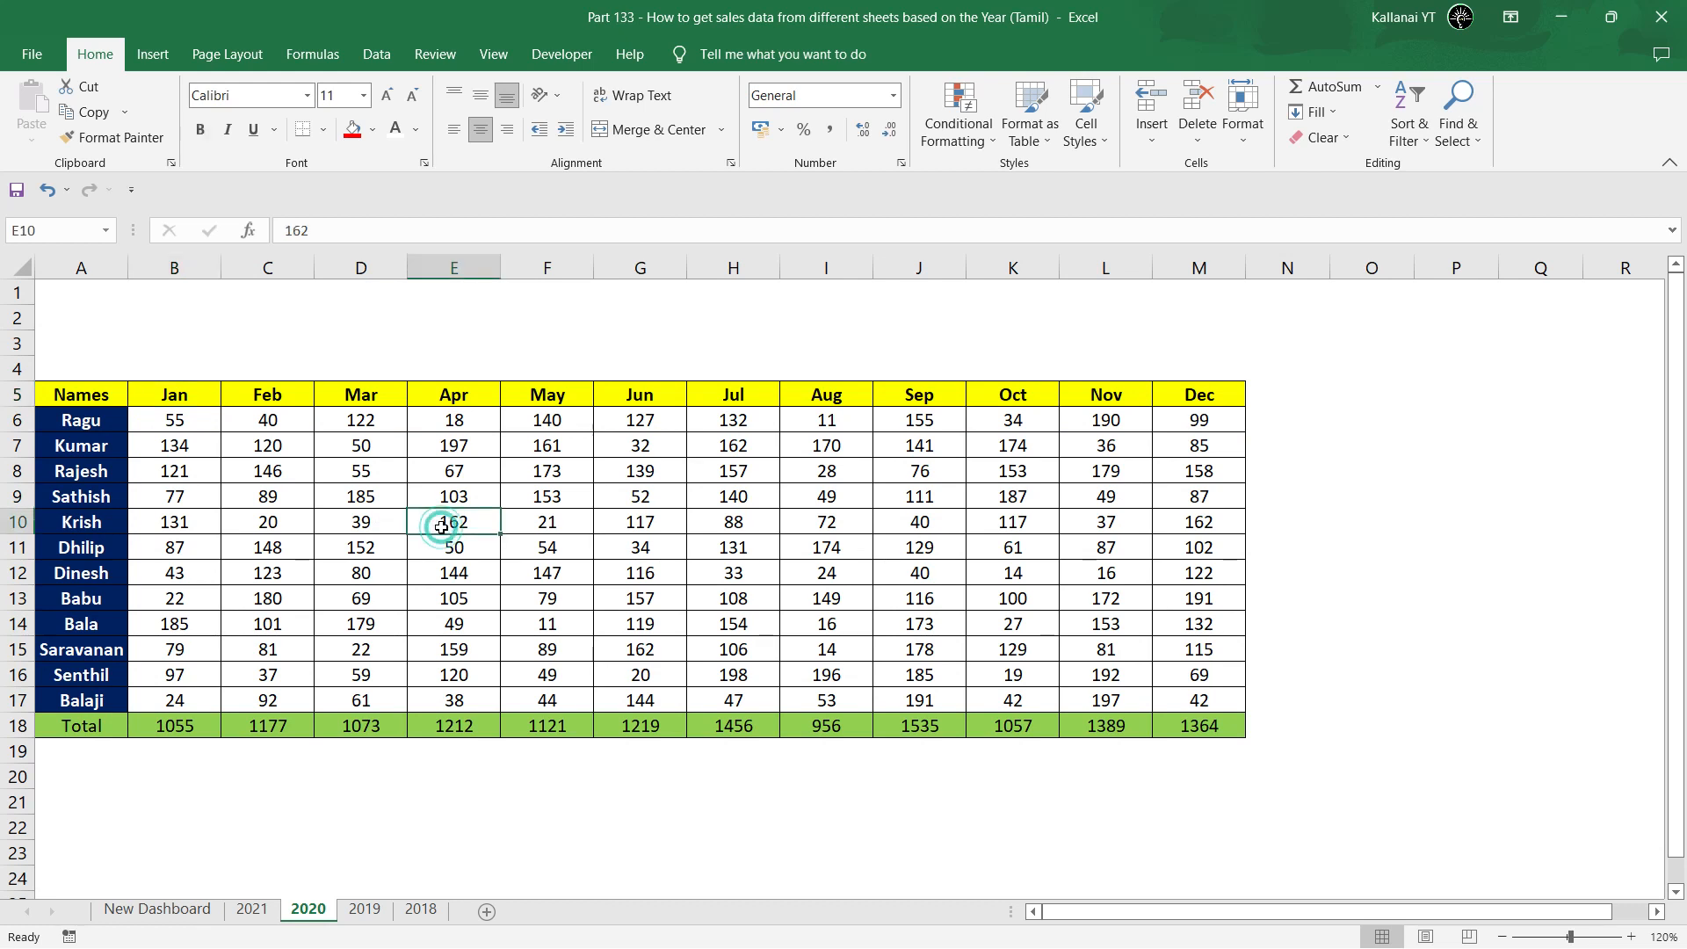
Fill cell E10 on the 2020 sheet with red, compare it with the 2019 sheet, and return to the New Dashboard sheet.
left_click(353, 130)
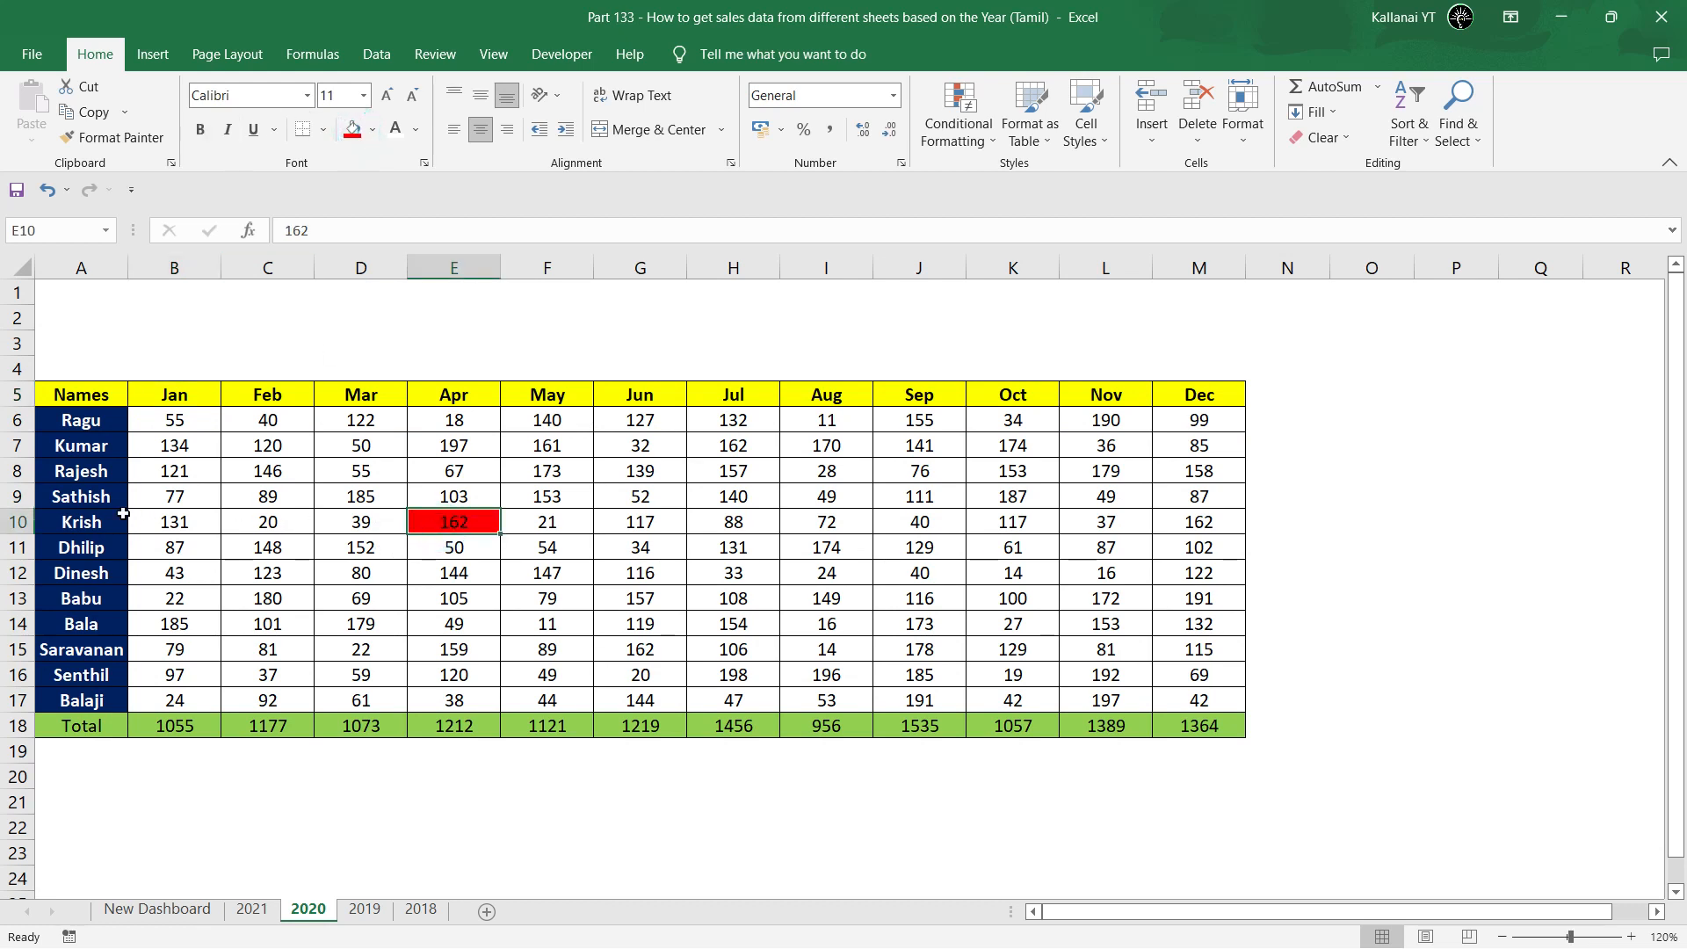
left_click(375, 914)
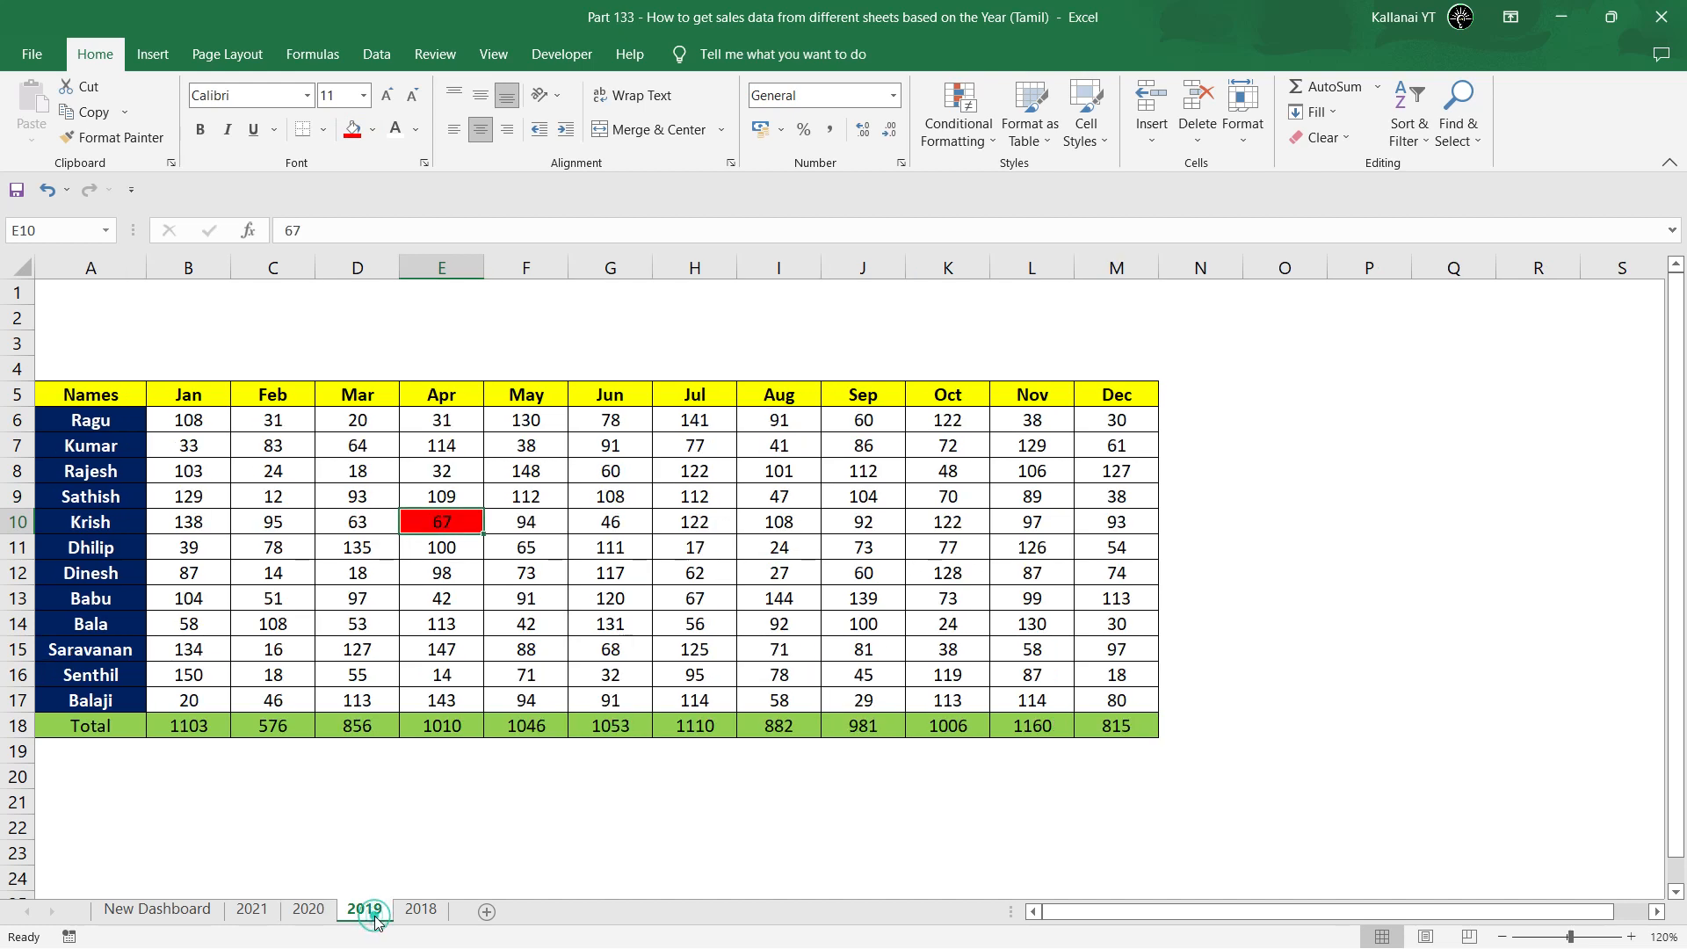
left_click(308, 914)
left_click(171, 912)
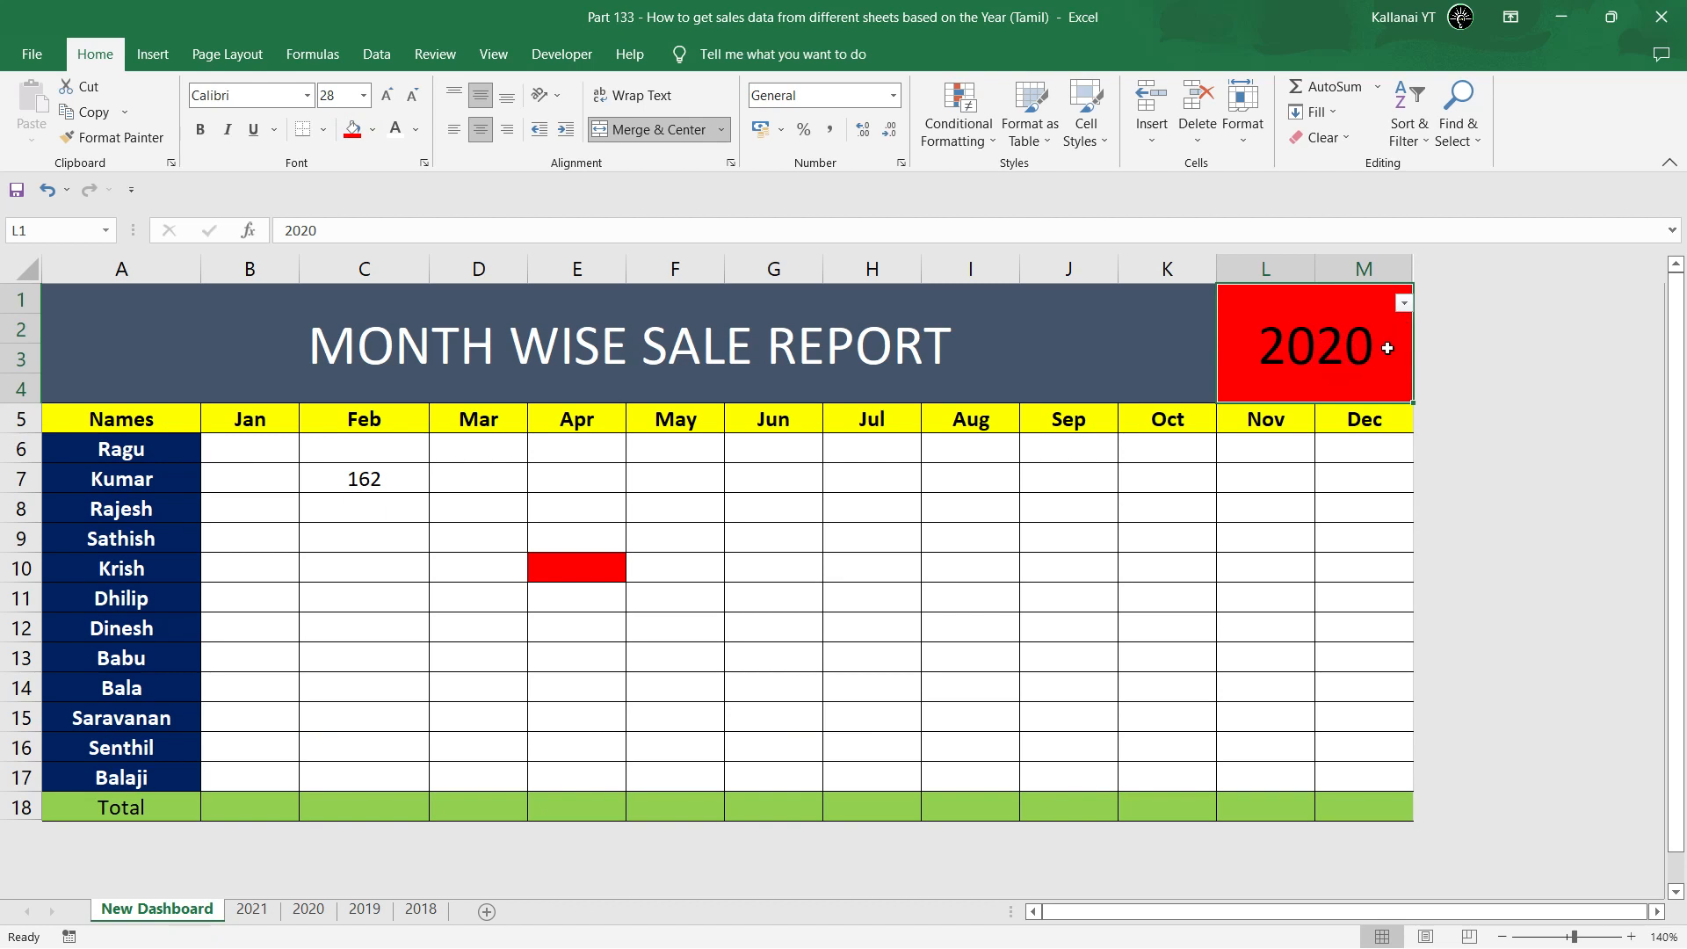
Review the row and column arguments of the C7 formula, leave it unedited, and delete the contents of C7.
left_click(378, 476)
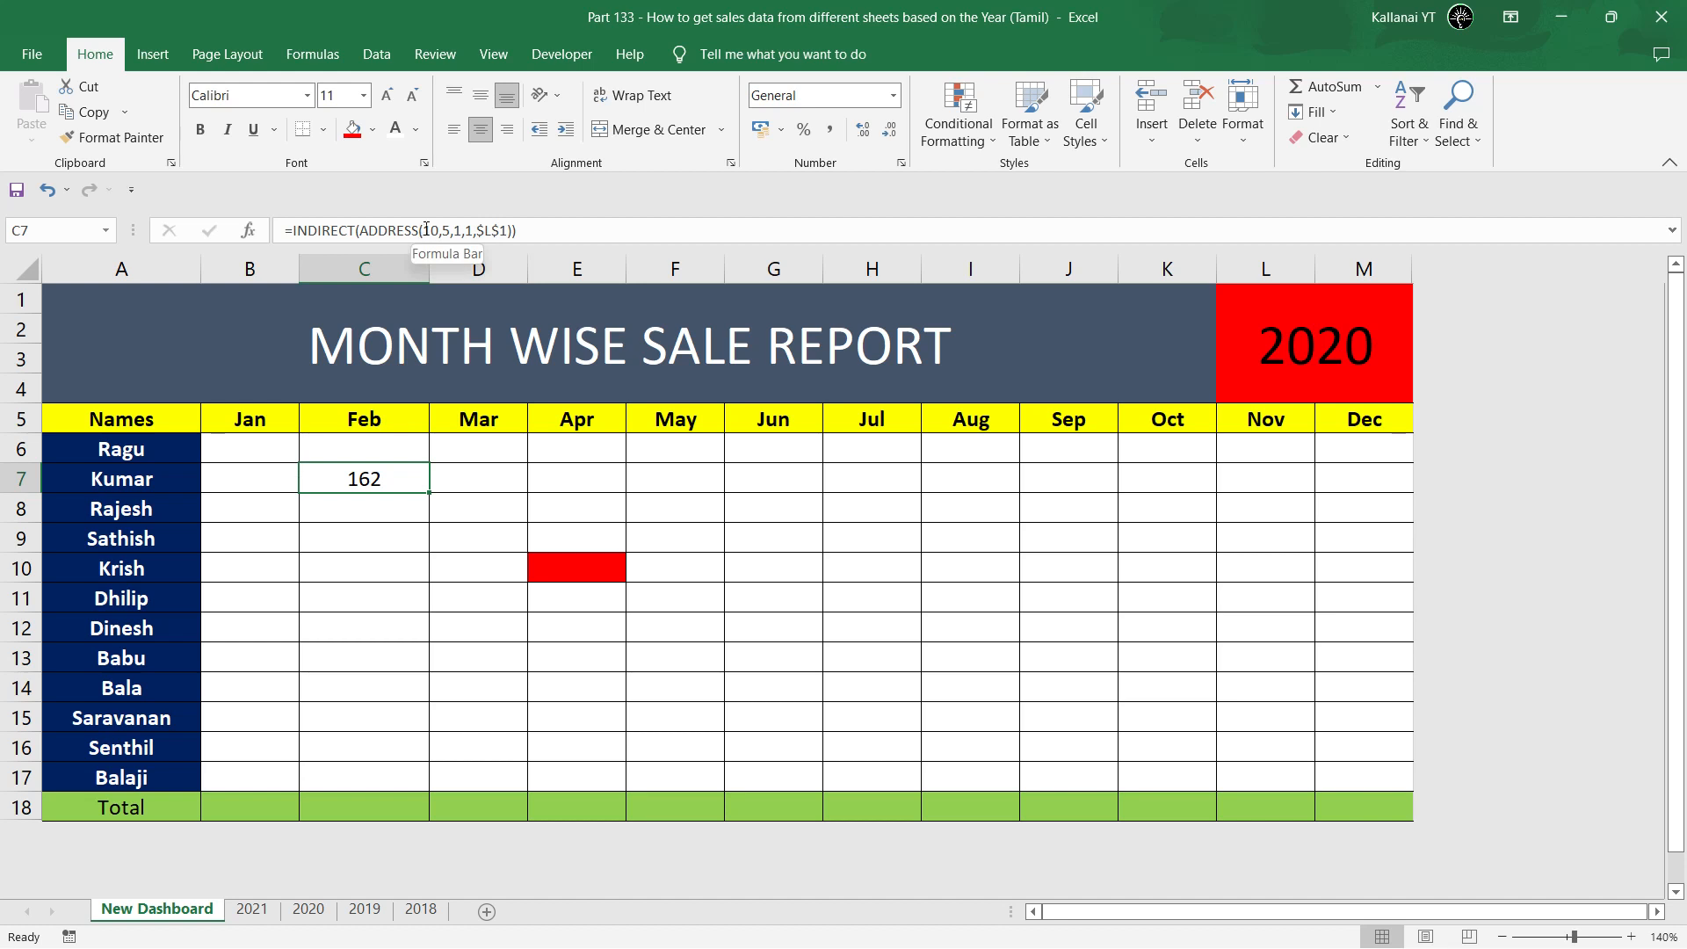
left_click_drag(422, 230, 454, 231)
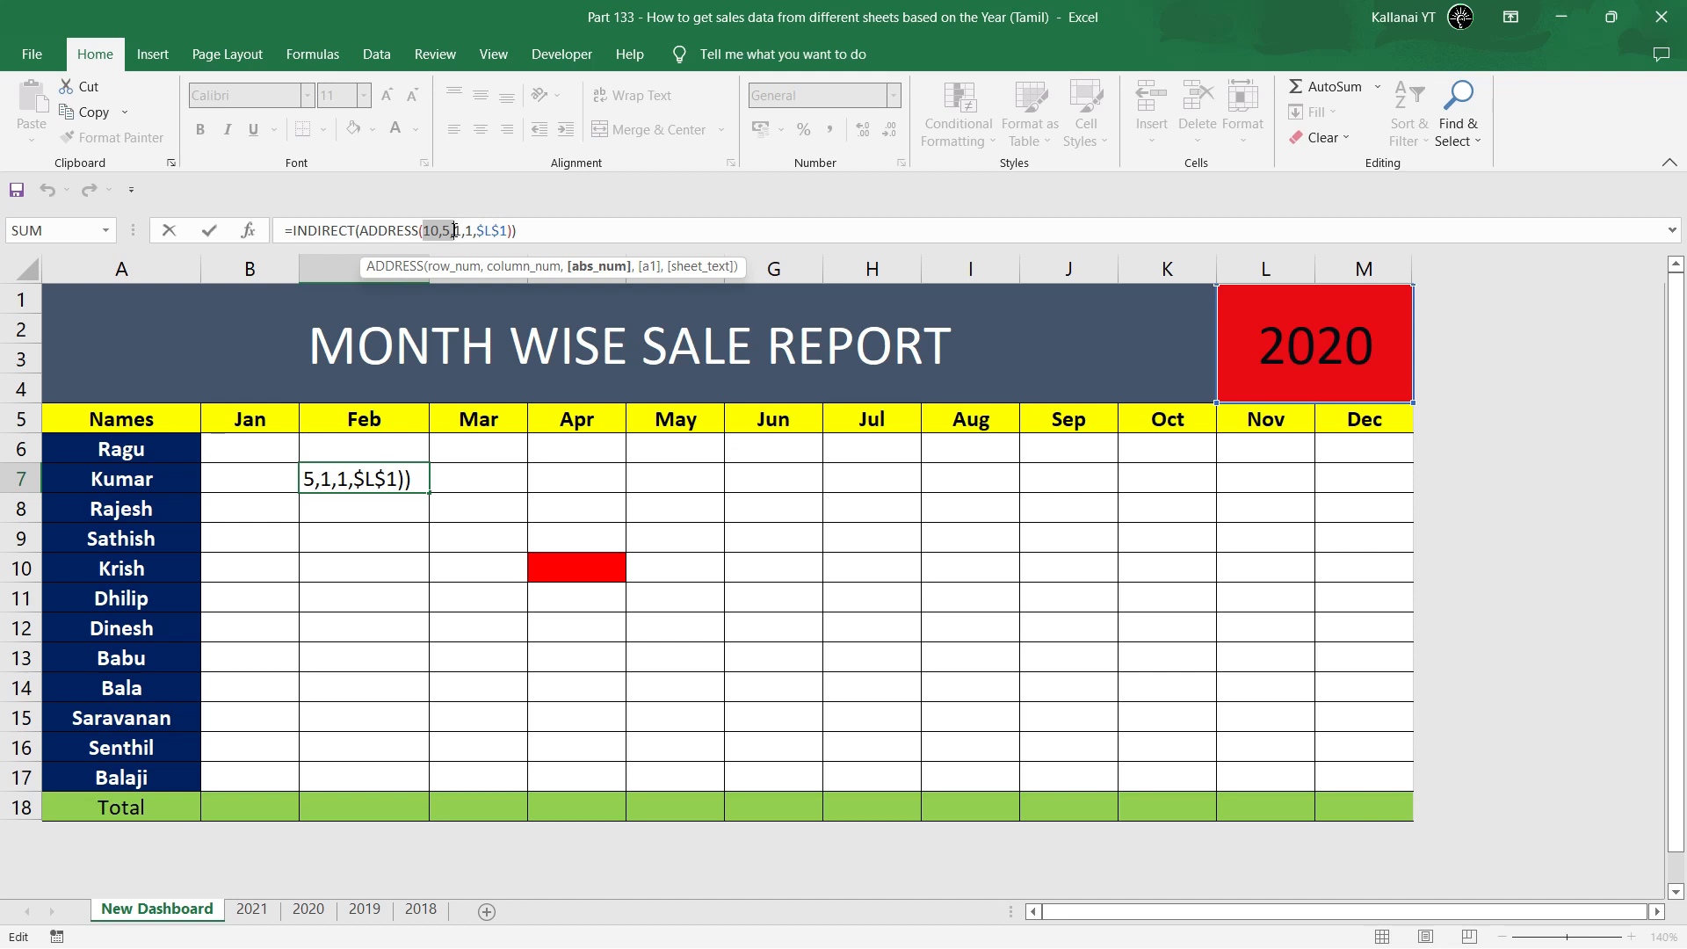
key("Escape")
key("Right")
key("Left")
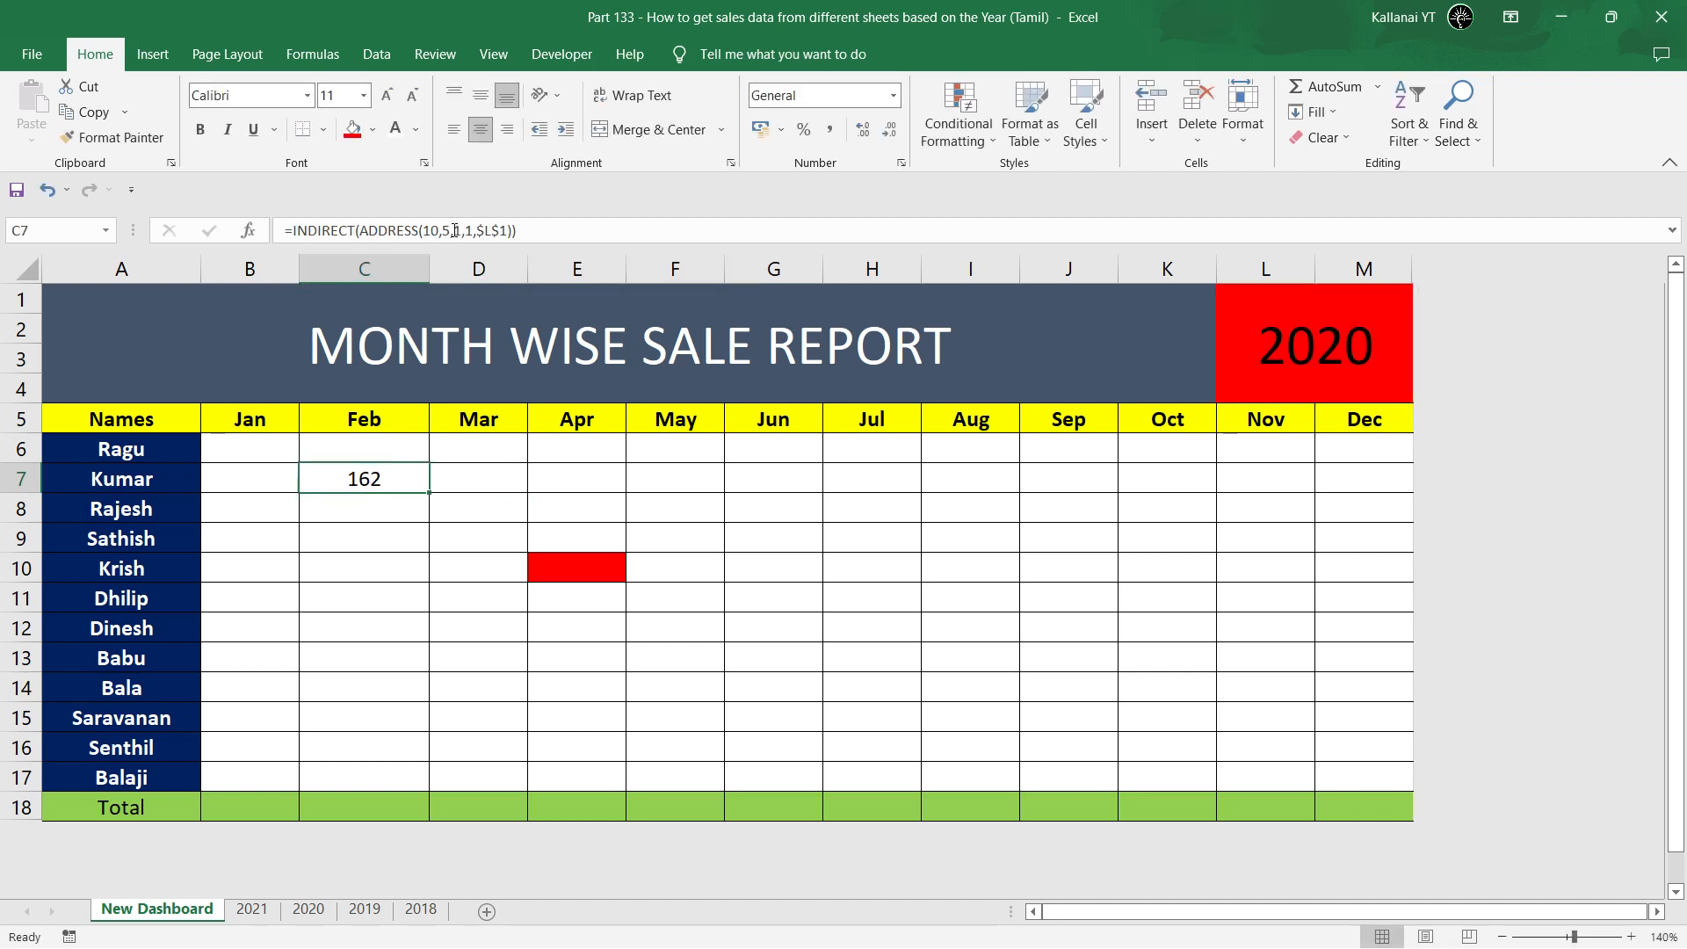
key("Delete")
Remove the red fill from cell E10 on the New Dashboard sheet.
key("Right")
key("Right")
key("Down")
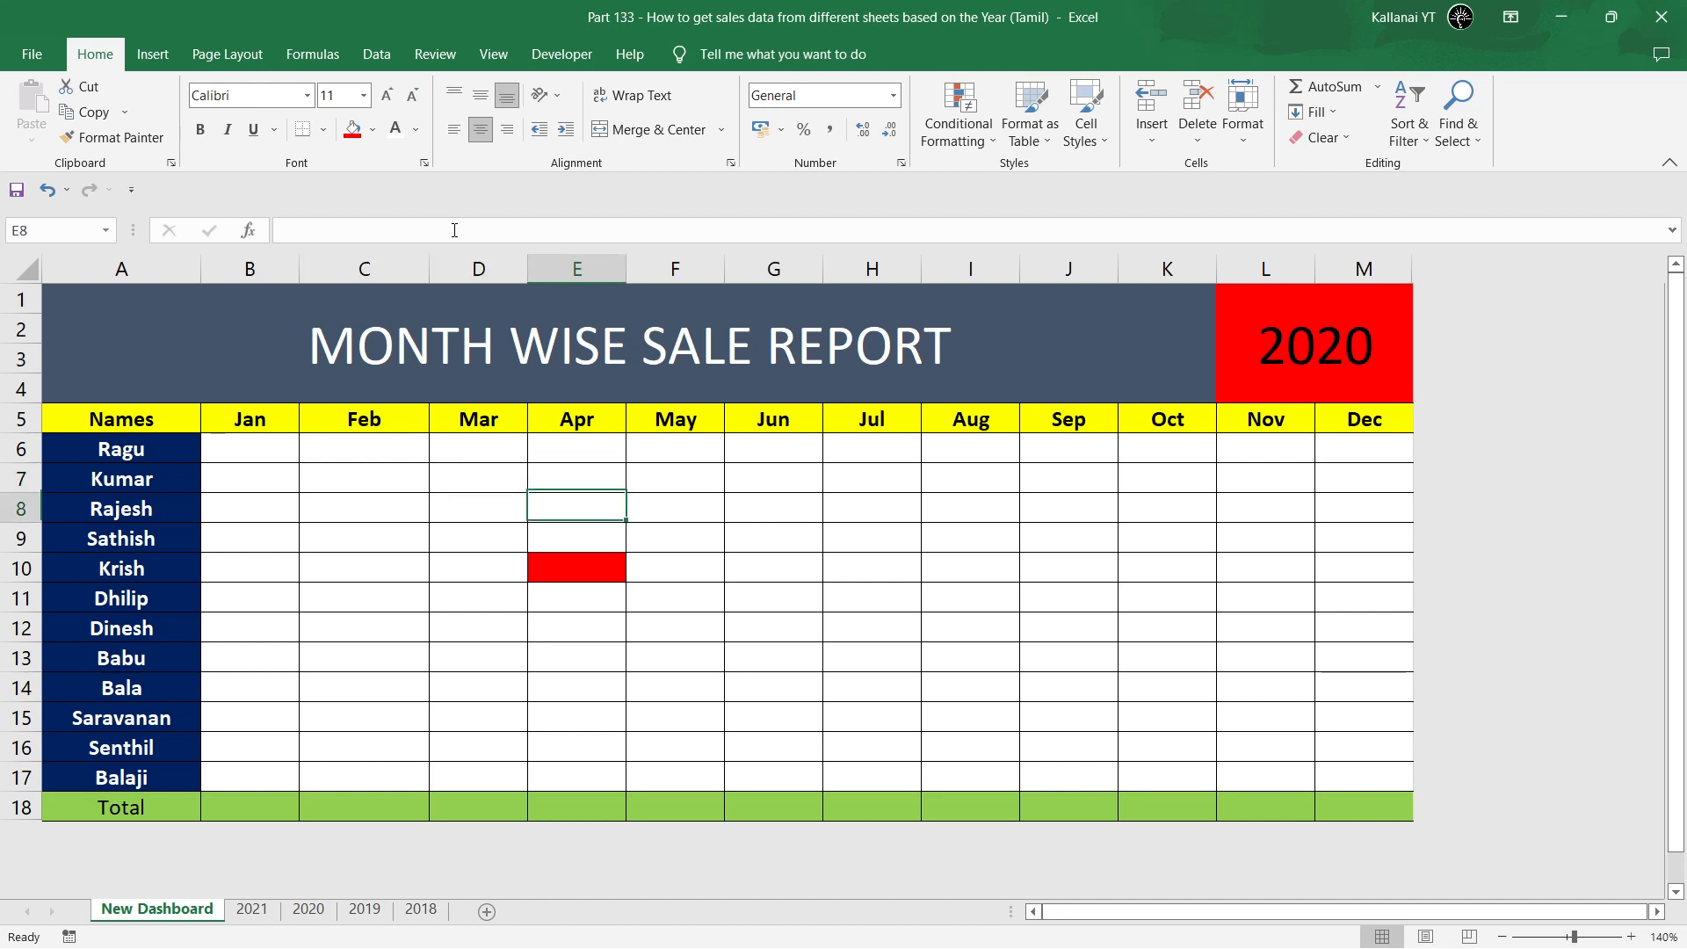
key("Down")
key("shift+Down")
key("shift+Down")
key("Delete")
key("Right")
Begin an ADDRESS formula in B6 with dynamic row and column arguments: =ADDRESS(ROW(),COLUMN(),.
key("Left")
key("Left")
key("Left")
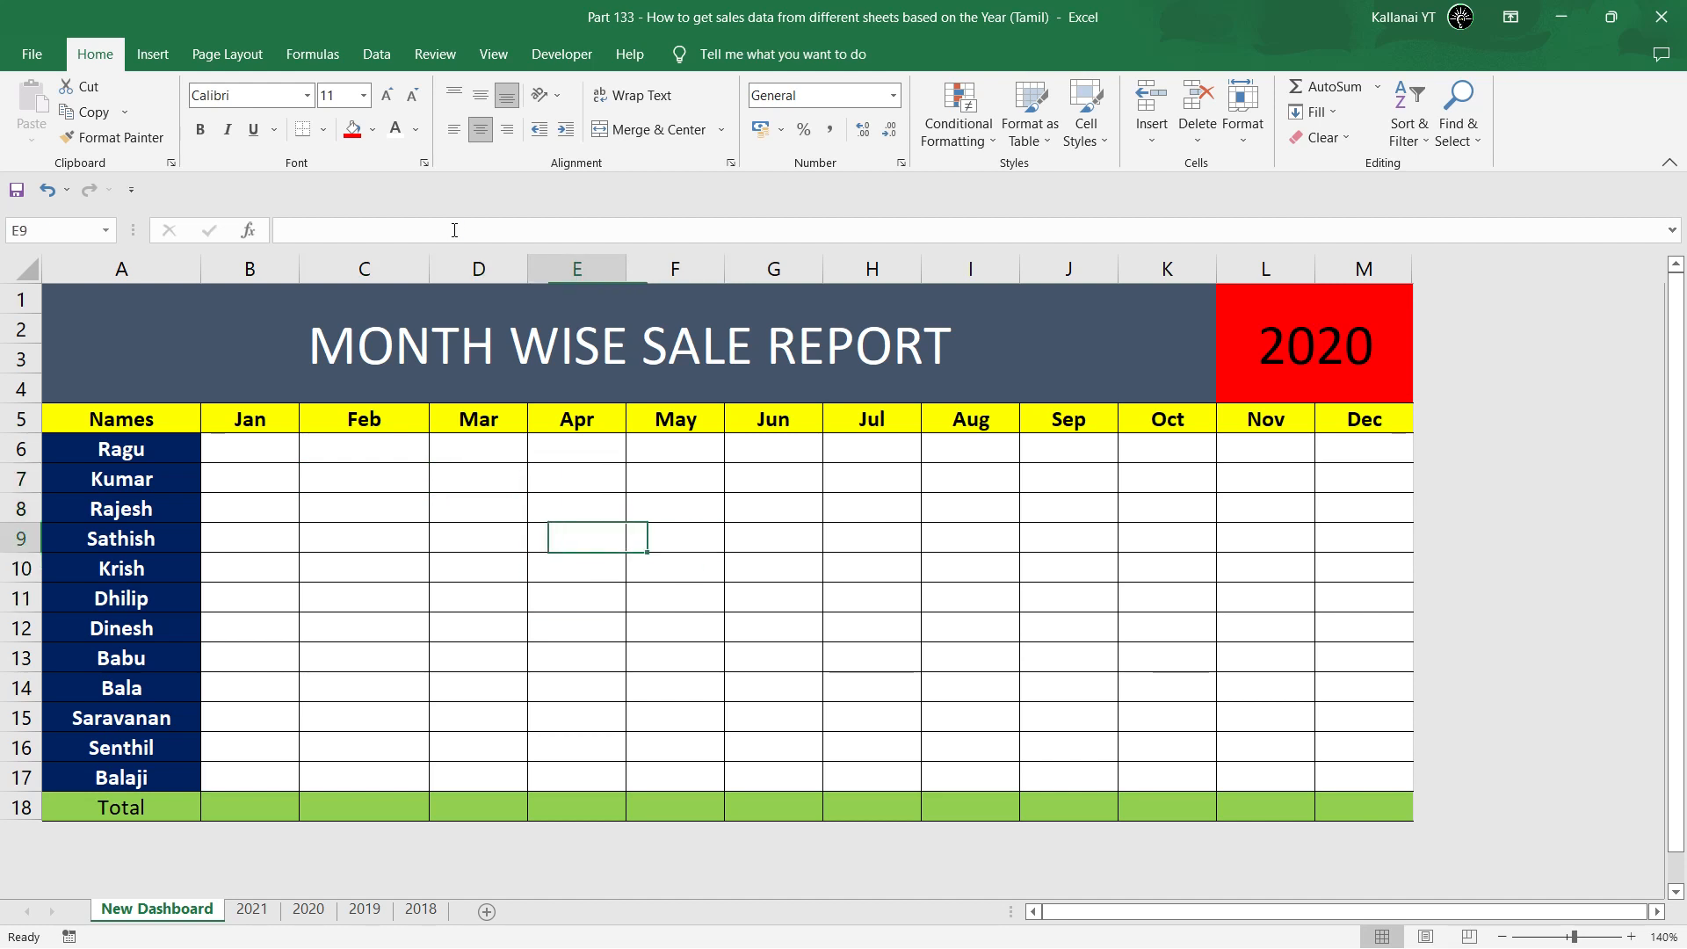
key("Left")
key("Left")
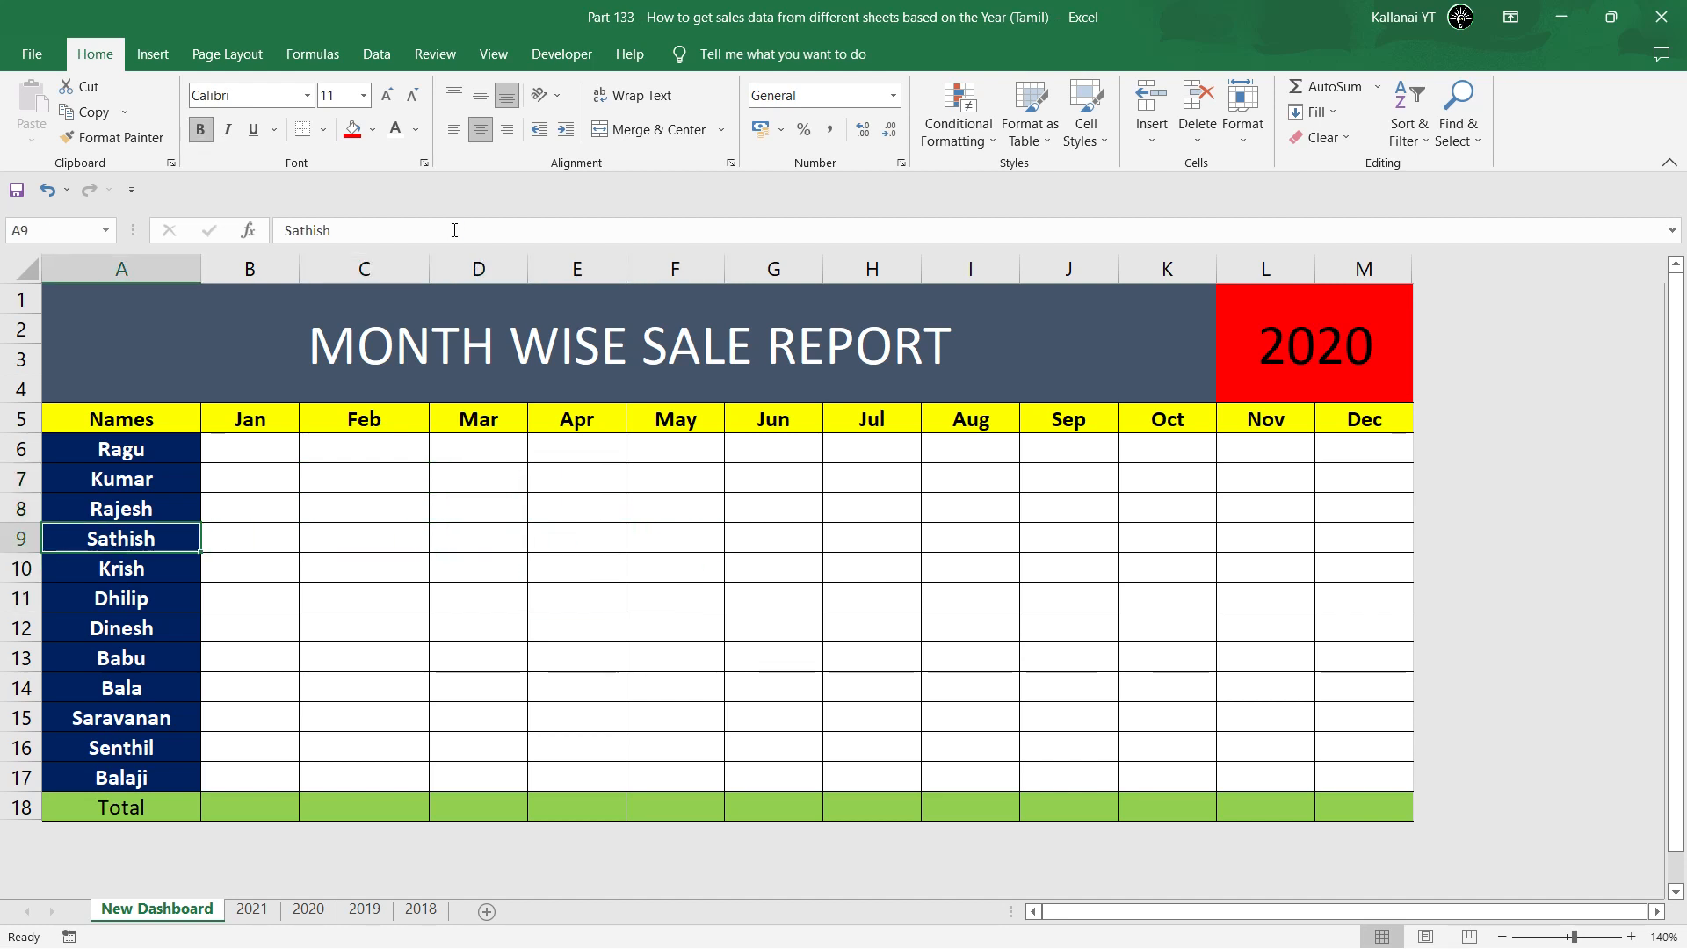
key("Up")
key("Up")
key("Up")
key("Up")
key("Right")
key("Down")
type("=")
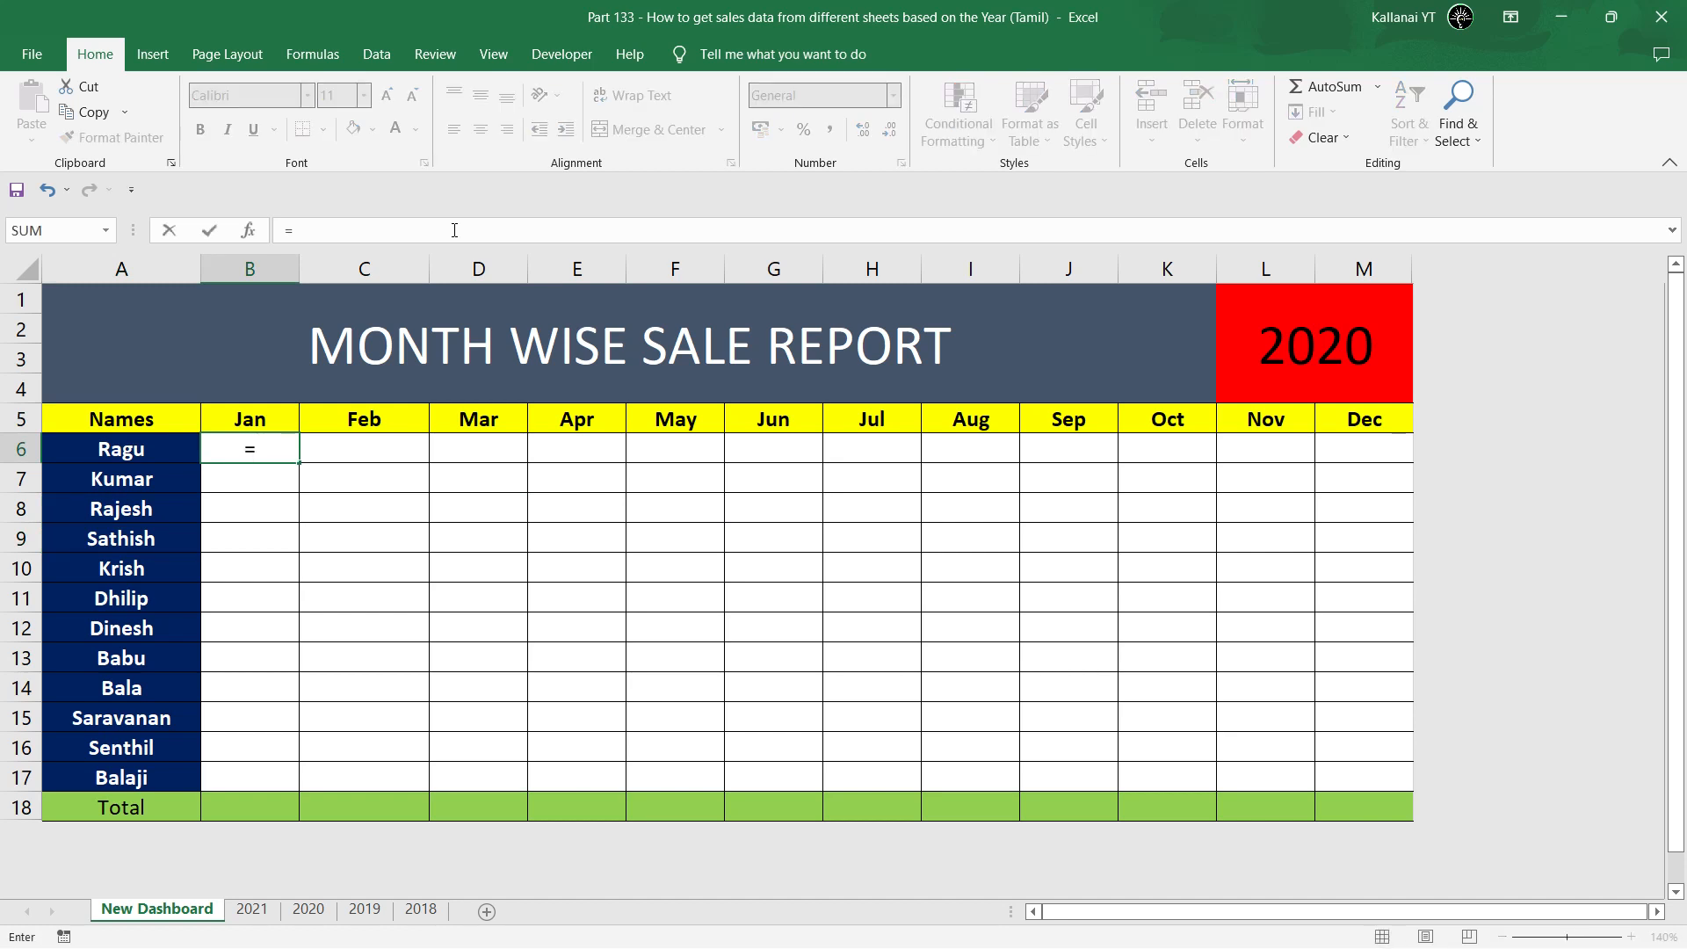
type("ADD")
key("Tab")
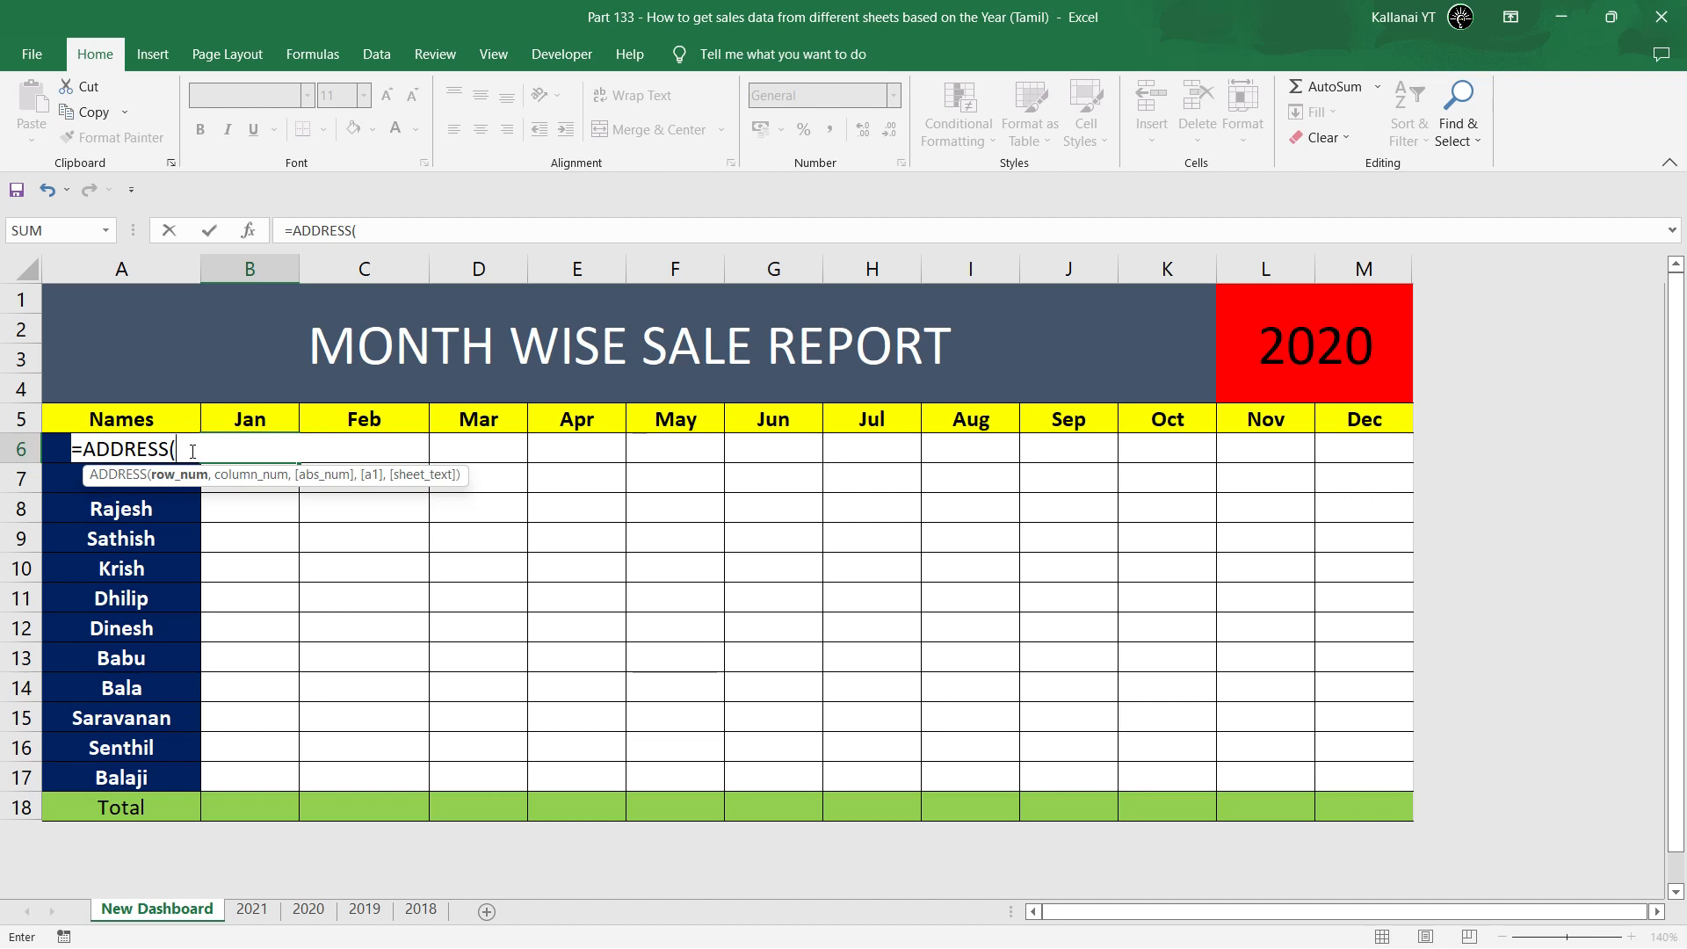
type("ROW(")
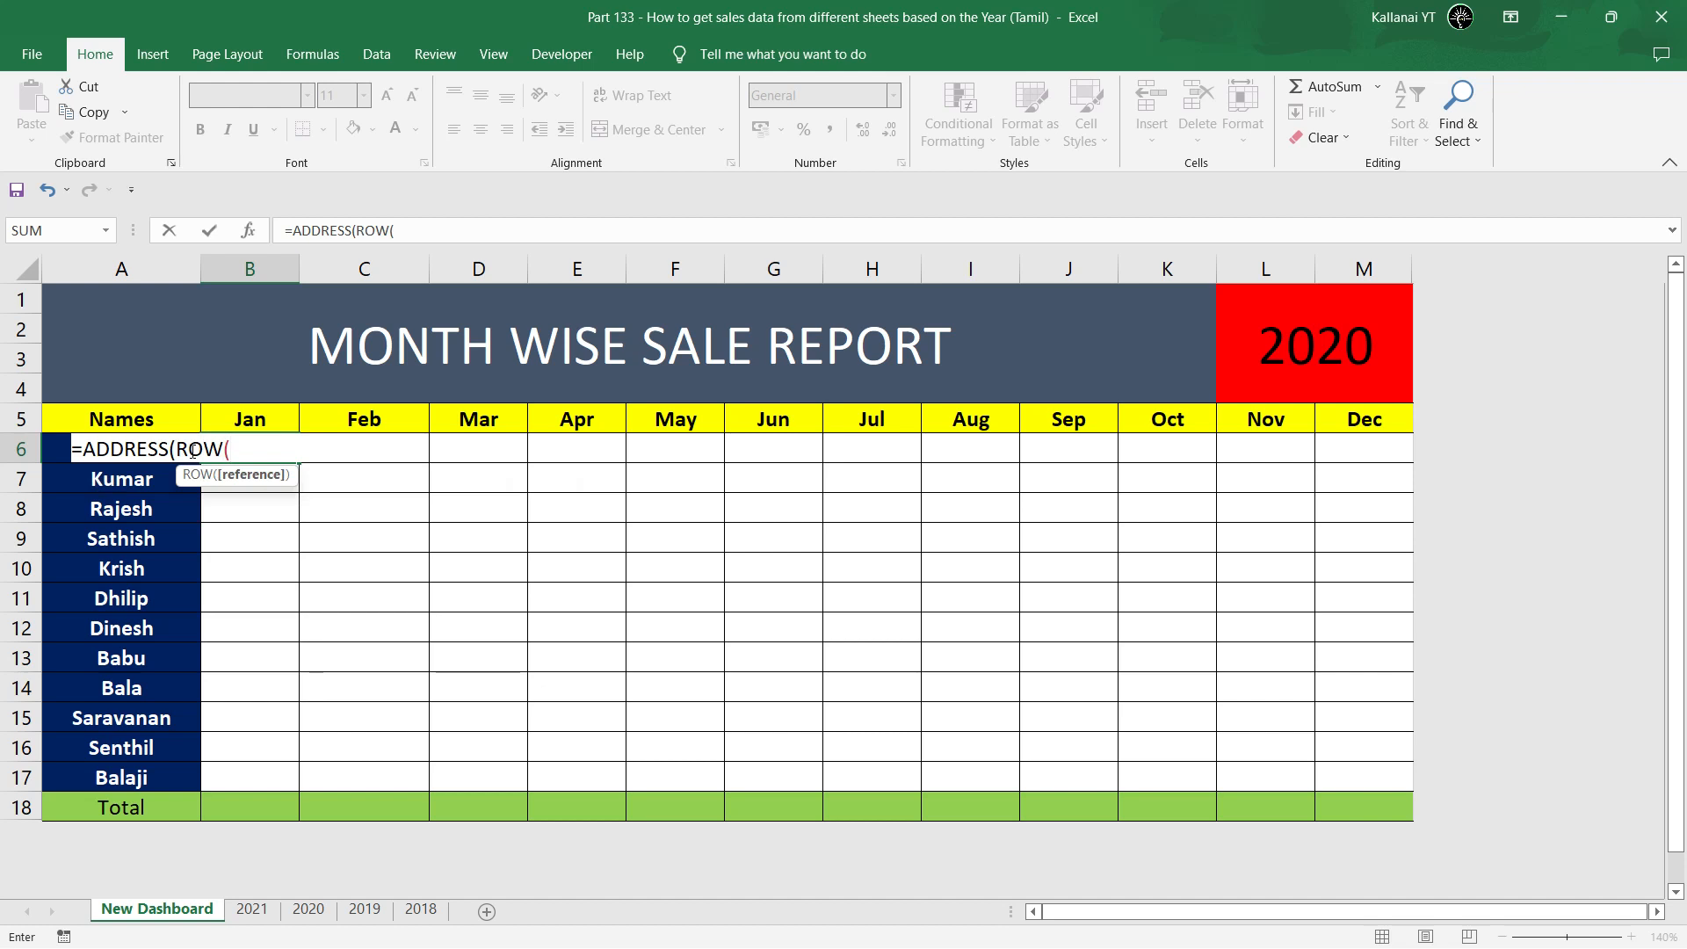
type("),")
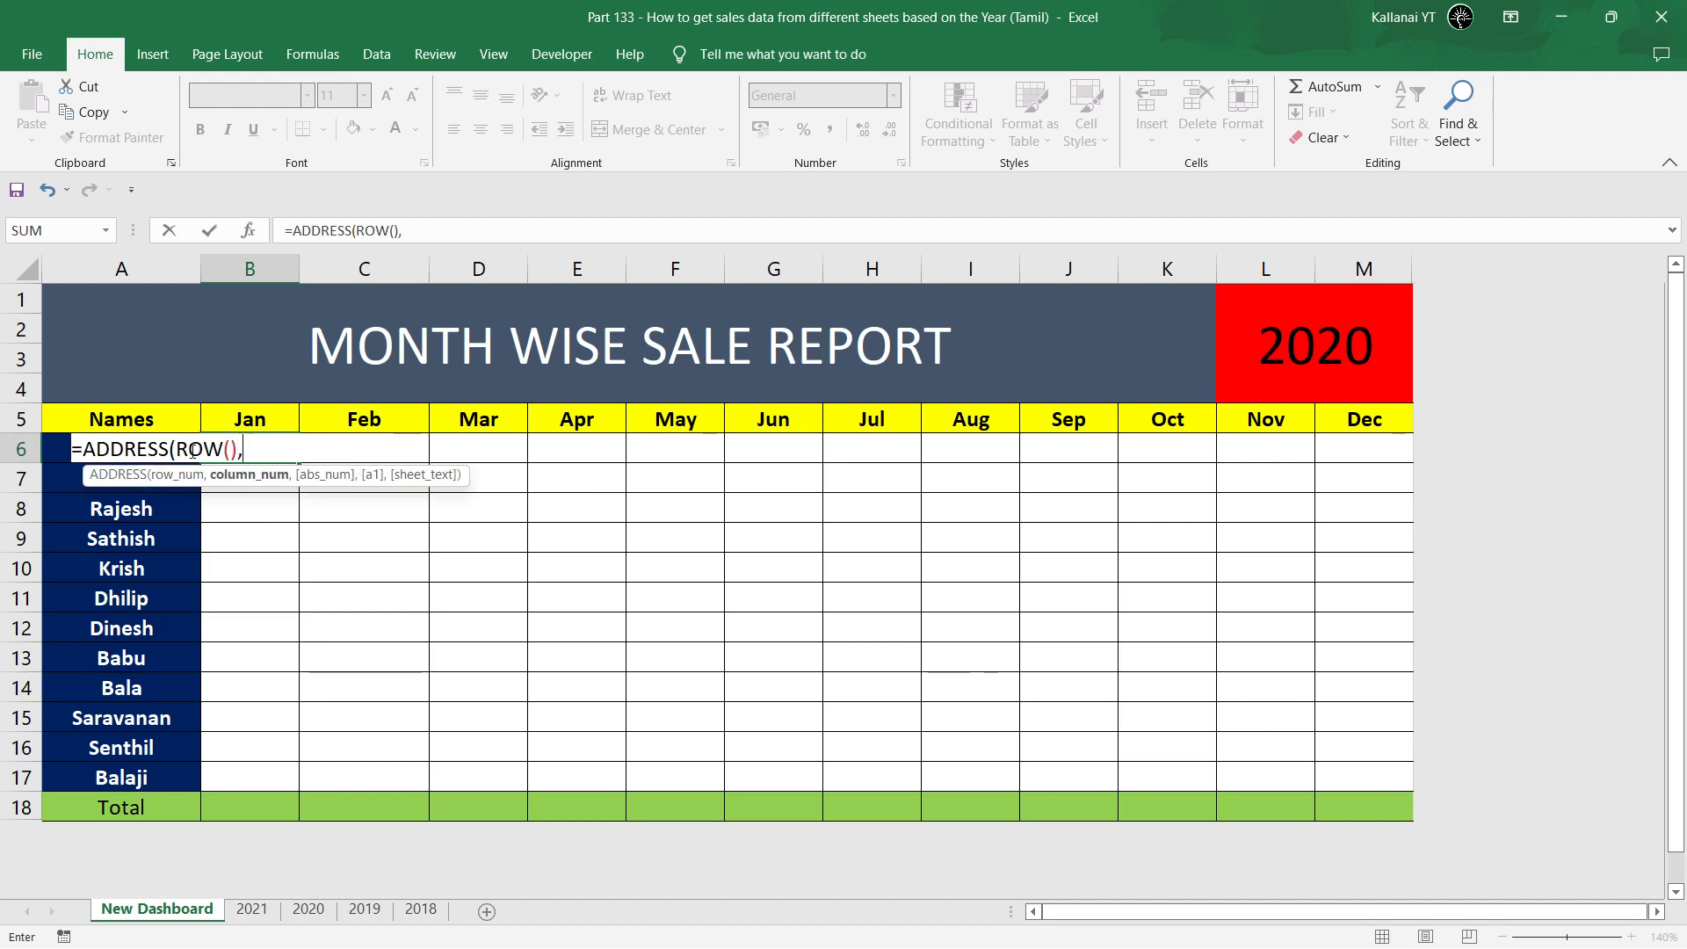
type("COLUMN(")
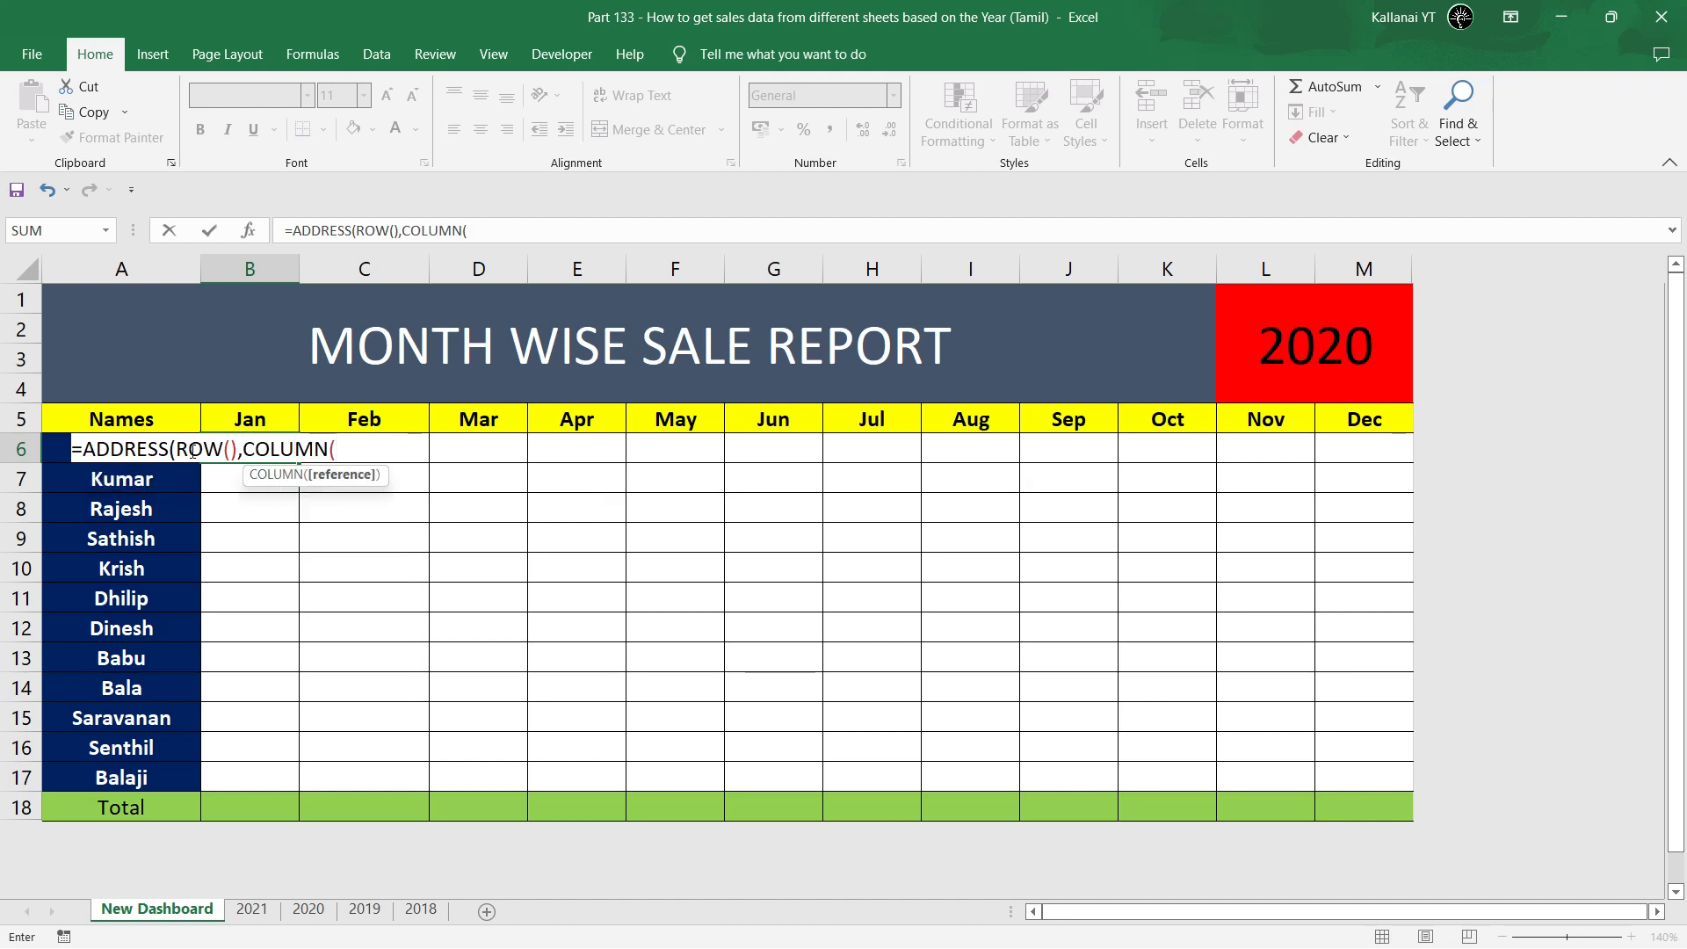
type("),")
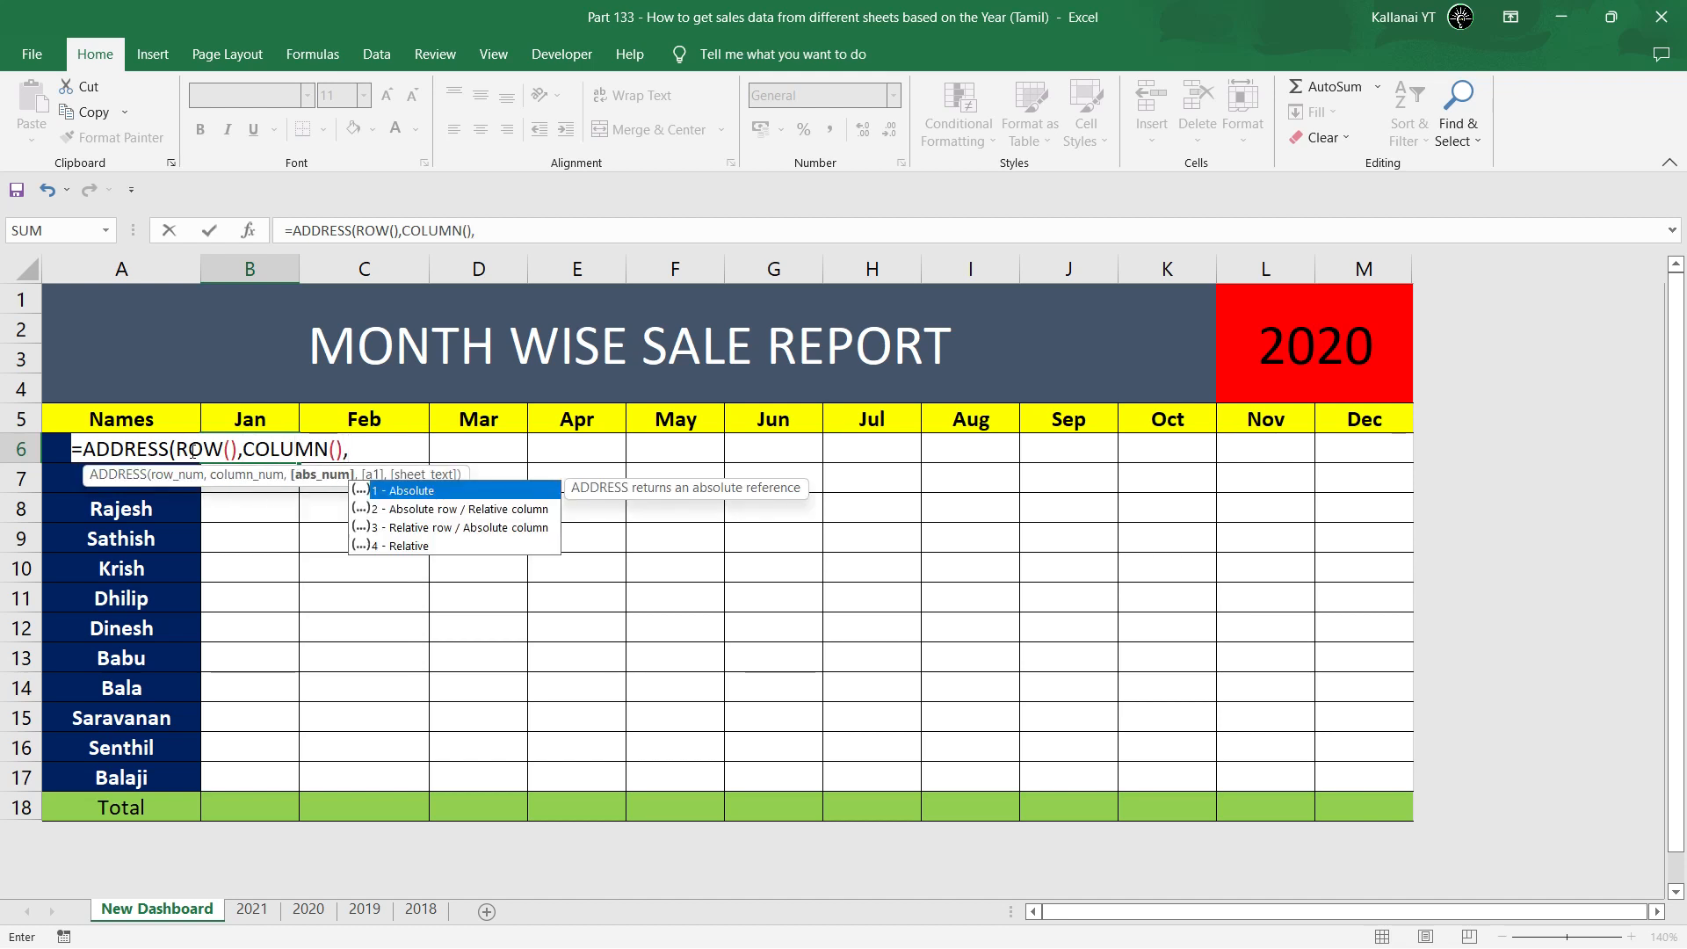
Complete the B6 formula with absolute type 1, A1 style 1 and the locked year cell, giving =ADDRESS(ROW(),COLUMN(),1,1,$L$1).
type("1,")
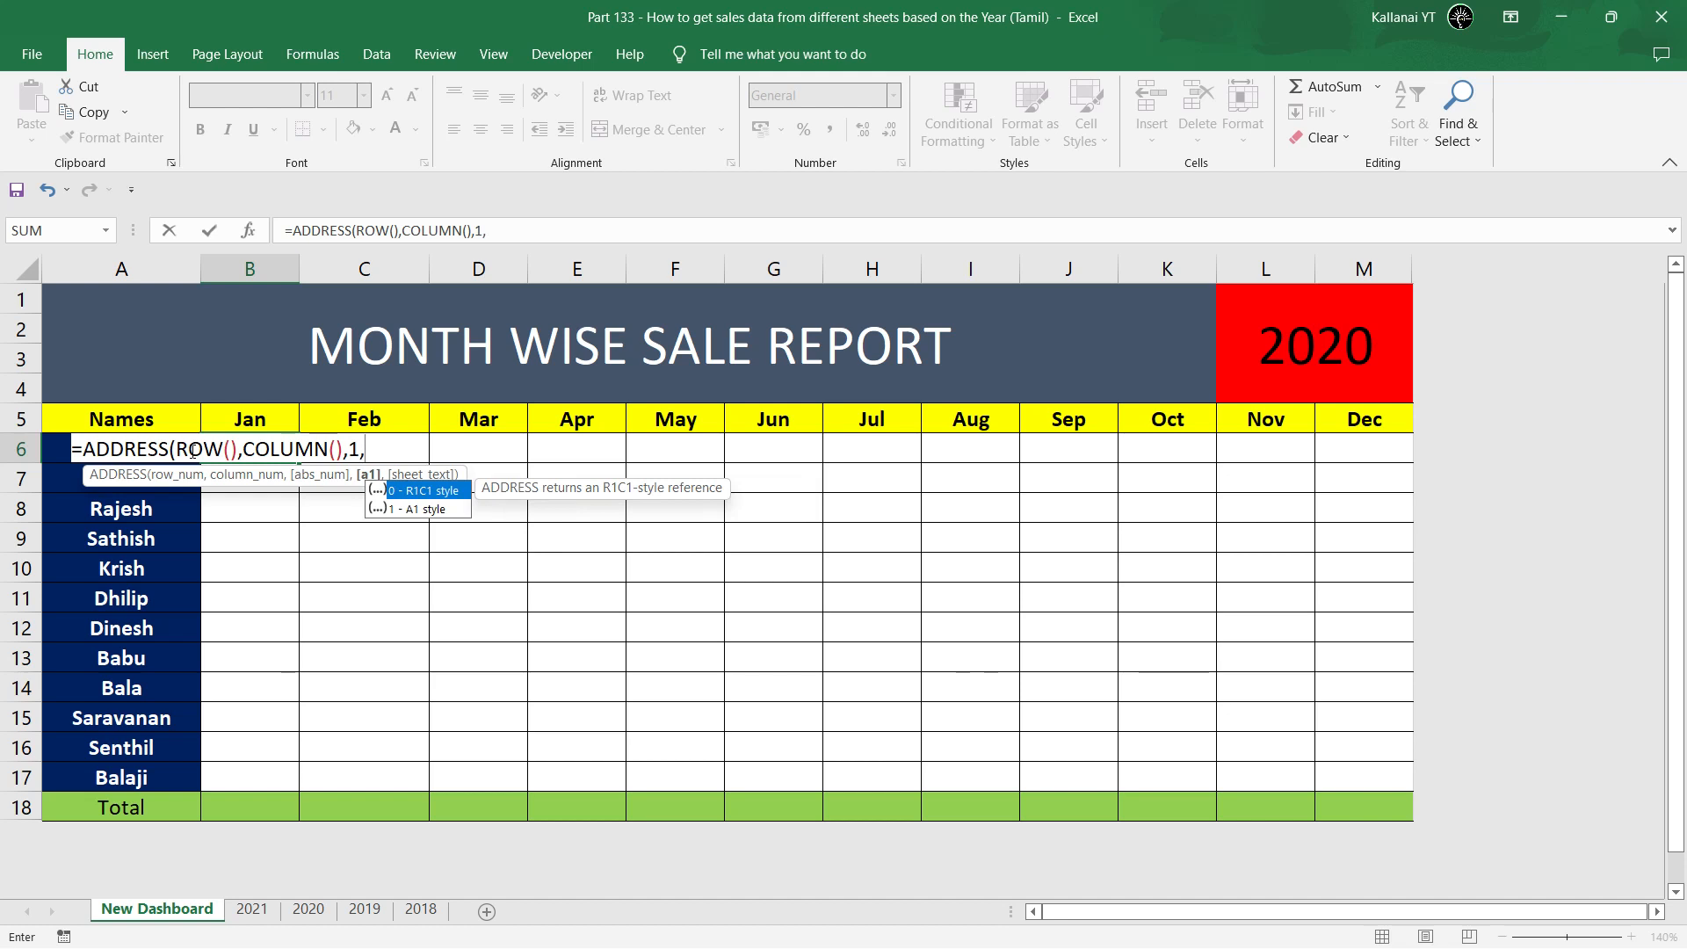
key("Down")
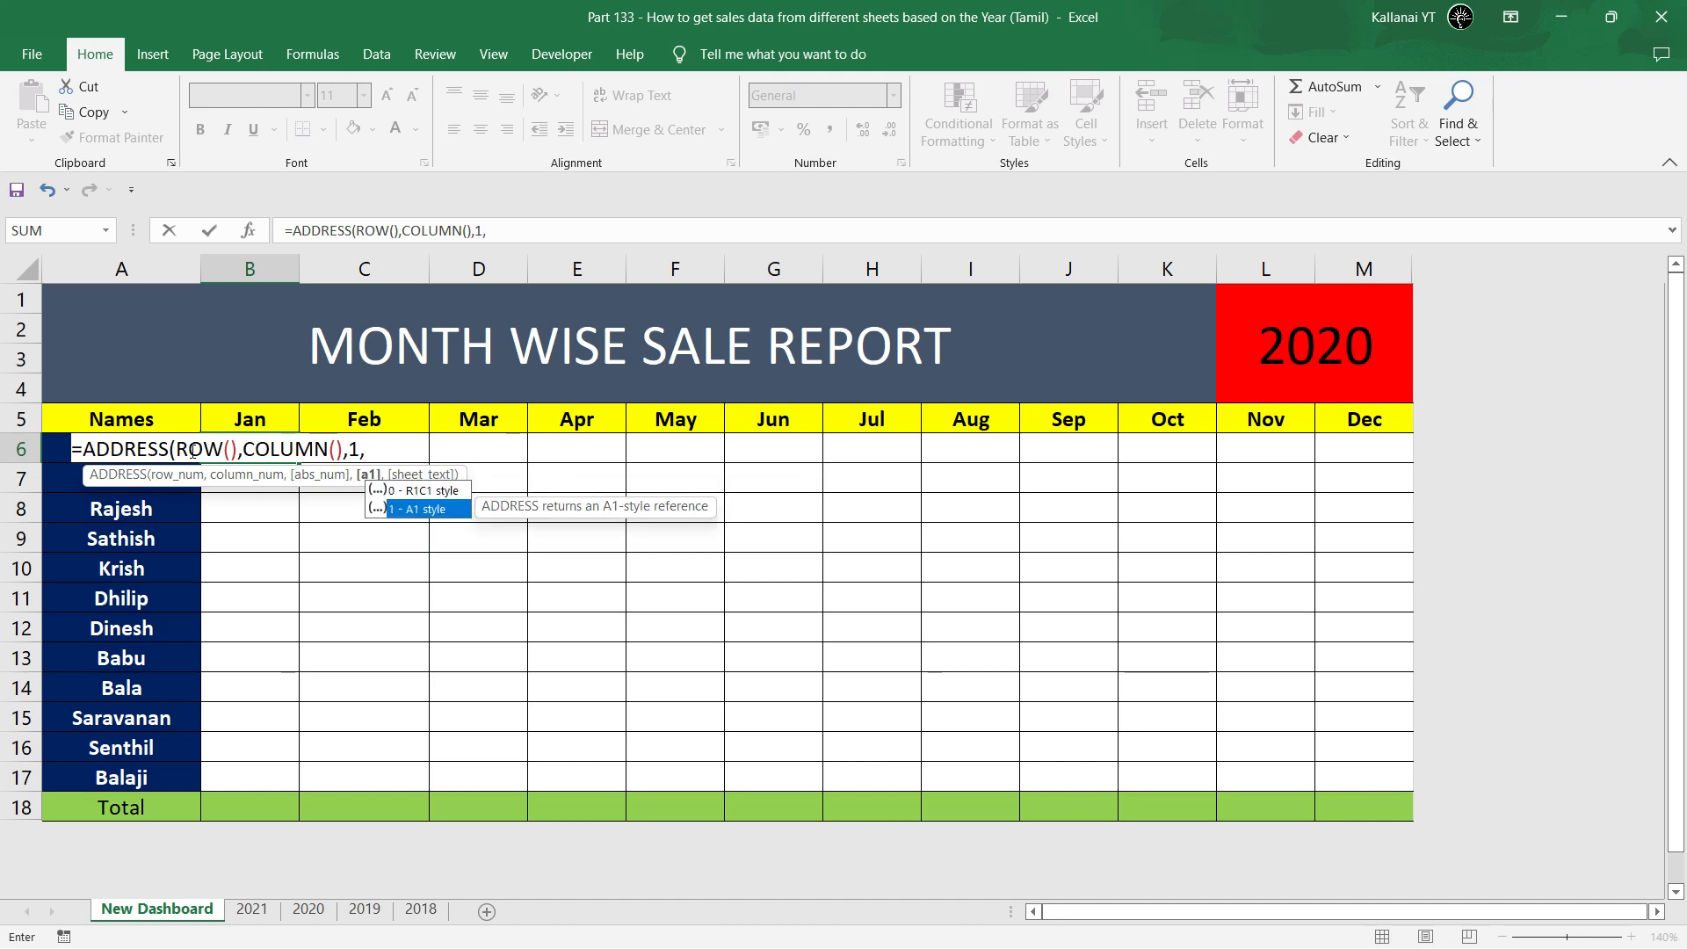
type("1,")
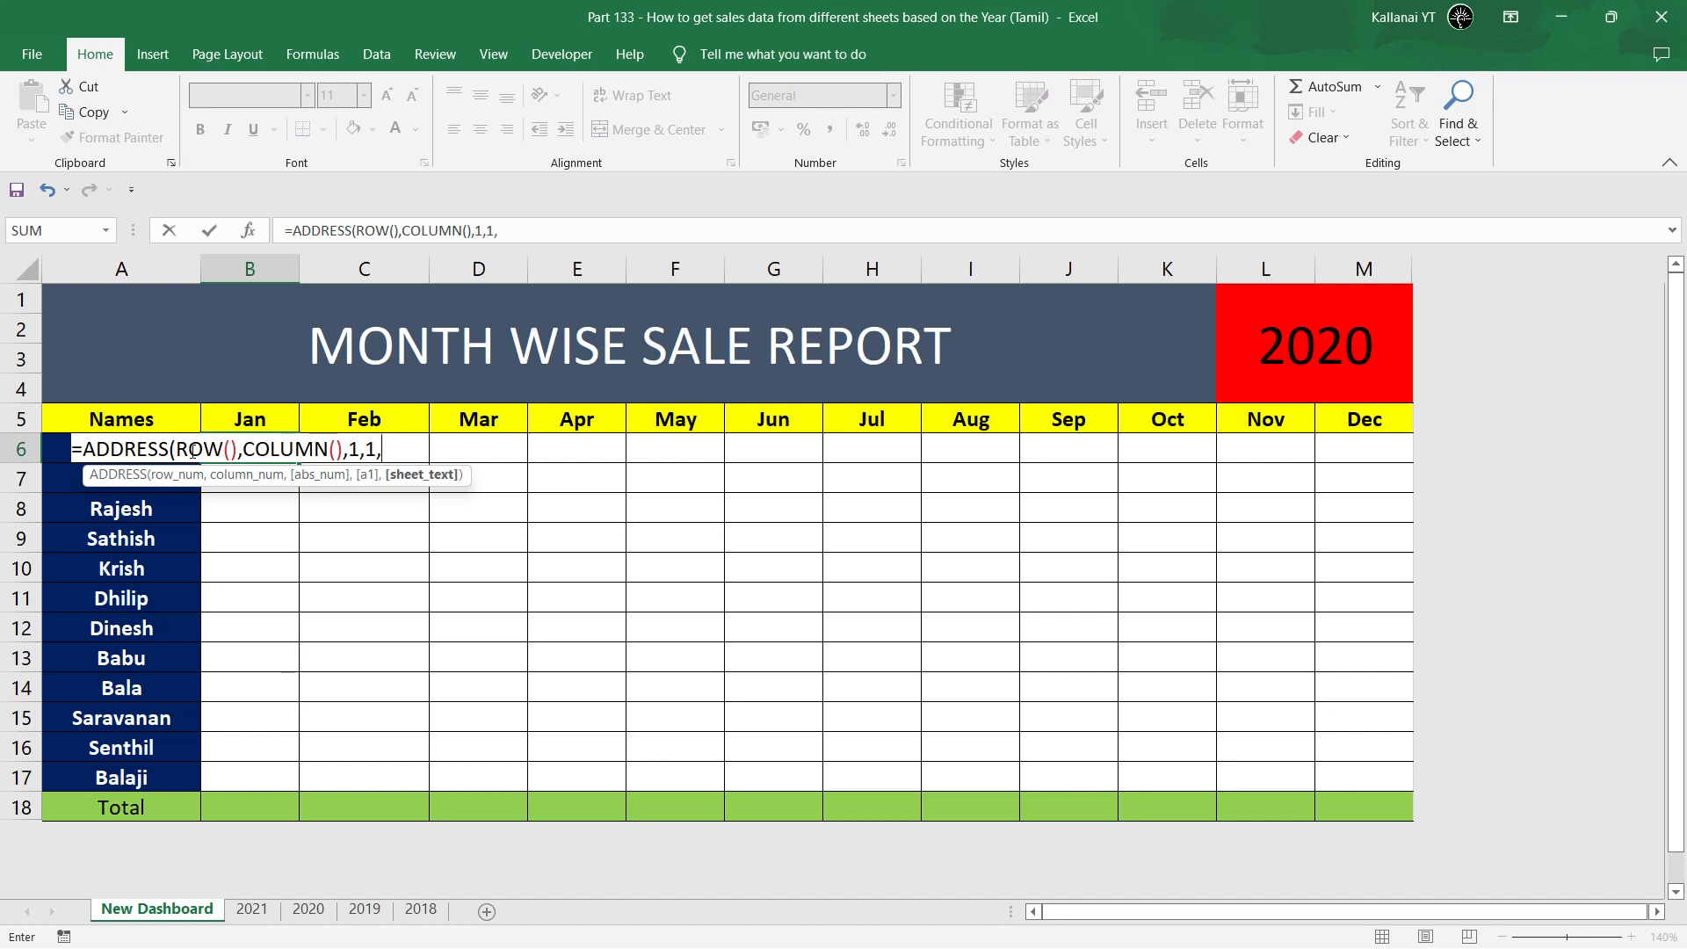
left_click(1292, 361)
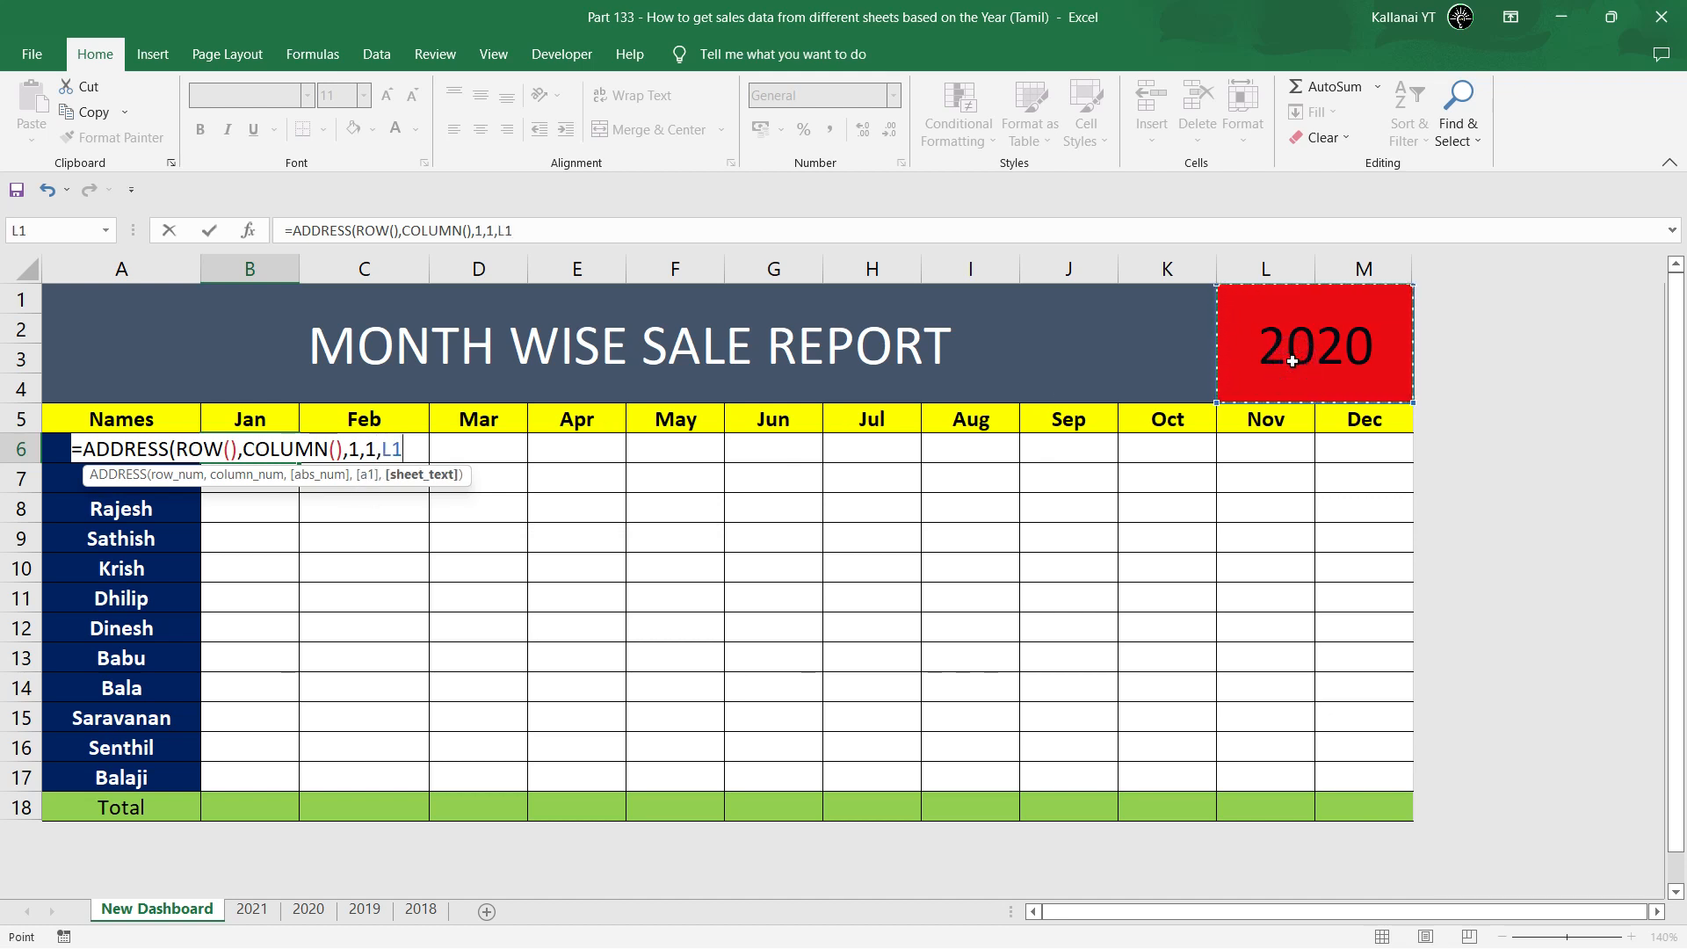
key("F4")
type(")")
key("Return")
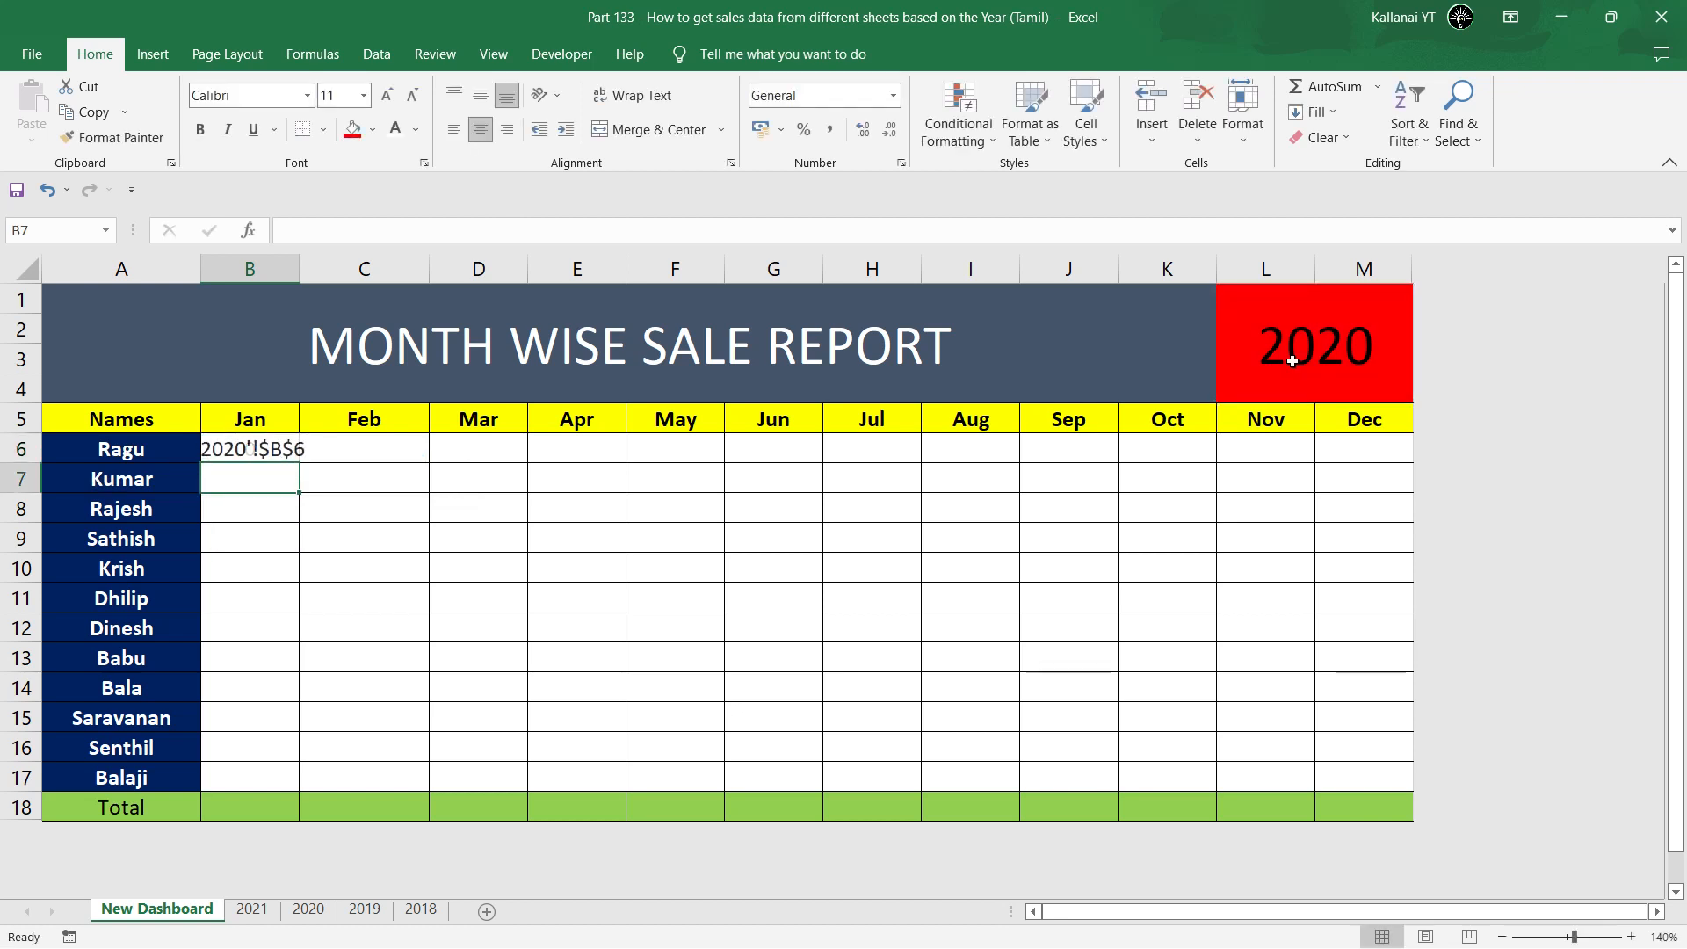
Autofit column B and wrap the B6 formula in INDIRECT, making it =INDIRECT(ADDRESS(ROW(),COLUMN(),1,1,$L$1)).
left_click(269, 450)
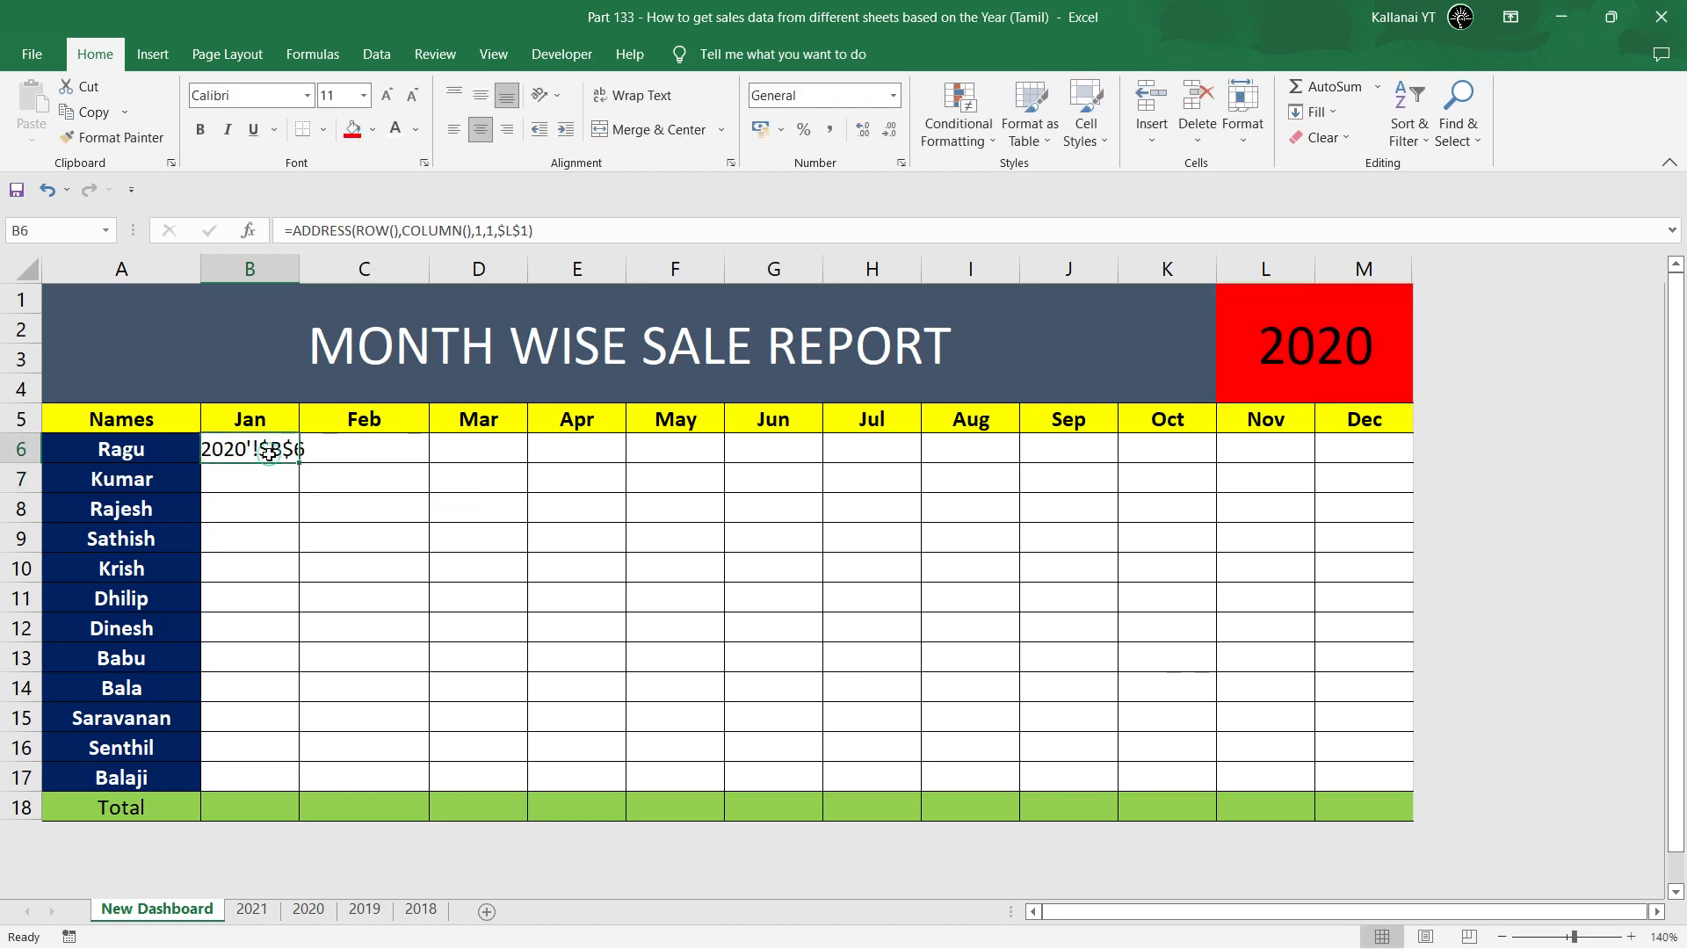
double_click(300, 268)
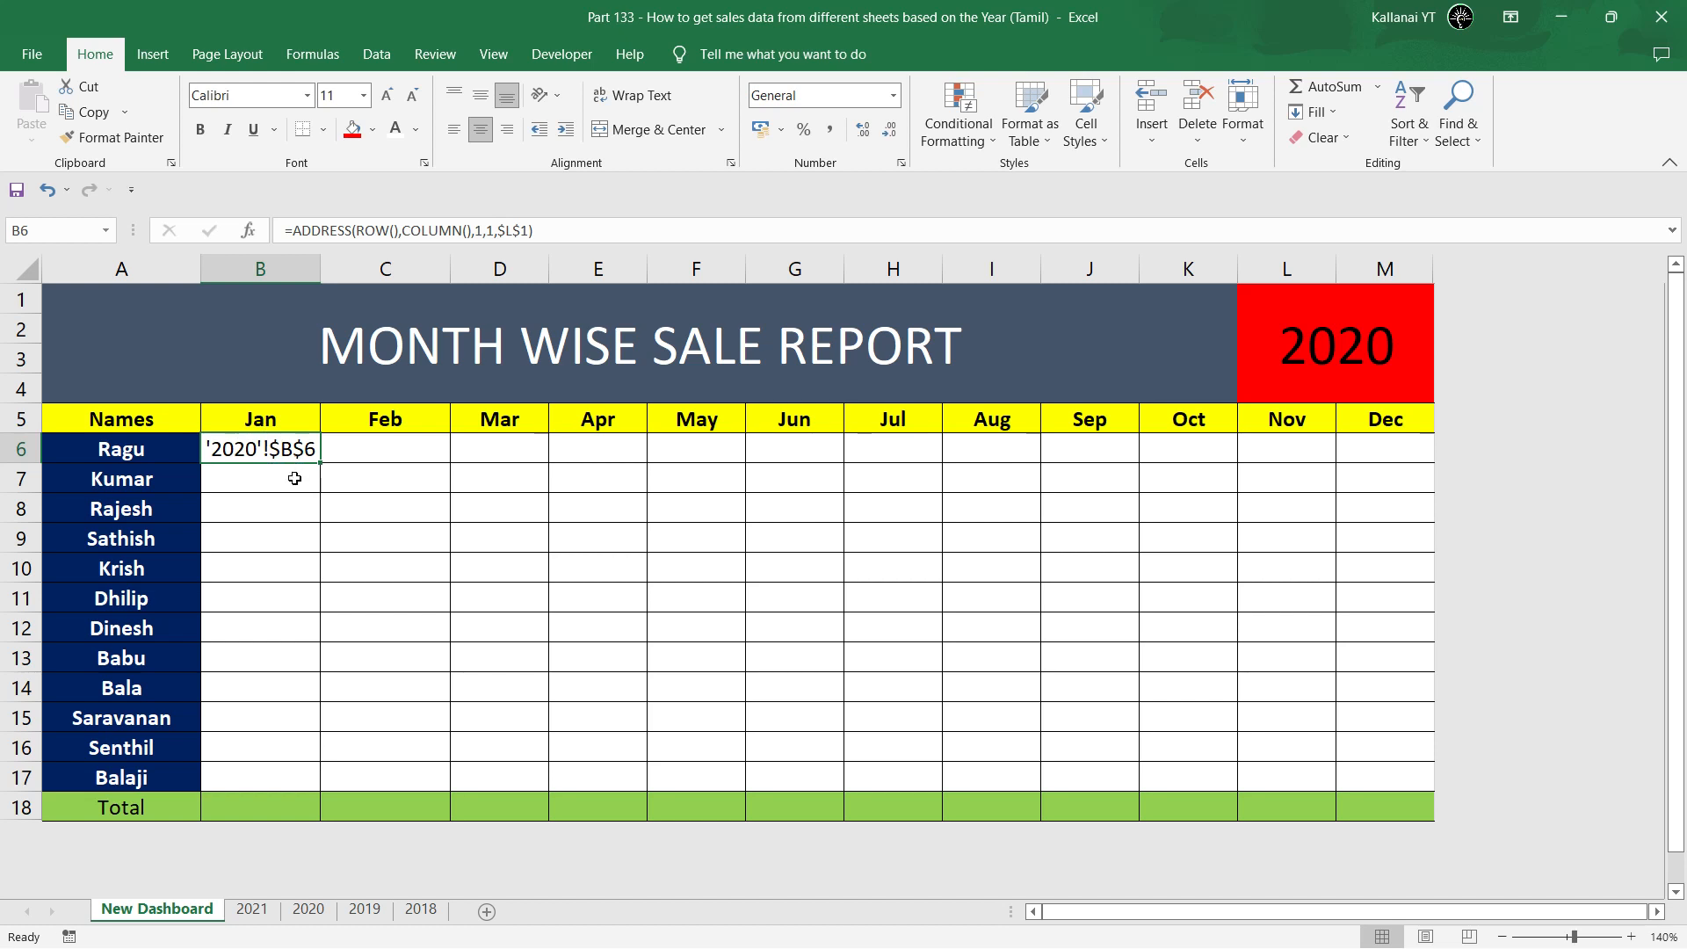
double_click(273, 450)
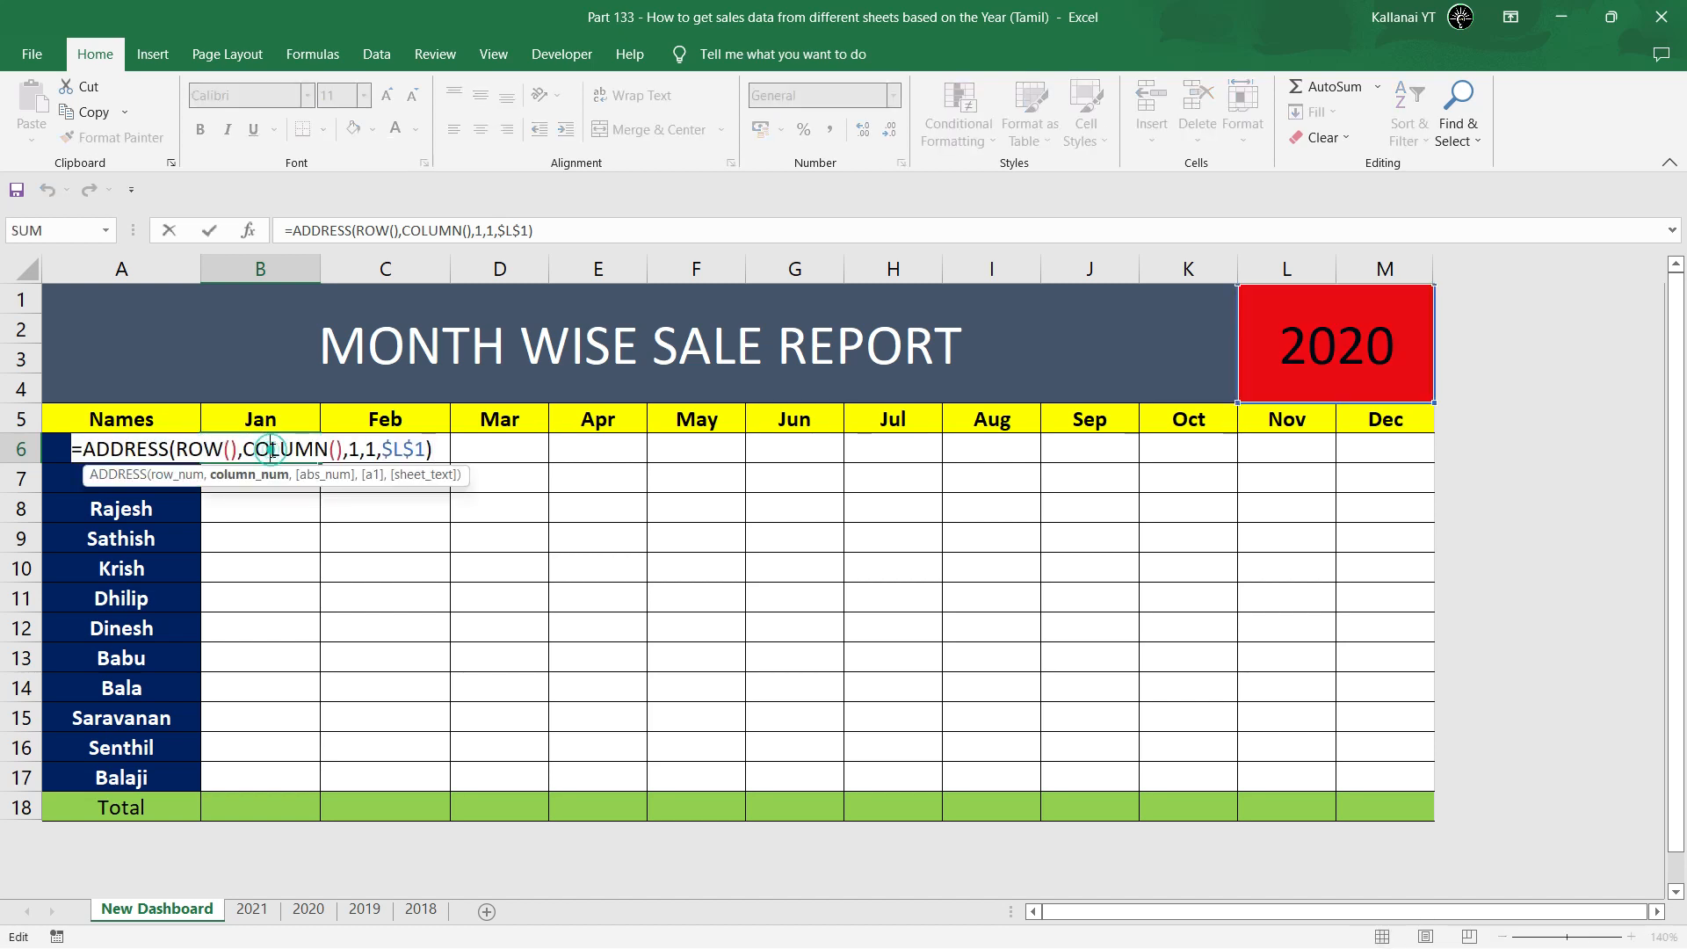
left_click(85, 449)
type("IND")
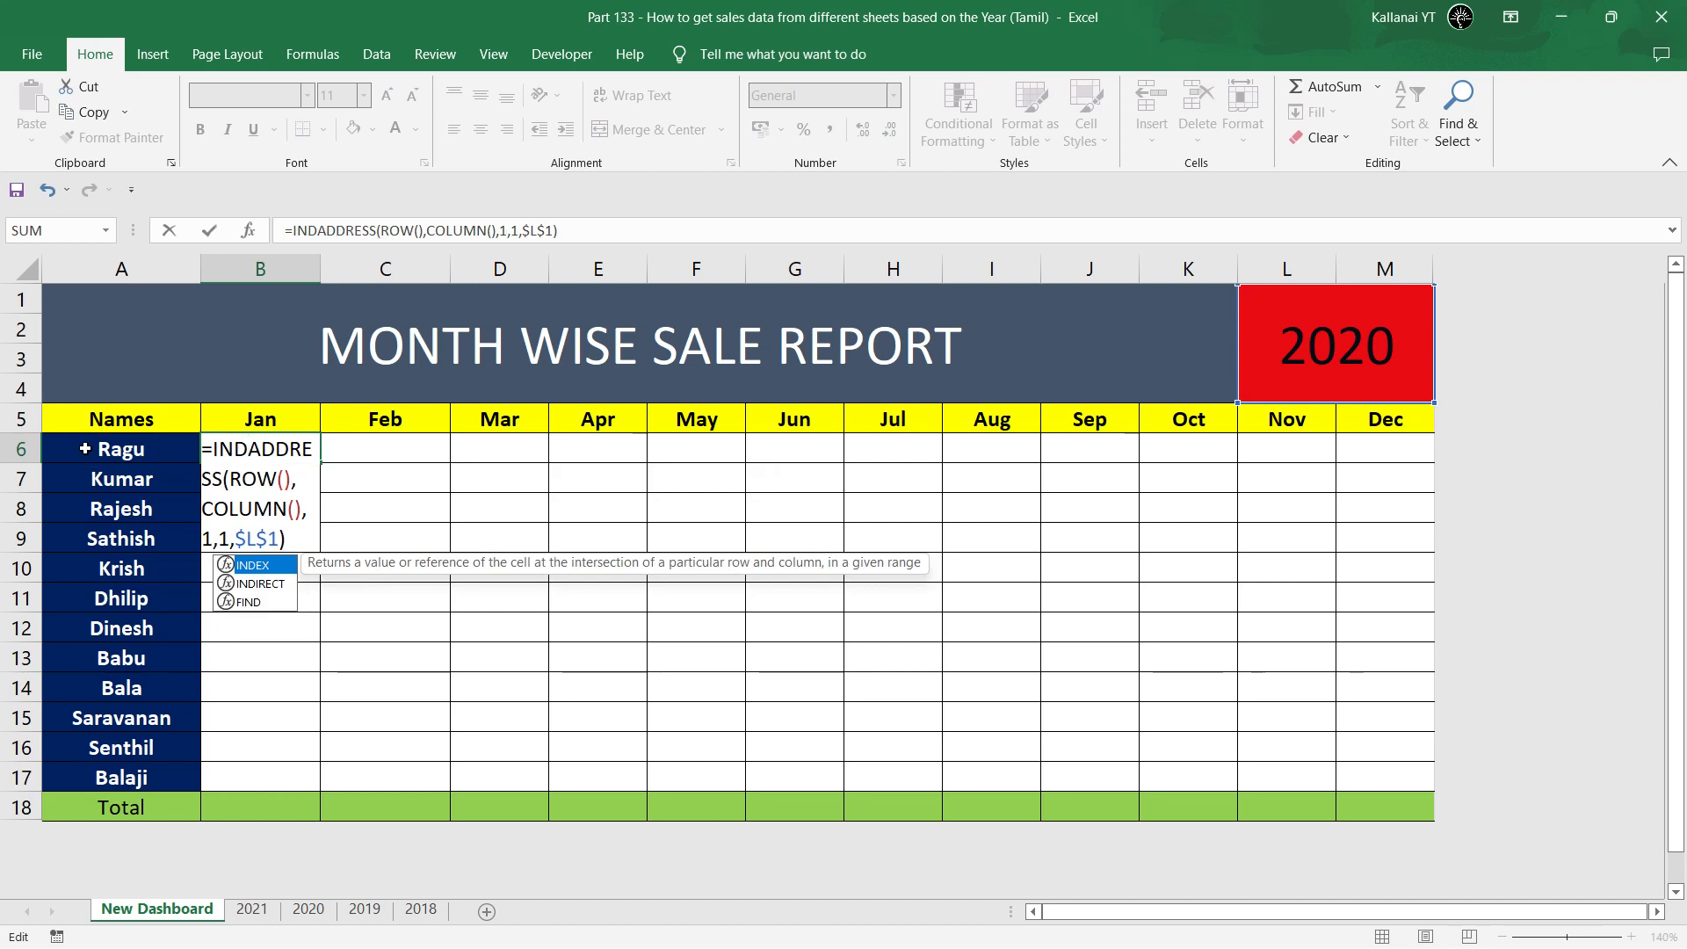
key("Down")
key("Tab")
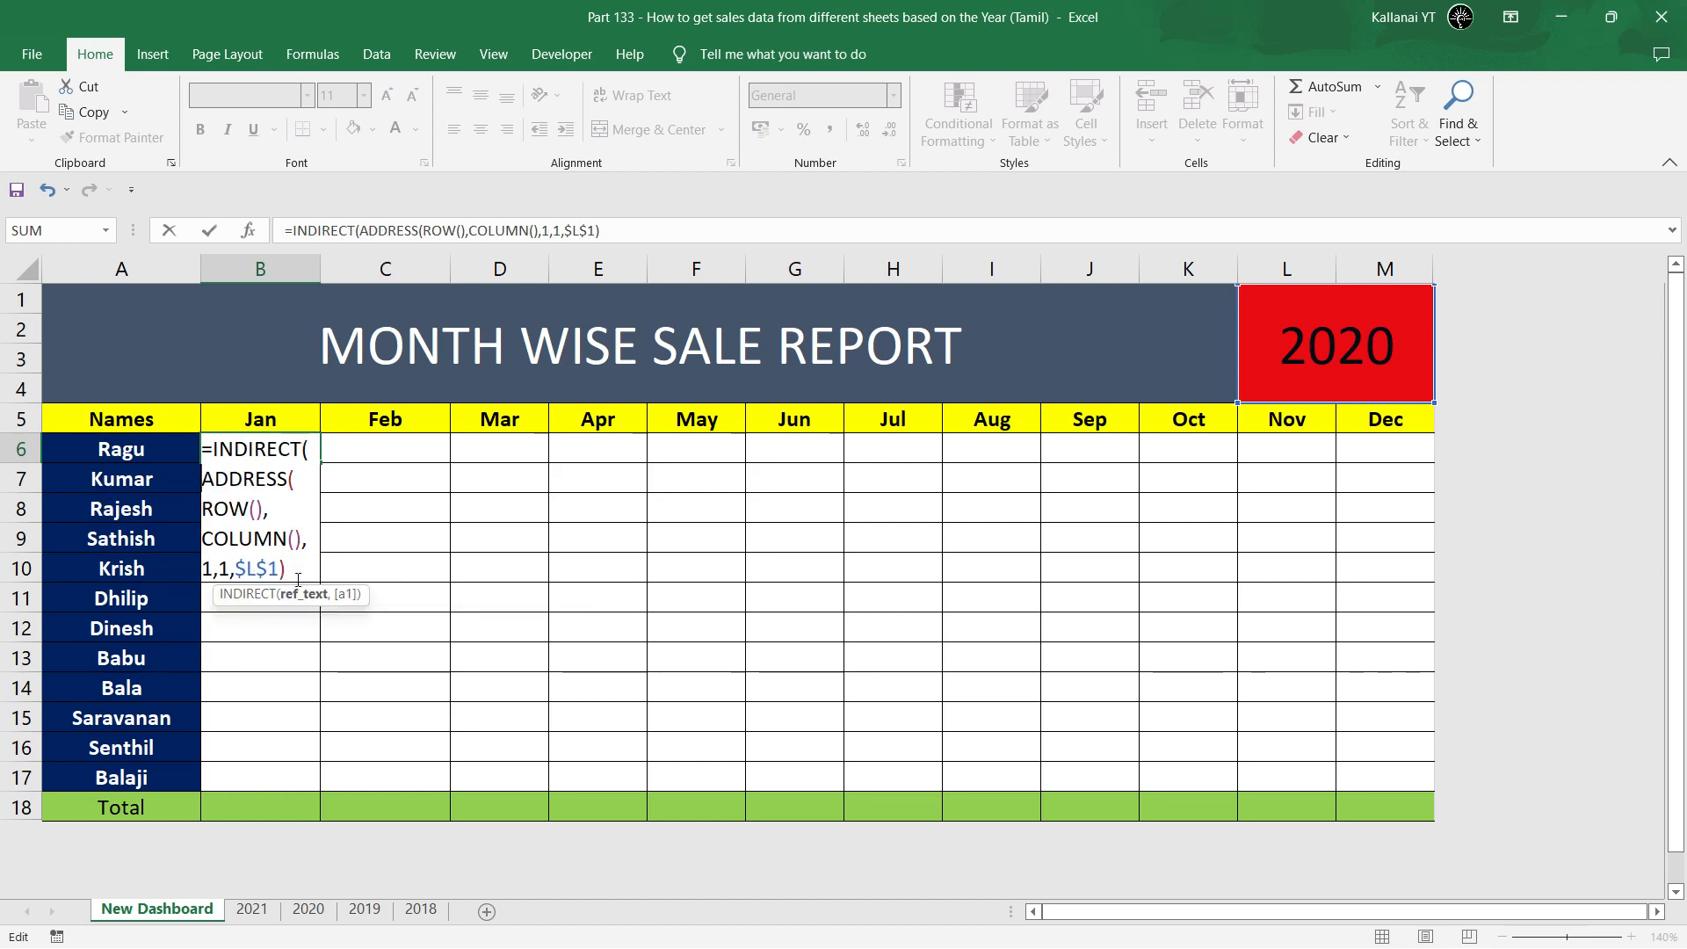
left_click(299, 568)
type(")")
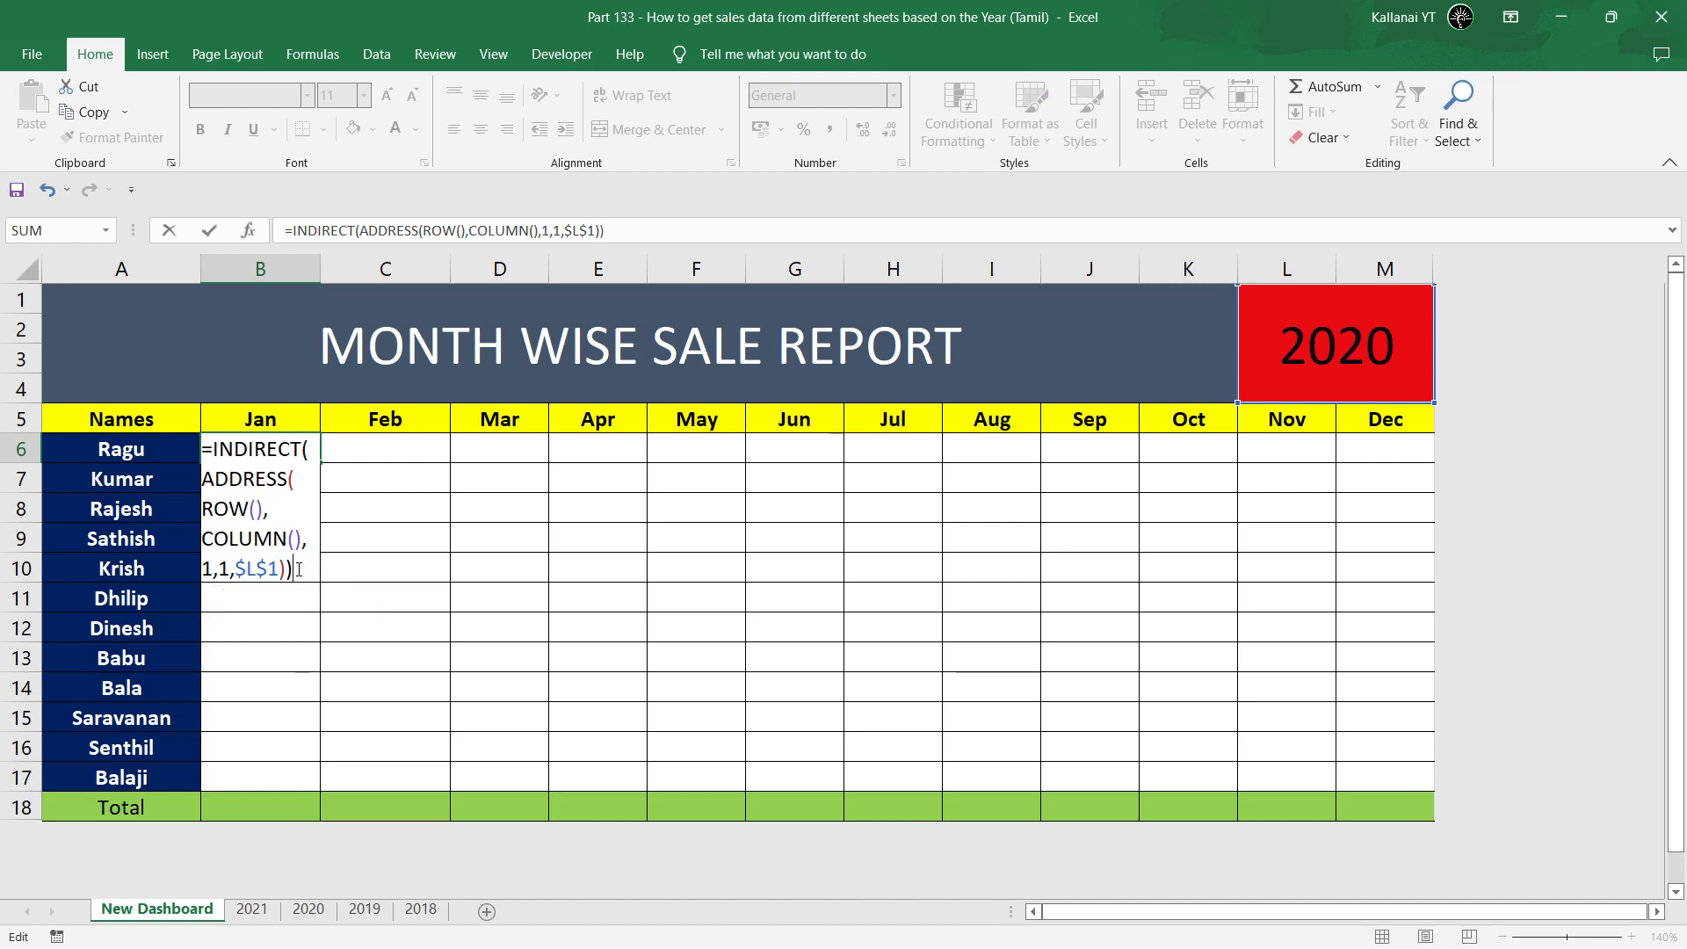
key("Return")
key("Up")
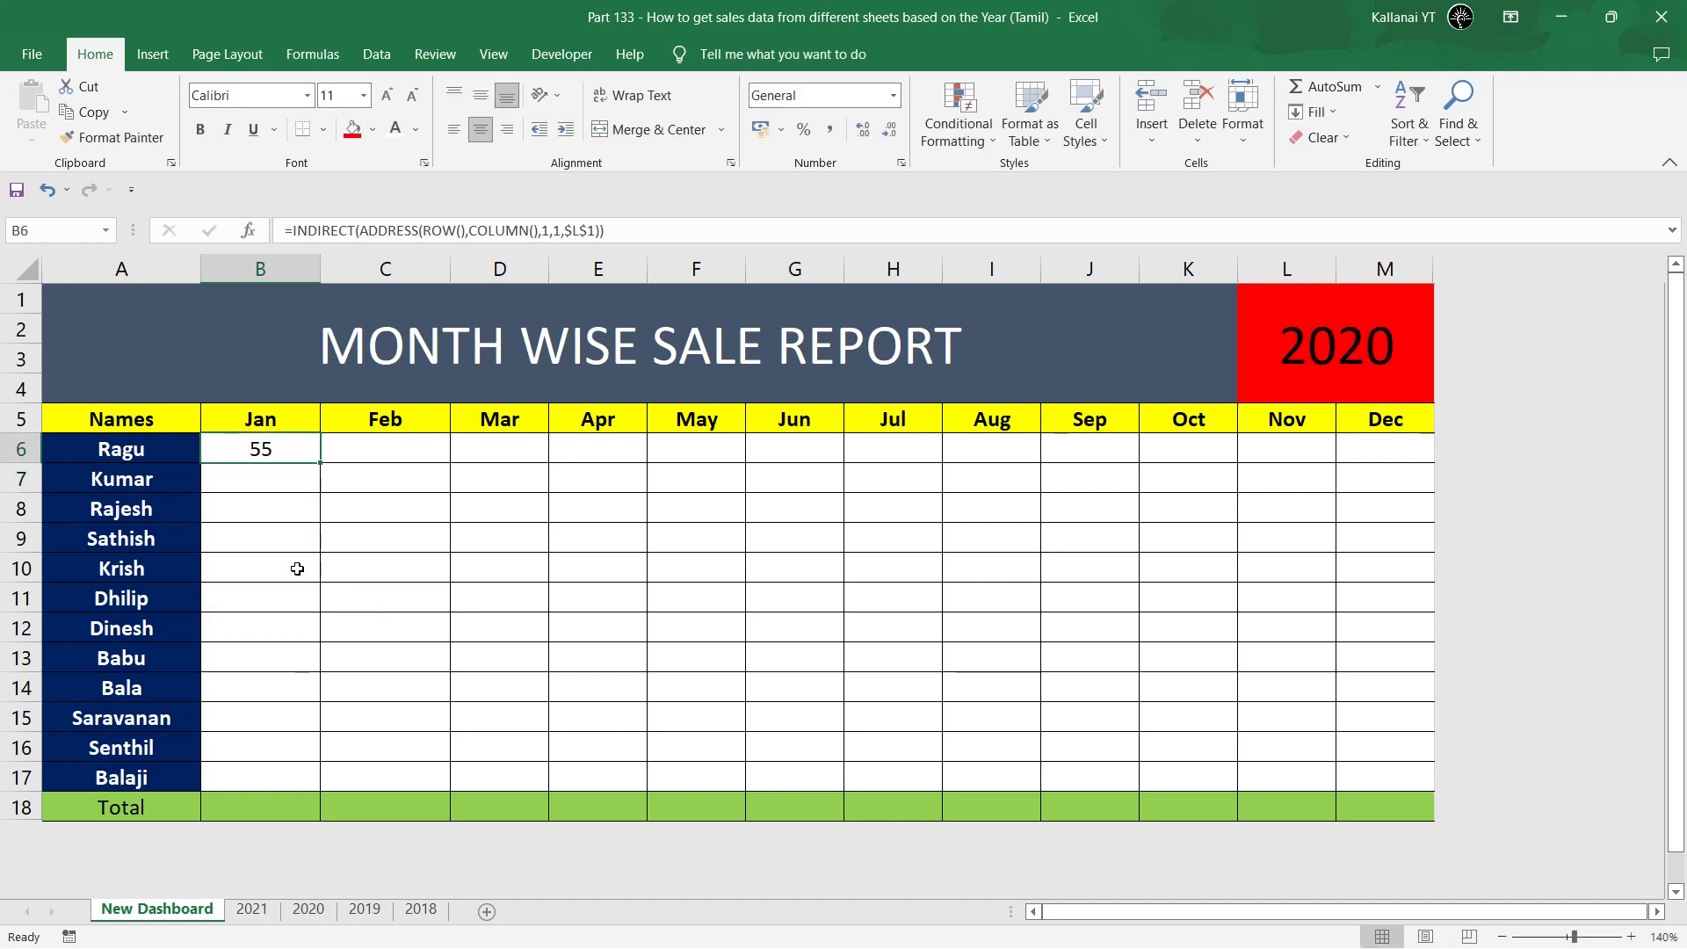
Check cell B6 on the 2020 sheet against the dashboard's B6 and return to the New Dashboard sheet.
left_click(303, 911)
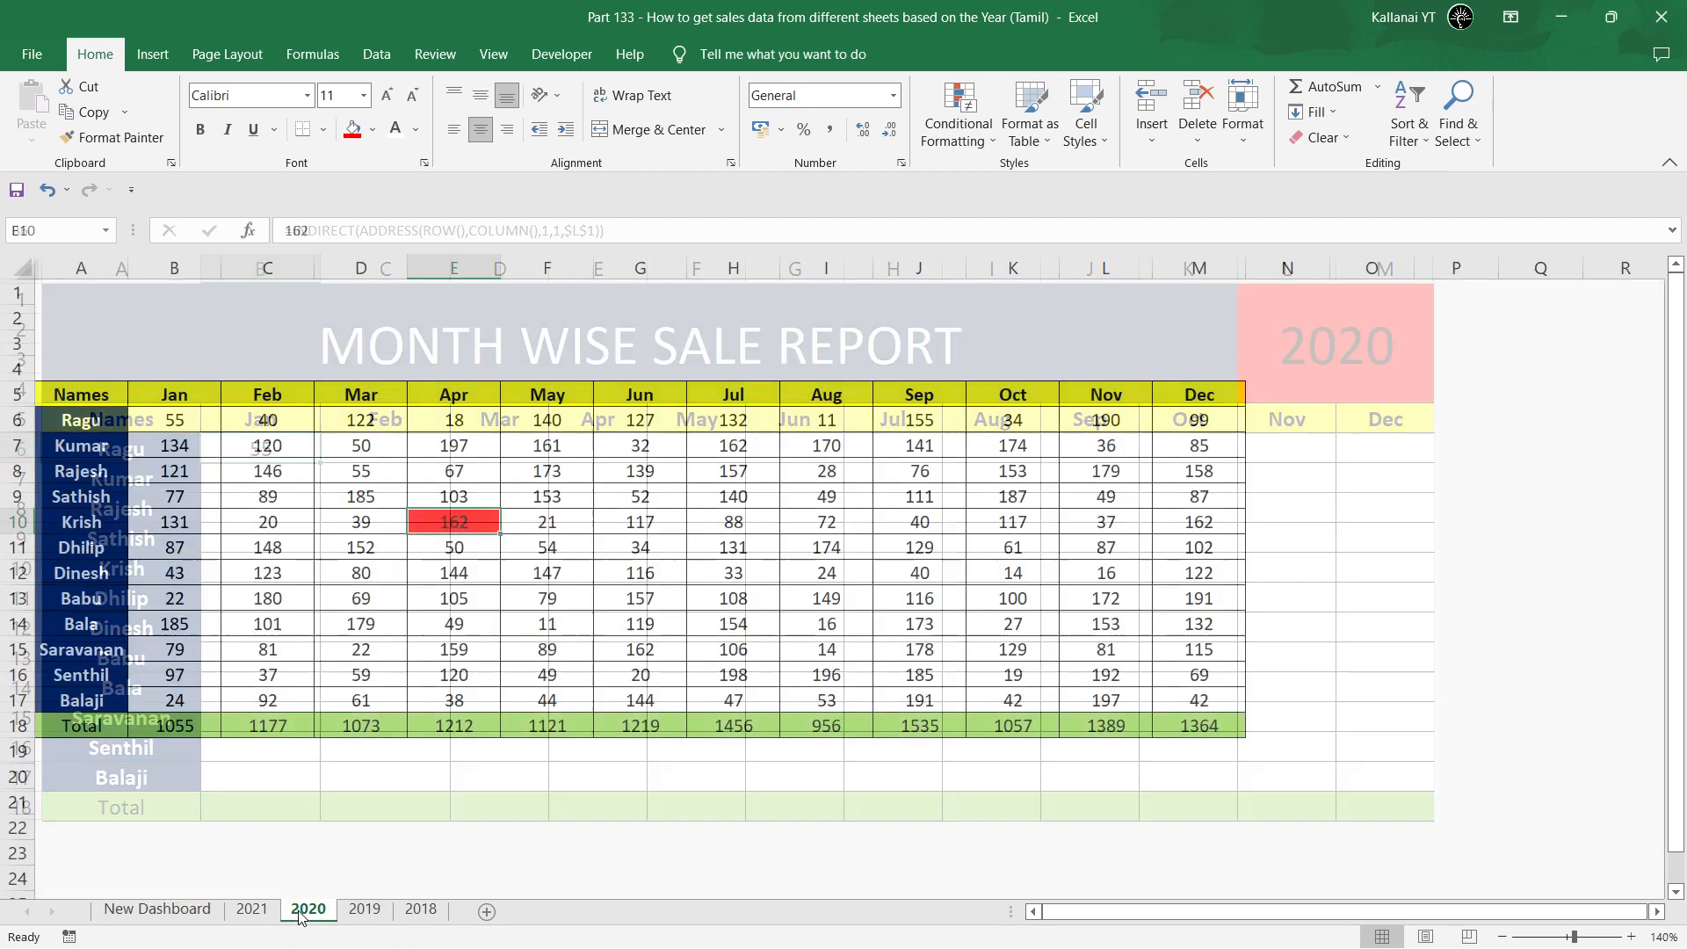
left_click(195, 426)
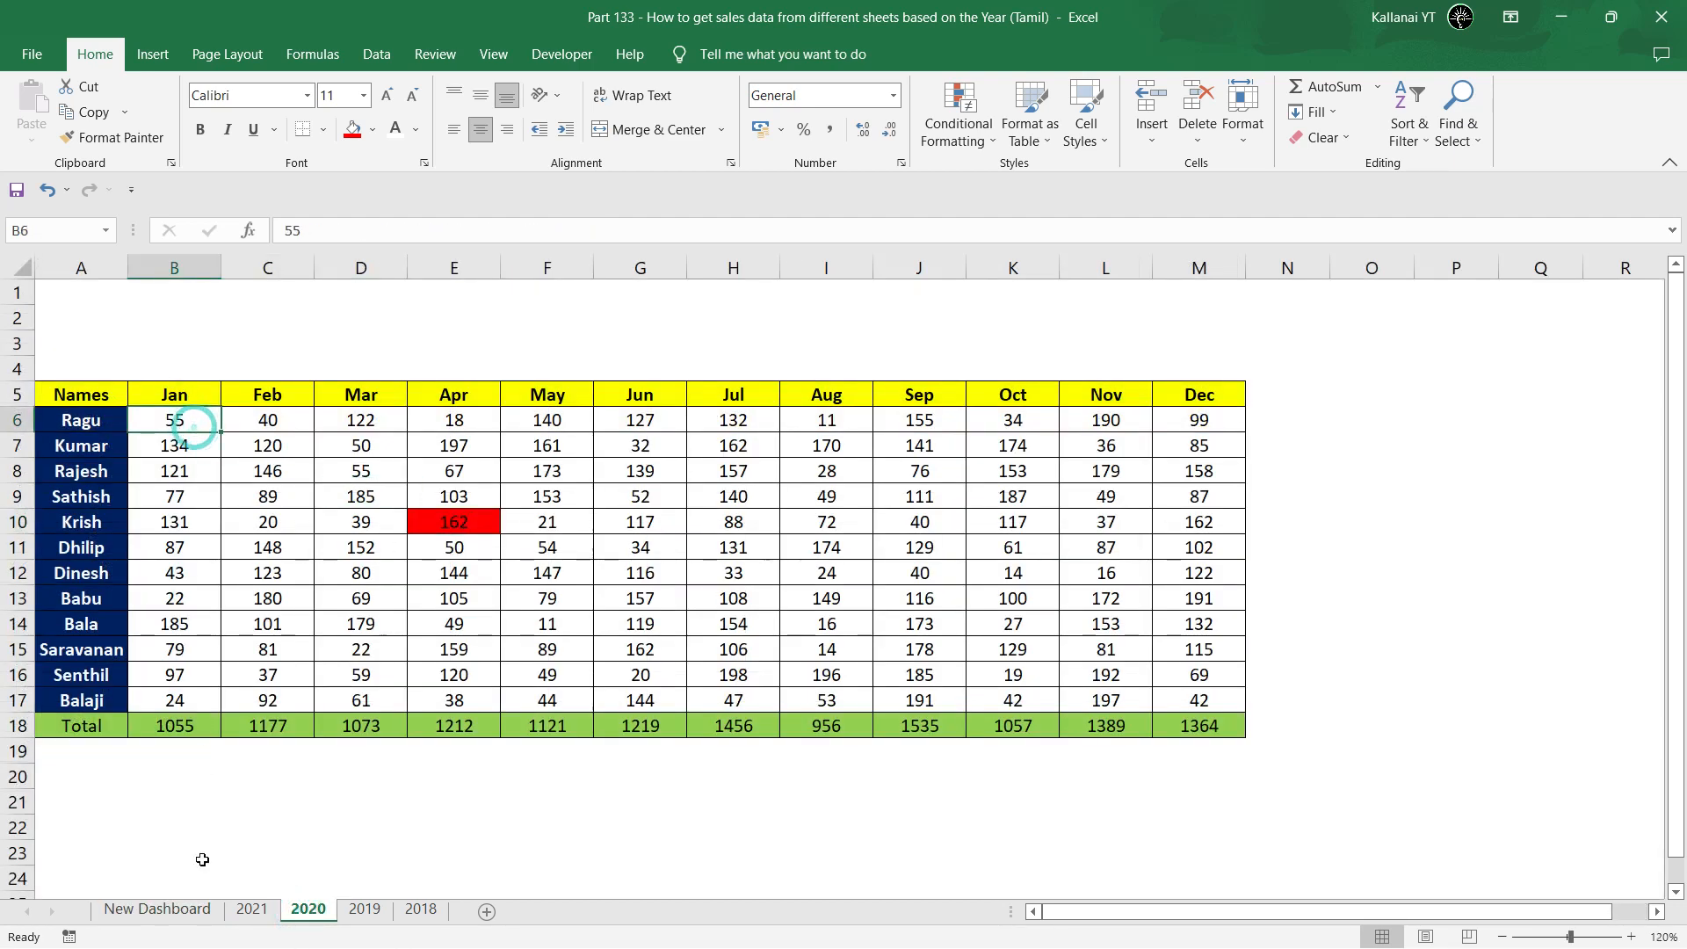
left_click(158, 910)
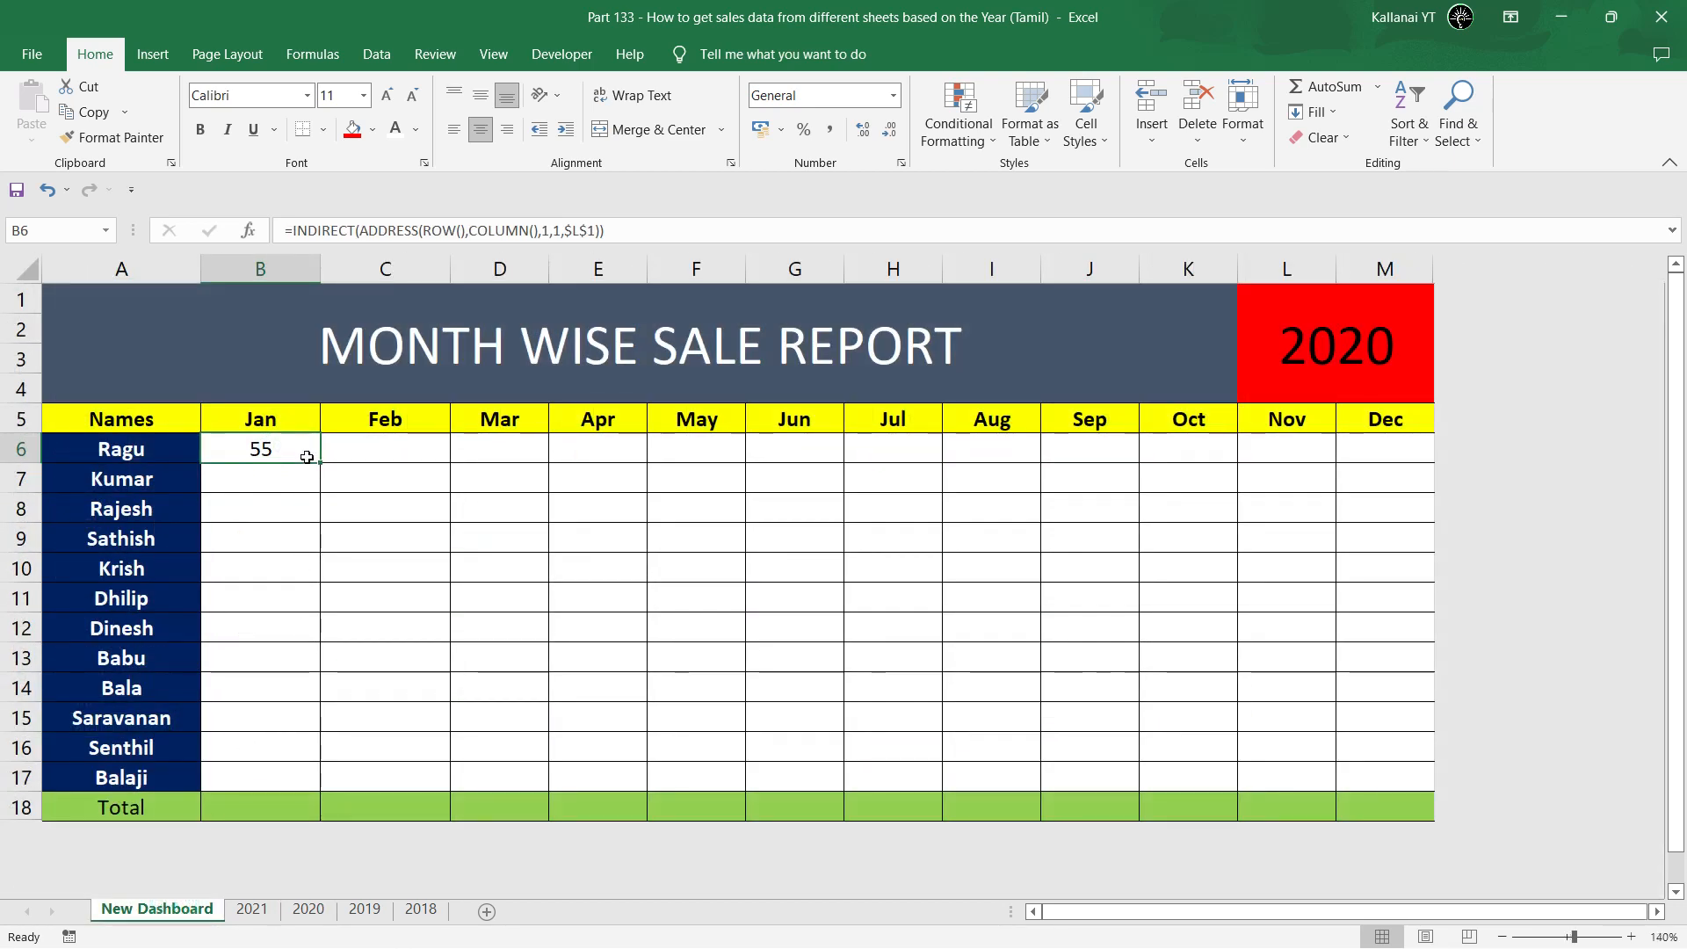
Copy the B6 formula across the remaining months of Ragu's row, C6 to M6.
key("Right")
key("Left")
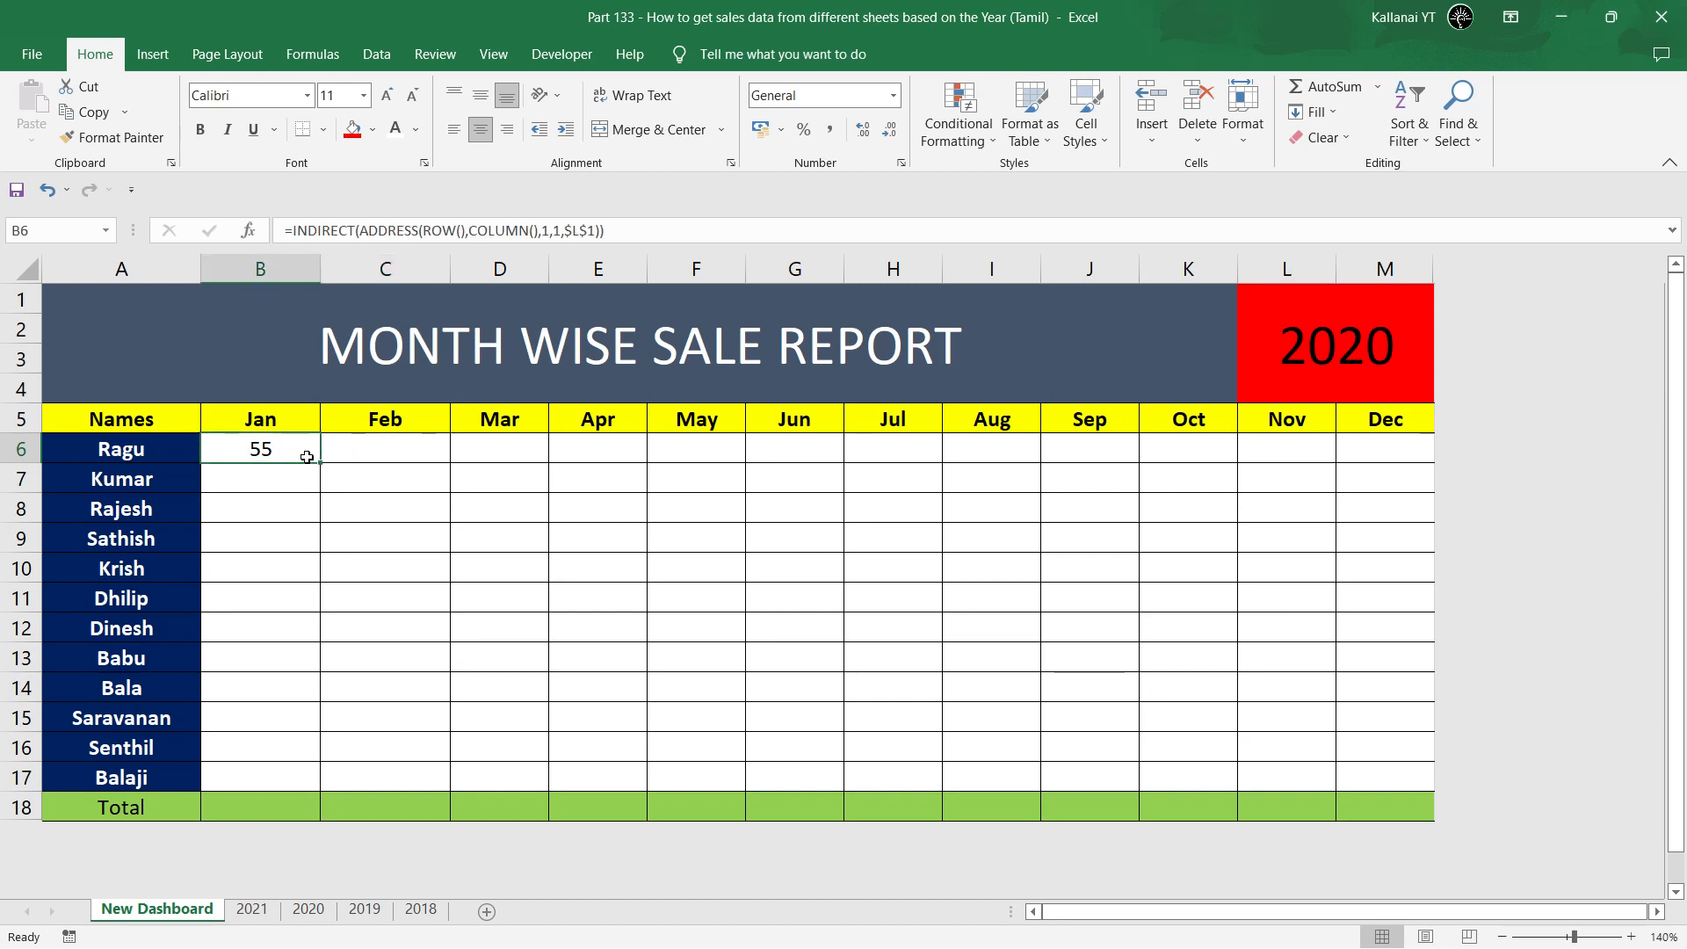
key("ctrl+c")
key("Right")
key("shift+Right")
key("shift+Right")
key("shift+Right")
key("shift+Right")
key("shift+Right")
key("shift+Right")
key("shift+Right")
key("shift+Right")
key("shift+Right")
key("shift+Right")
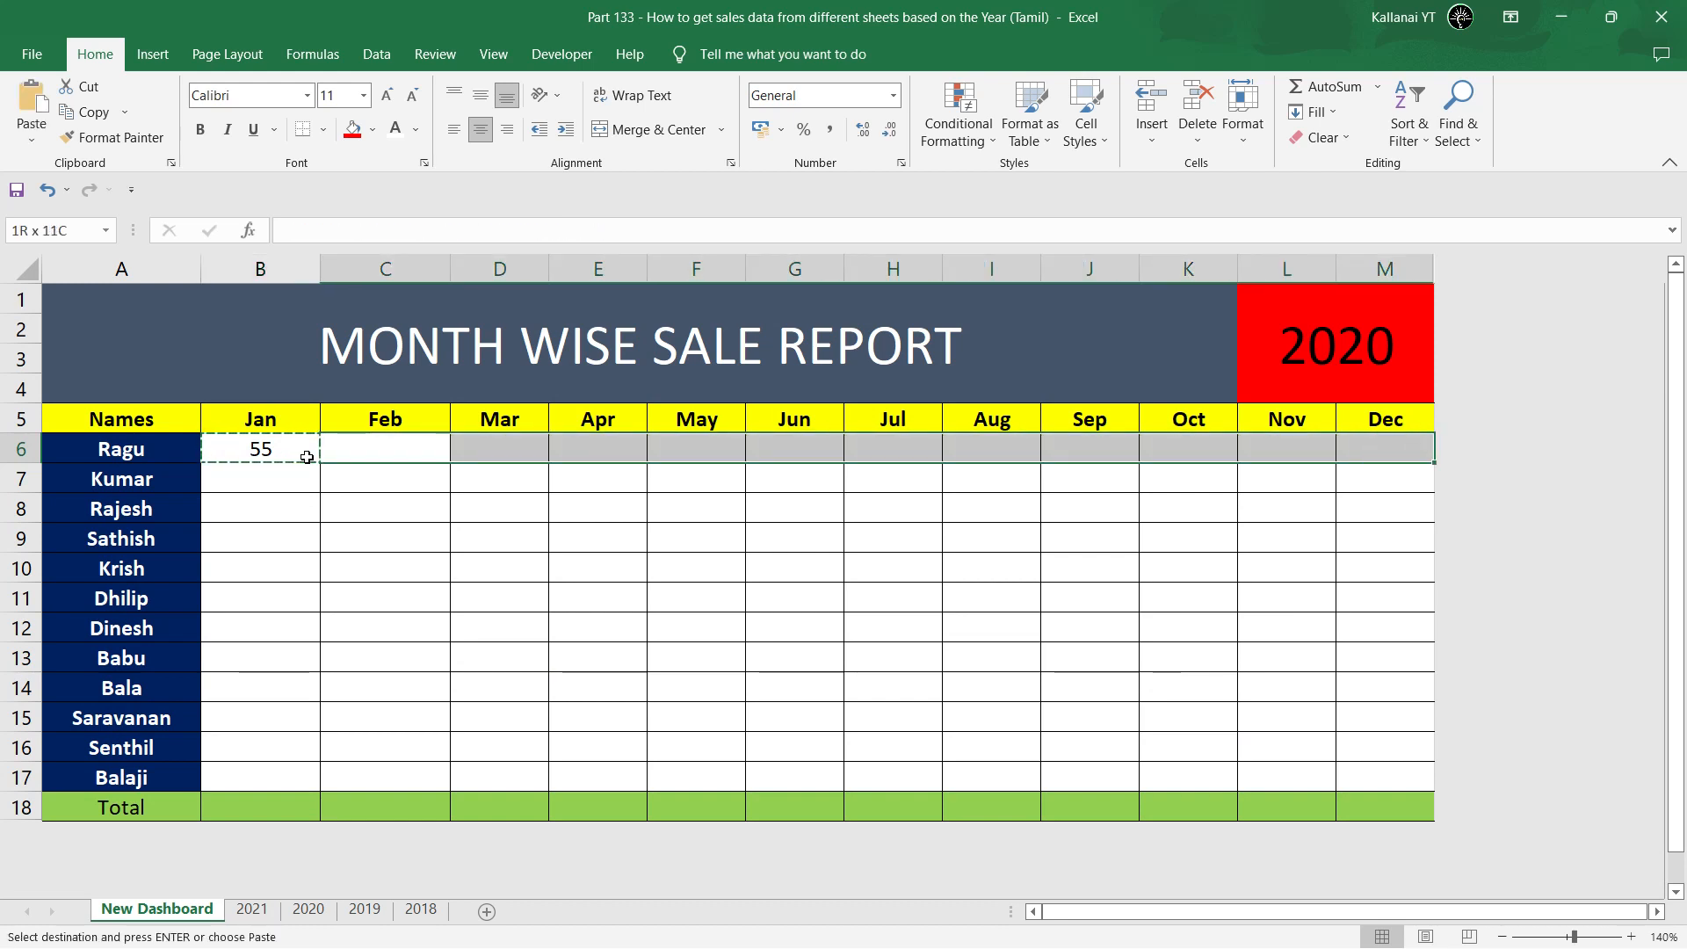
key("ctrl+v")
key("Left")
key("Left")
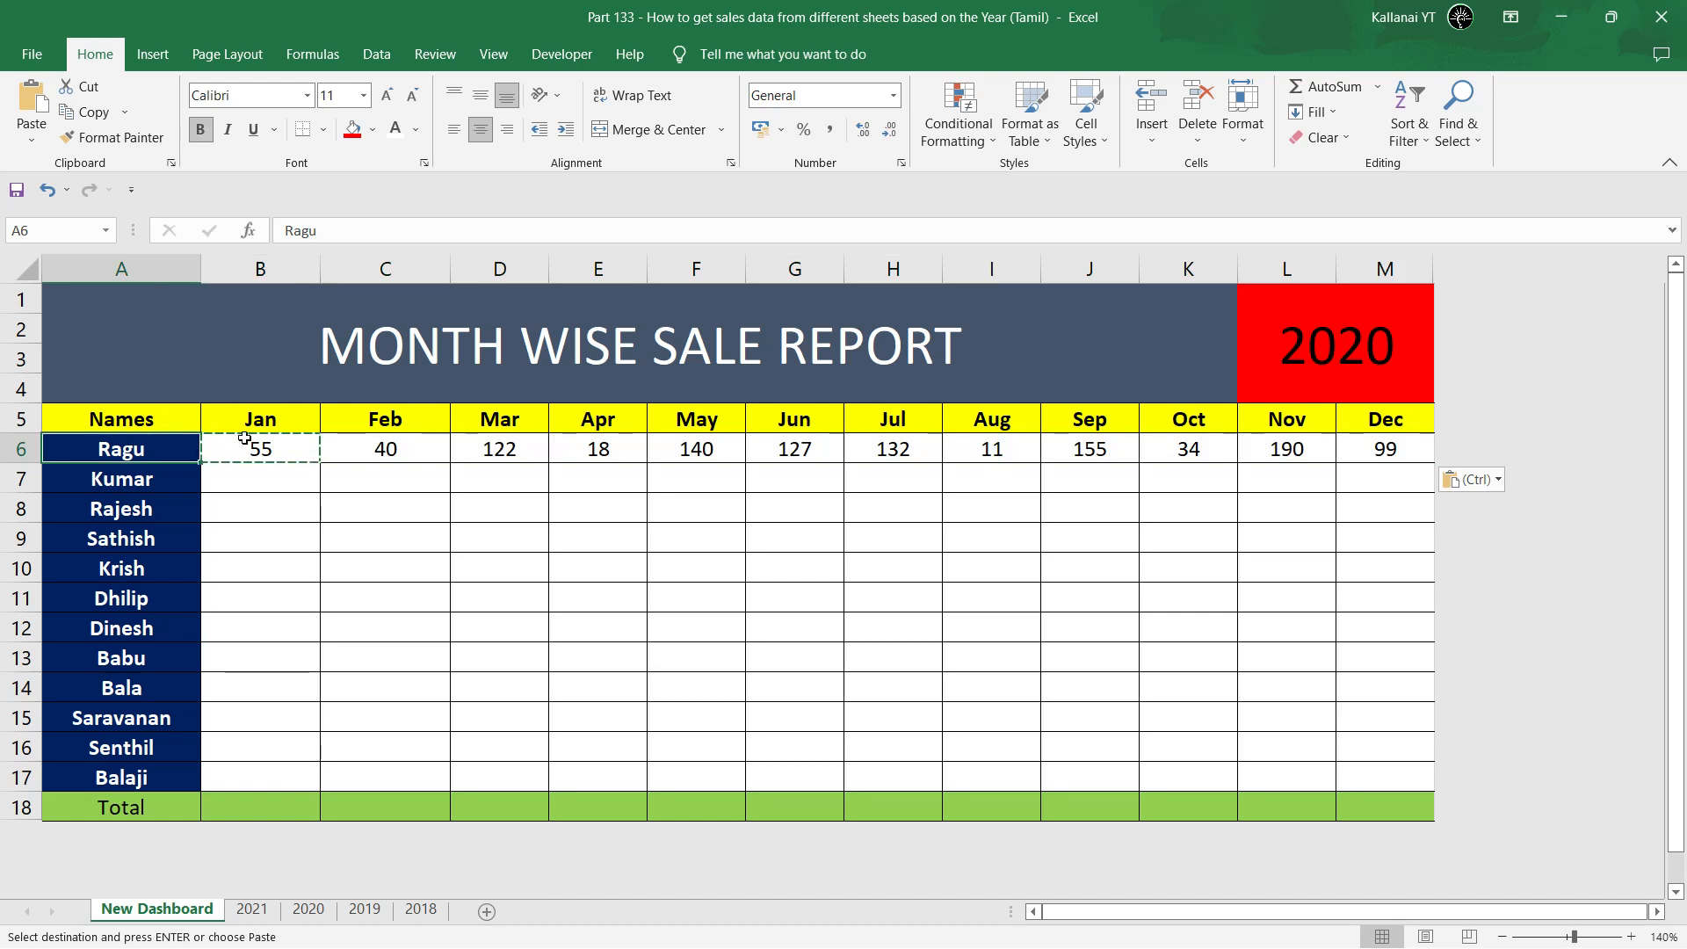
key("Escape")
Evaluate the COLUMN() part of the C6 formula in place, then restore the original formula.
left_click(397, 458)
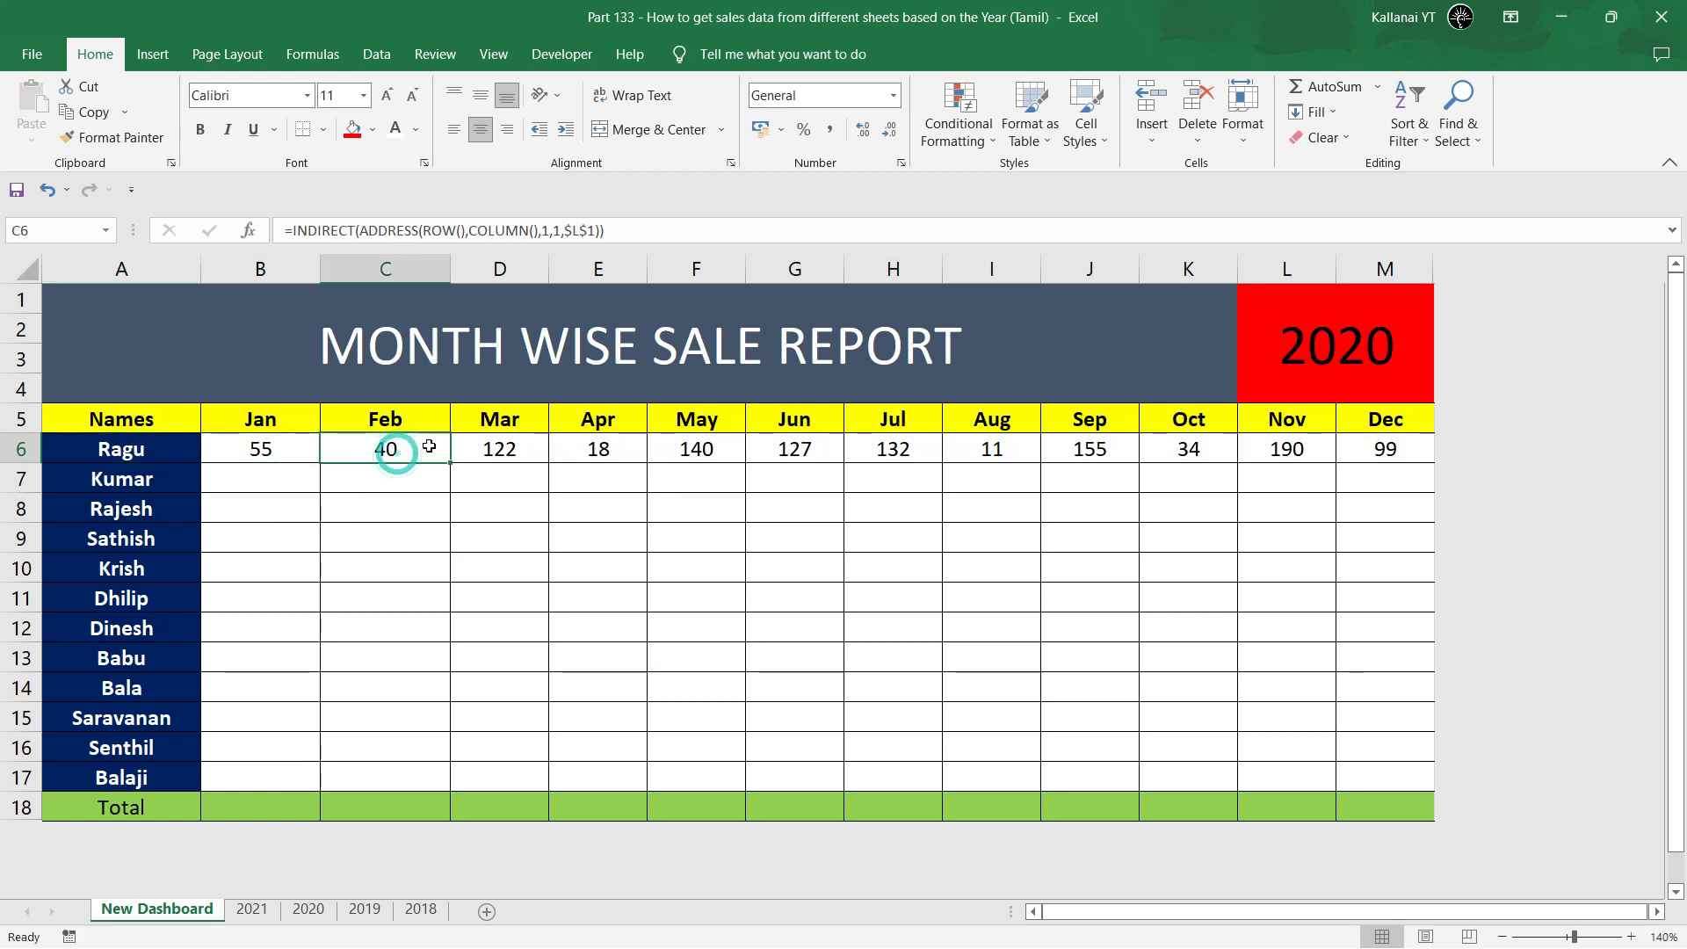
double_click(385, 446)
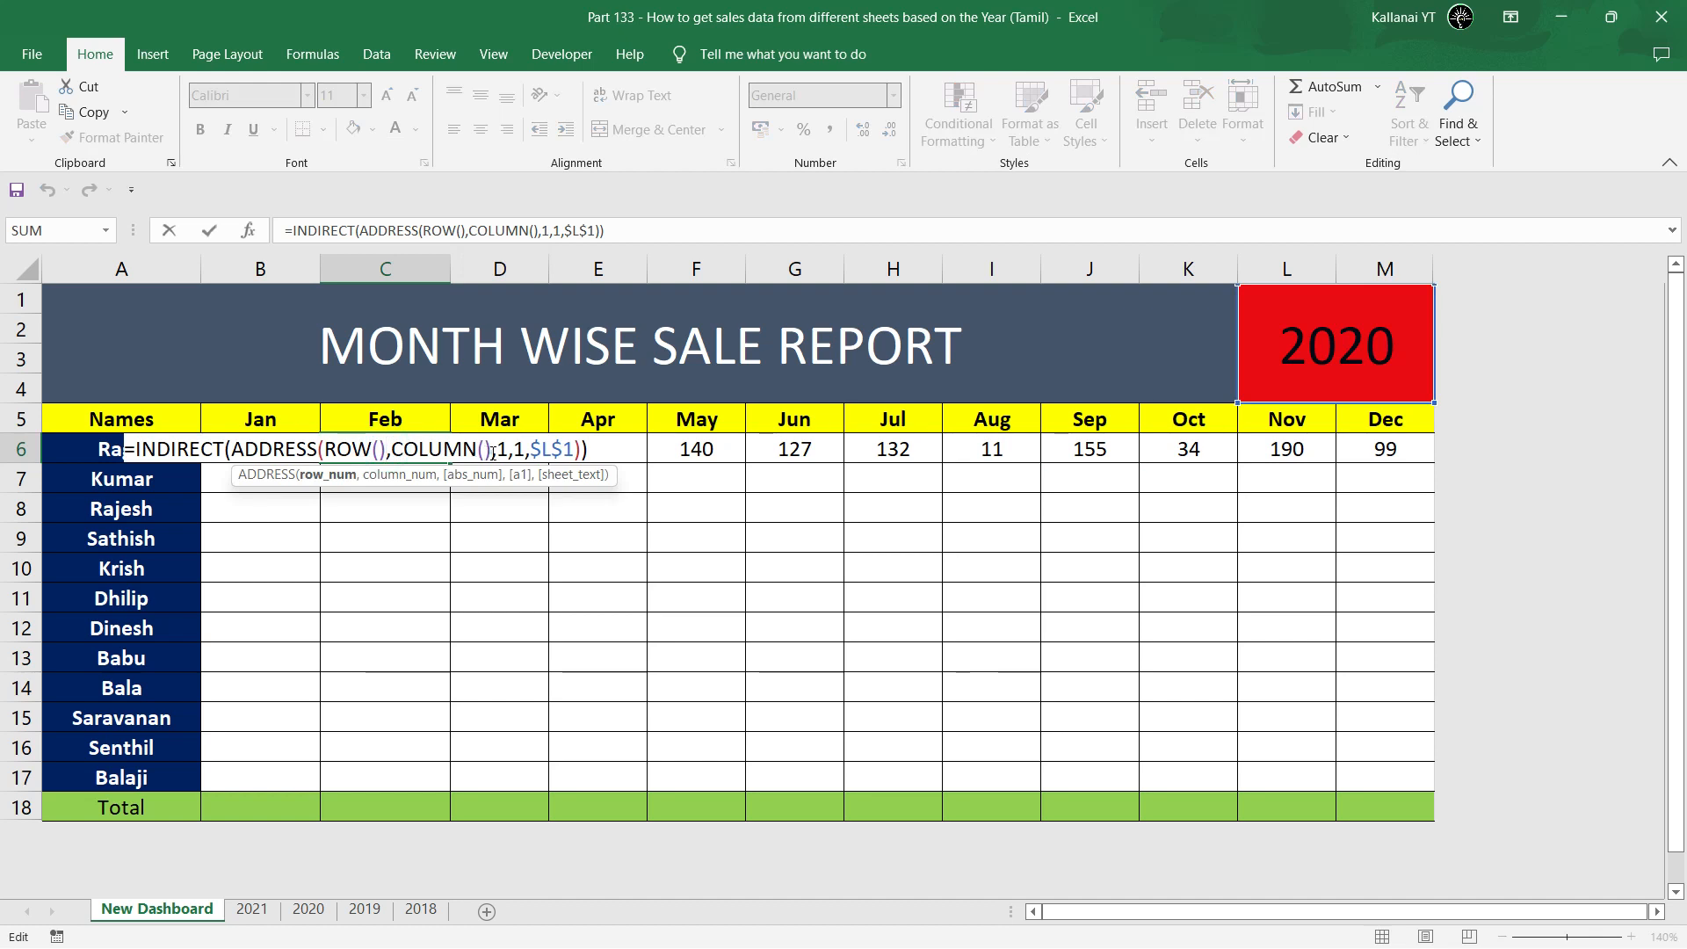
left_click_drag(493, 453, 393, 446)
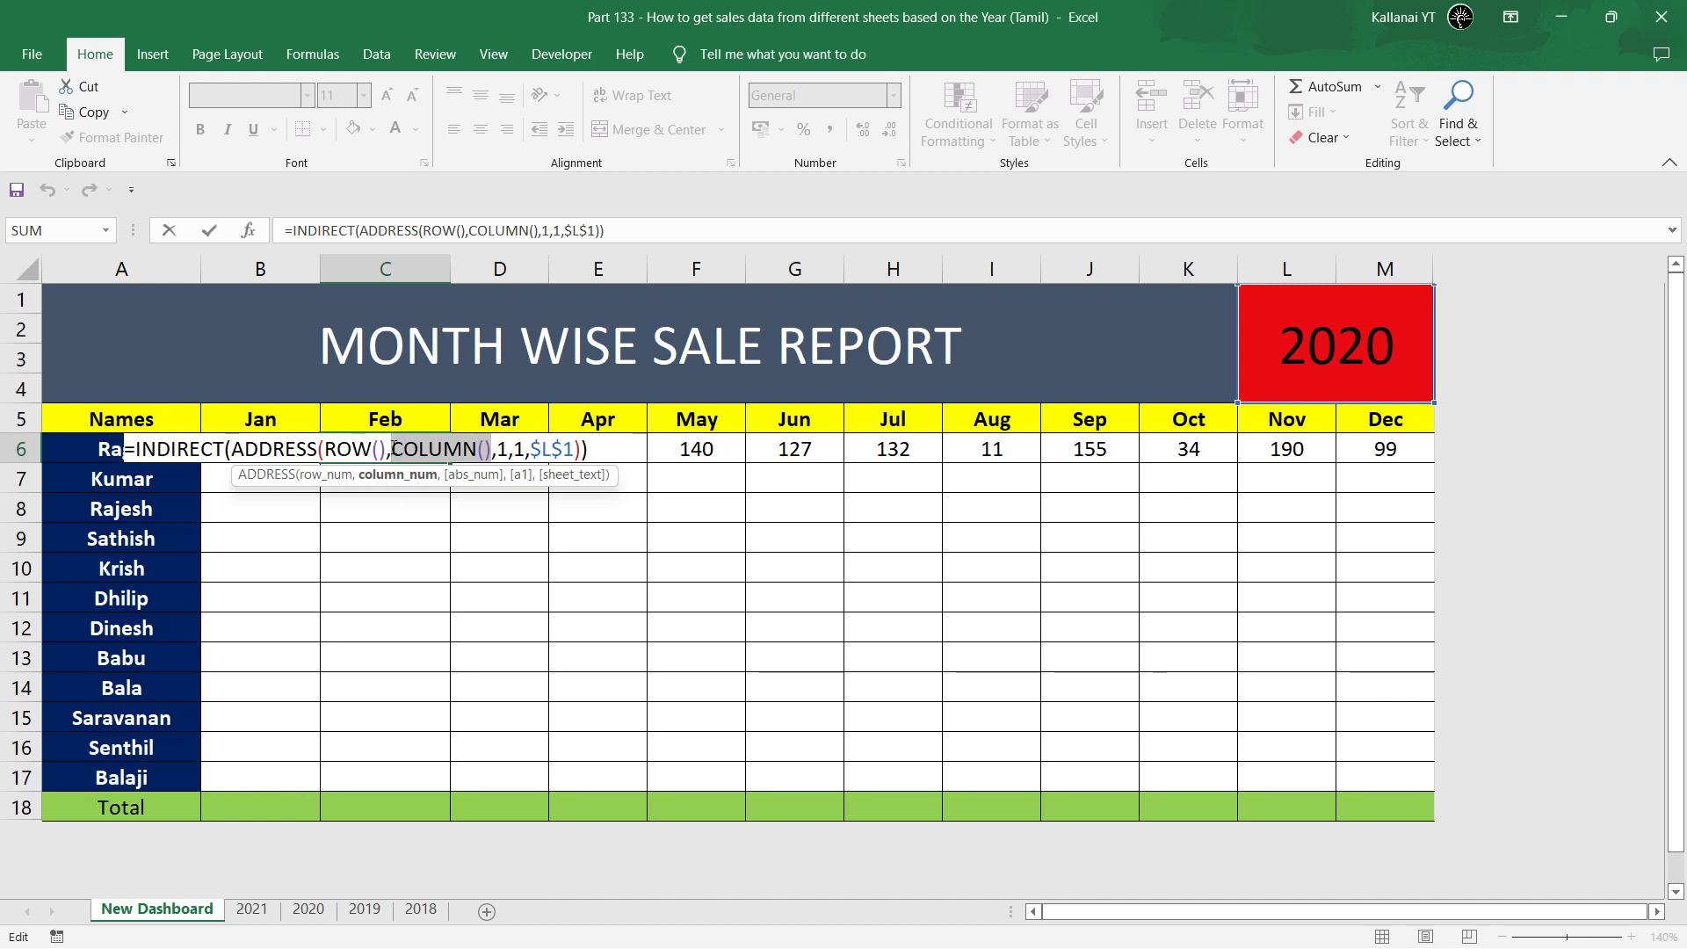
key("F9")
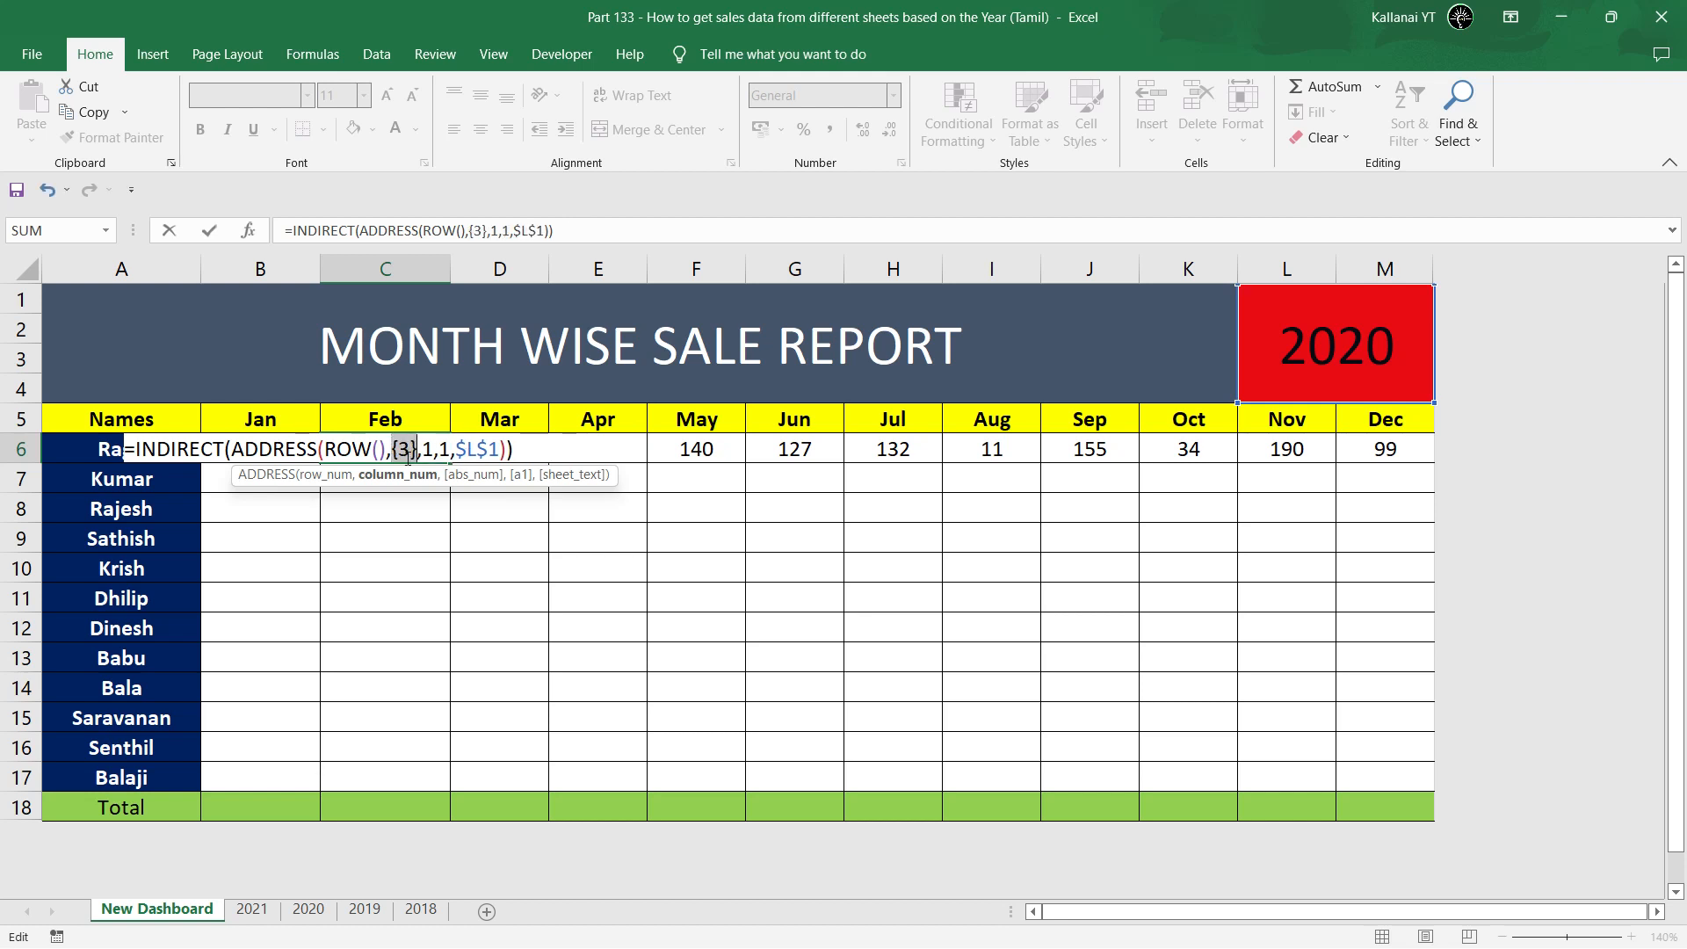
key("ctrl+z")
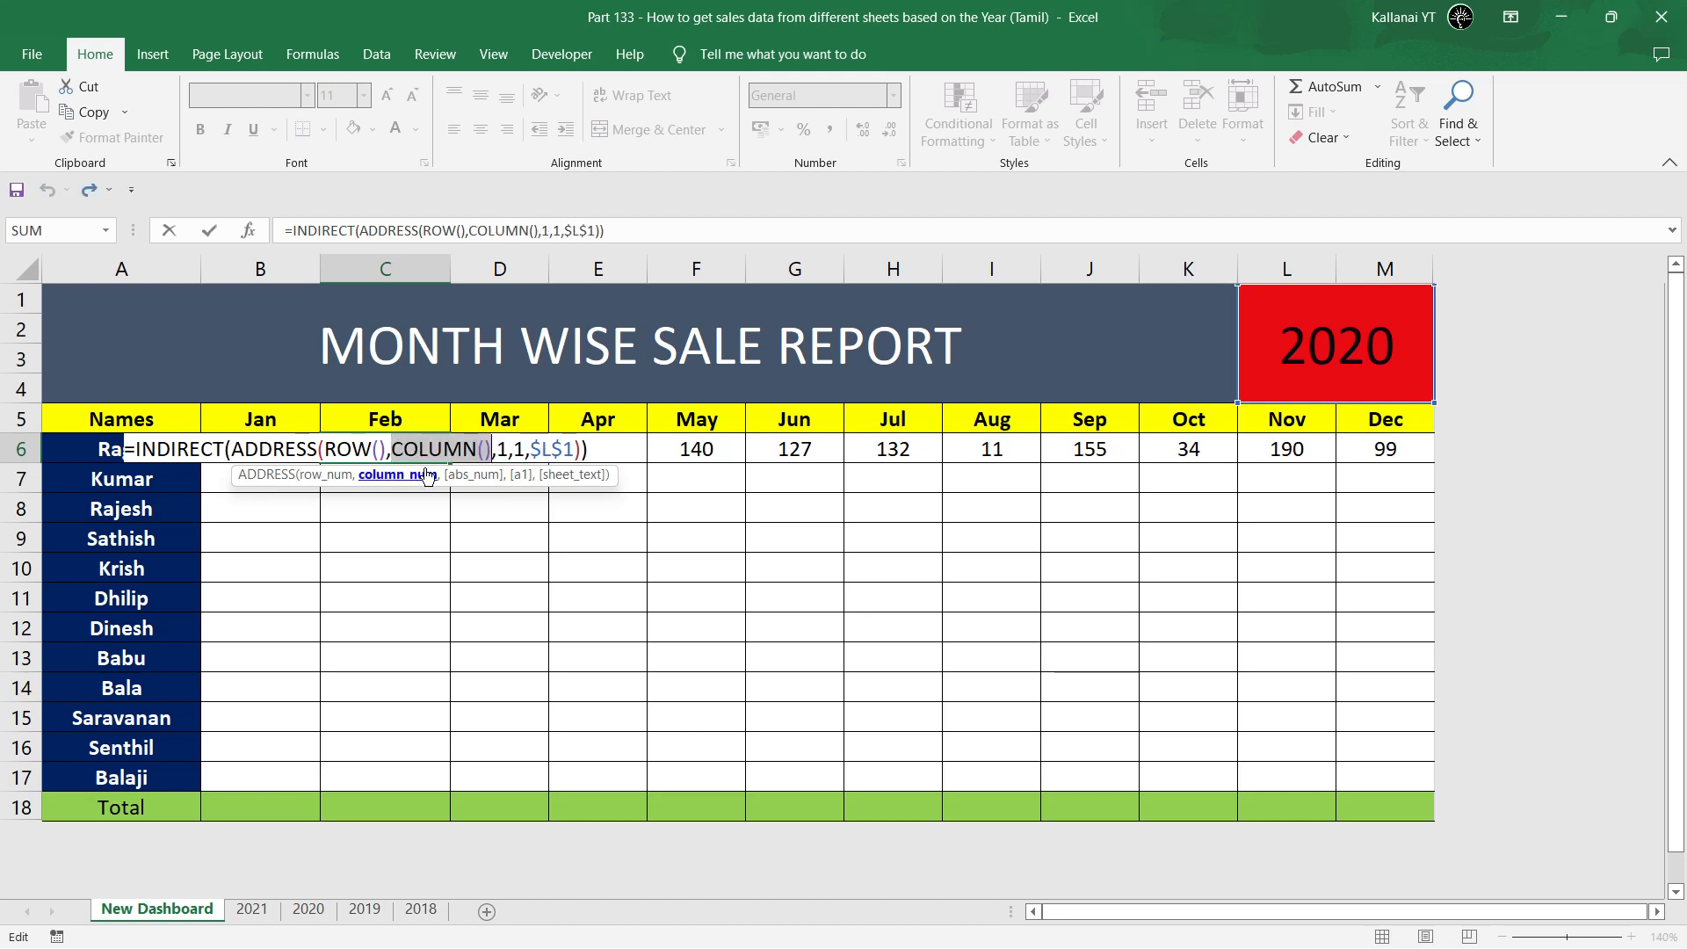
key("Return")
Fill the row 6 INDIRECT formulas down through row 17 for all months, covering B6:M17.
key("Up")
key("Left")
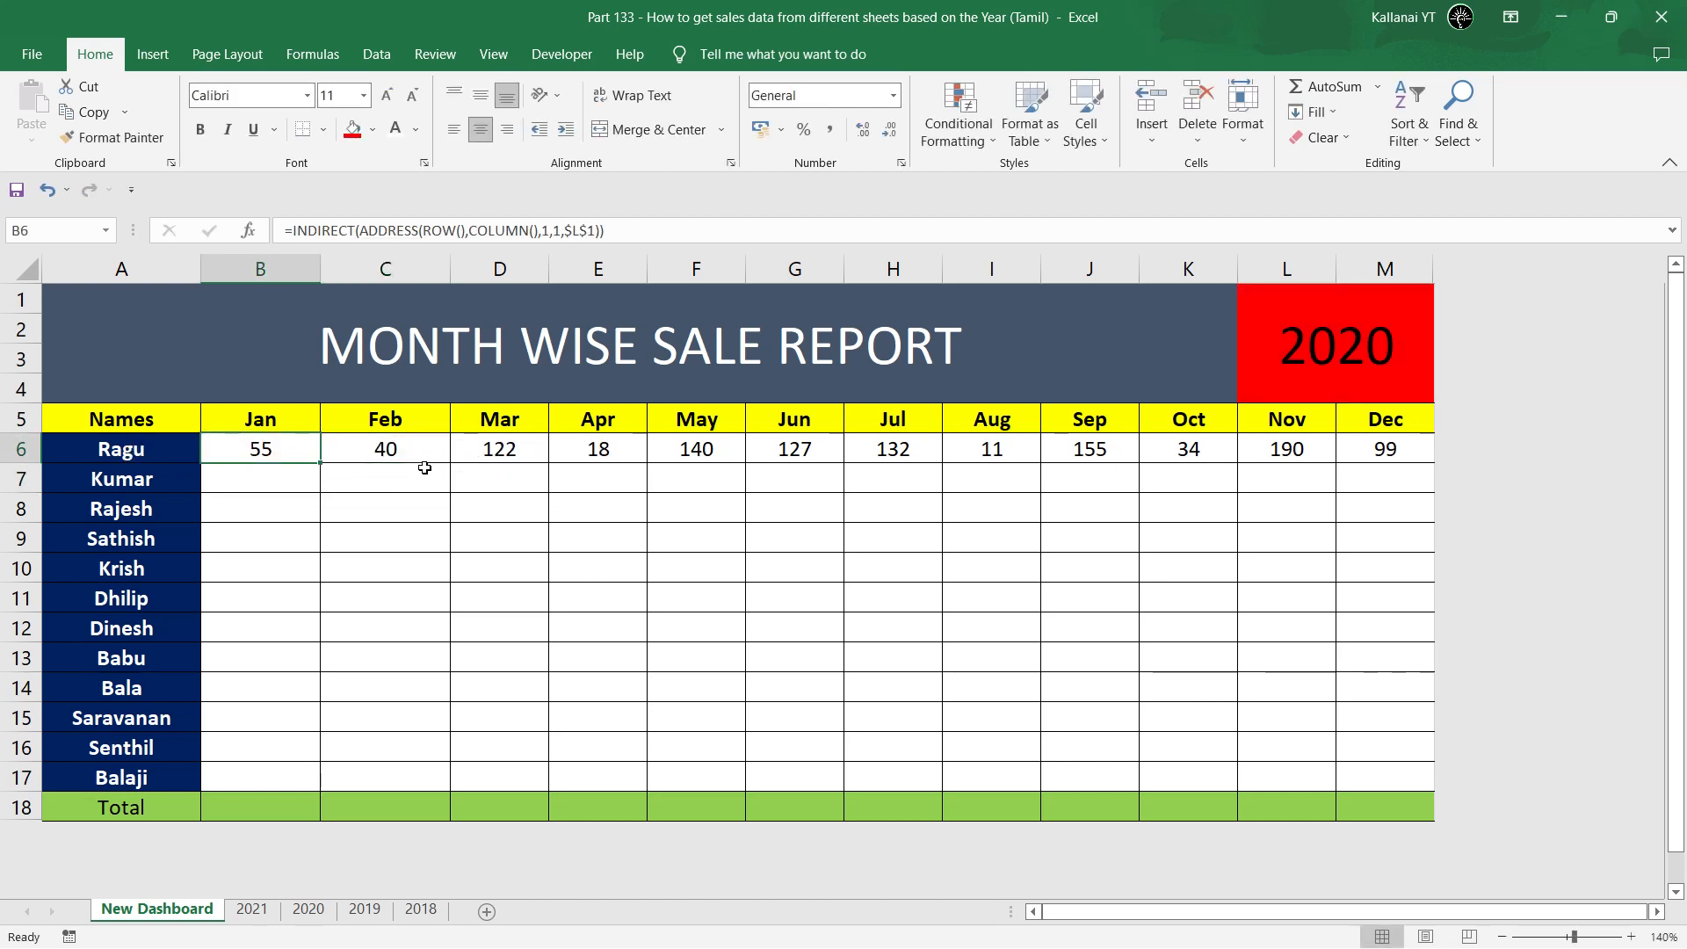
key("shift+Right")
key("shift+Right")
key("shift+Right")
key("shift+Right")
key("shift+Right")
key("shift+Right")
key("shift+Right")
key("shift+Right")
key("shift+Right")
key("shift+Right")
key("shift+Right")
key("shift+Down")
key("shift+Down")
key("shift+Down")
key("shift+Down")
key("shift+Down")
key("shift+Down")
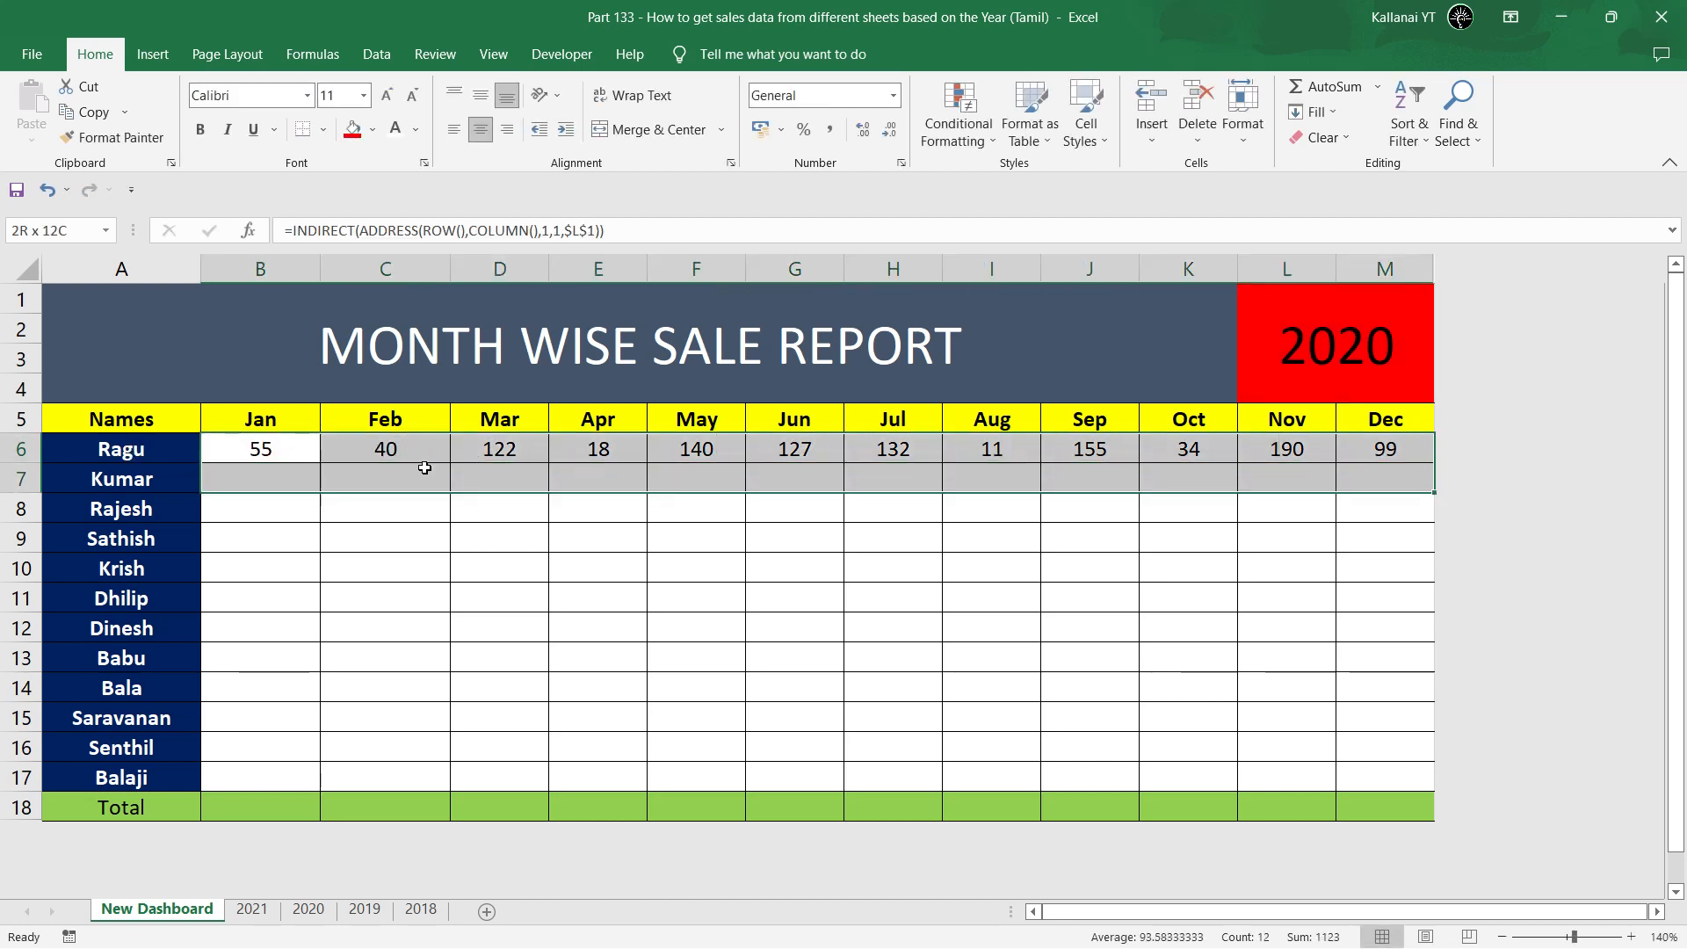
key("shift+Down")
key("shift+Down")
key("shift+Down")
key("shift+Down")
key("shift+Down")
key("shift+Down")
key("shift+Up")
key("ctrl+d")
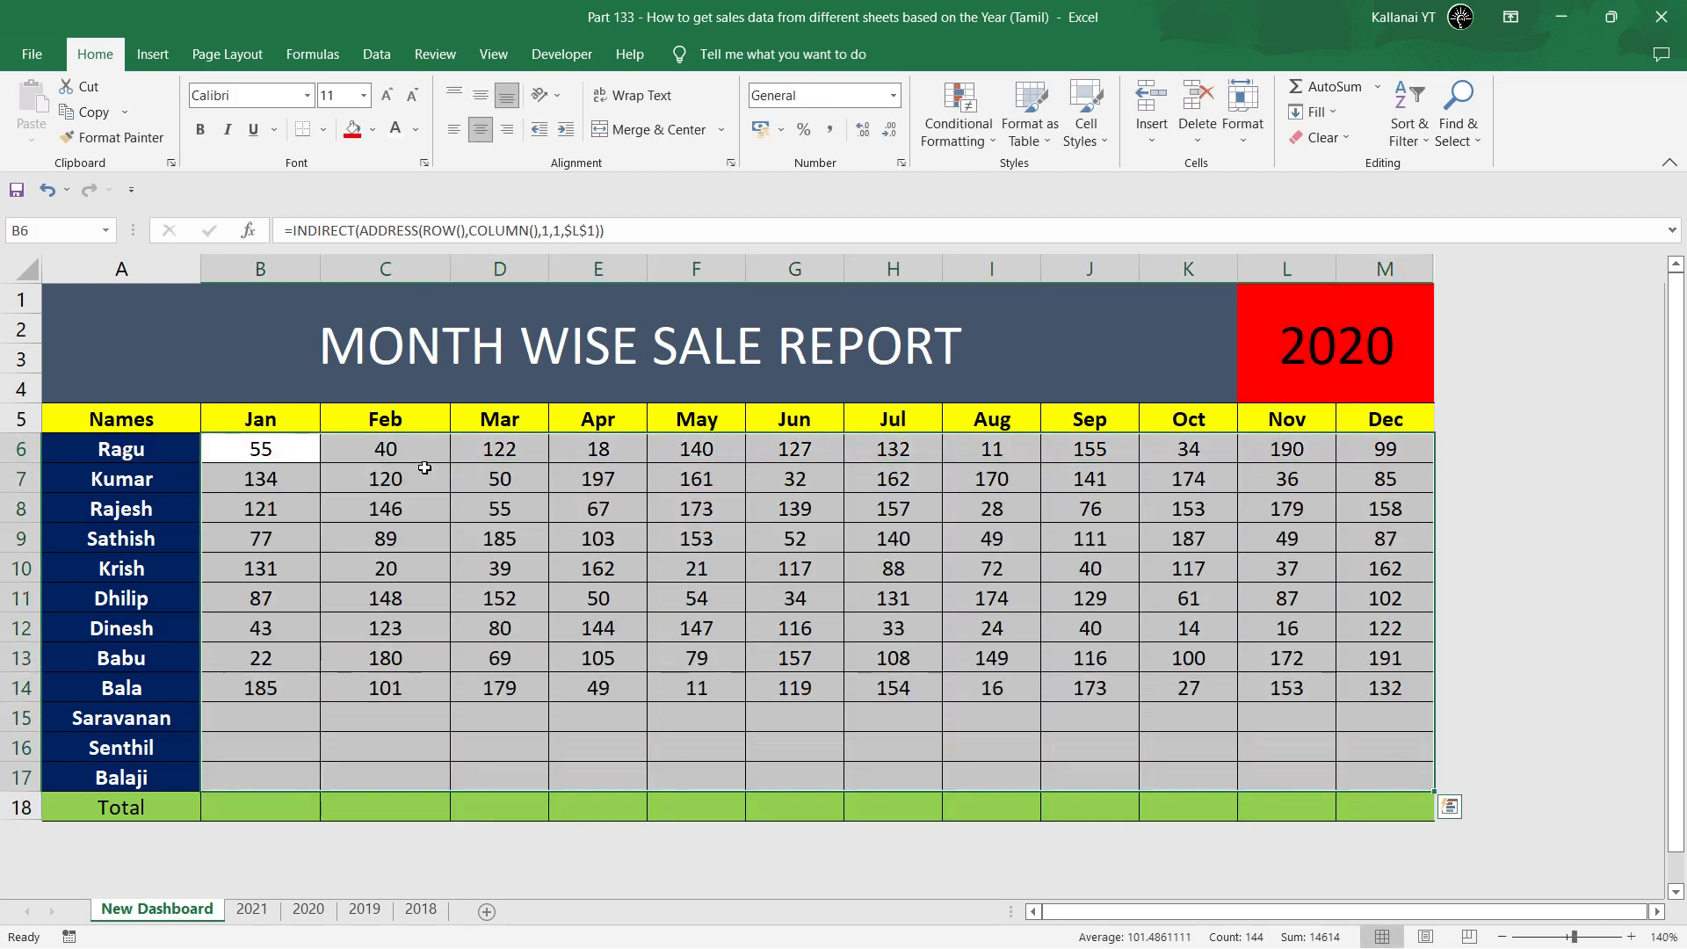
Total the January column in B18 with =SUM(B6:B17).
key("shift+BackSpace")
key("ctrl+Down")
key("Down")
key("Up")
key("Down")
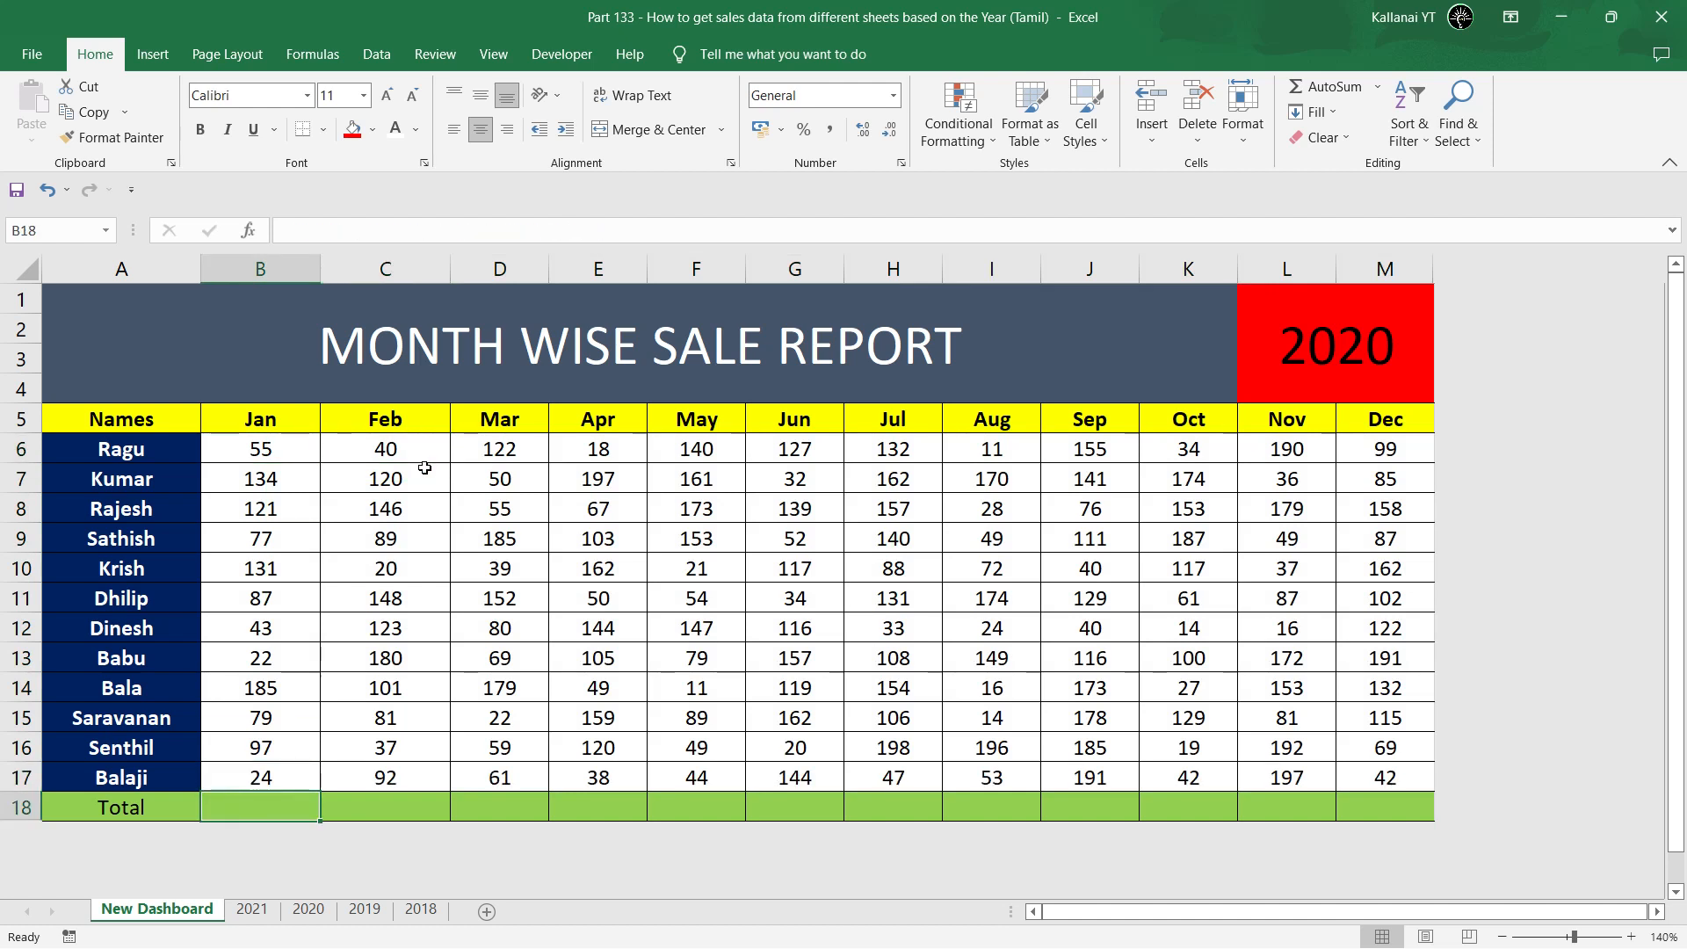
key("alt+equal")
key("shift+Return")
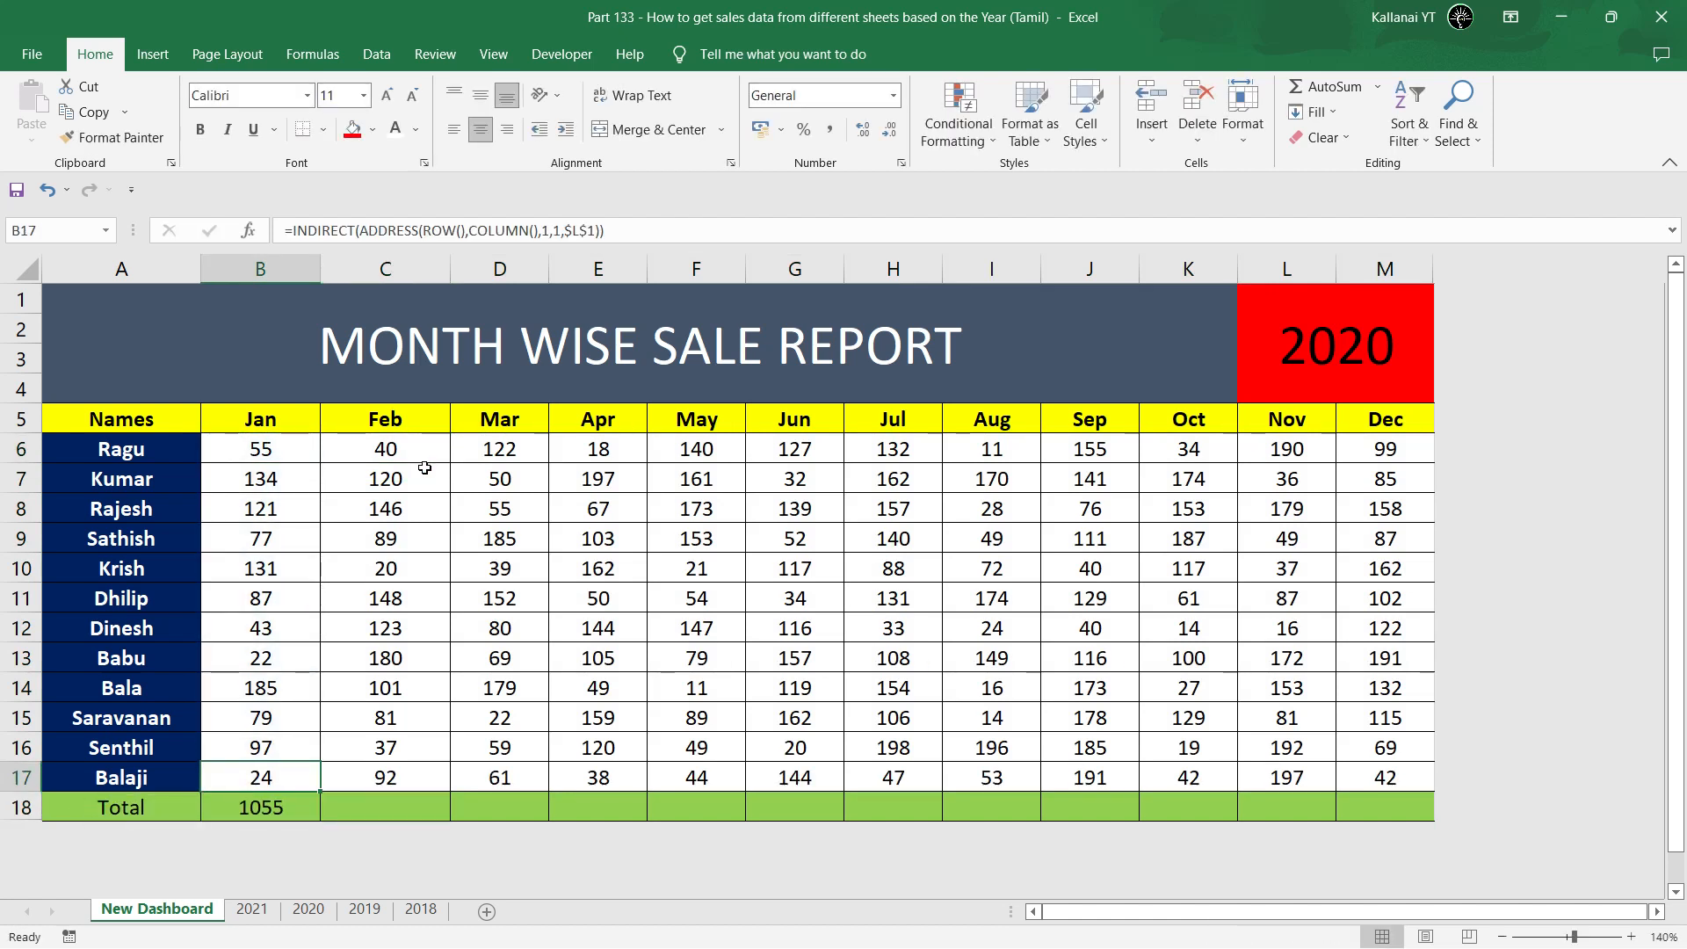
Review the SUM formula in B18 and copy it across the Total row to C18:M18.
key("Down")
key("ctrl+c")
key("F2")
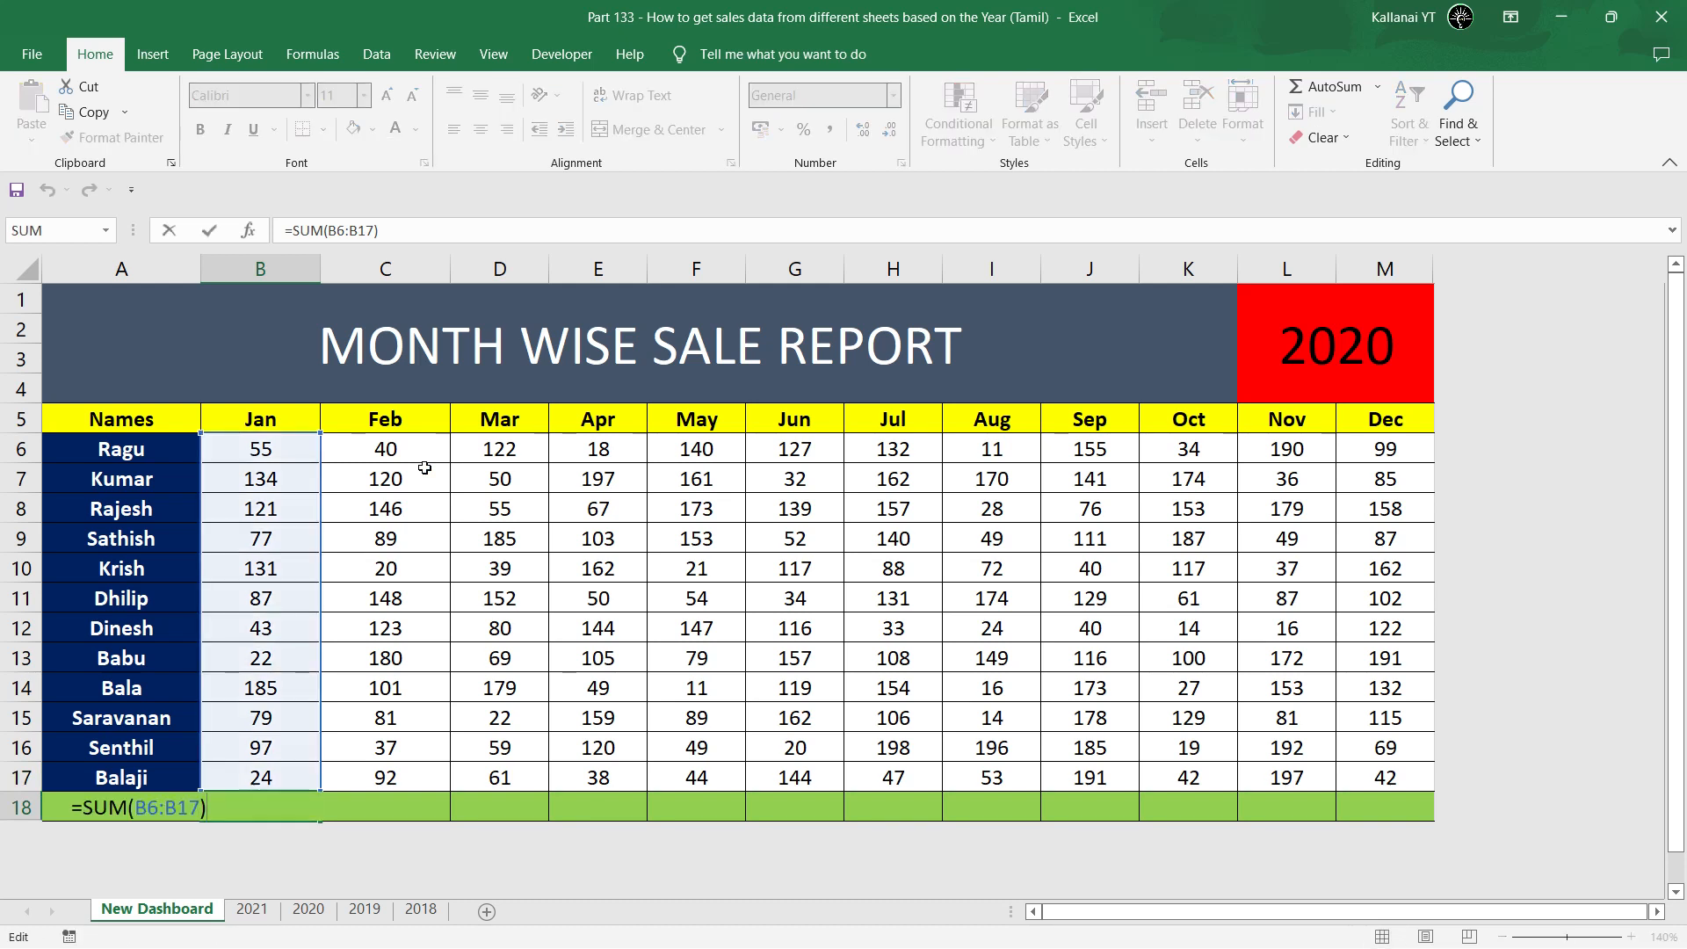
key("Escape")
key("ctrl+c")
key("Right")
key("shift+Right")
key("shift+Right")
key("shift+Right")
key("shift+Right")
key("shift+Right")
key("shift+Right")
key("shift+Right")
key("shift+Right")
key("shift+Right")
key("shift+Right")
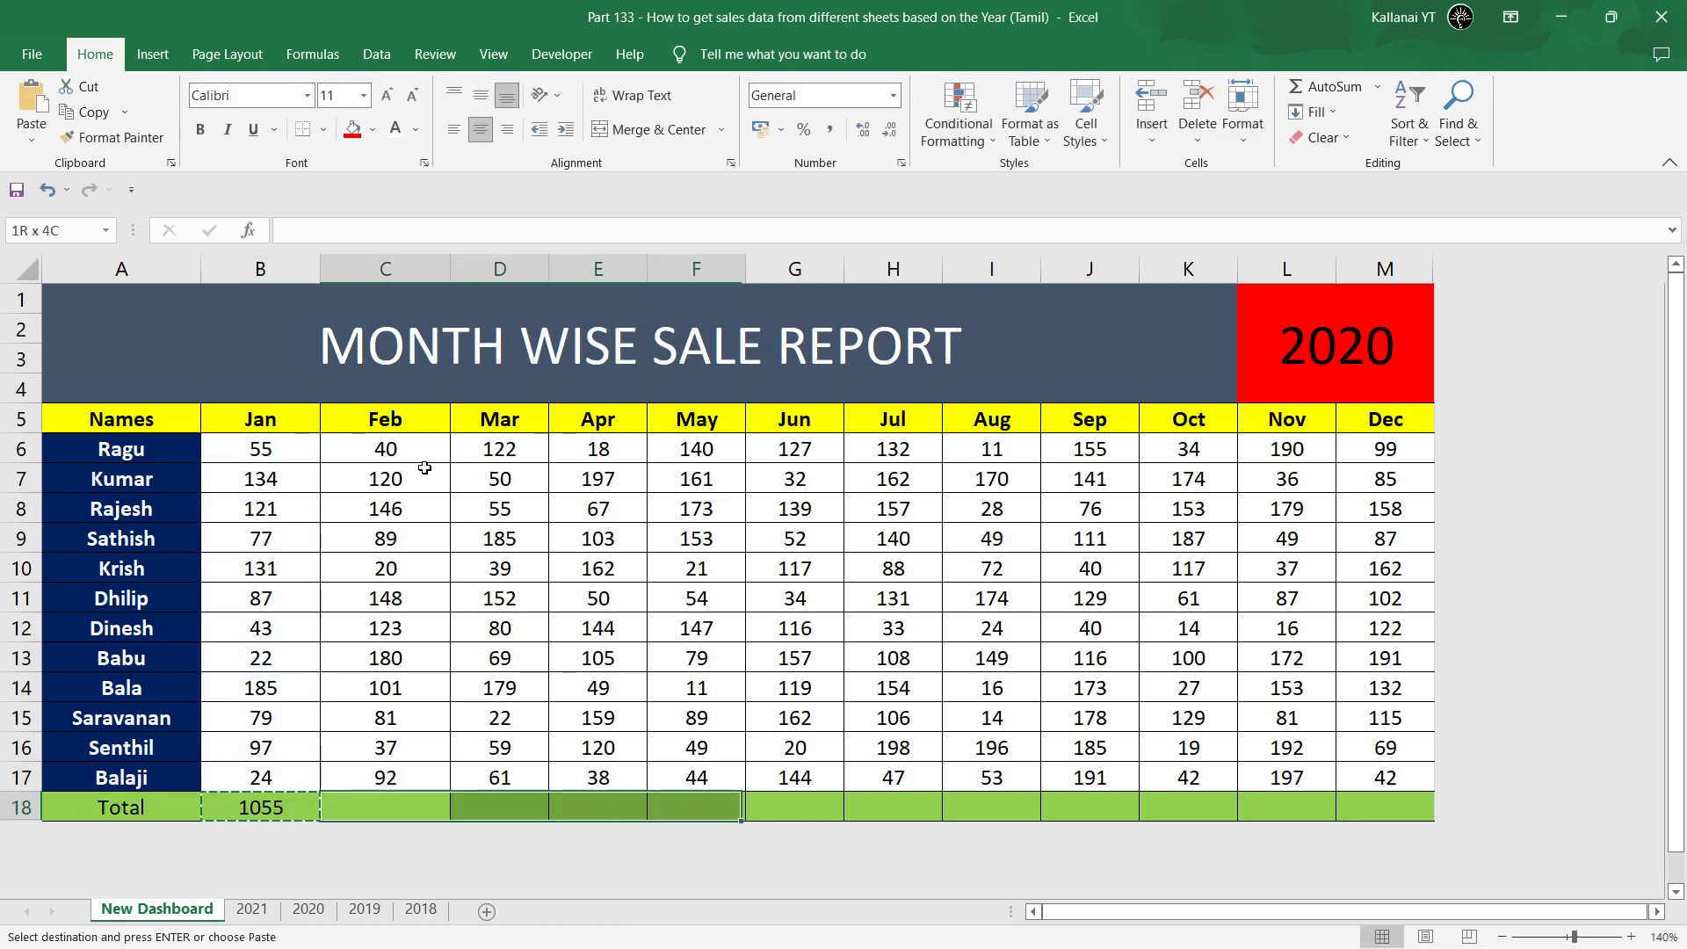
key("ctrl+v")
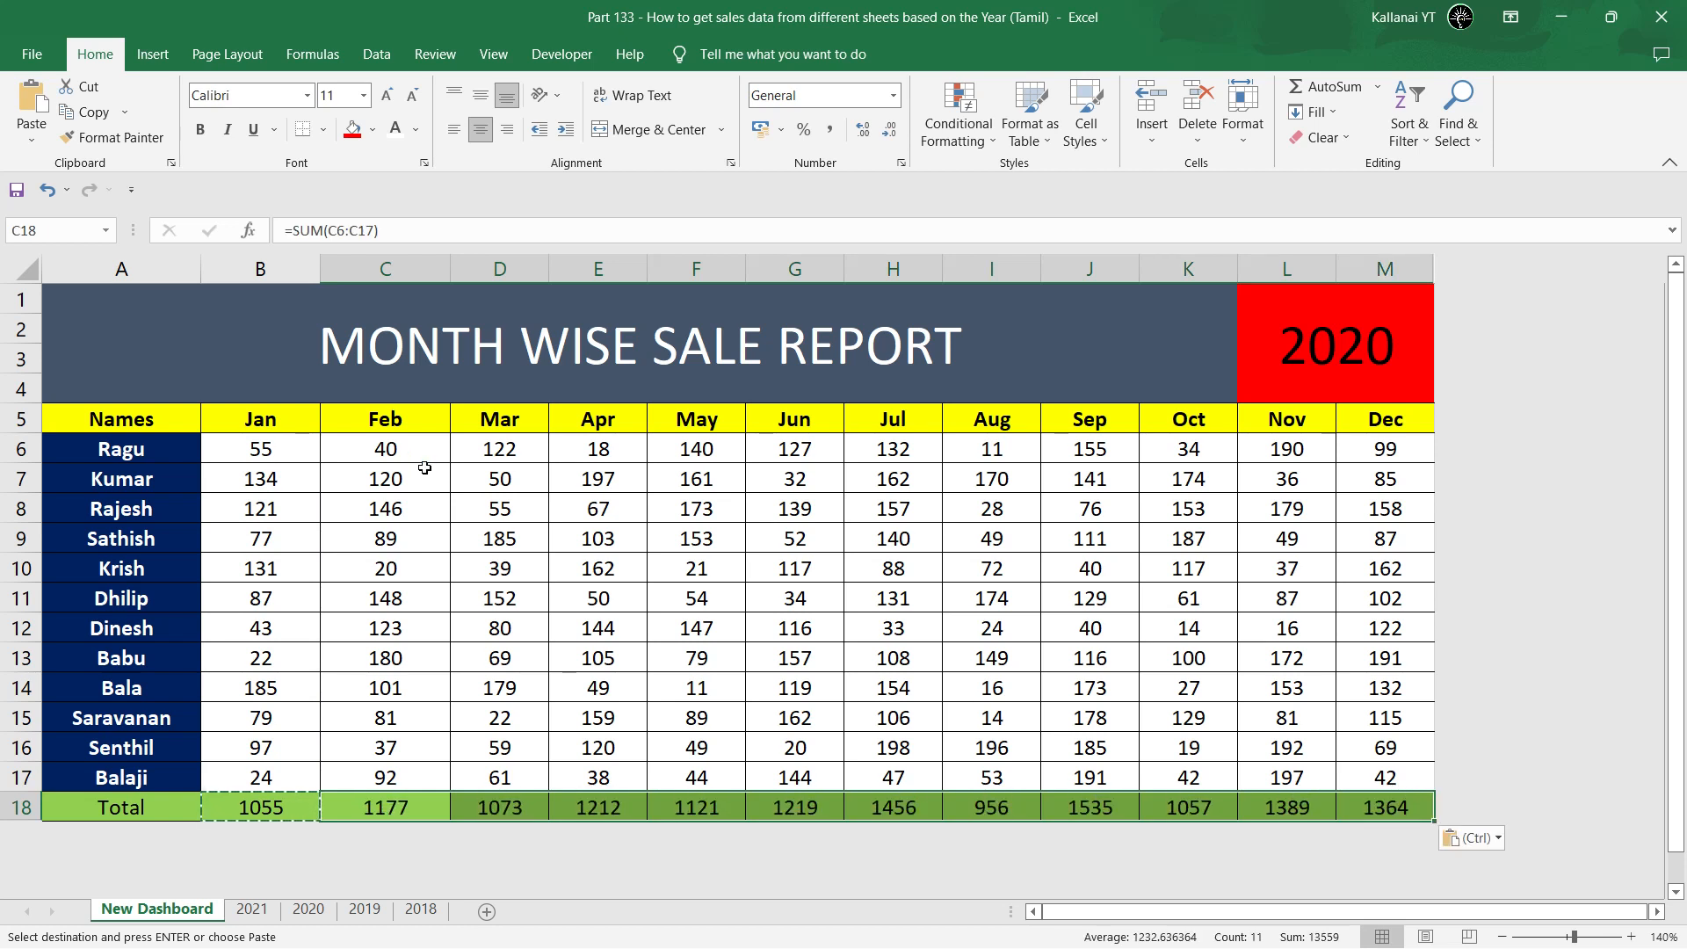
key("Escape")
Compare the dashboard's monthly totals in B18:M18 with the Total row on the 2020 sheet.
key("shift+Left")
key("shift+Left")
key("shift+Left")
key("shift+Left")
key("shift+Left")
key("shift+Left")
key("shift+Left")
key("shift+Left")
key("shift+Left")
key("shift+Left")
key("Left")
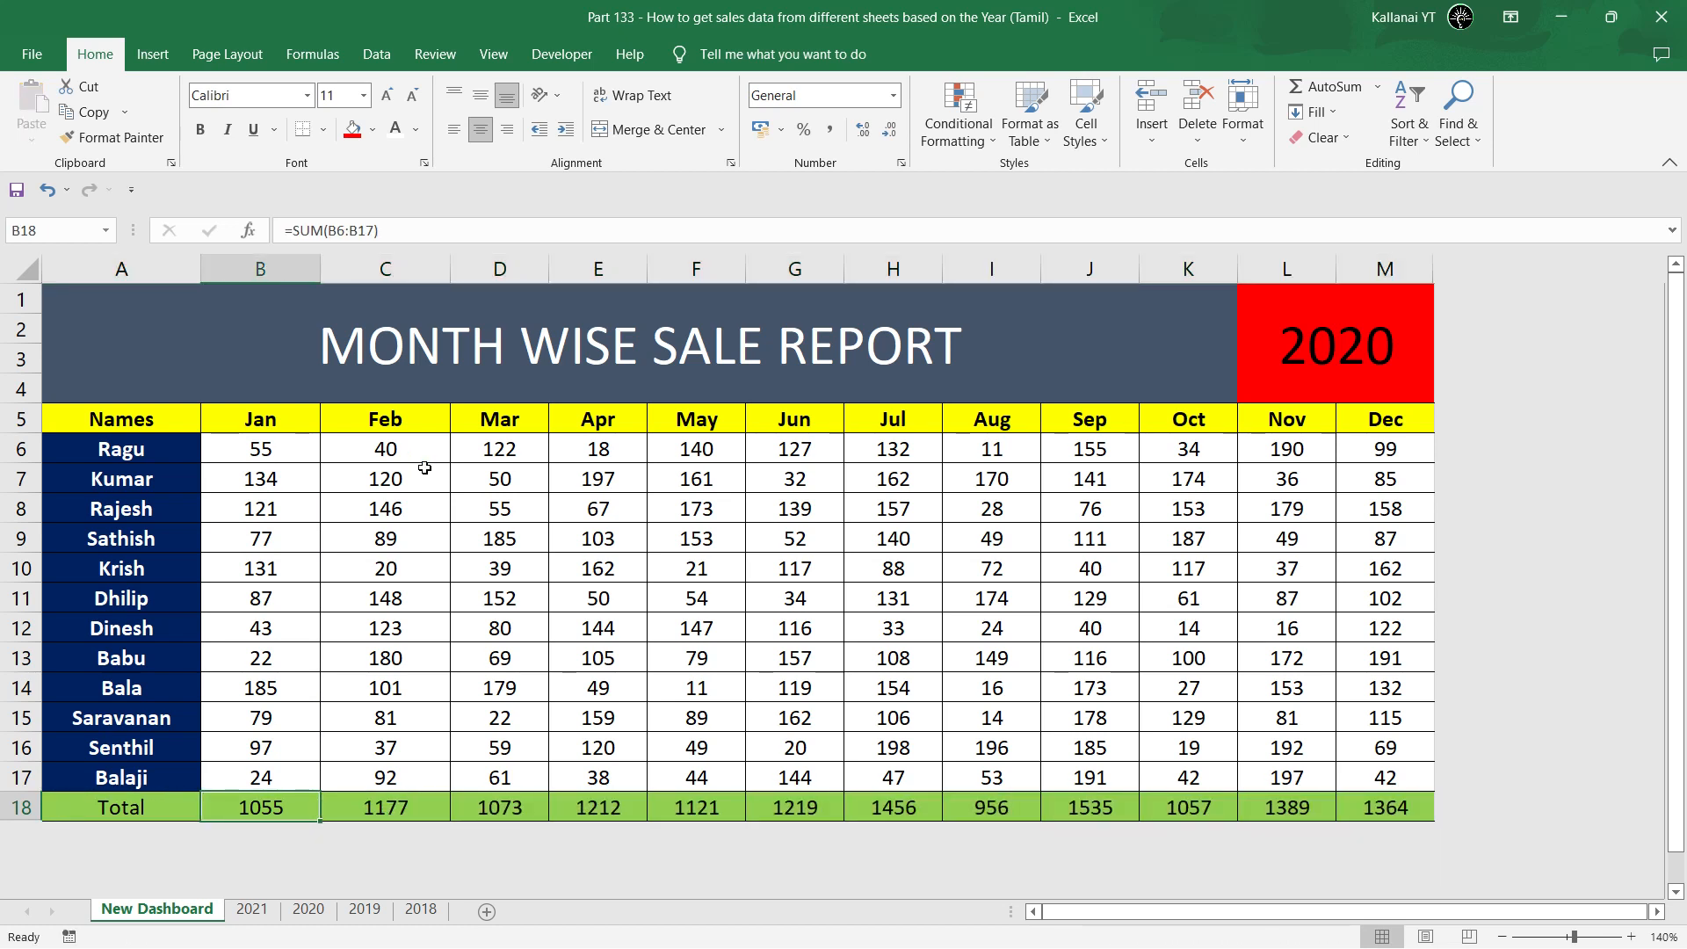
key("ctrl+shift+Right")
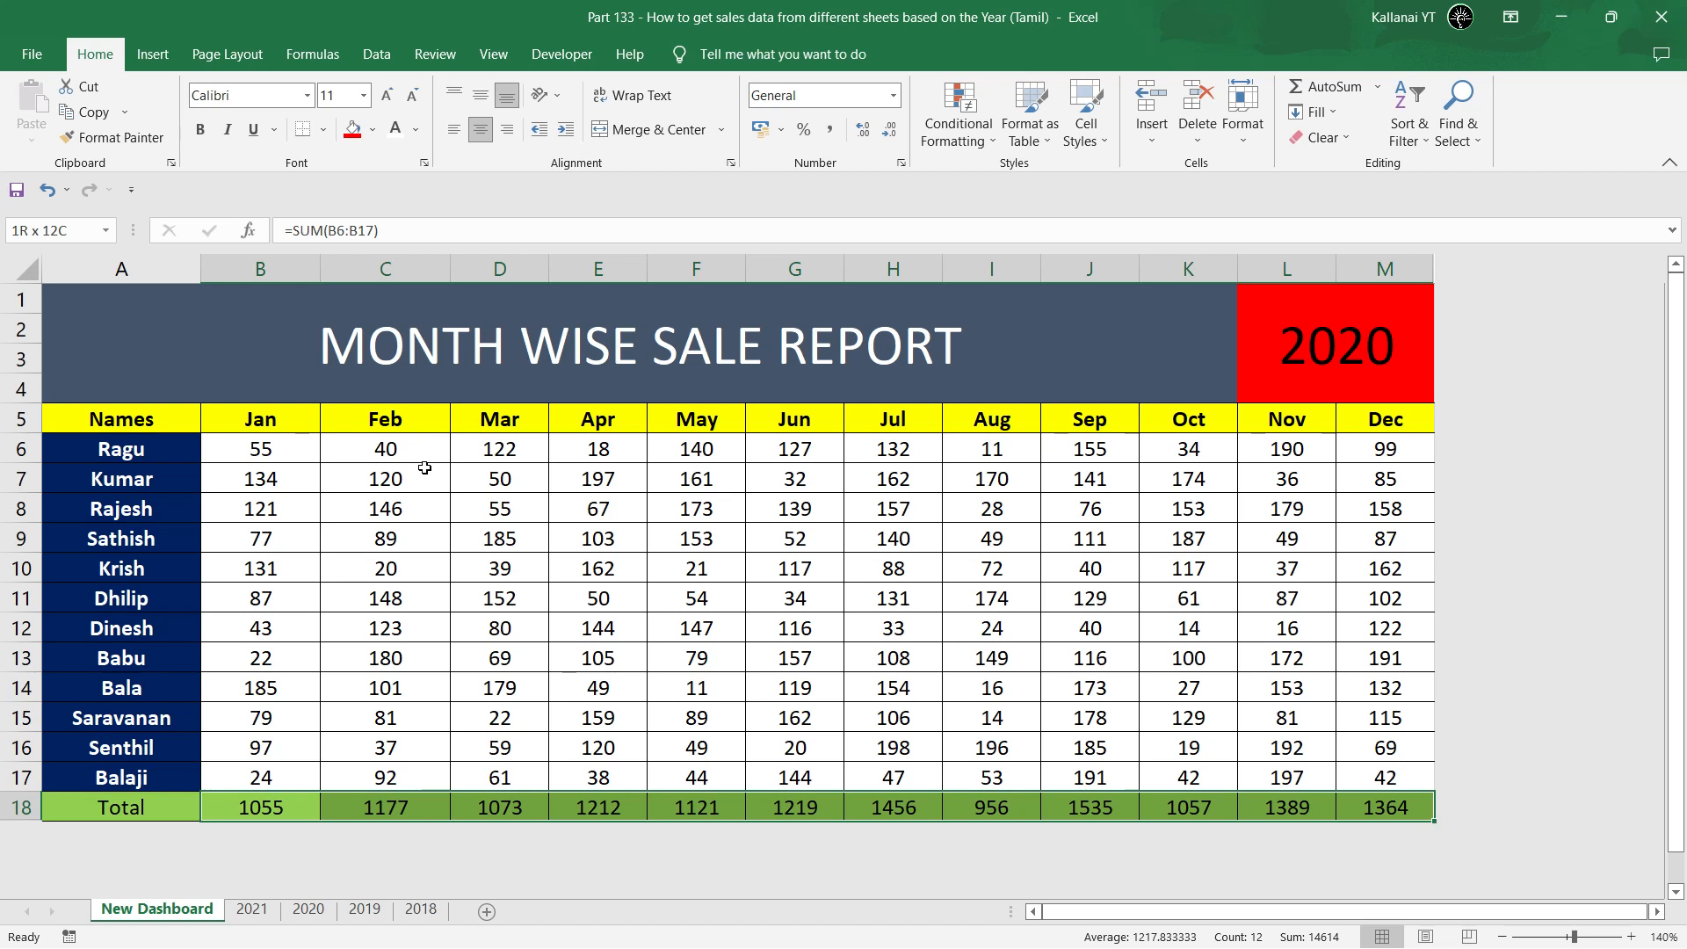
key("ctrl+Page_Down")
key("ctrl+Page_Down")
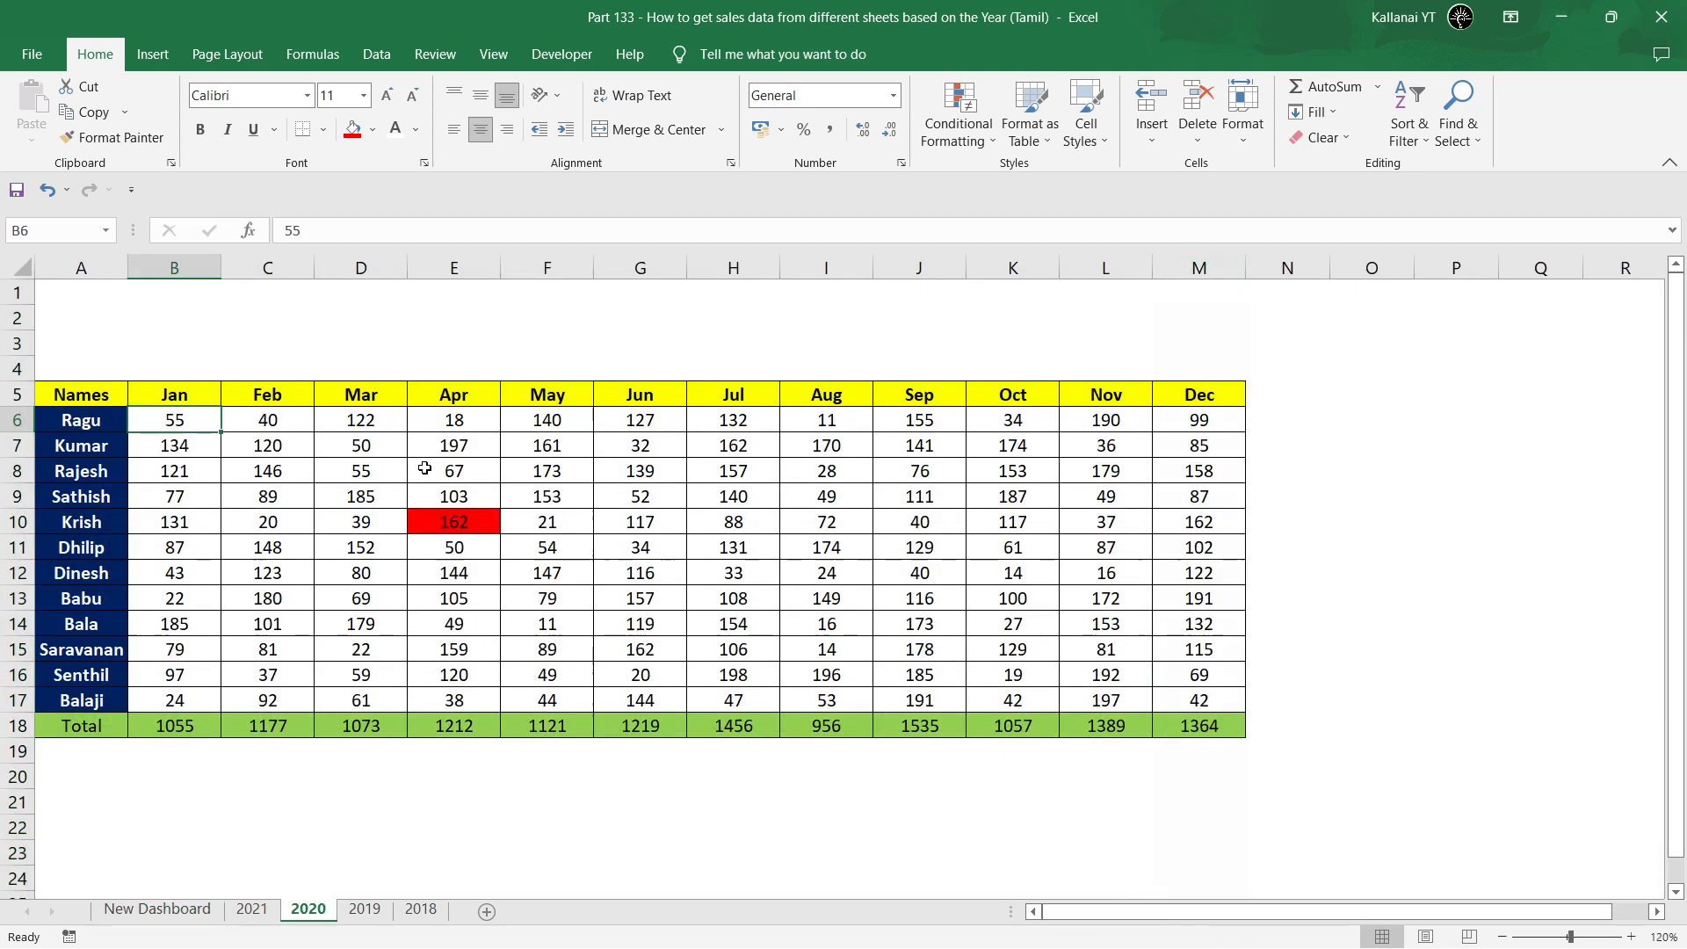
key("Left")
key("ctrl+Down")
key("Right")
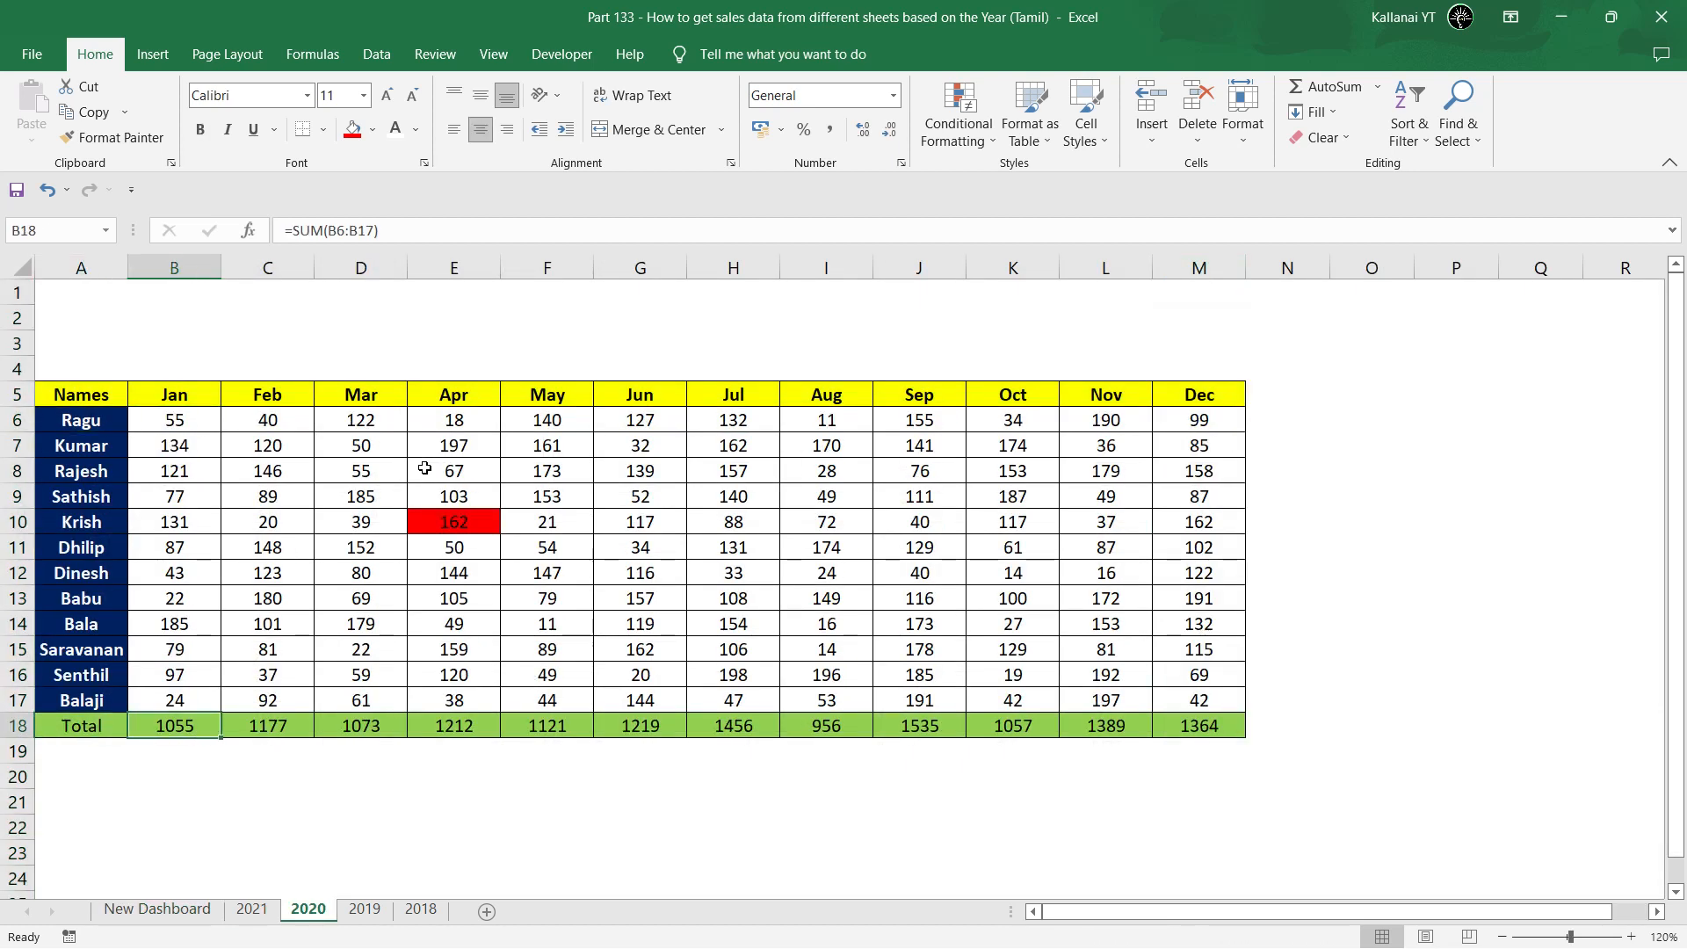
key("ctrl+shift+Right")
key("Left")
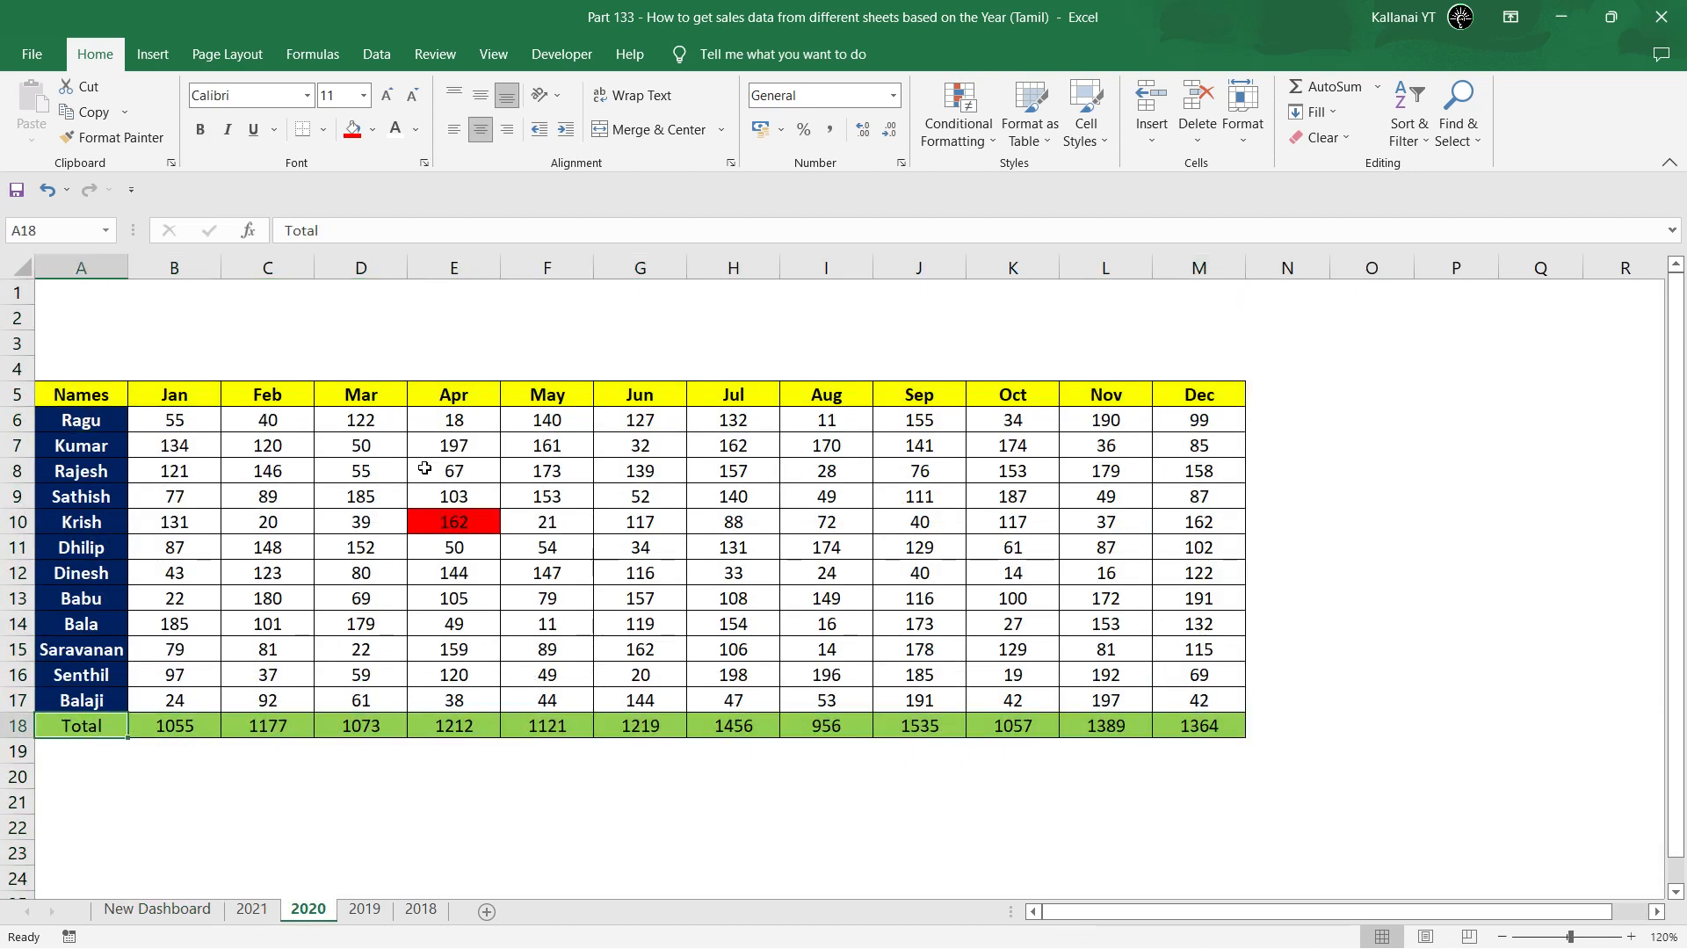
Examine the monthly totals in B18:M18 on the 2019 sheet and return to the New Dashboard sheet.
key("ctrl+Page_Down")
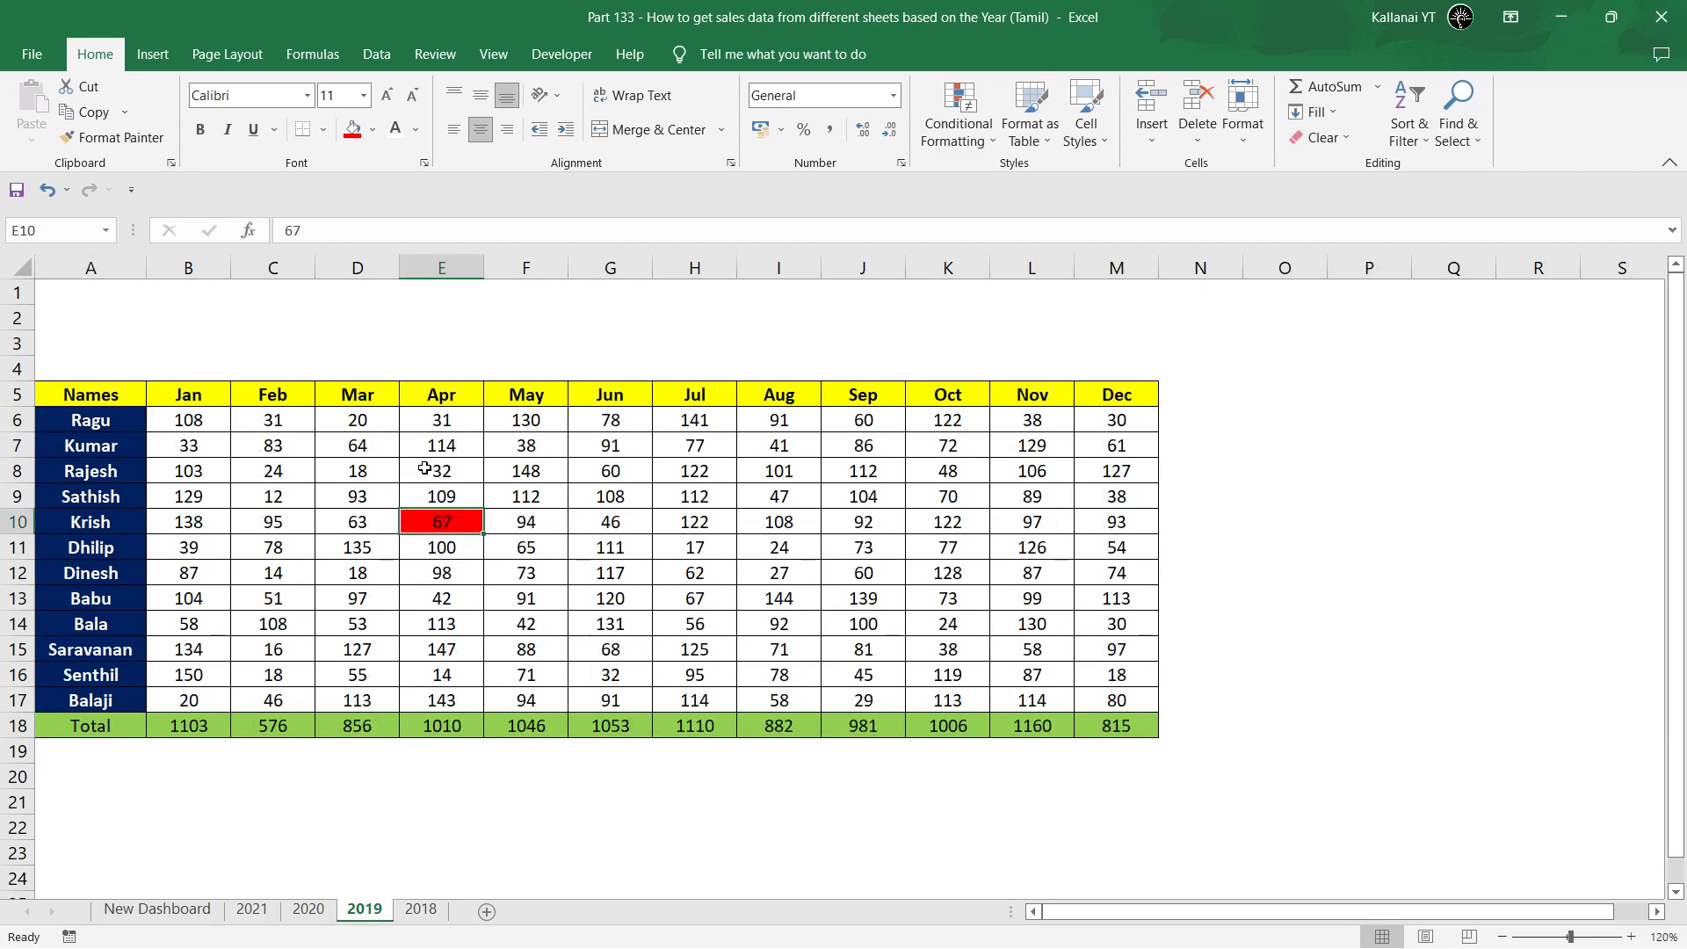
key("ctrl+Left")
key("ctrl+Down")
key("Right")
key("ctrl+shift+Right")
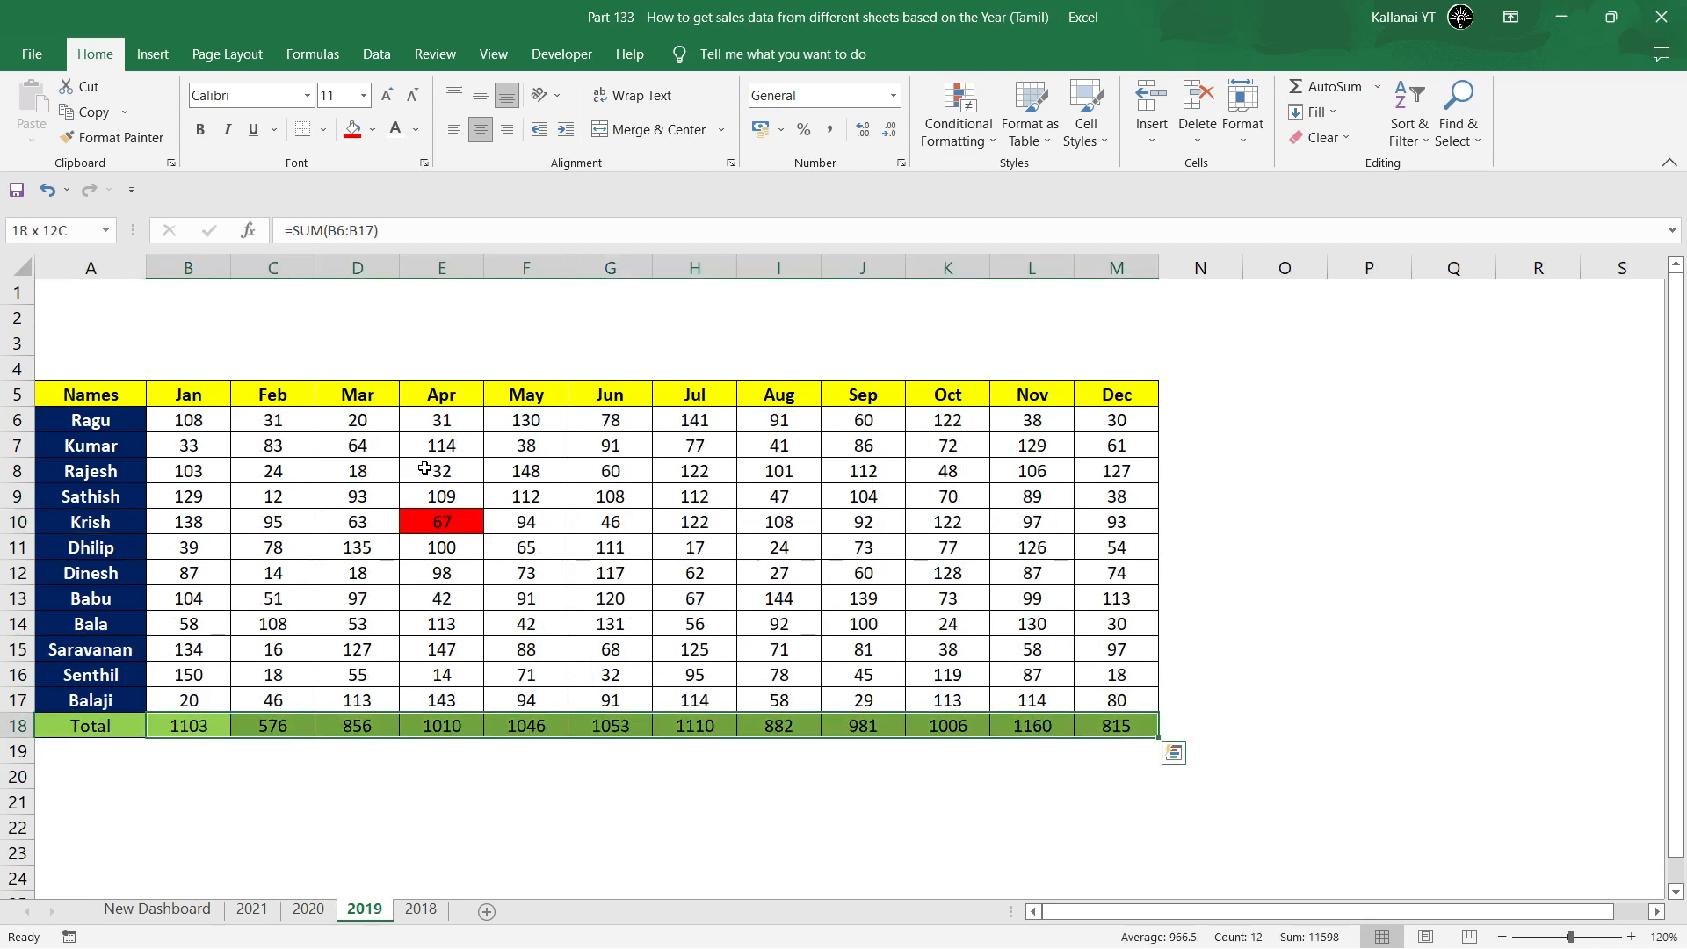
key("Left")
key("ctrl+Page_Up")
key("ctrl+Page_Up")
key("ctrl+Page_Up")
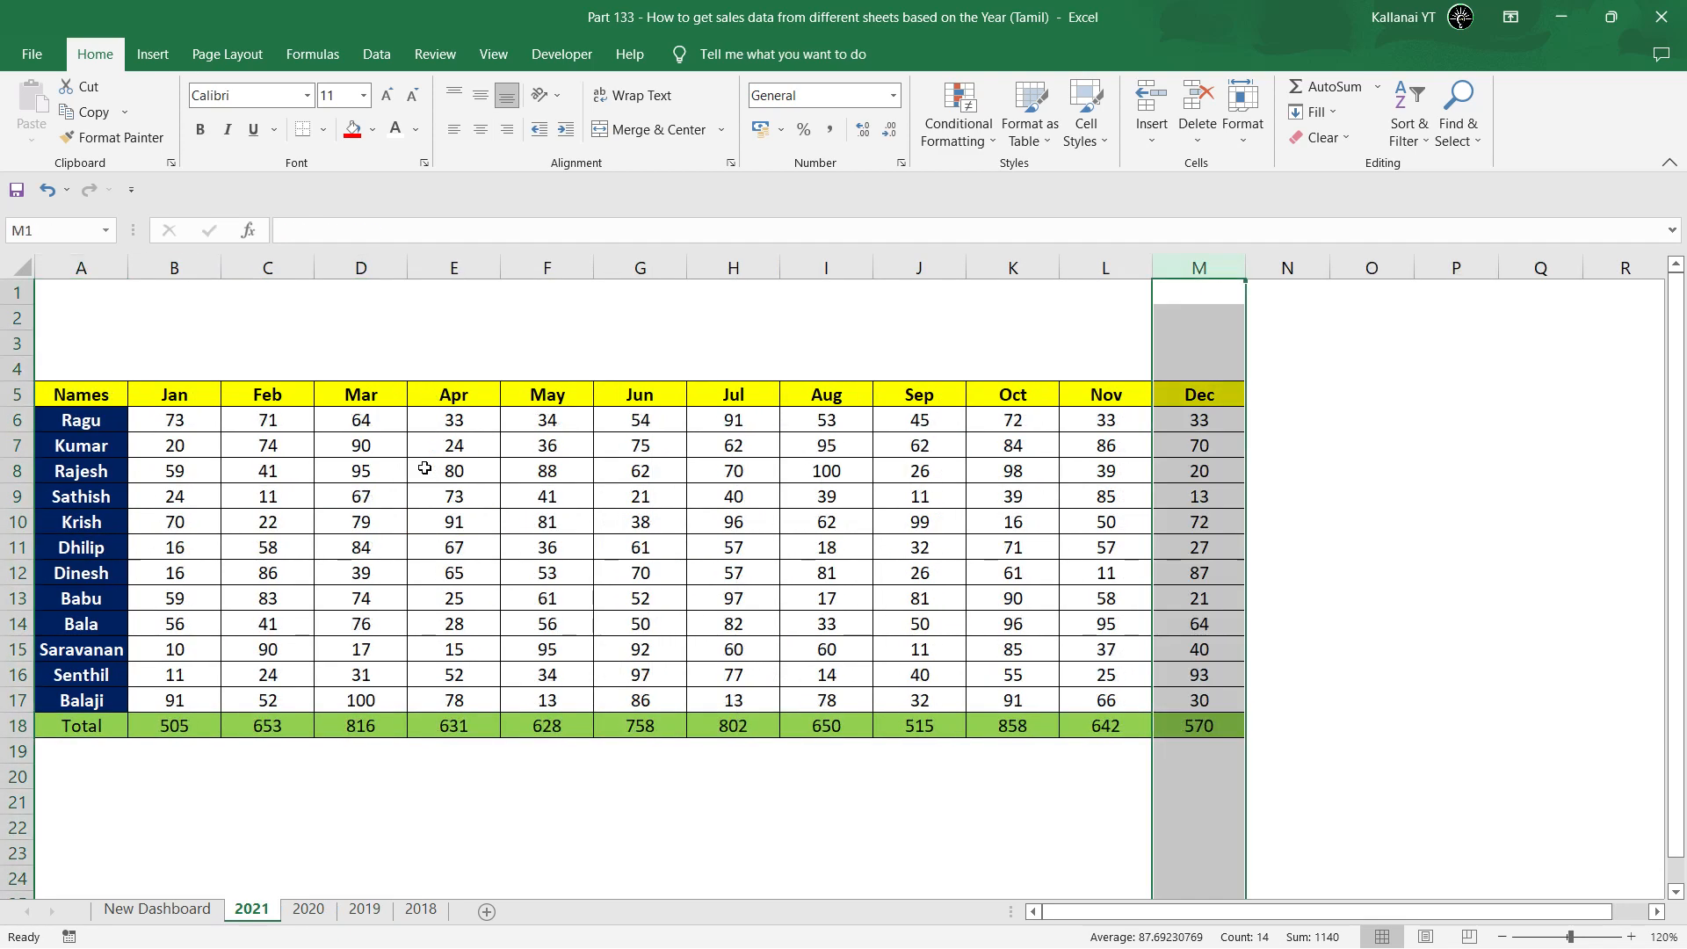
Change the dashboard year in L1 to 2019 and go to the Total row.
key("Right")
key("Right")
key("Right")
key("Right")
key("Right")
key("Right")
key("Right")
key("Right")
key("Right")
key("Right")
key("Right")
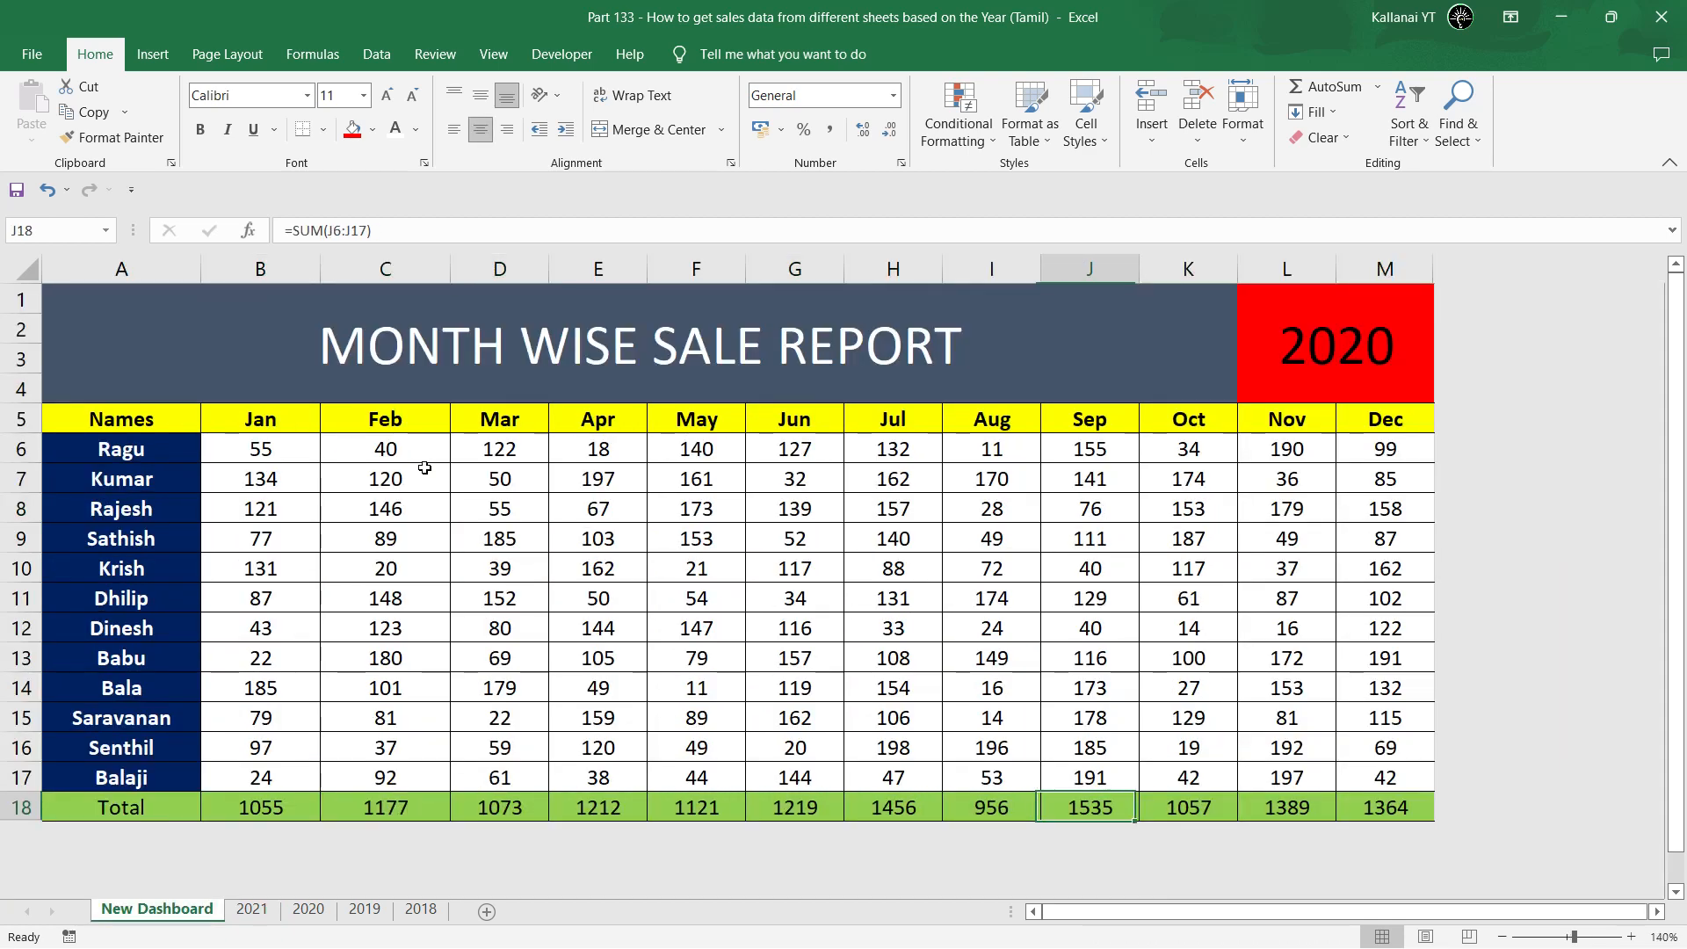
key("ctrl+Up")
key("Up")
key("alt+Down")
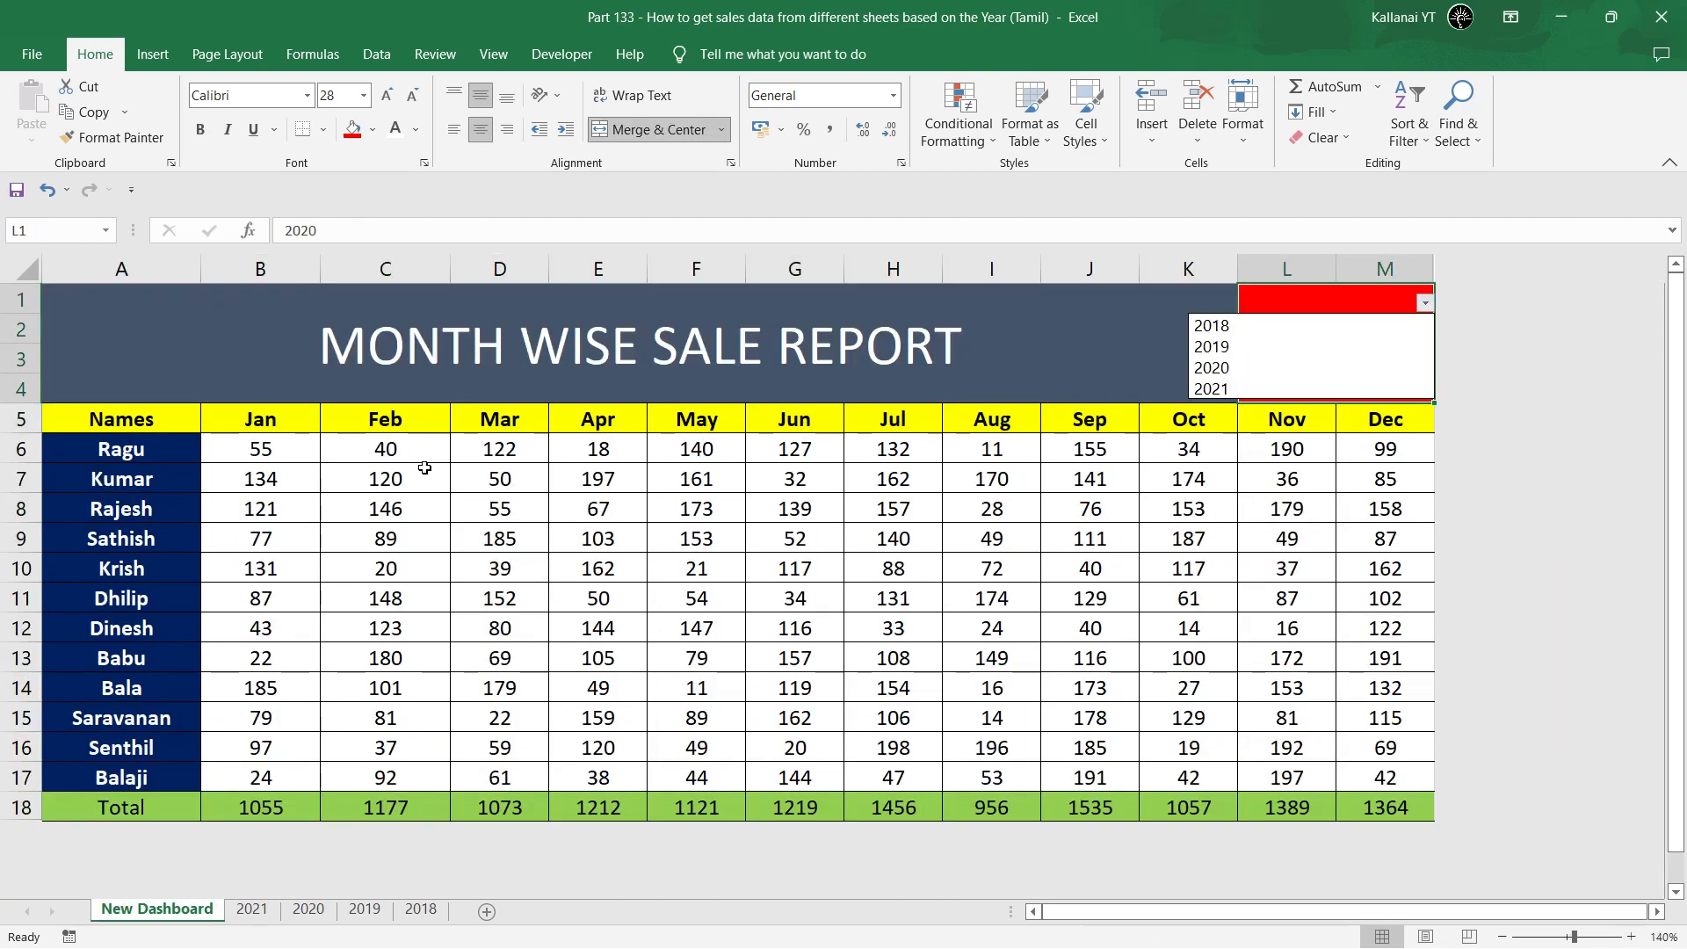
key("Up")
key("Return")
key("Down")
key("ctrl+Down")
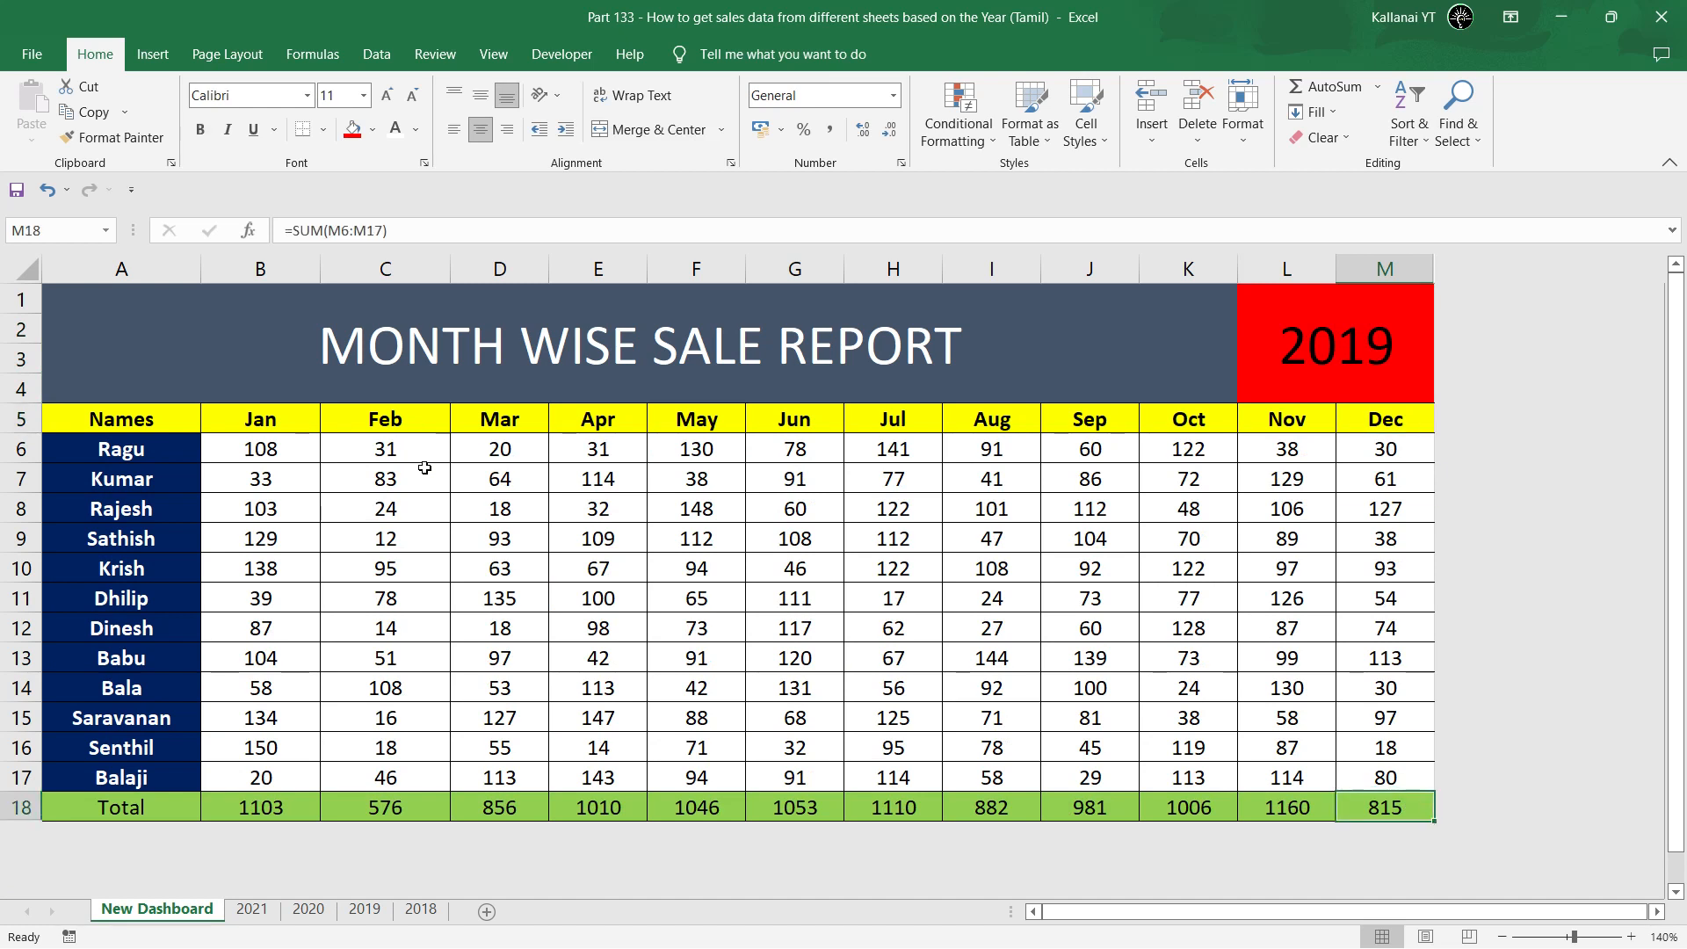
Examine the dashboard's 2019 monthly totals in B18:M18.
key("ctrl+shift+Left")
key("shift+Right")
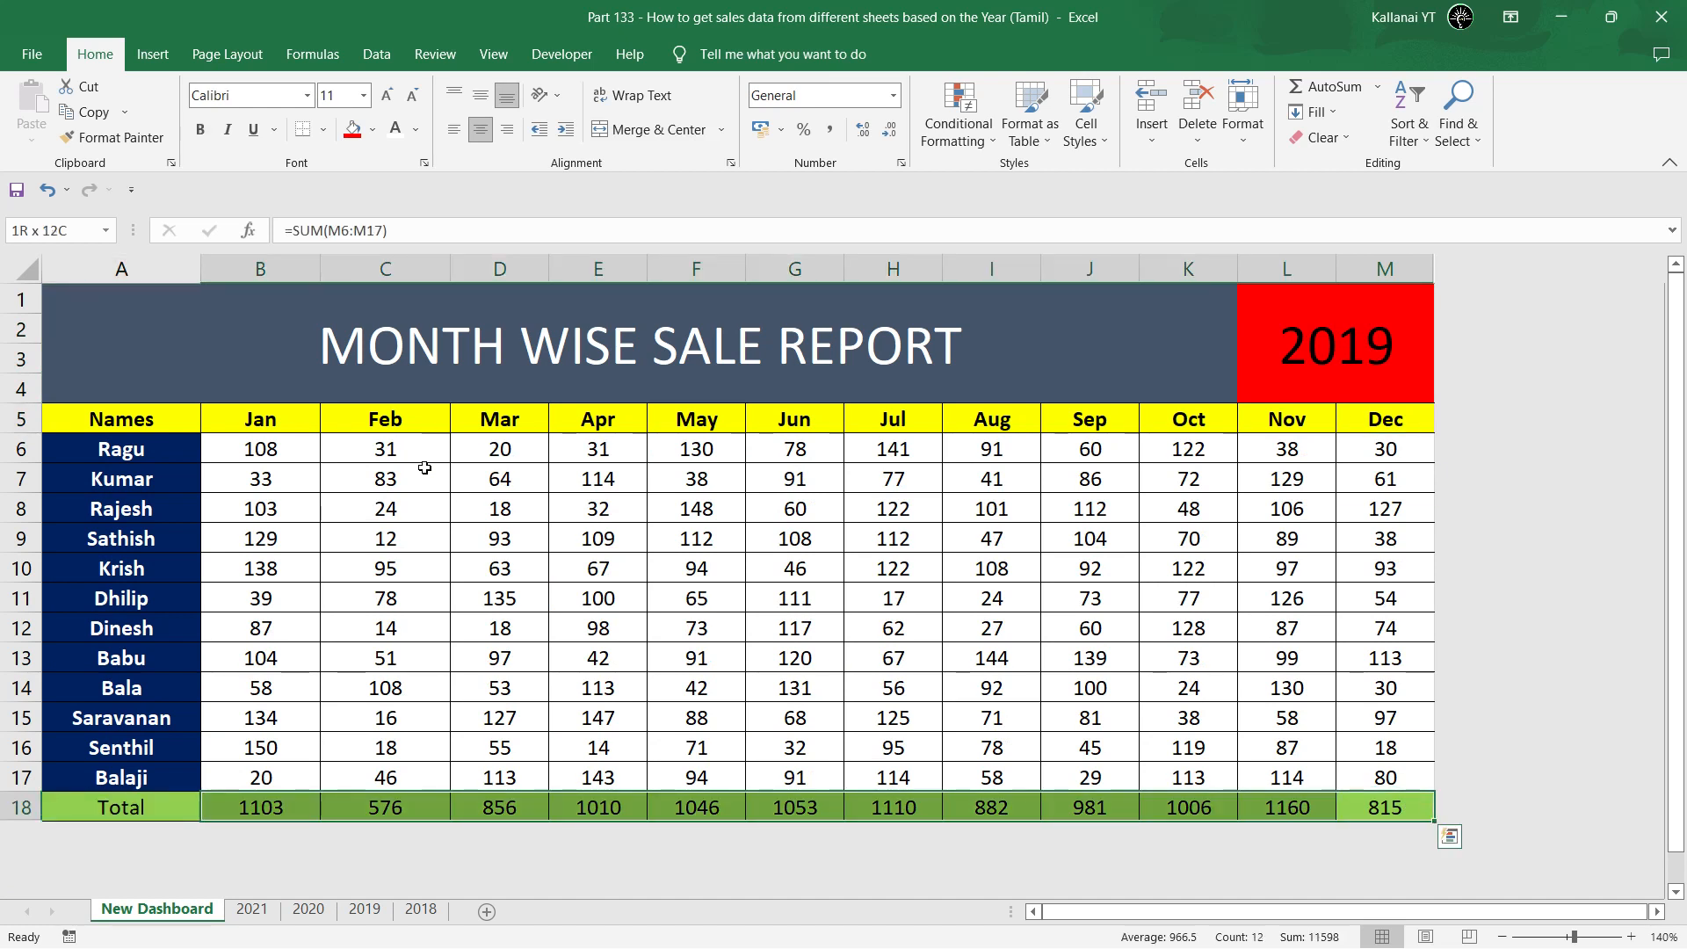
key("Left")
key("Left")
key("Left")
Set the dashboard year to 2018, check the figures on the 2018 sheet and return to New Dashboard.
key("ctrl+Up")
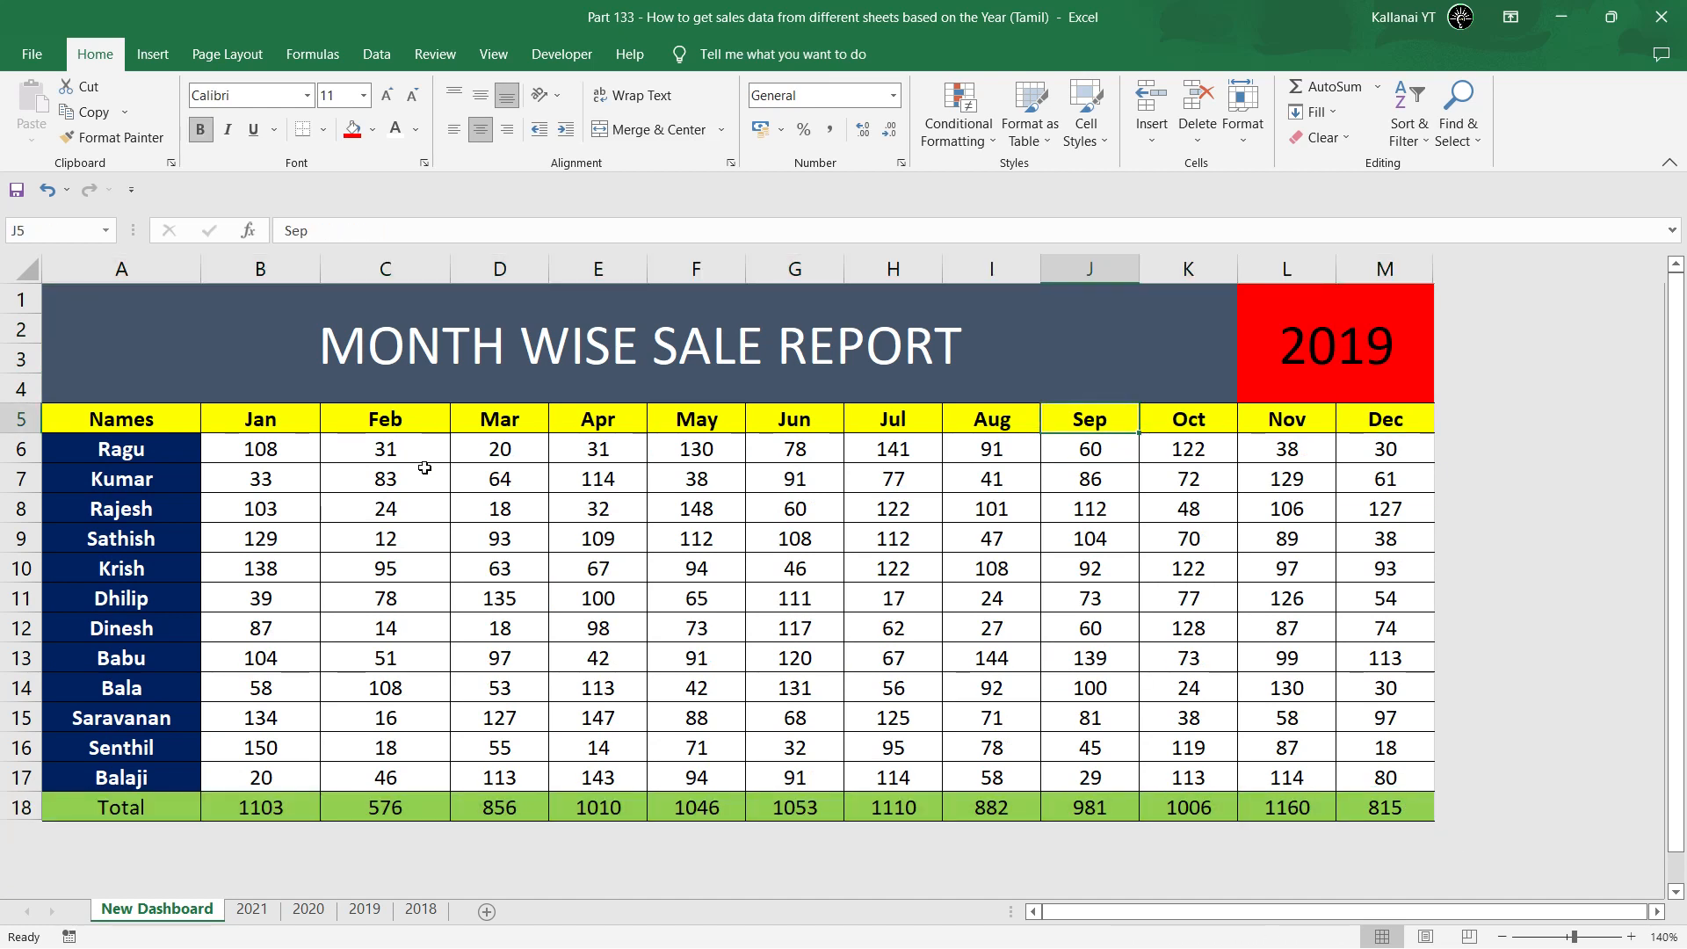
key("ctrl+Up")
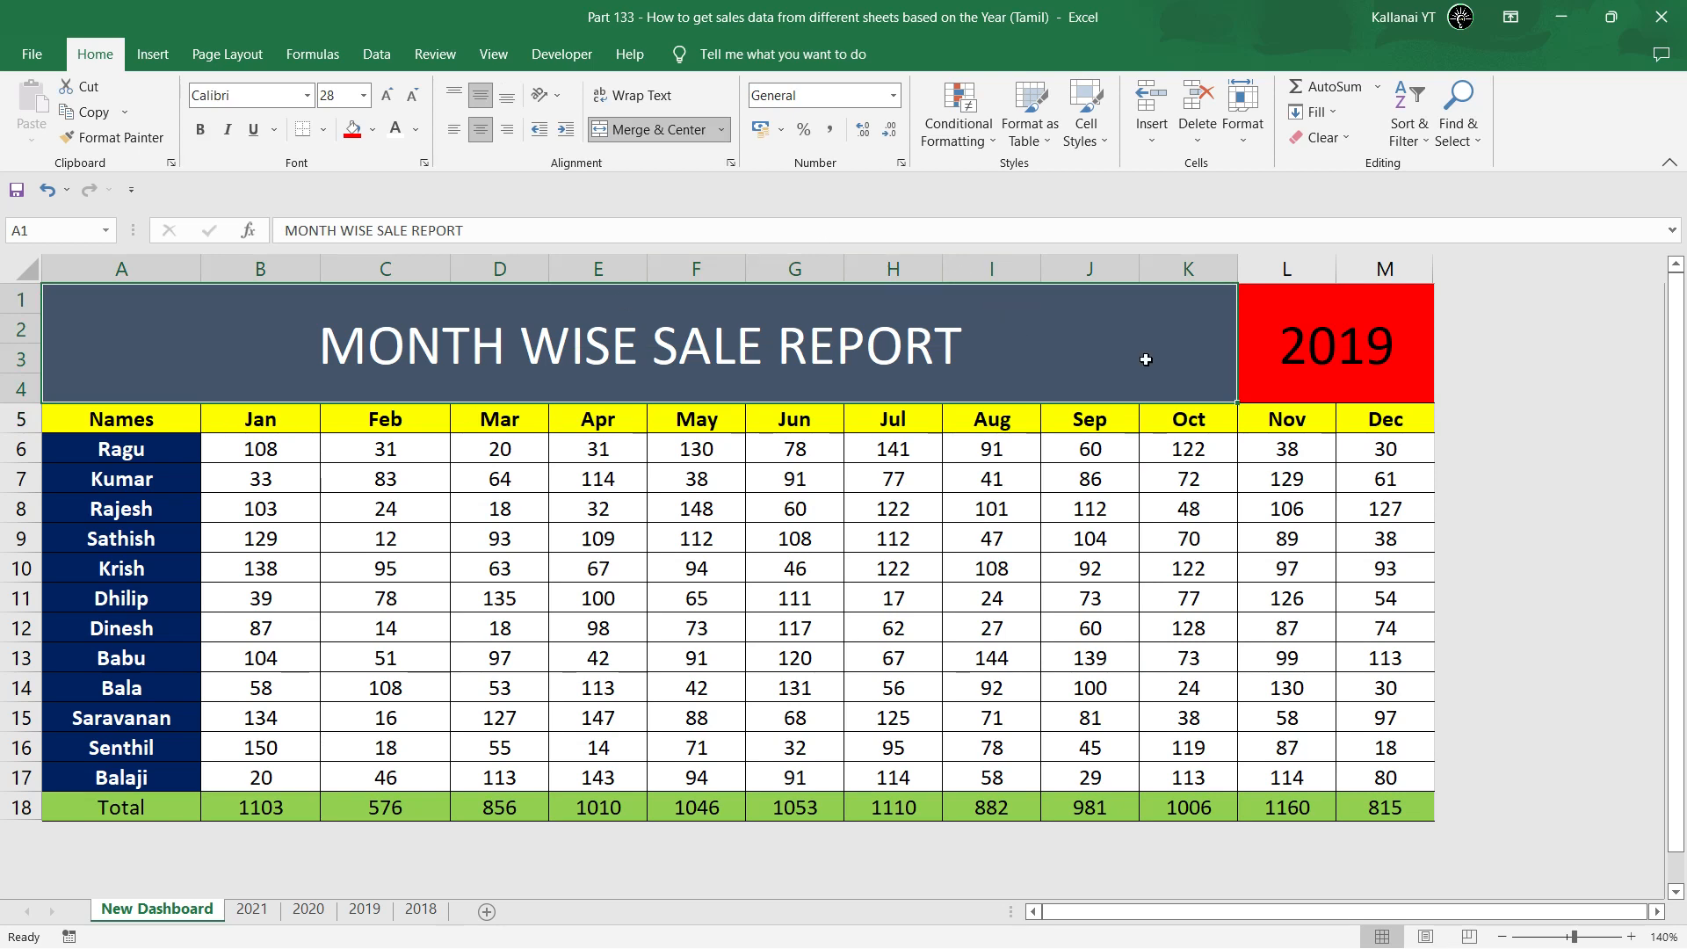
left_click(1303, 360)
left_click(1422, 302)
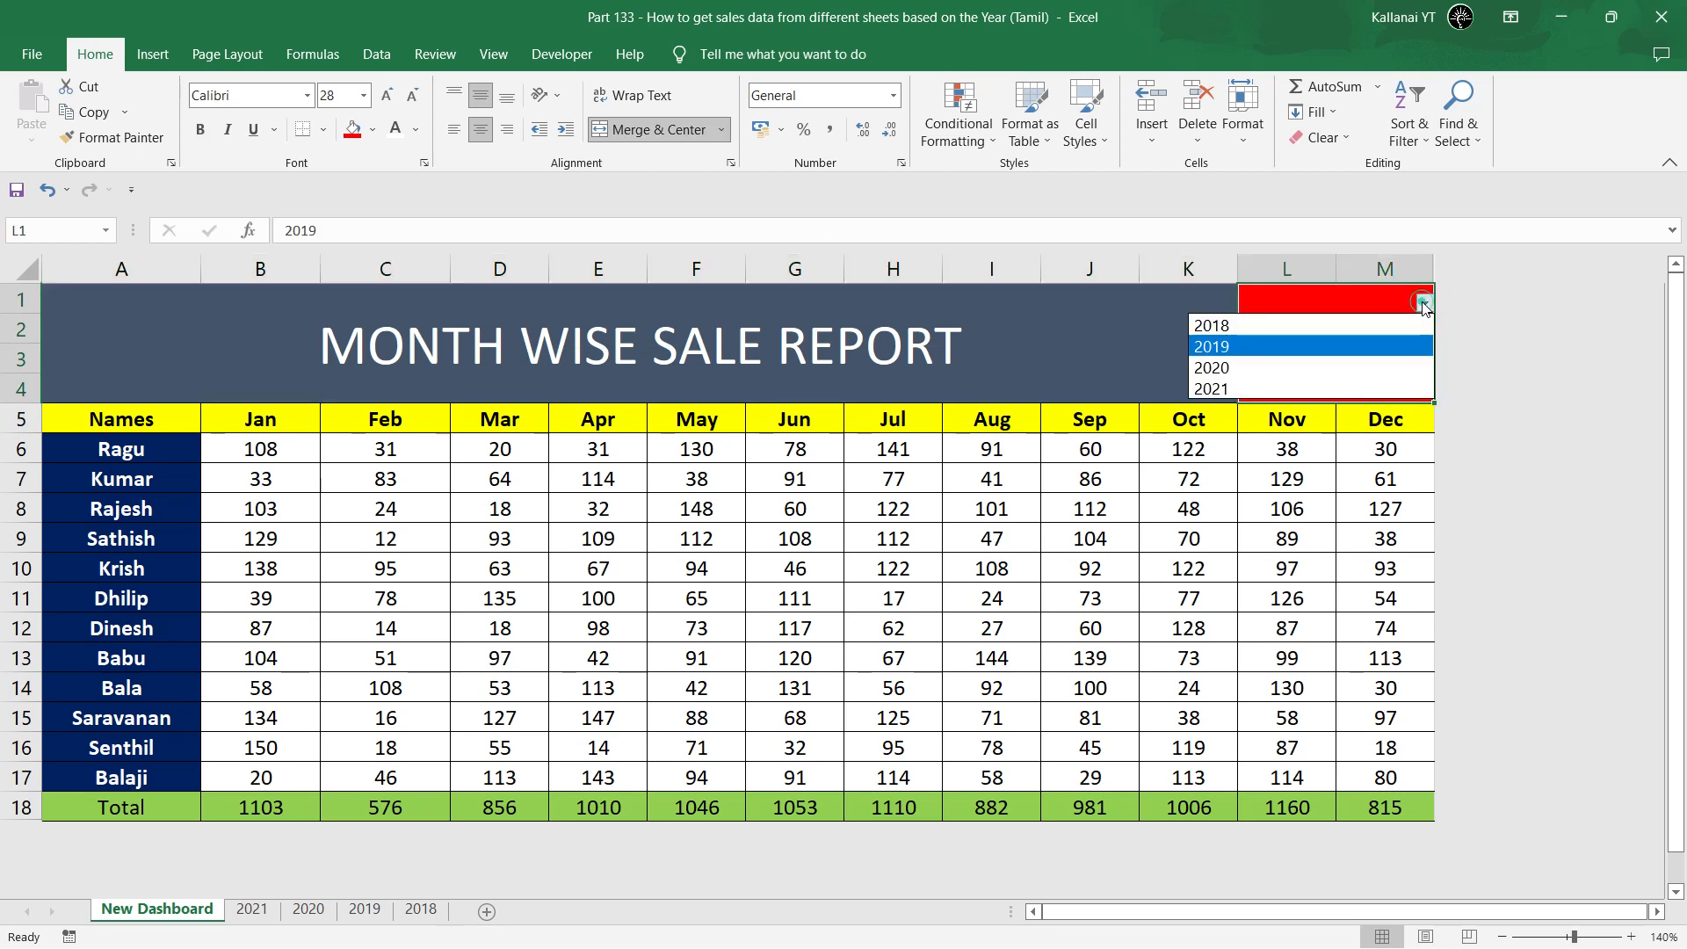
left_click(1290, 327)
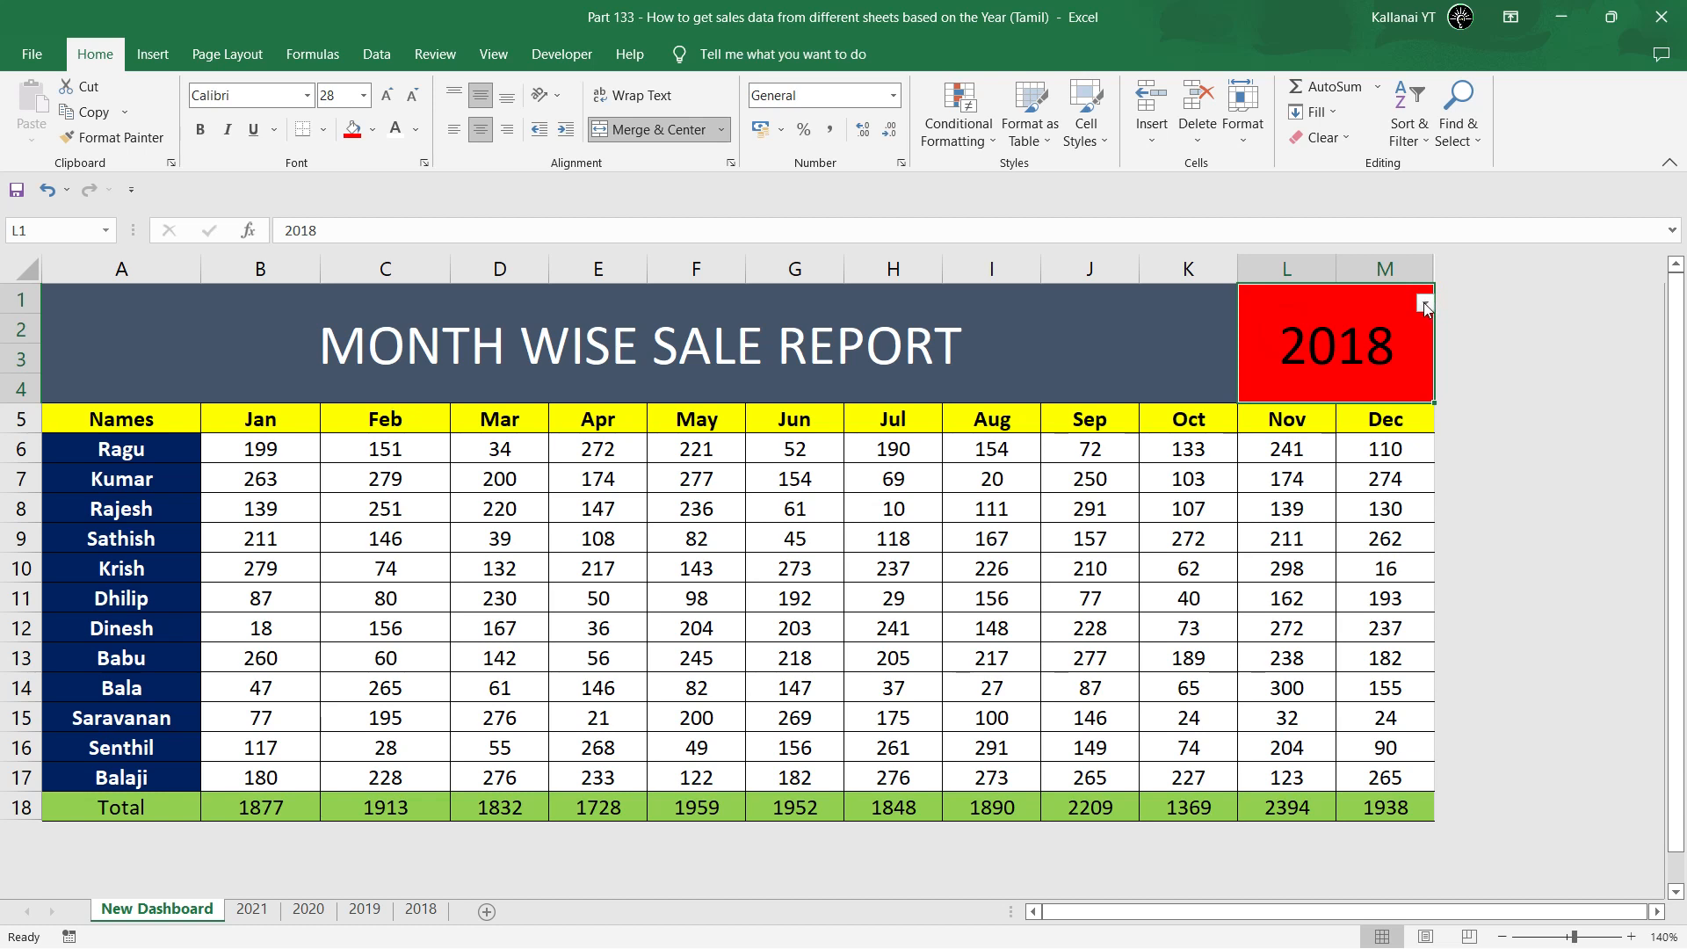
left_click(416, 923)
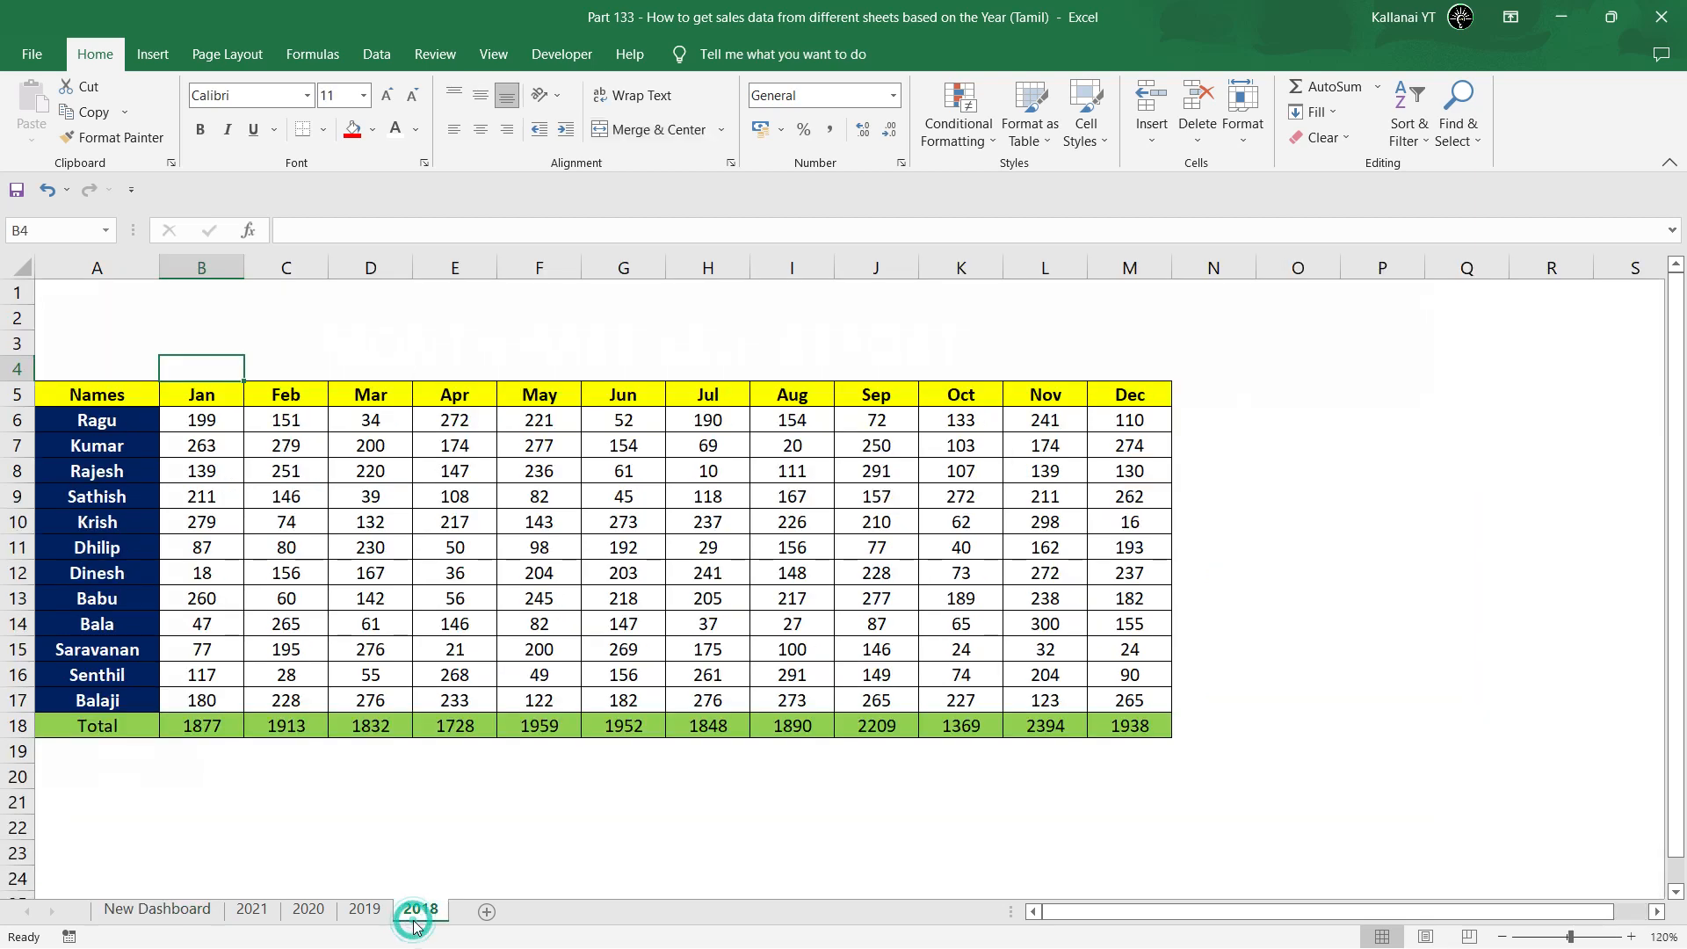
left_click(151, 910)
Switch the dashboard year in L1 to 2019, 2020 and finally 2021.
left_click(1406, 303)
left_click(1424, 304)
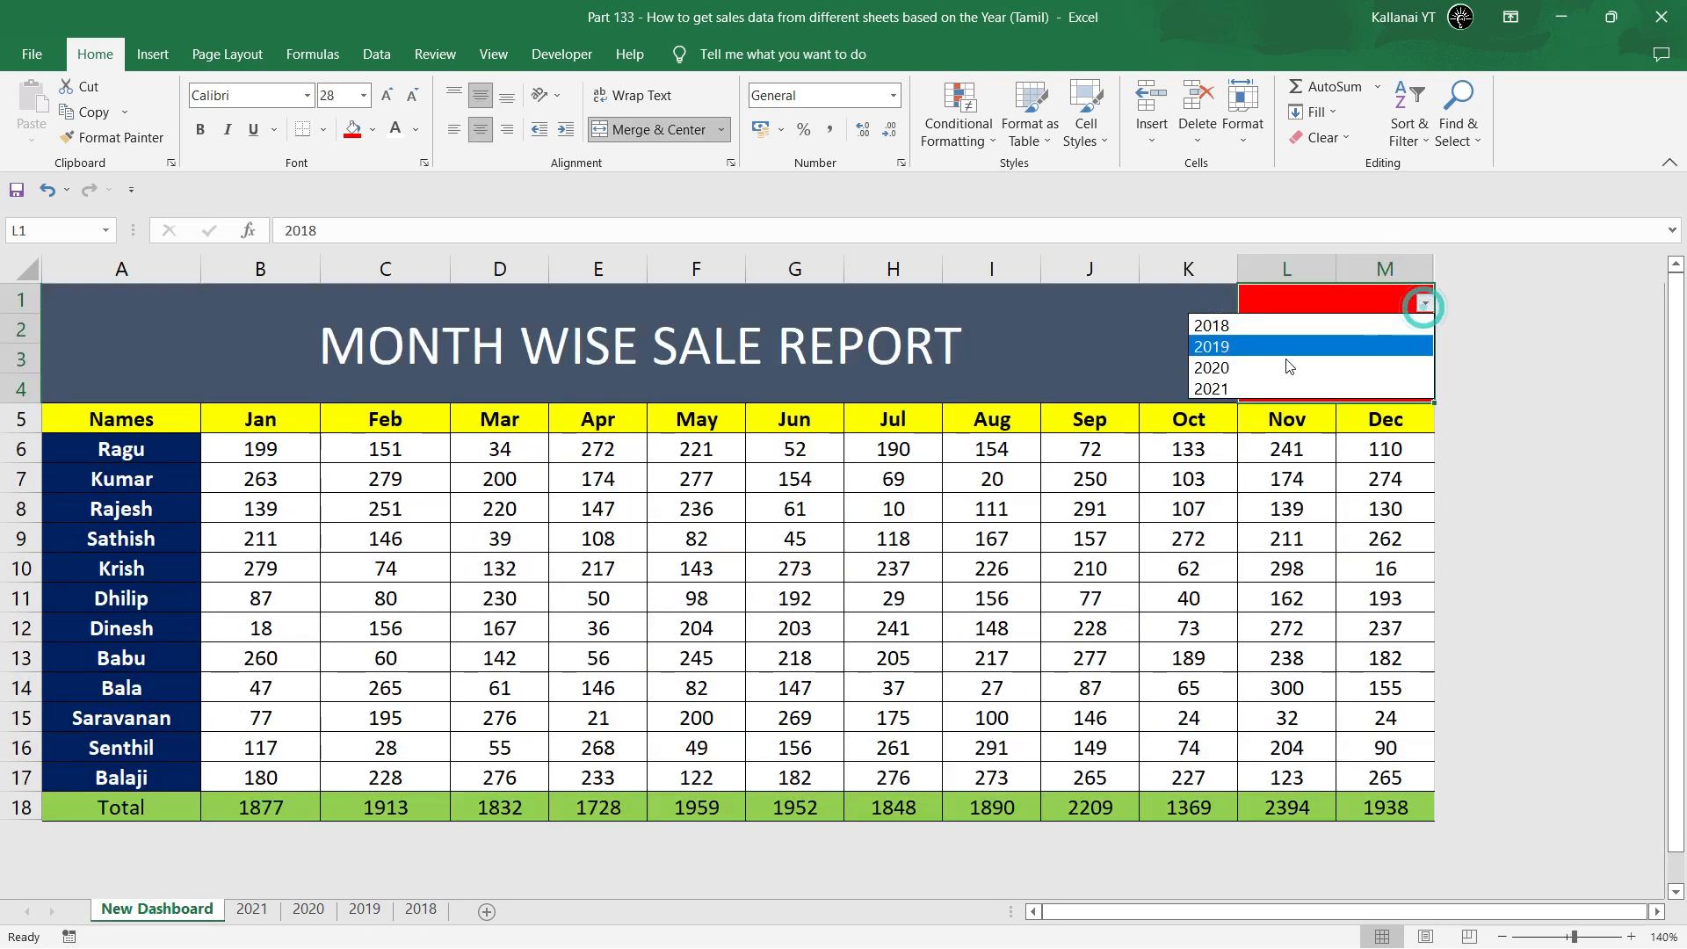
left_click(1289, 347)
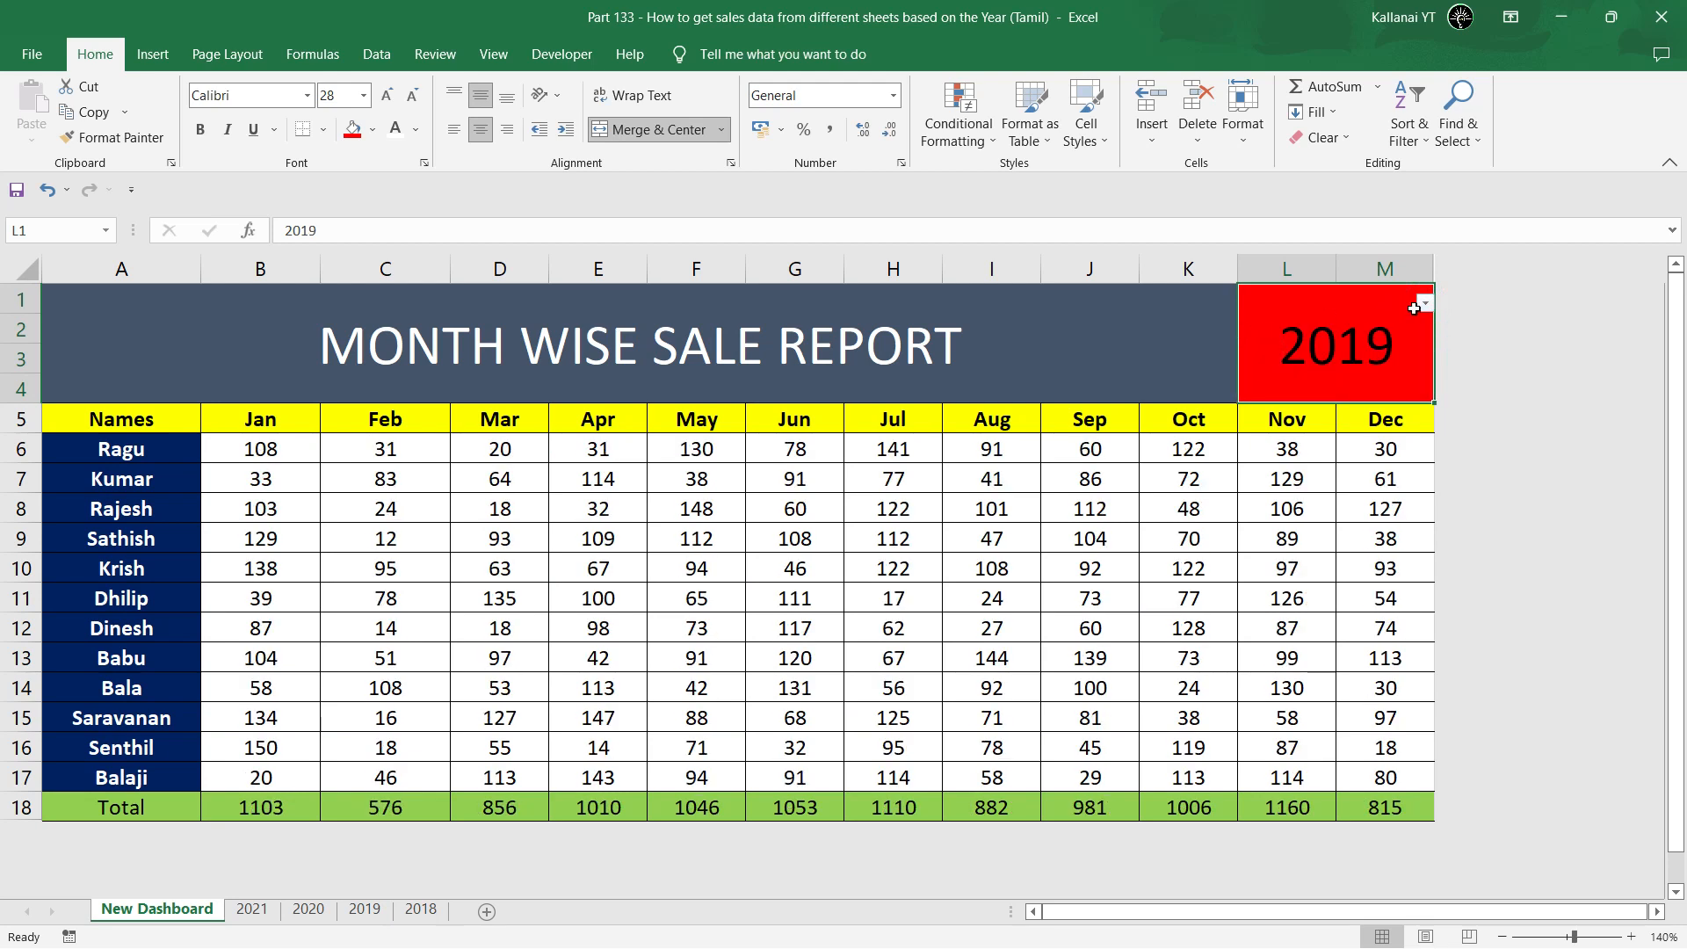
left_click(1424, 303)
left_click(1262, 373)
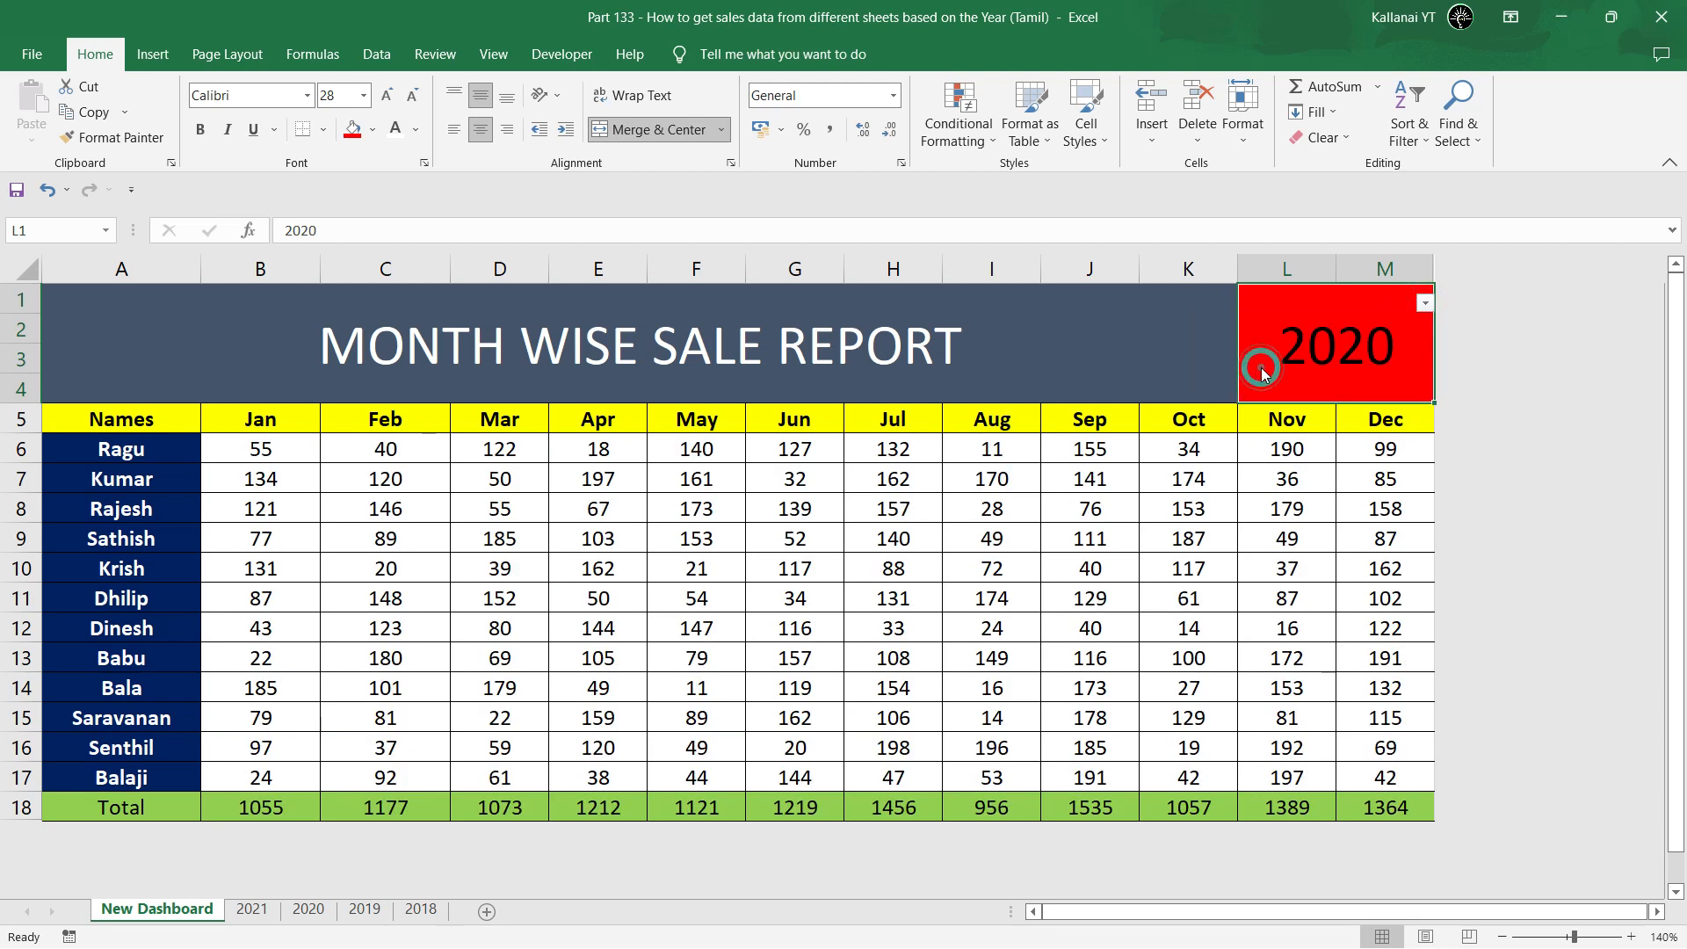
left_click(1423, 304)
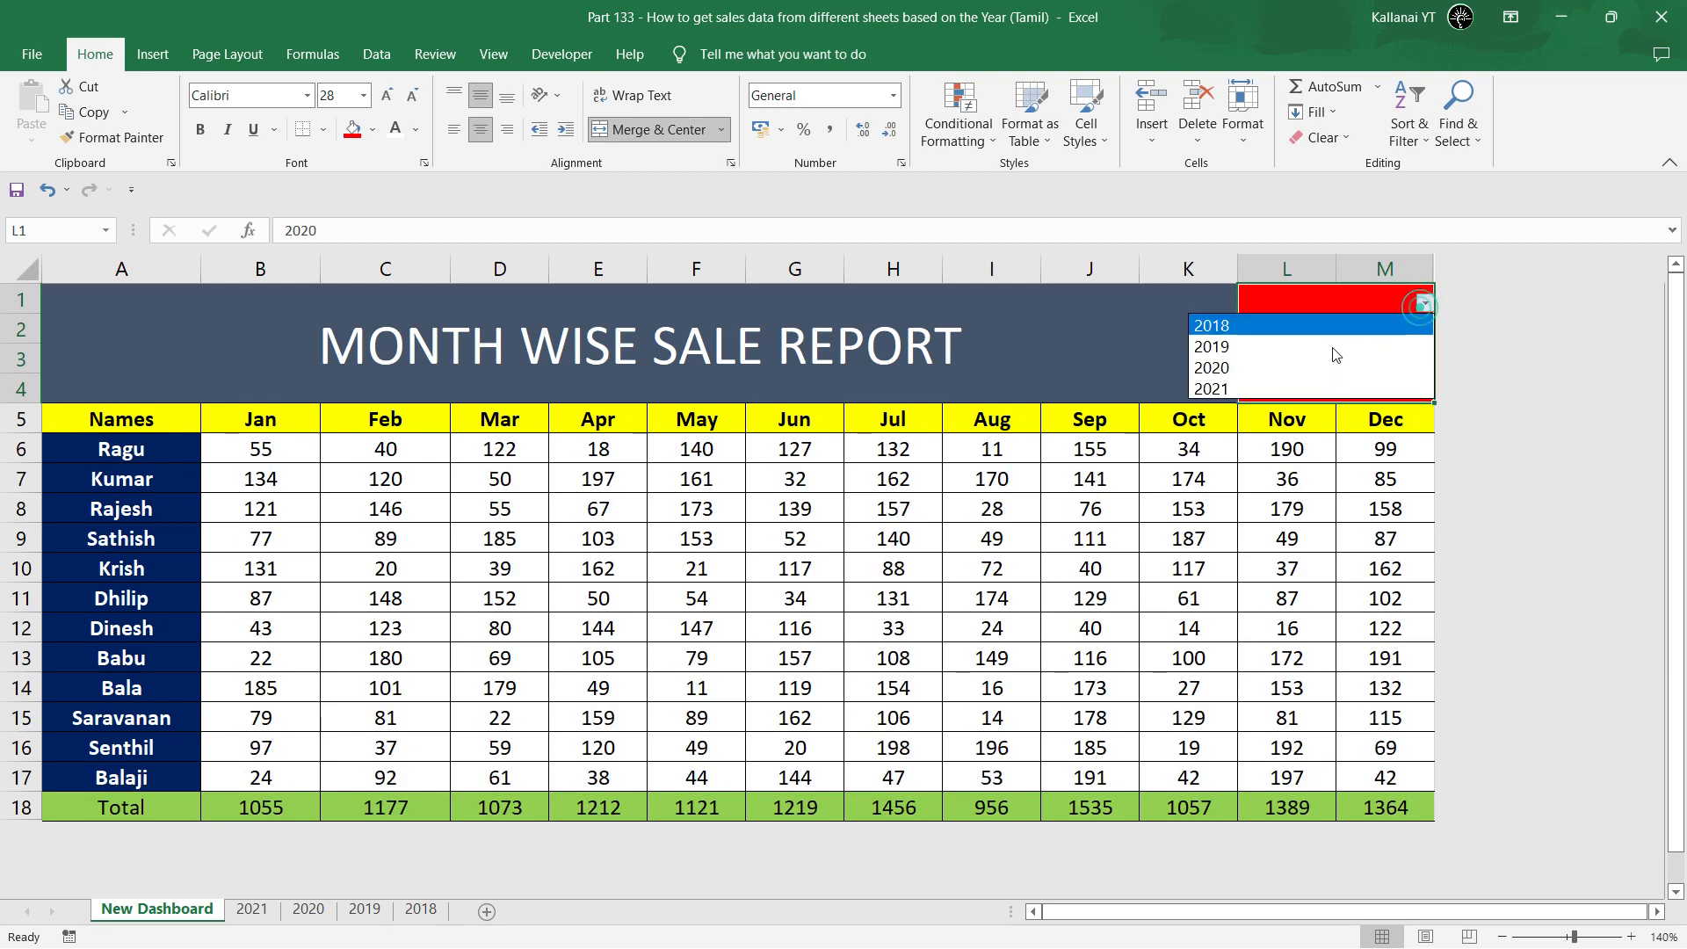
left_click(1233, 390)
left_click(859, 559)
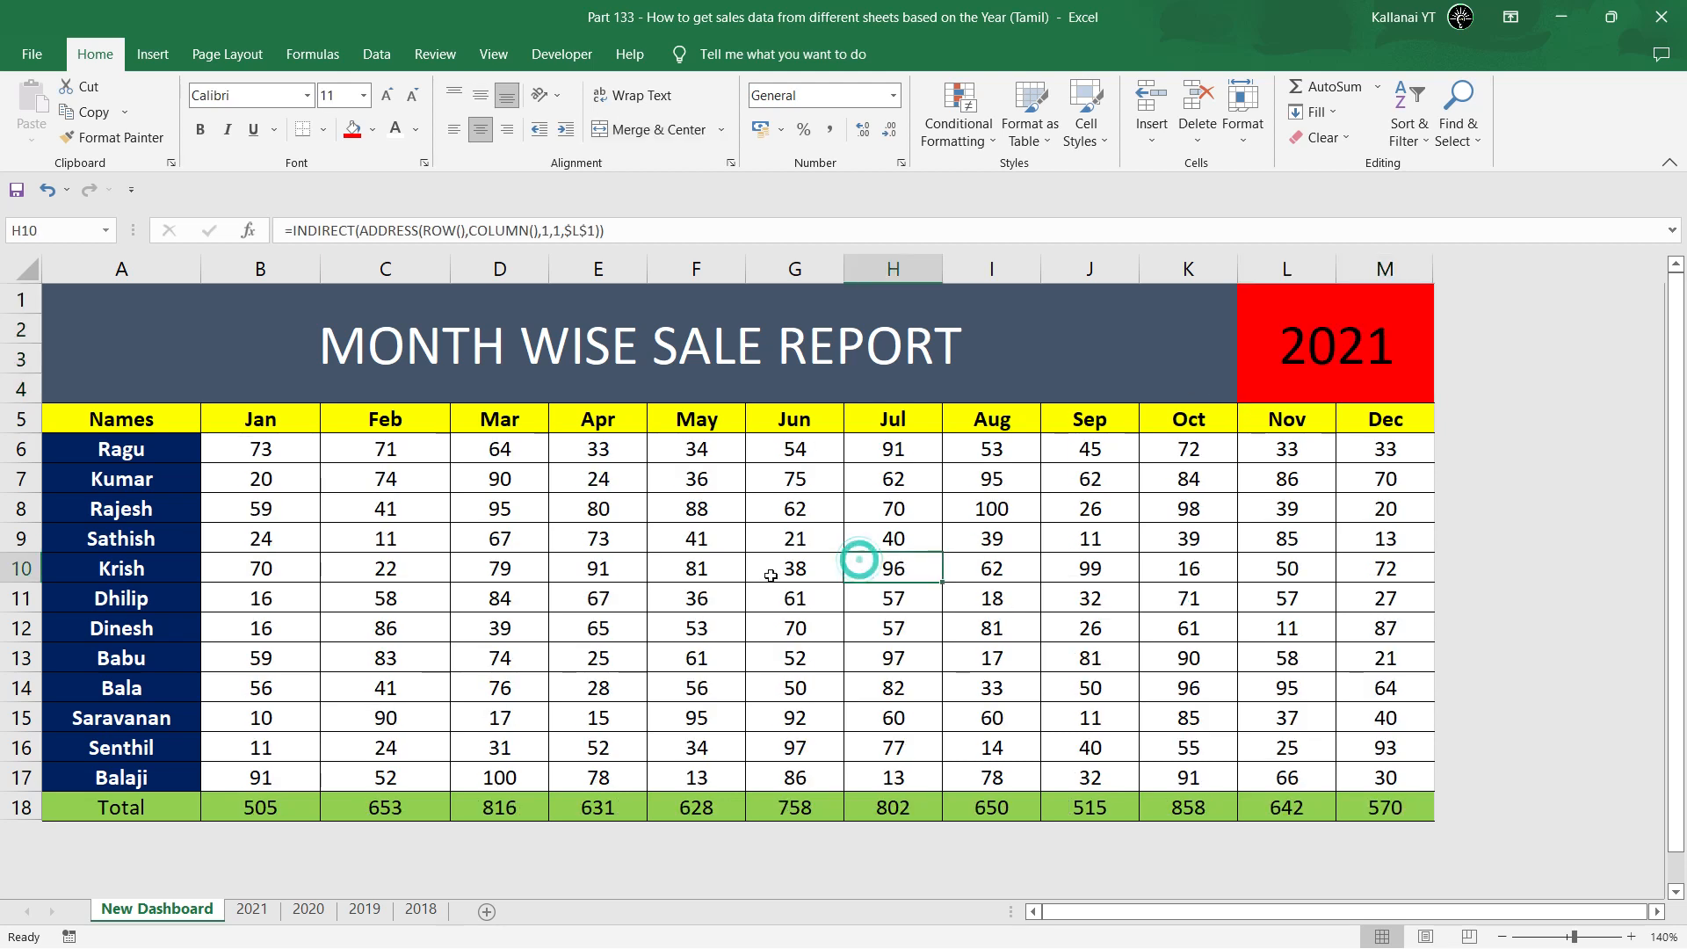
Unhide the rows beneath the Total row 18 on New Dashboard.
left_click(488, 800)
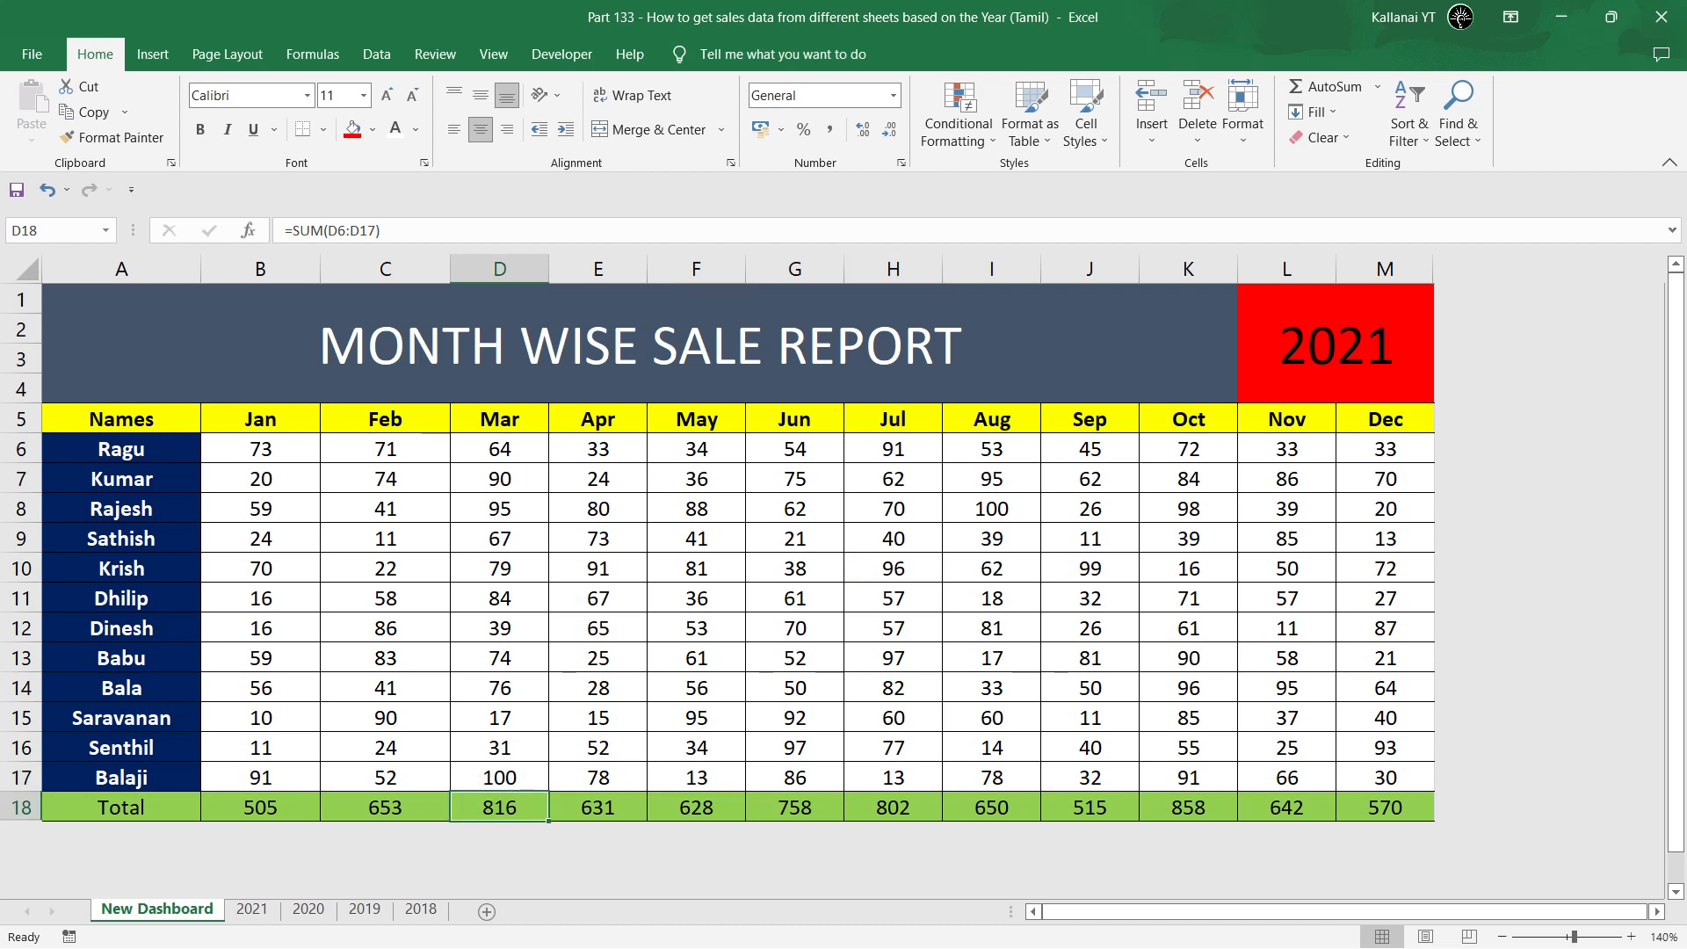
left_click(20, 807)
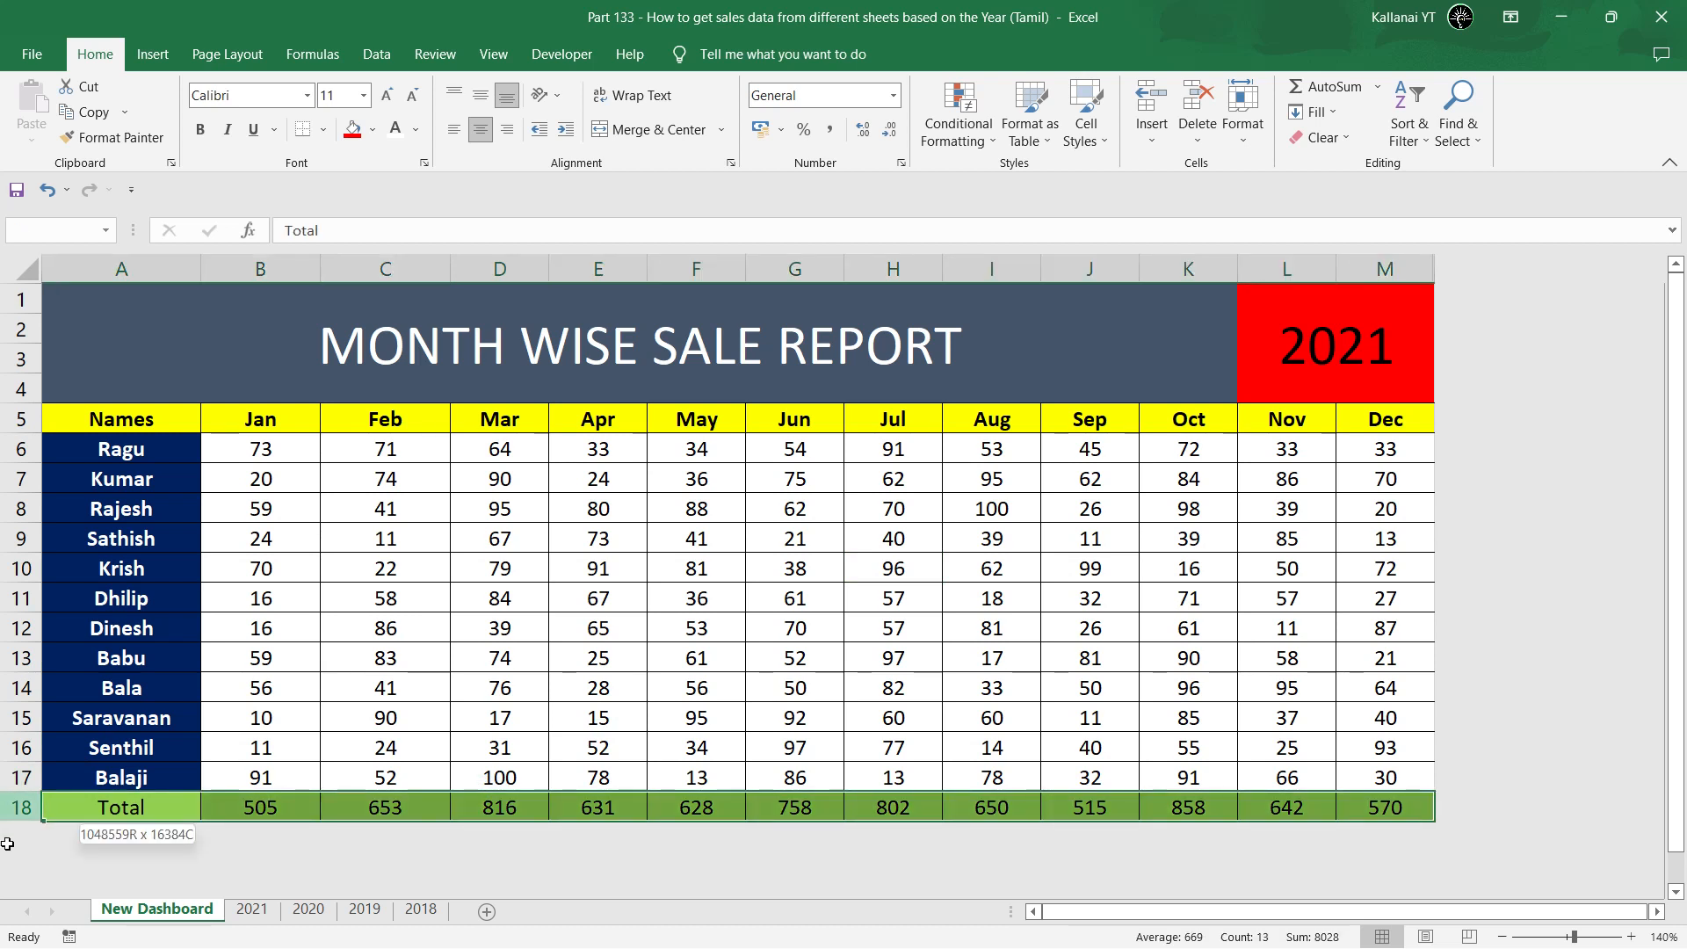
right_click(21, 806)
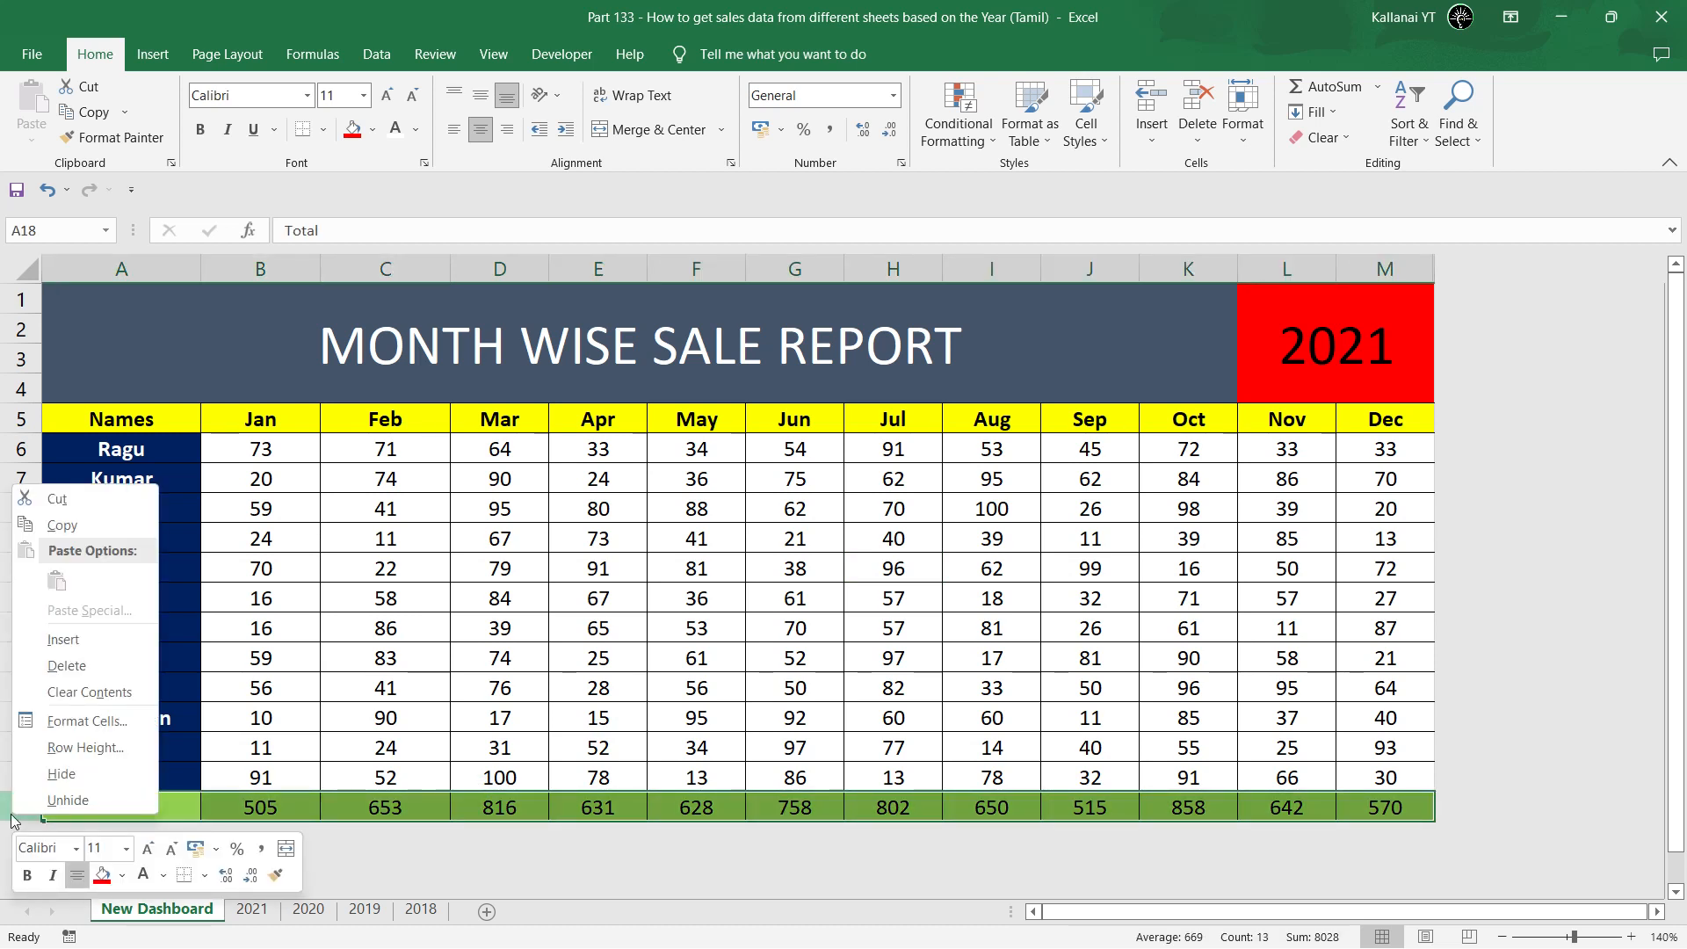
left_click(40, 799)
left_click(280, 843)
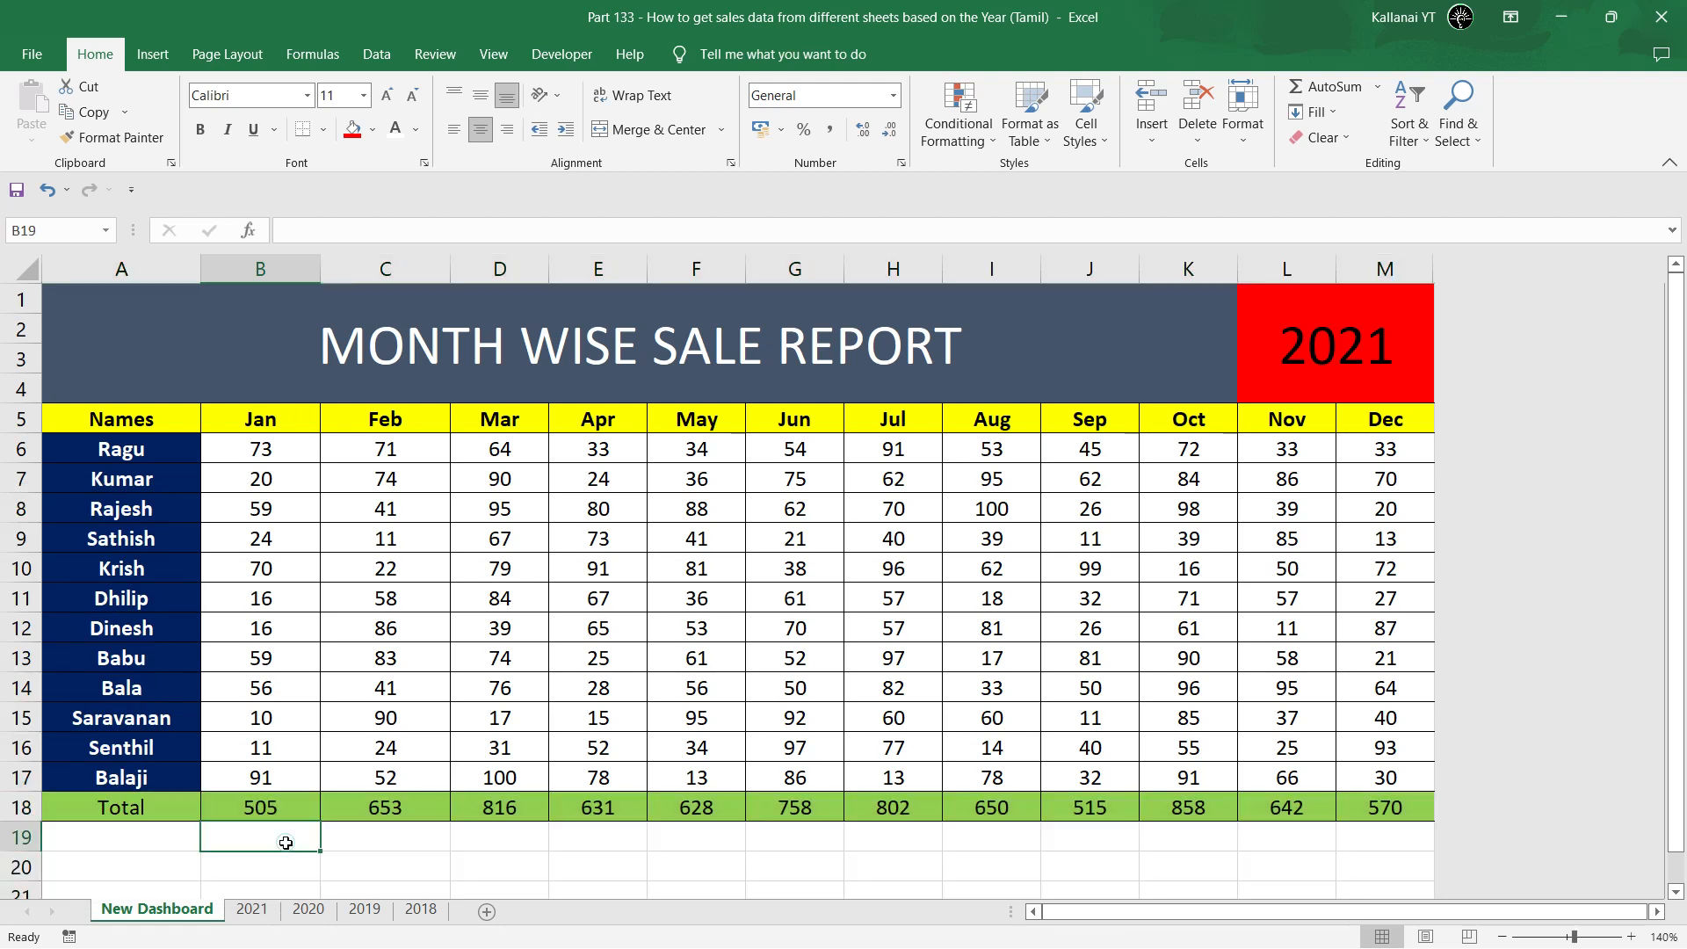
Enter =FORMULATEXT(B6) in cell C20 to show the report's Jan formula as text.
left_click(1502, 937)
left_click(363, 801)
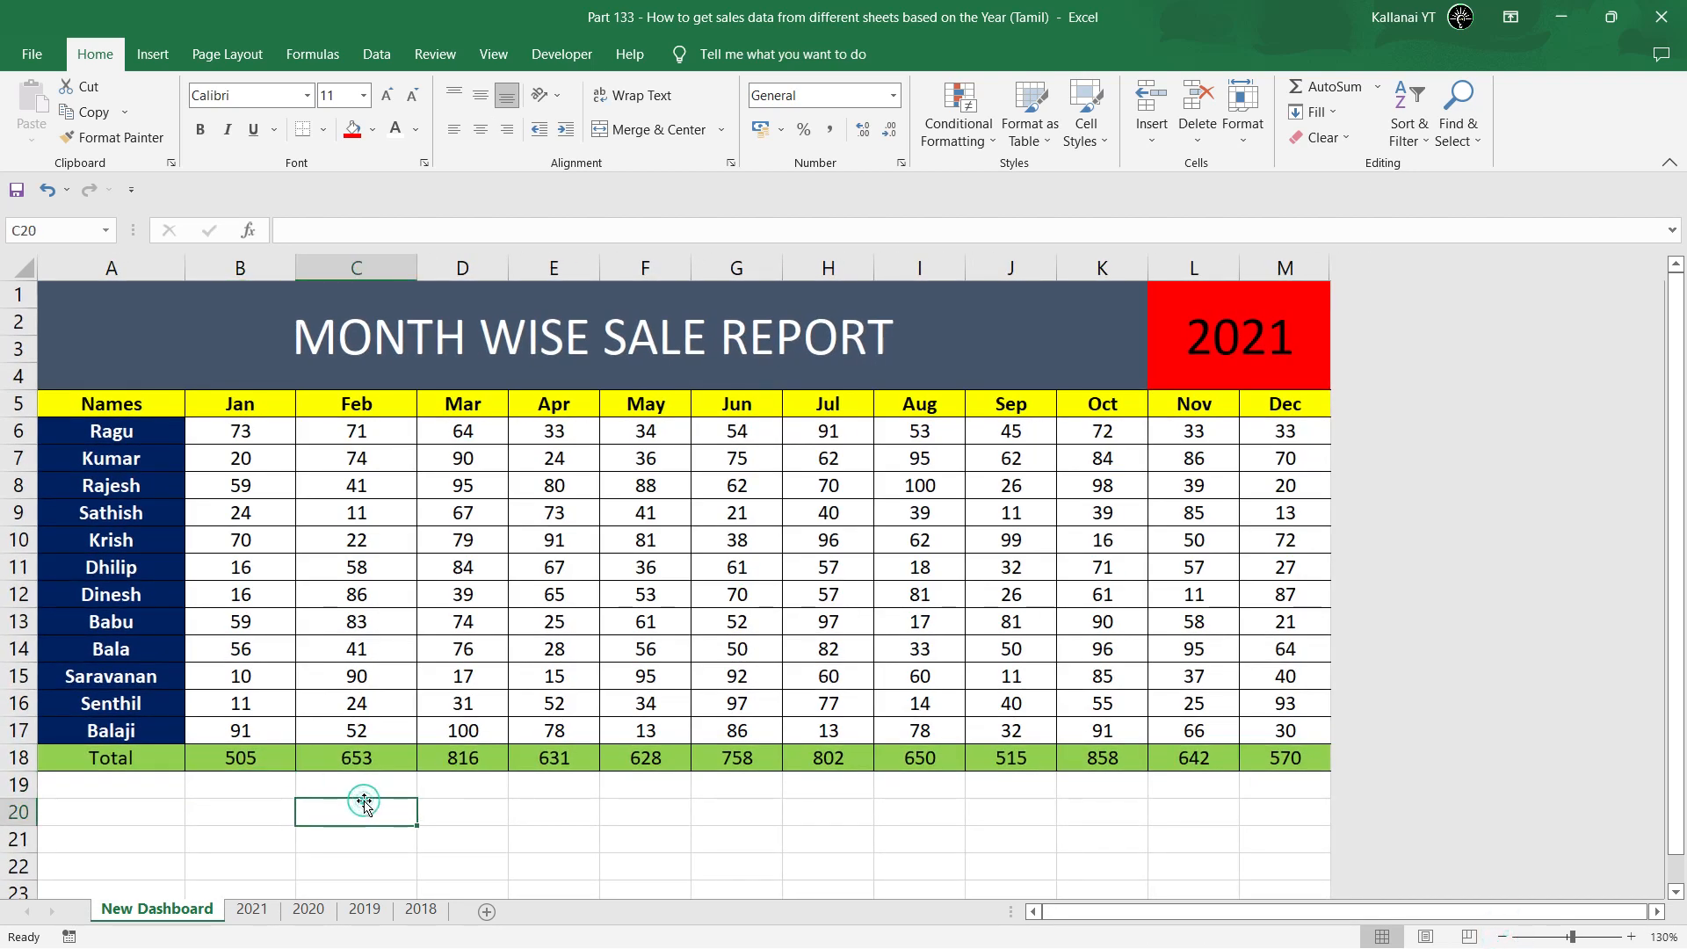
type("=FORM")
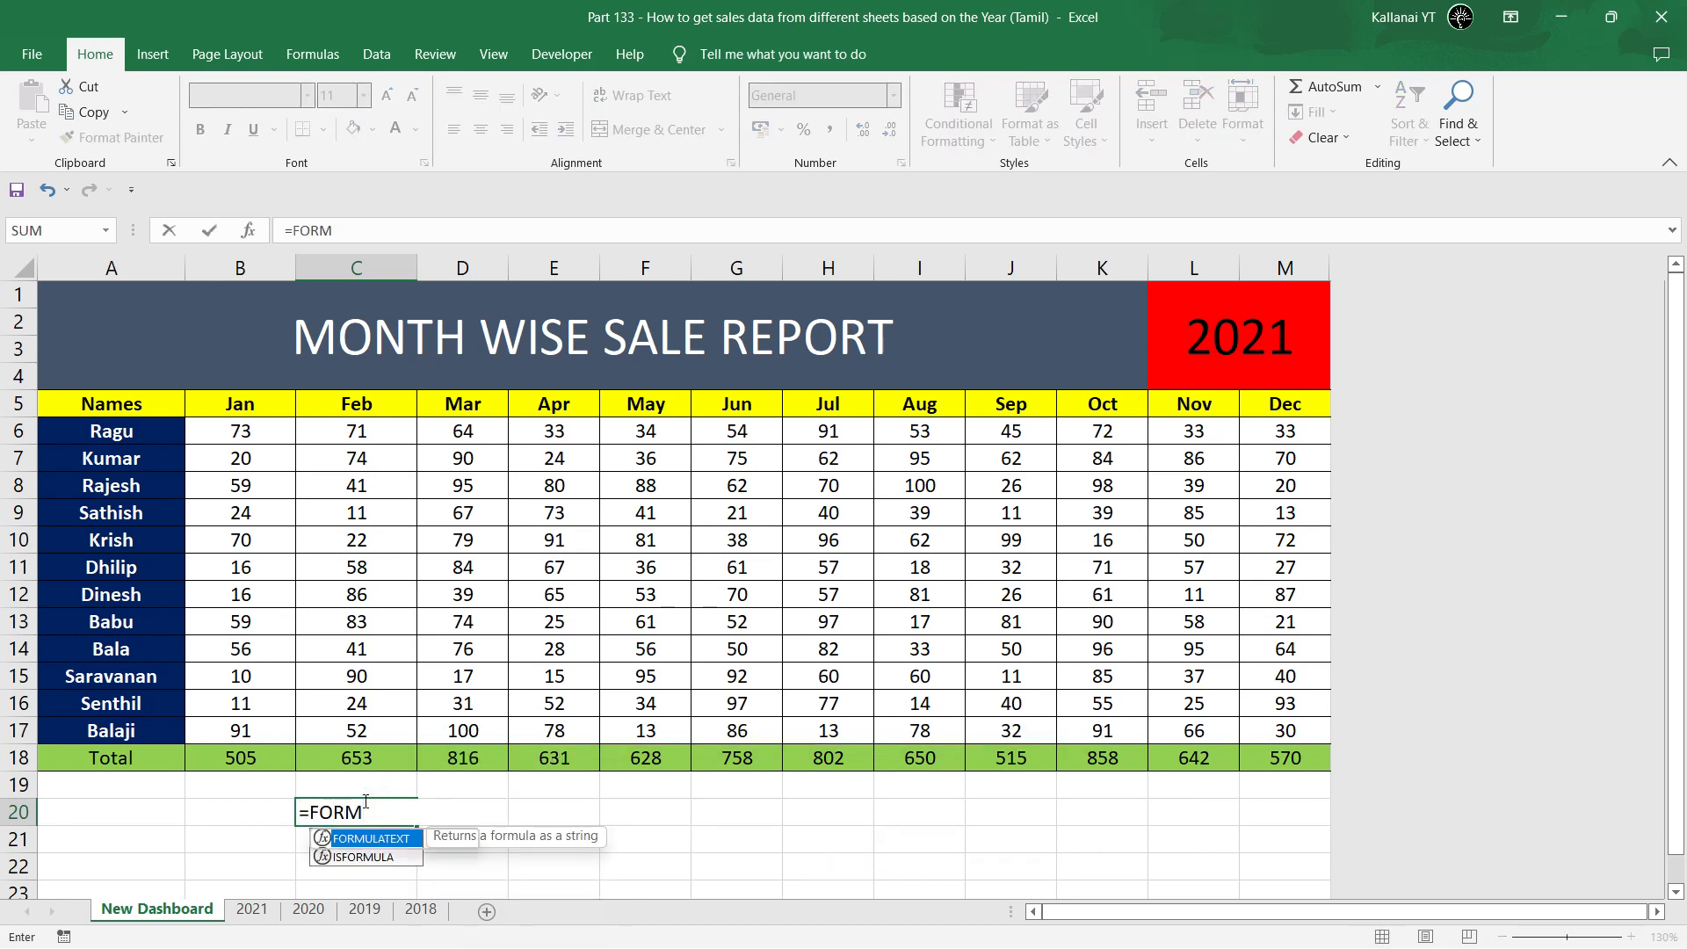
key("Tab")
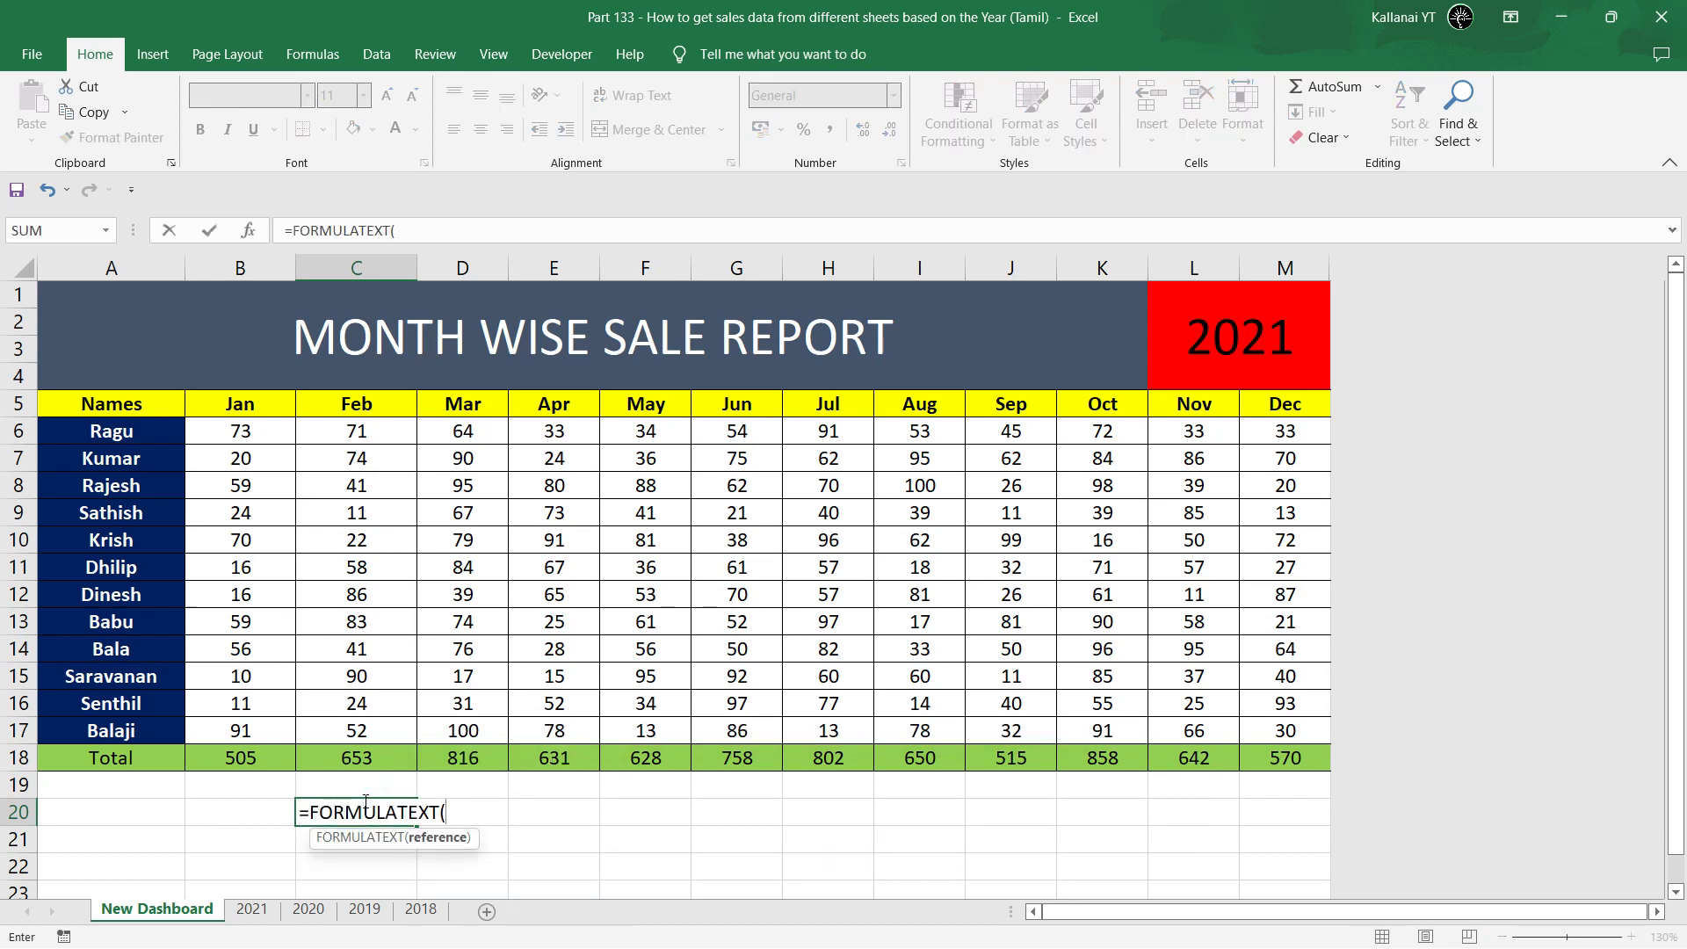
key("Up")
key("Up")
key("Up")
key("Up")
key("ctrl+Up")
key("Left")
key("Down")
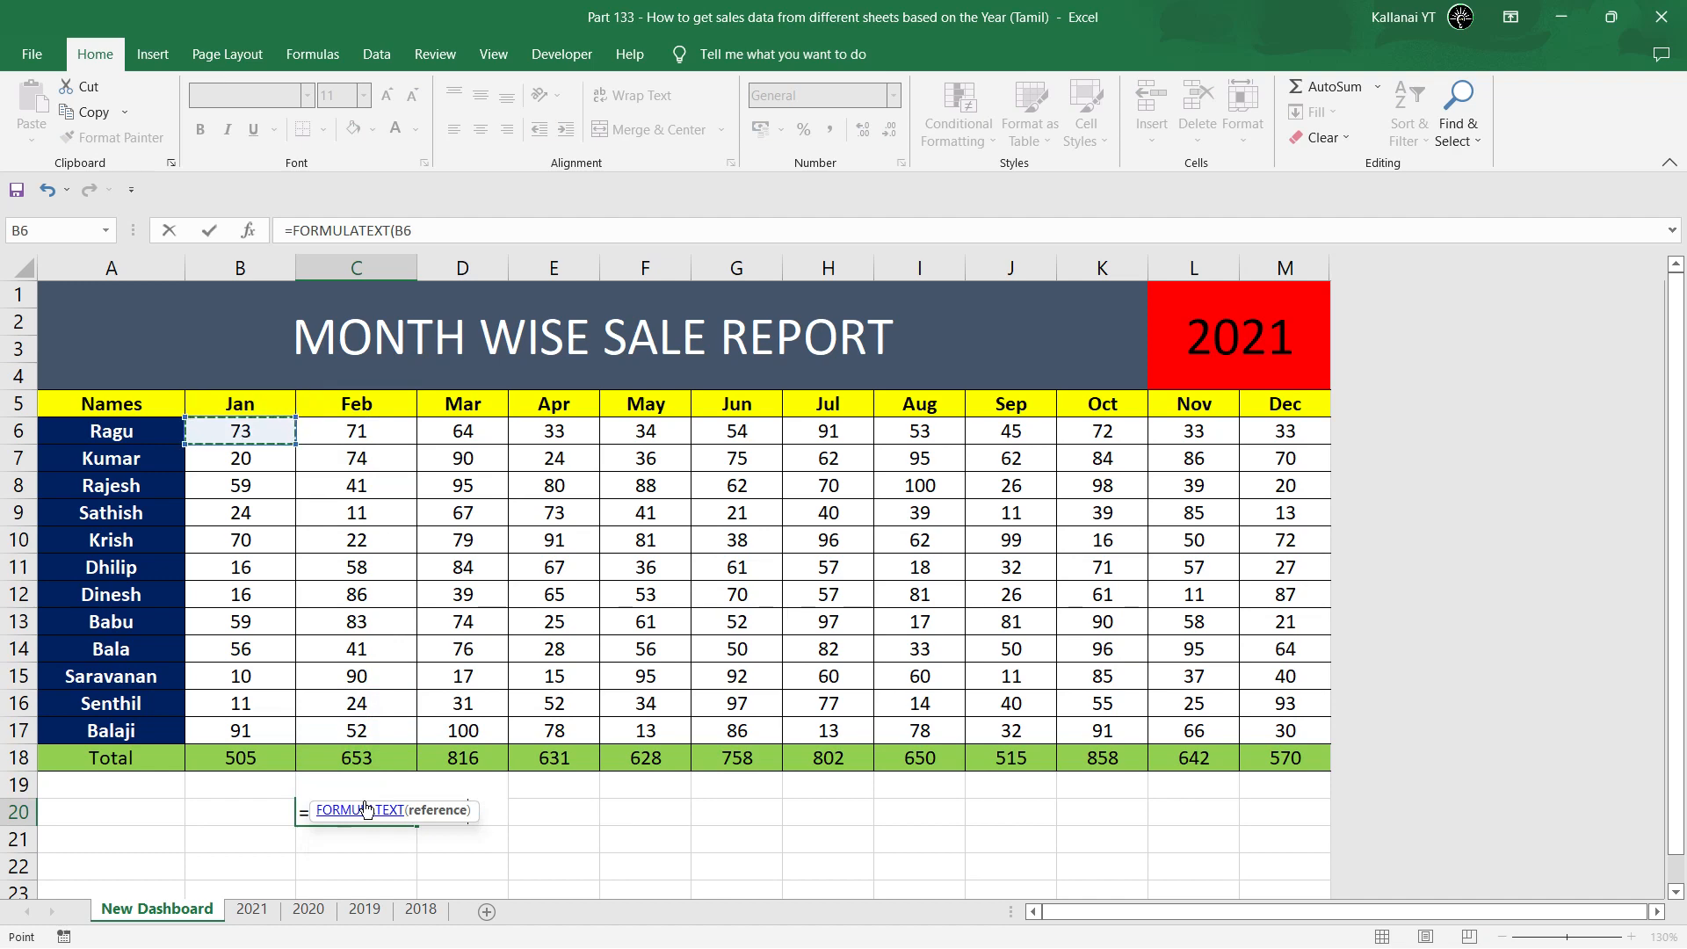
key("Return")
Convert the FORMULATEXT formula in C20 to static text by pasting it over itself as values.
left_click(365, 804)
key("ctrl+c")
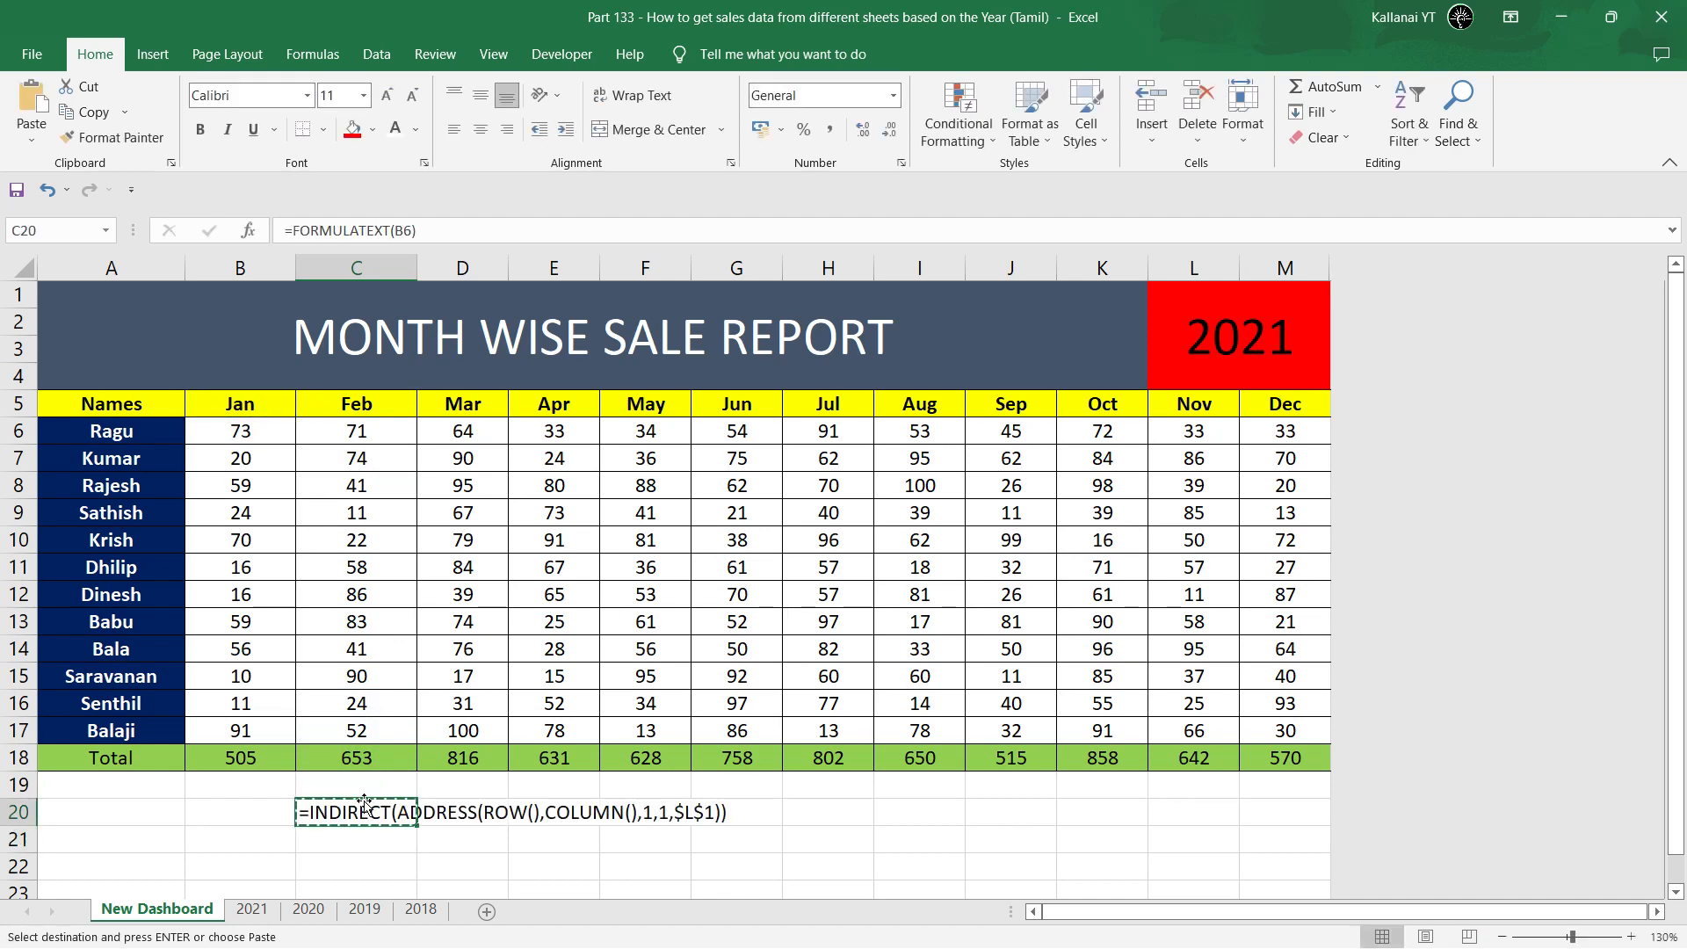
key("alt+e")
key("s")
key("v")
key("Return")
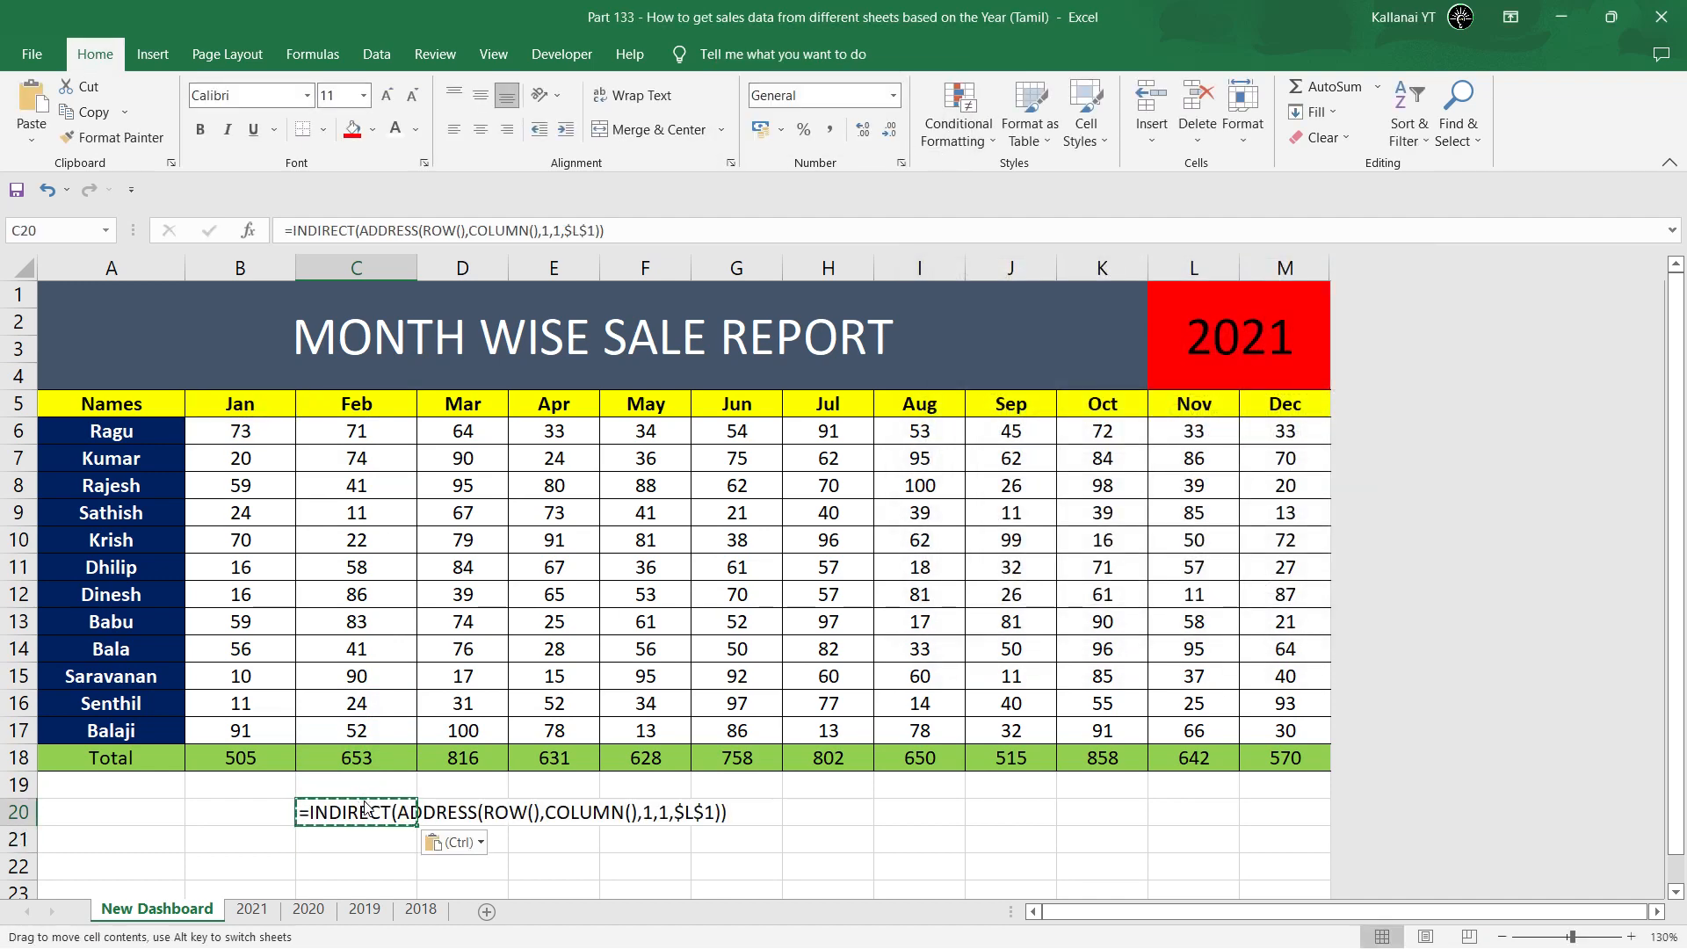
Format the formula text in C20 as bold with a red font color.
key("ctrl+b")
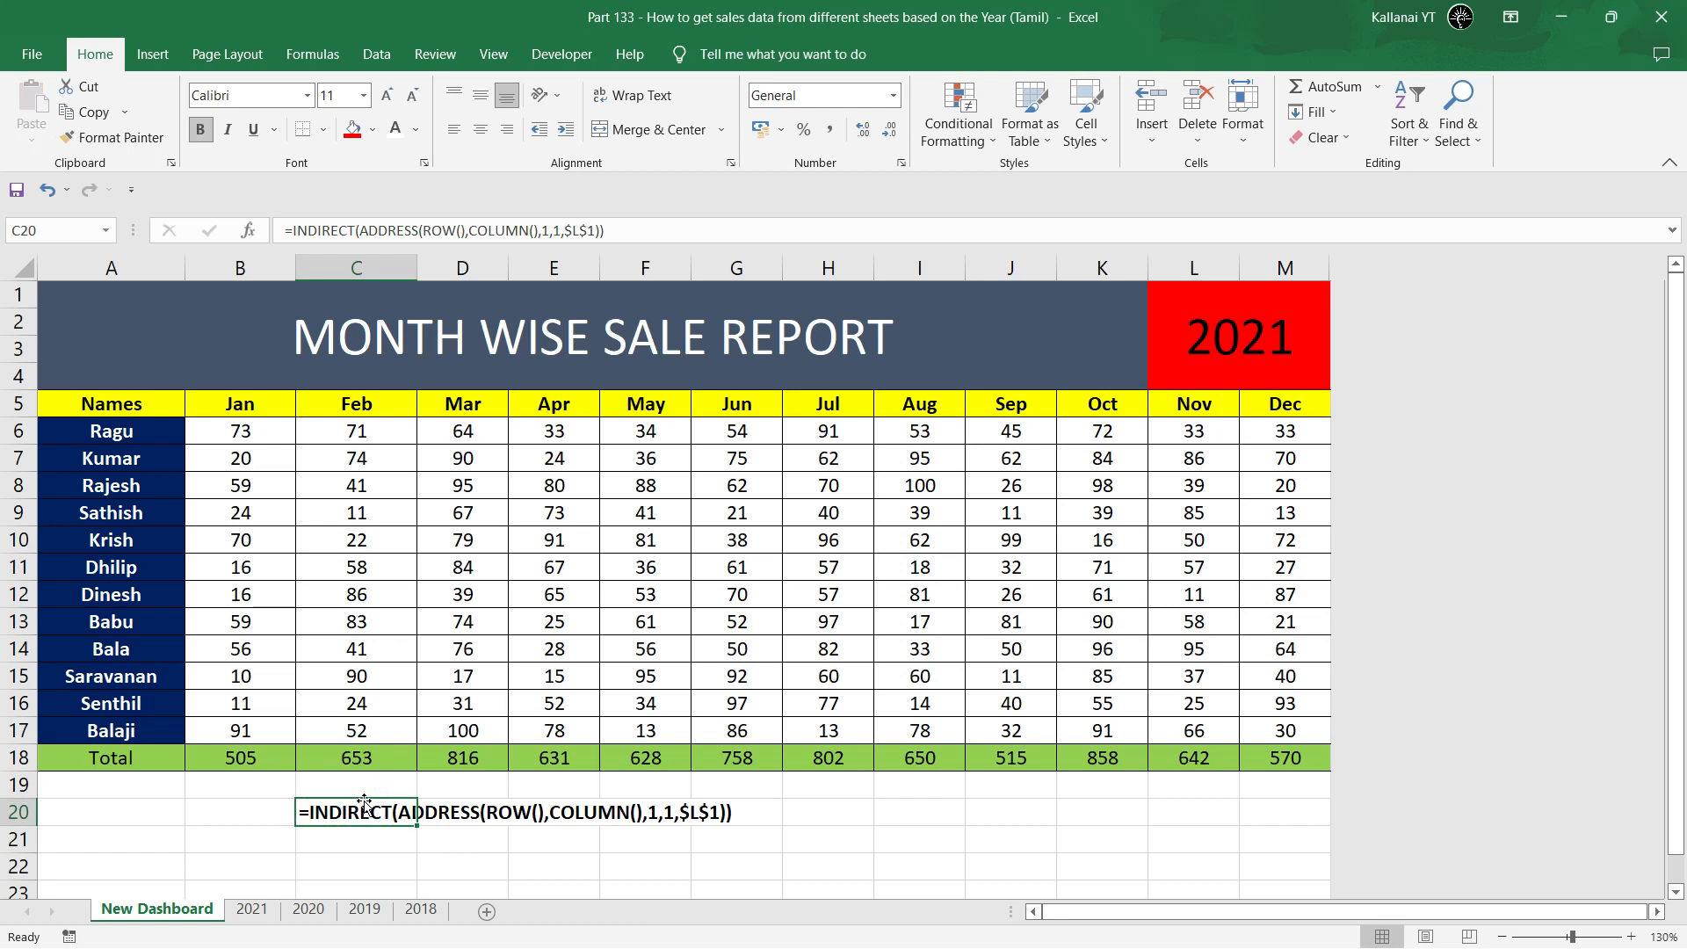
left_click(420, 133)
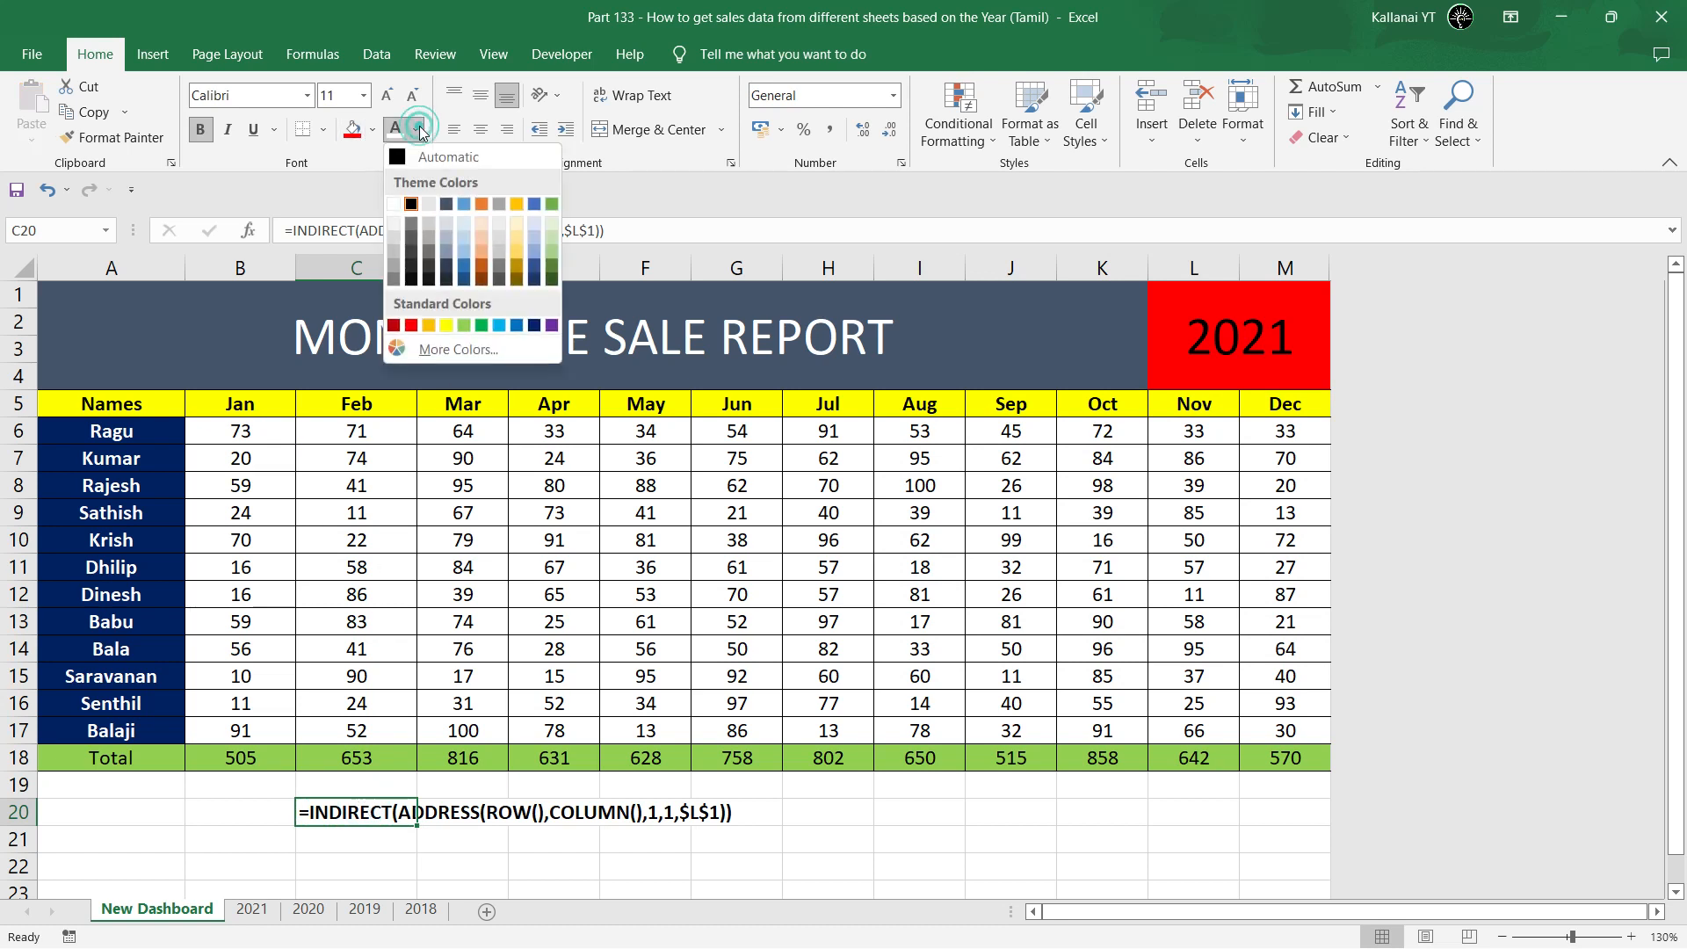
left_click(408, 319)
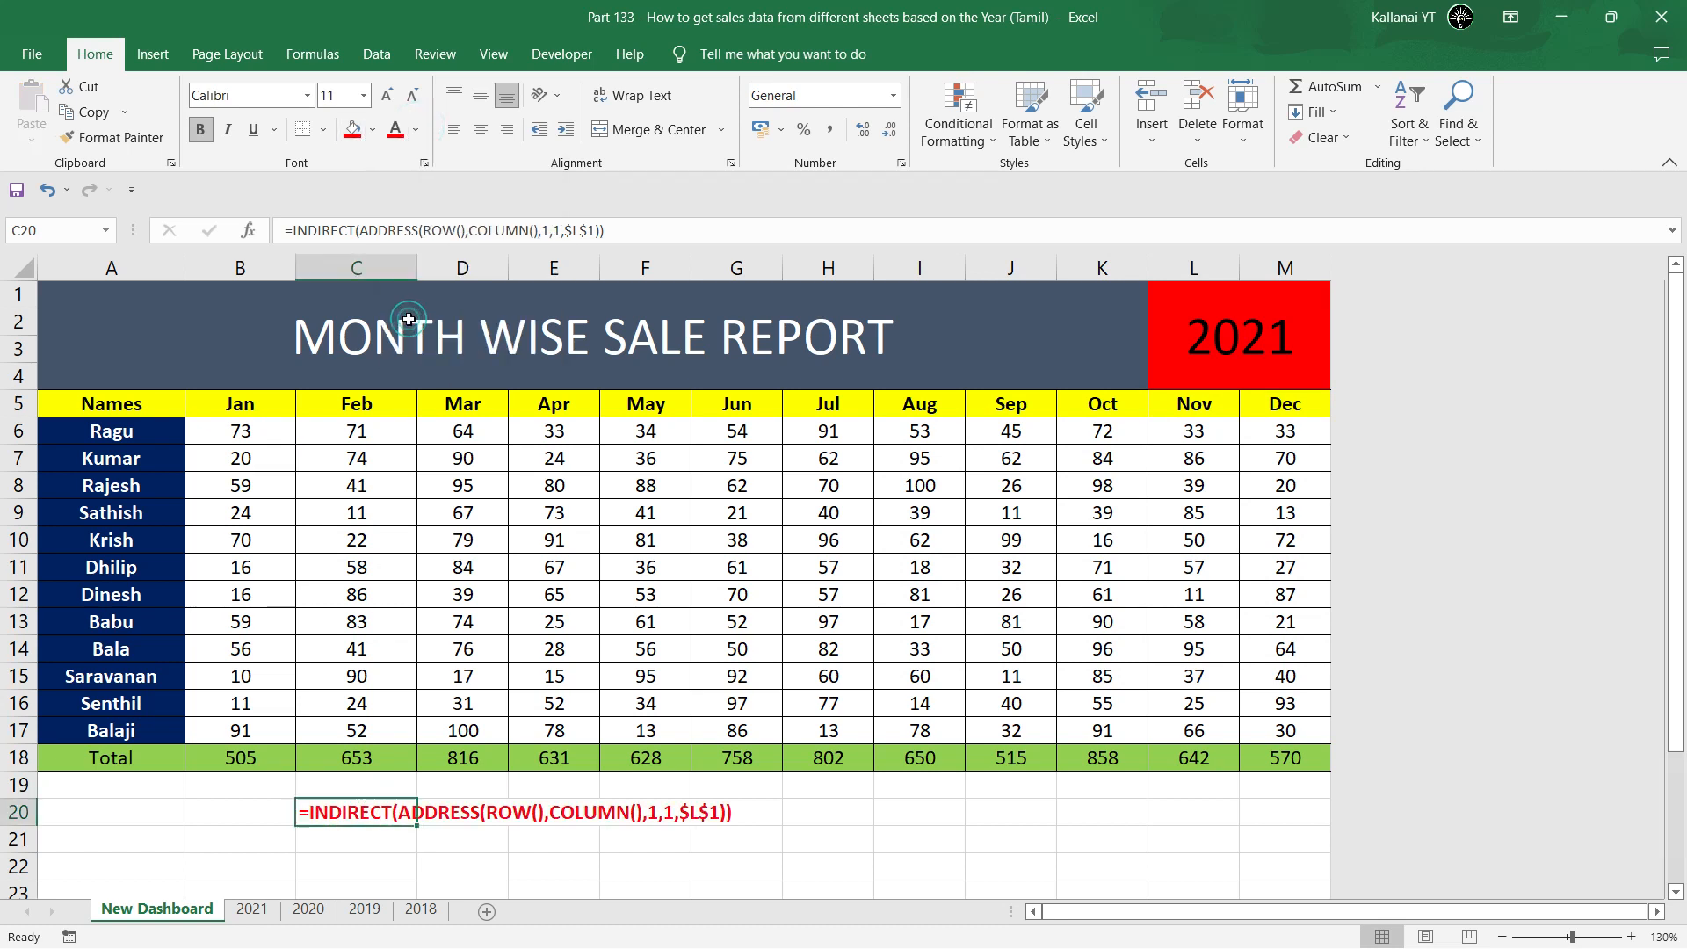
Turn off the gridlines on the New Dashboard sheet.
left_click(229, 833)
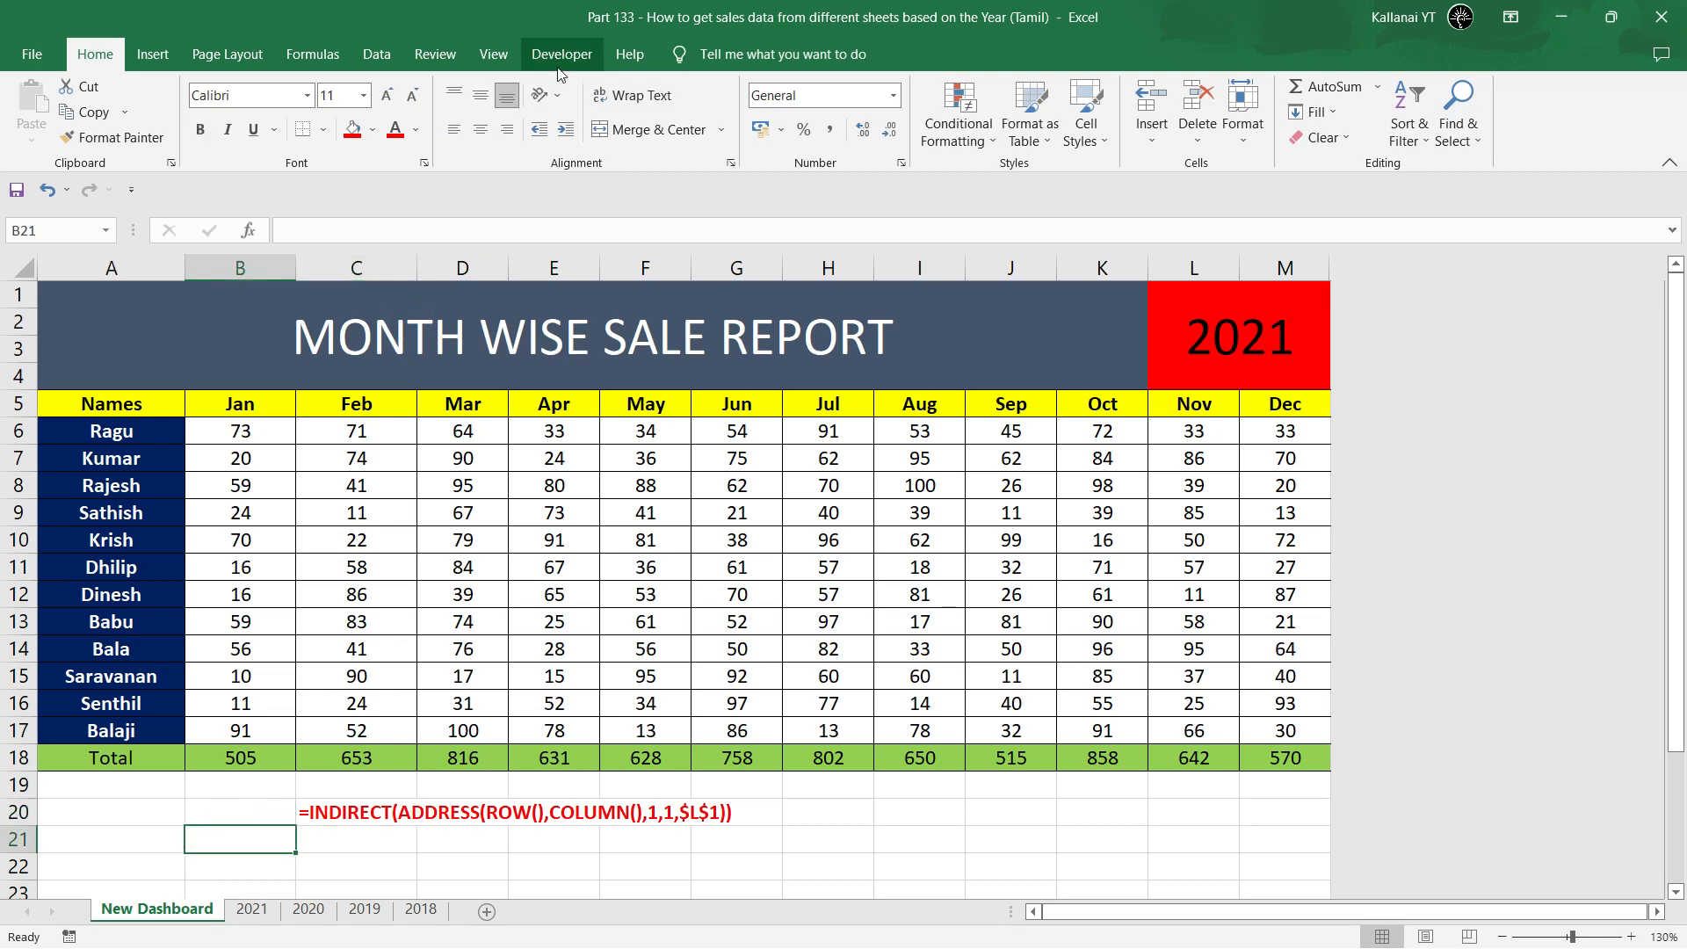
left_click(506, 65)
left_click(250, 129)
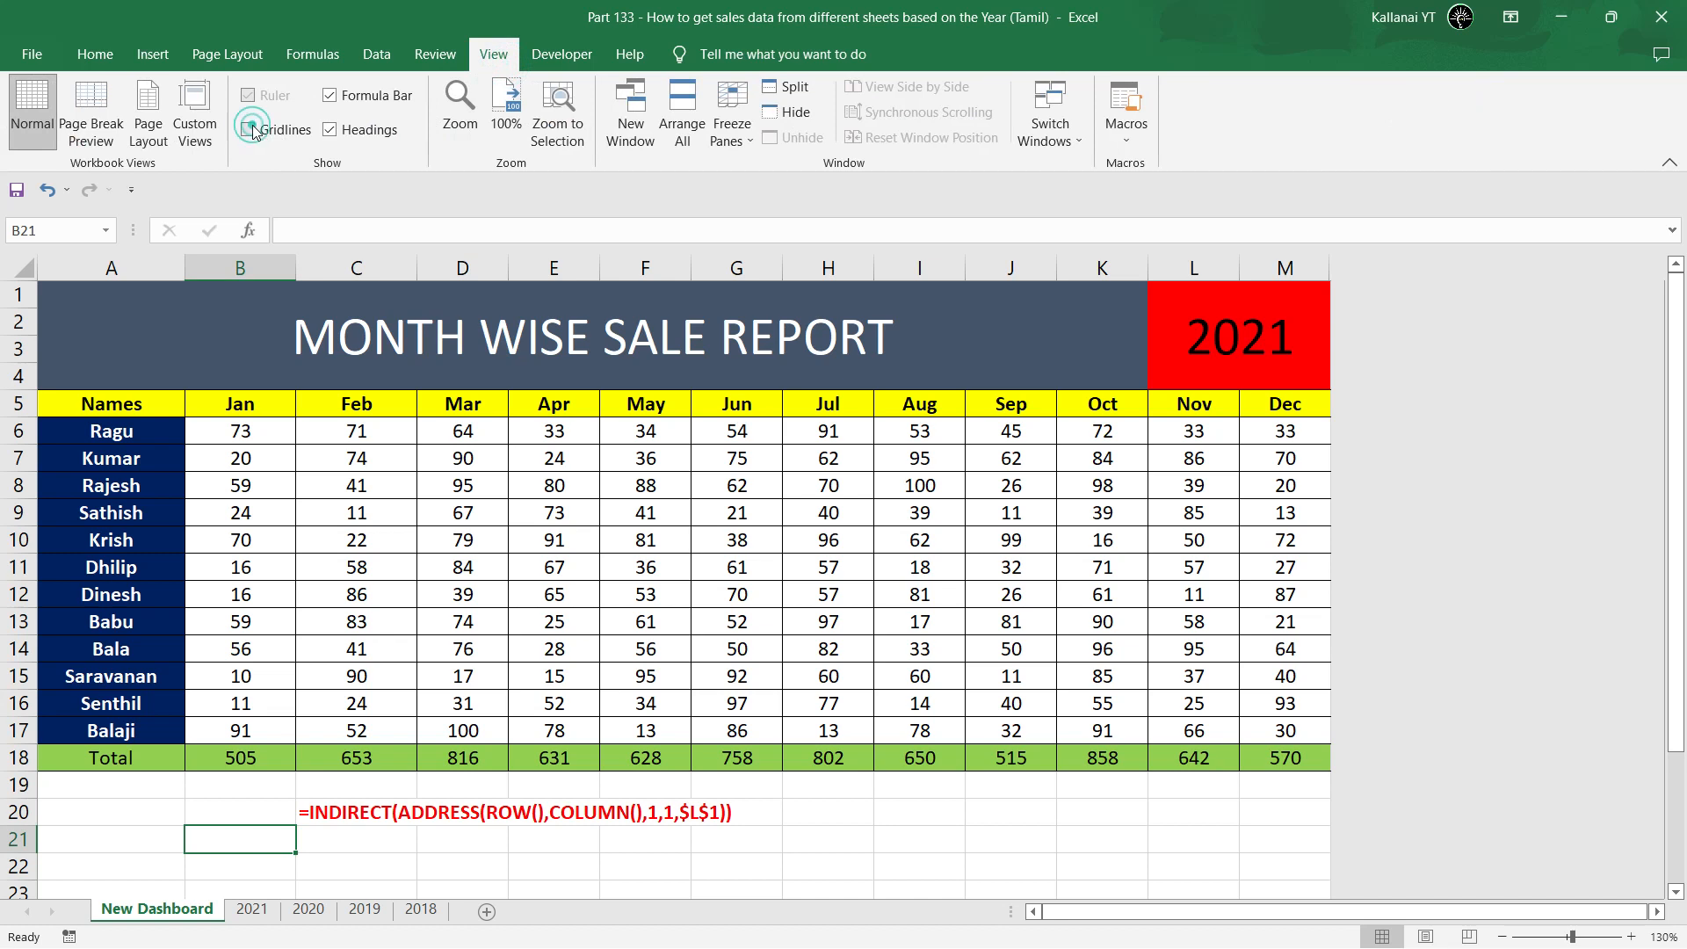
Hide all rows from row 22 to the end of the sheet and return to the report.
left_click(20, 867)
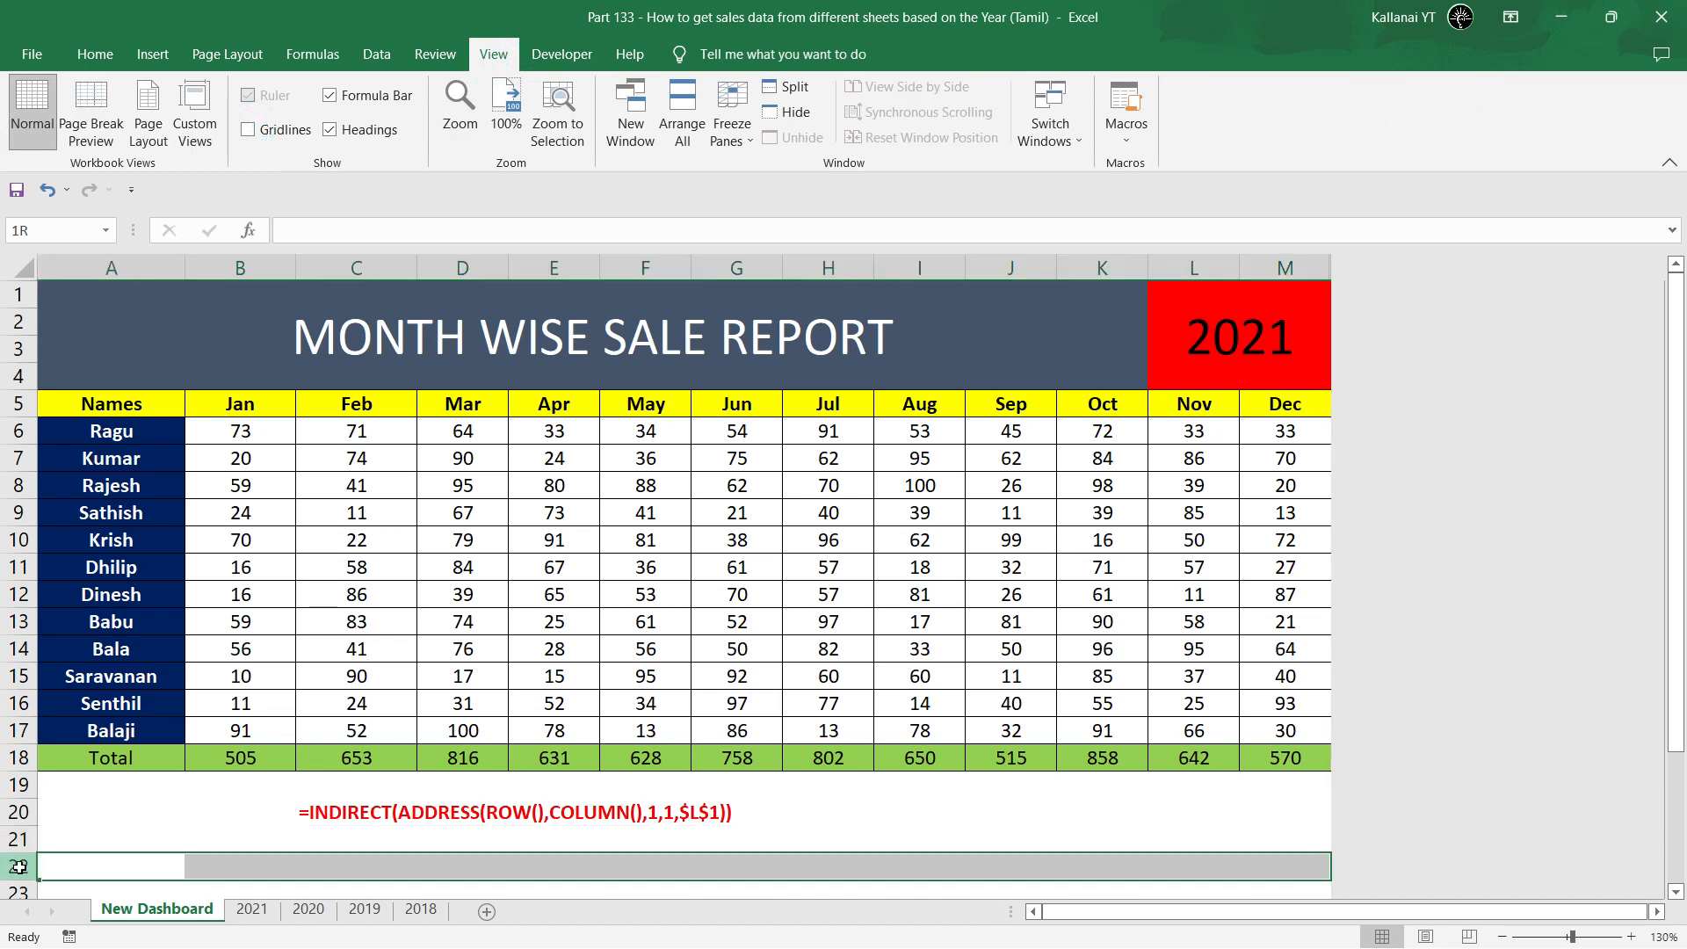
key("ctrl+shift+Down")
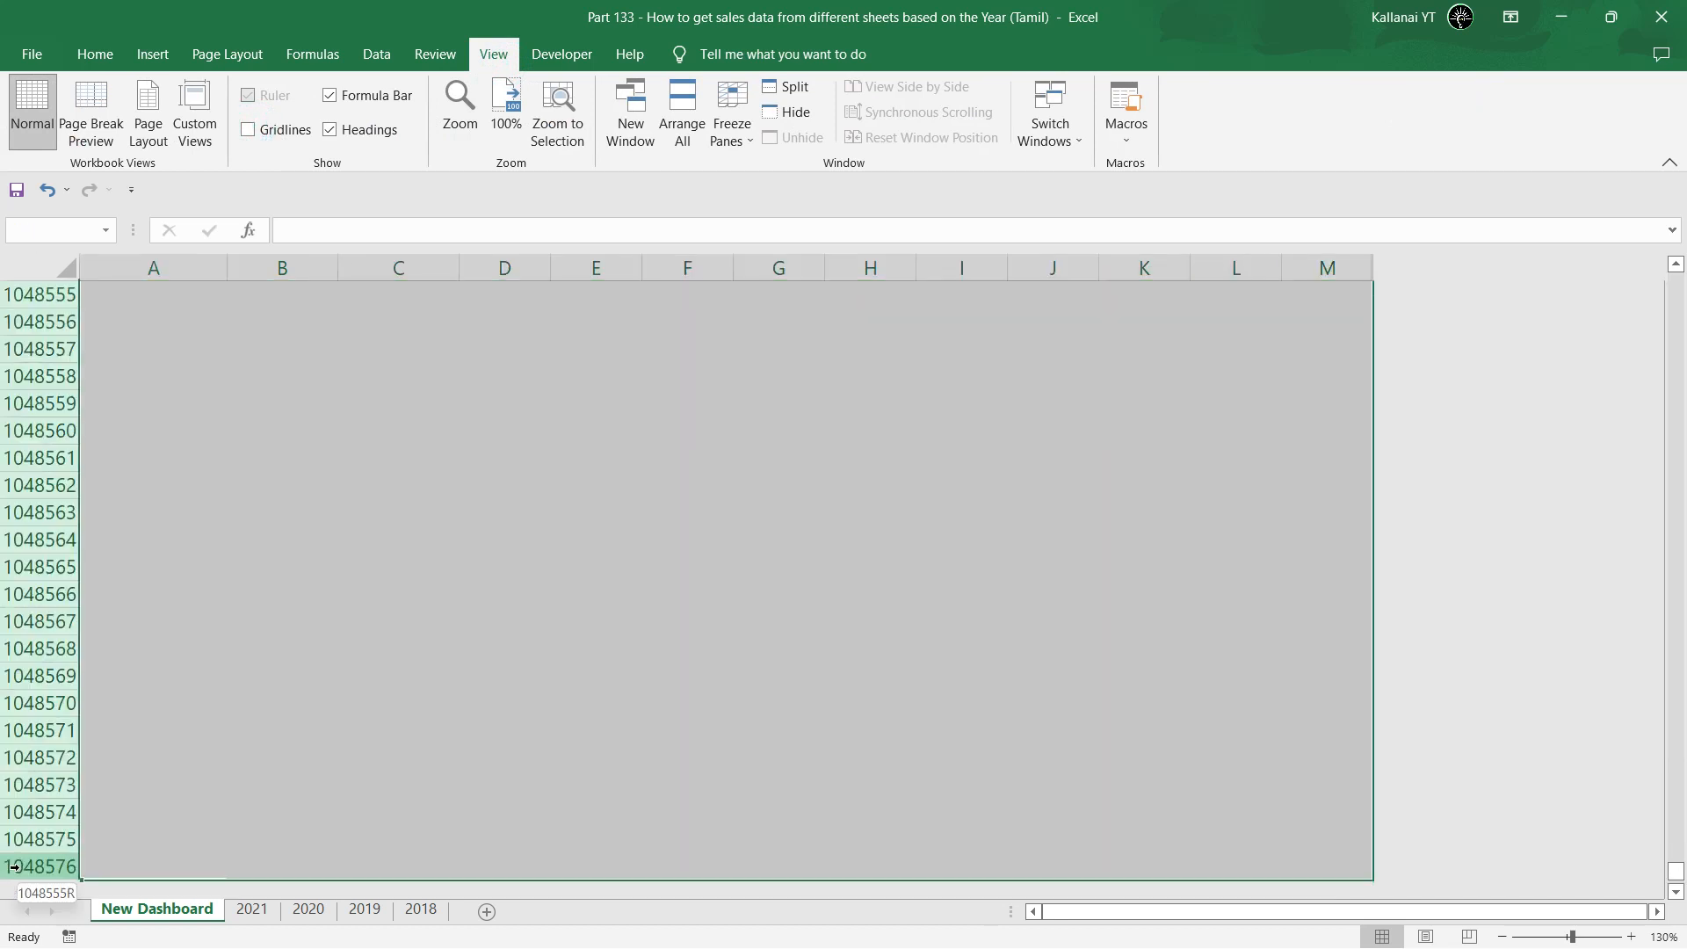
right_click(271, 607)
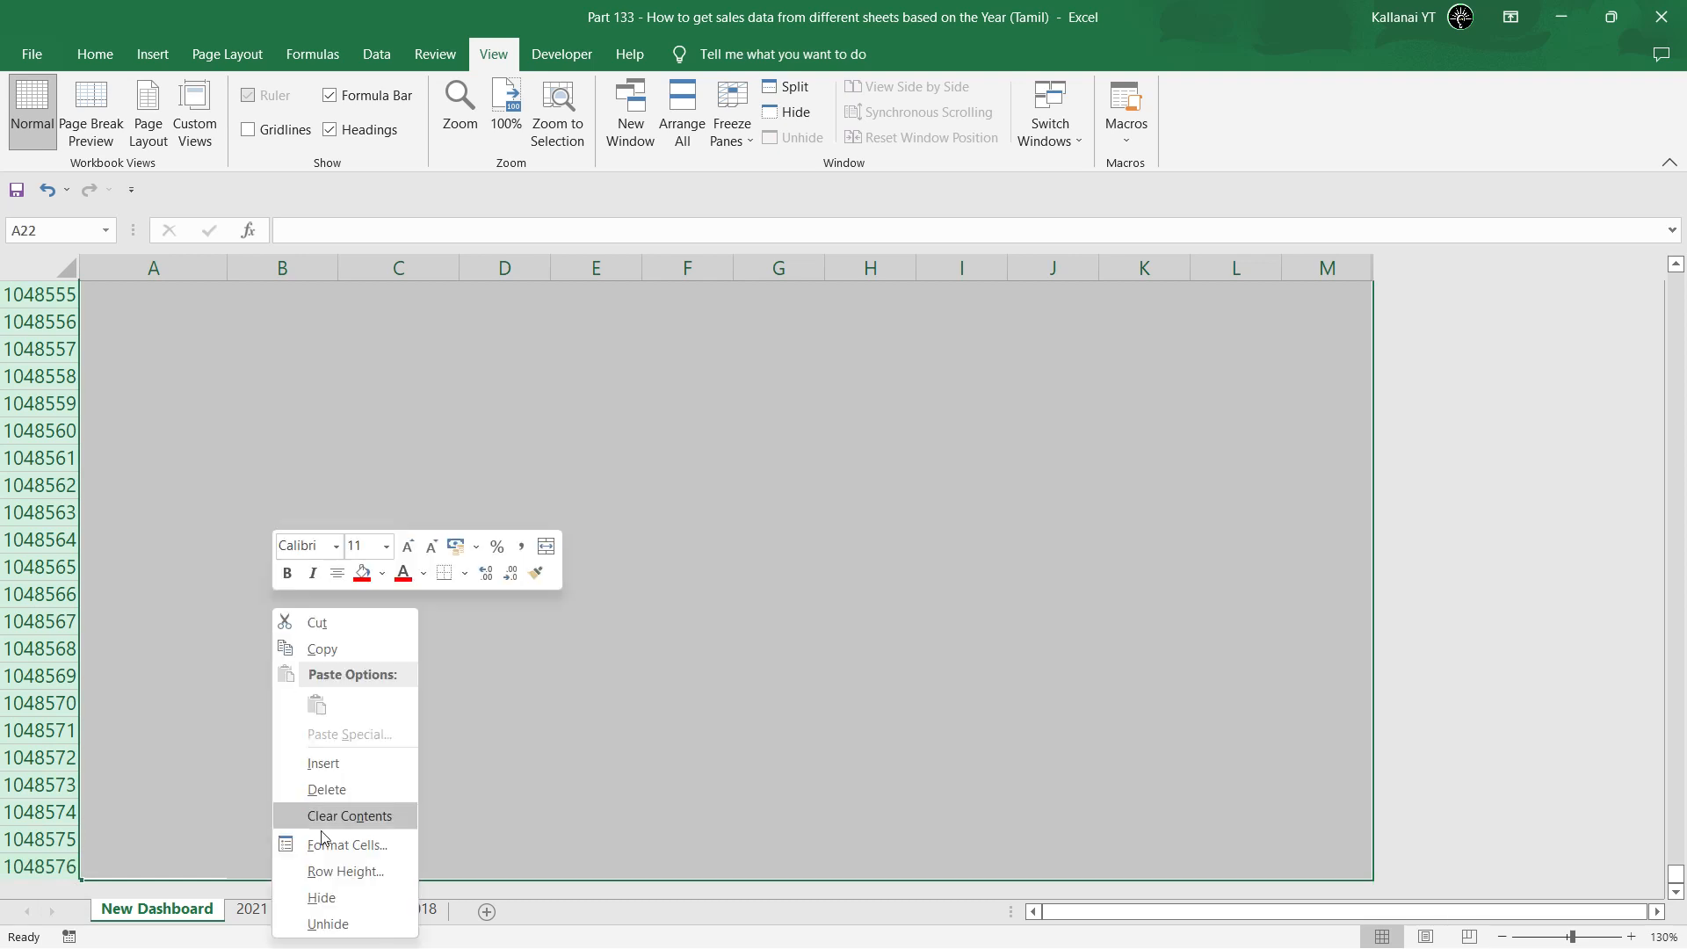
left_click(318, 895)
key("ctrl+Up")
key("ctrl+Up")
key("ctrl+Up")
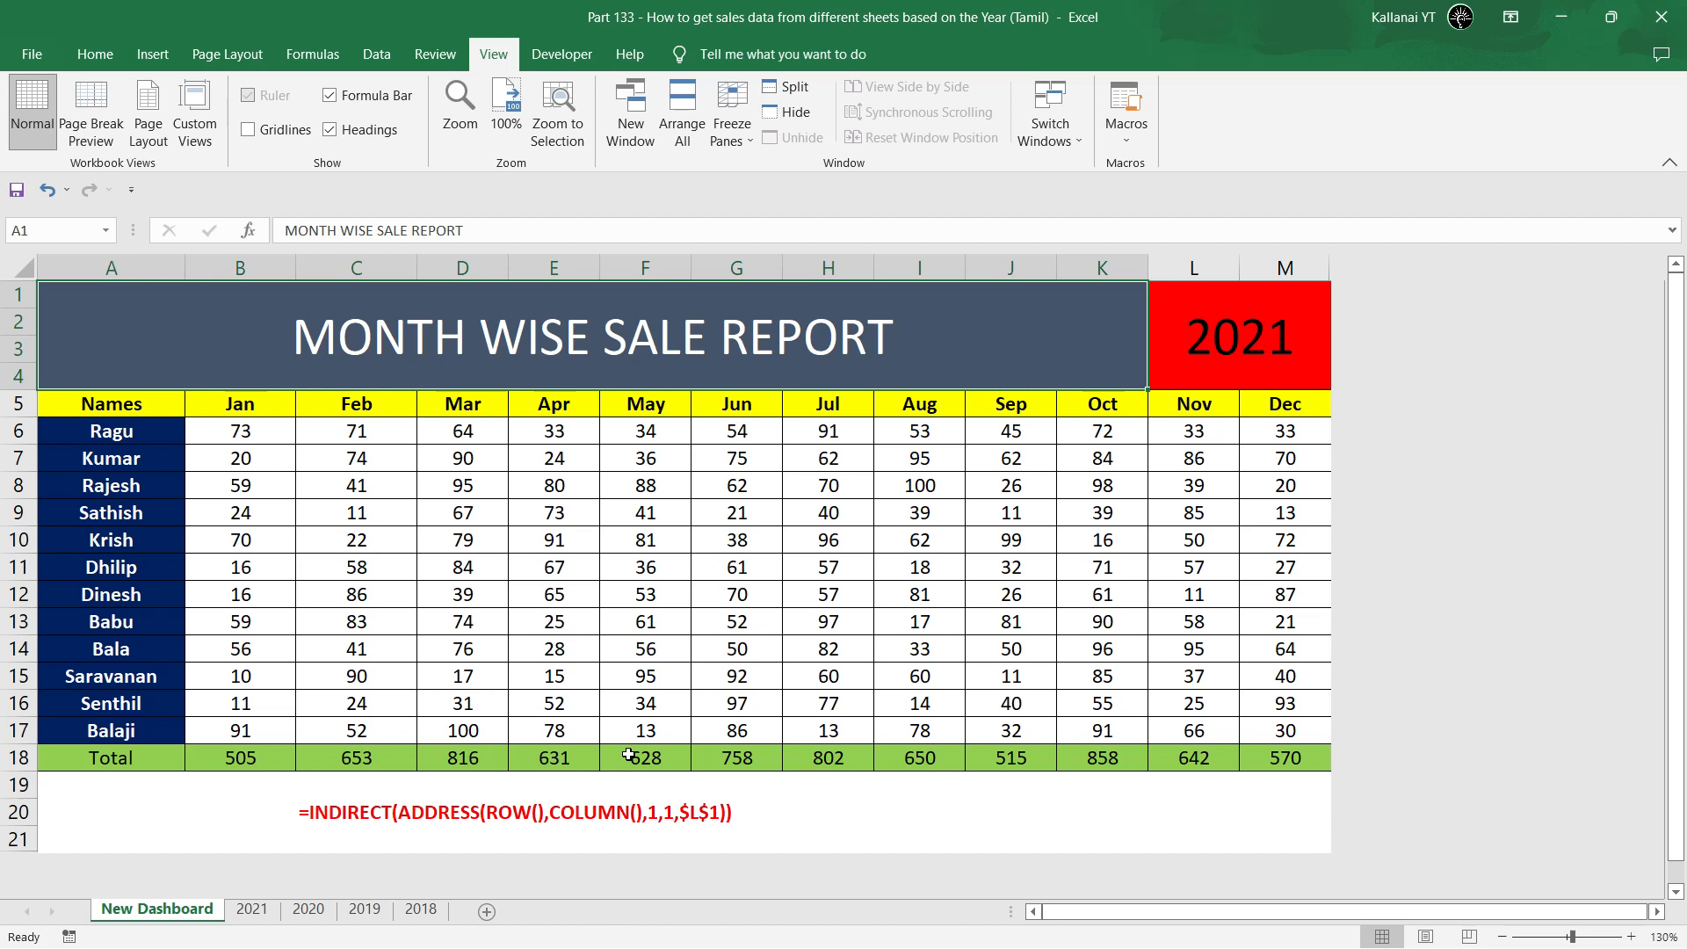
left_click(933, 819)
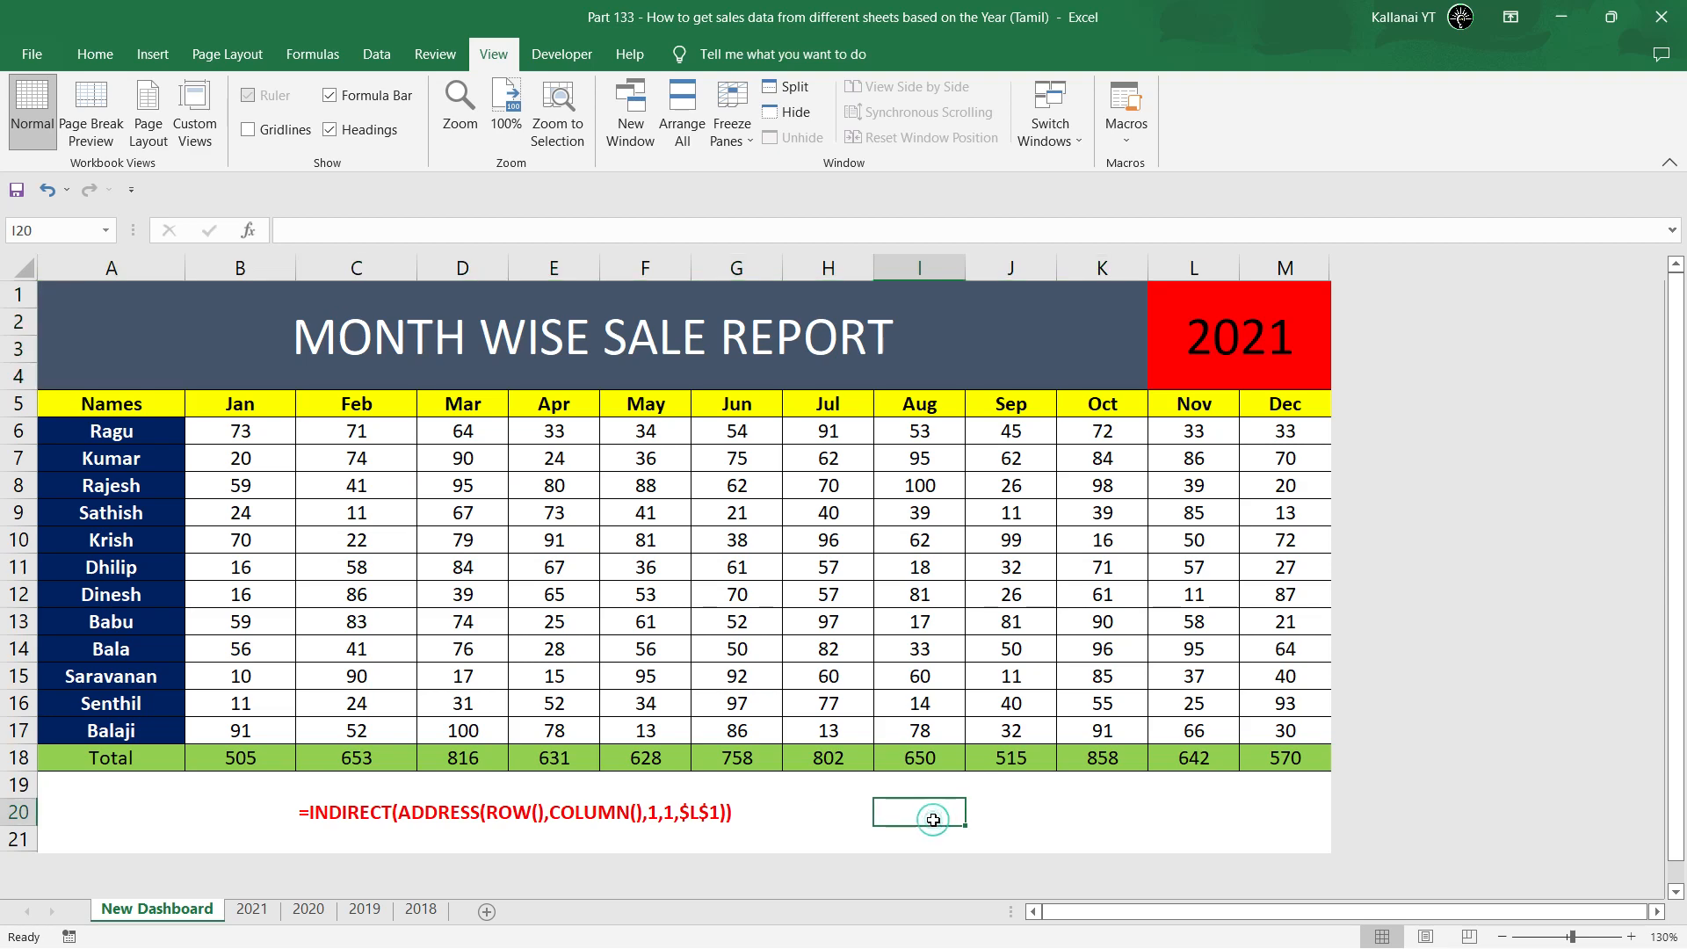
left_click(851, 700)
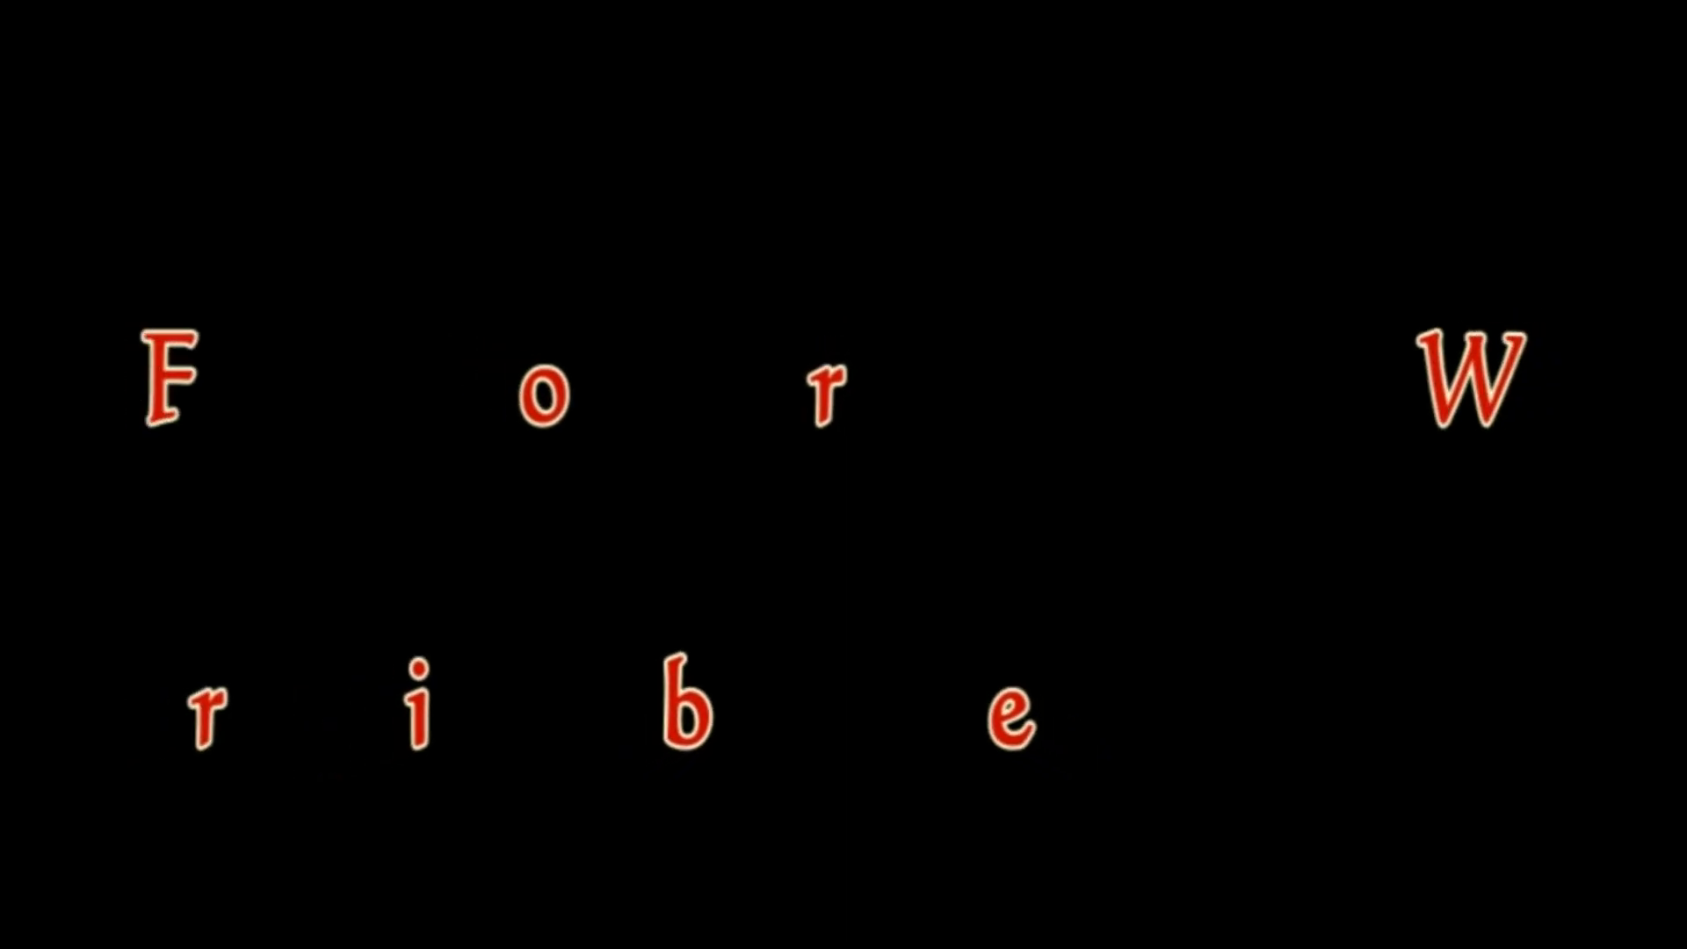